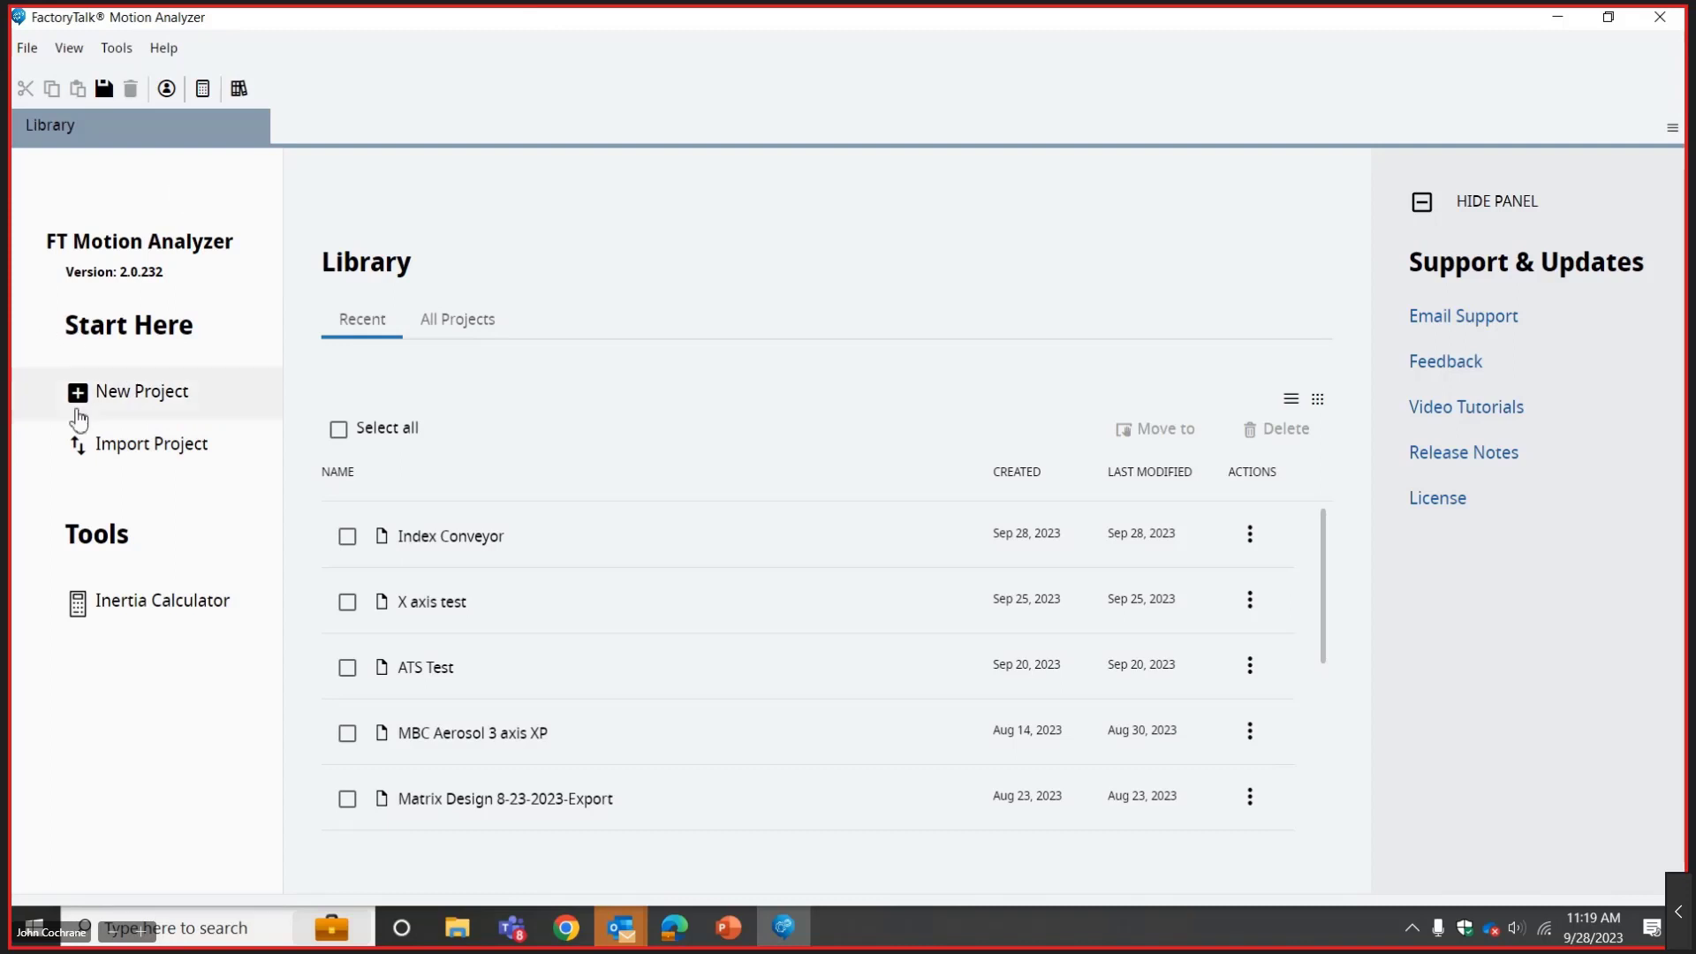
Create a new project.
left_click(78, 395)
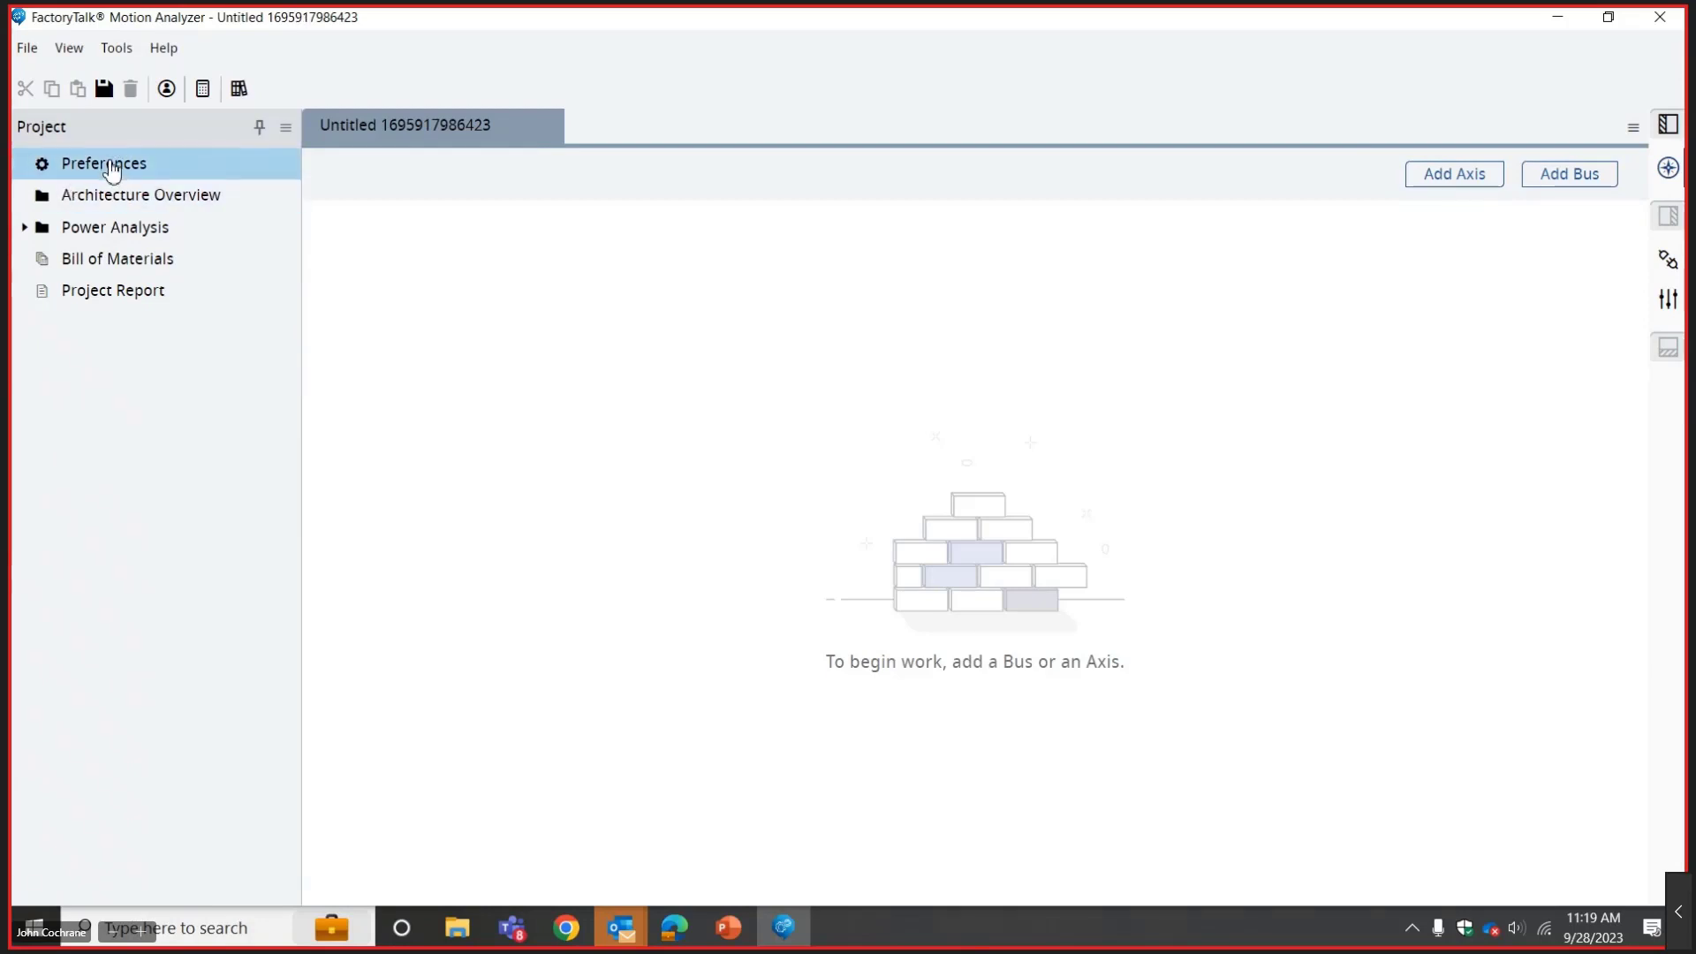
key("Down")
key("Down")
key("Down")
key("Down")
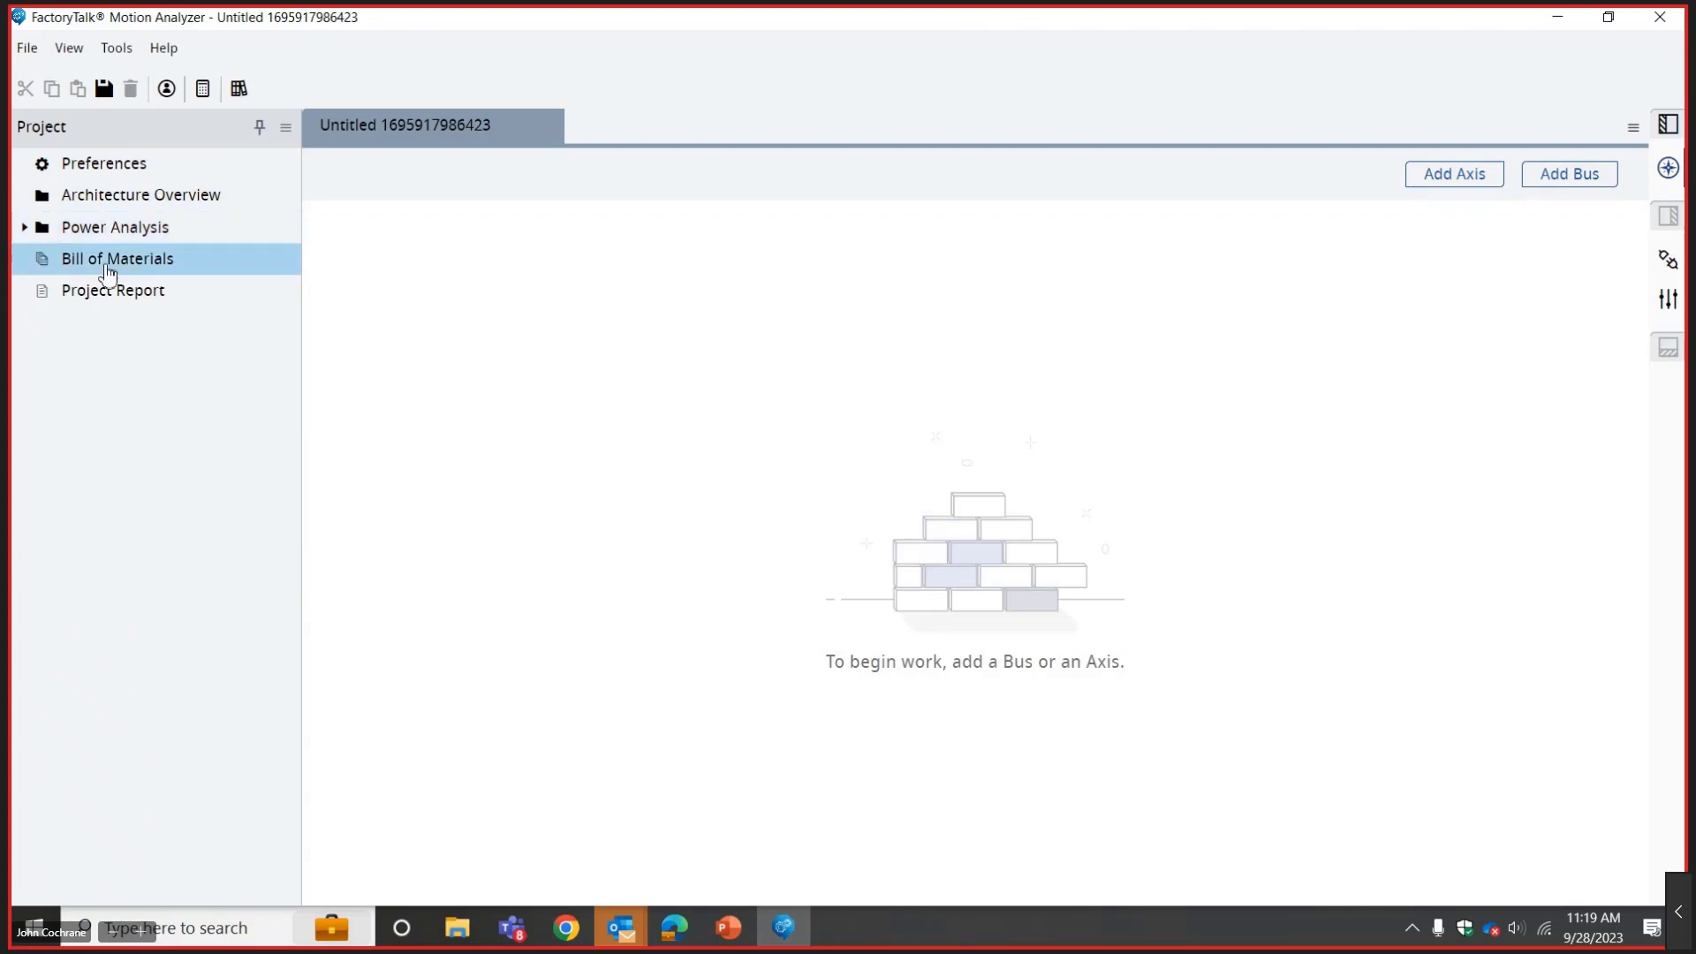
key("Home")
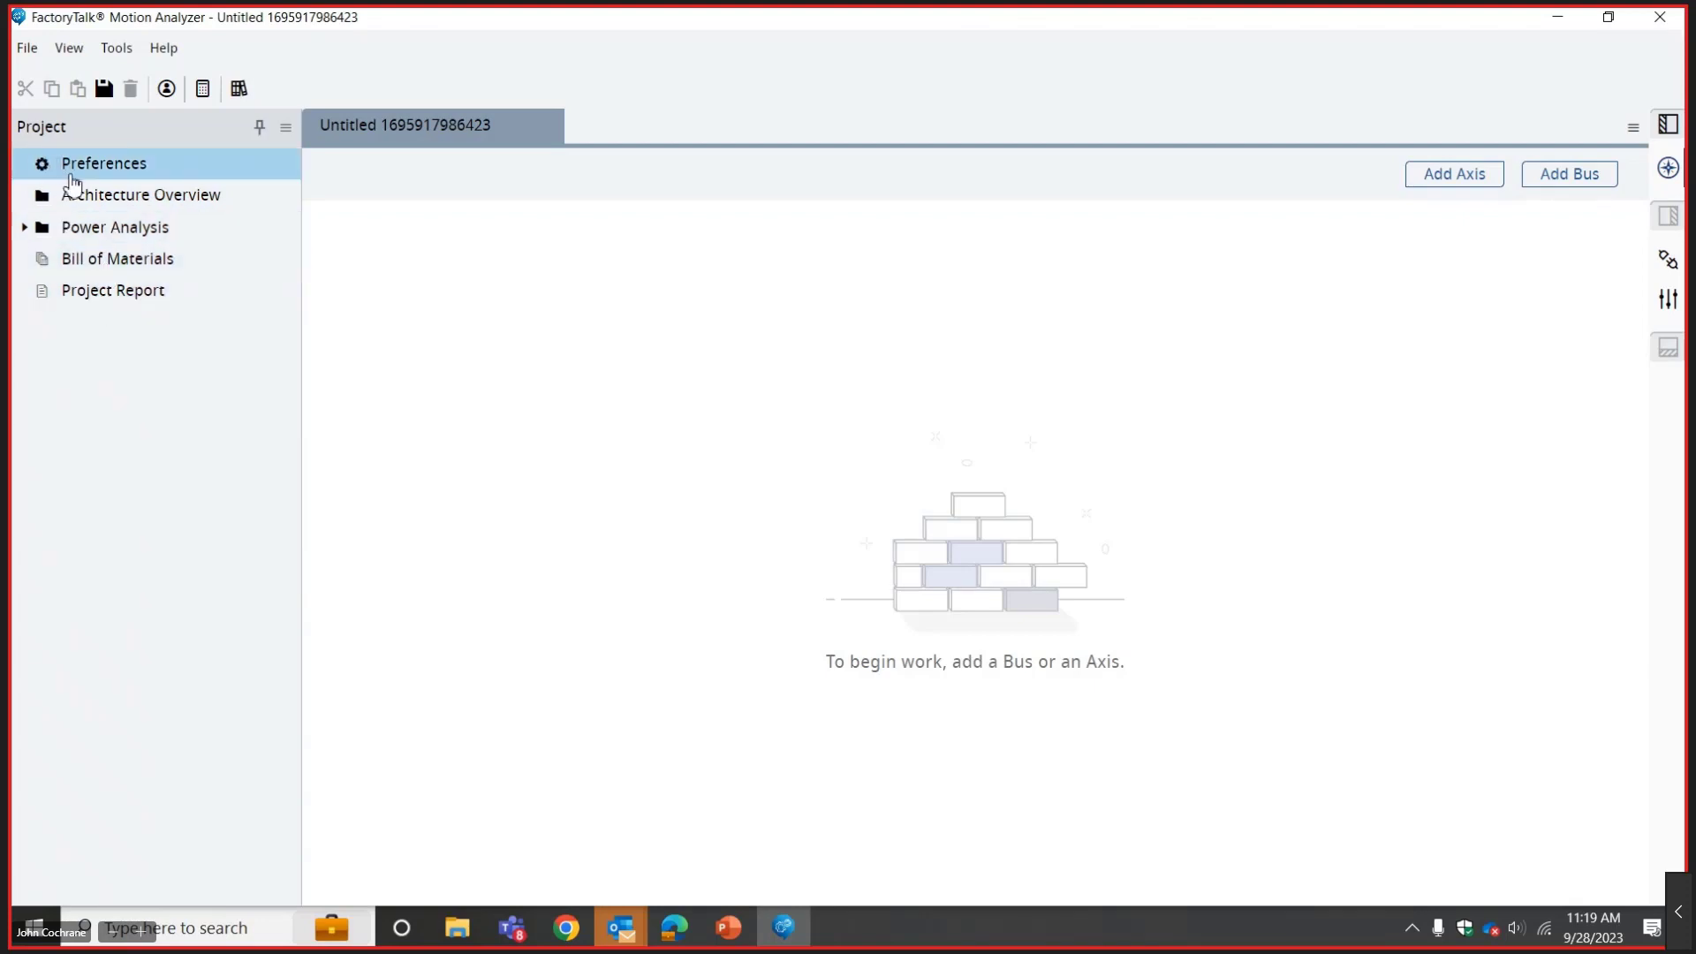
Examine the project preferences for customer information, site conditions and use.
left_click(98, 164)
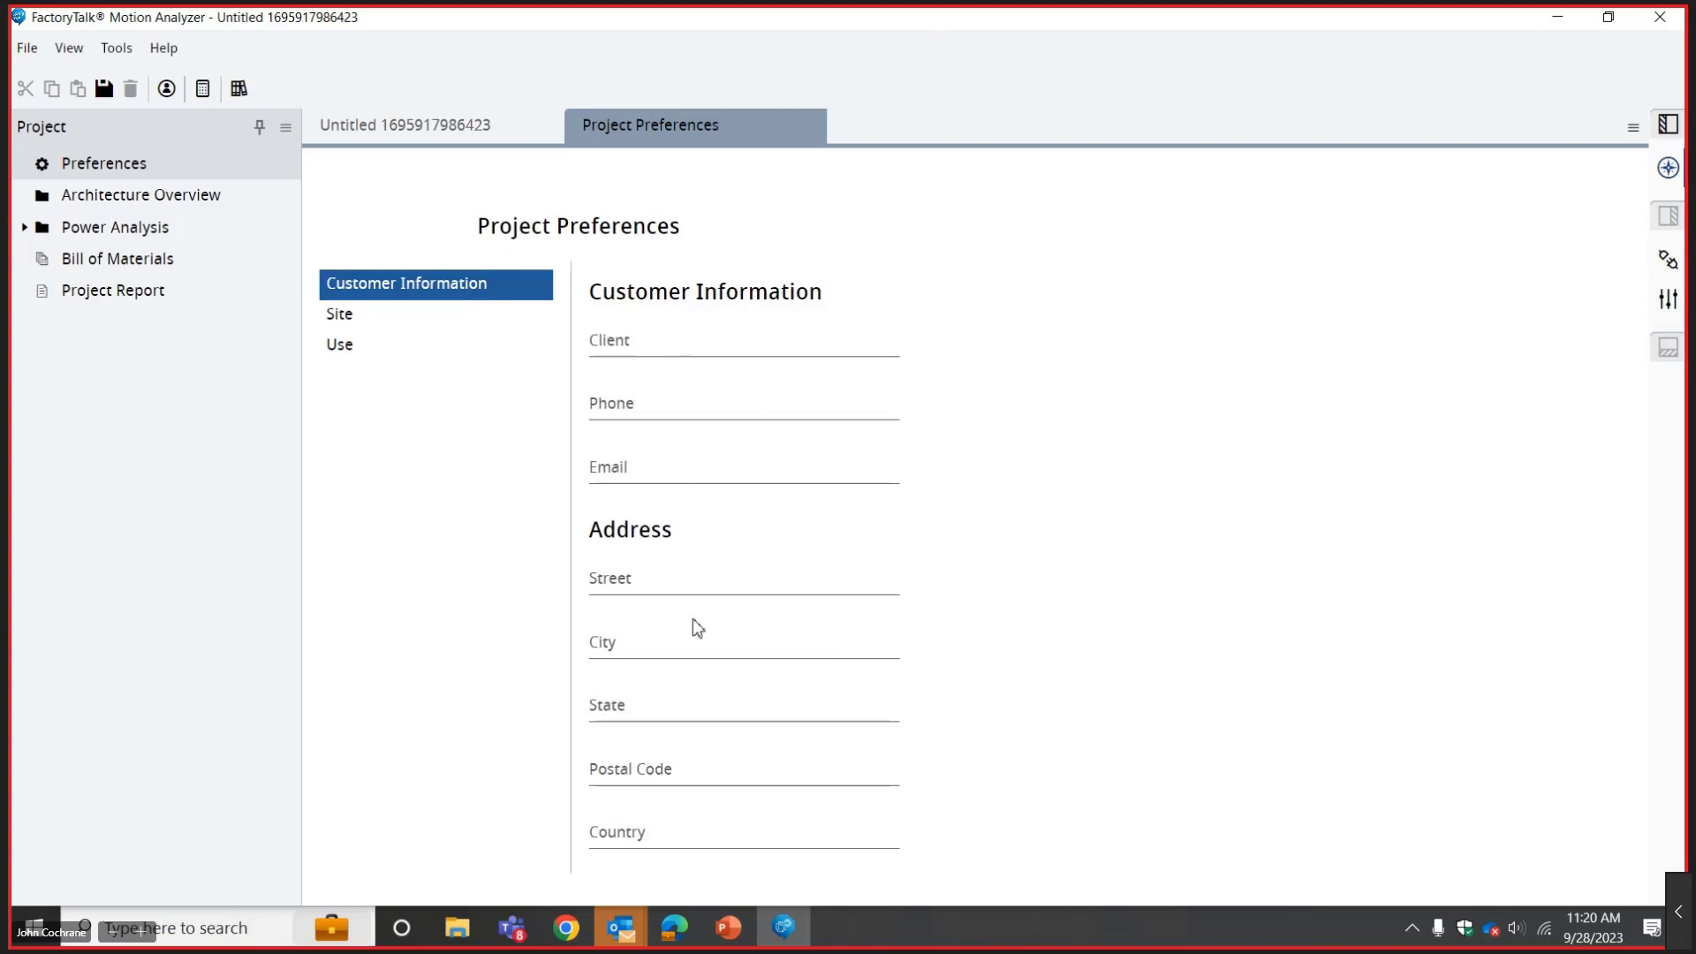
left_click(406, 331)
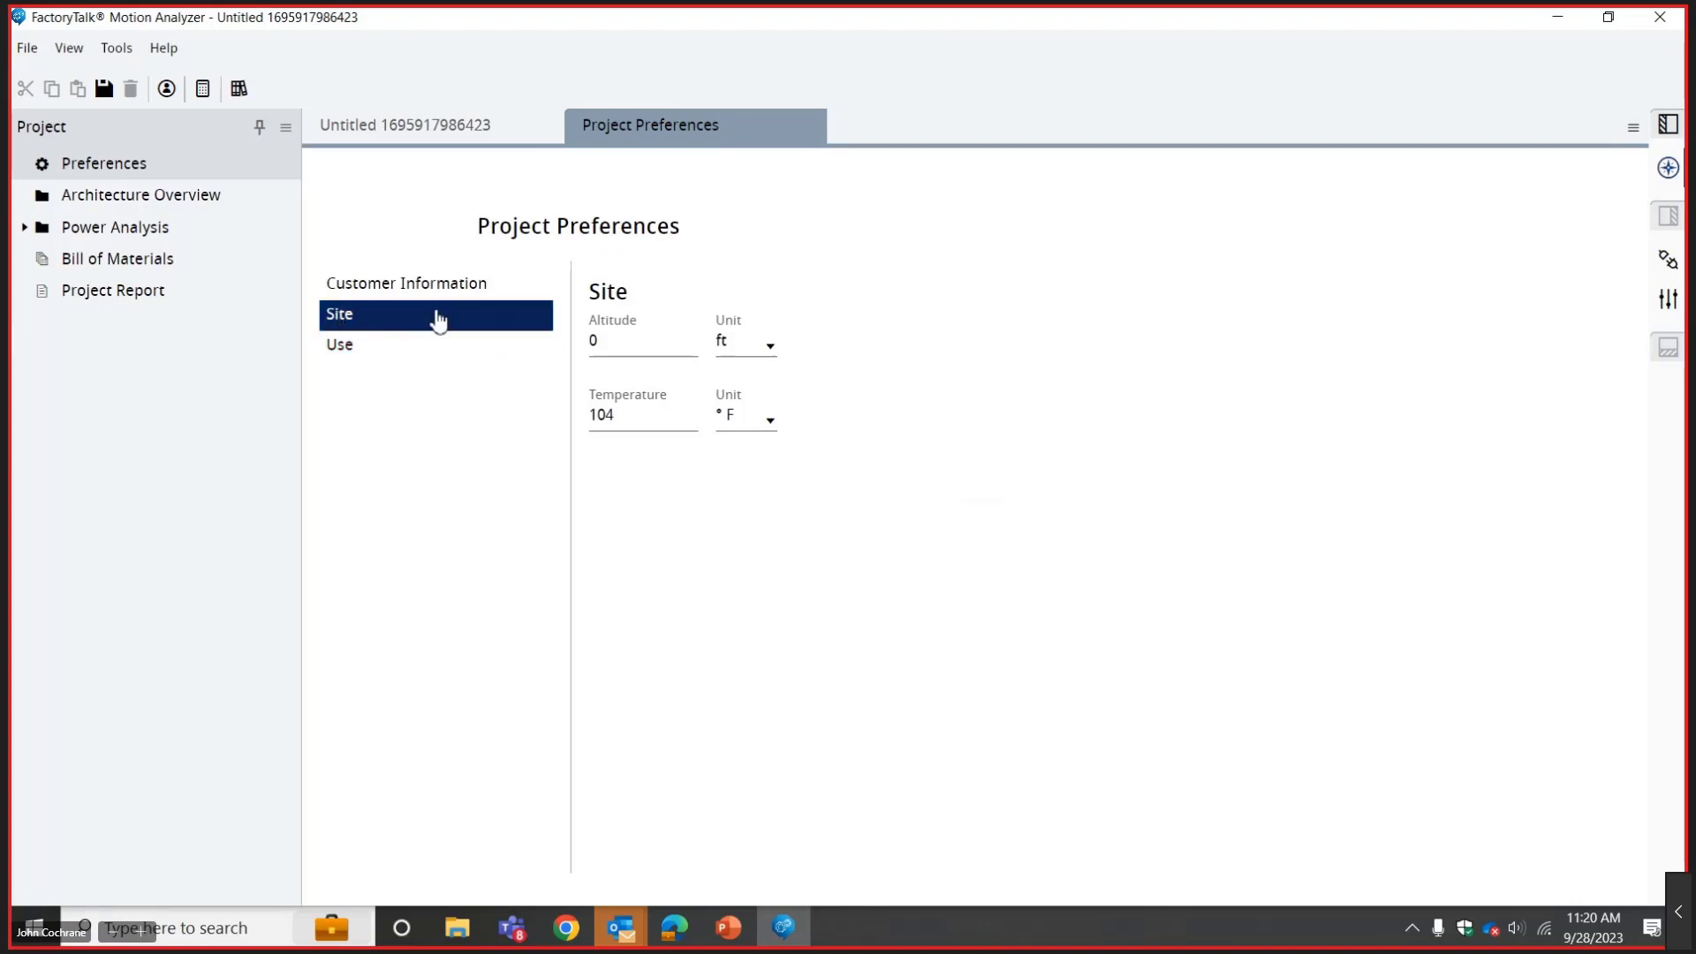
left_click(372, 351)
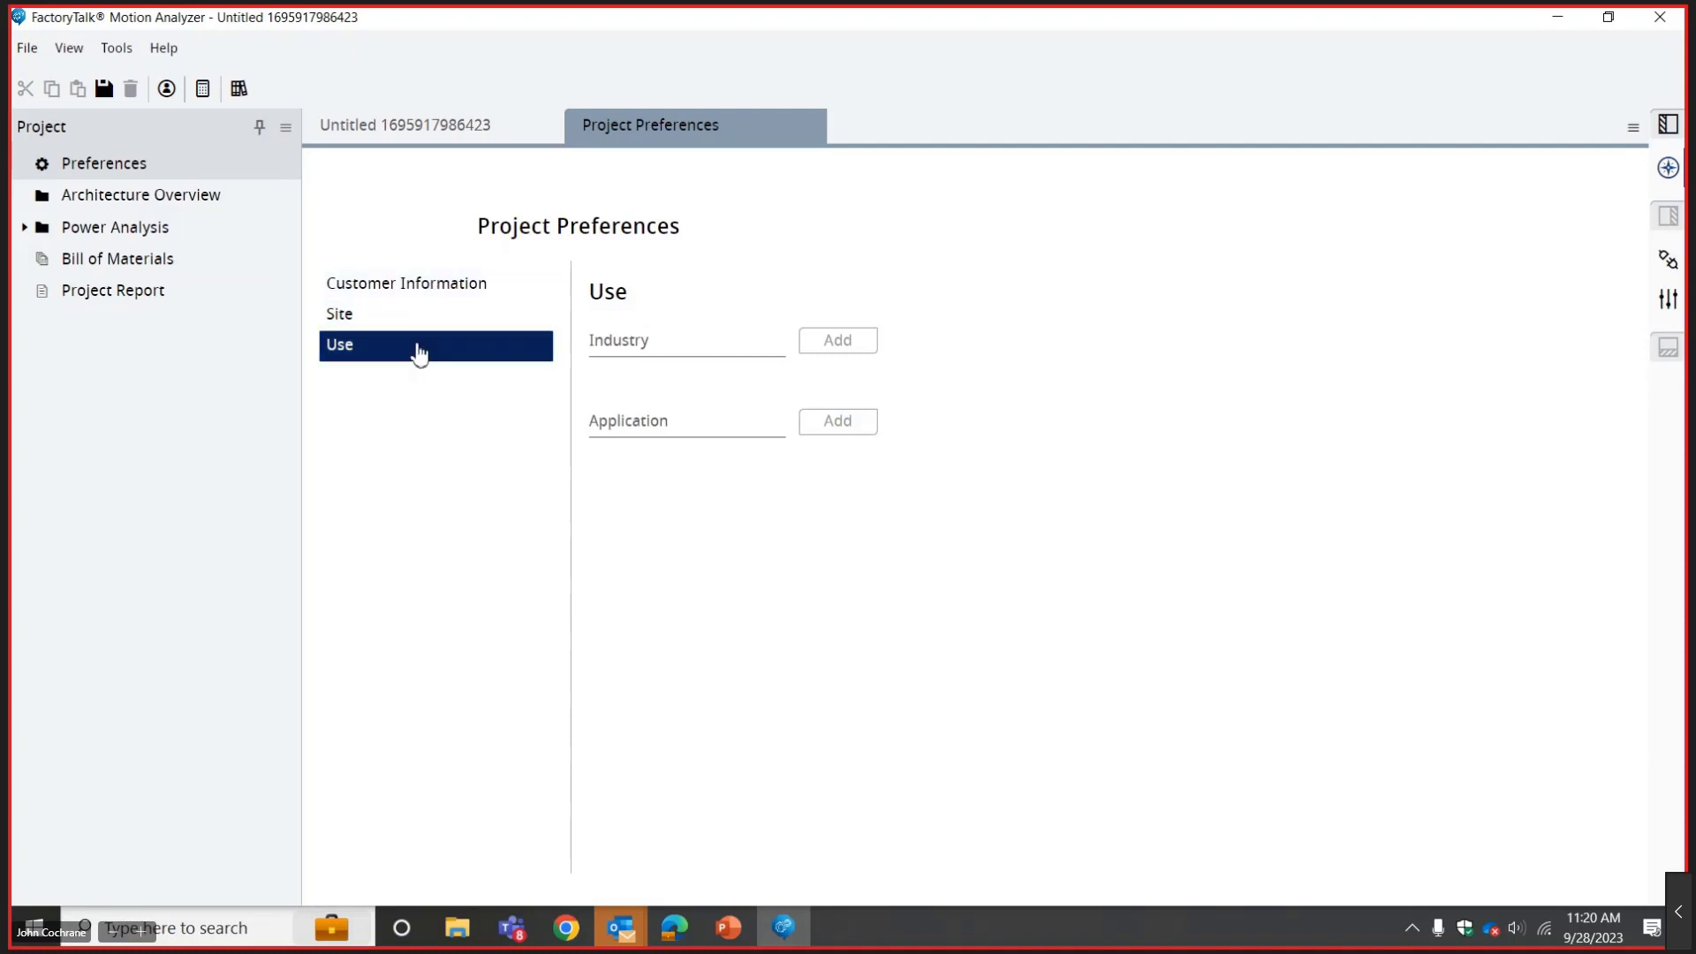
Add an axis in the architecture overview and rename it Index Conveyor.
left_click(98, 205)
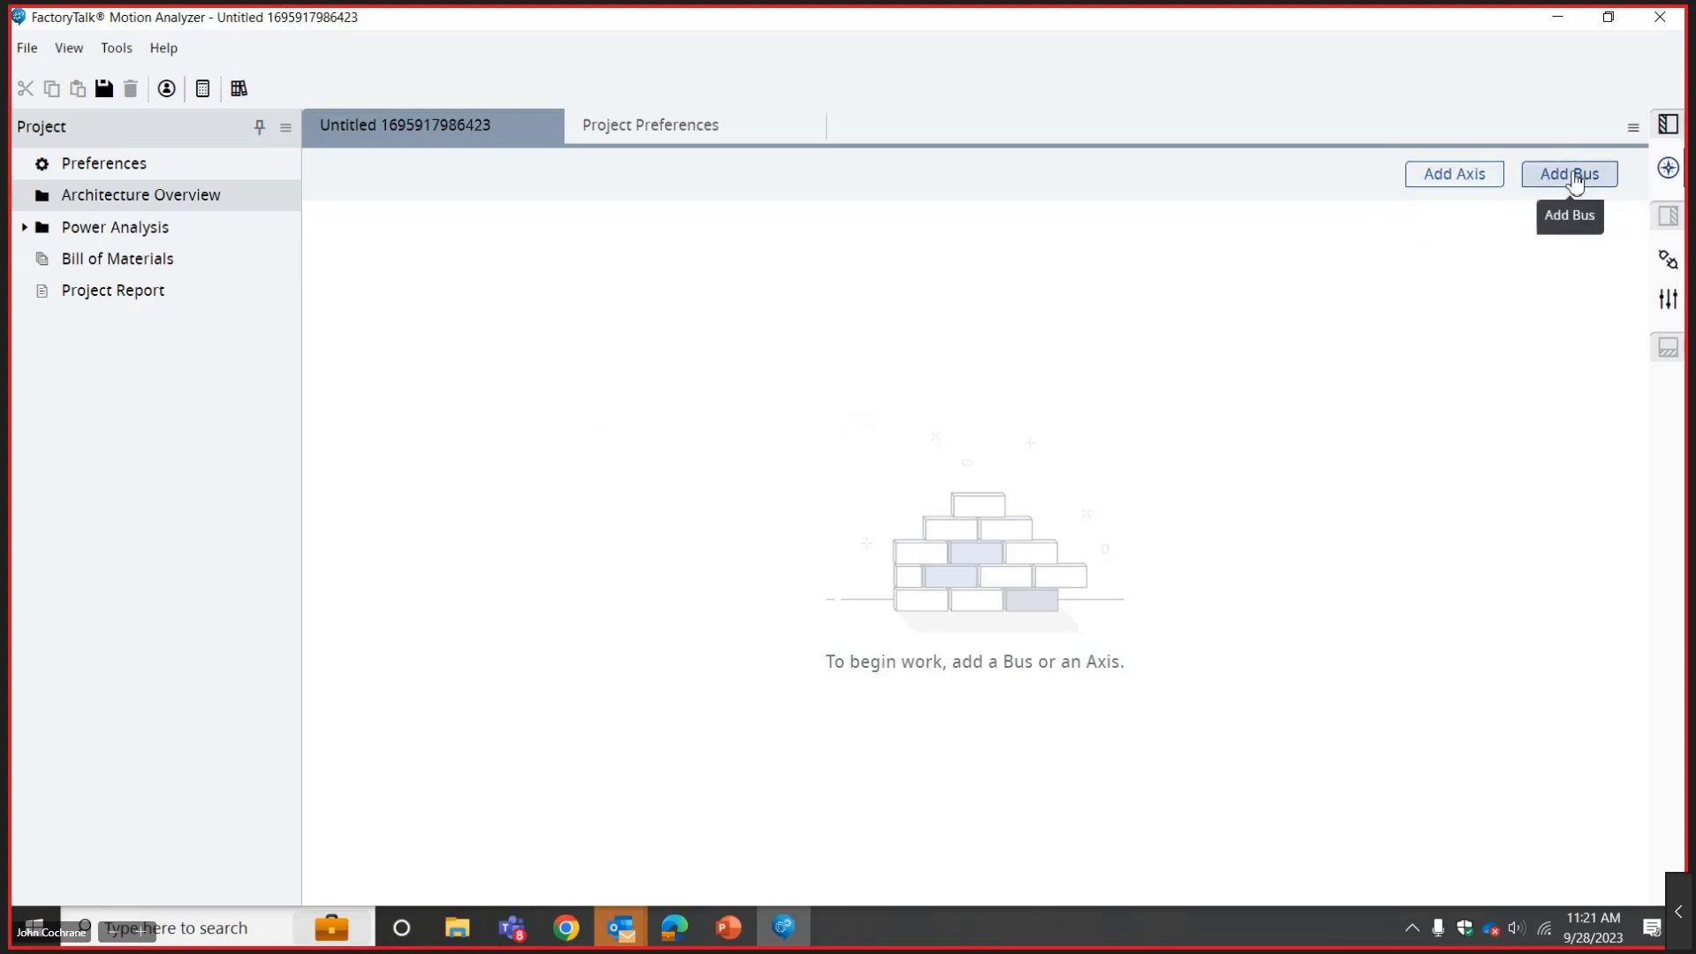
left_click(1443, 180)
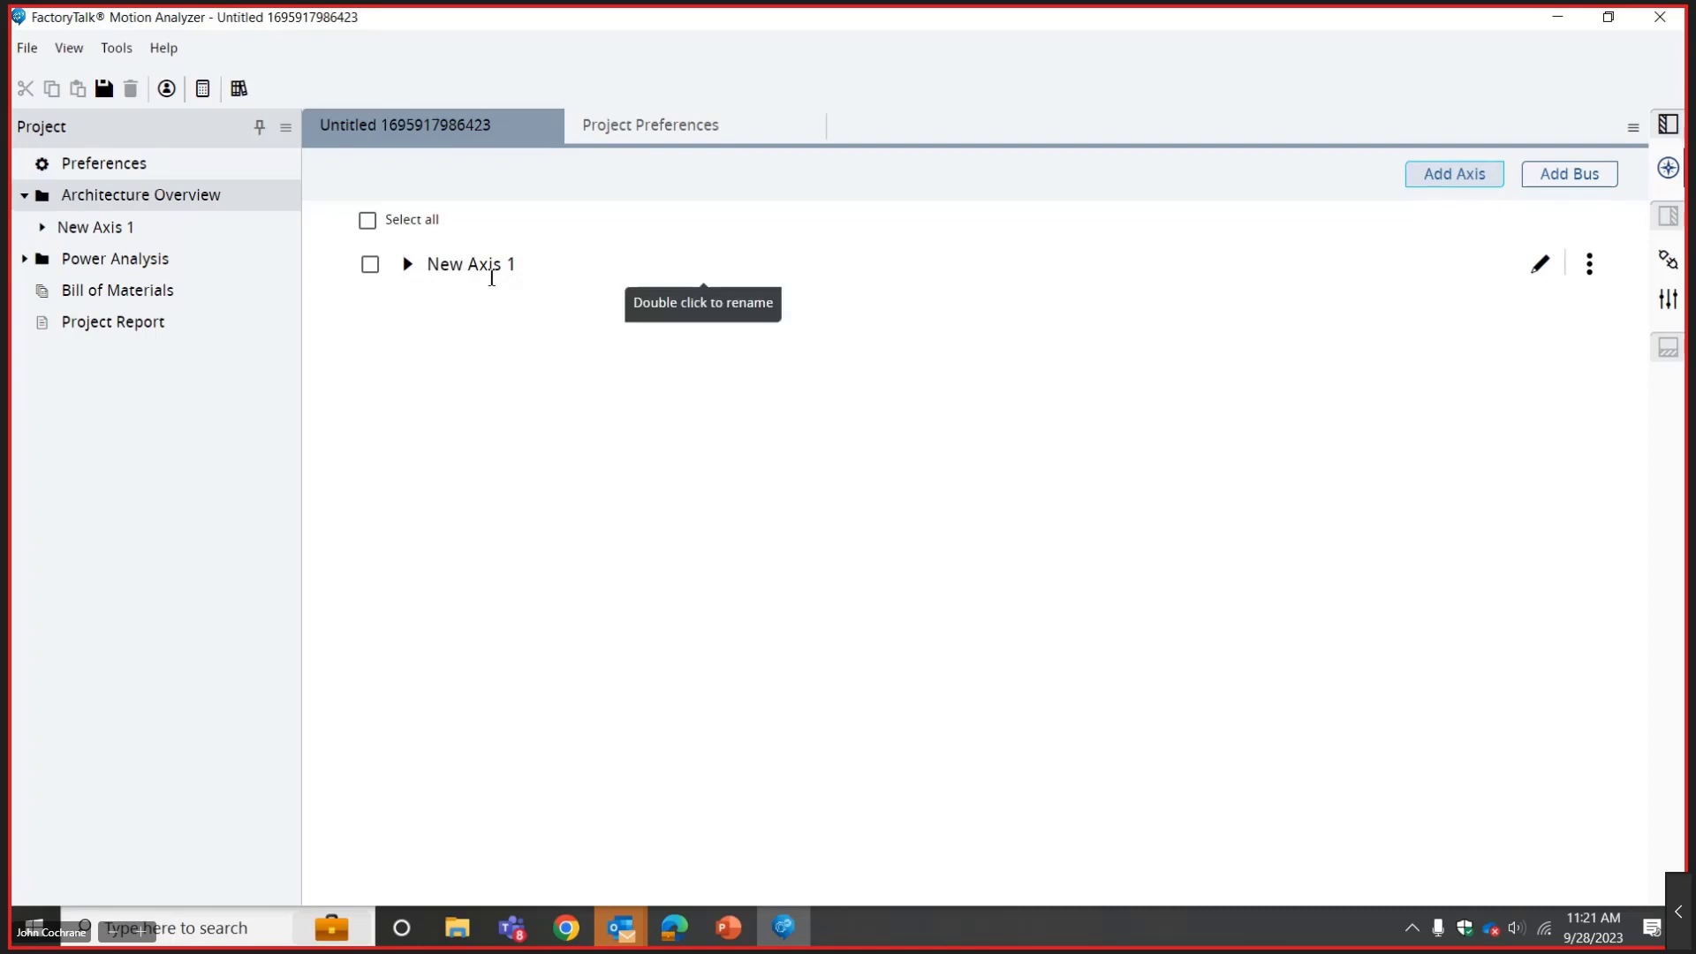
double_click(521, 268)
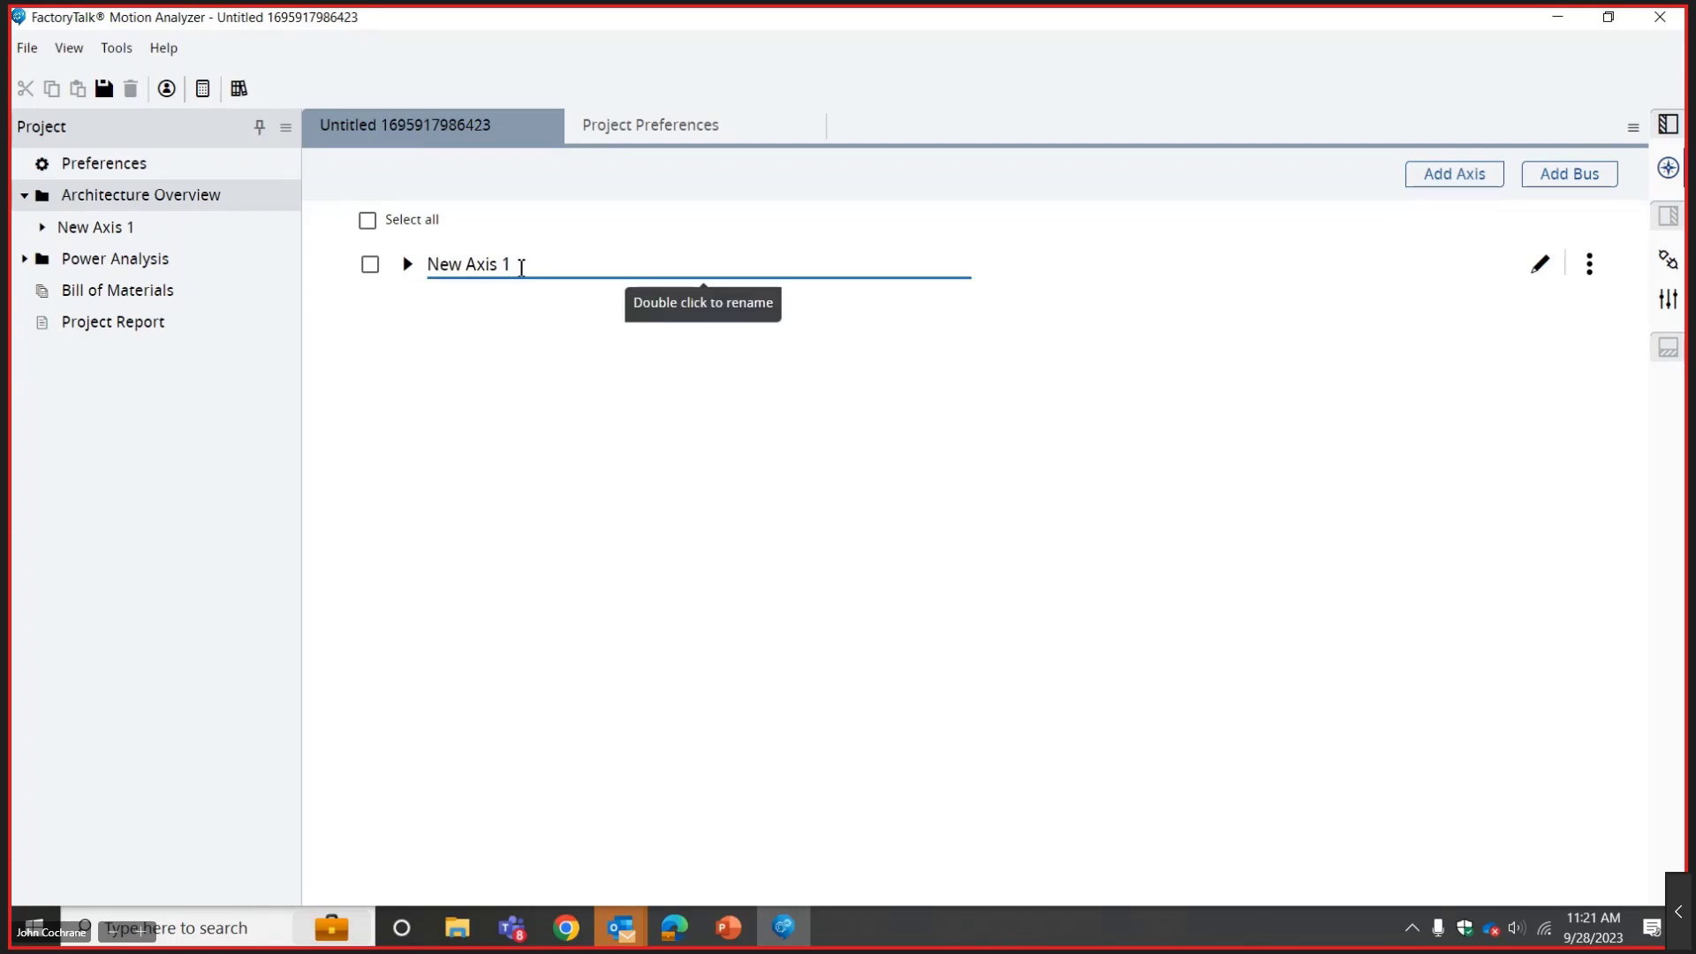
key("BackSpace")
key("BackSpace")
key("BackSpace")
key("BackSpace")
key("BackSpace")
key("BackSpace")
key("BackSpace")
key("BackSpace")
key("BackSpace")
key("BackSpace")
type("Index Conveyor")
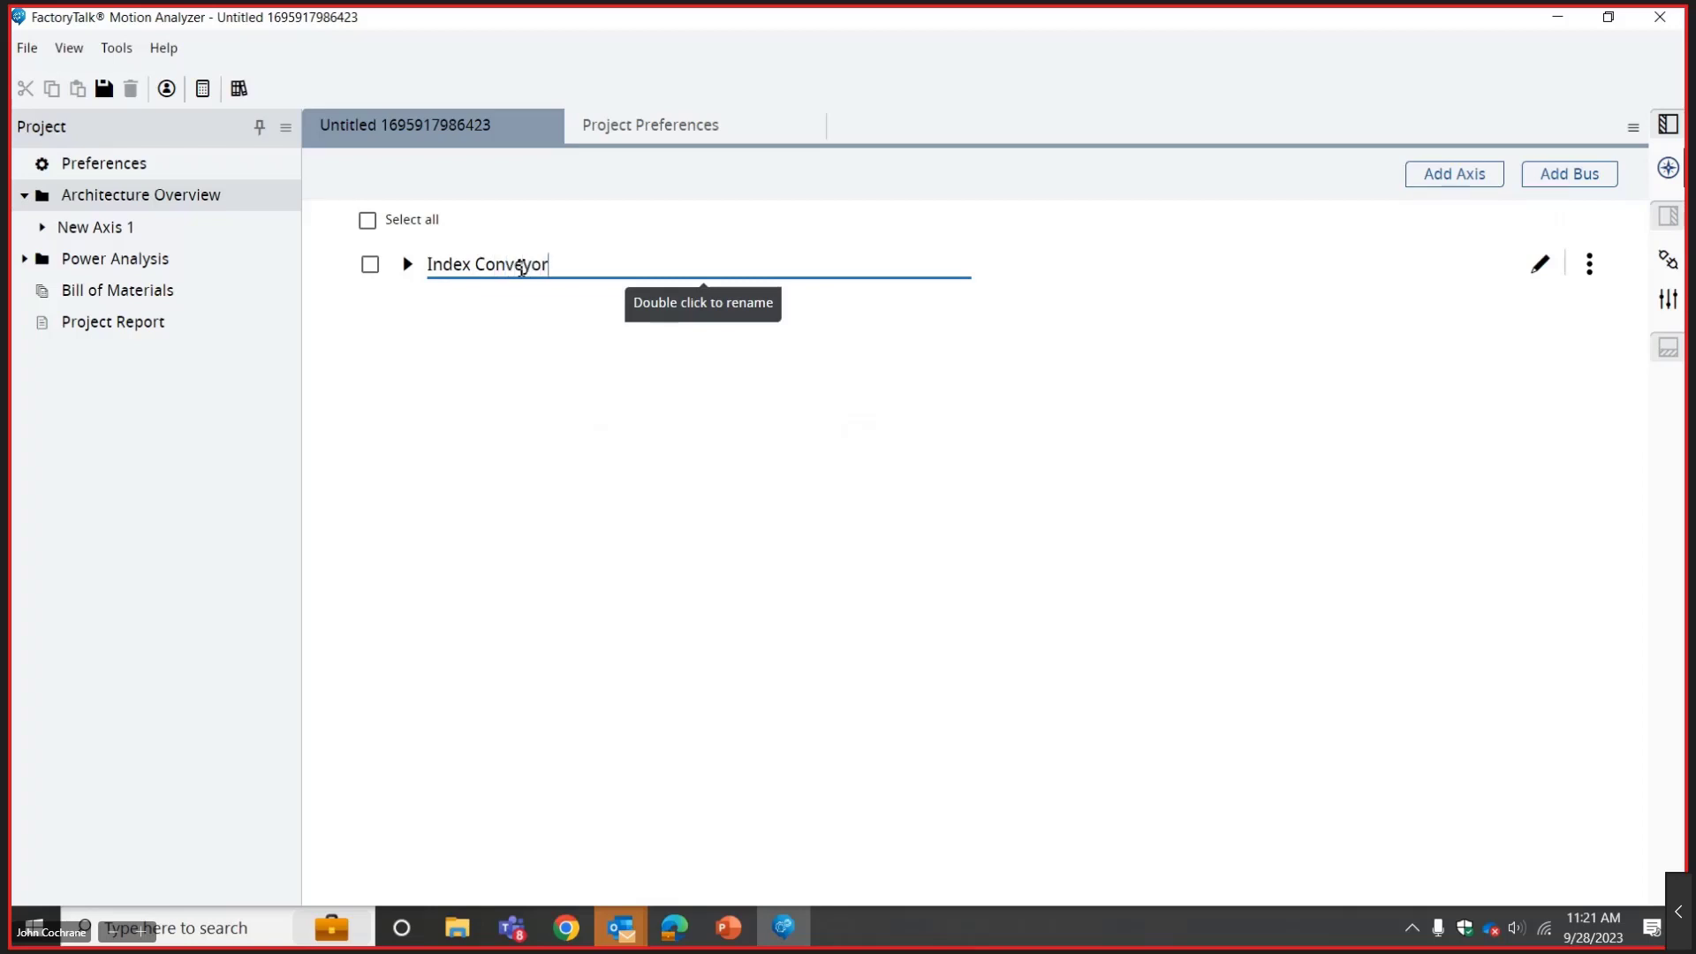
left_click(693, 424)
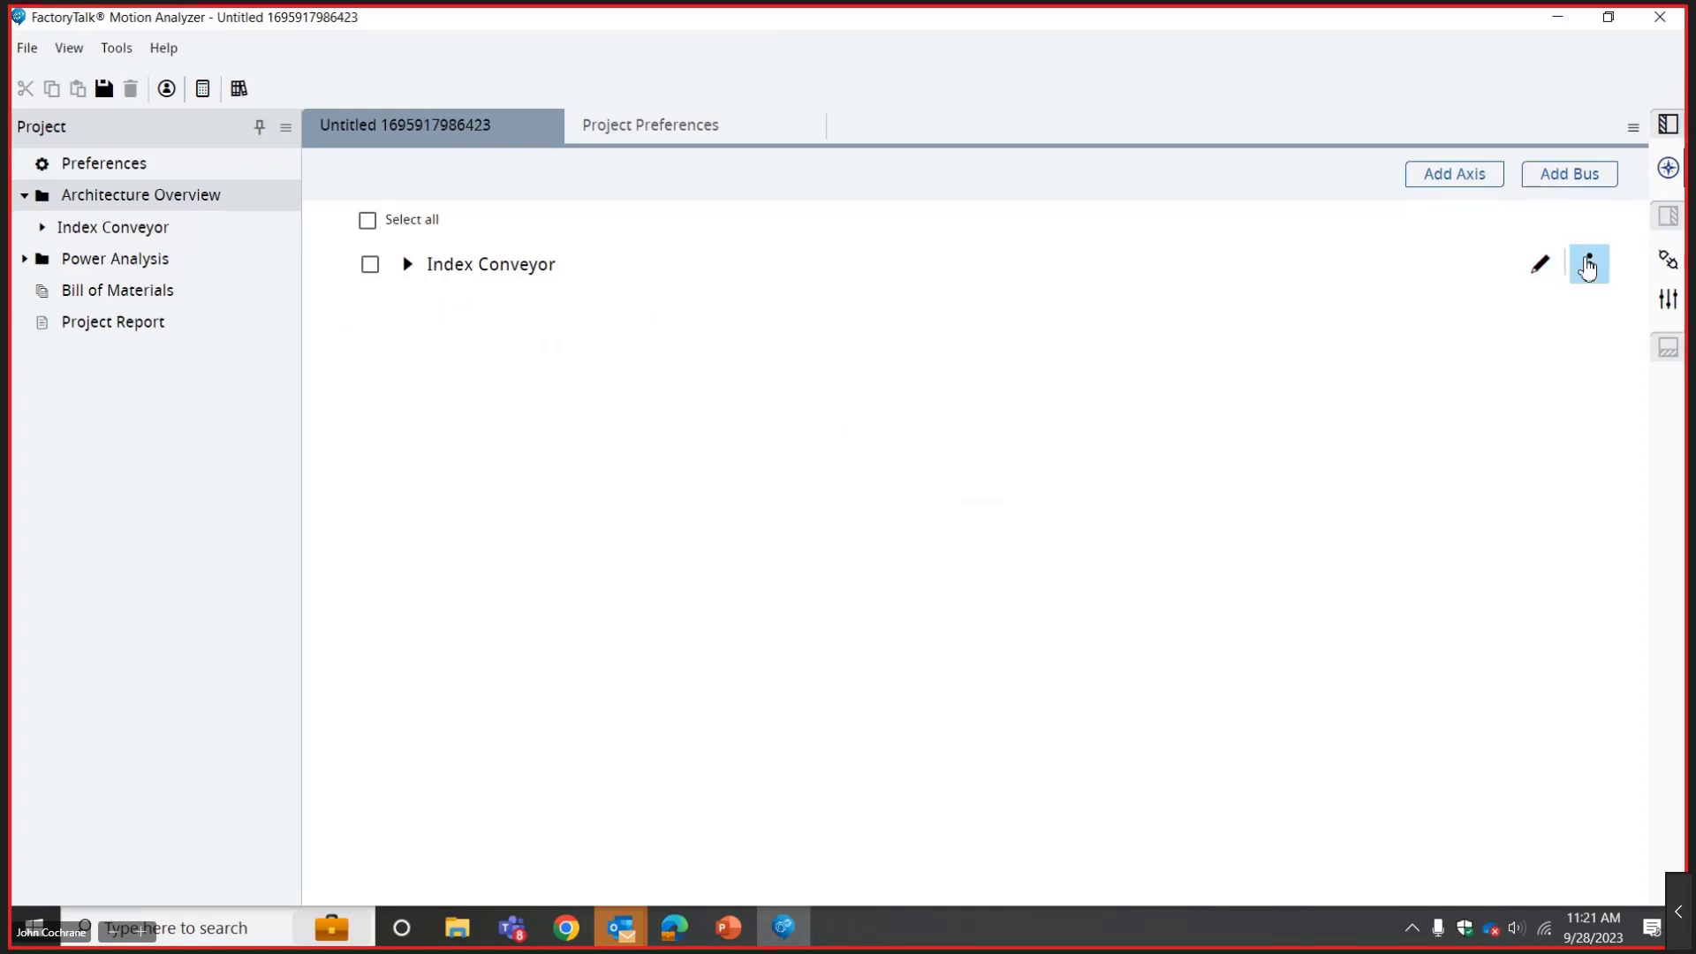
left_click(1591, 267)
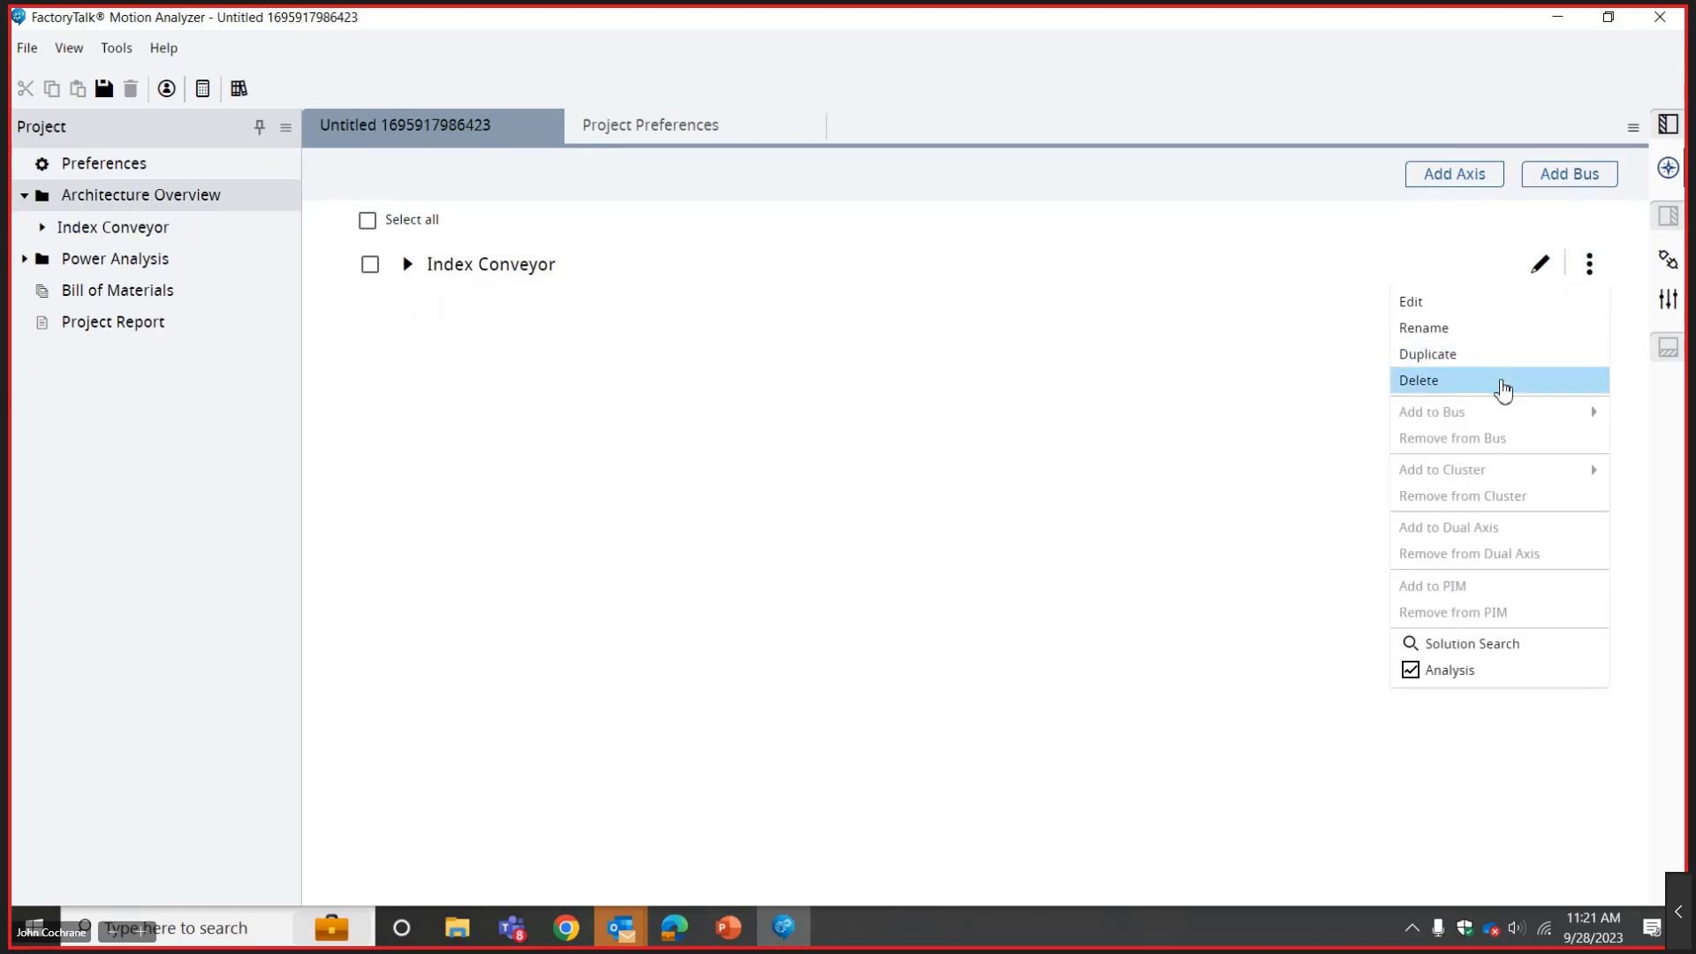
left_click(1326, 280)
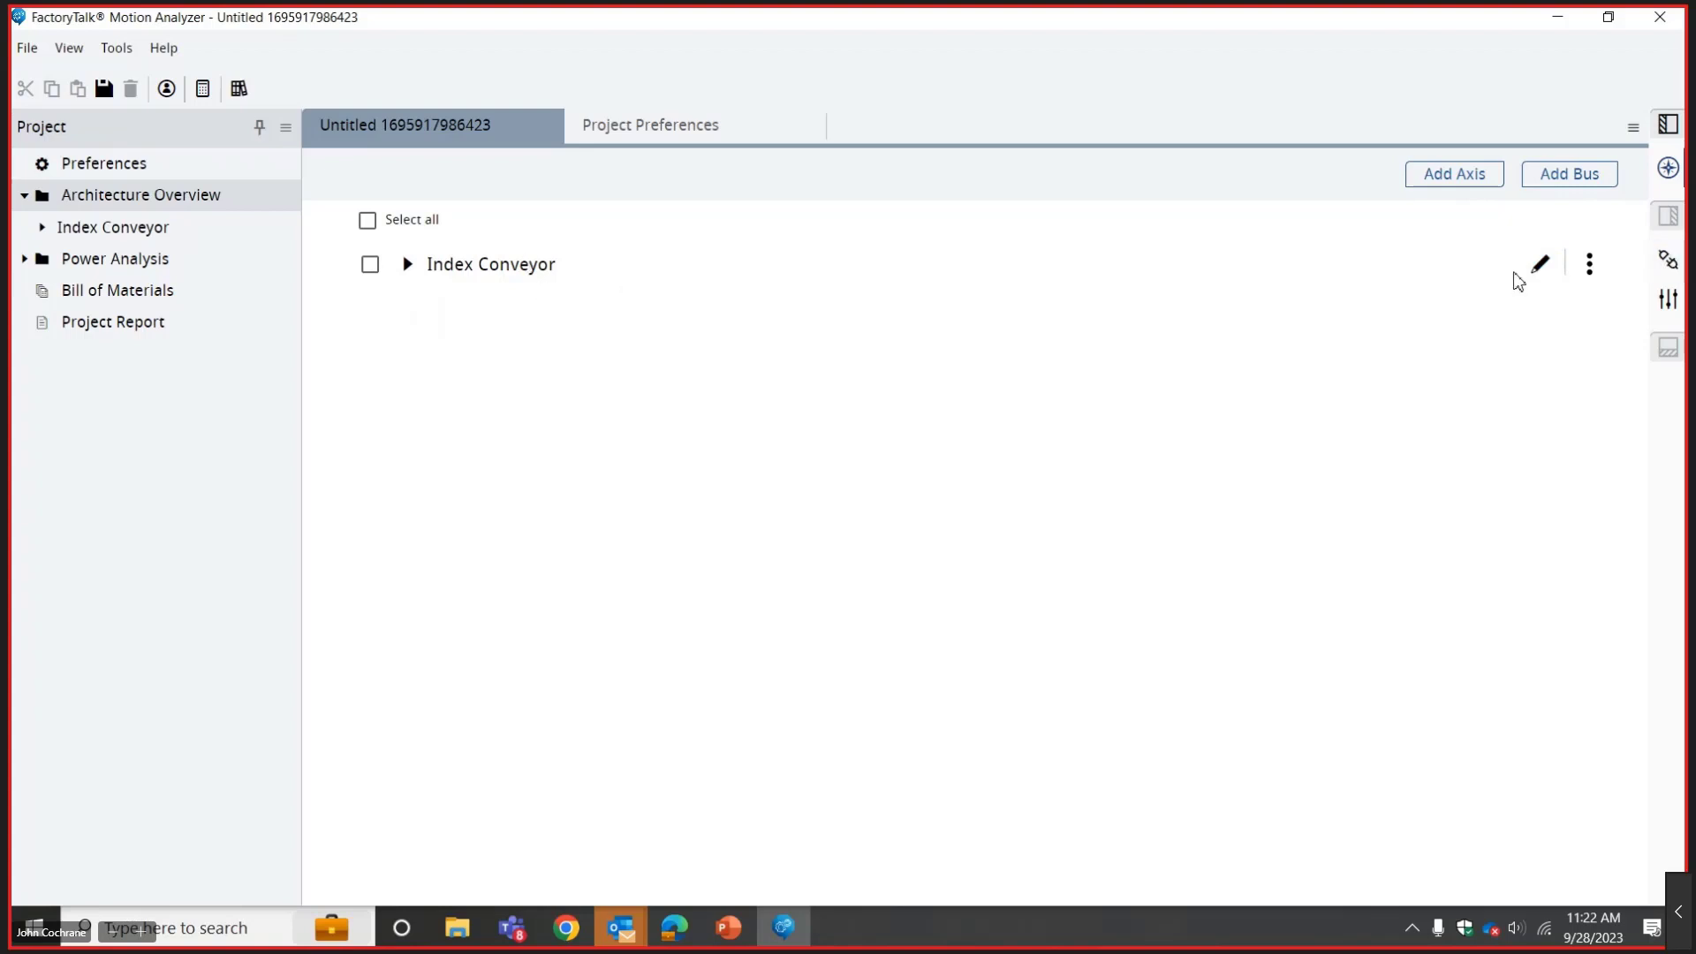
Begin the setup of the Index Conveyor axis and change its motion type to Linear, confirming the axis type change.
left_click(1540, 265)
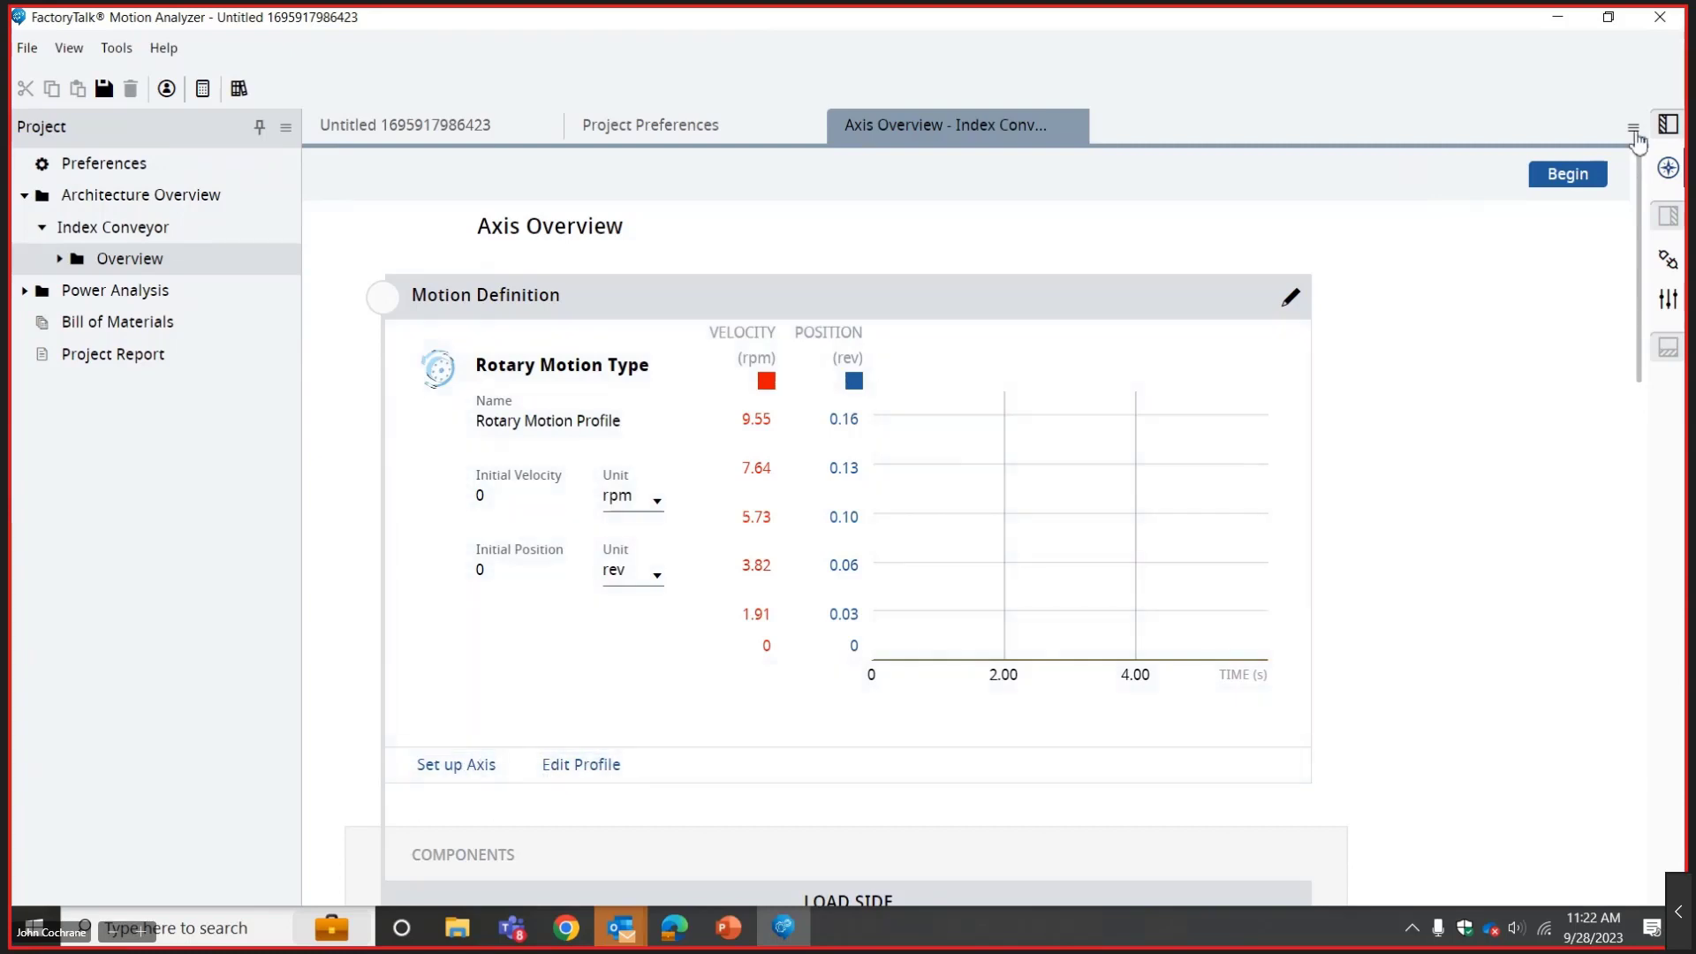
left_click(1568, 177)
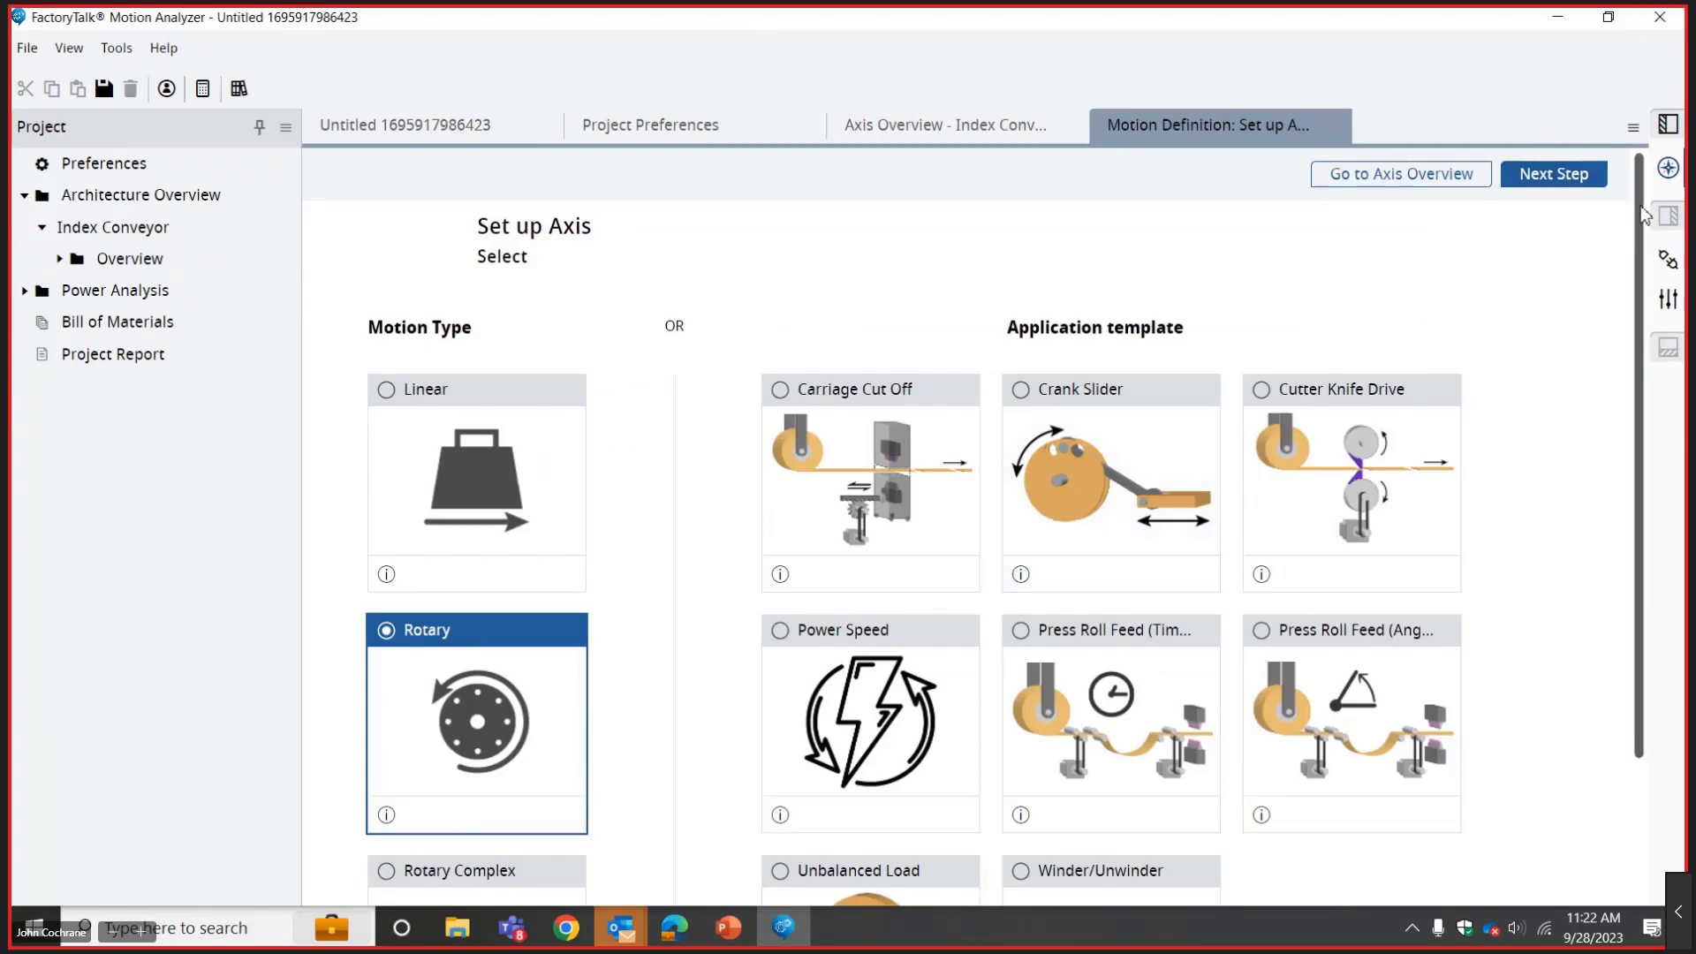
left_click_drag(1640, 225, 1638, 367)
scroll(1640, 433, "up", 3)
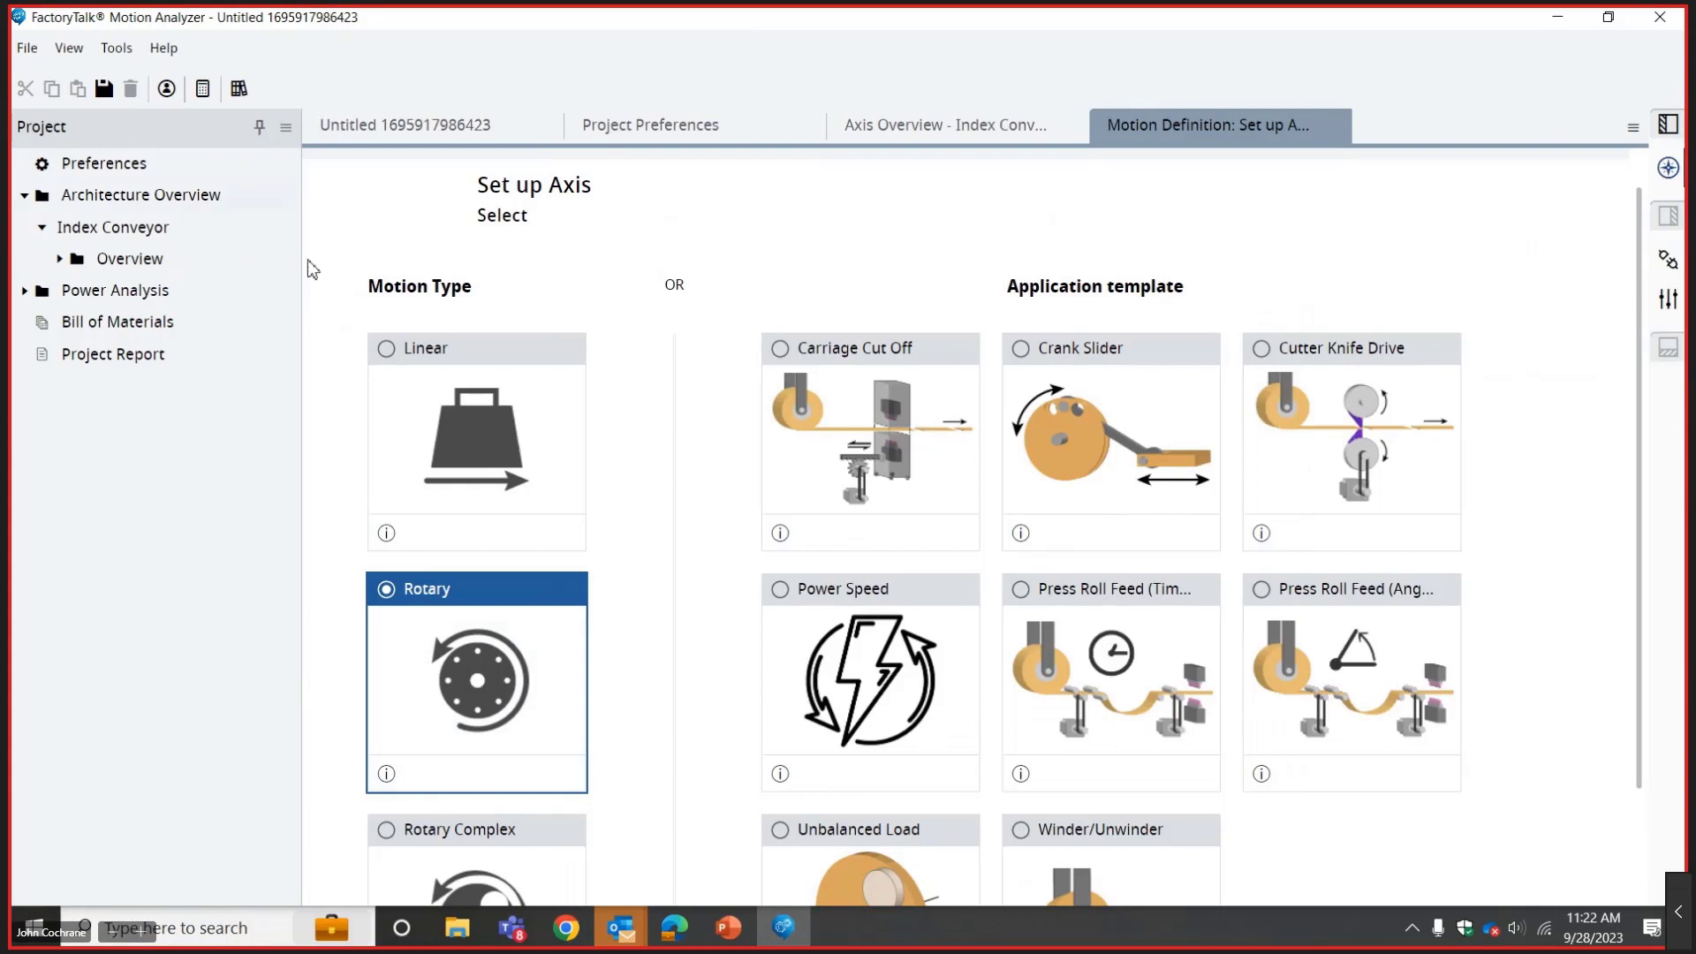
left_click(387, 350)
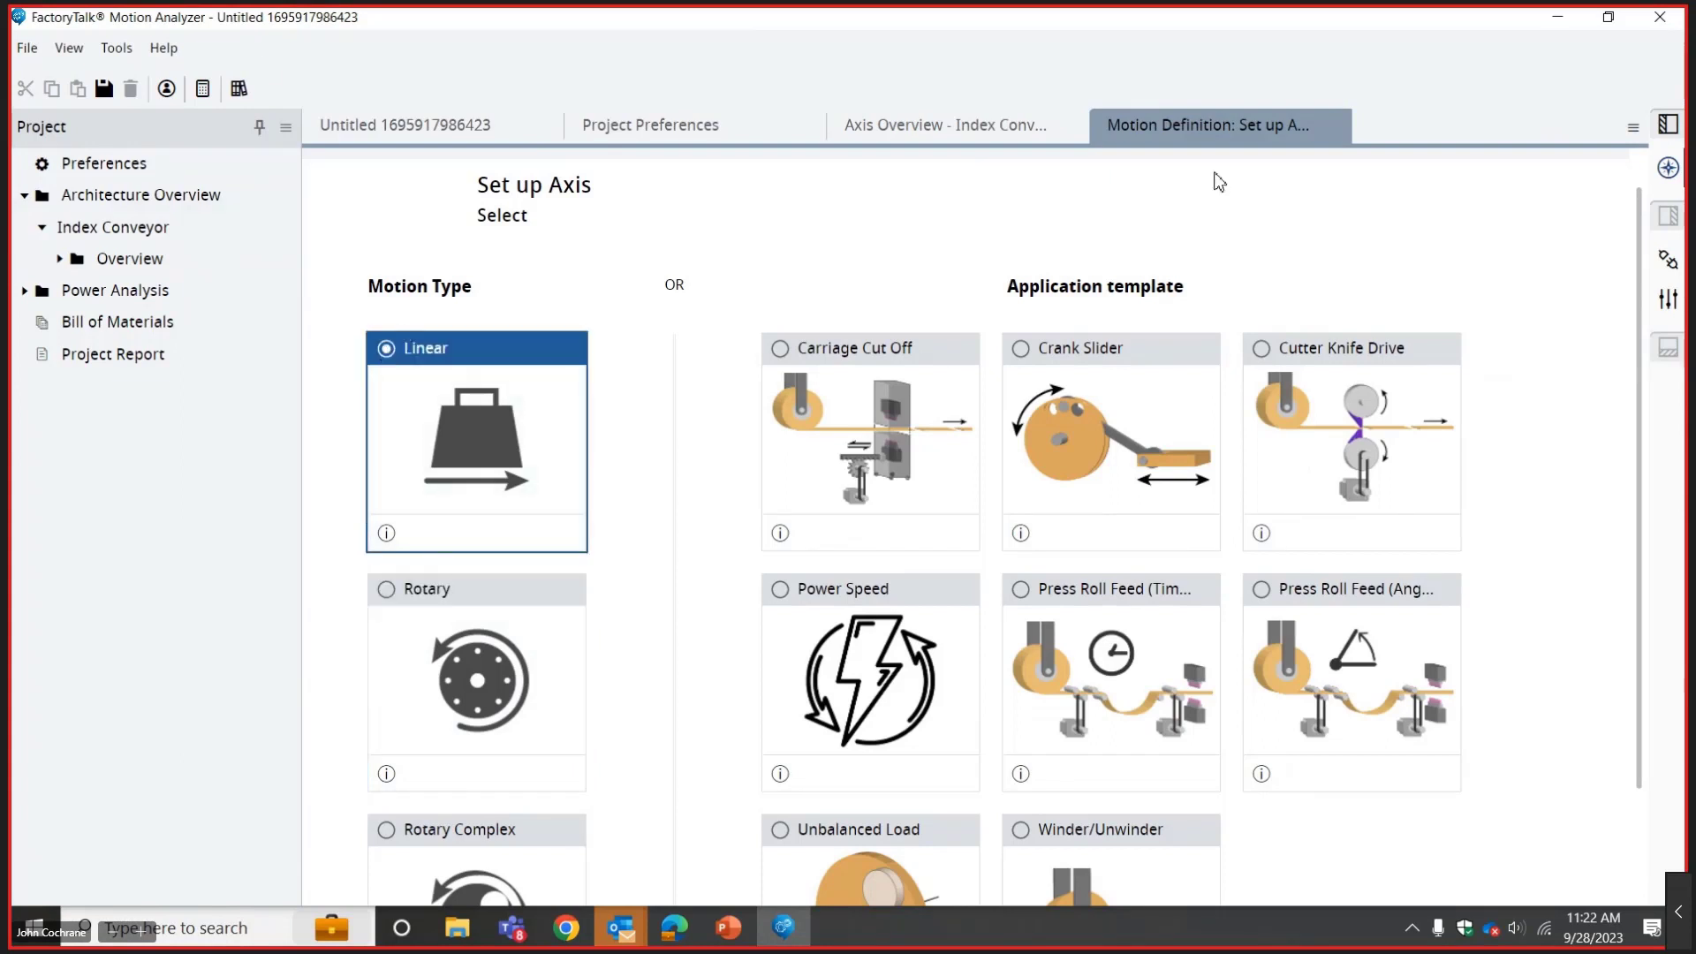
left_click_drag(1632, 235, 1651, 187)
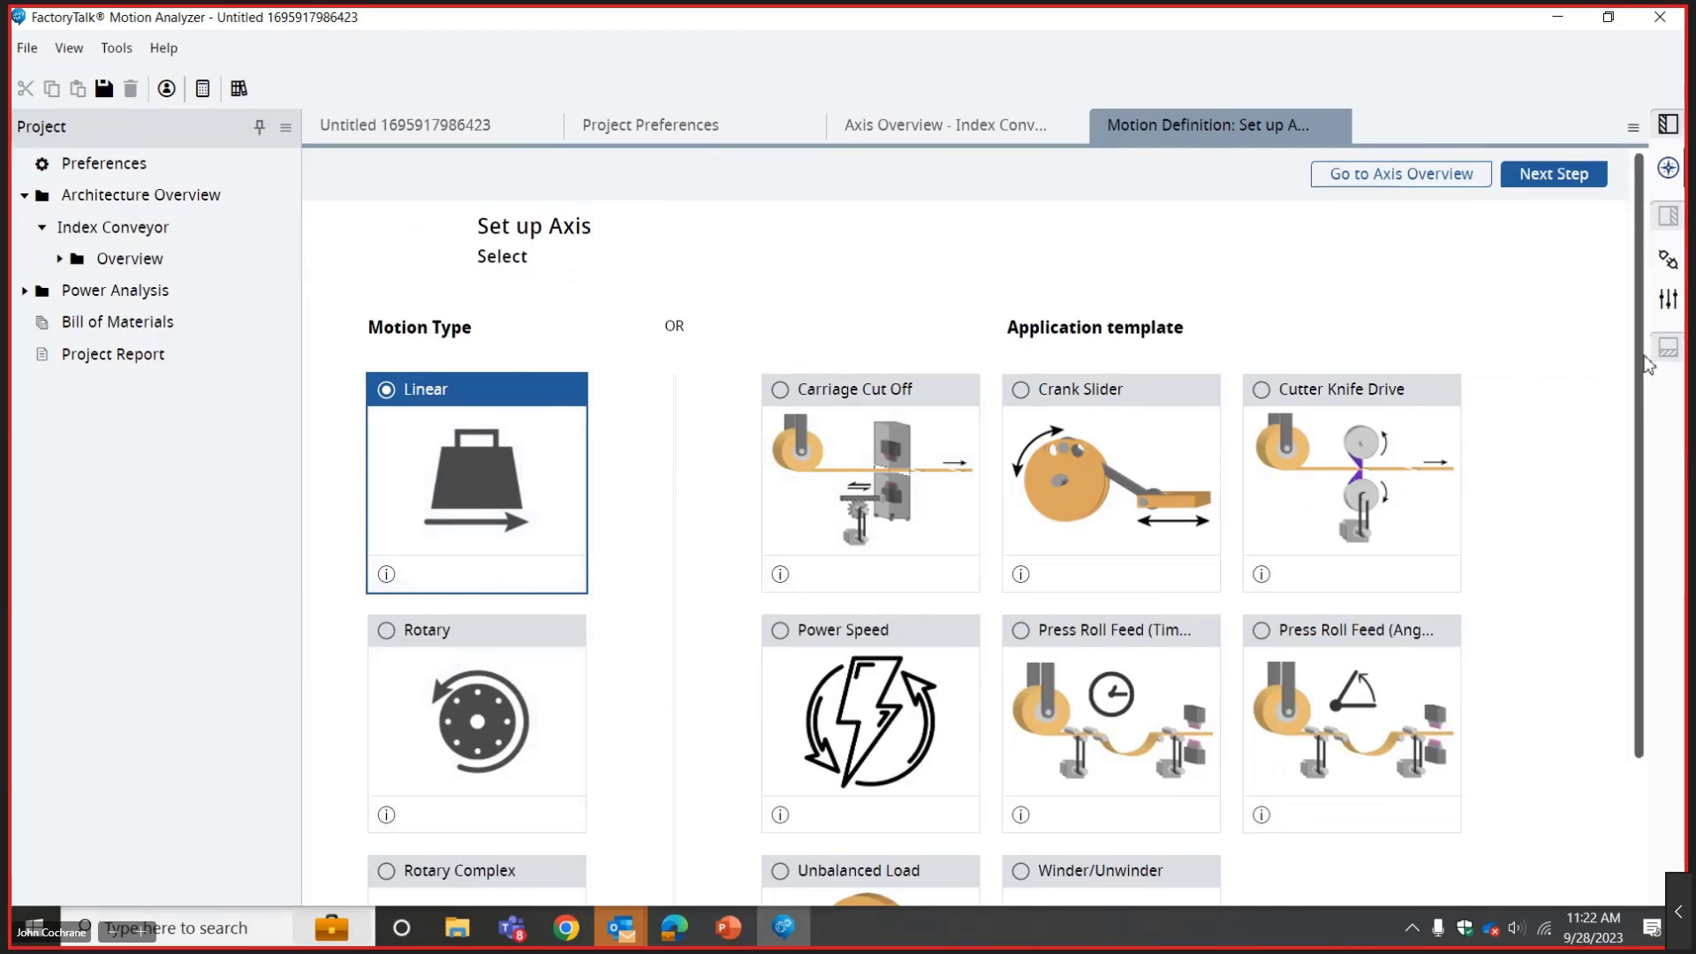
scroll(1612, 583, "down", 3)
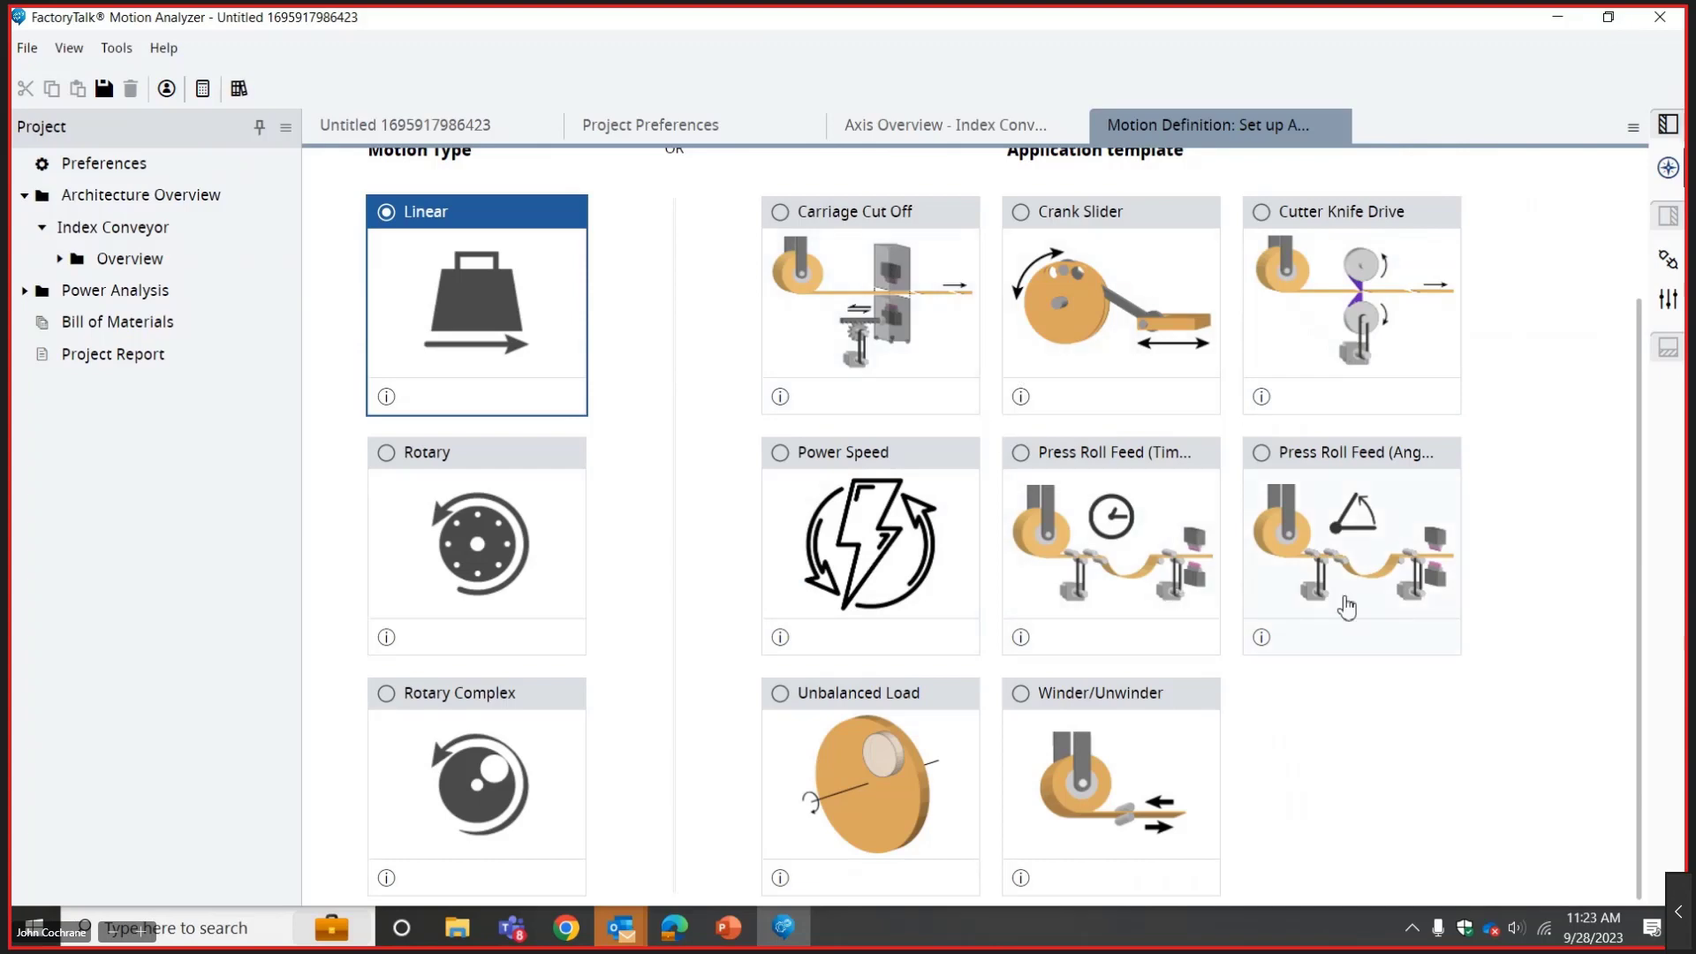
left_click_drag(1645, 508, 1642, 338)
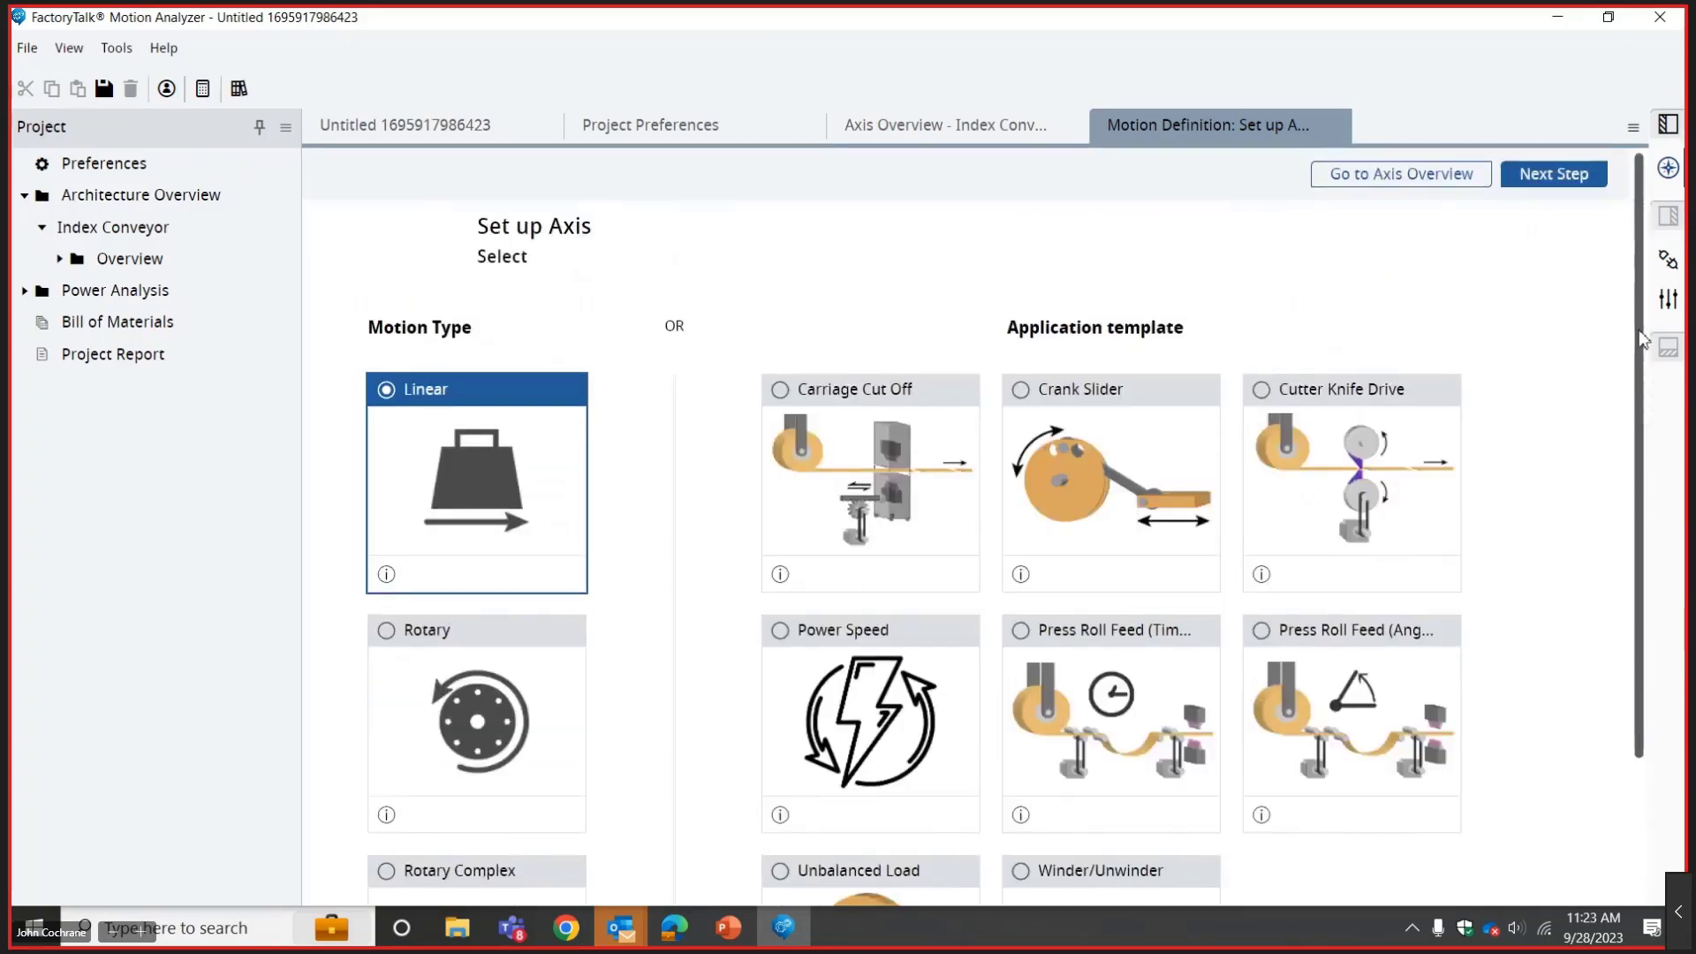
left_click(1547, 175)
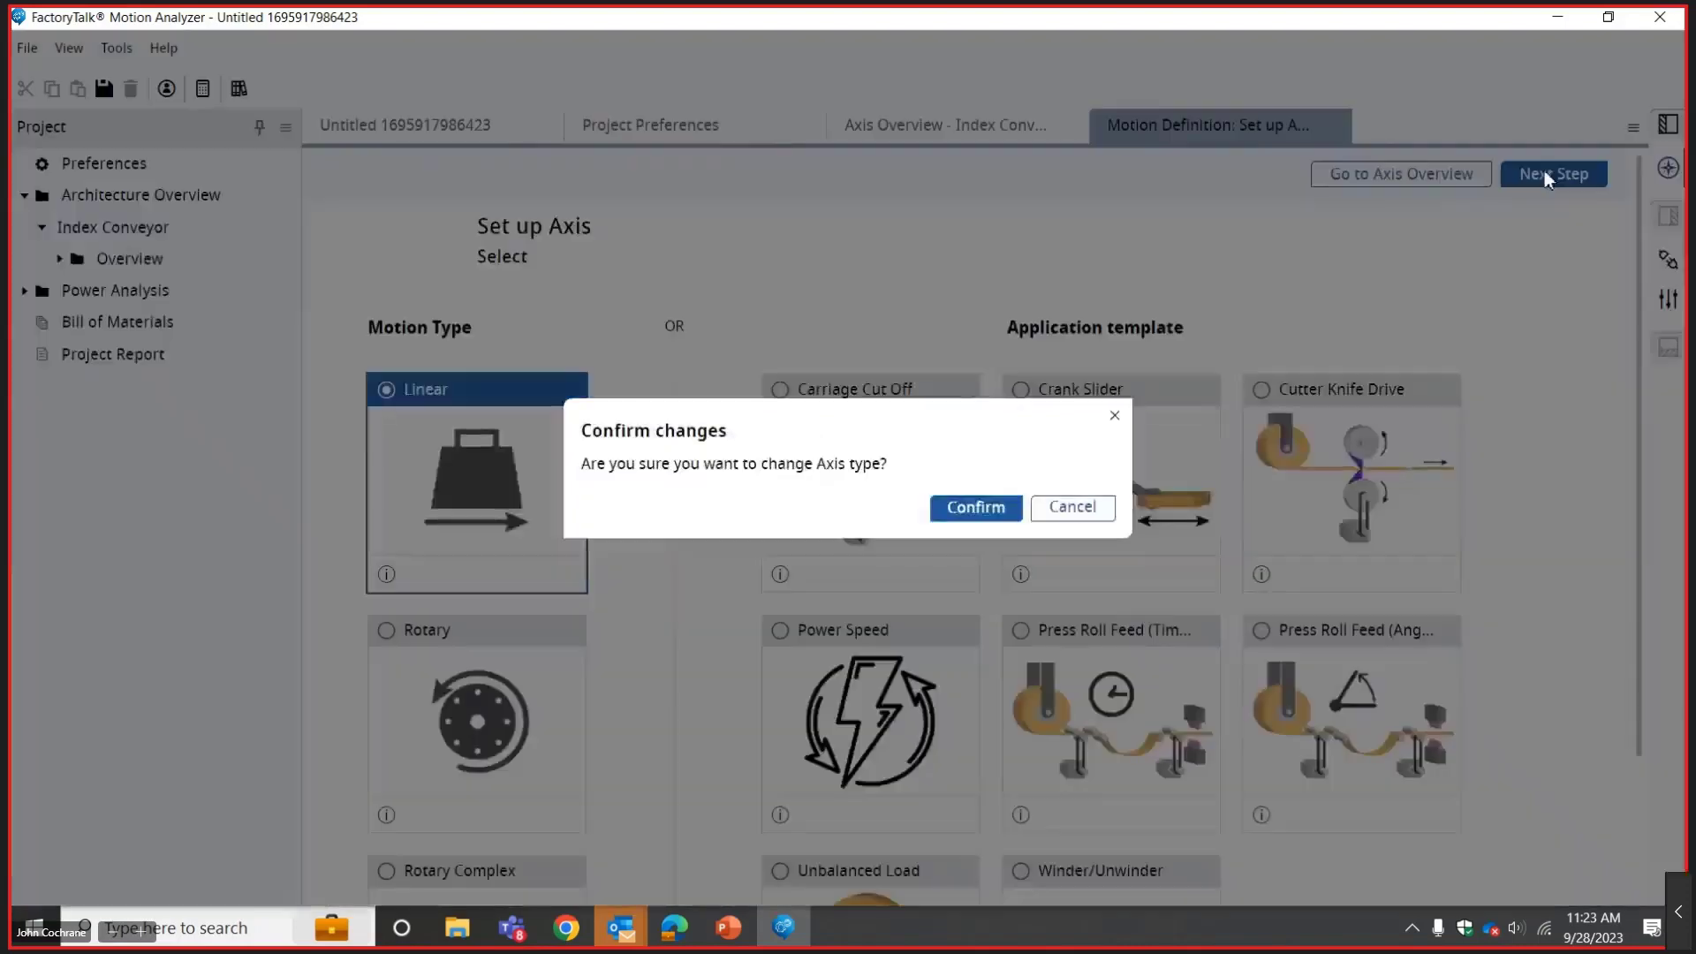
left_click(985, 511)
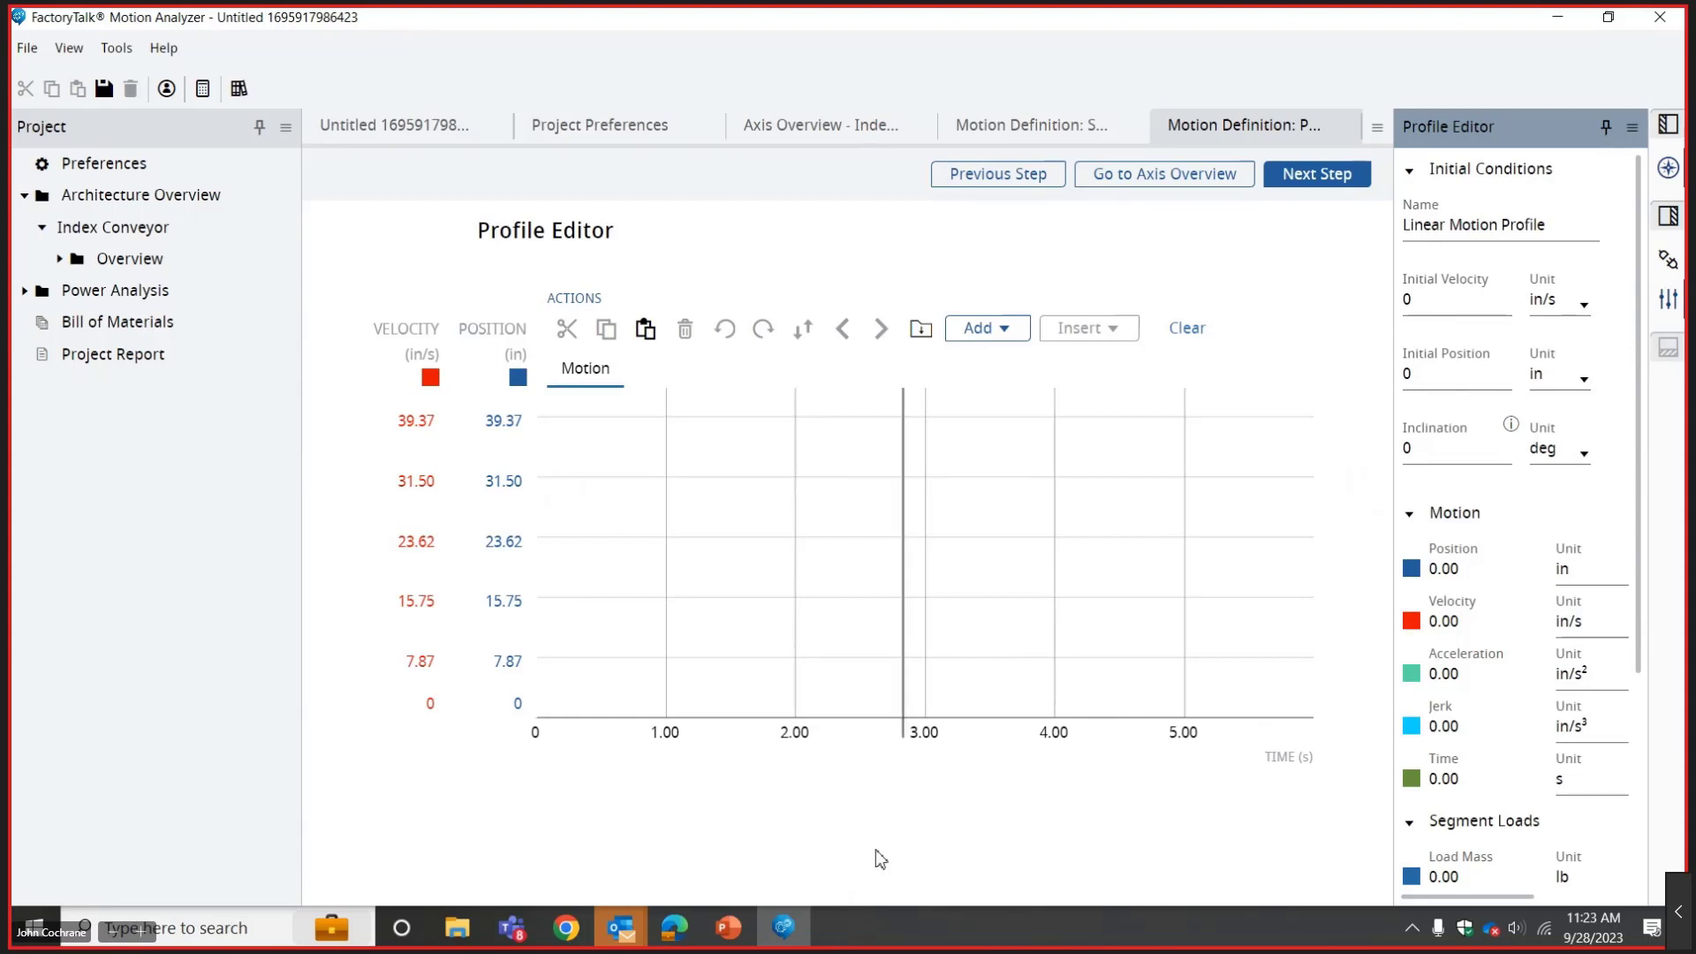
Switch to the VEC Session presentation in PowerPoint, read the indexing conveyor's machine data, and return to FactoryTalk Motion Analyzer.
mouse_move(740, 934)
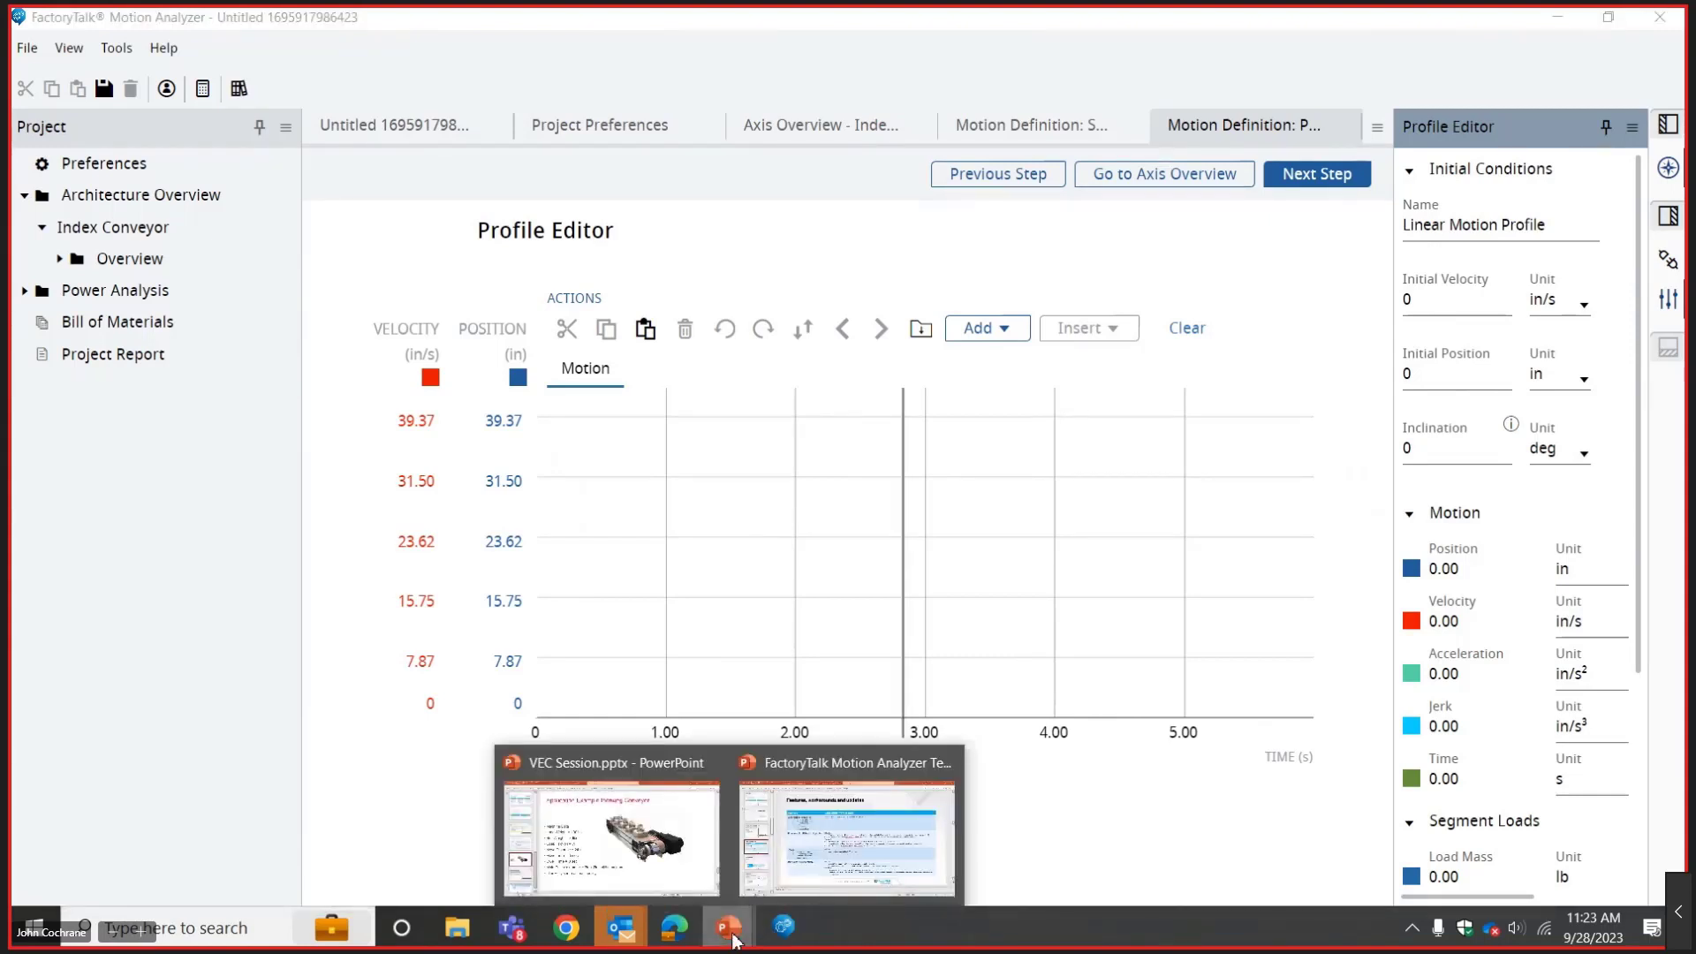
left_click(682, 891)
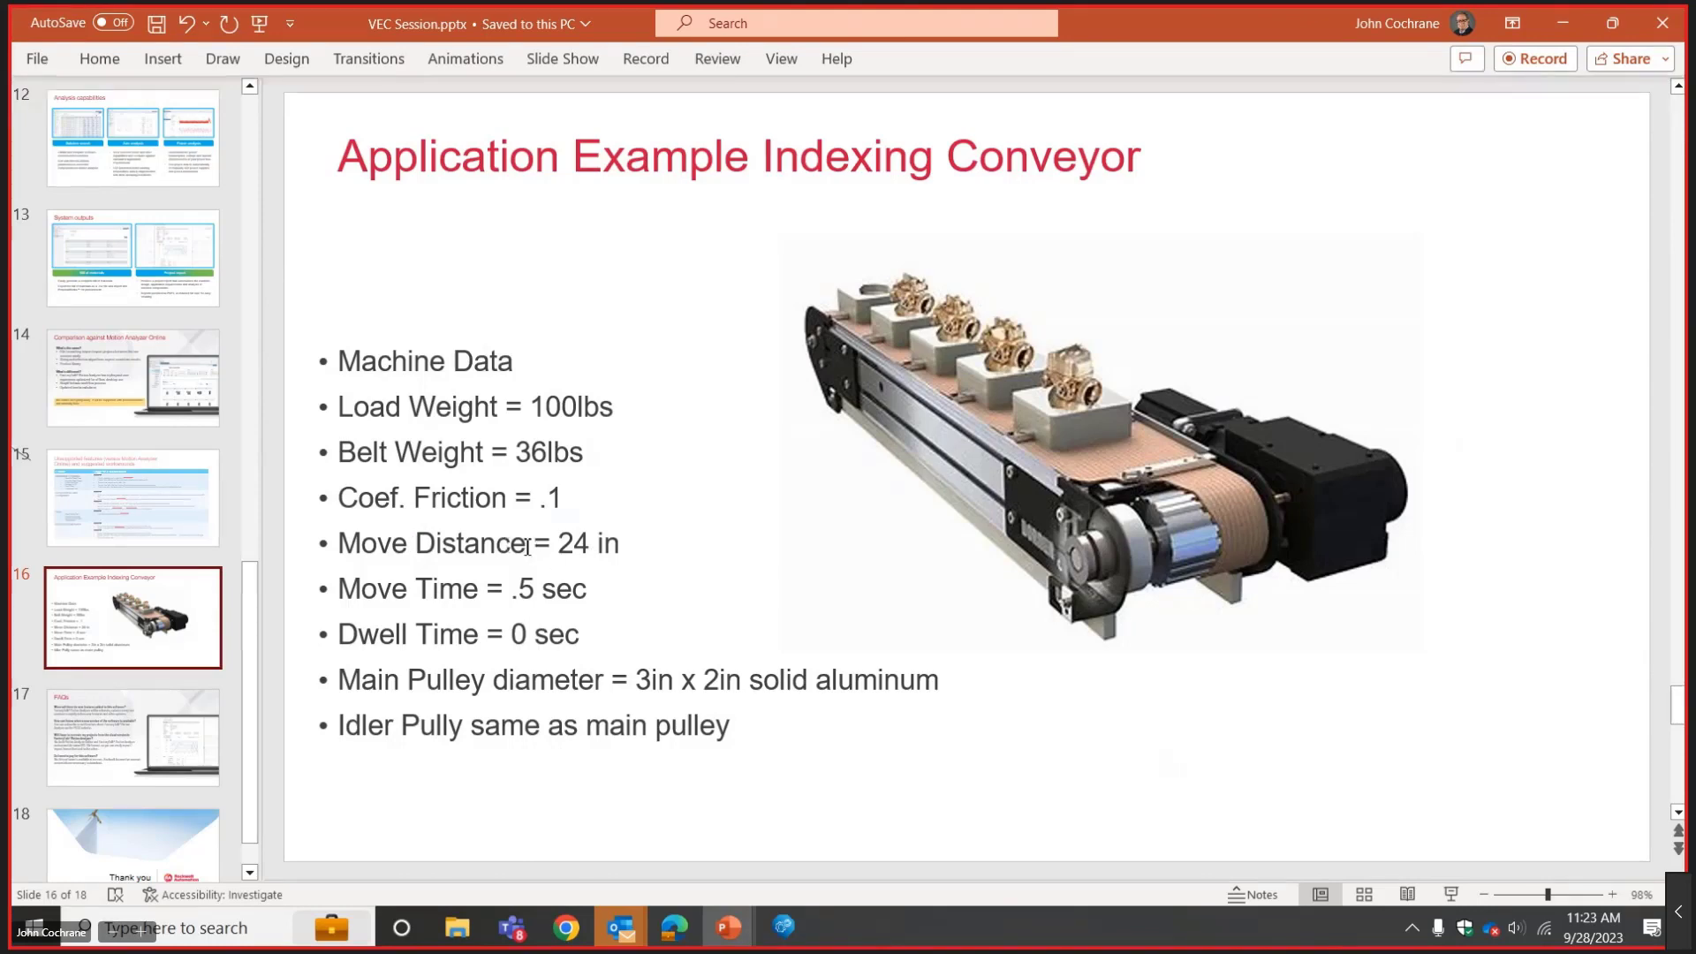
left_click(789, 926)
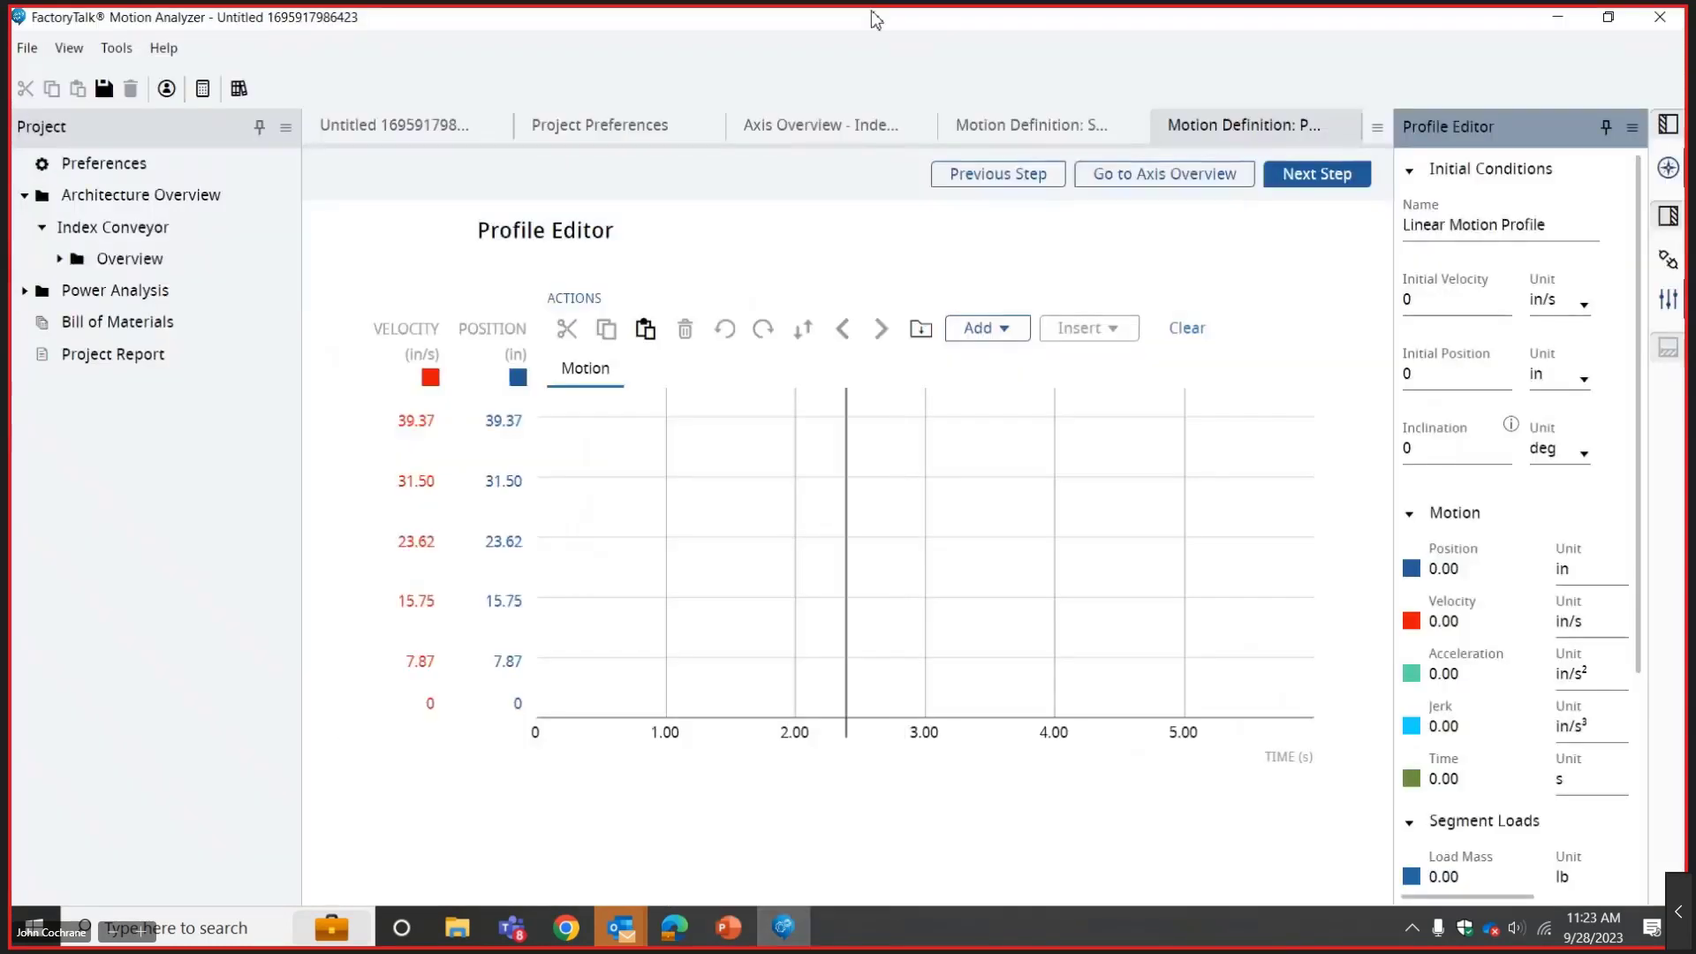
Add an Index segment to the linear motion profile and bring up its segment settings.
left_click(999, 344)
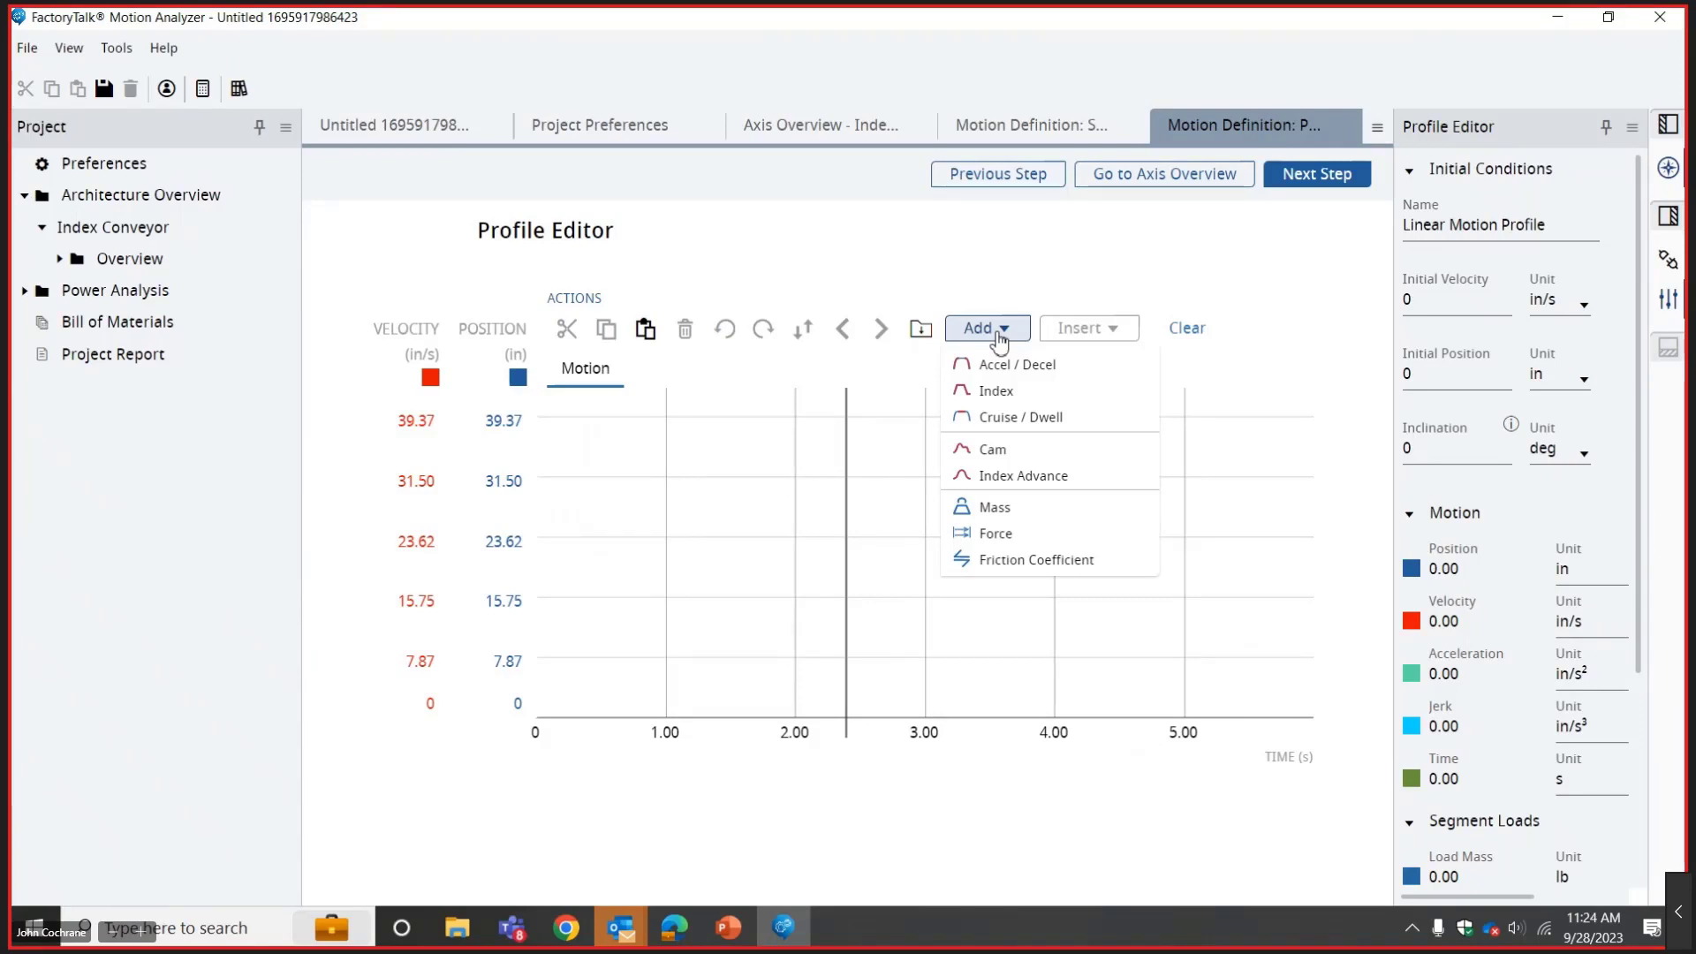
left_click(996, 394)
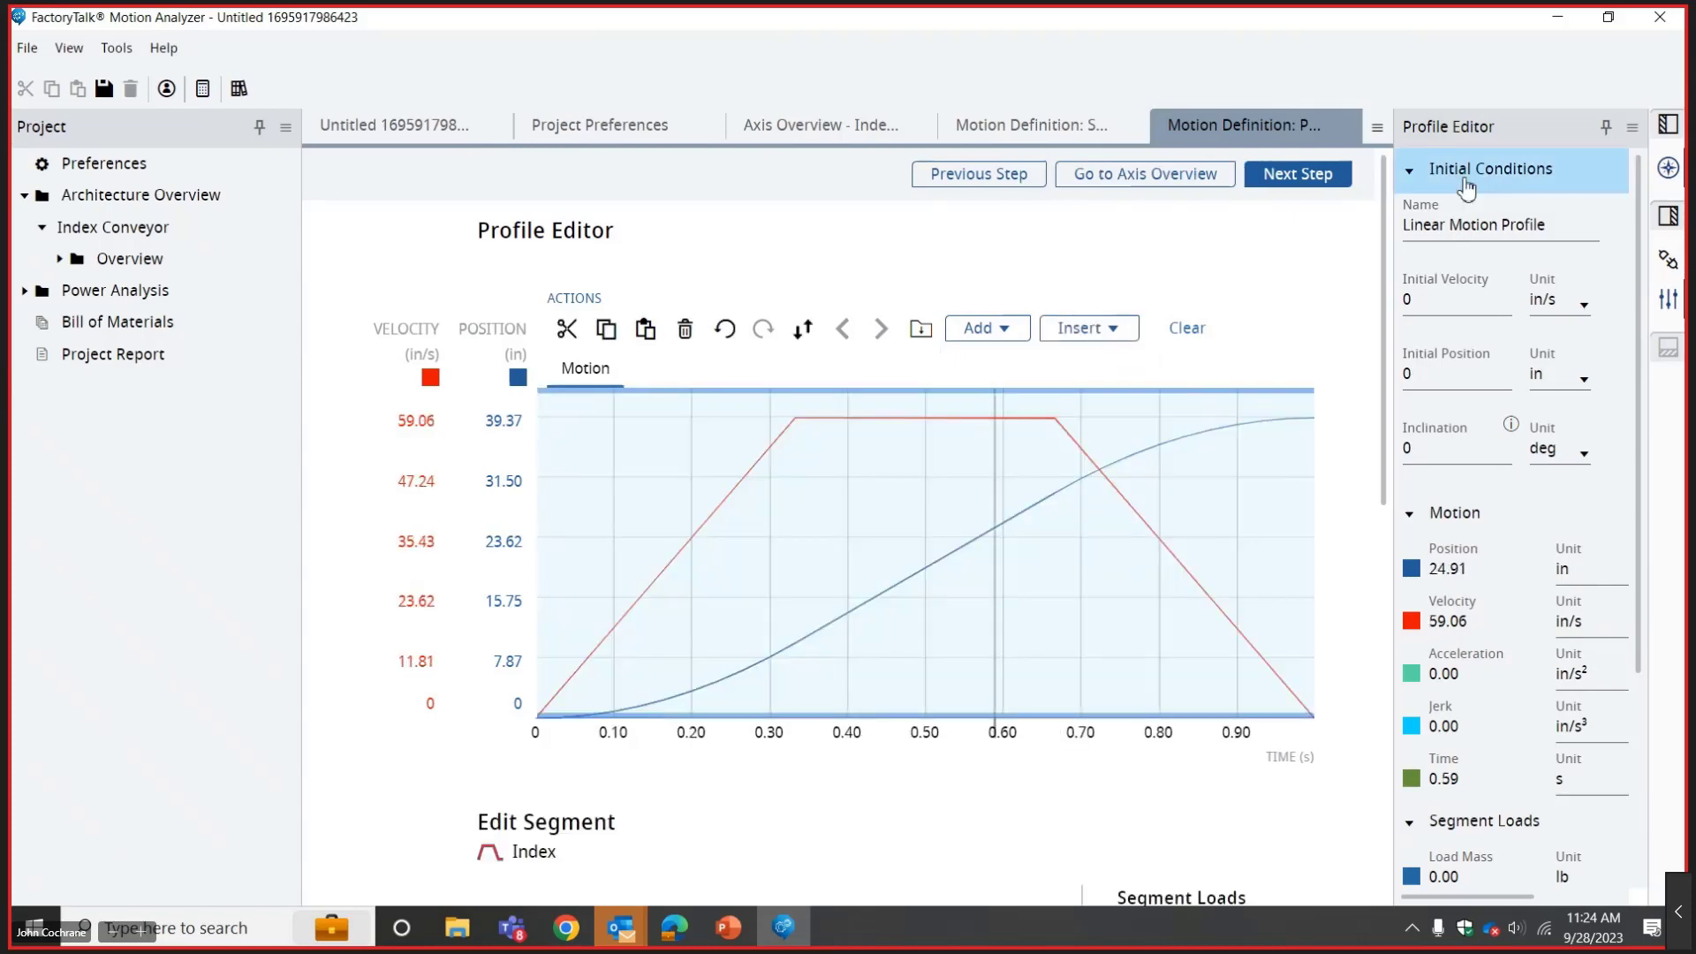
left_click_drag(1384, 248, 1369, 307)
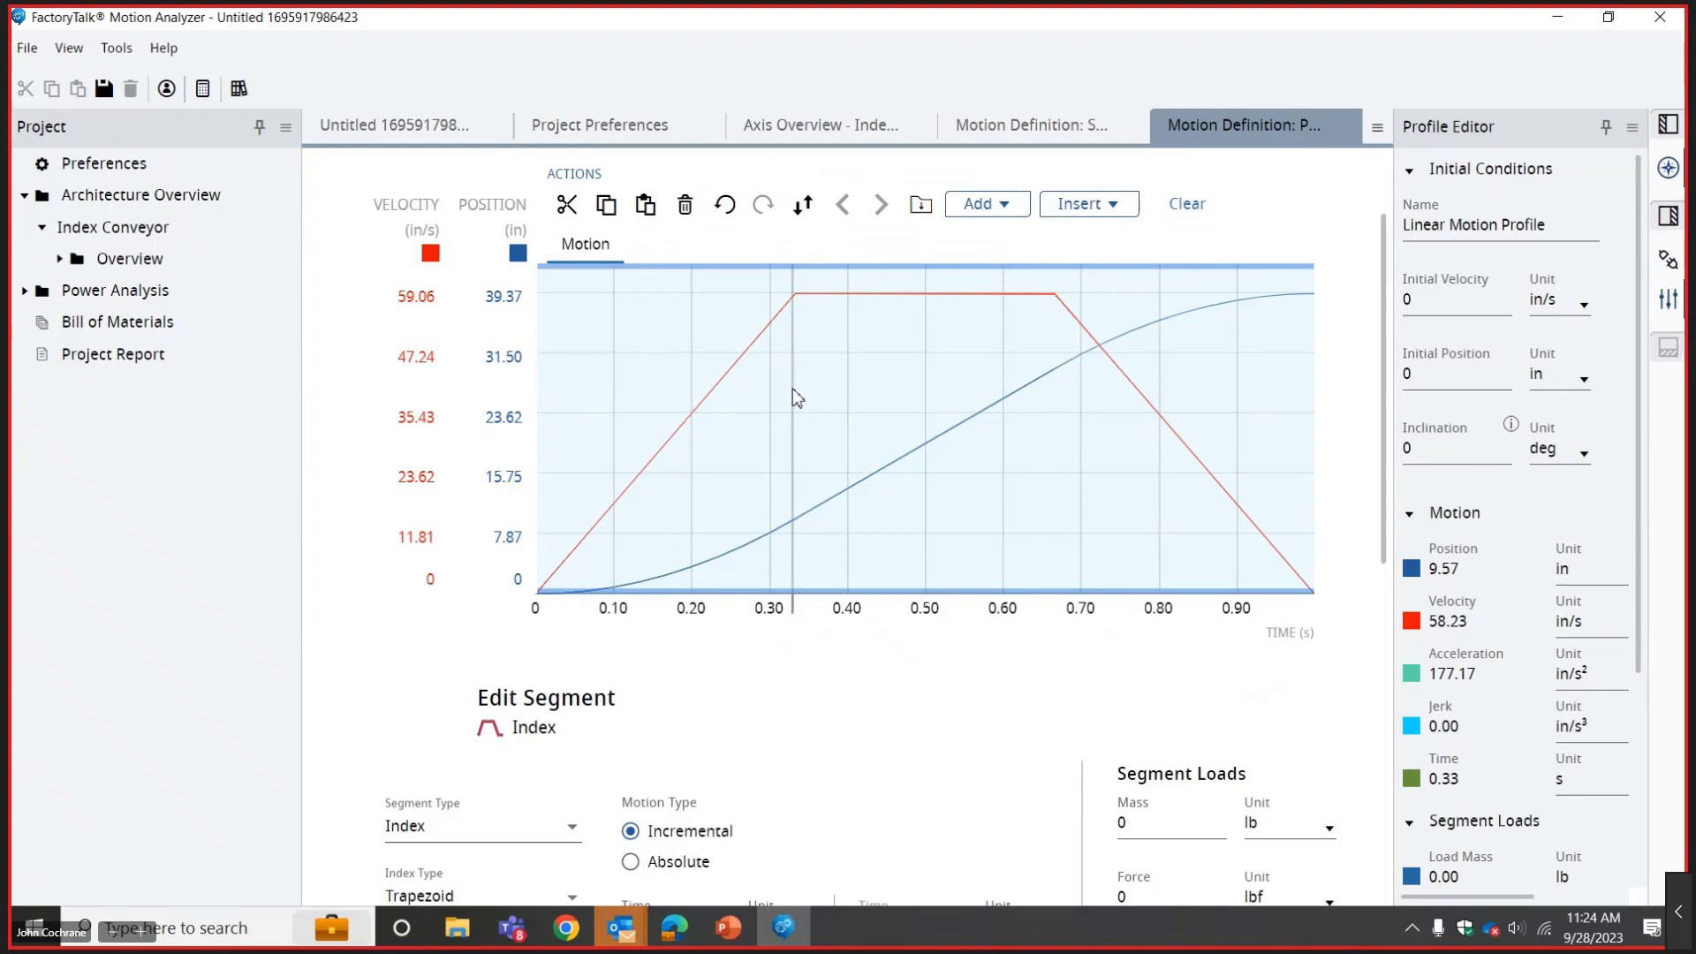
scroll(1351, 416, "down", 3)
scroll(1344, 427, "down", 3)
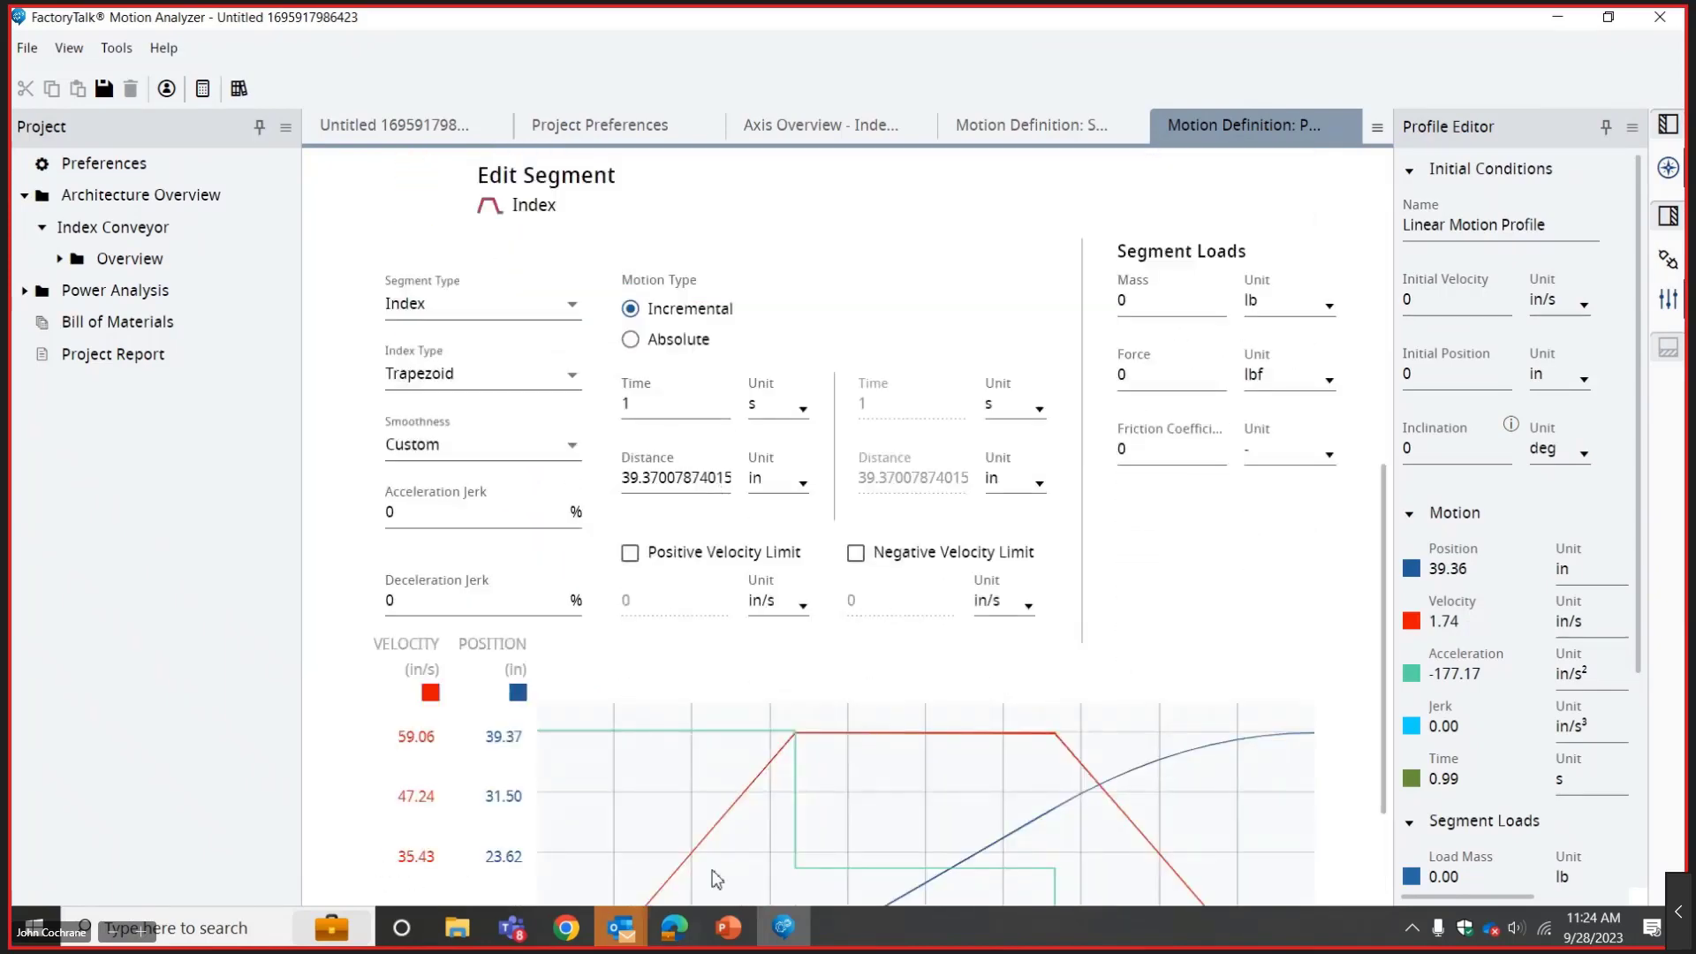
Check the conveyor's move distance, move time and load data in the PowerPoint slide again, returning to FactoryTalk Motion Analyzer.
mouse_move(728, 927)
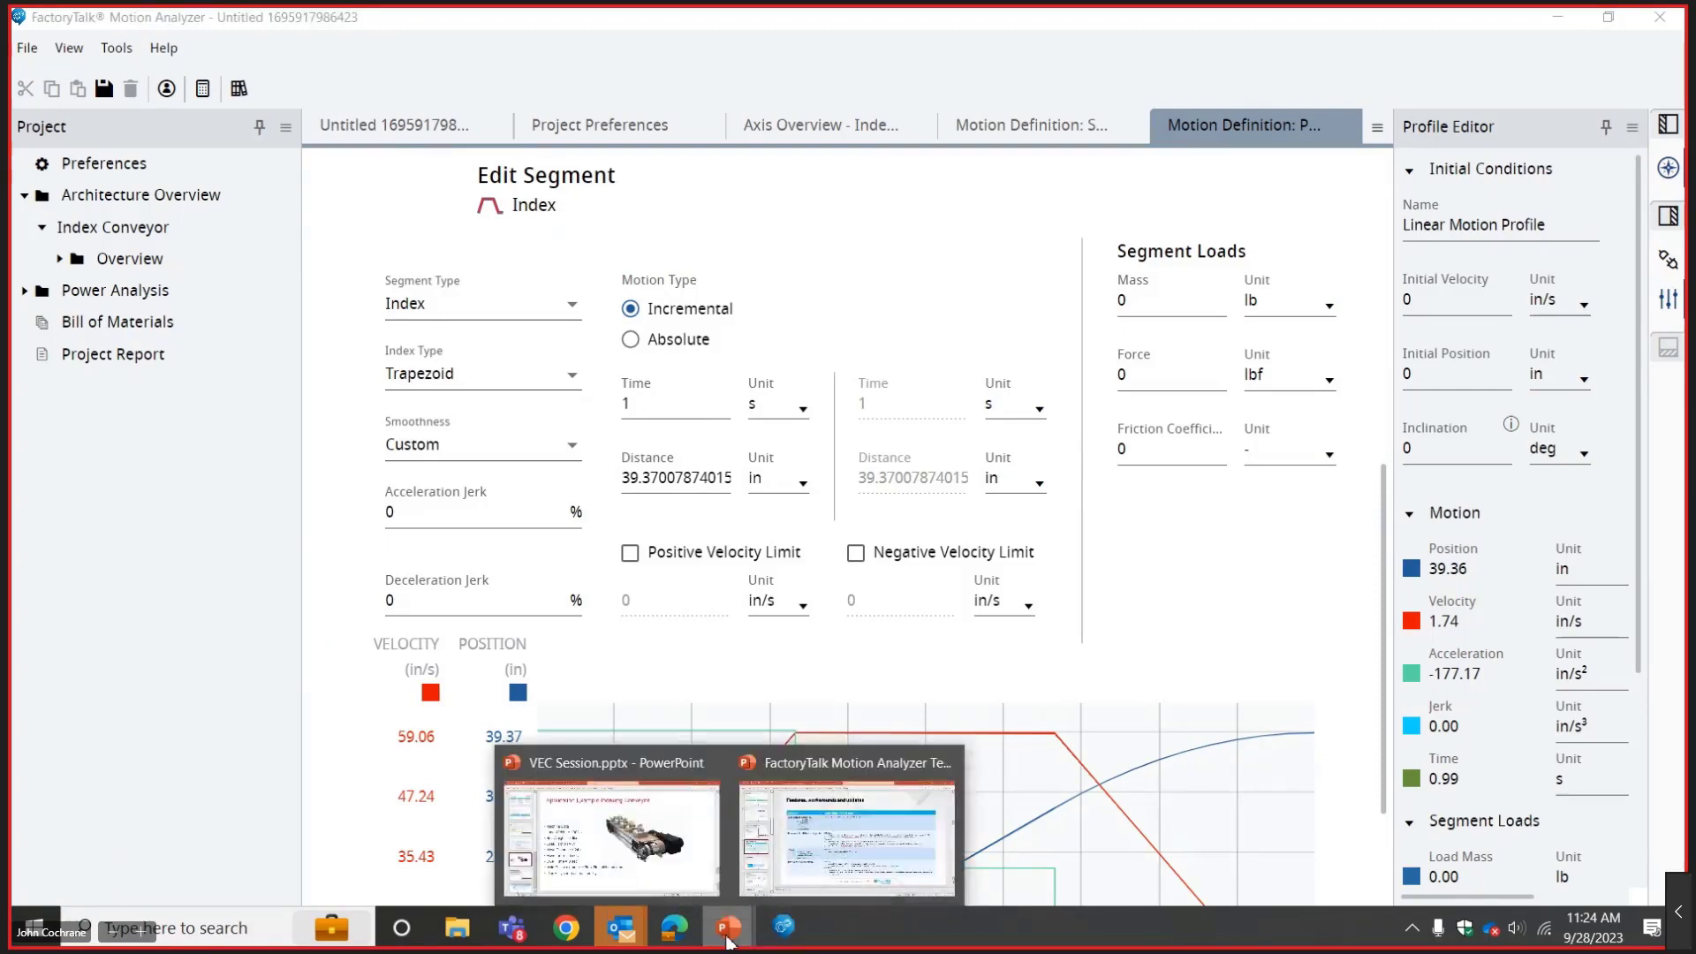
left_click(671, 858)
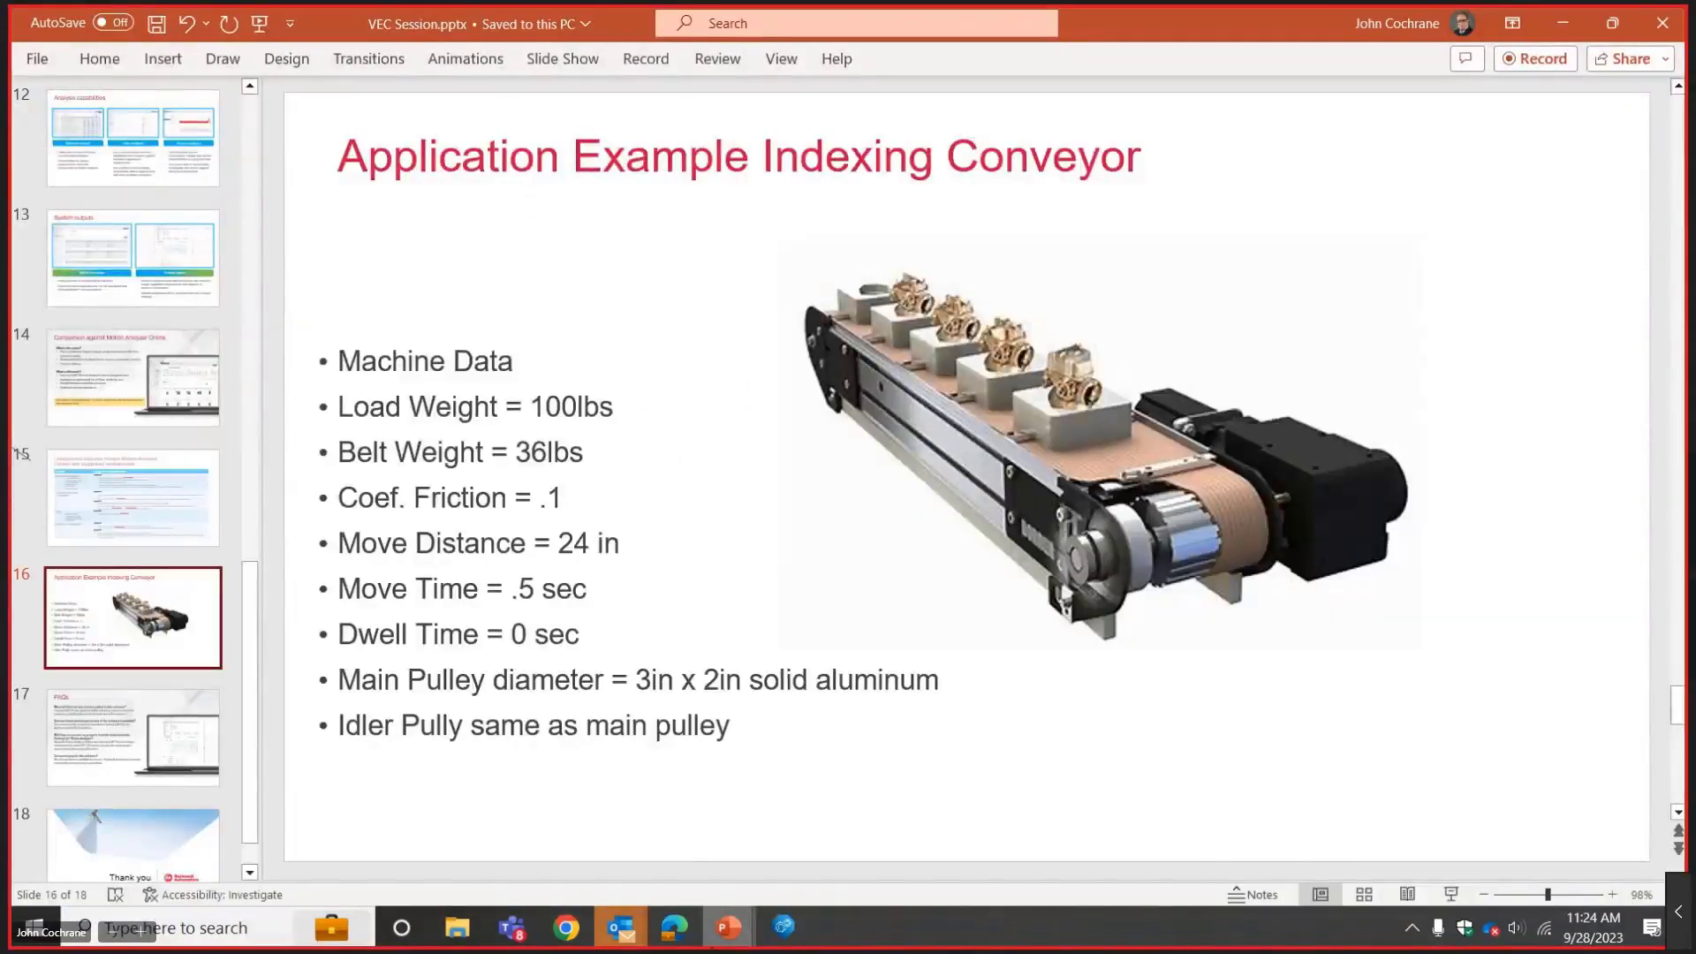
left_click(786, 932)
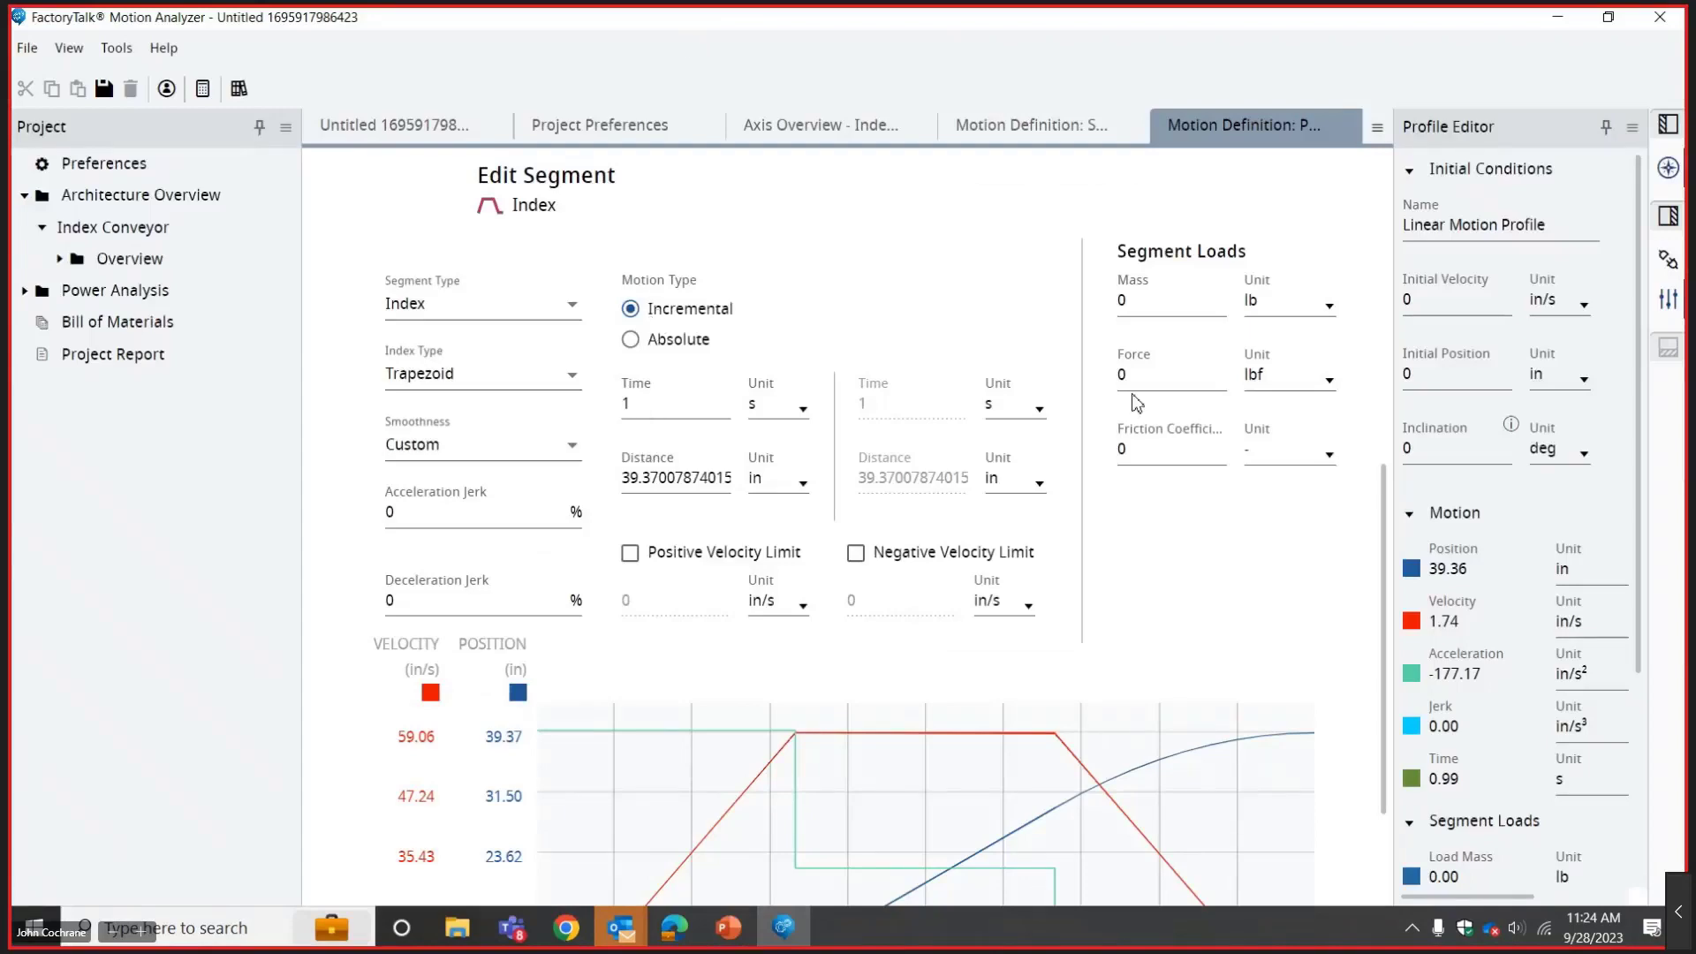
Set the Index segment's index type to Triangle and check the resulting motion profile graph.
left_click_drag(1387, 517, 1349, 484)
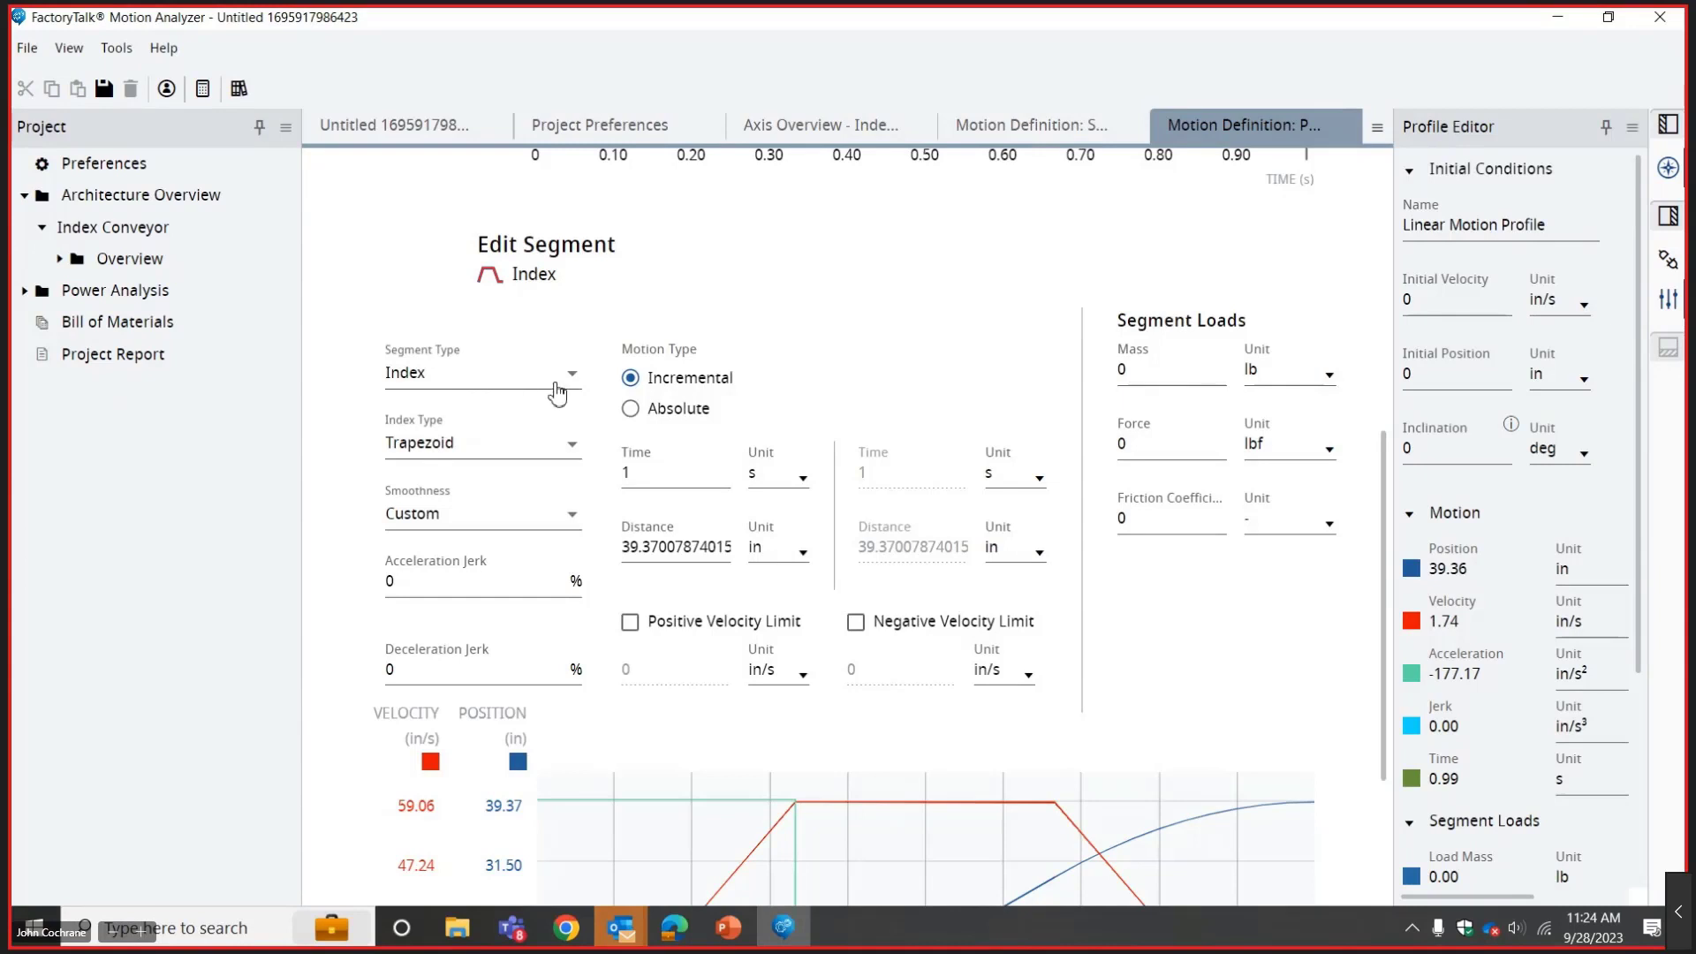
left_click(537, 460)
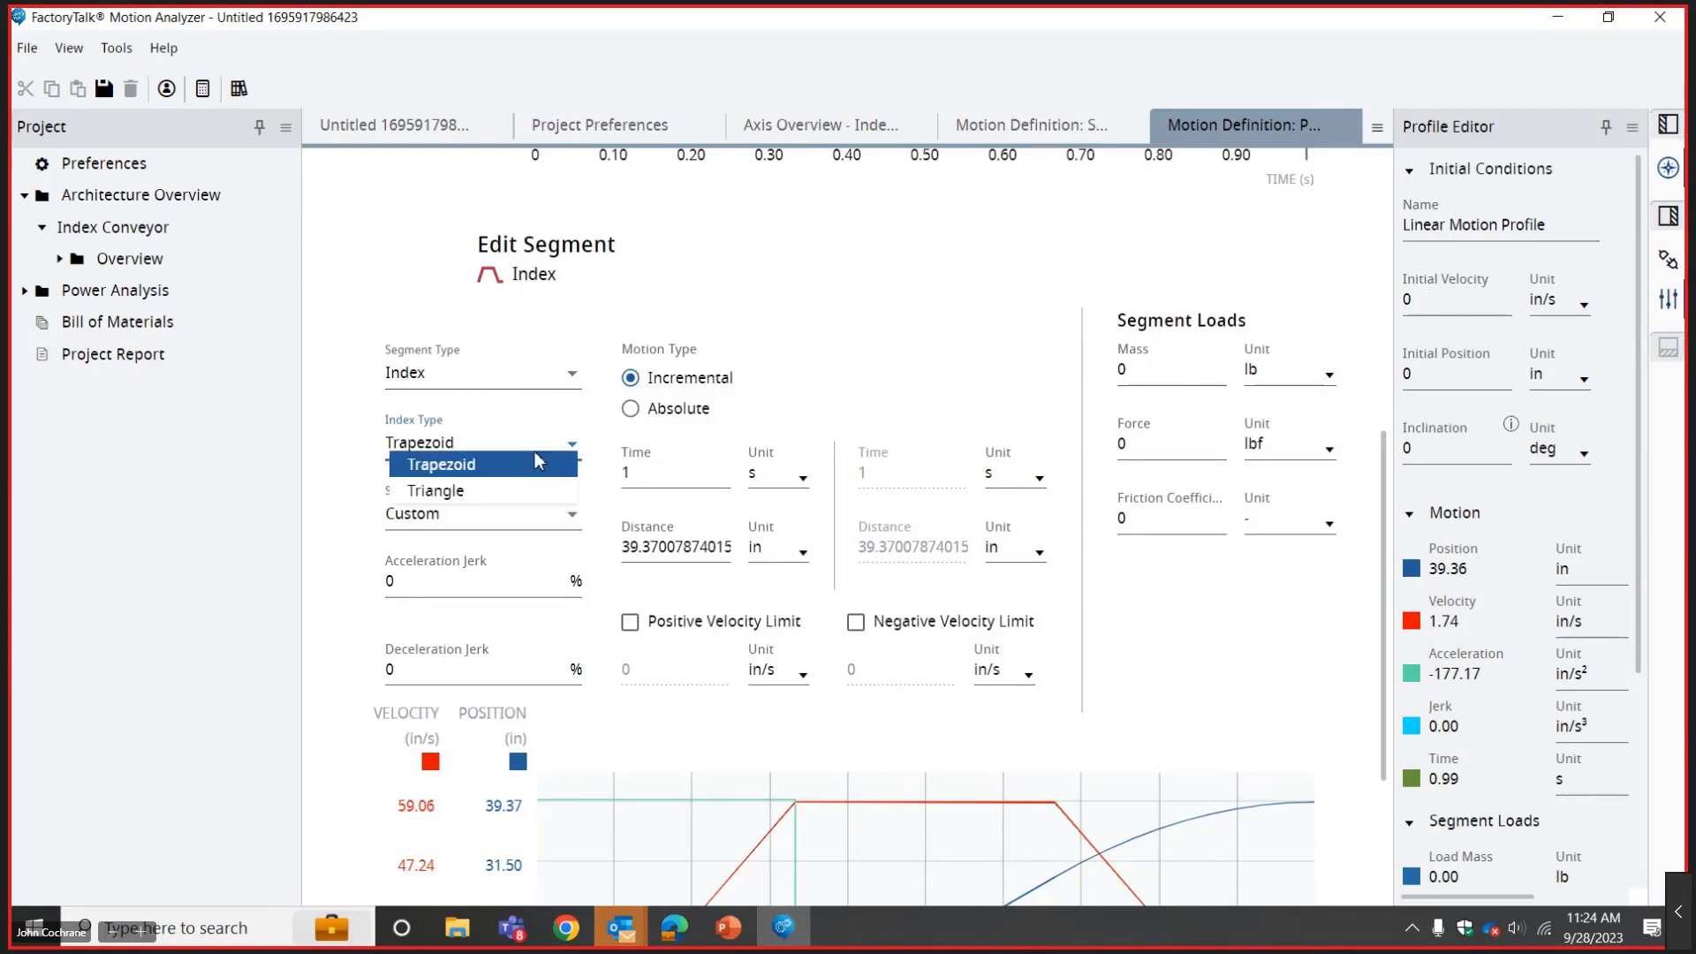
left_click(530, 466)
left_click(521, 449)
left_click(521, 492)
left_click_drag(1382, 565, 1379, 369)
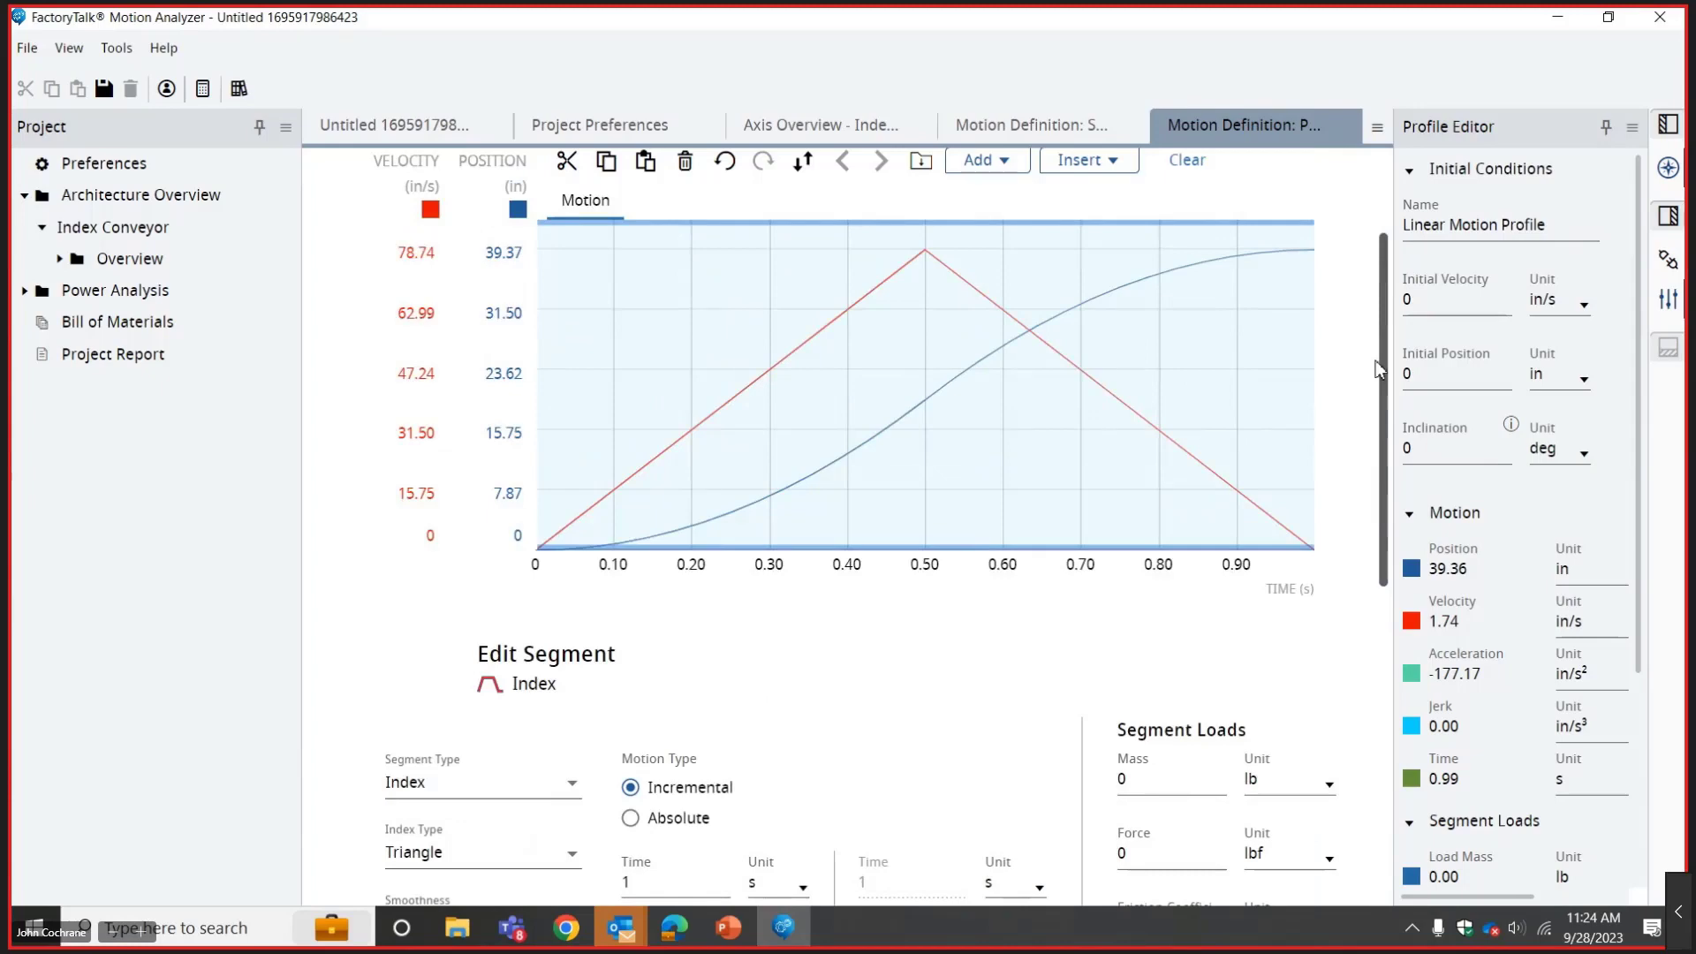
Set the Index segment's index type to Trapezoid.
scroll(1378, 370, "down", 5)
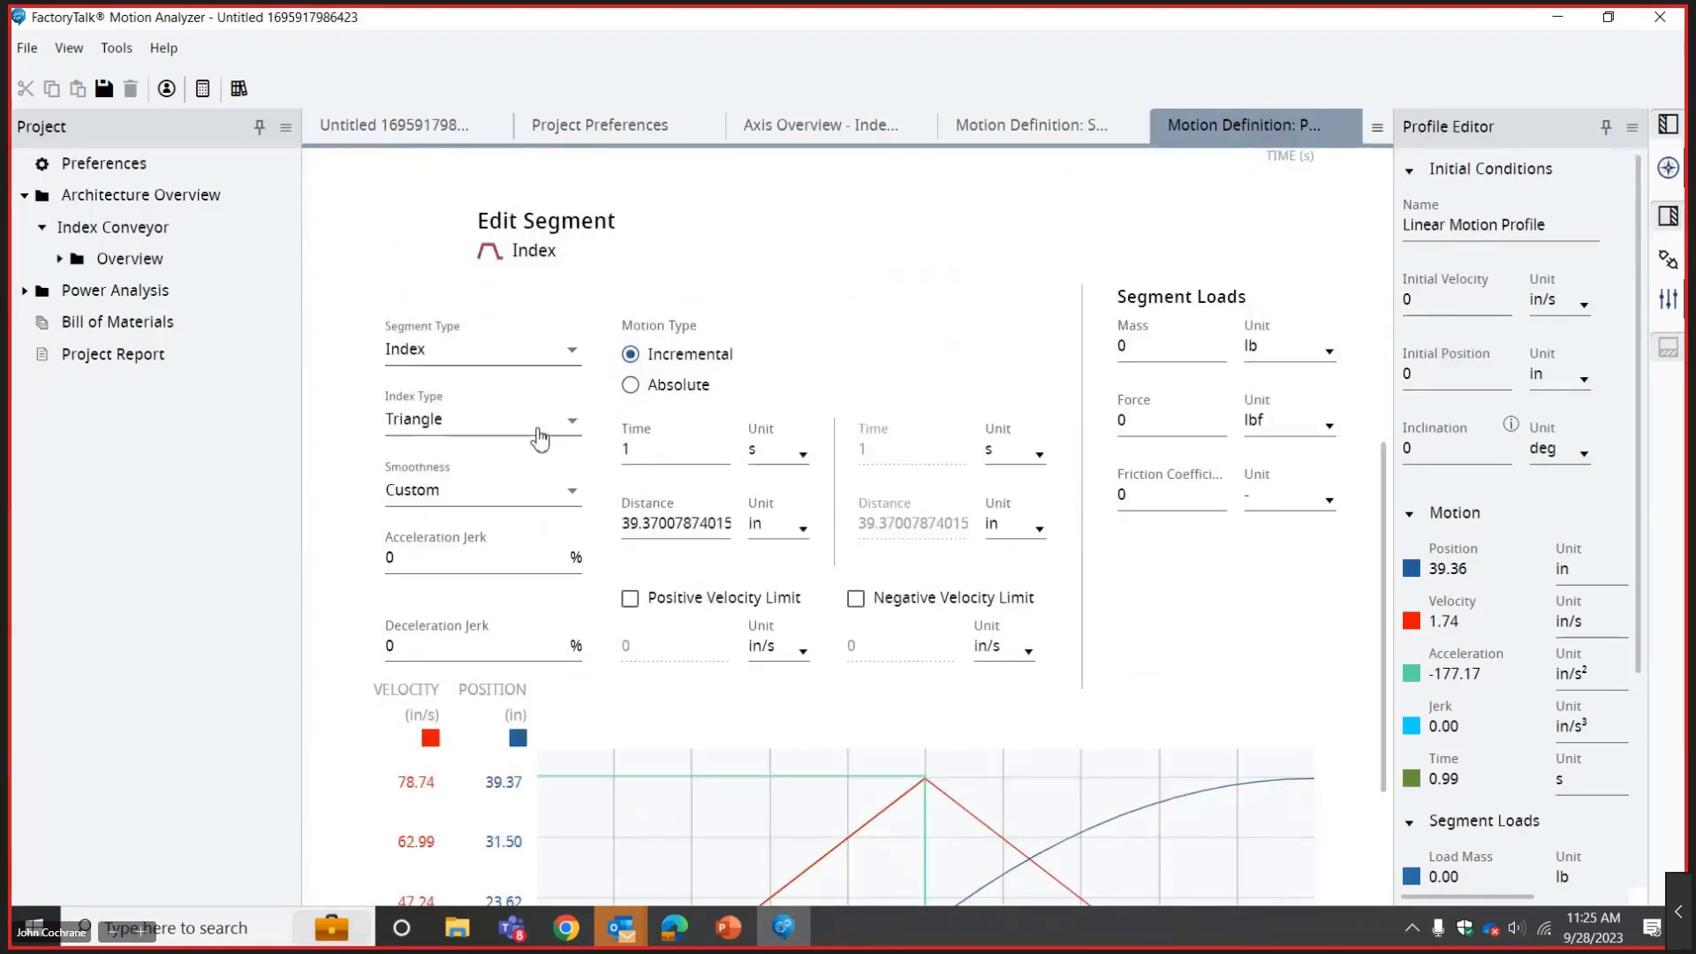
left_click(541, 433)
left_click(527, 440)
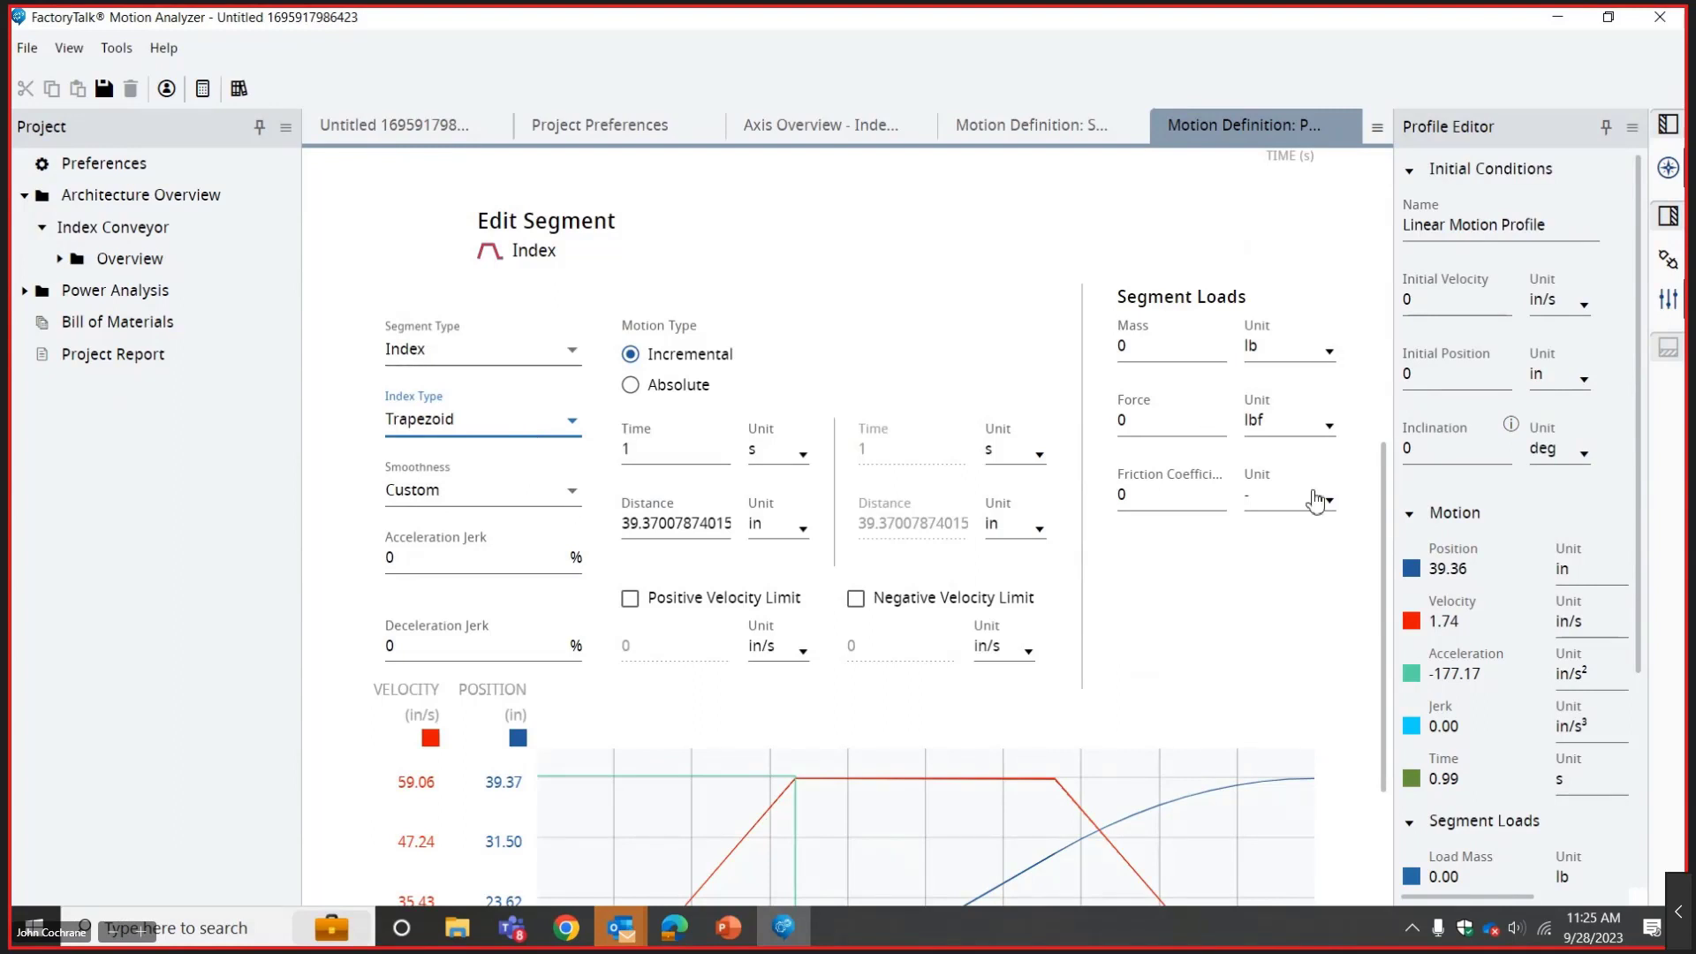
Try Standard / Automatic smoothness on the Index segment and check its effect on the motion profile graph.
mouse_move(1381, 557)
left_mouse_down()
mouse_move(1380, 347)
mouse_move(1385, 530)
left_mouse_up()
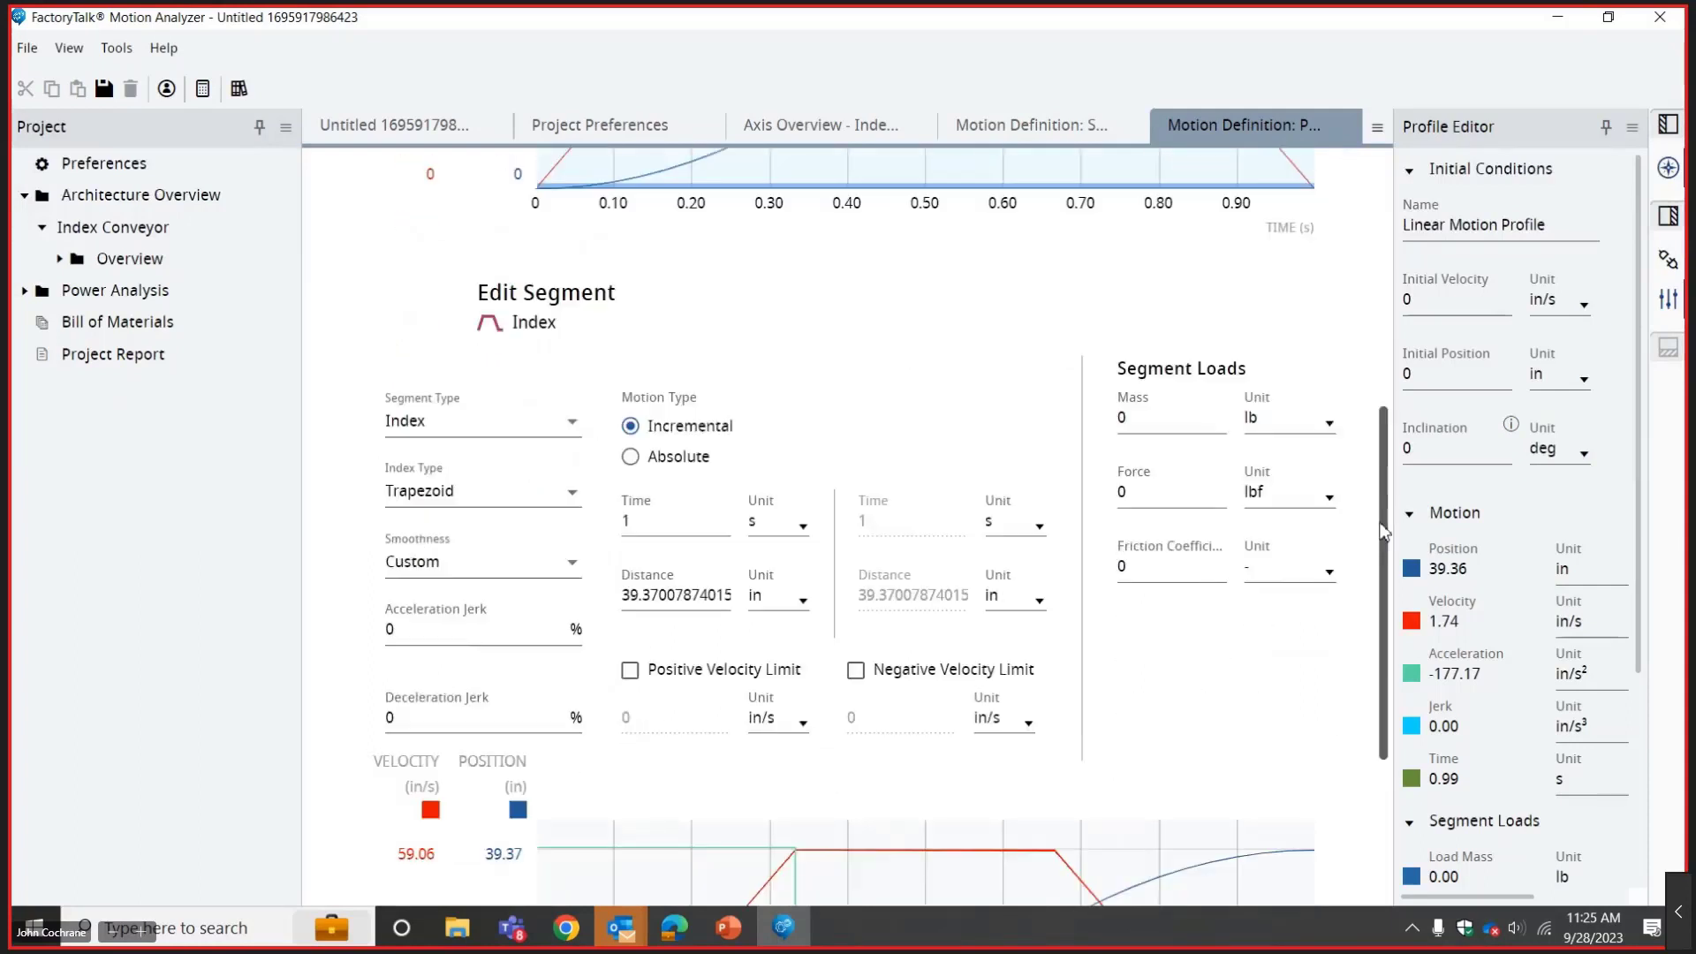
left_click(546, 570)
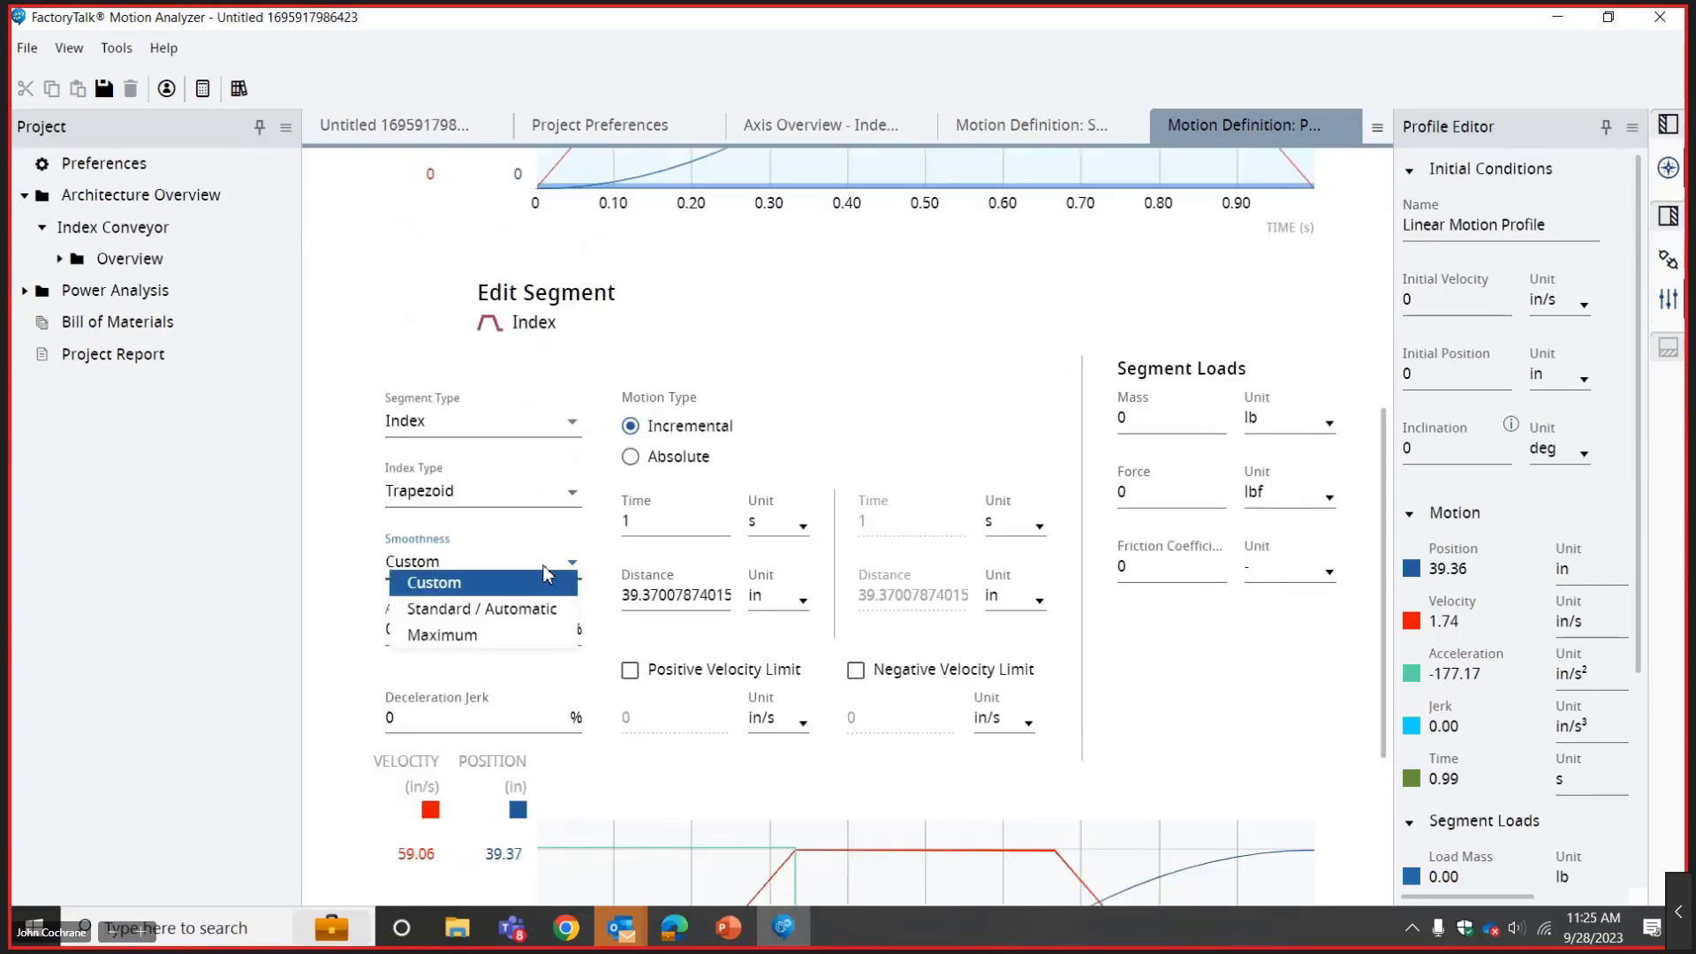
left_click(526, 617)
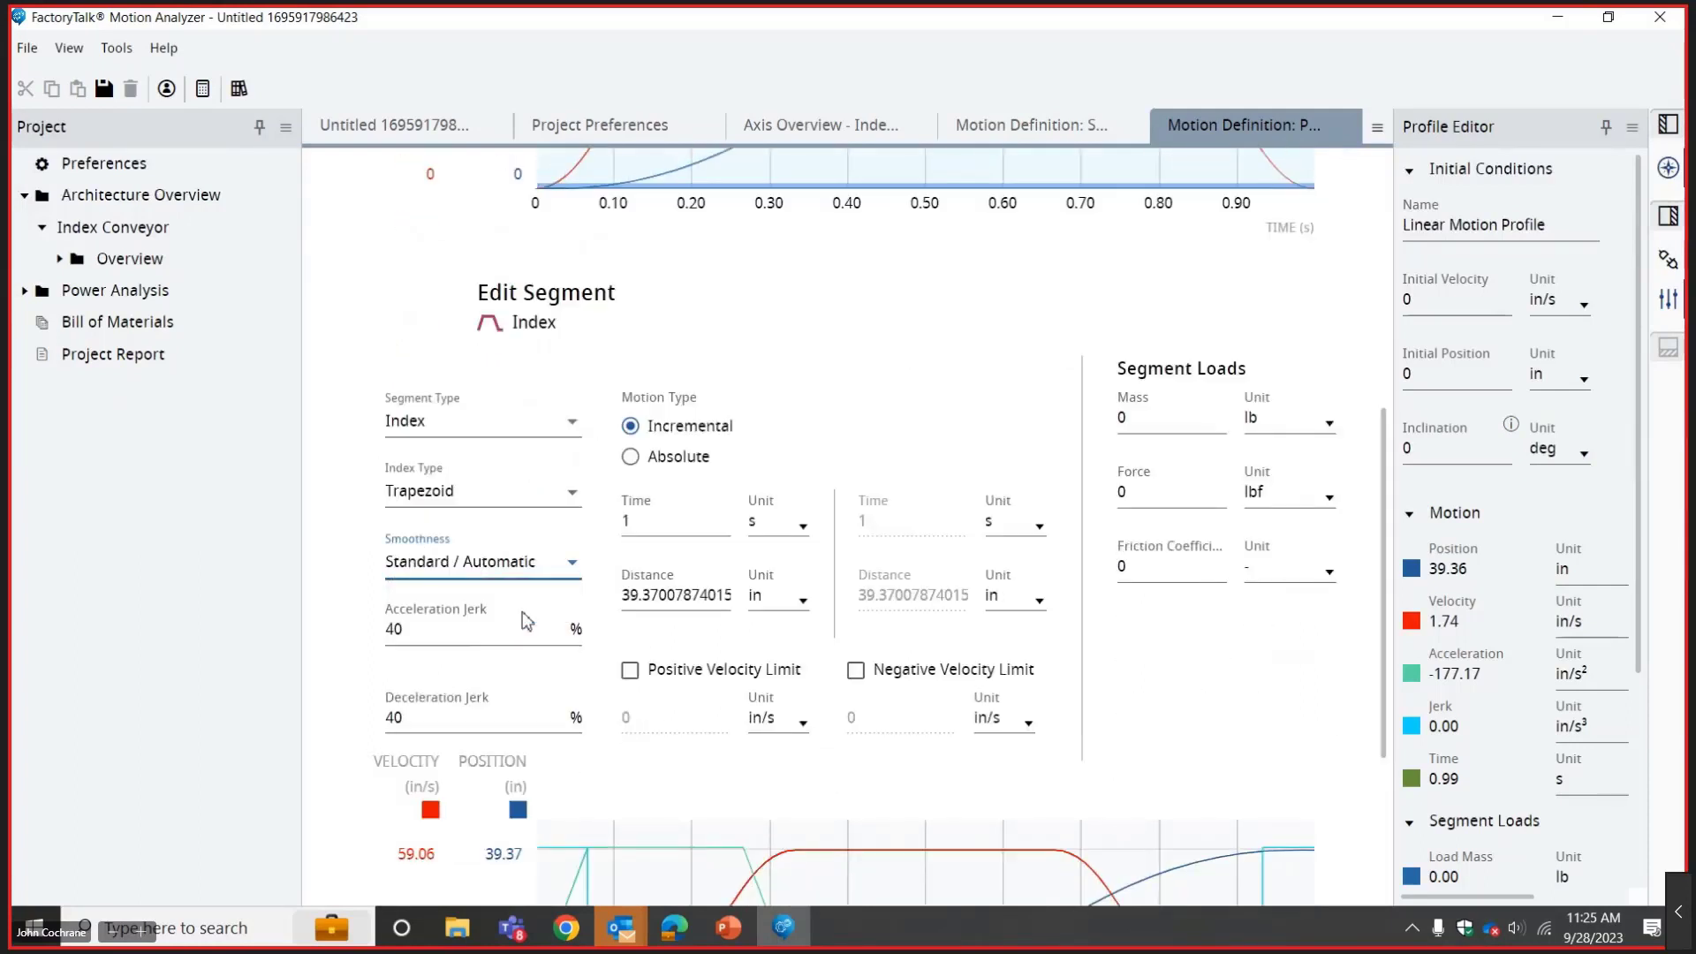
left_click_drag(1385, 526, 1387, 378)
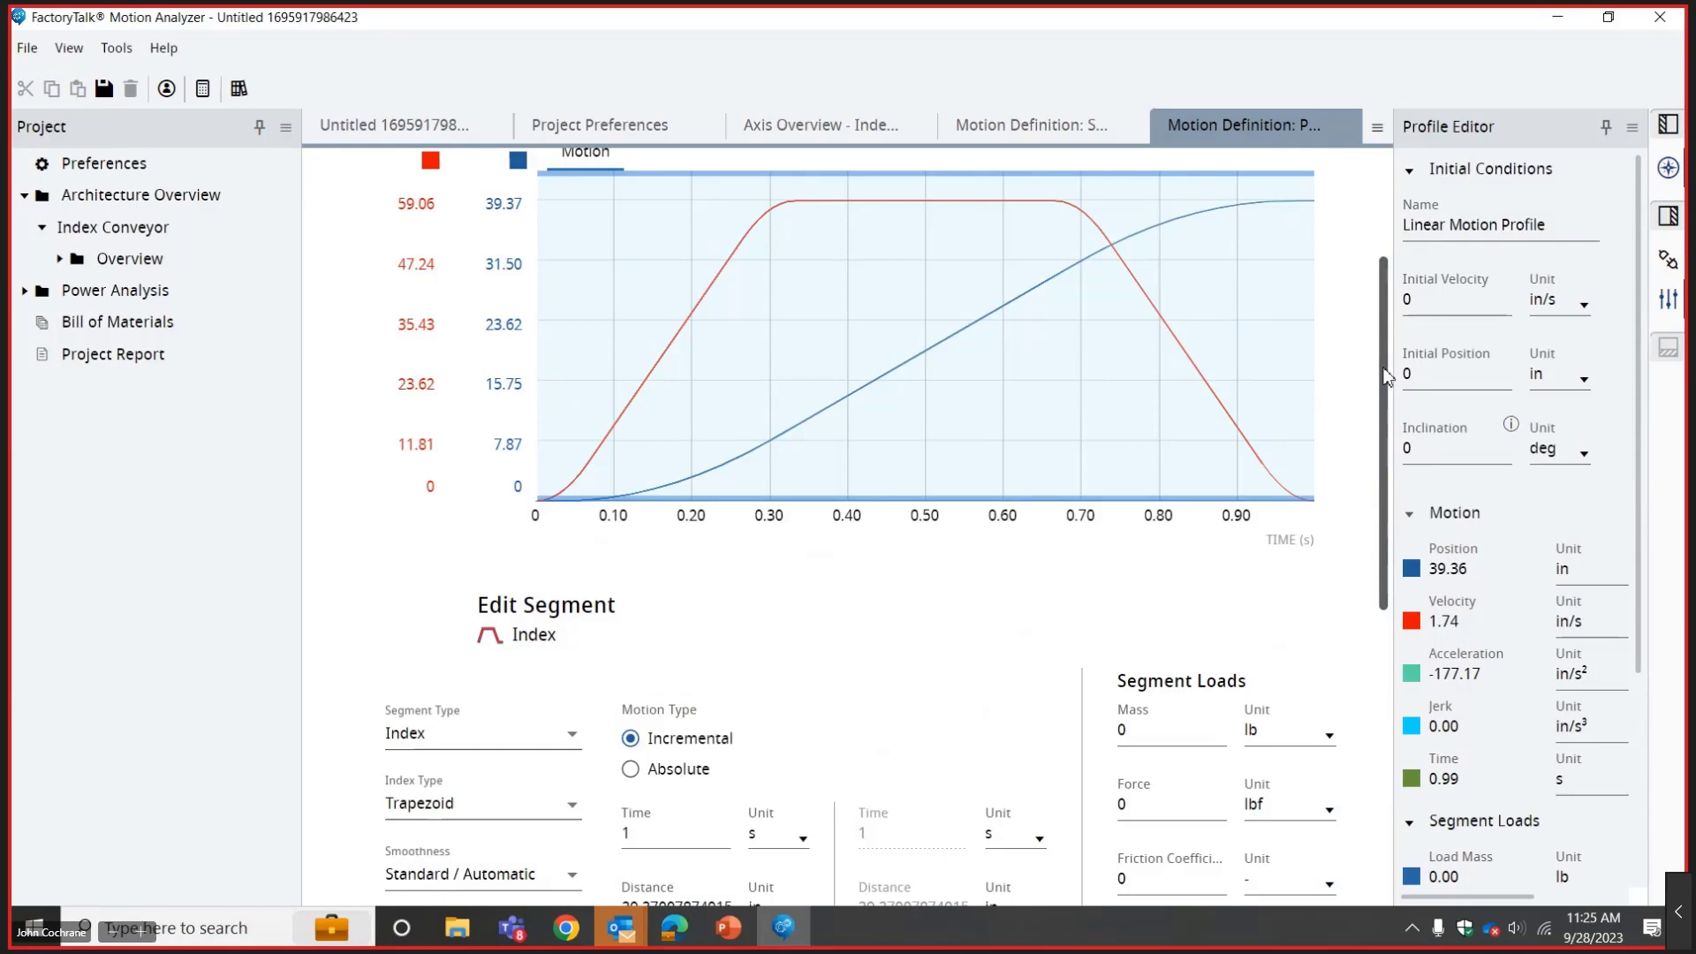
left_click_drag(1387, 377, 1363, 588)
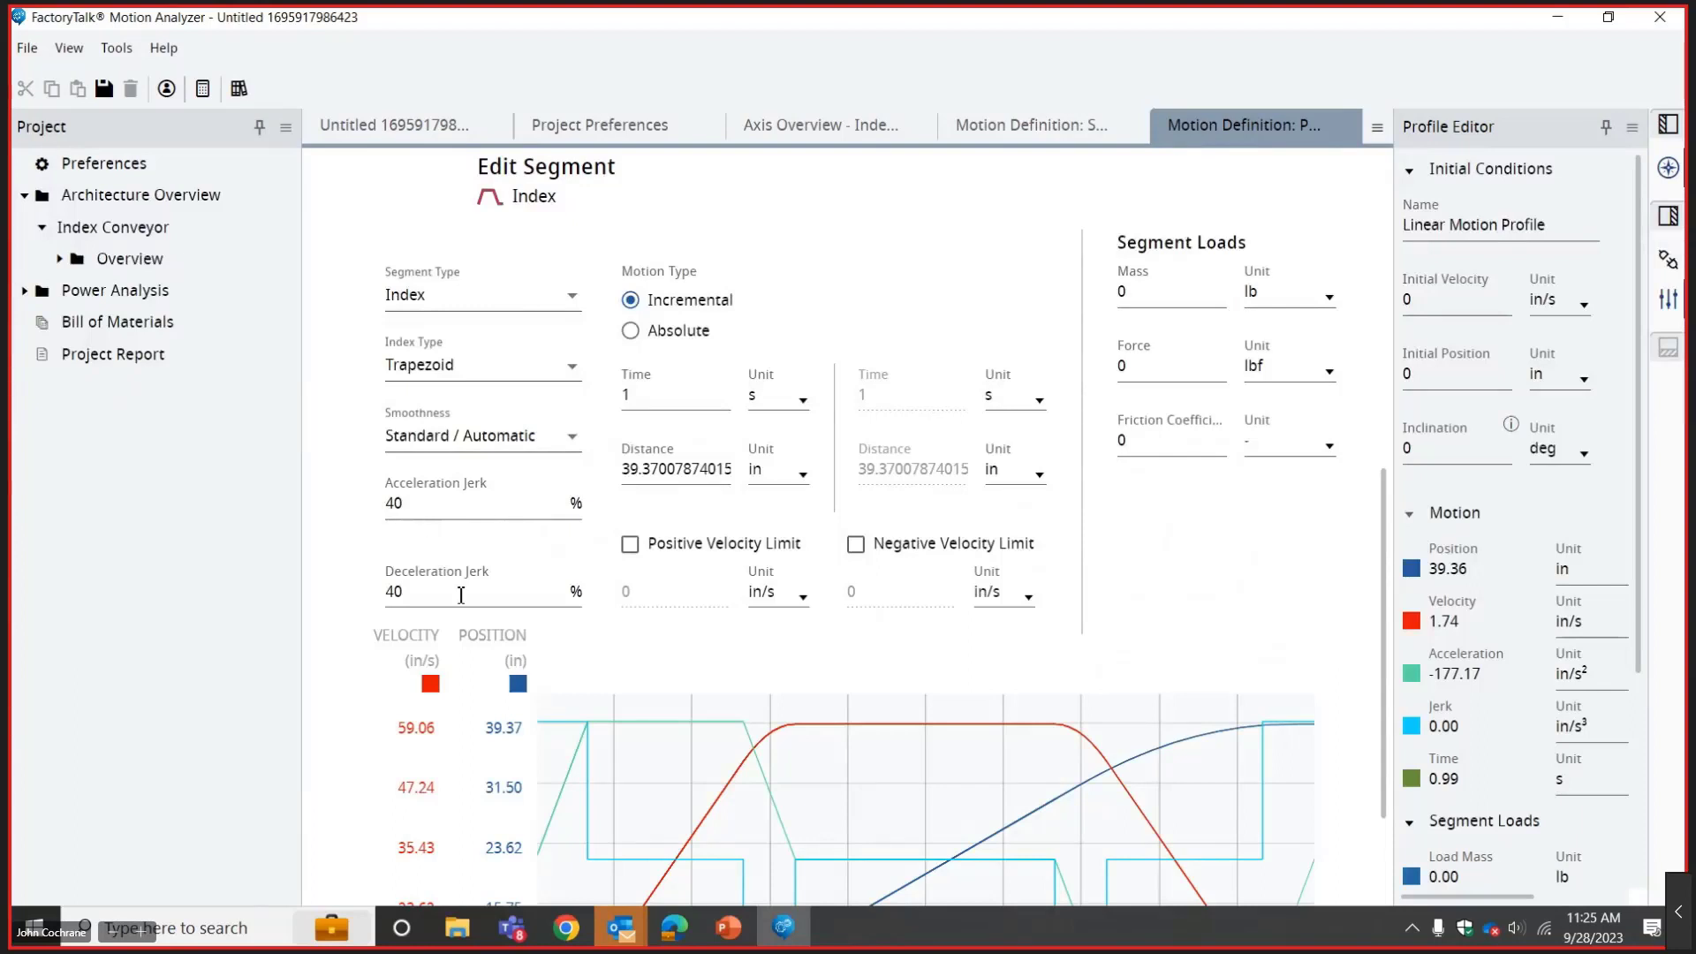
Try Maximum smoothness on the Index segment and examine the velocity curve in the motion profile graph.
left_click(505, 441)
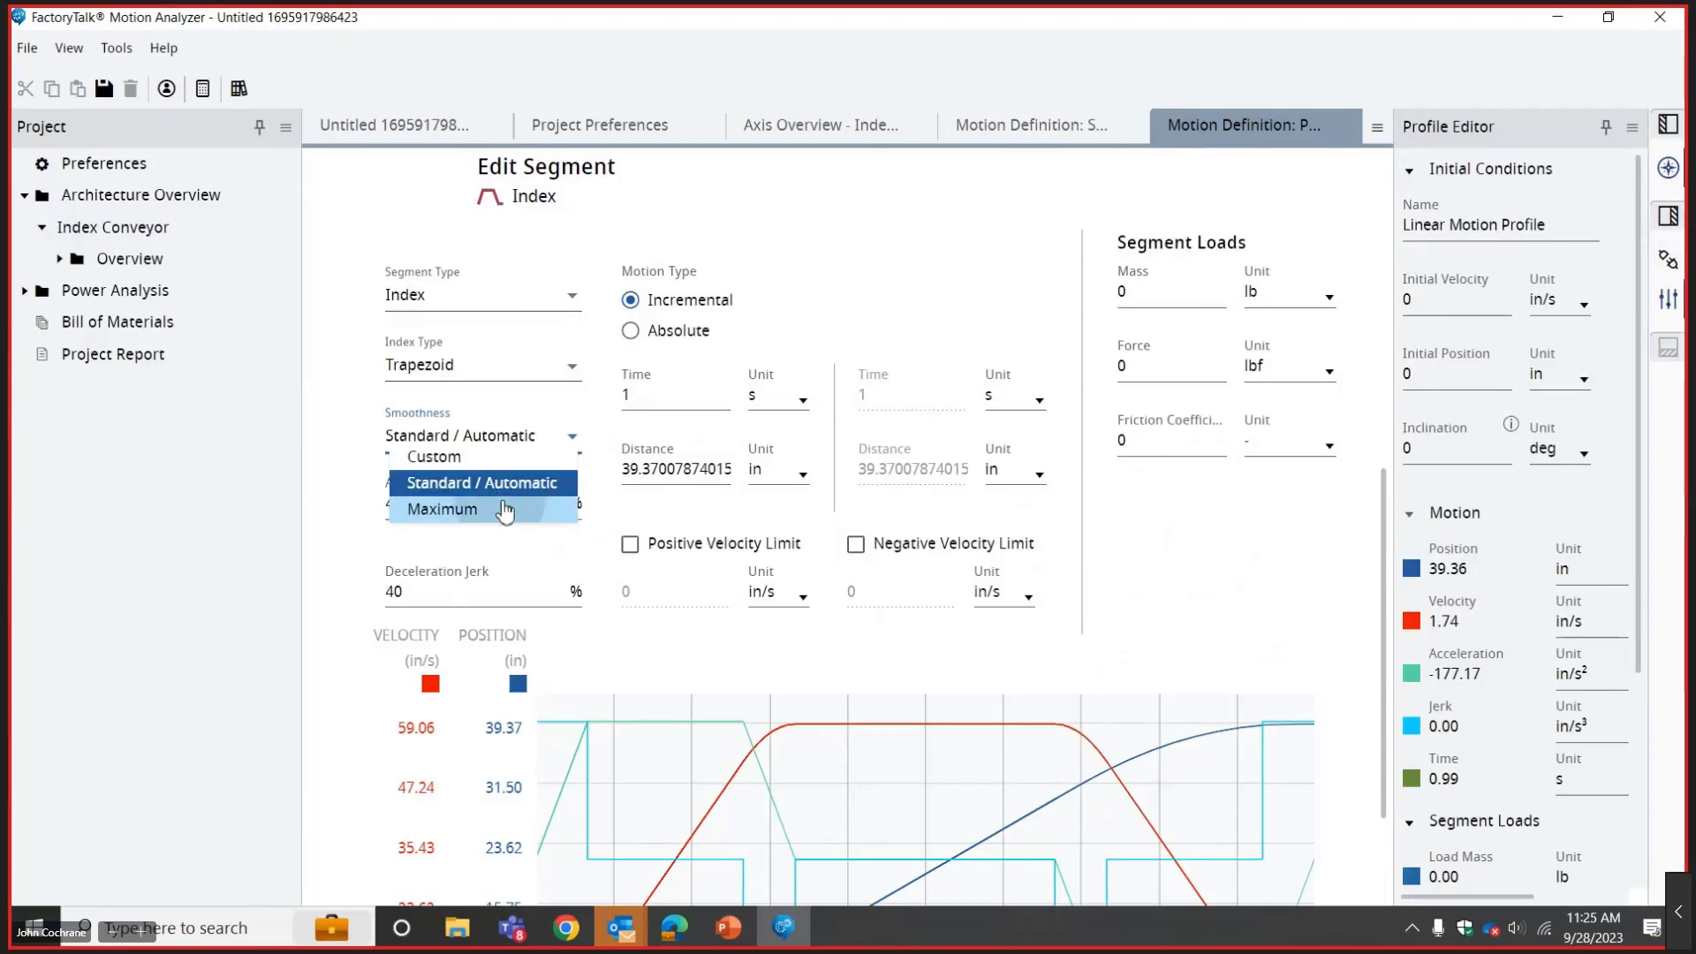
left_click(477, 508)
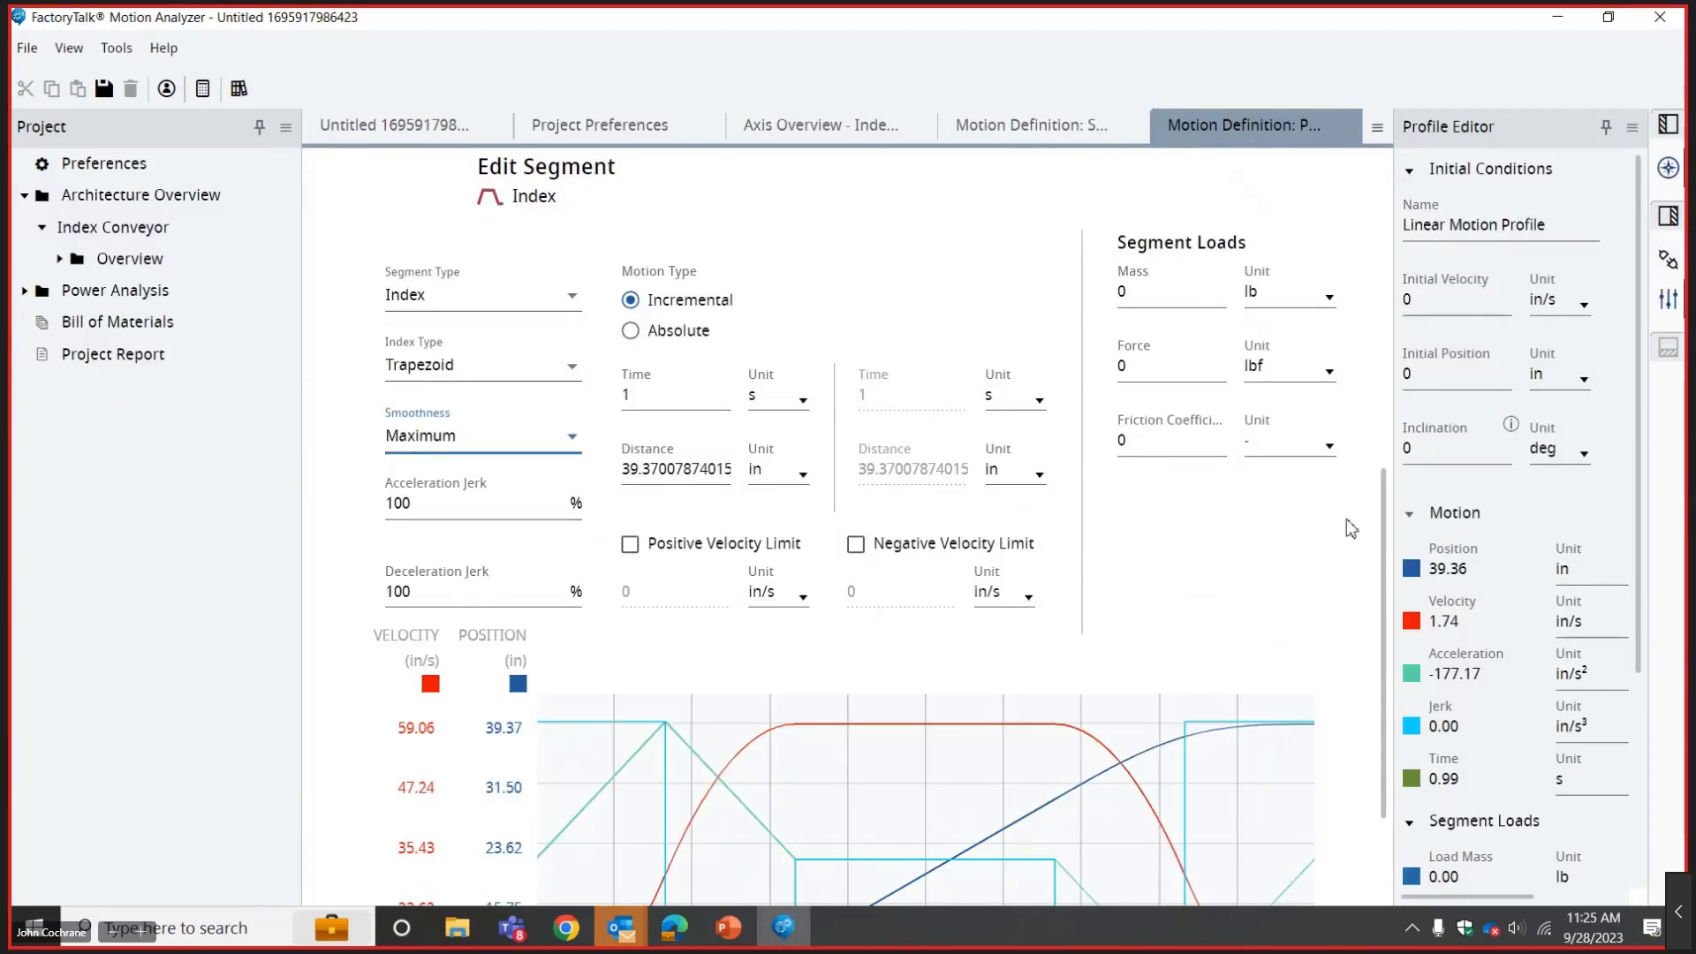
left_click_drag(1385, 555, 1376, 349)
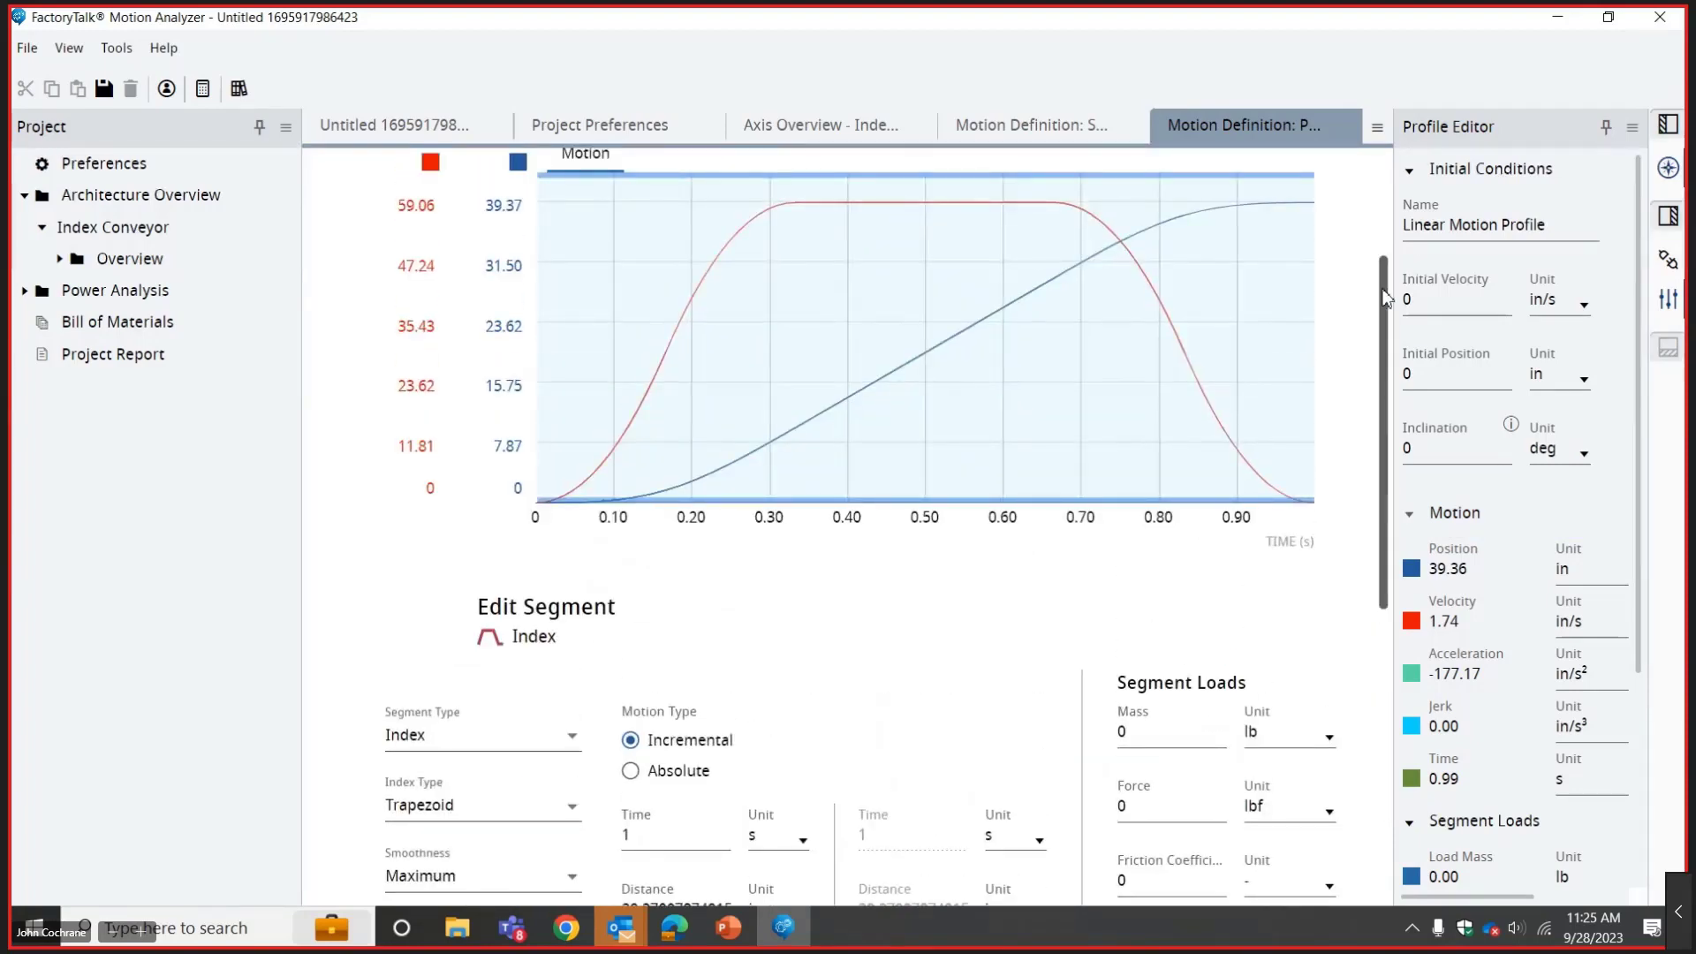
left_click_drag(1386, 307, 1389, 347)
left_click_drag(1381, 263, 1372, 467)
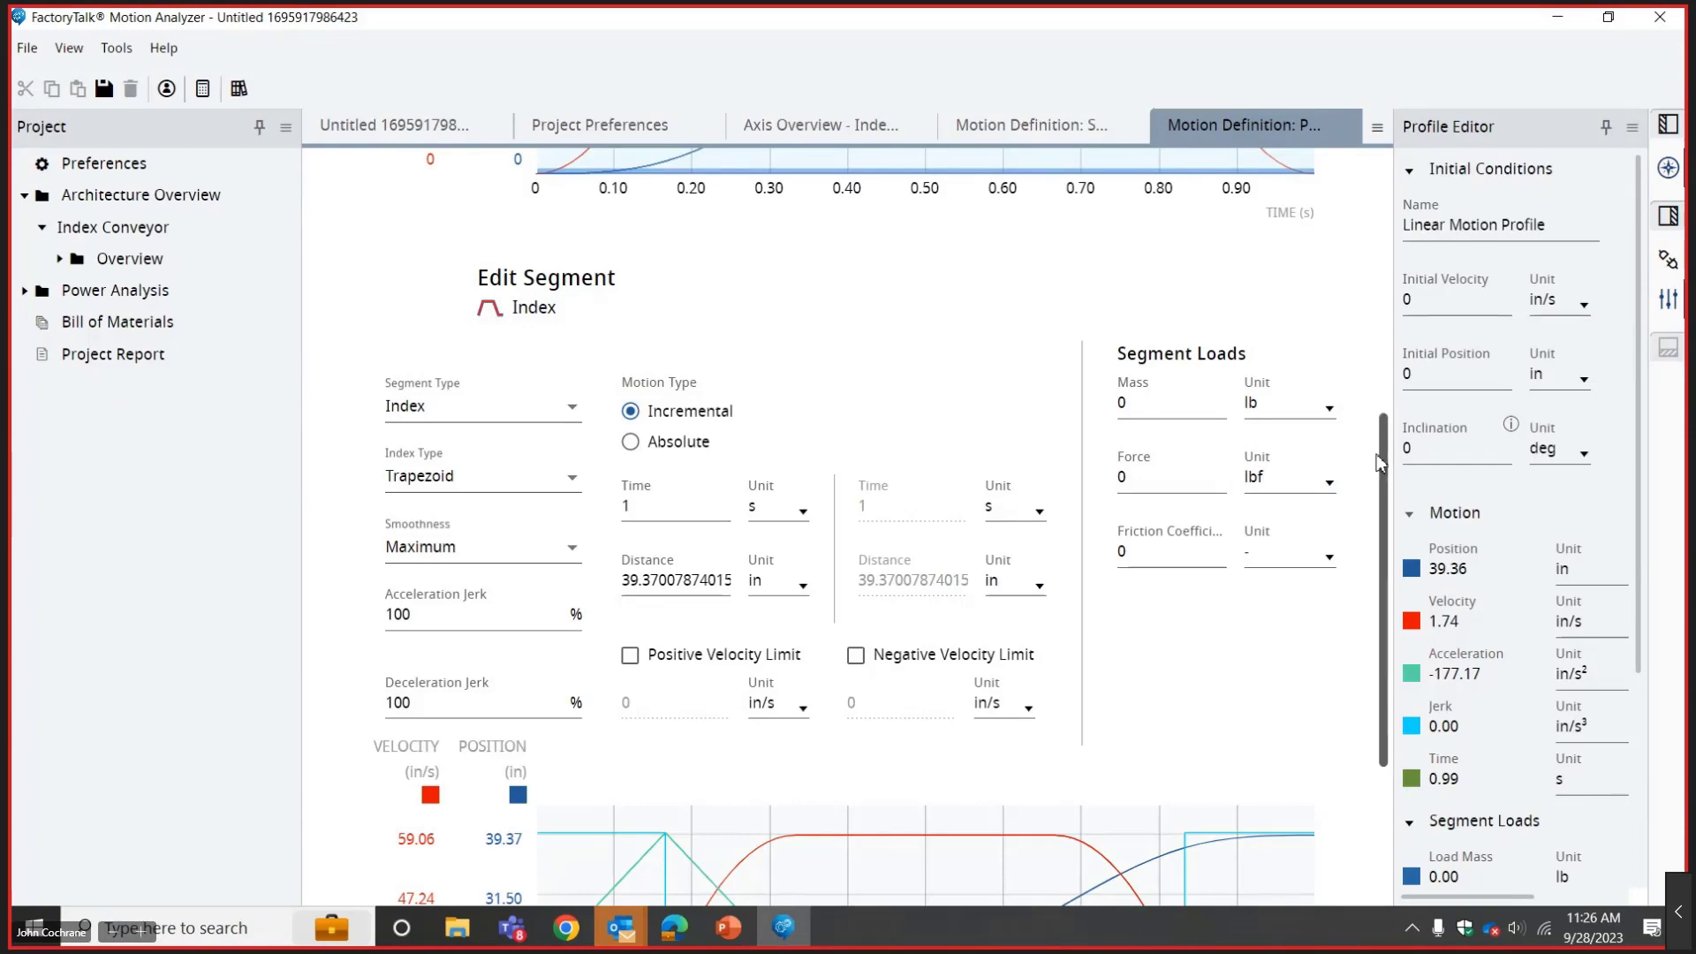
scroll(1378, 442, "up", 3)
scroll(1374, 391, "down", 3)
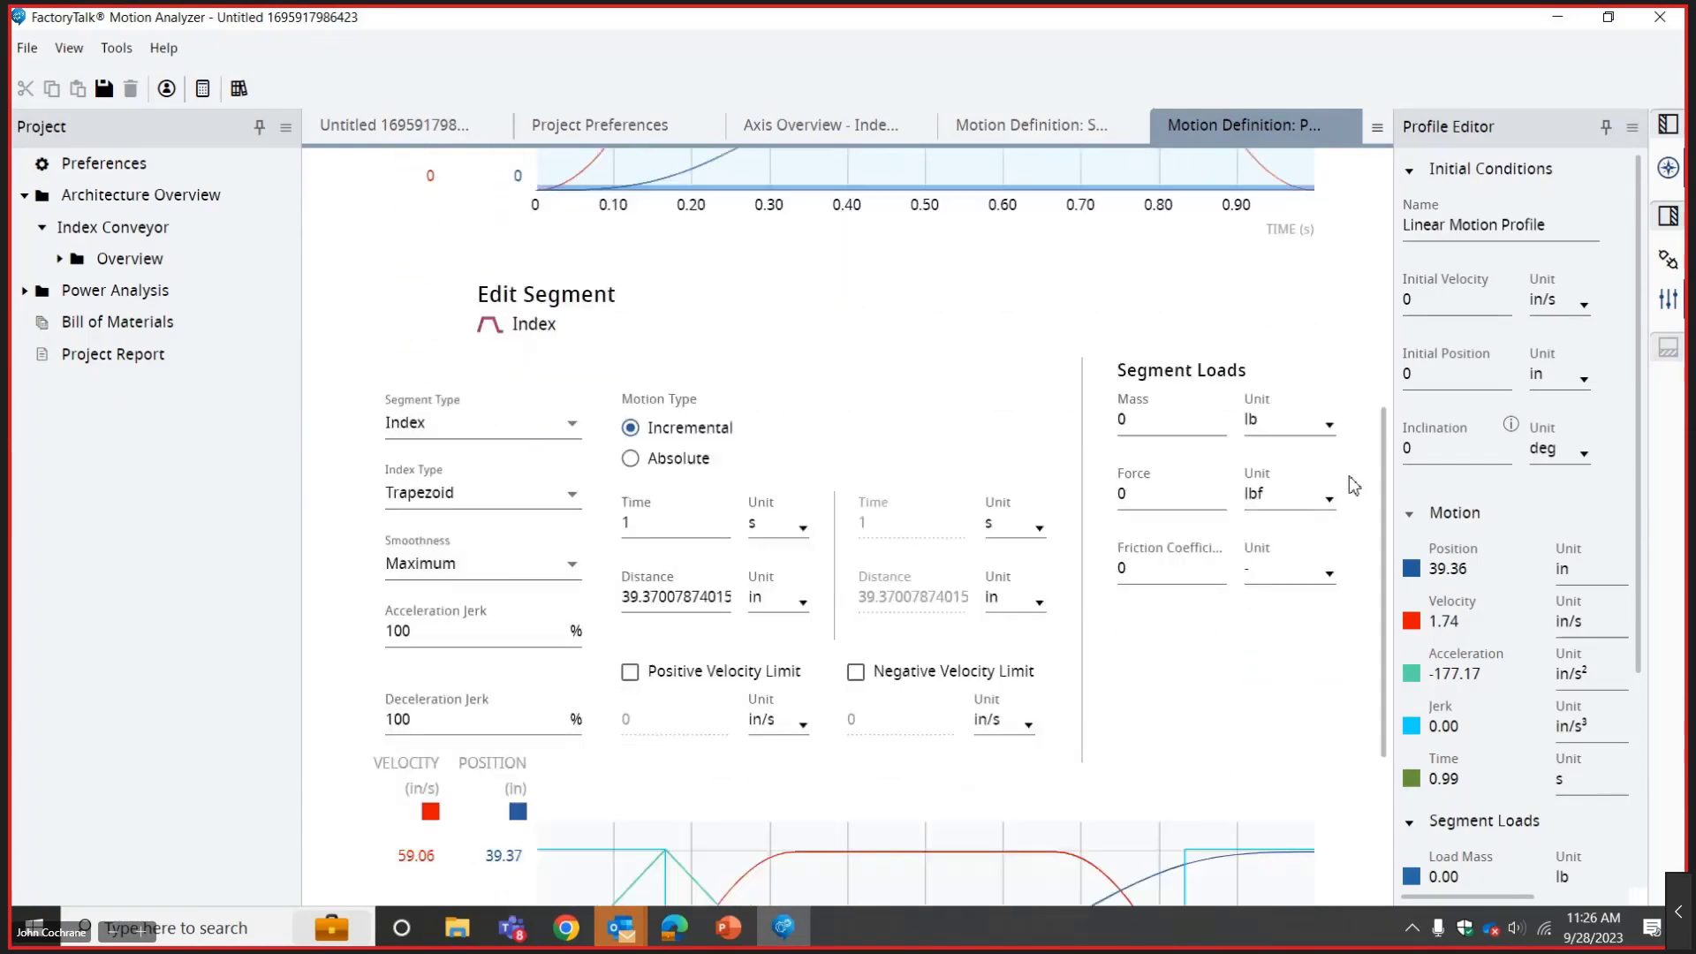
Change the Index segment's smoothness to Standard / Automatic, override its acceleration and deceleration jerk with 0 %, and check the graph.
left_click(528, 576)
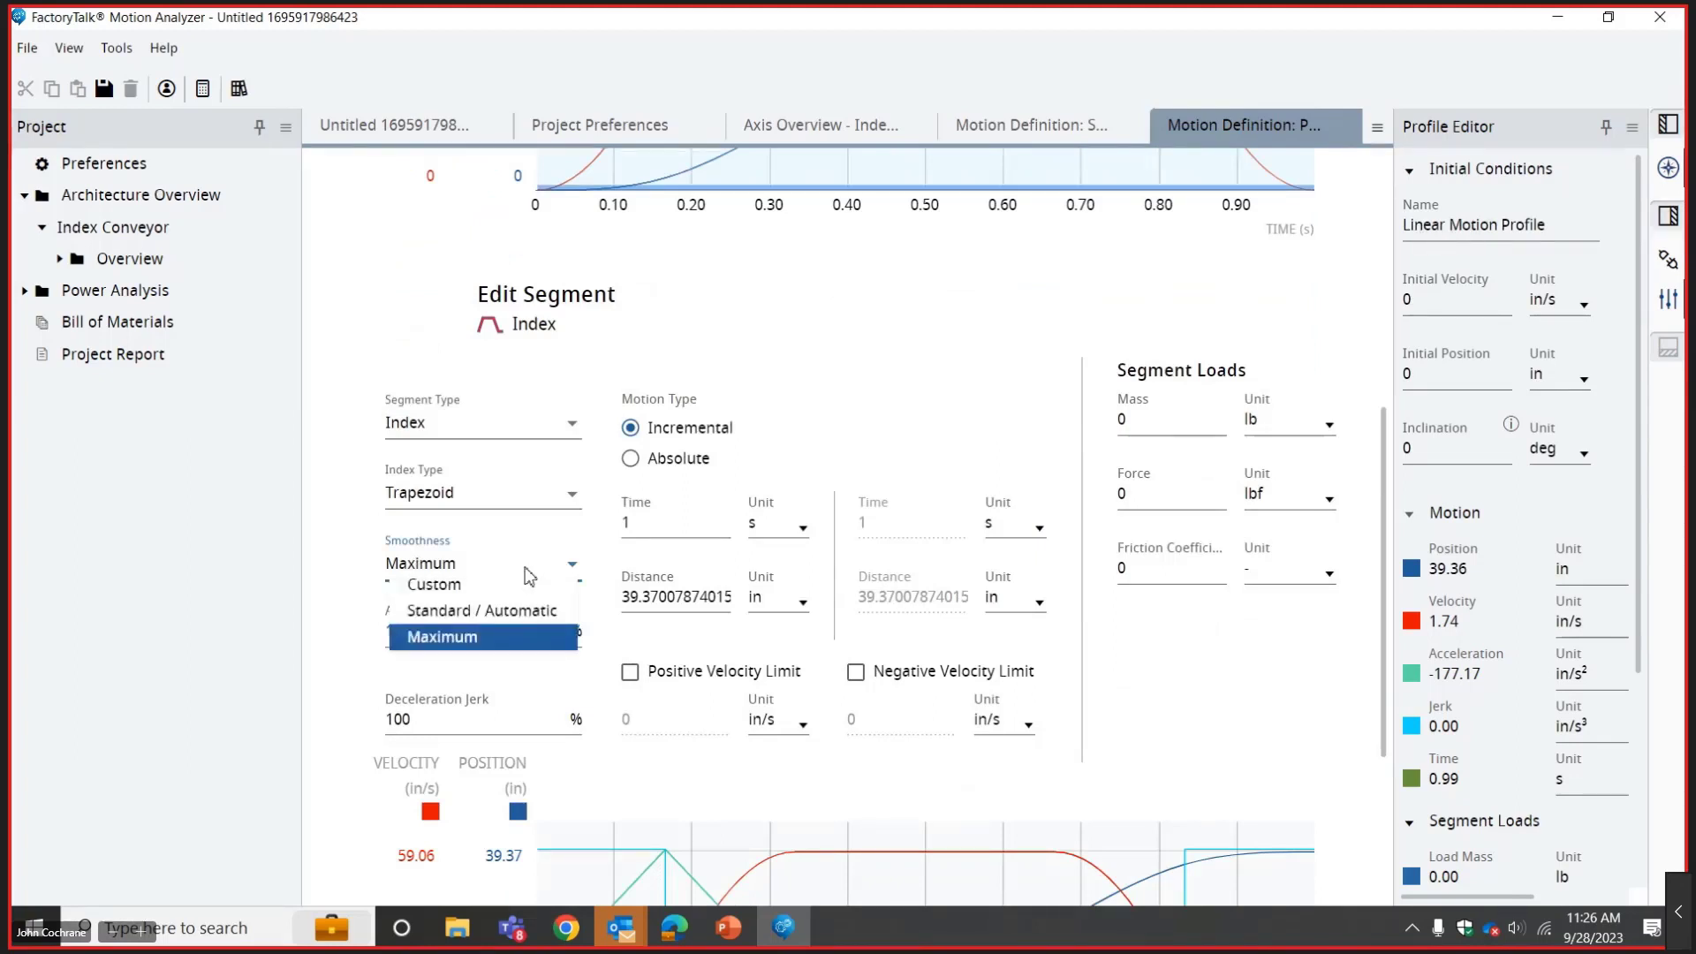
left_click(521, 612)
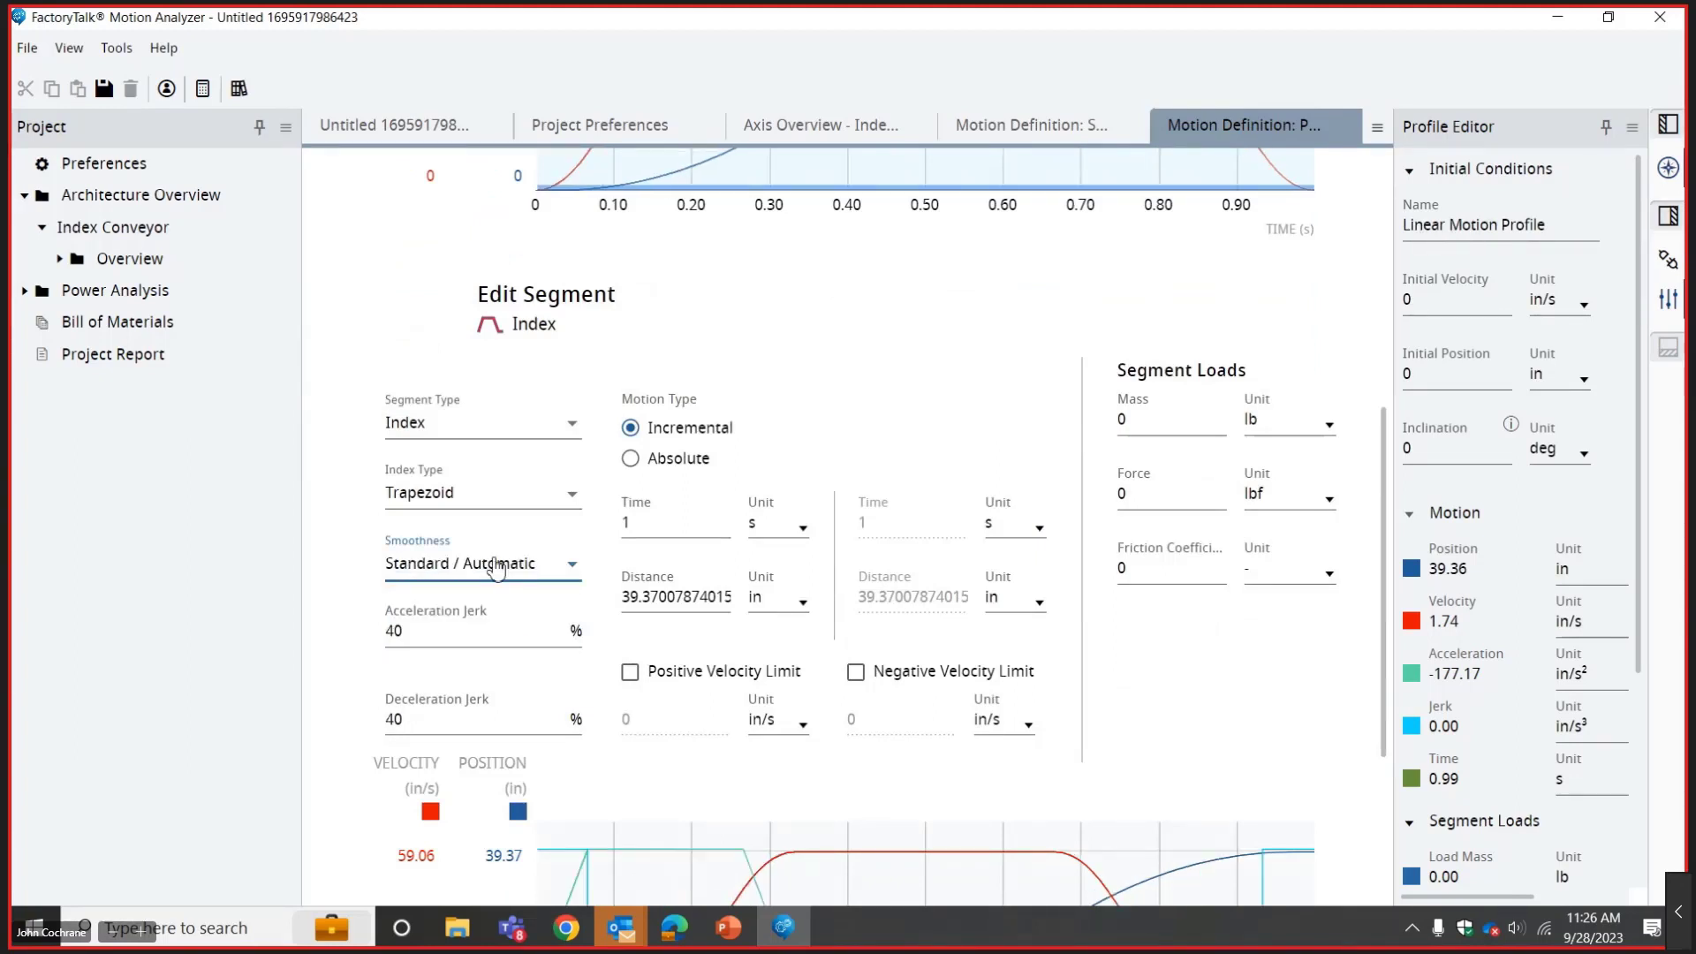
left_click_drag(492, 628, 375, 631)
type("0")
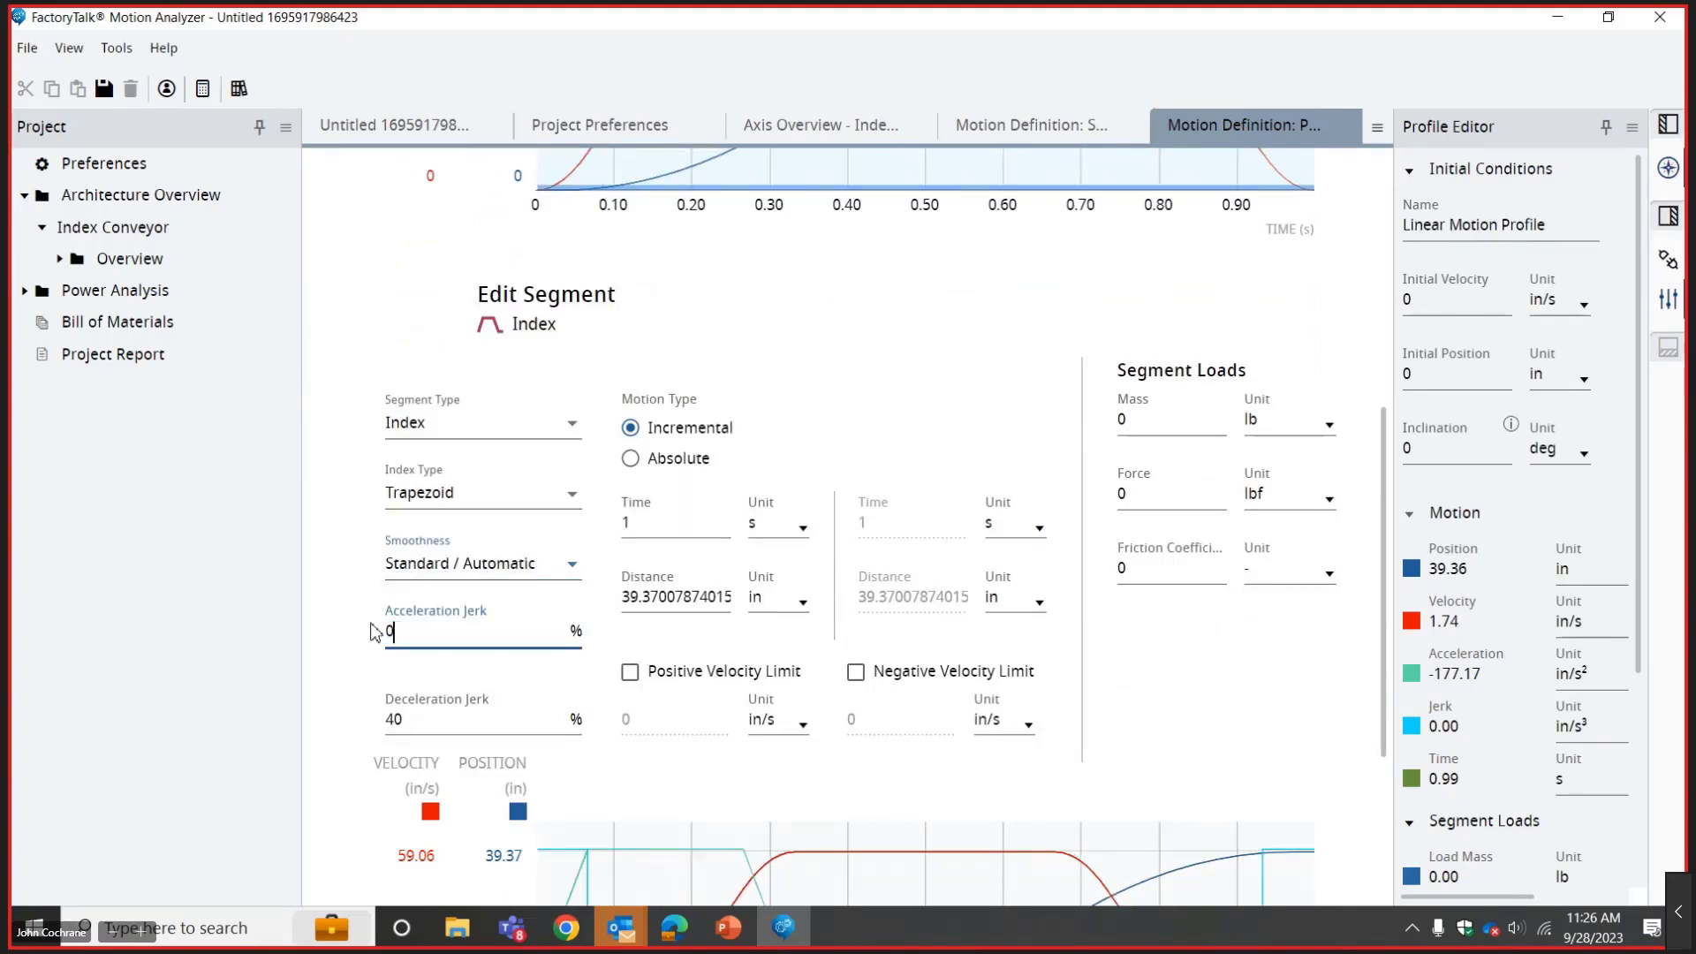
key("Tab")
type("0")
key("Tab")
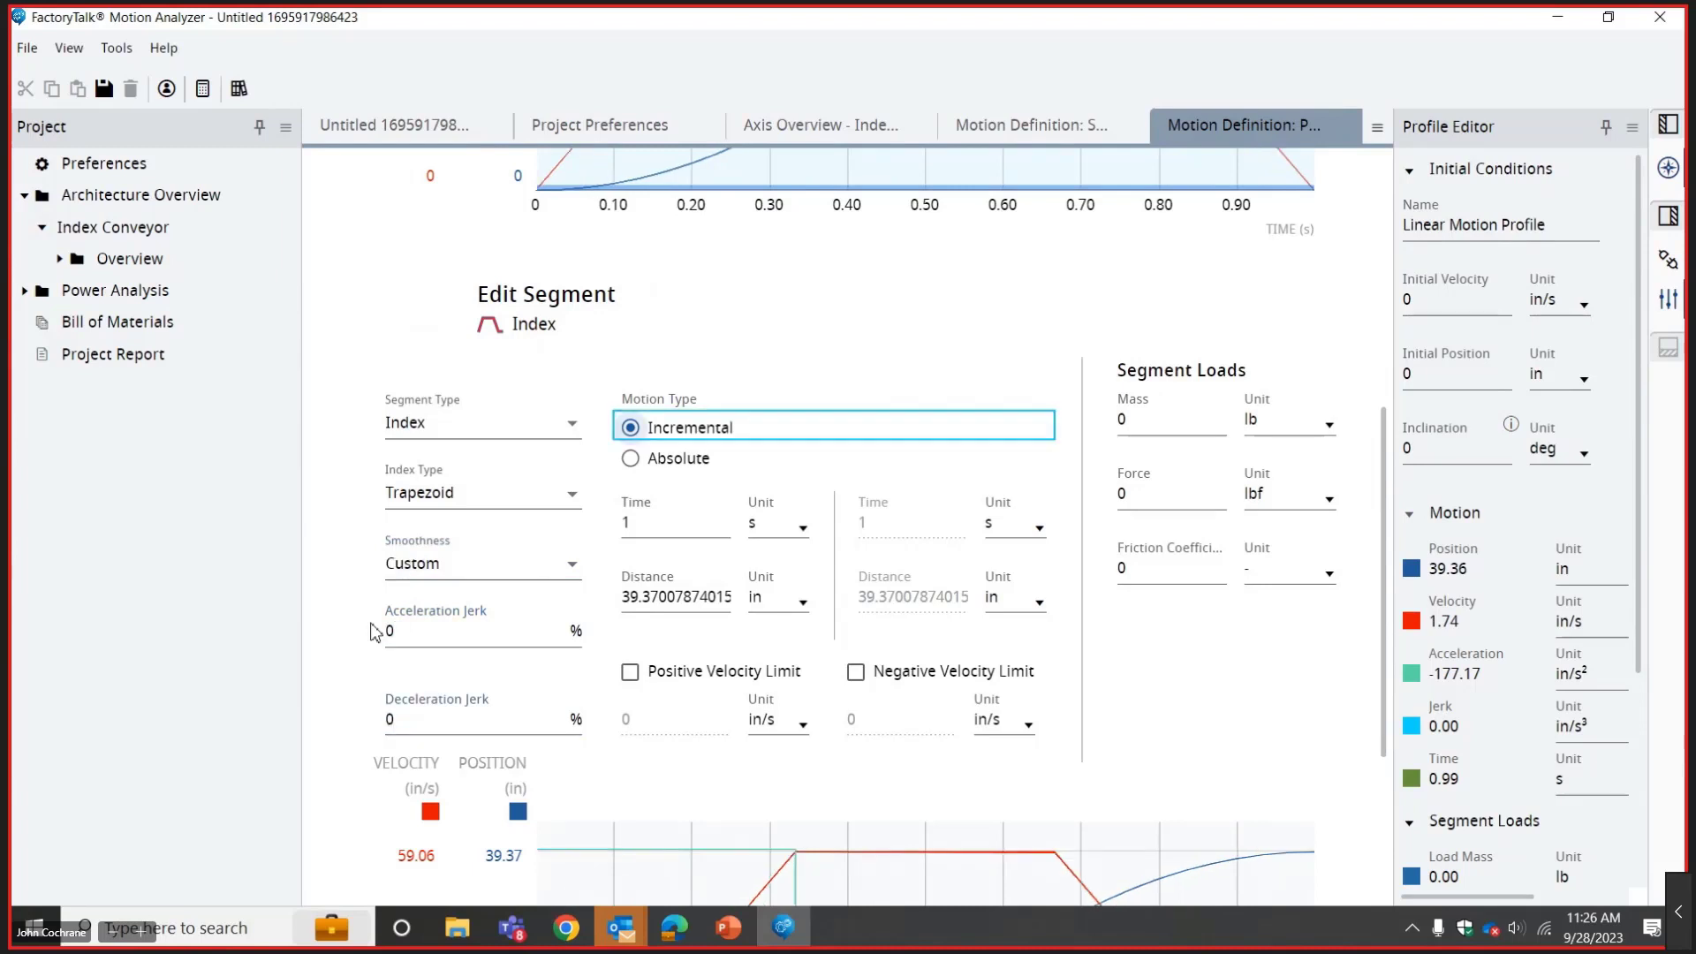
left_click_drag(1384, 494, 1384, 353)
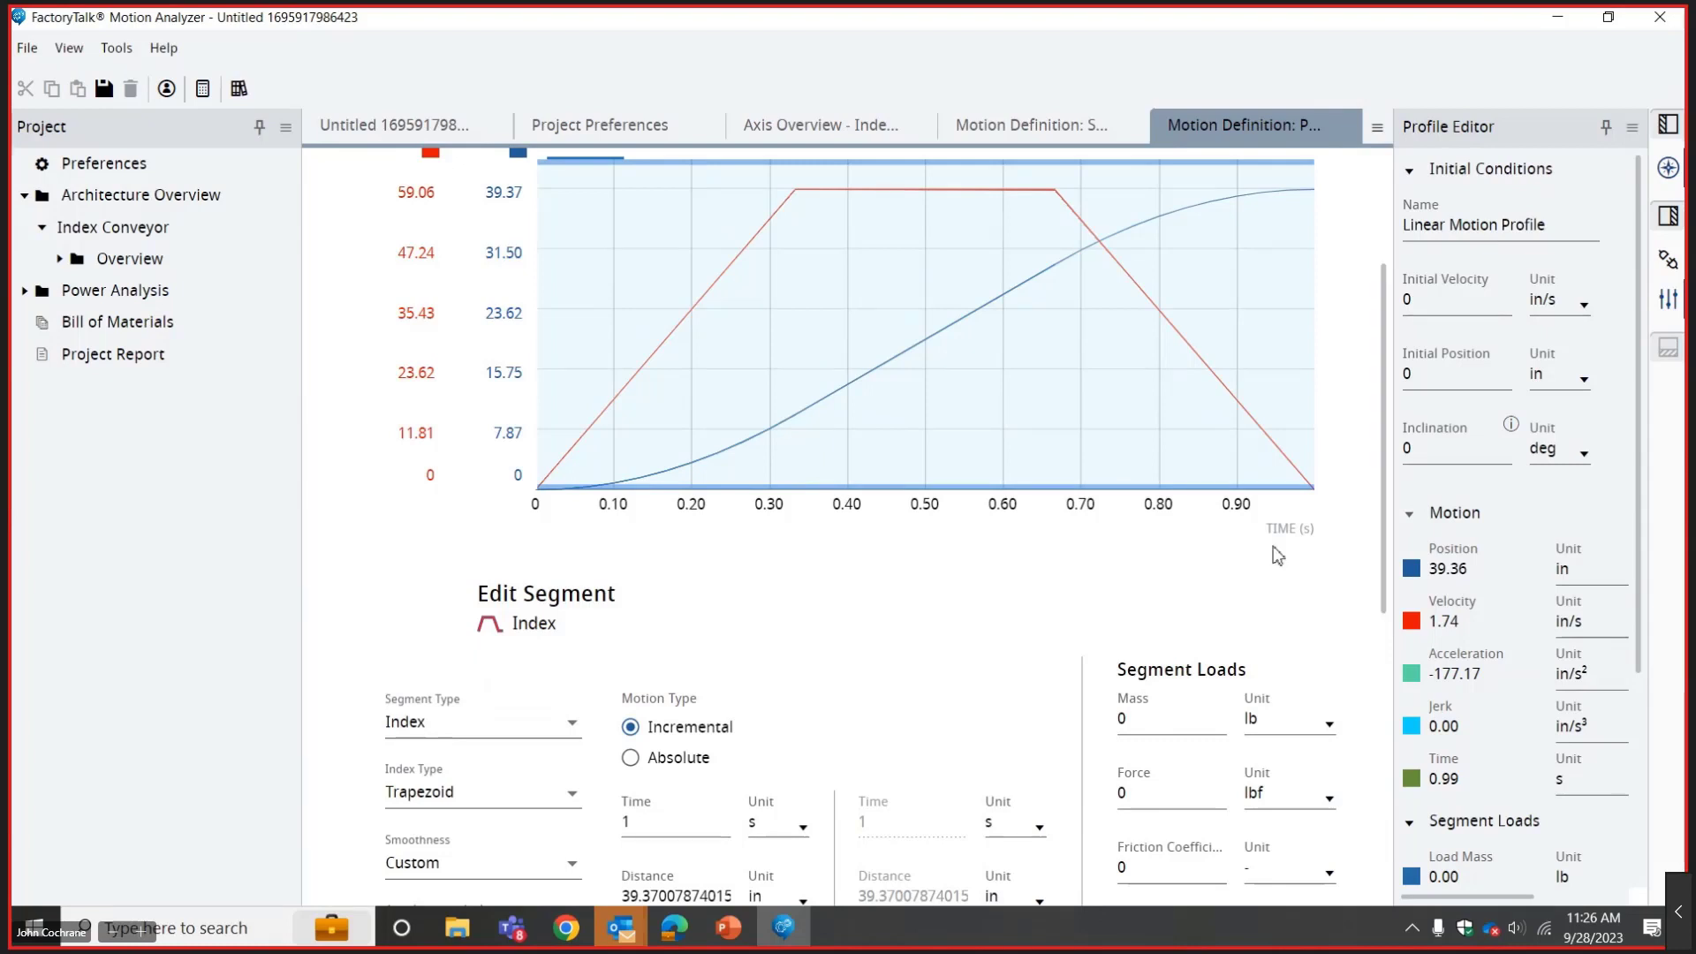
Set the Index segment's smoothness to Standard / Automatic and review the resulting motion profile graph.
scroll(1352, 465, "down", 3)
scroll(1347, 470, "down", 1)
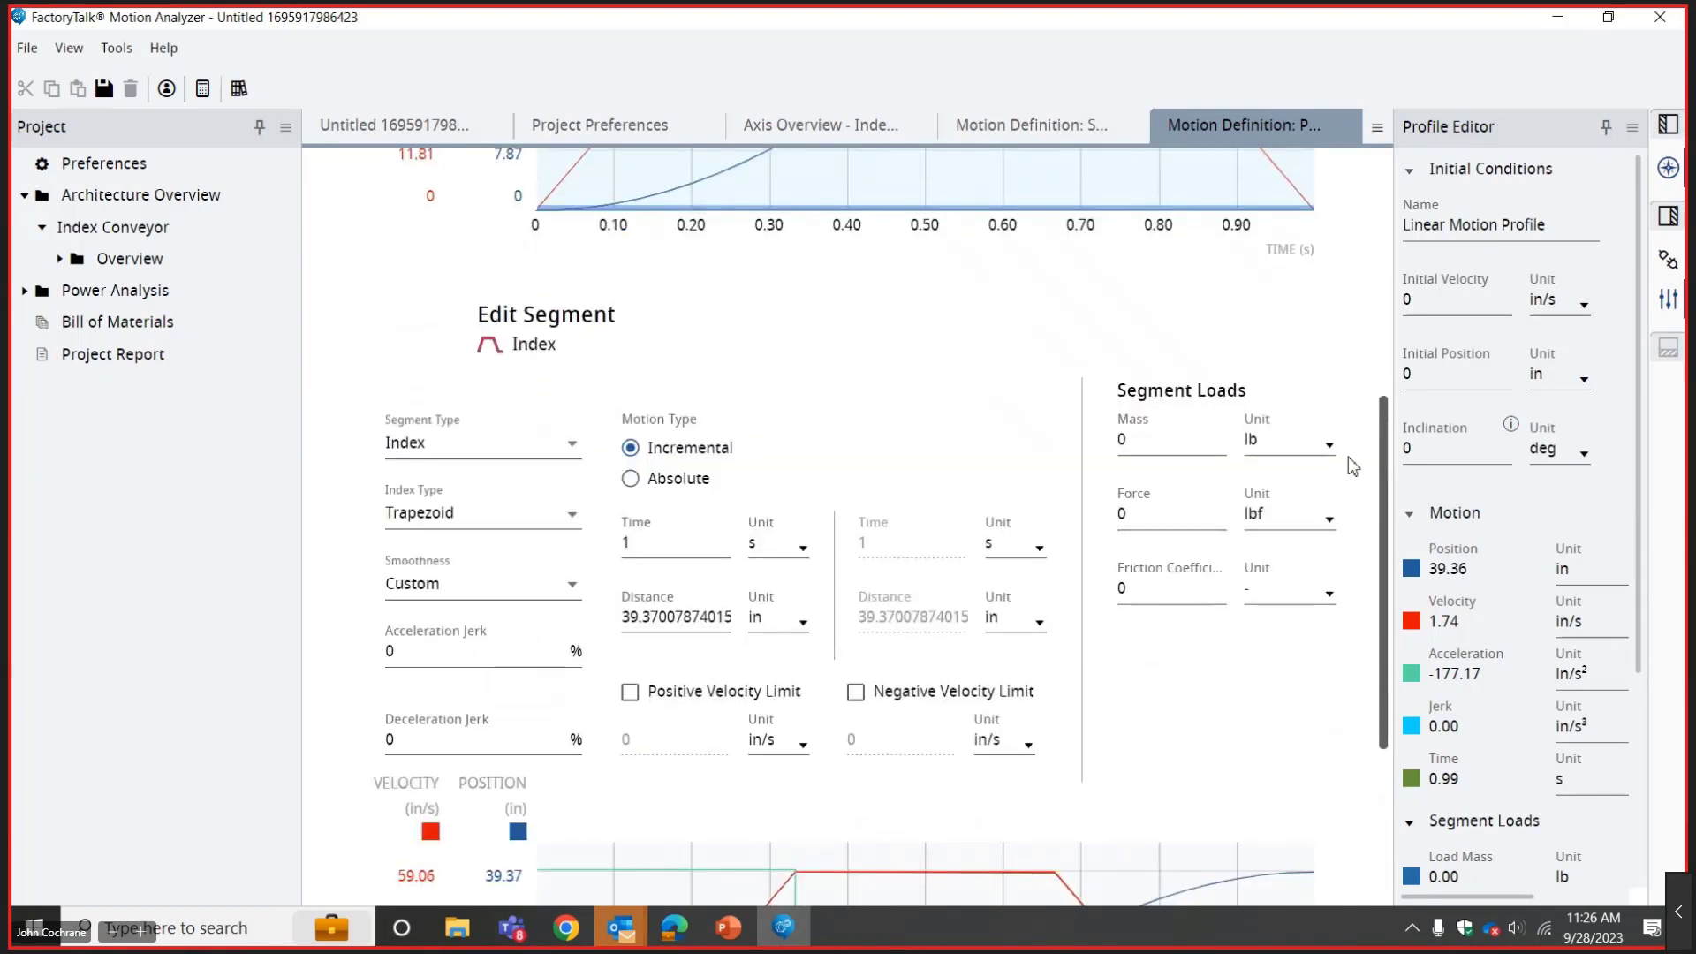
left_click(553, 562)
left_click(496, 620)
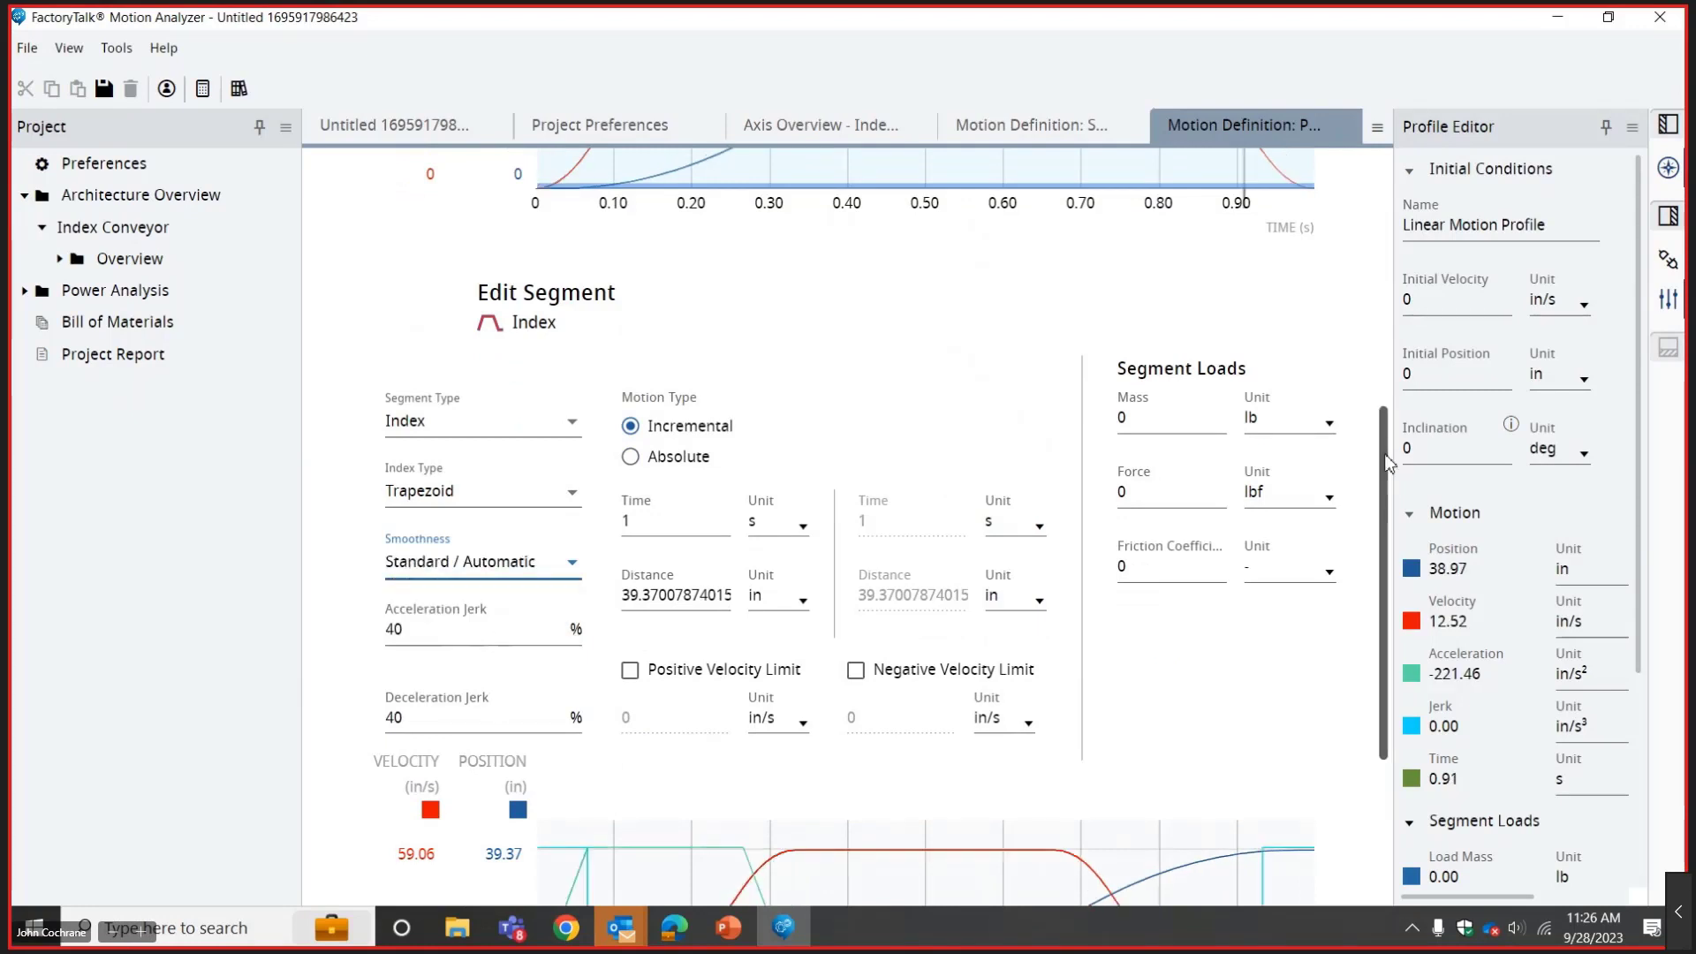
scroll(1367, 601, "down", 3)
scroll(1366, 601, "up", 5)
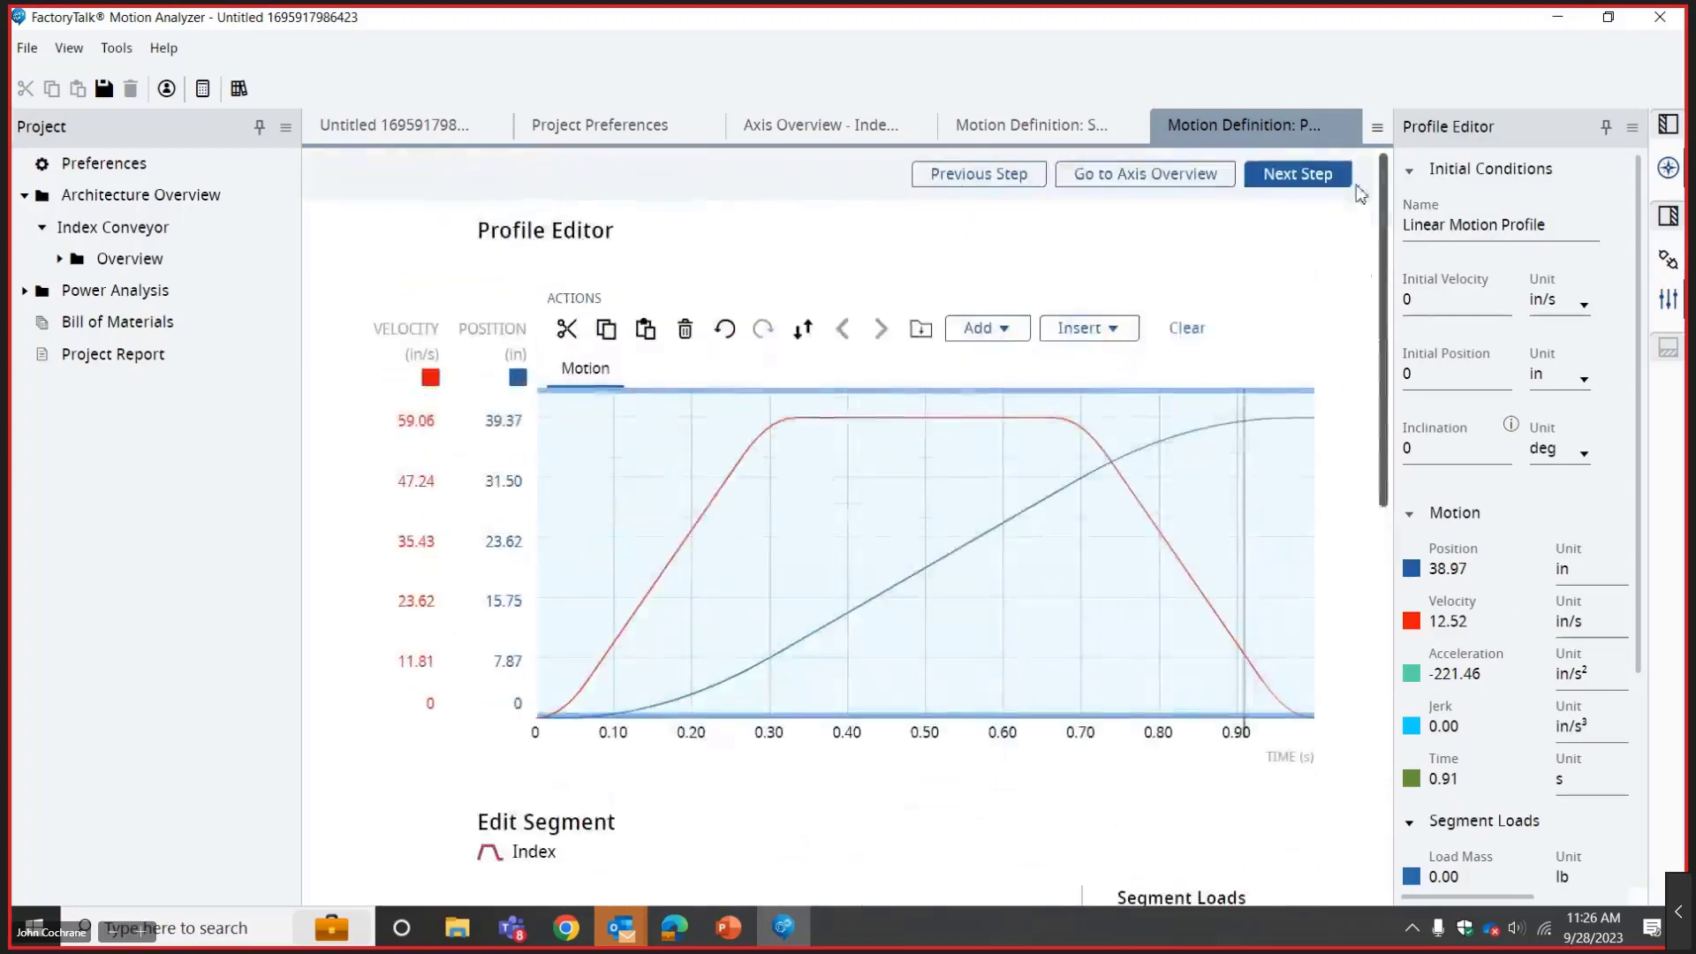
scroll(1361, 254, "down", 1)
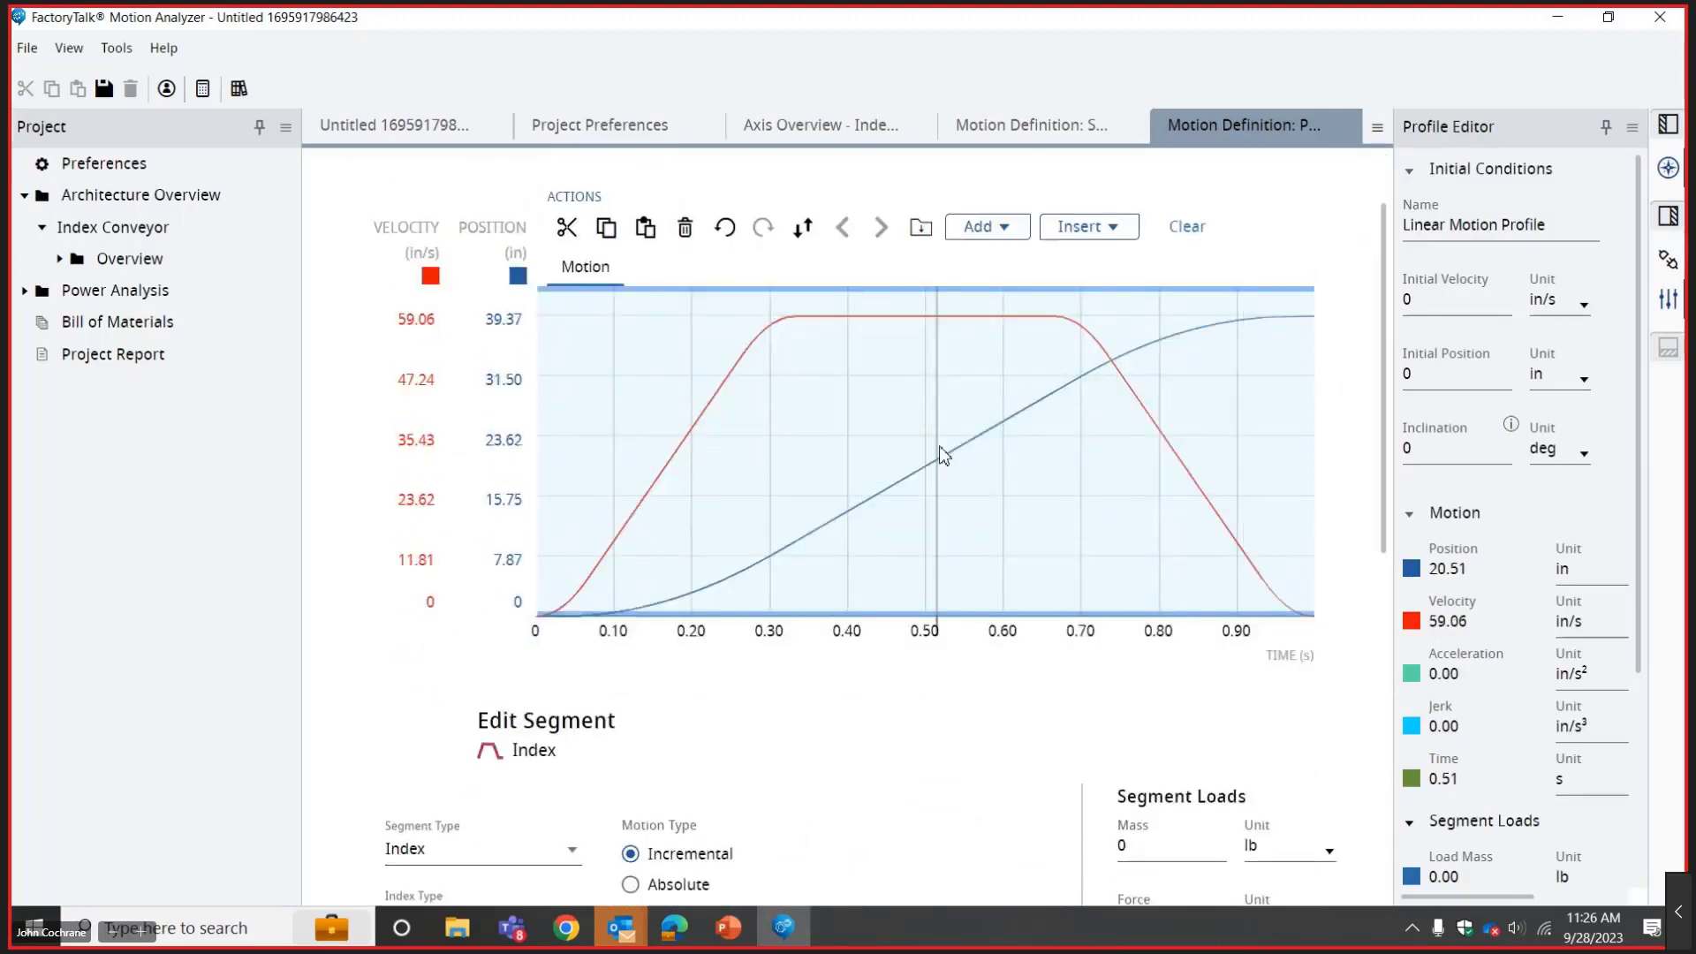
Add a Cruise / Dwell segment after the Index segment in the linear motion profile and look over its settings.
left_click(1019, 234)
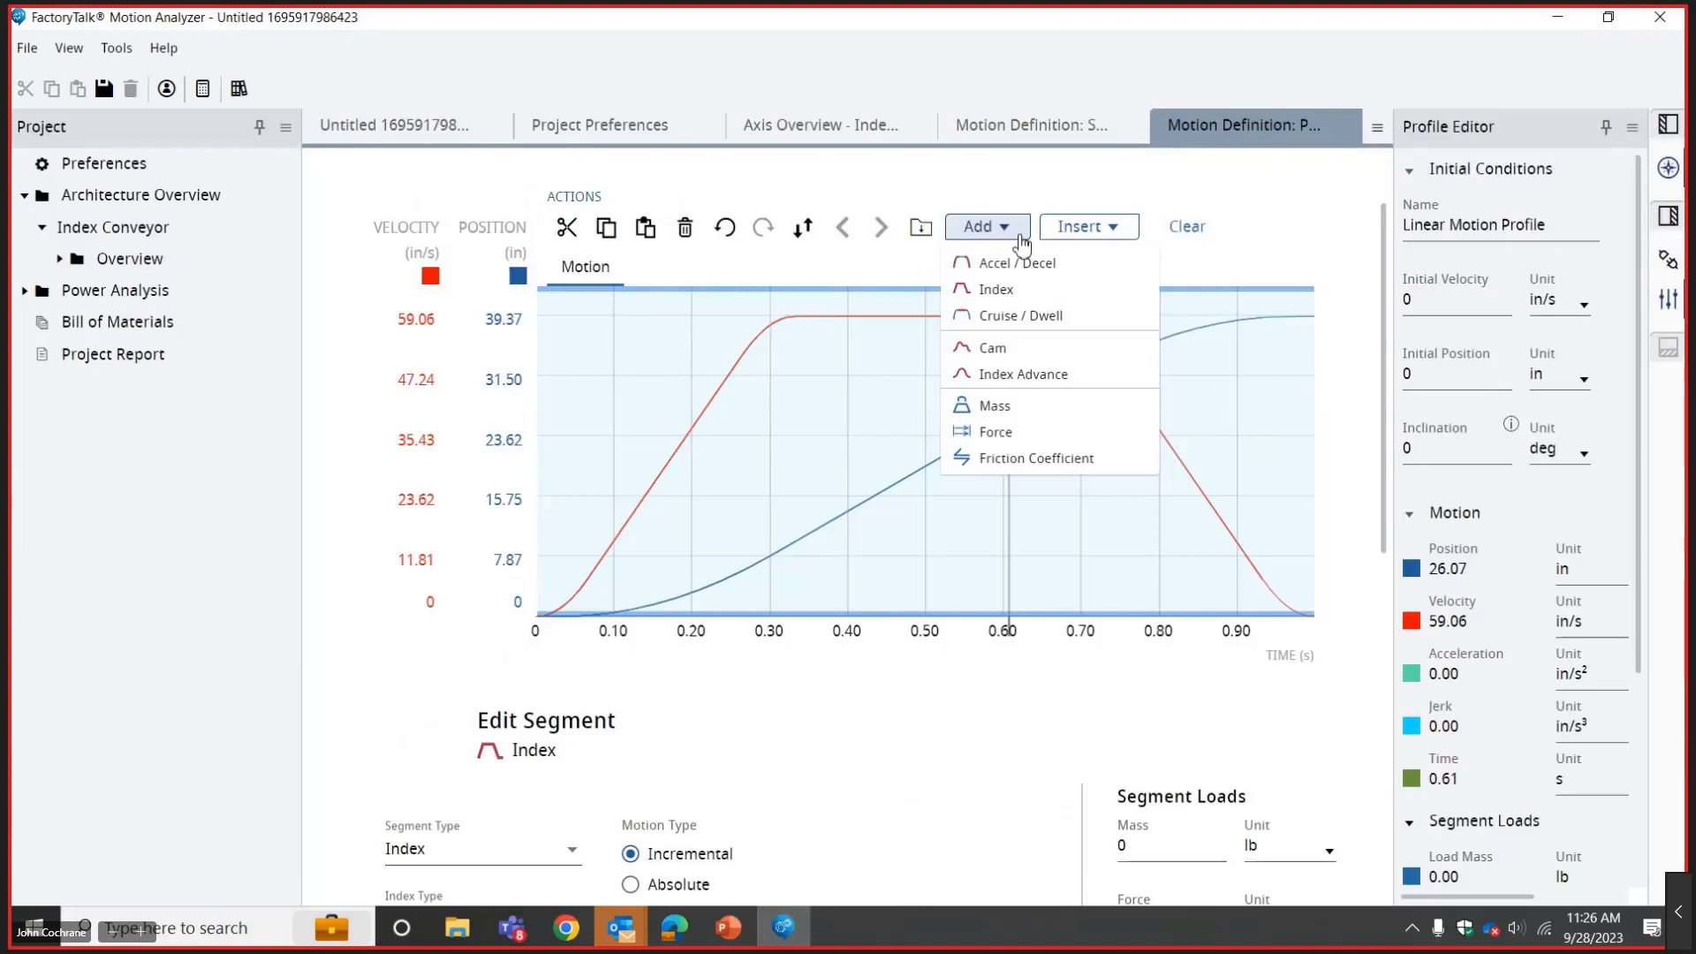
left_click(1000, 316)
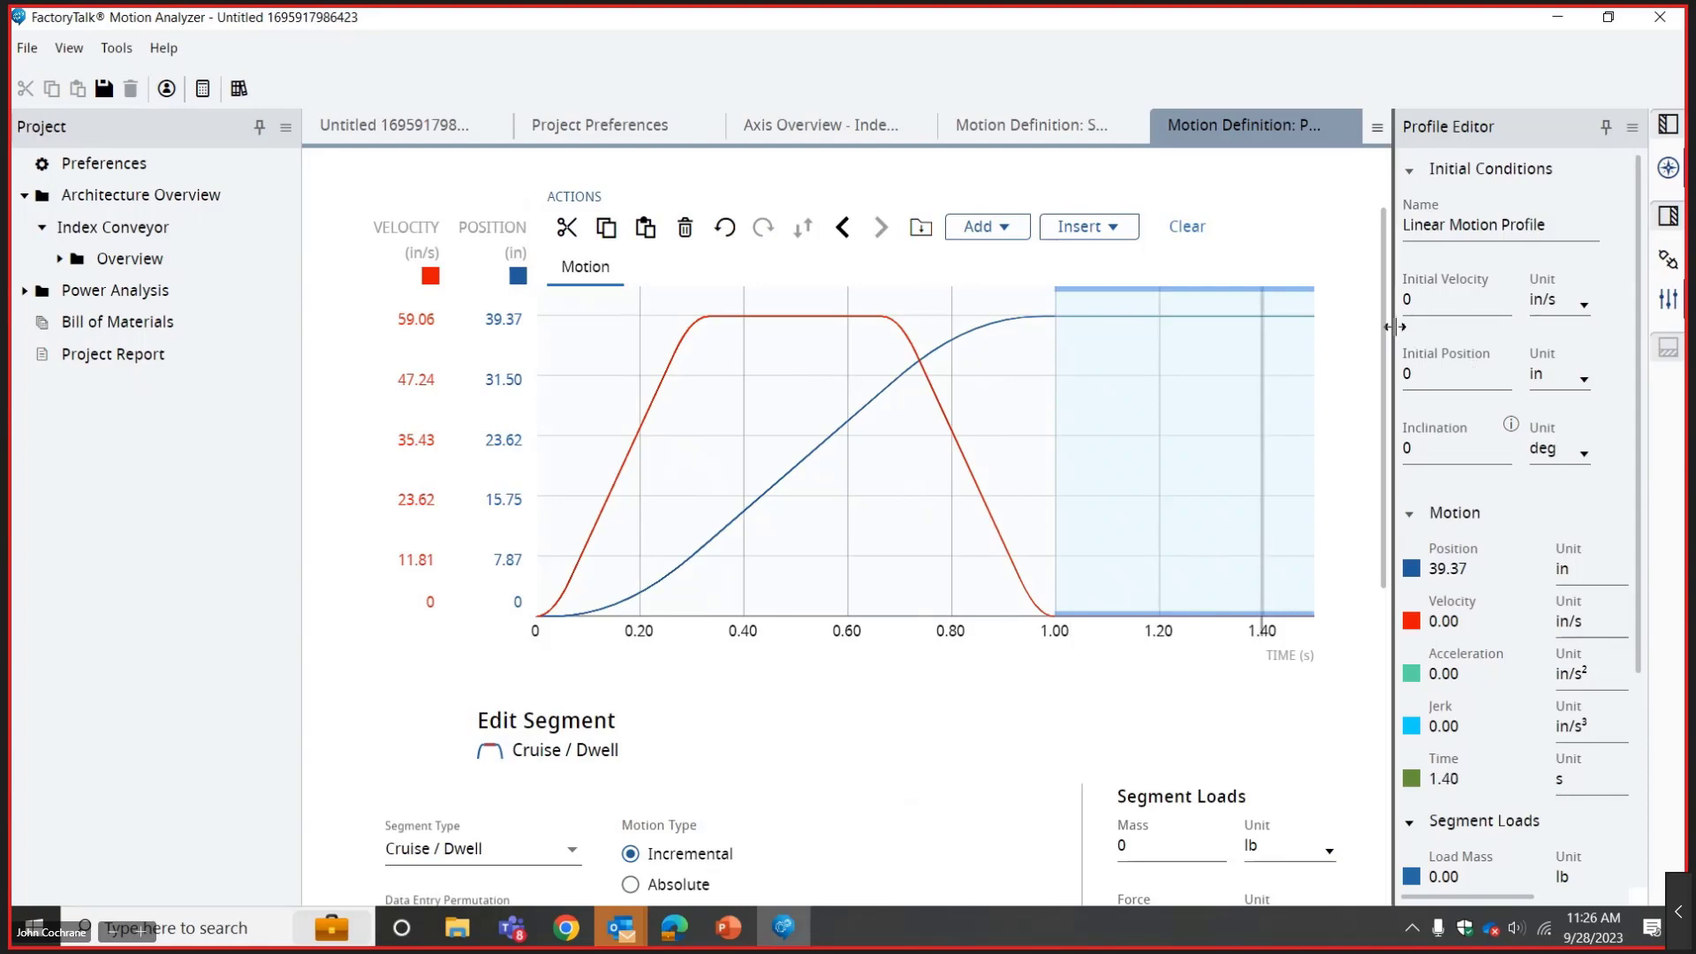
scroll(1369, 441, "down", 5)
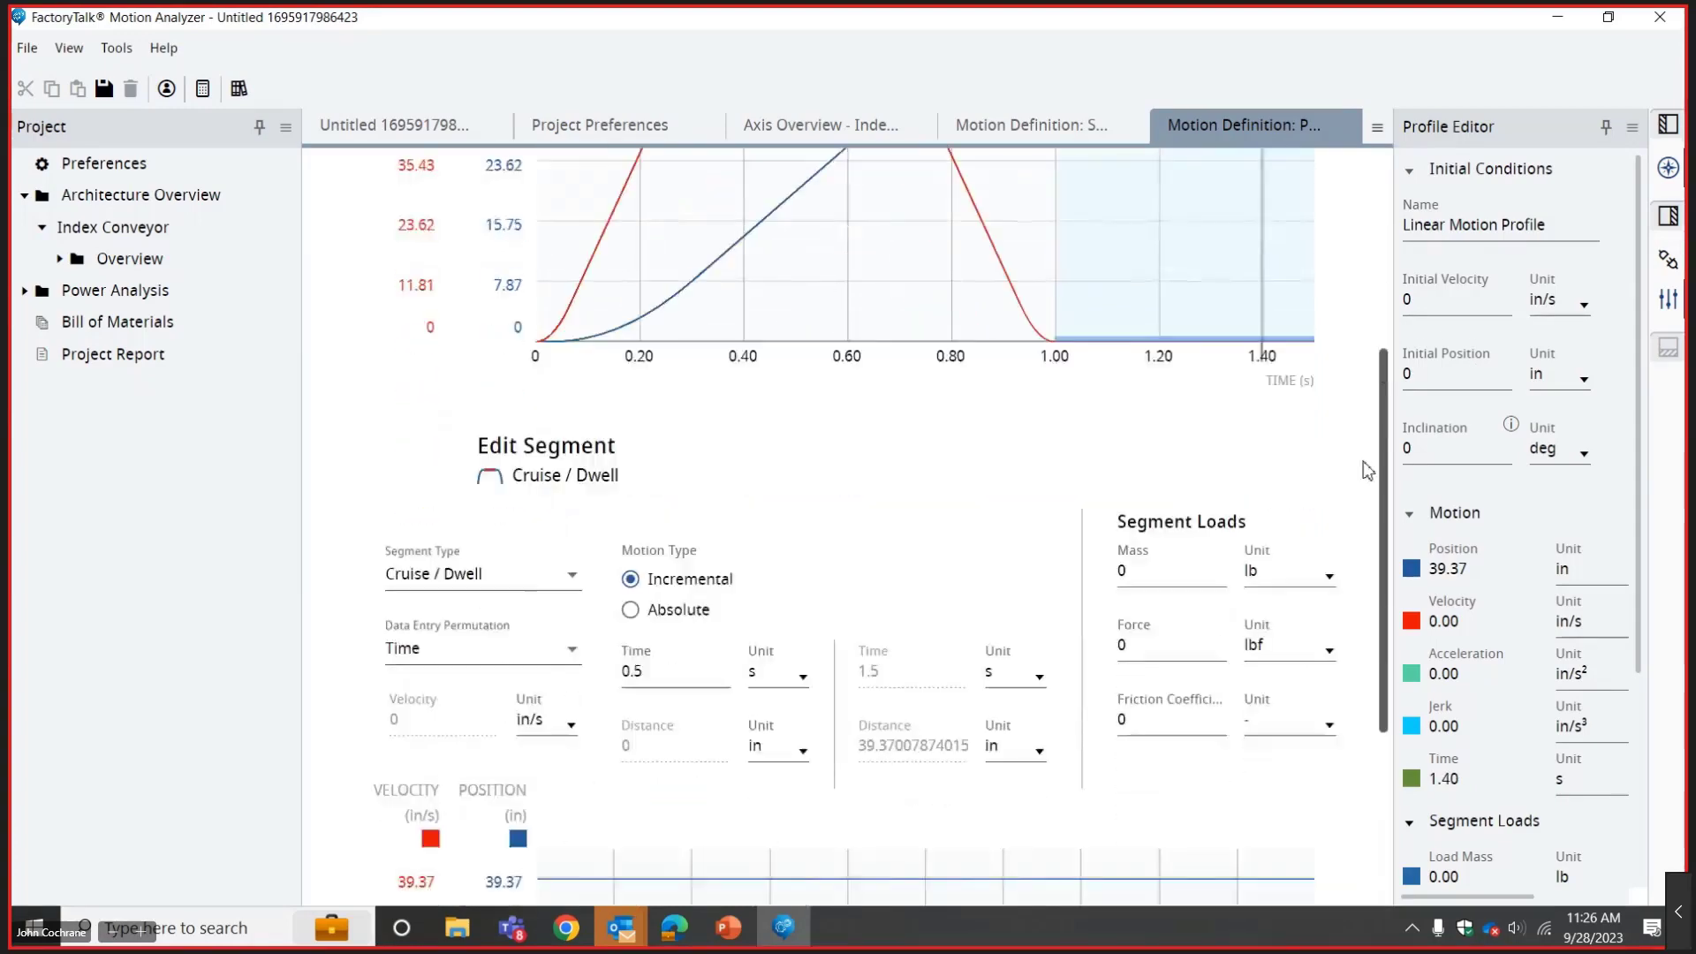
scroll(1367, 470, "up", 6)
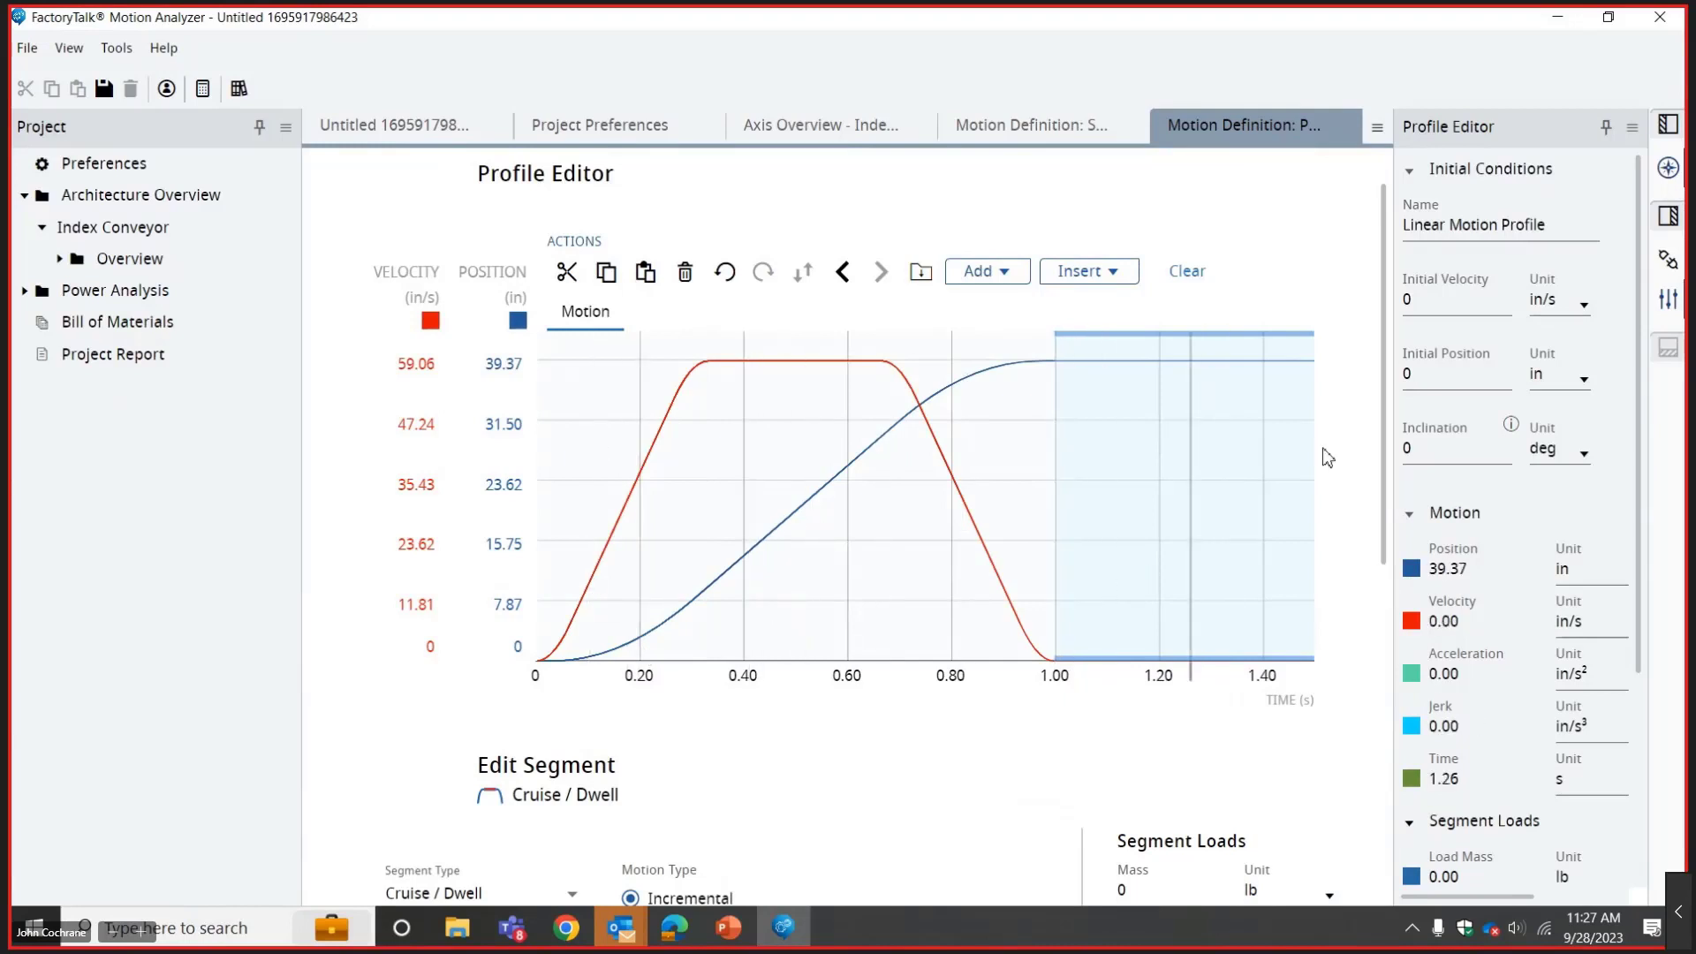
Set the Cruise / Dwell segment's time to 0.2 s and check the updated motion profile graph.
left_click_drag(1375, 399, 1368, 616)
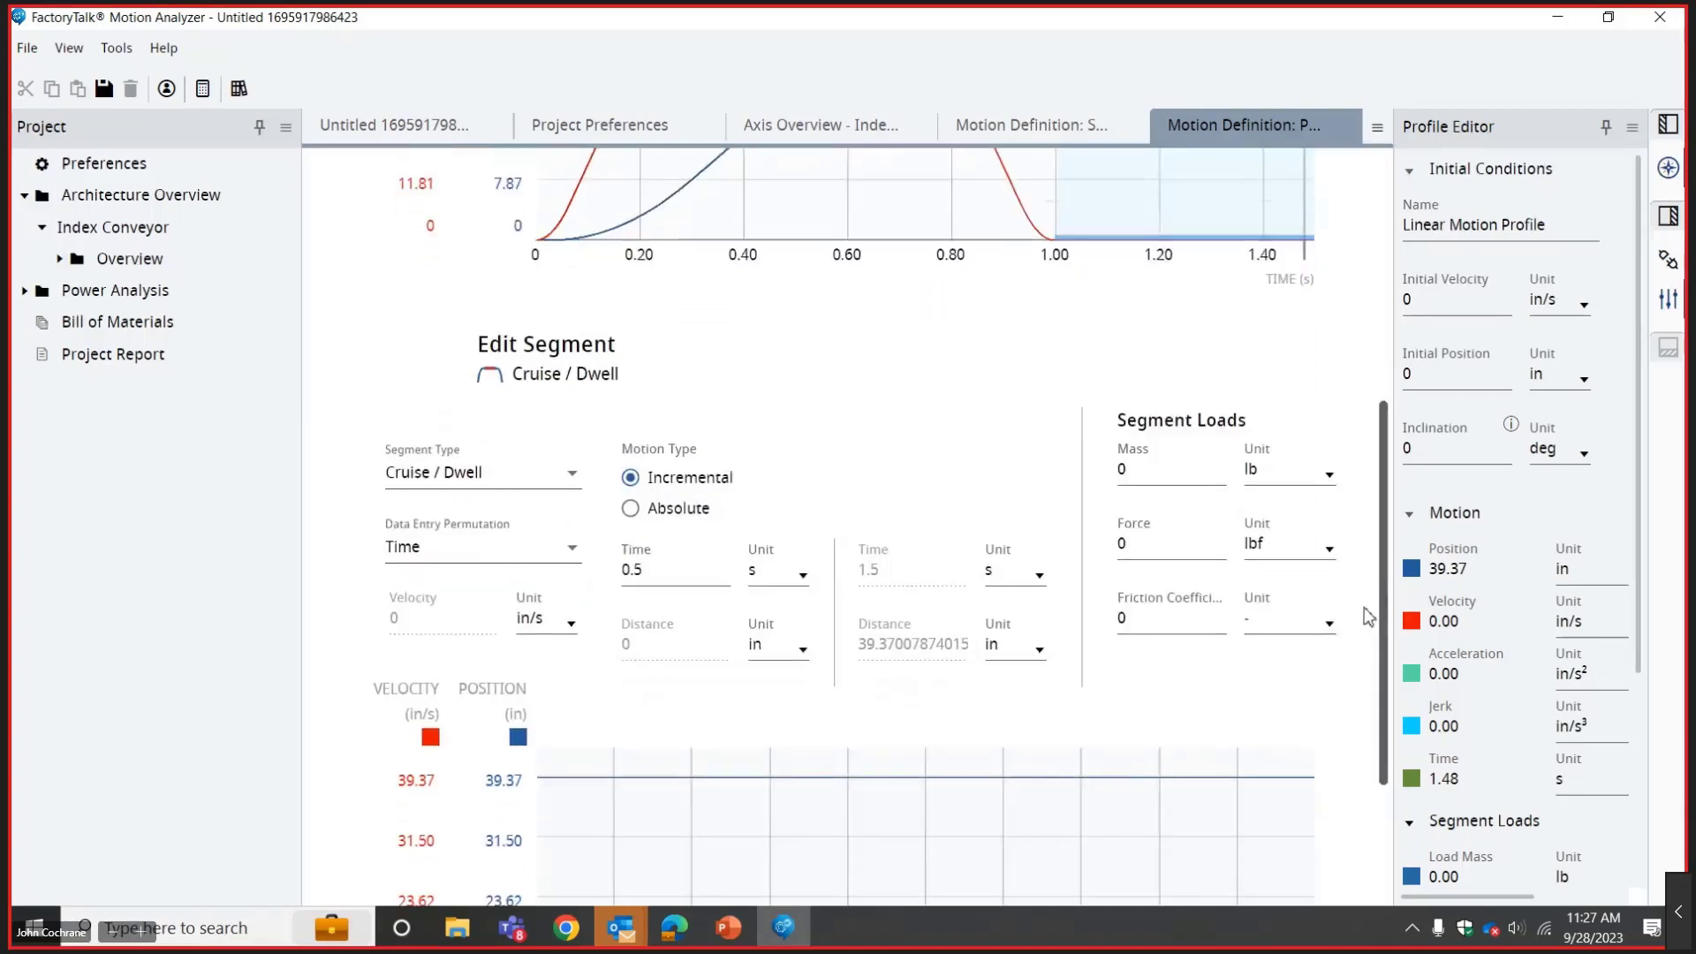
scroll(1366, 623, "down", 2)
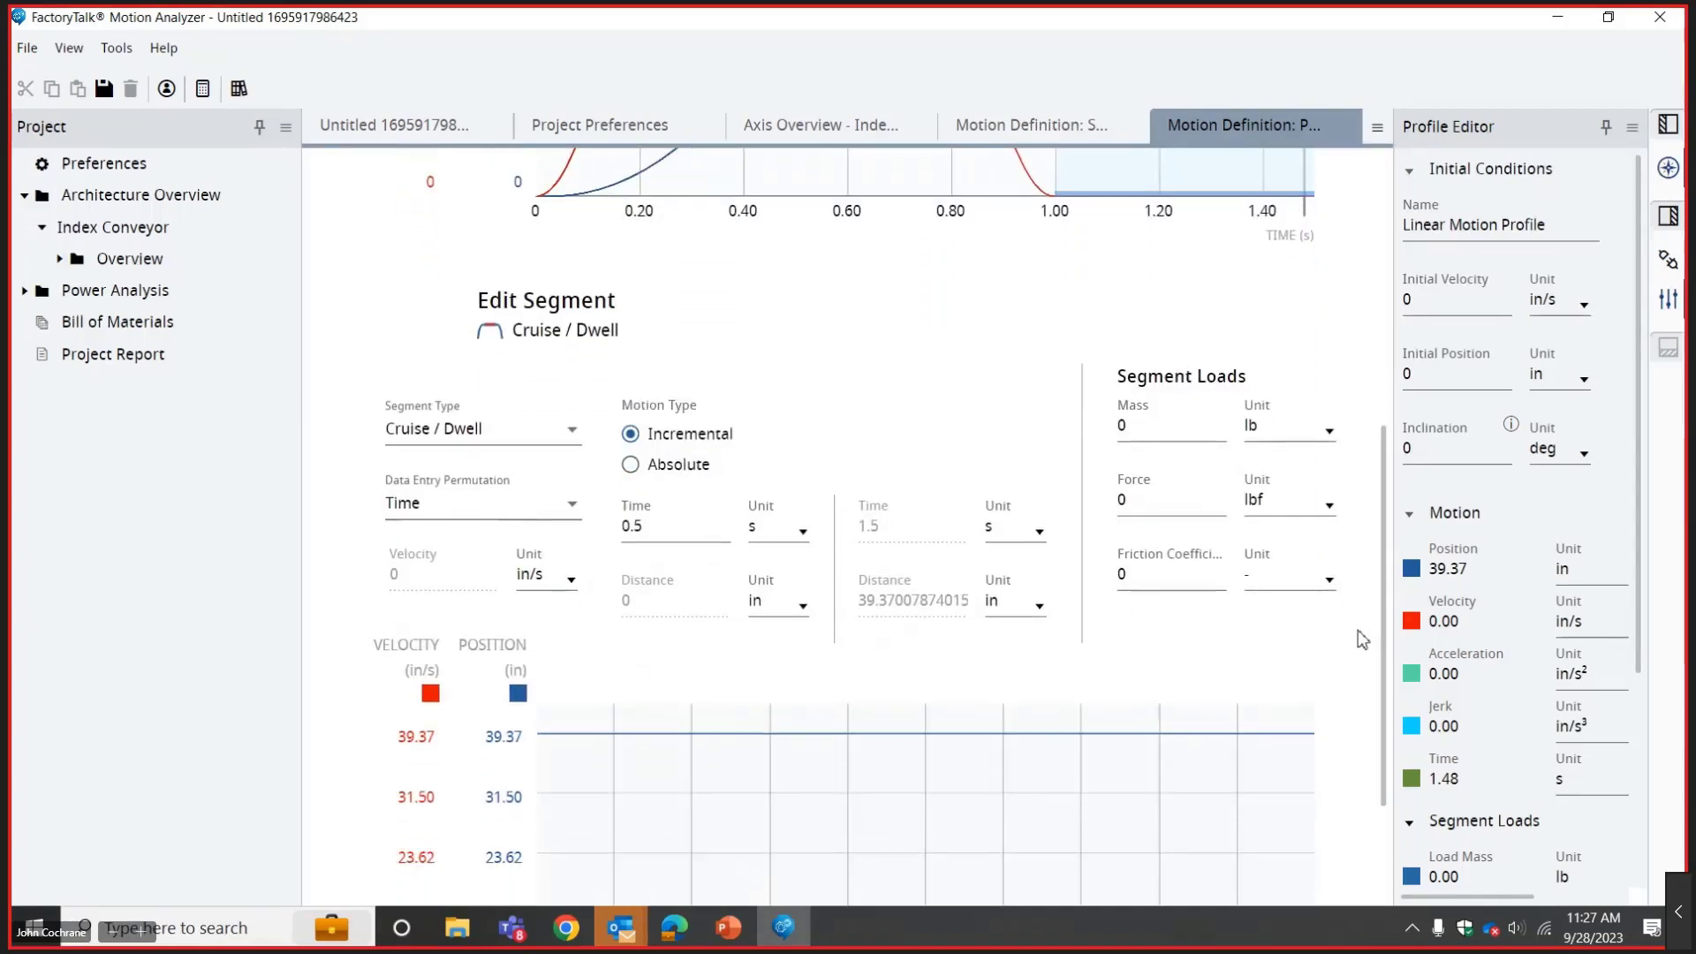
left_click(649, 530)
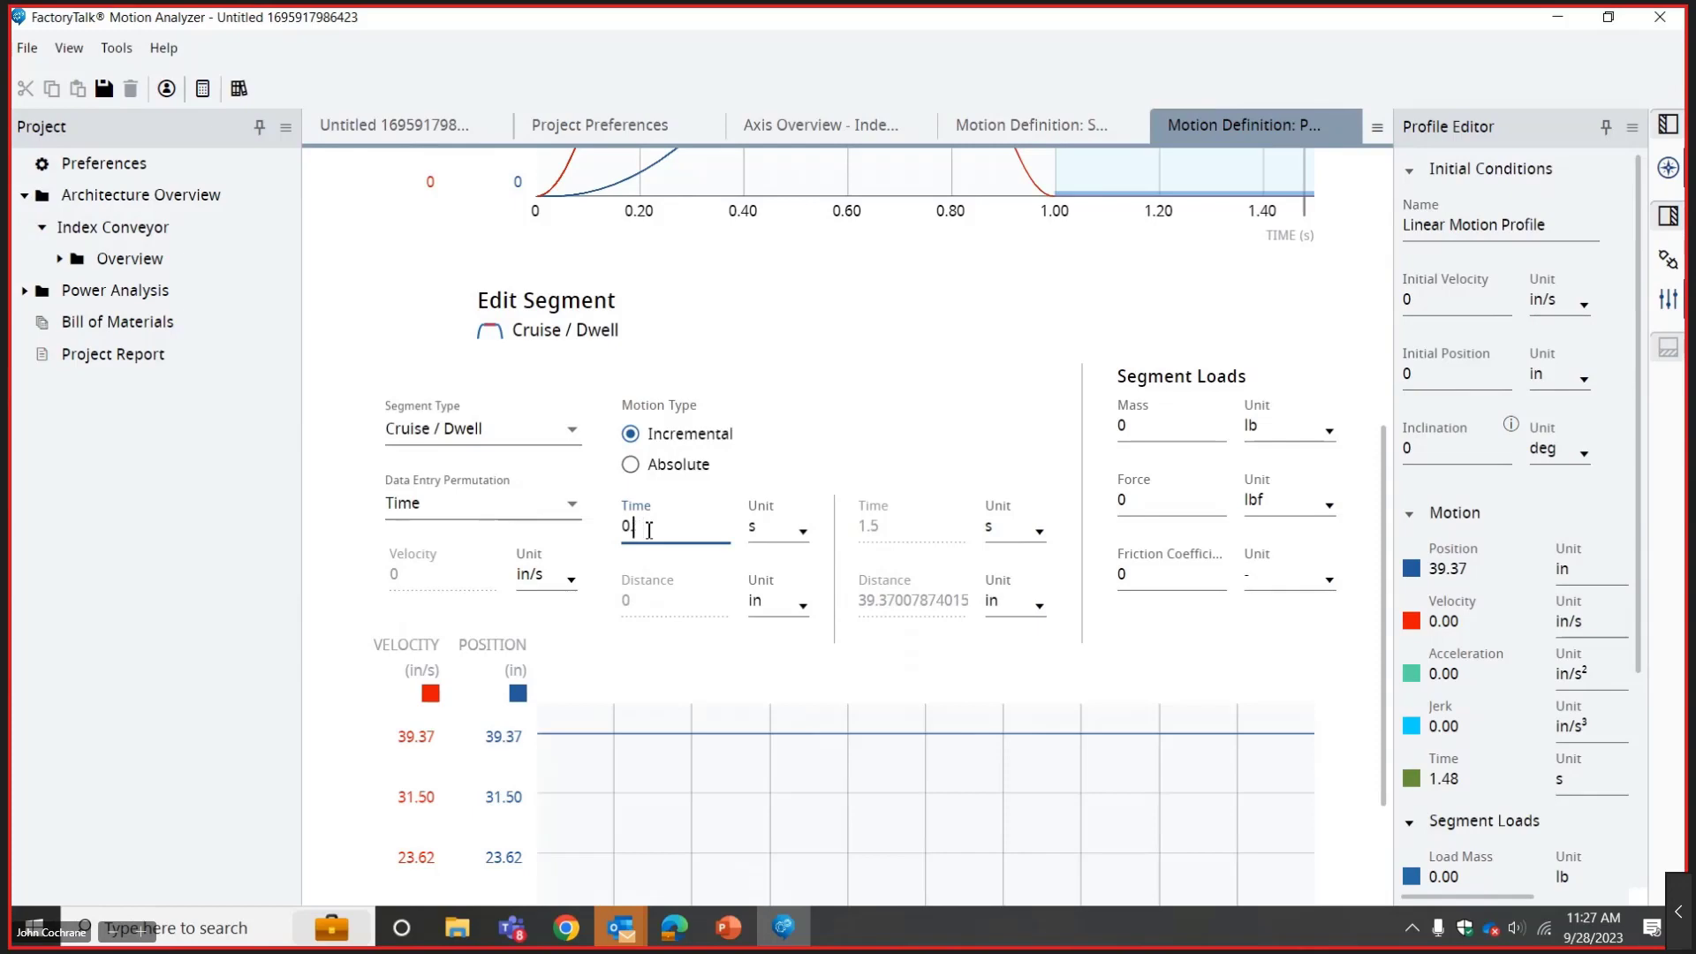
type("2")
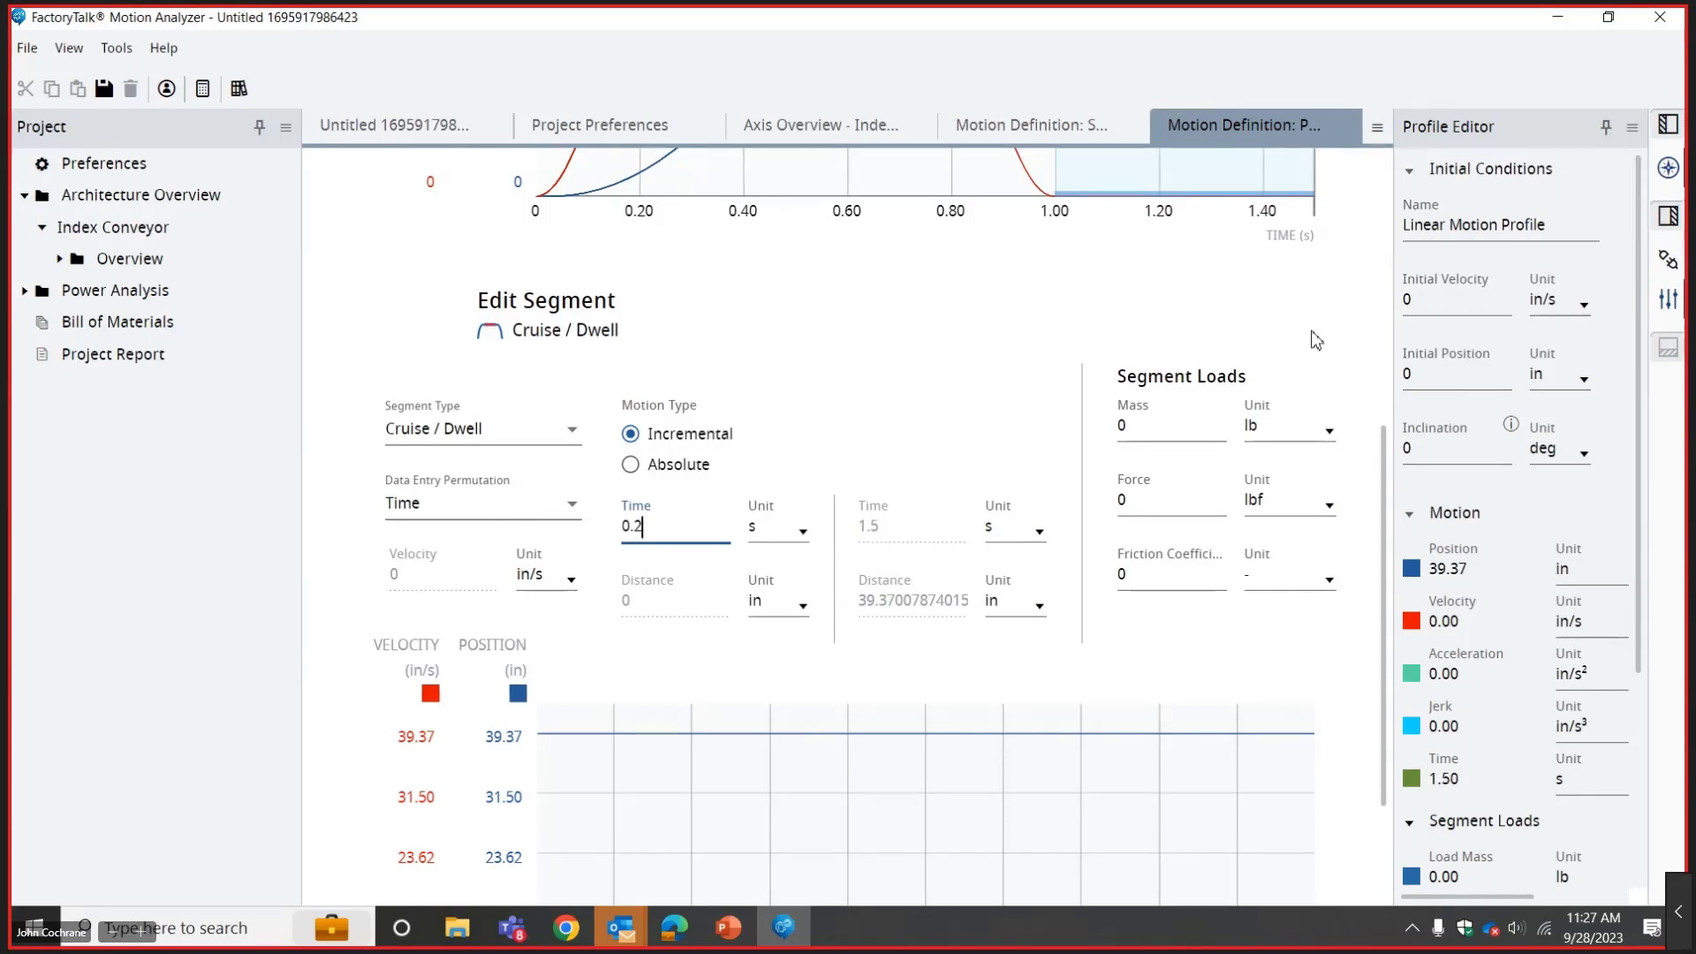
left_click_drag(1384, 493, 1378, 284)
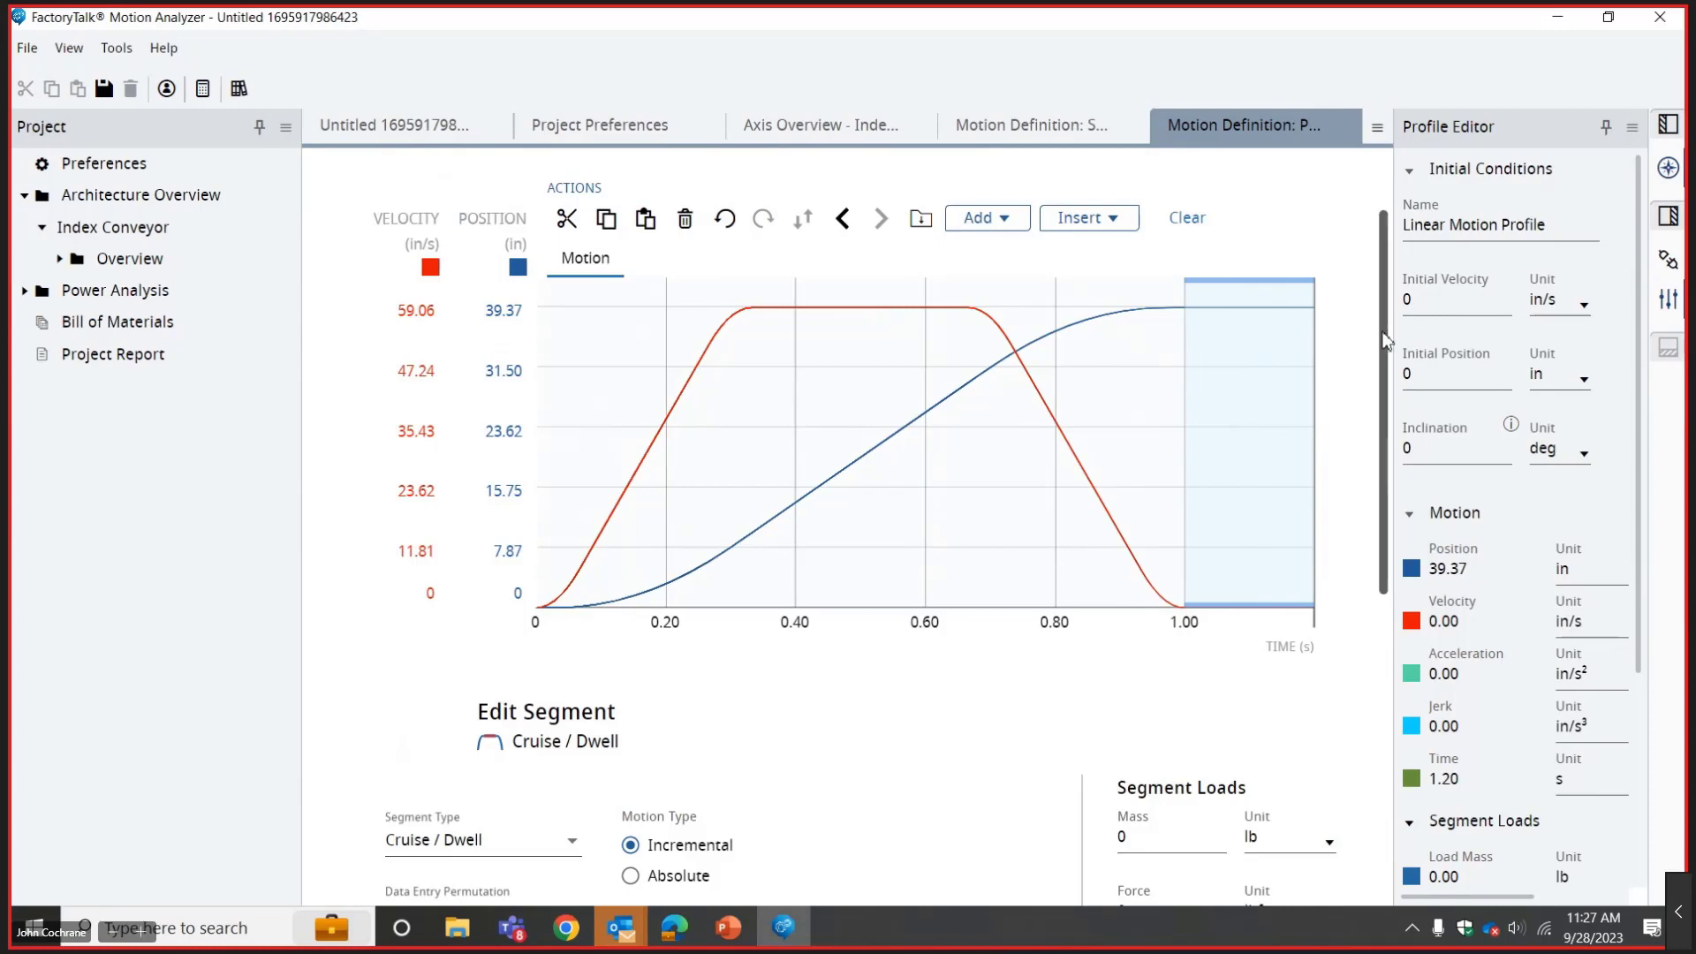
scroll(1384, 312, "up", 2)
left_click_drag(1384, 313, 1360, 272)
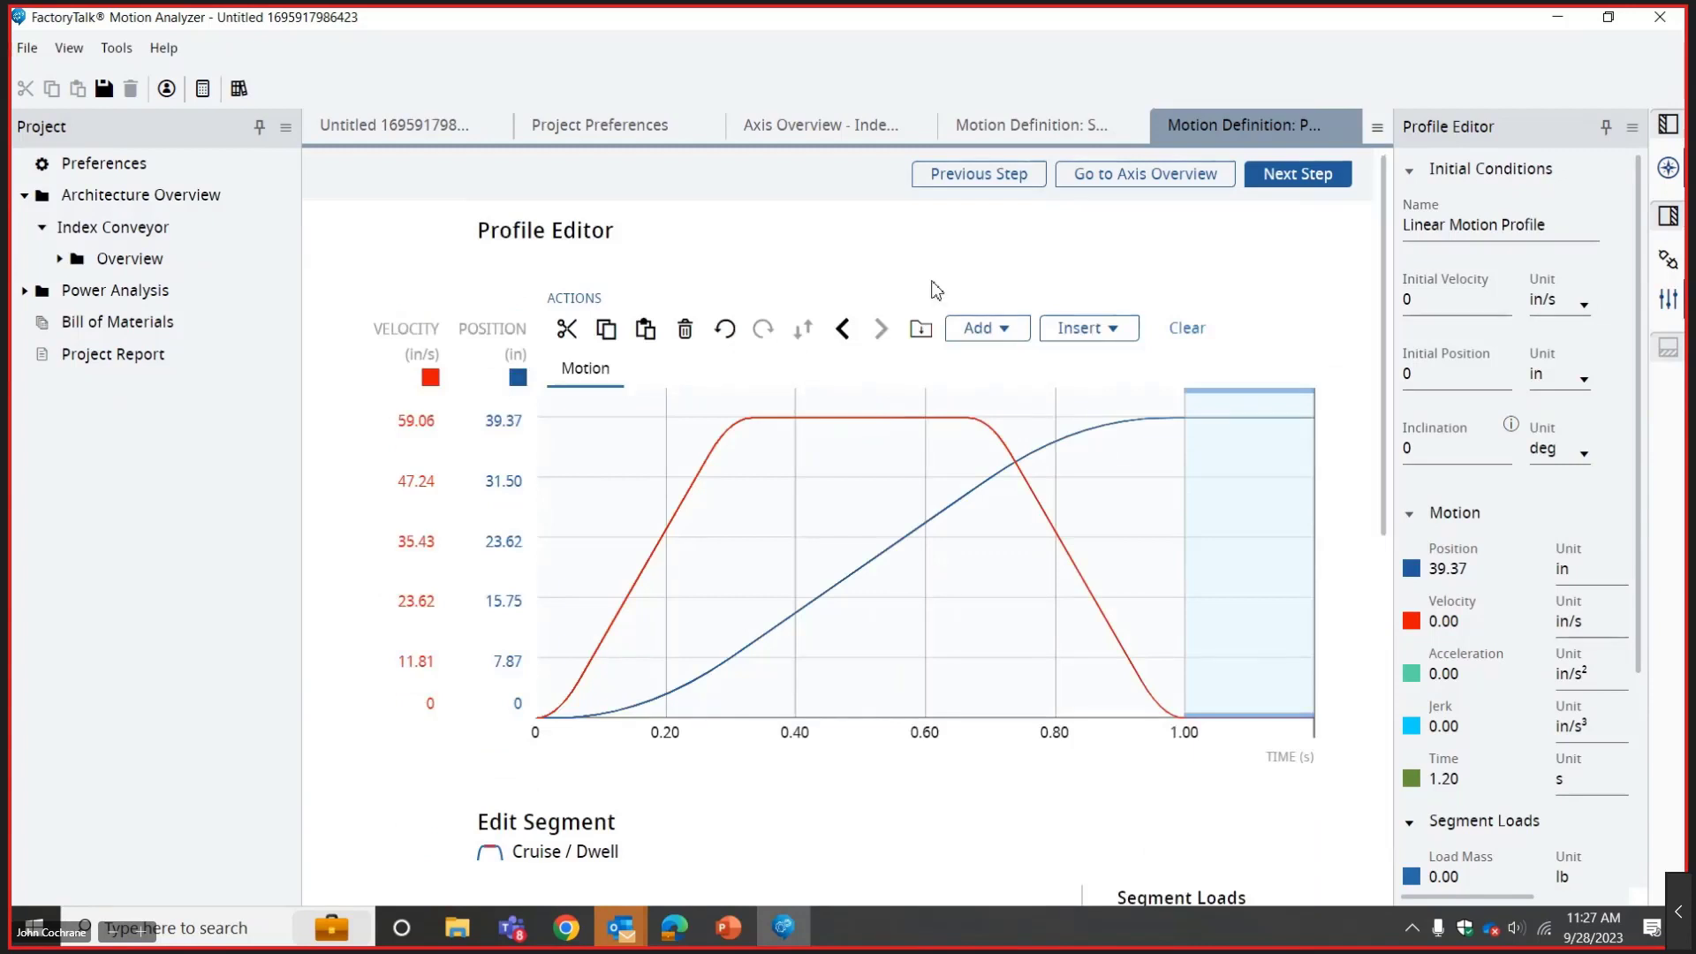
Add a Mass load segment to the linear motion profile and bring up its segment settings.
left_click(1014, 334)
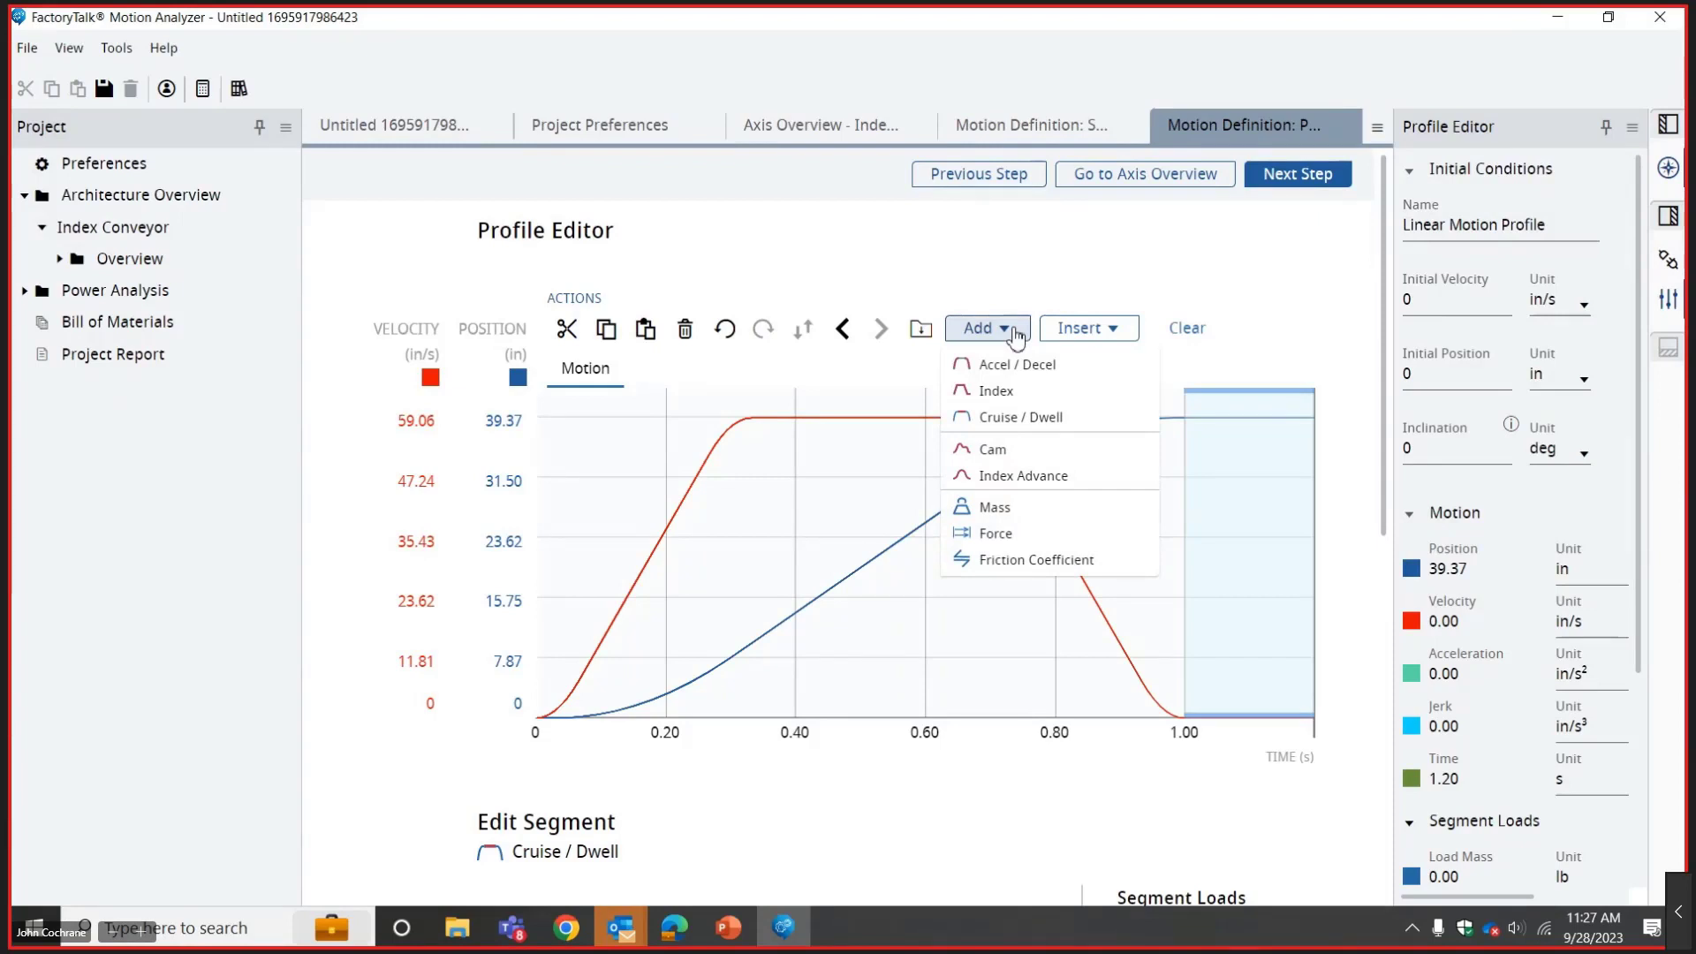
left_click(996, 508)
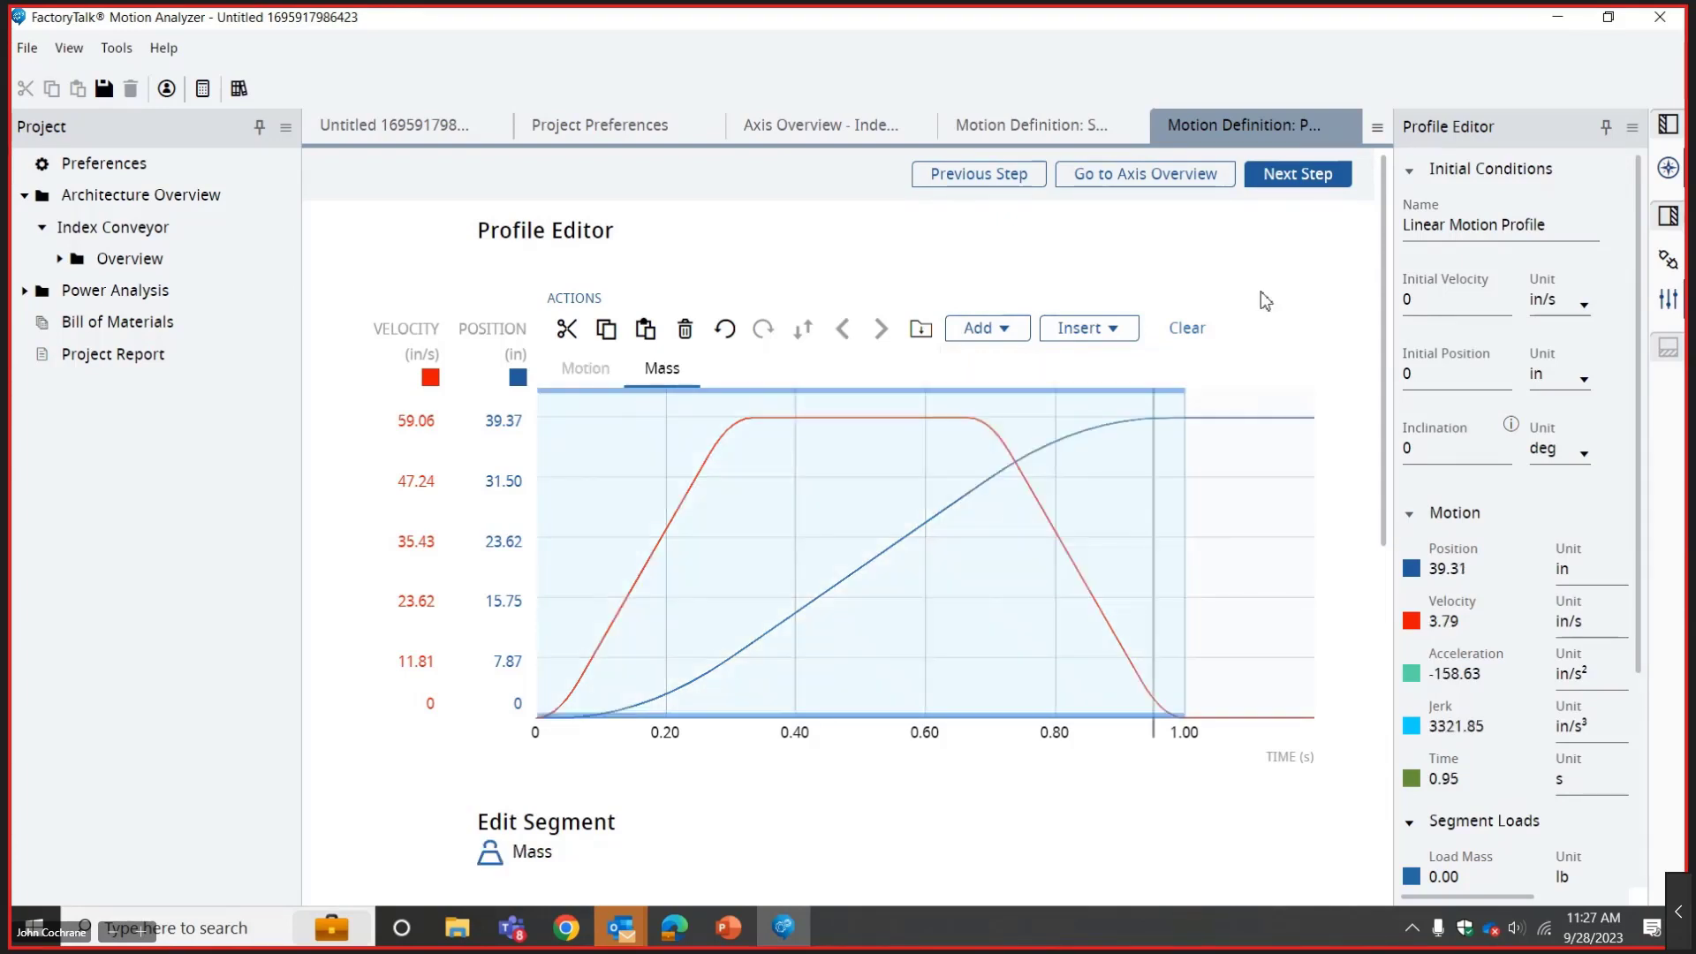
scroll(1367, 367, "down", 3)
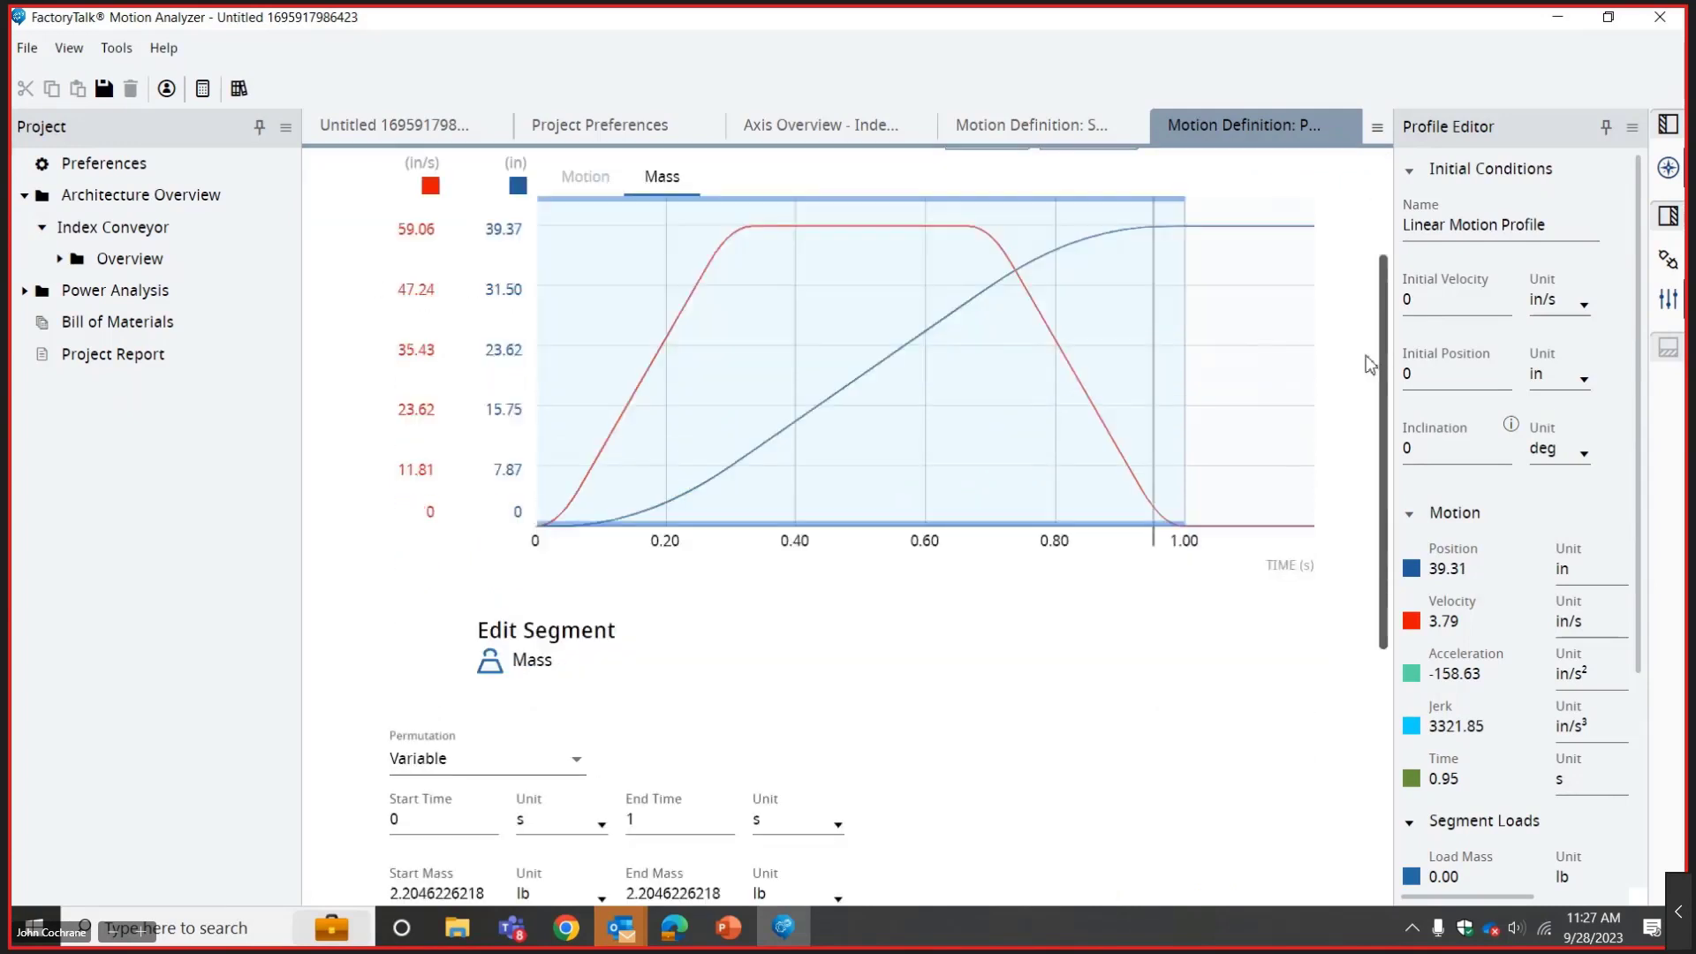
scroll(1364, 364, "down", 2)
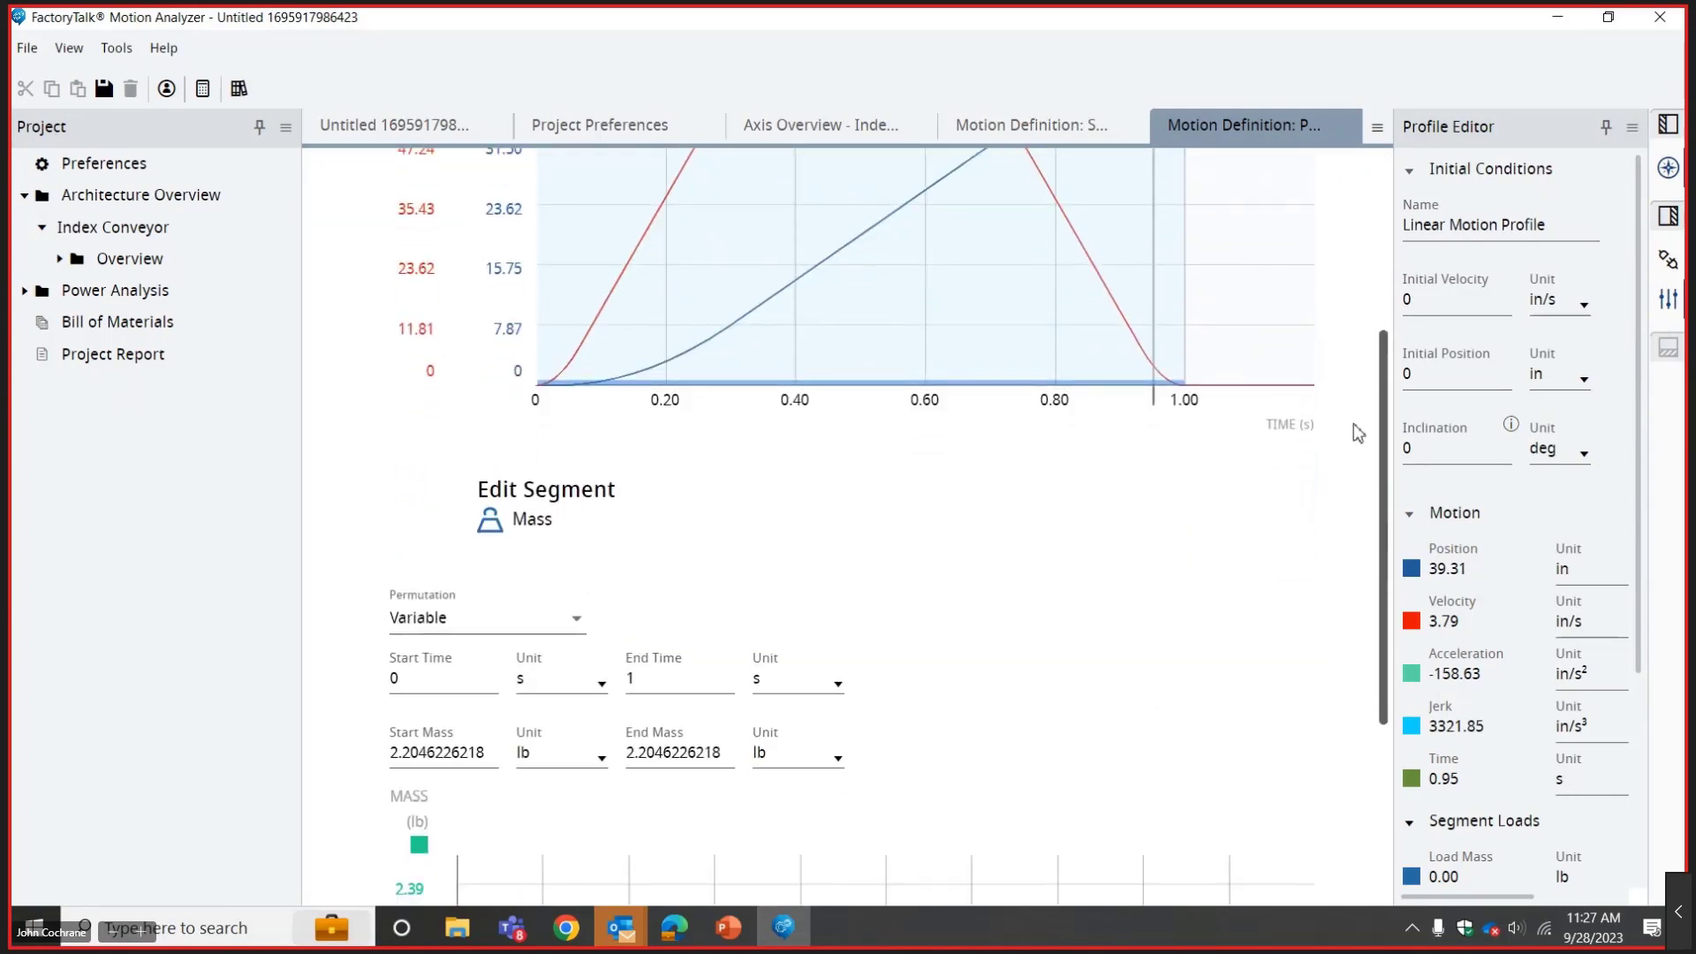
Set the Mass segment's permutation to Constant.
scroll(1354, 433, "down", 1)
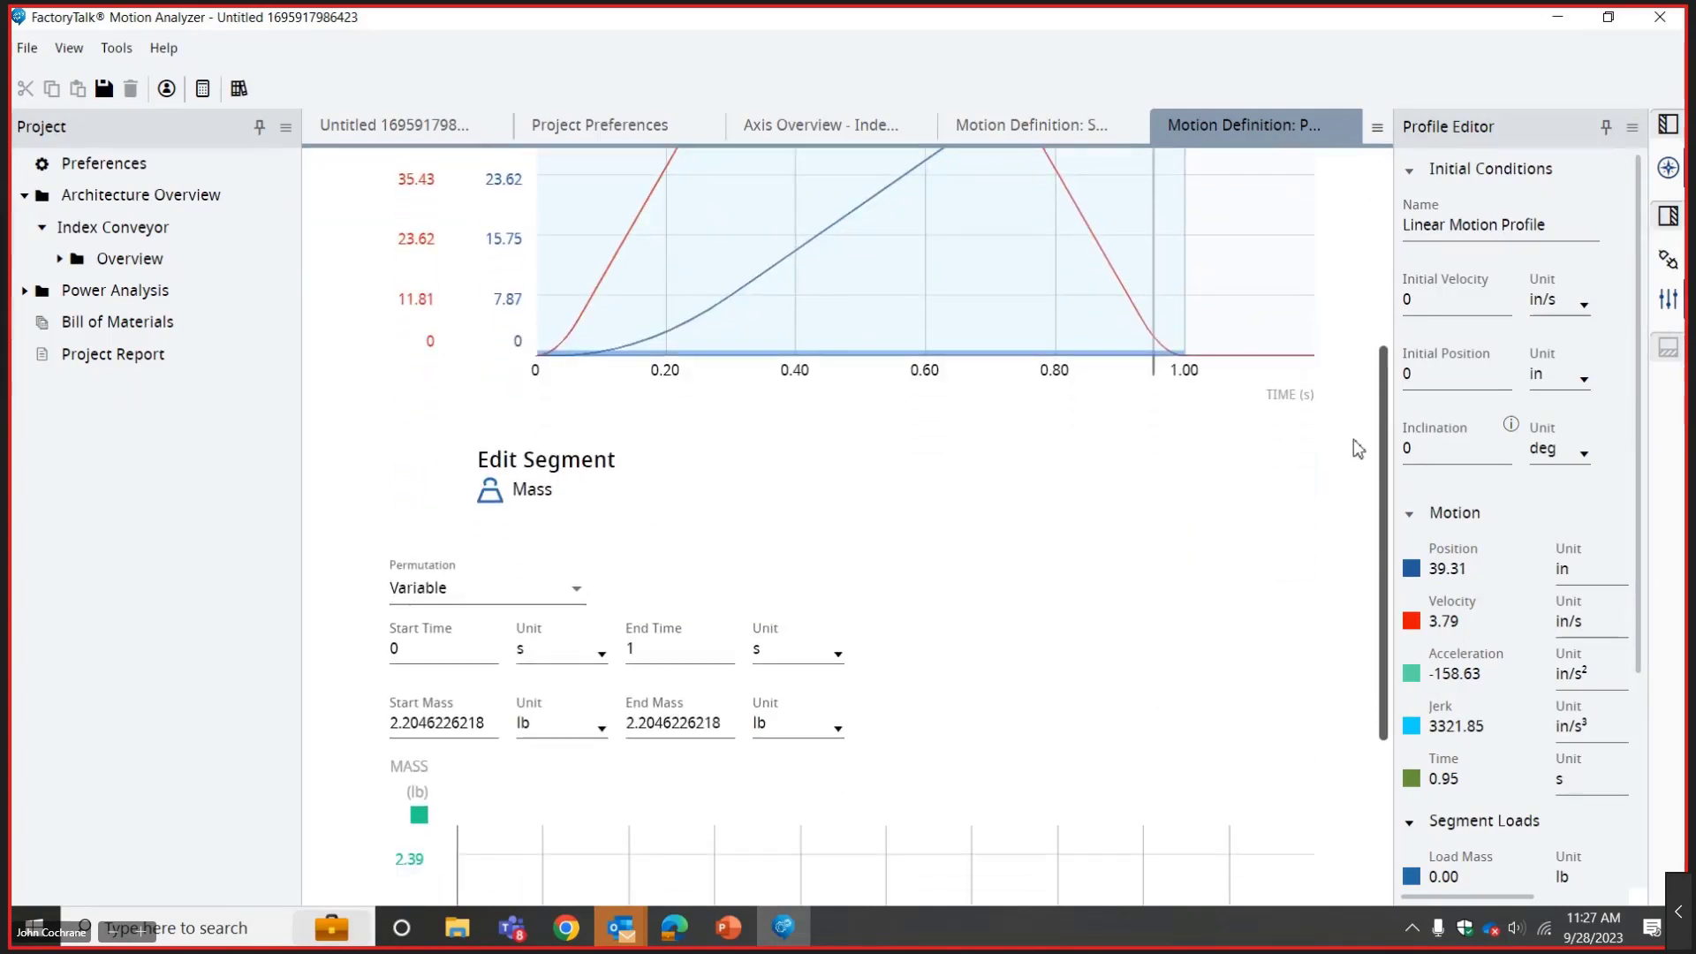
scroll(1354, 441, "down", 1)
scroll(1353, 450, "down", 1)
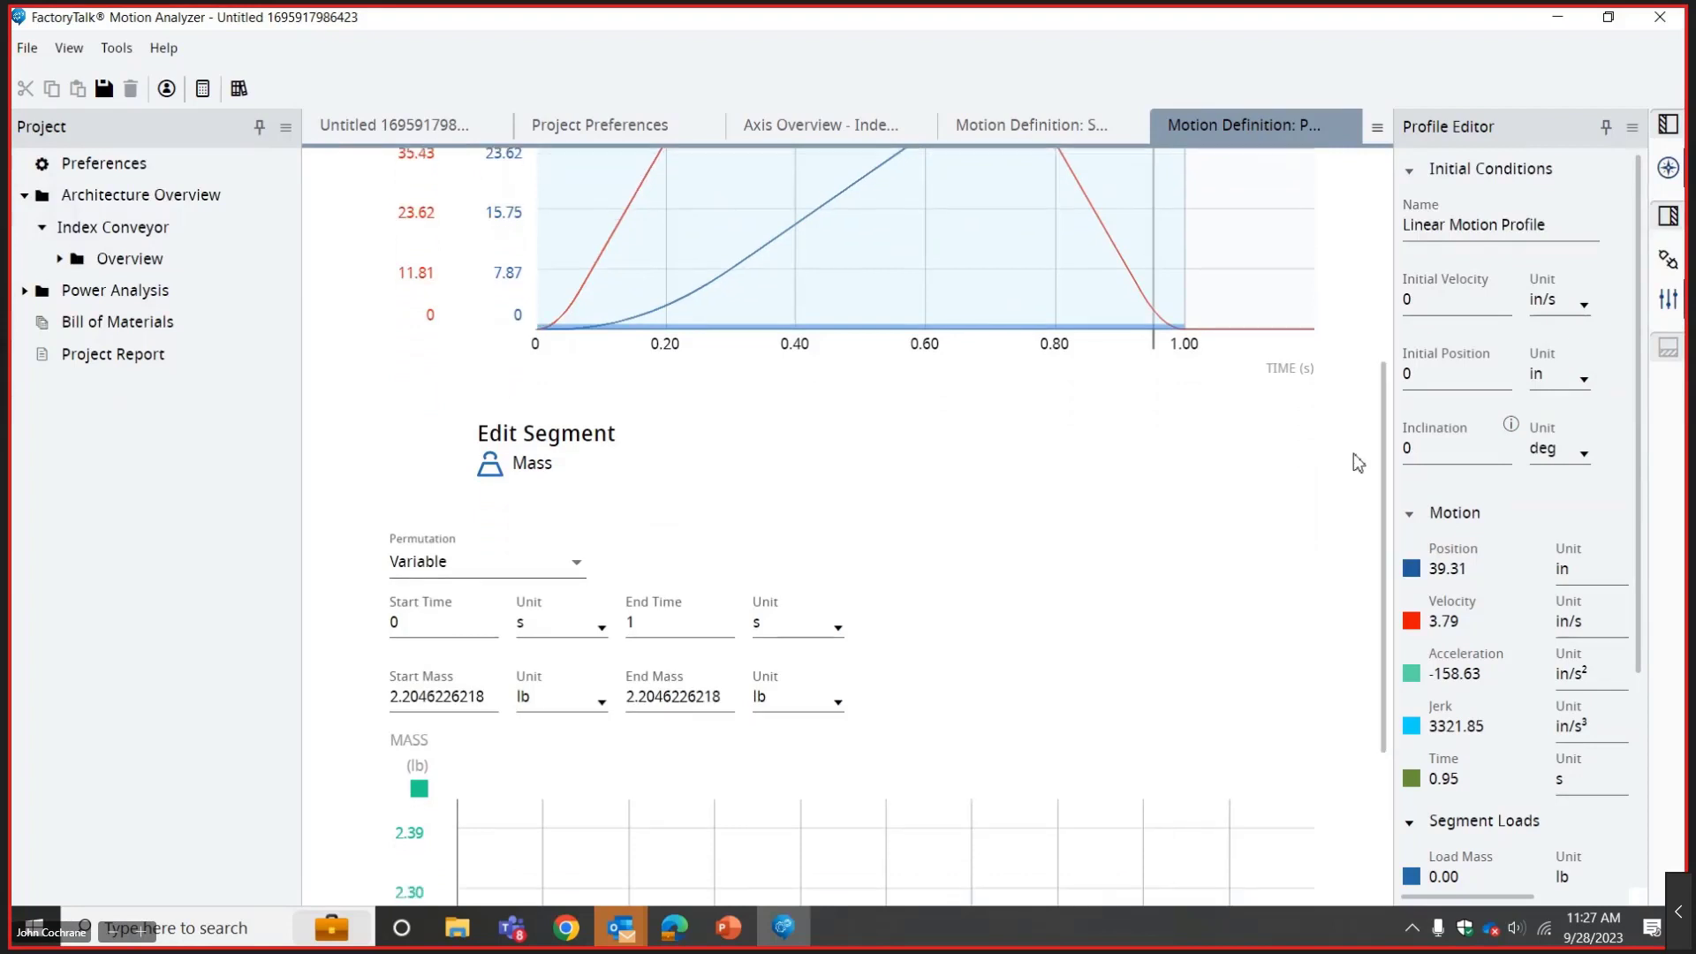
left_click(506, 577)
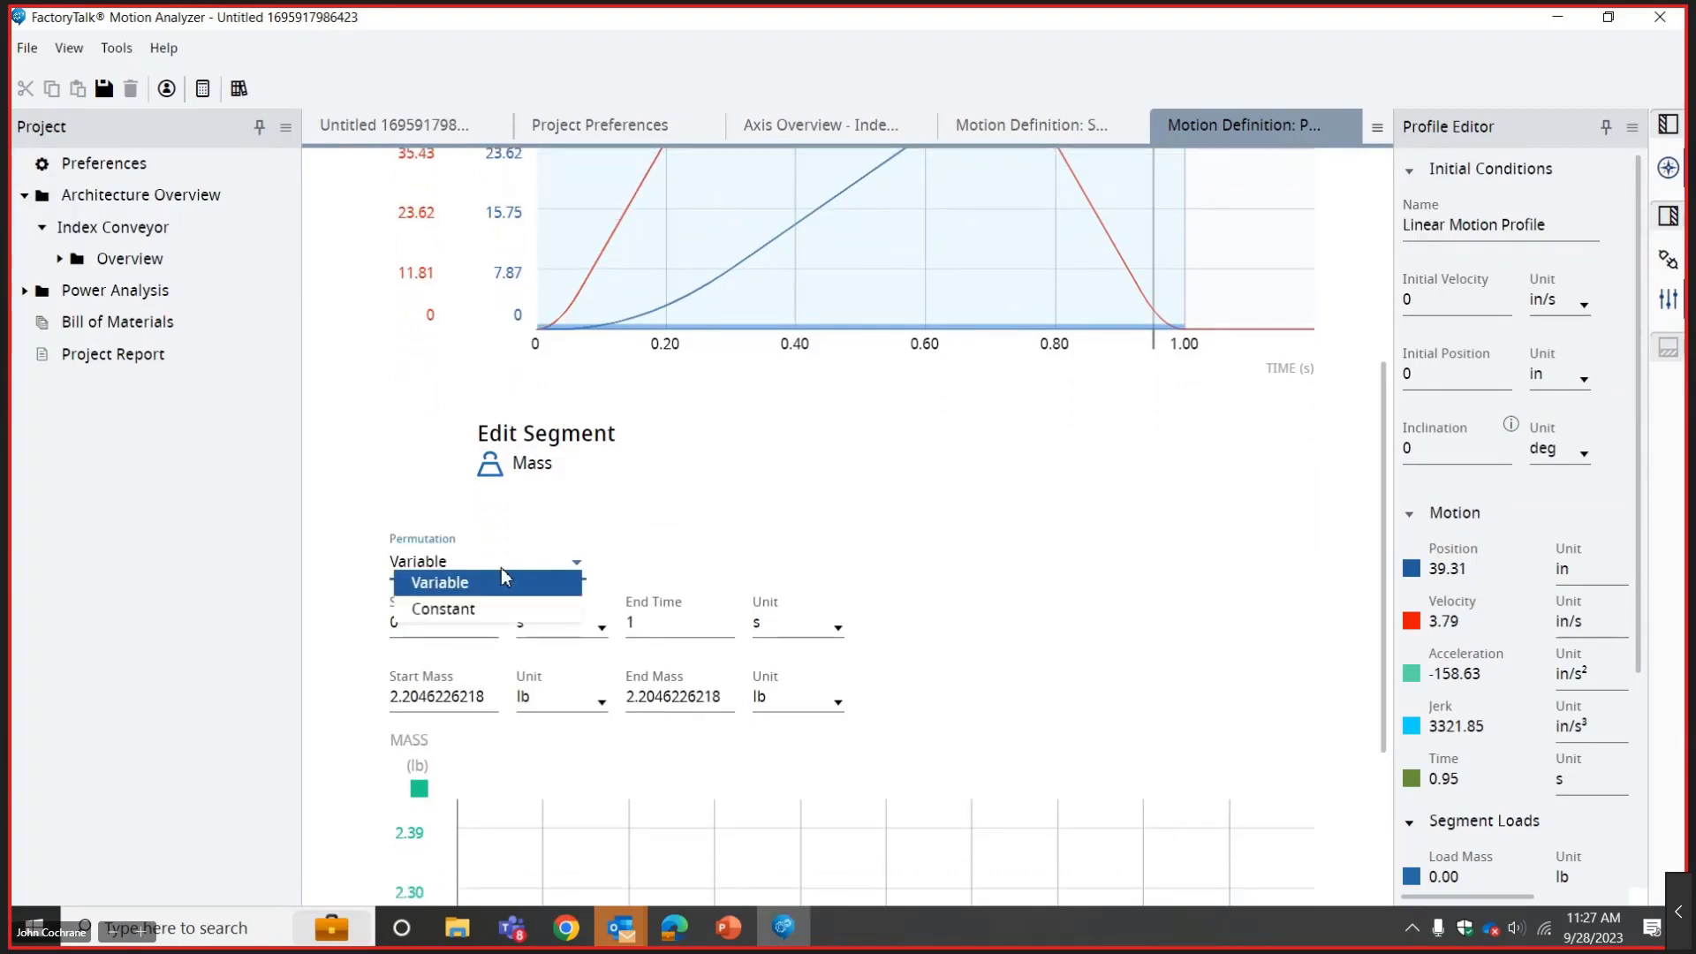
left_click(630, 582)
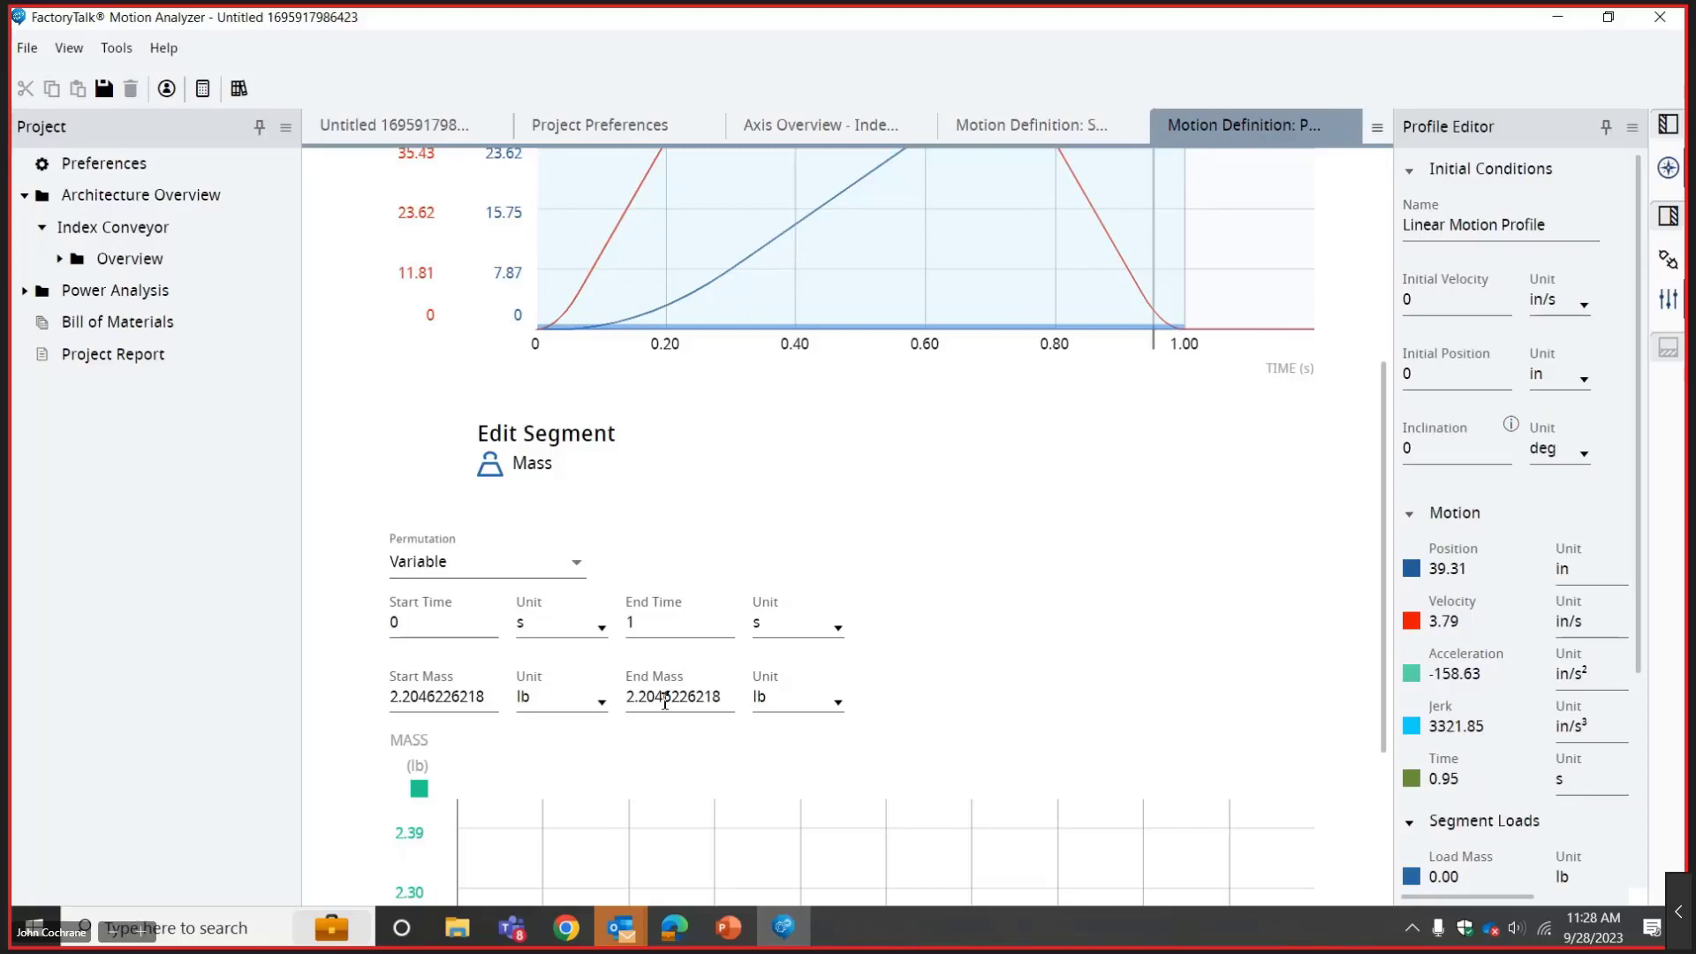
left_click(509, 563)
left_click(484, 610)
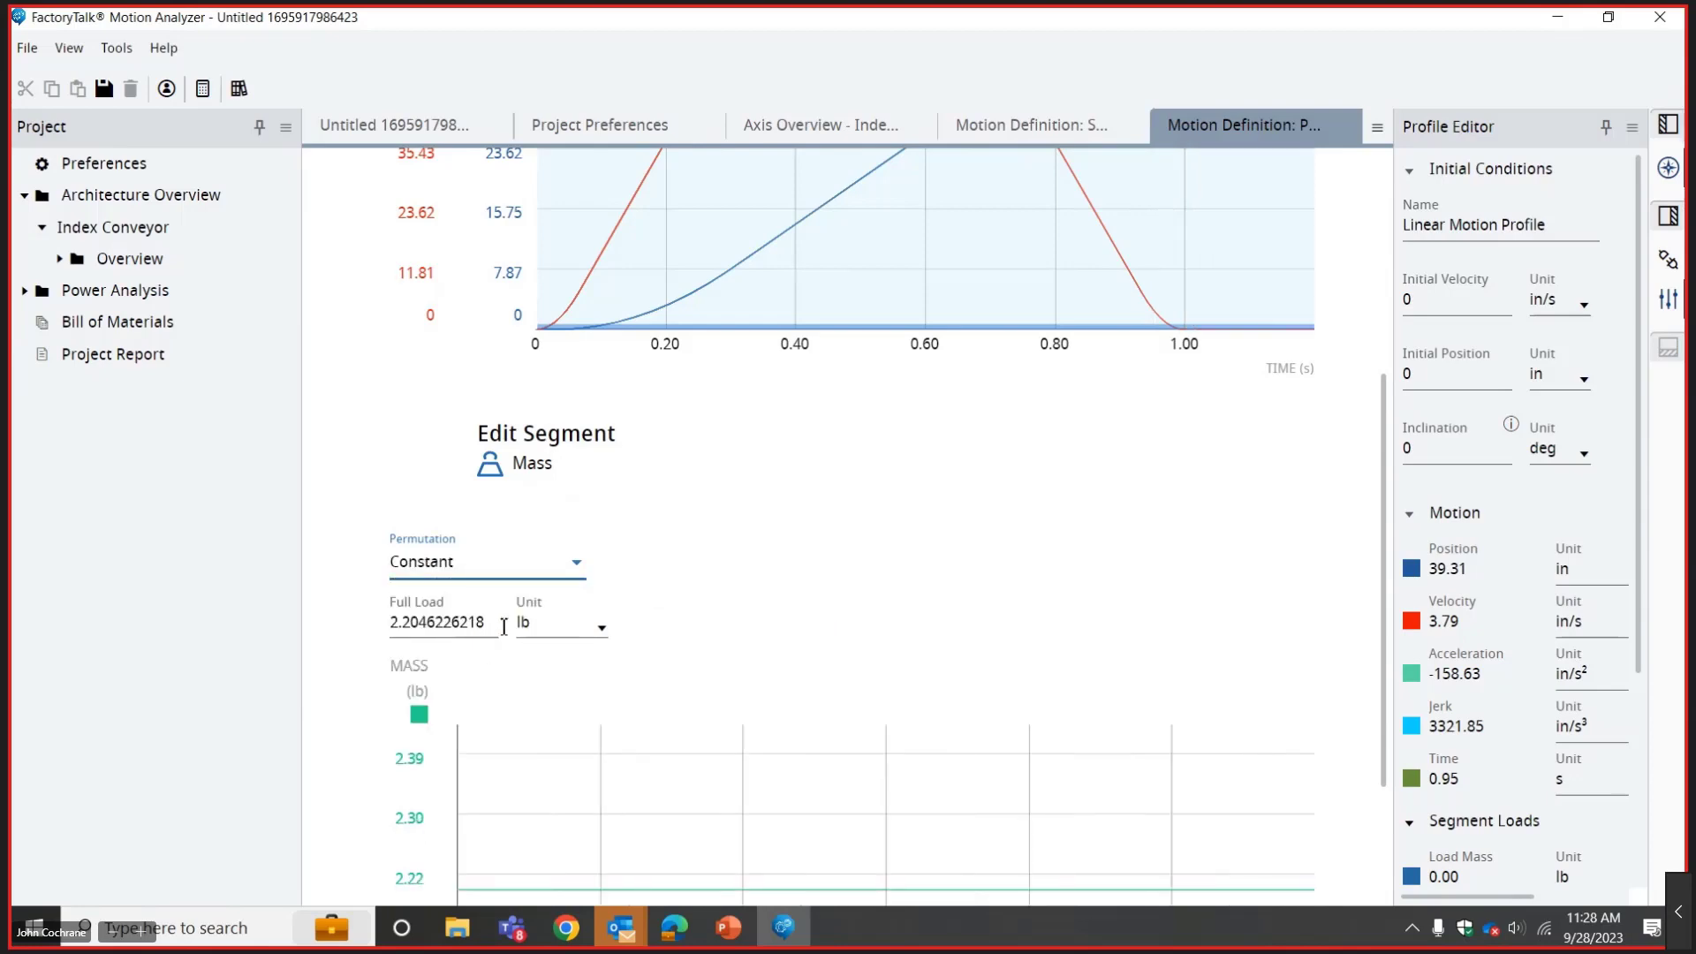
Check the load weight on the indexing conveyor slide in PowerPoint, return to Motion Analyzer and set the Mass segment's full load to 100 lb.
mouse_move(729, 940)
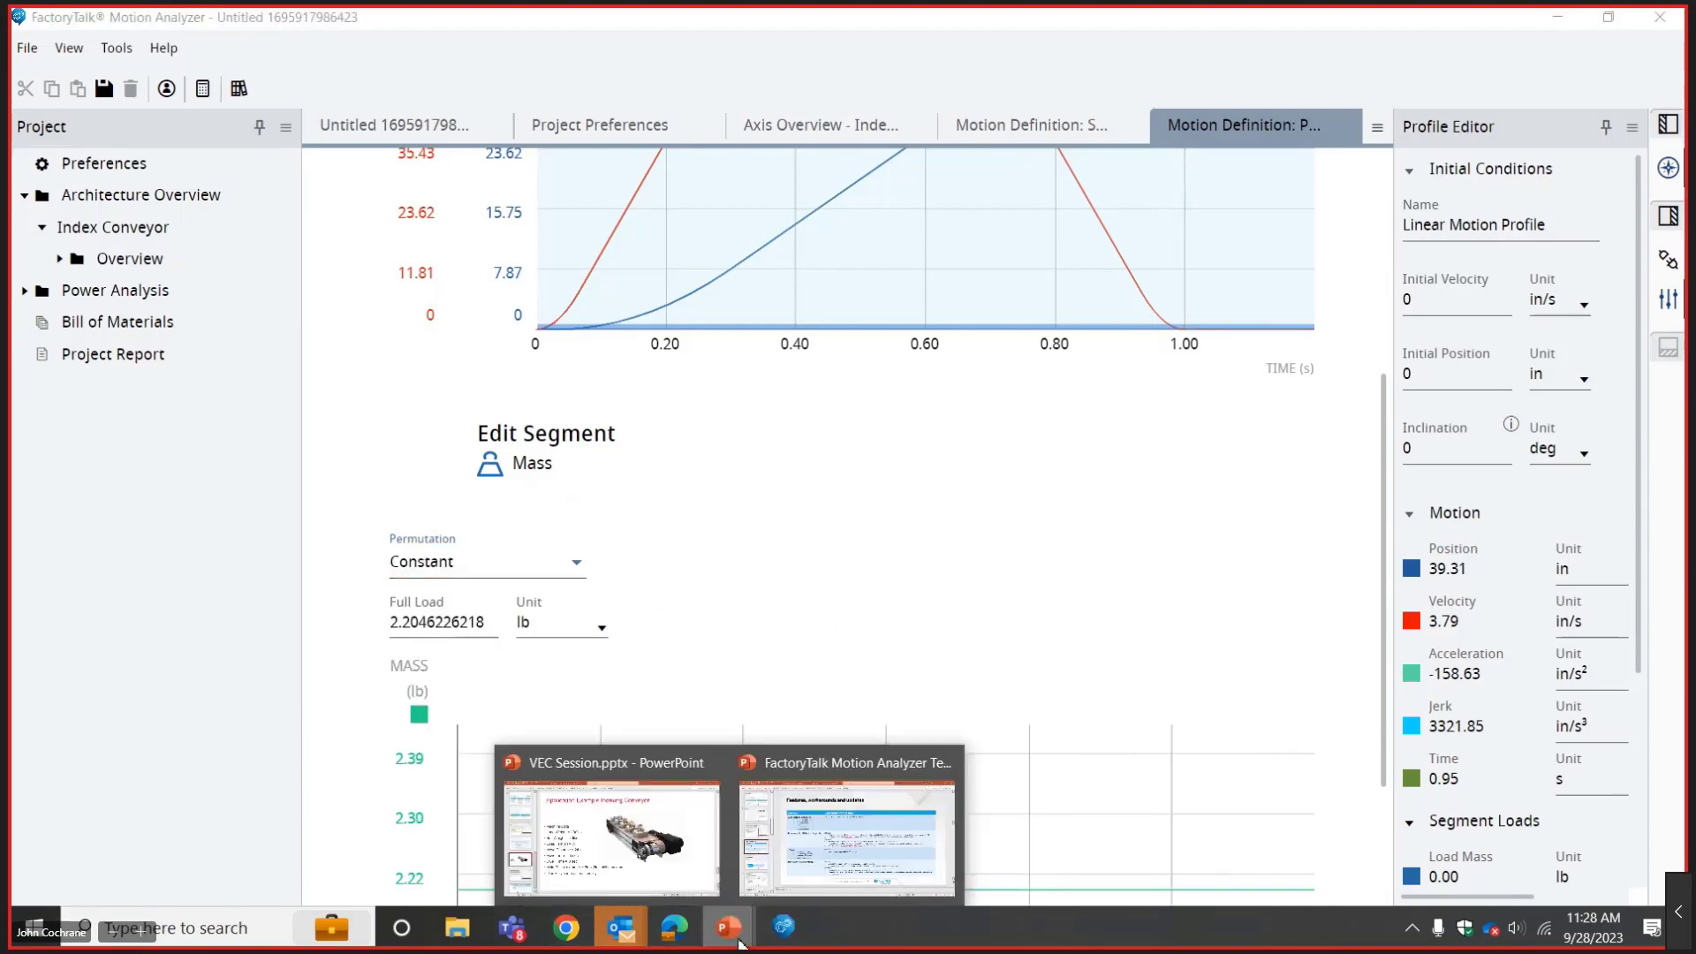
left_click(631, 847)
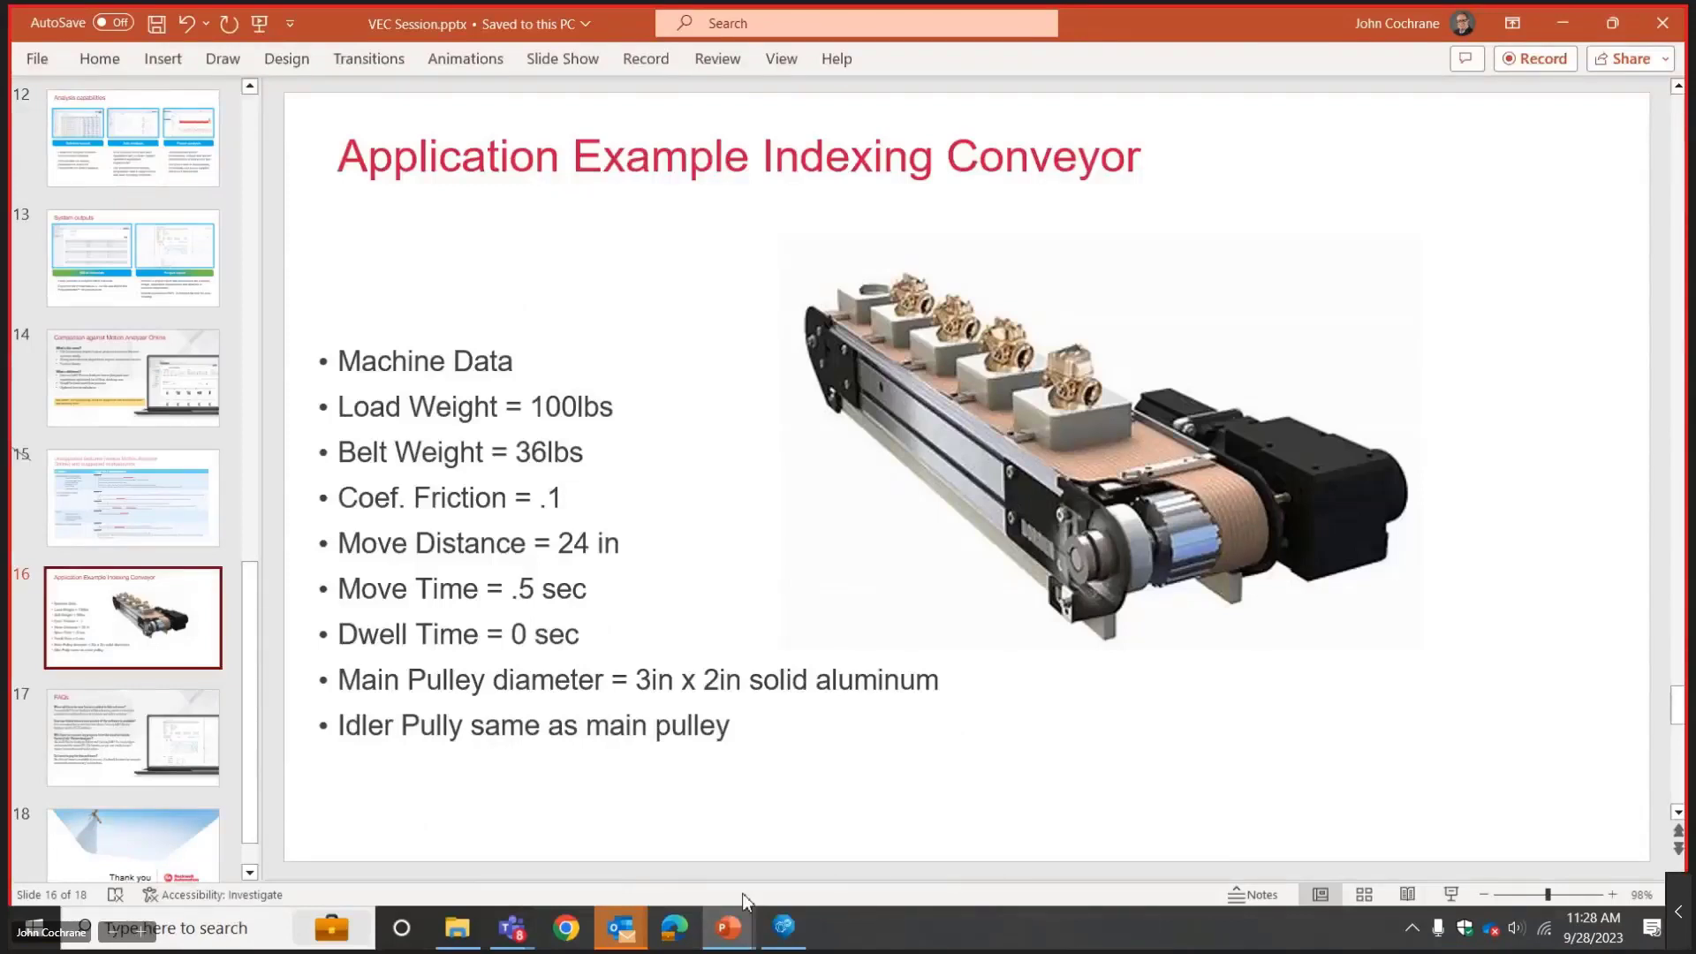
left_click(782, 927)
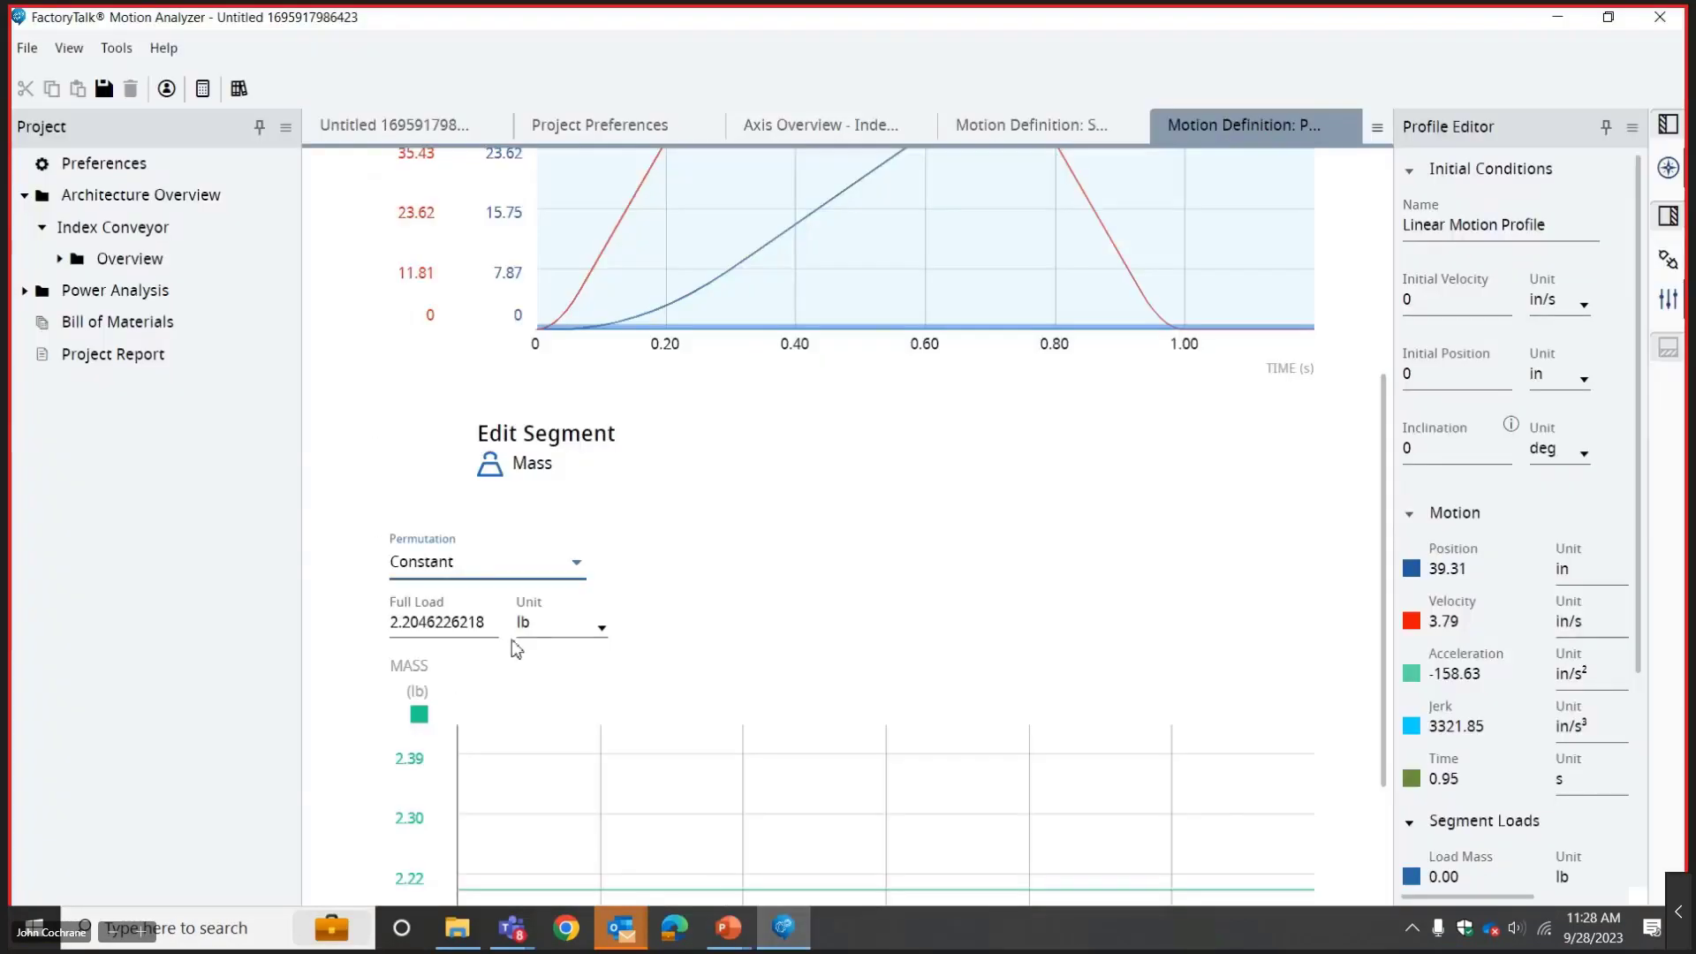
double_click(485, 626)
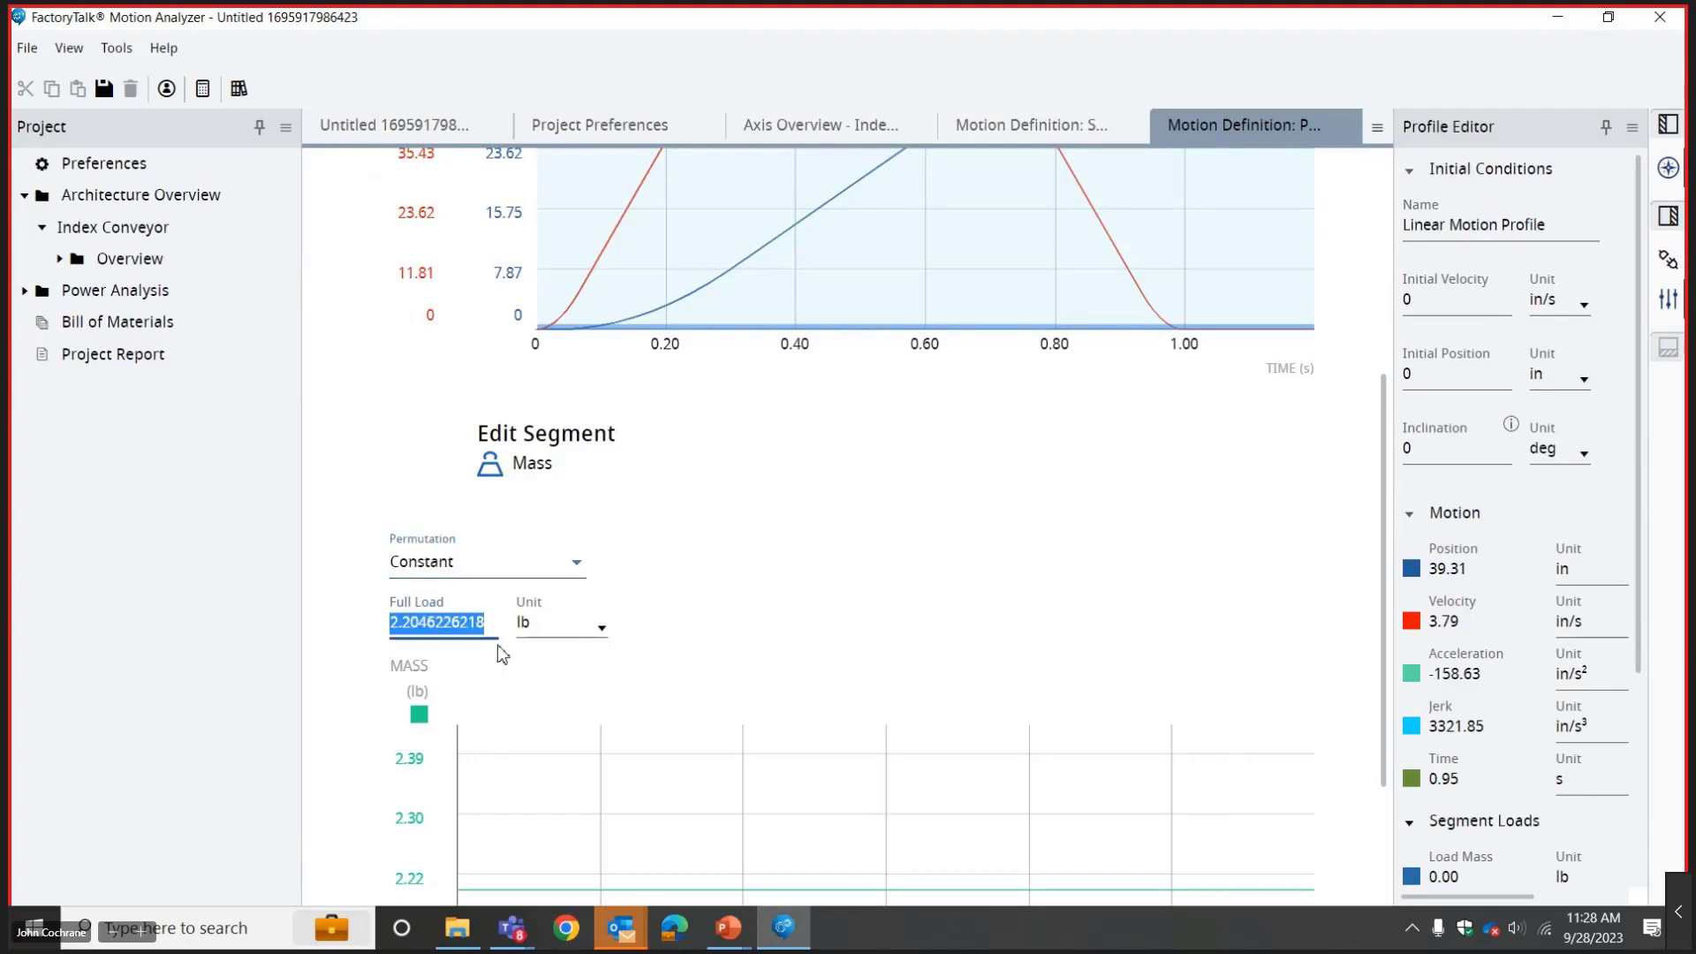
type("100")
key("Tab")
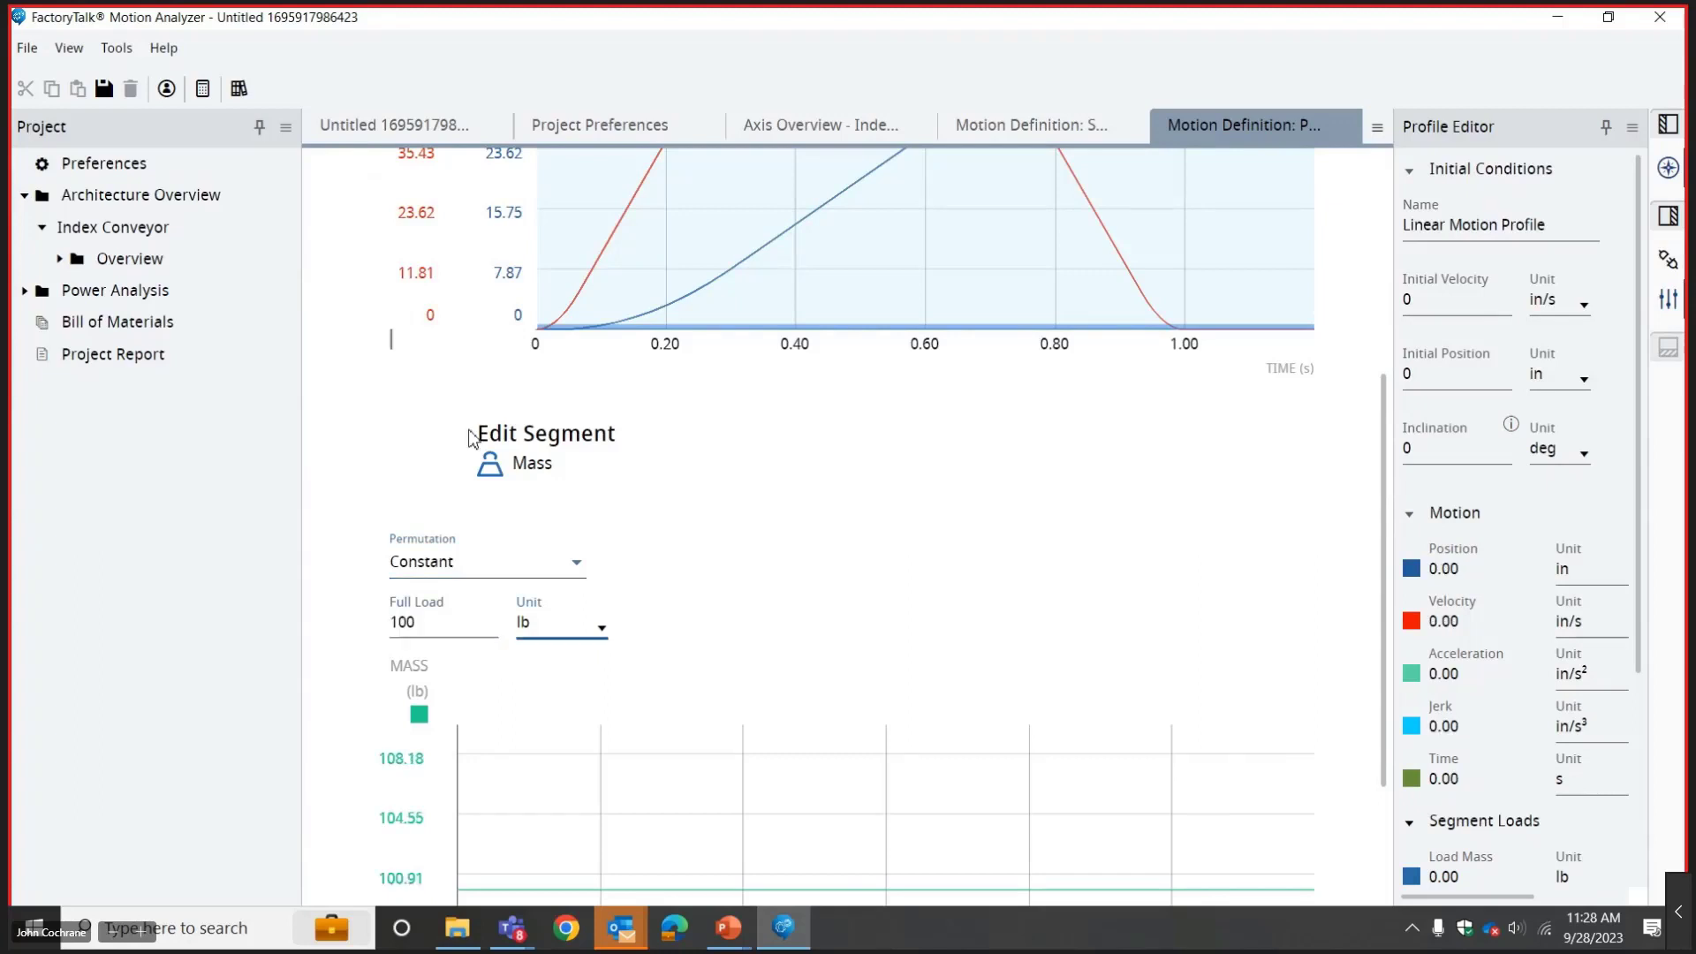
Switch the Mass segment's full load unit to kg and back to lb.
left_click(569, 629)
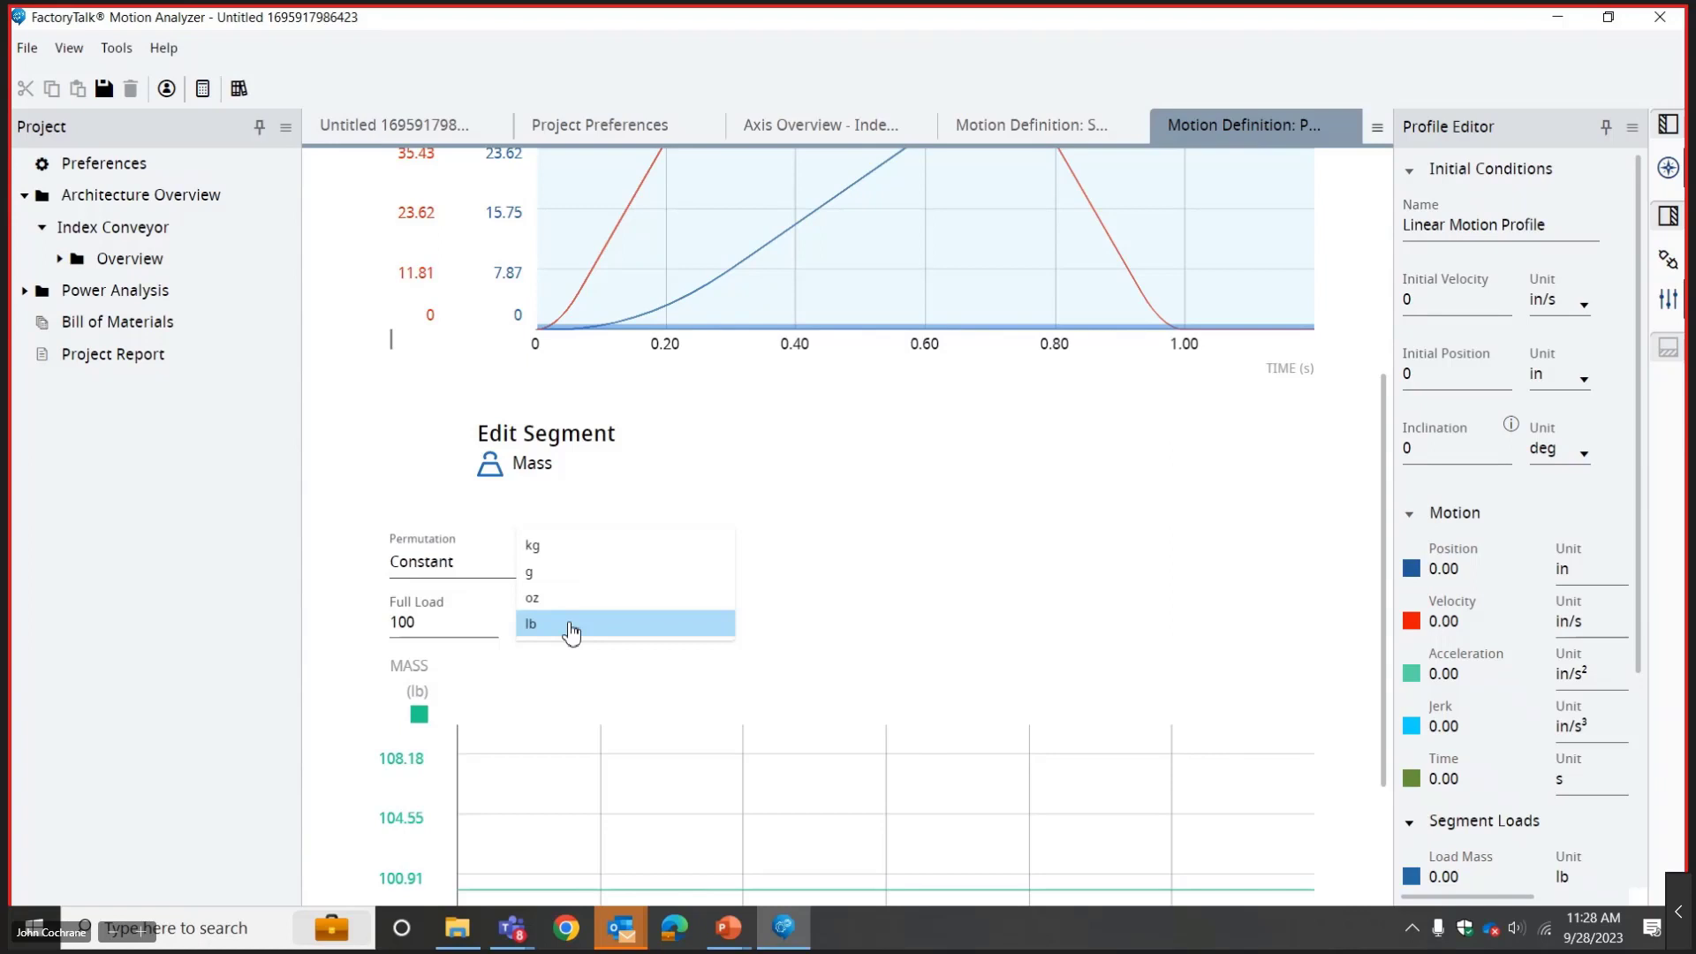
left_click(572, 547)
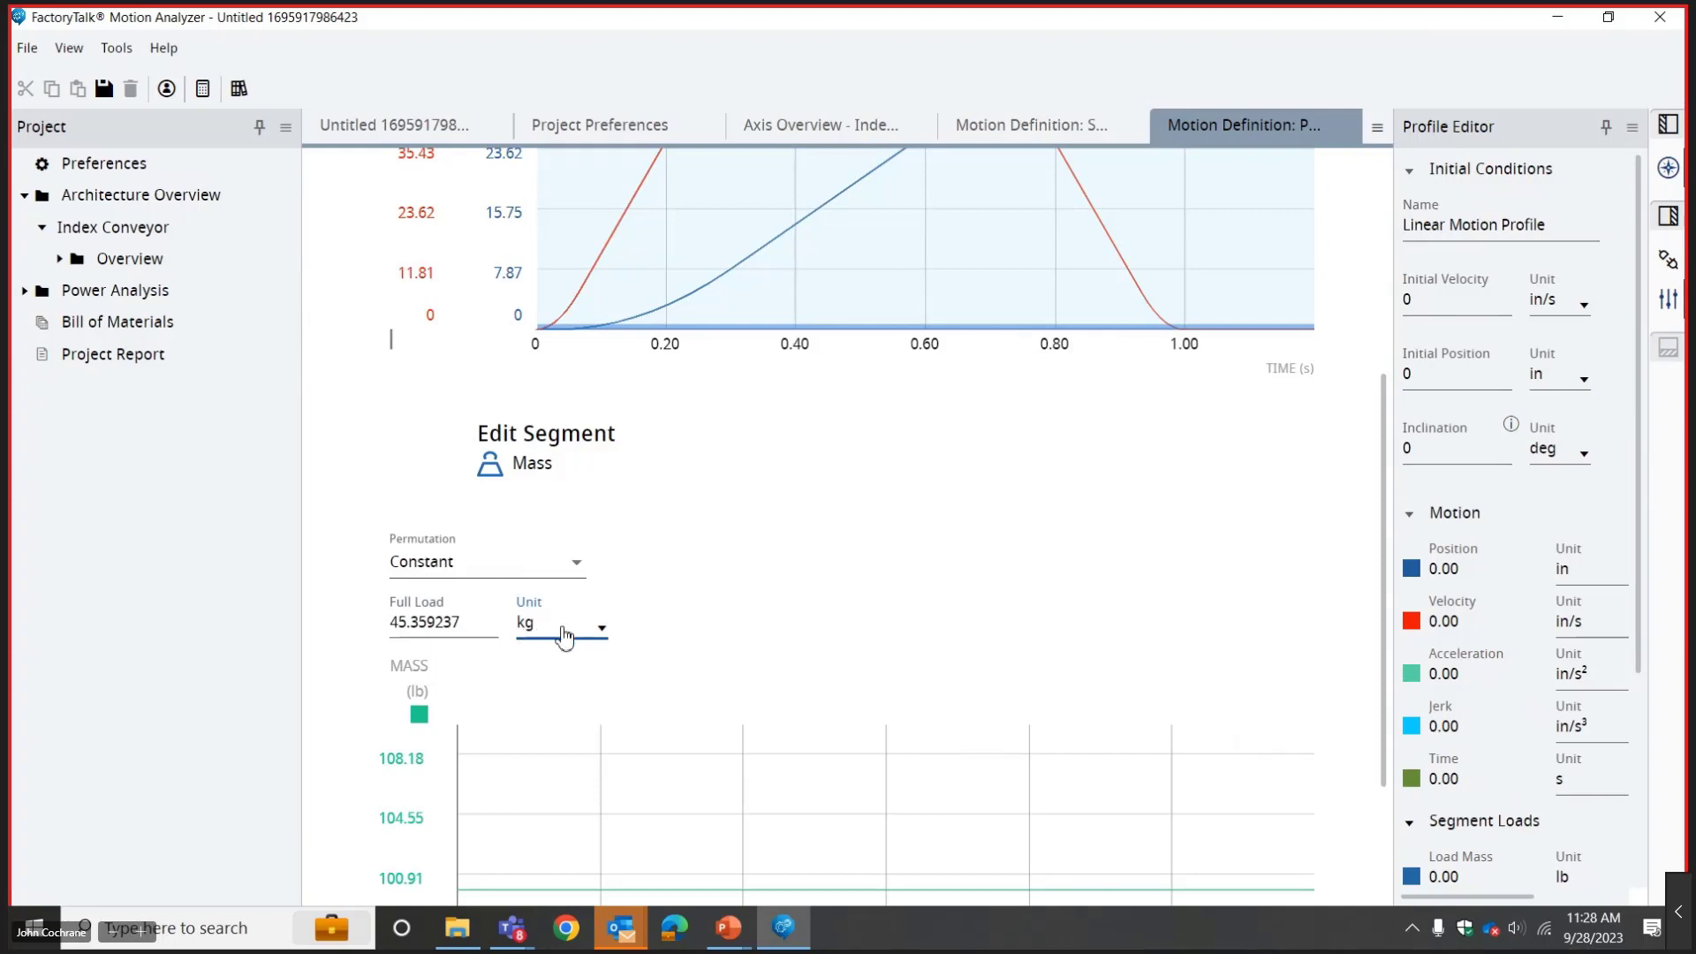
left_click(563, 636)
left_click(554, 705)
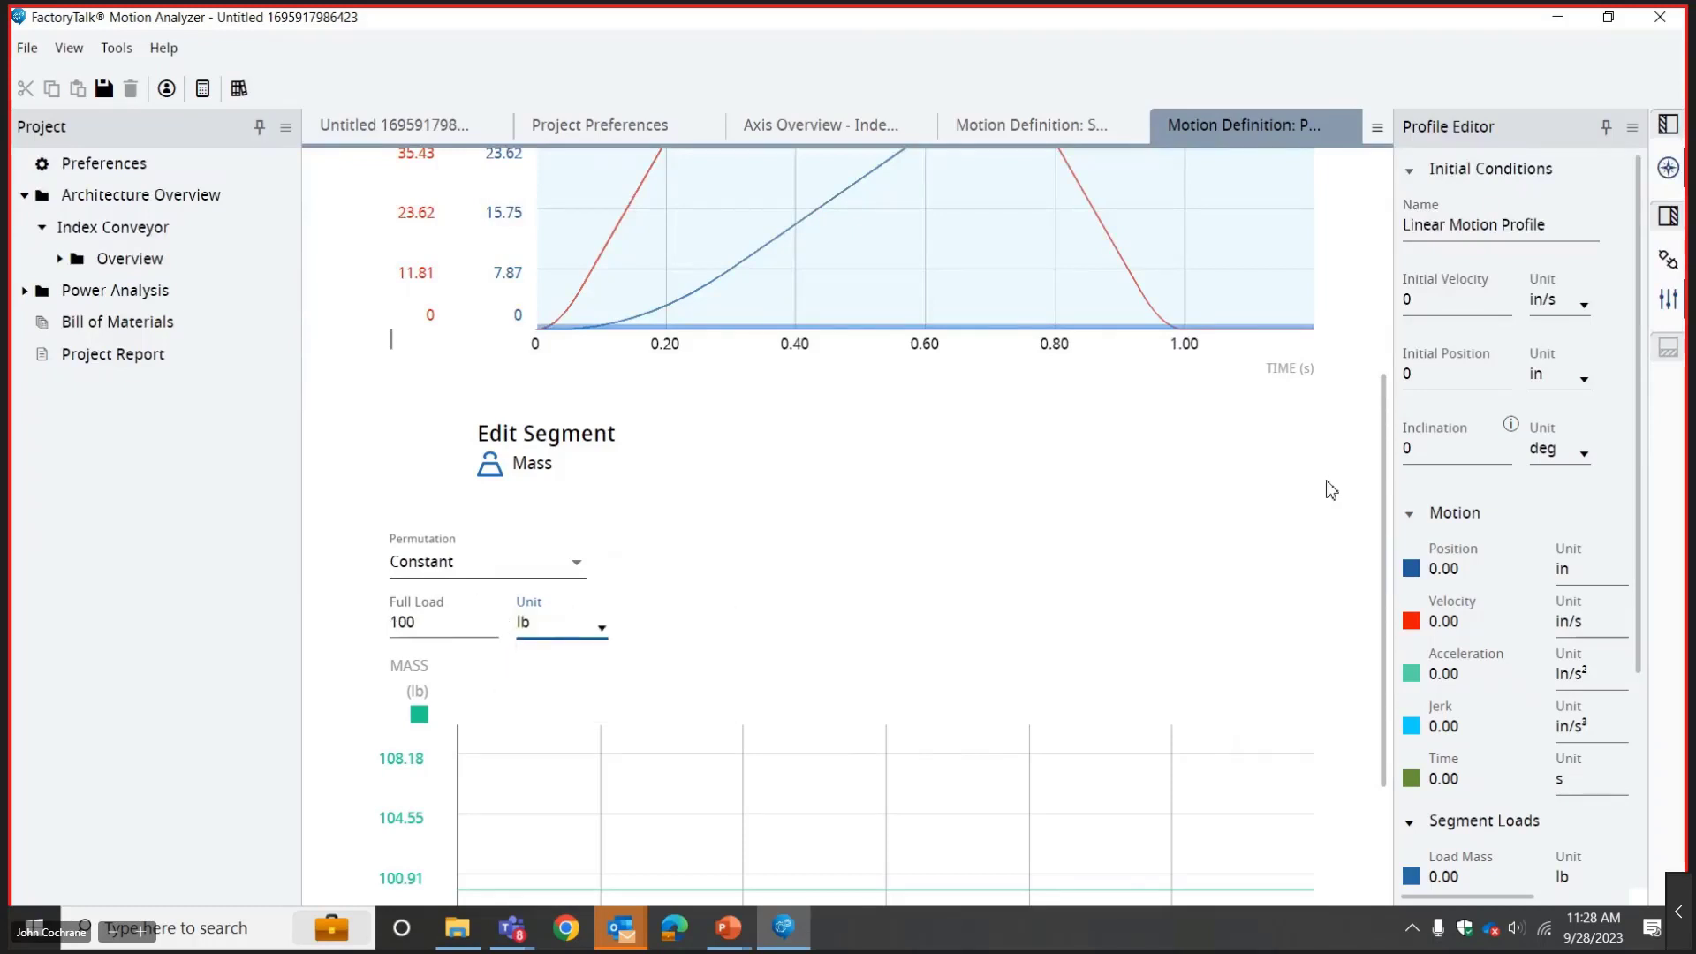
Add a Friction Coefficient segment to the linear motion profile.
left_click_drag(1376, 530, 1386, 378)
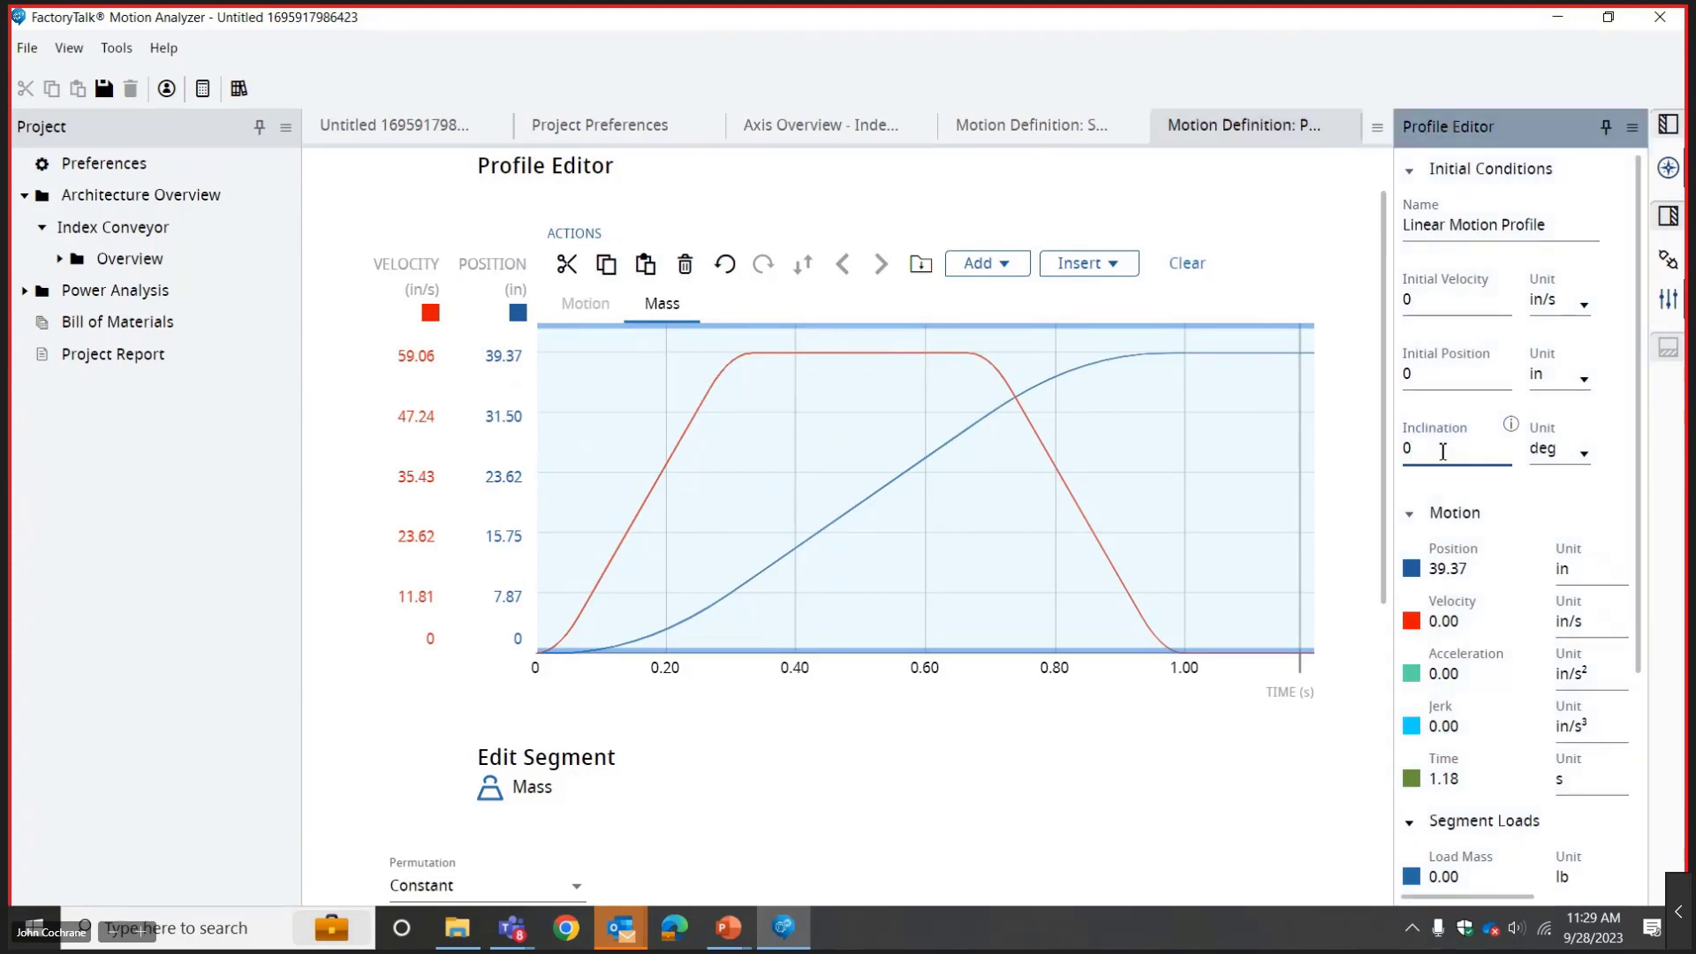
left_click(1318, 288)
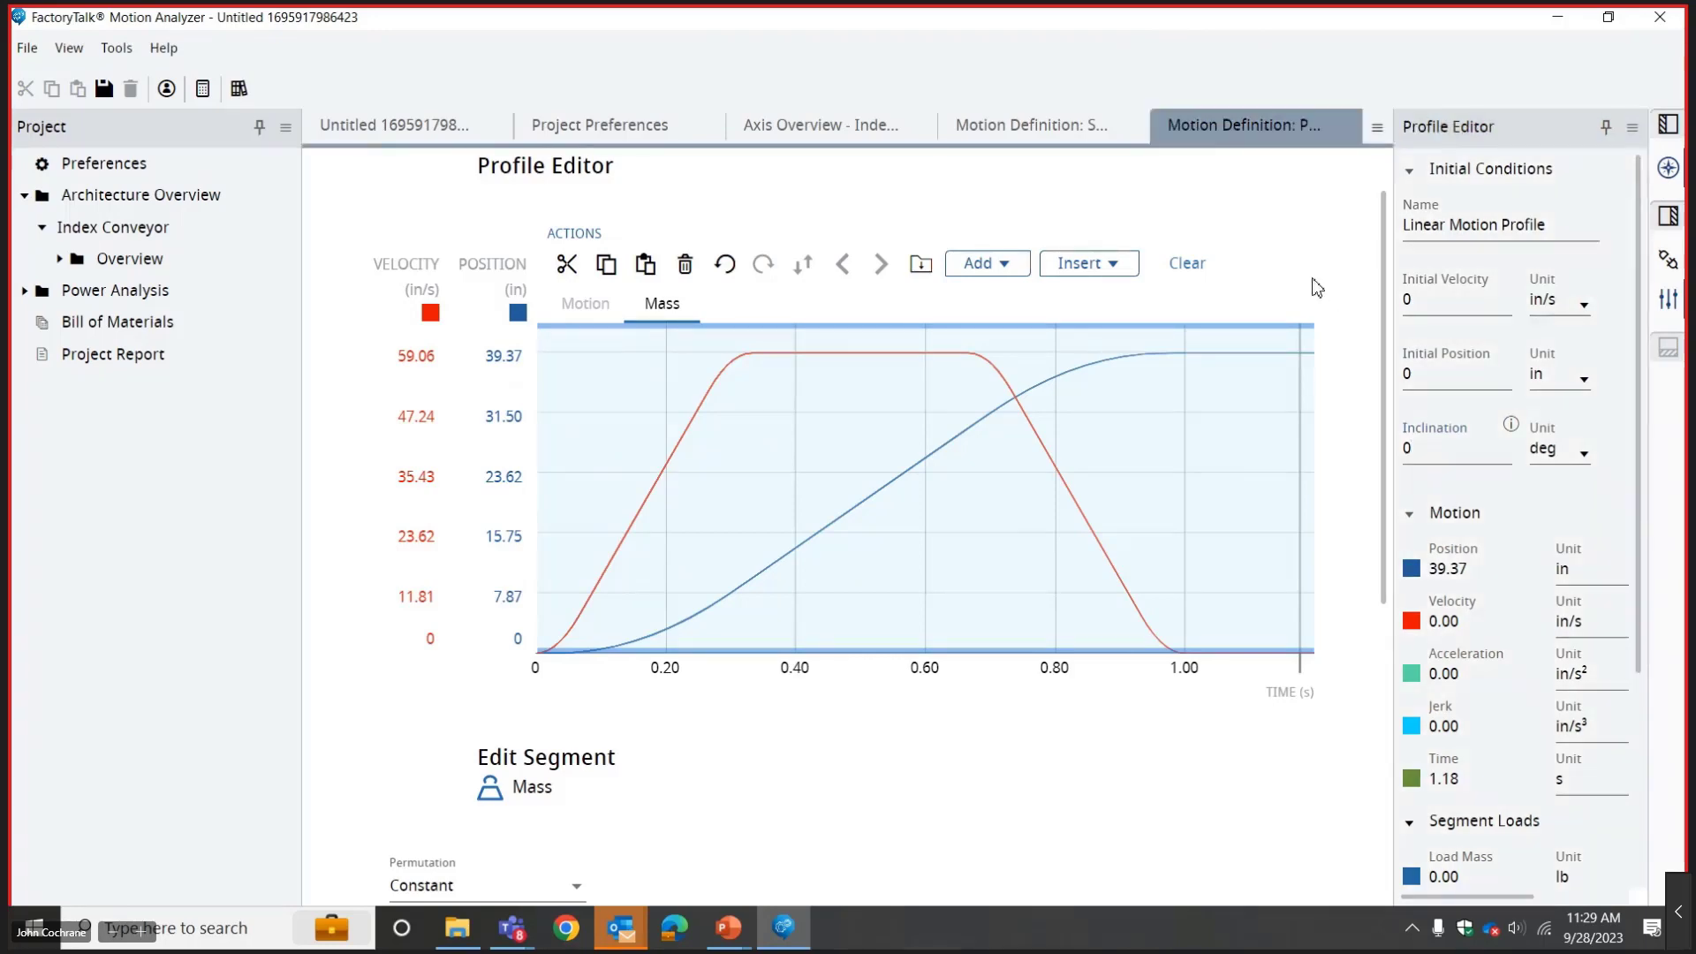
left_click_drag(1383, 399, 1364, 343)
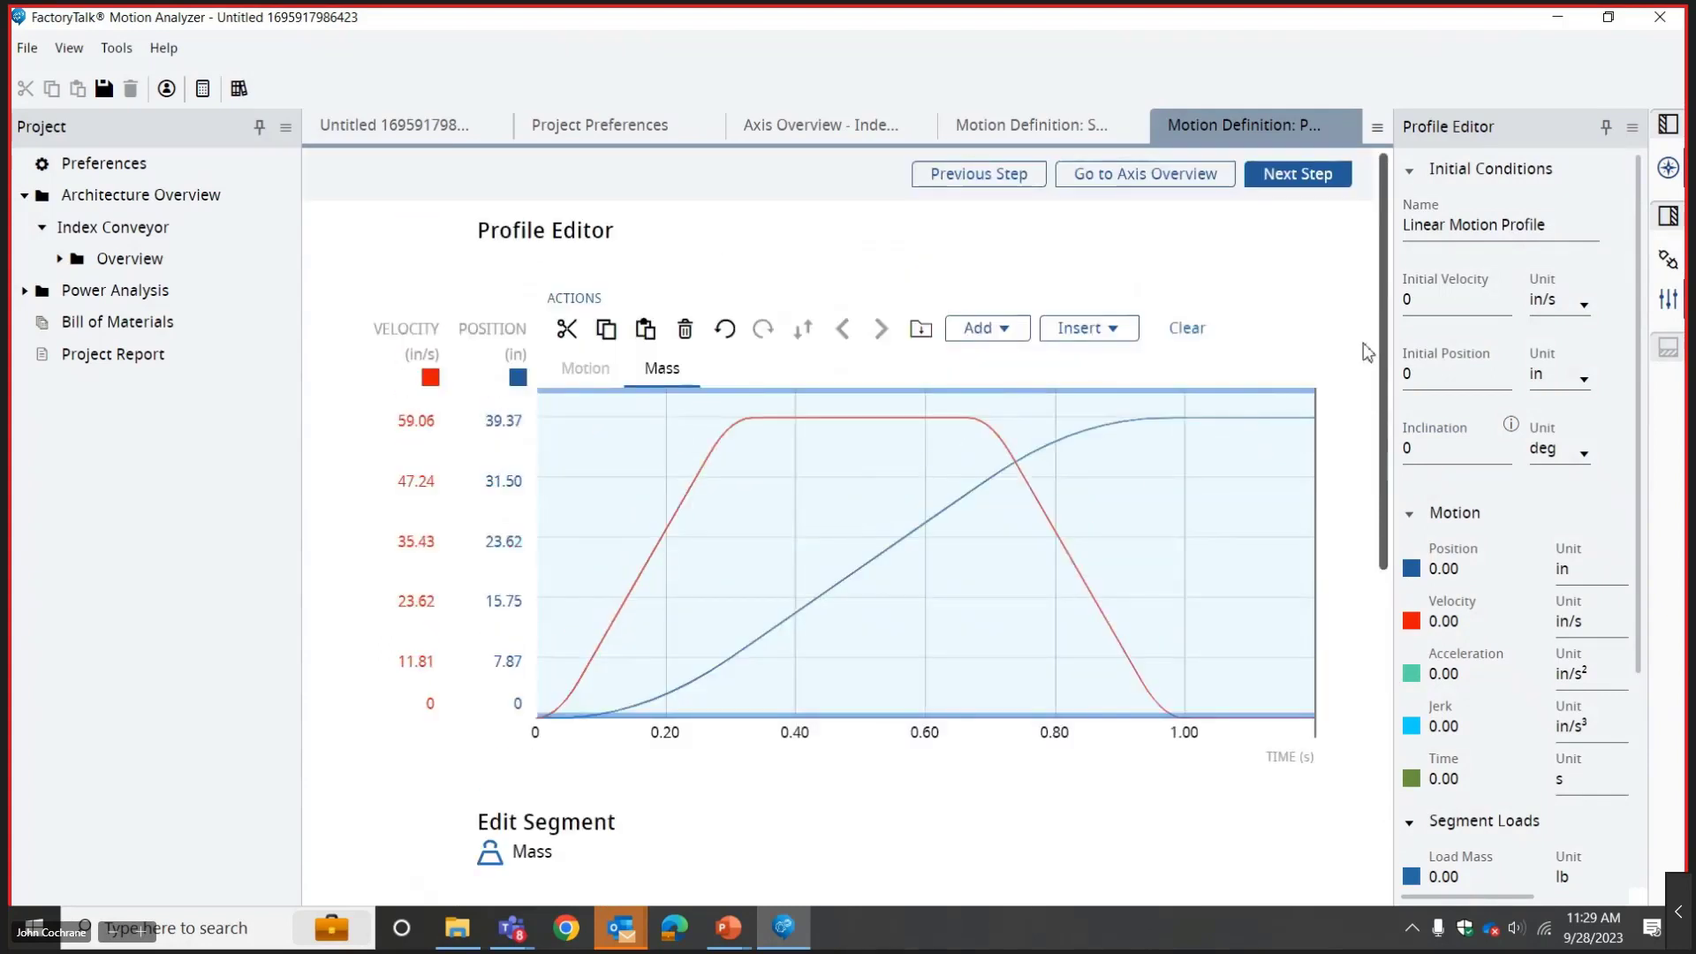
left_click(981, 329)
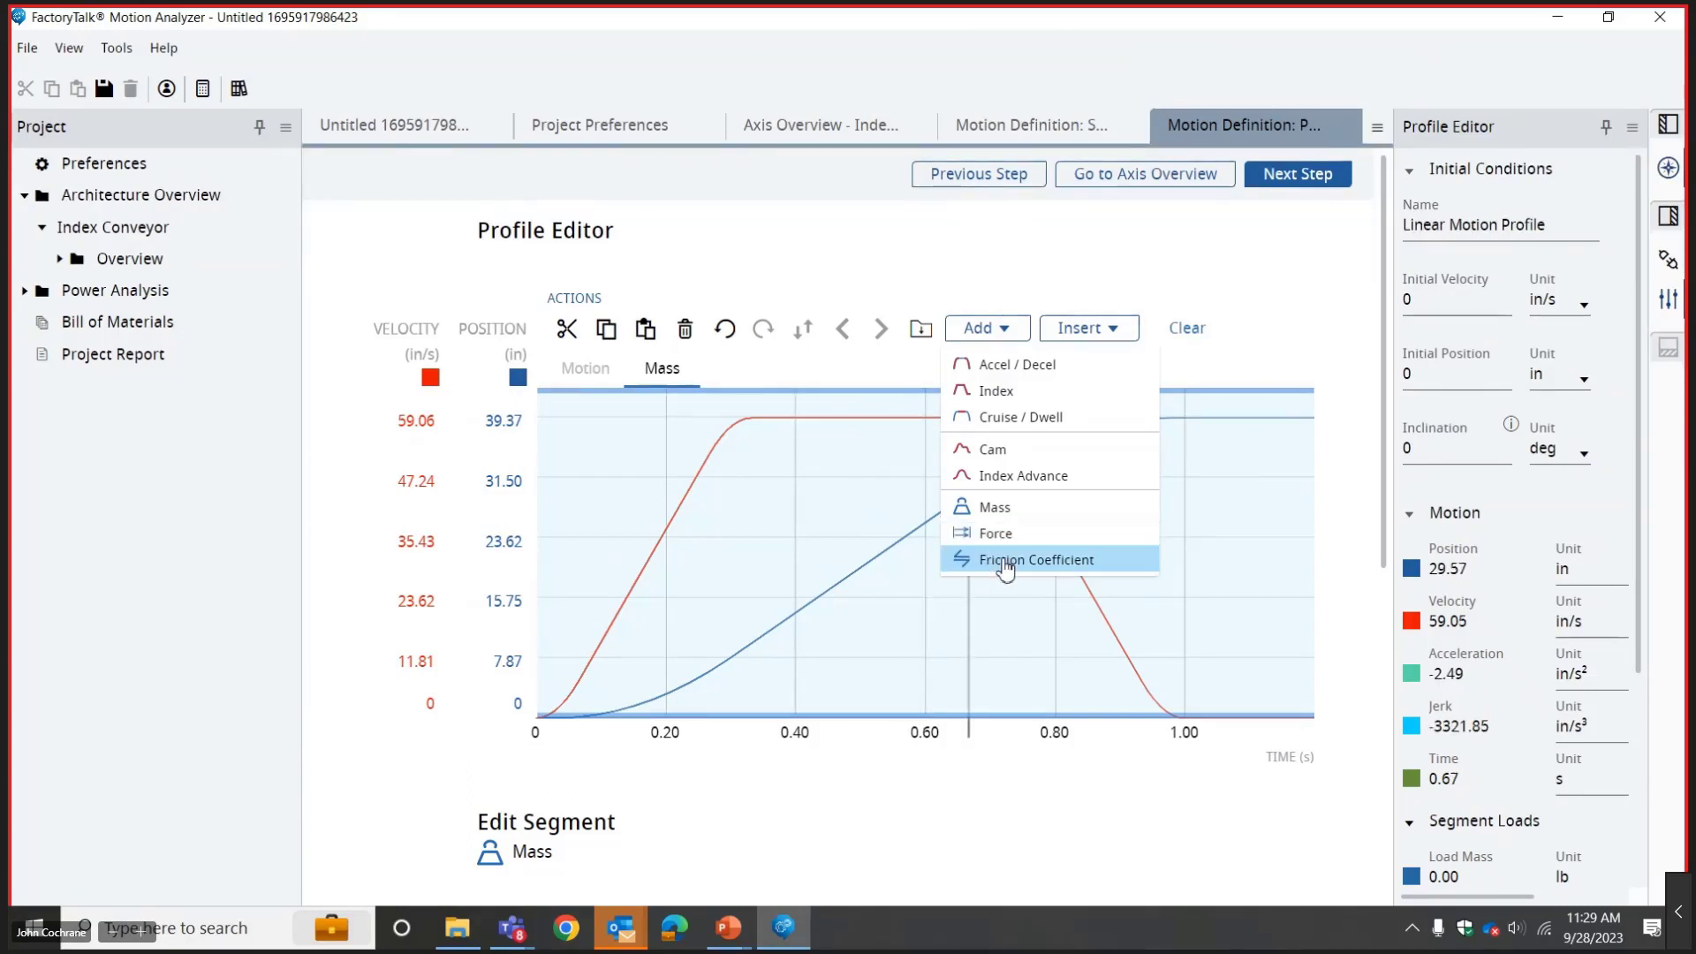
left_click(1004, 562)
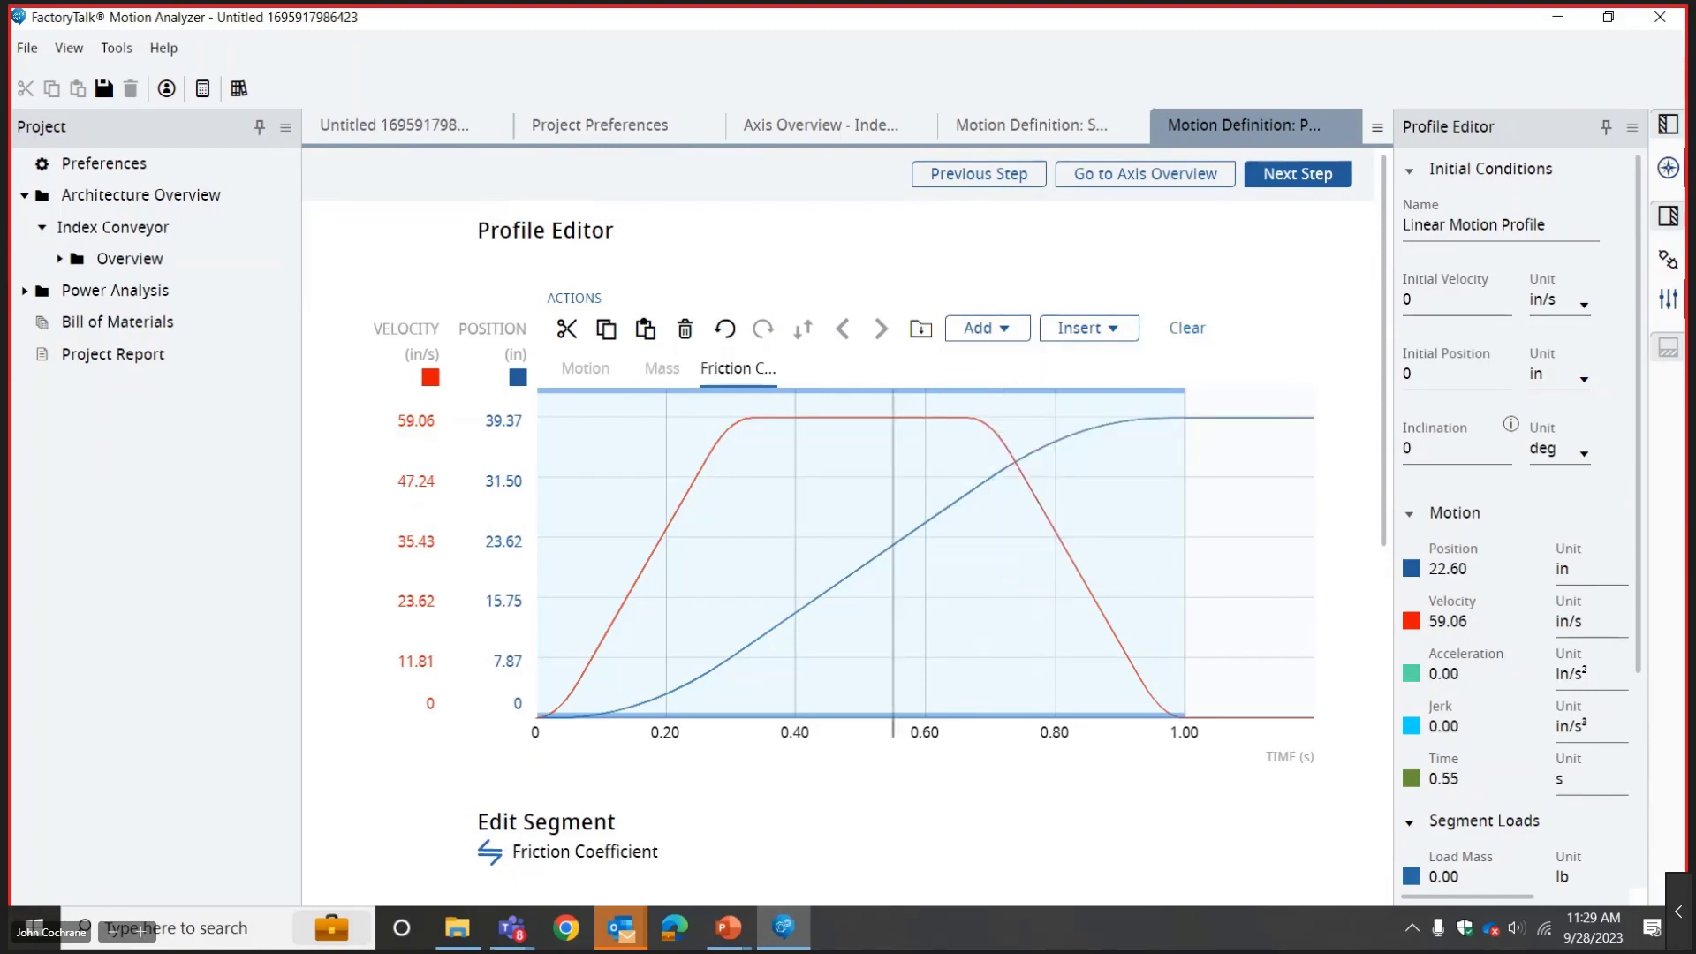
Check the coefficient of friction on the conveyor slide in PowerPoint, return to Motion Analyzer and add another Friction Coefficient segment.
left_click(729, 928)
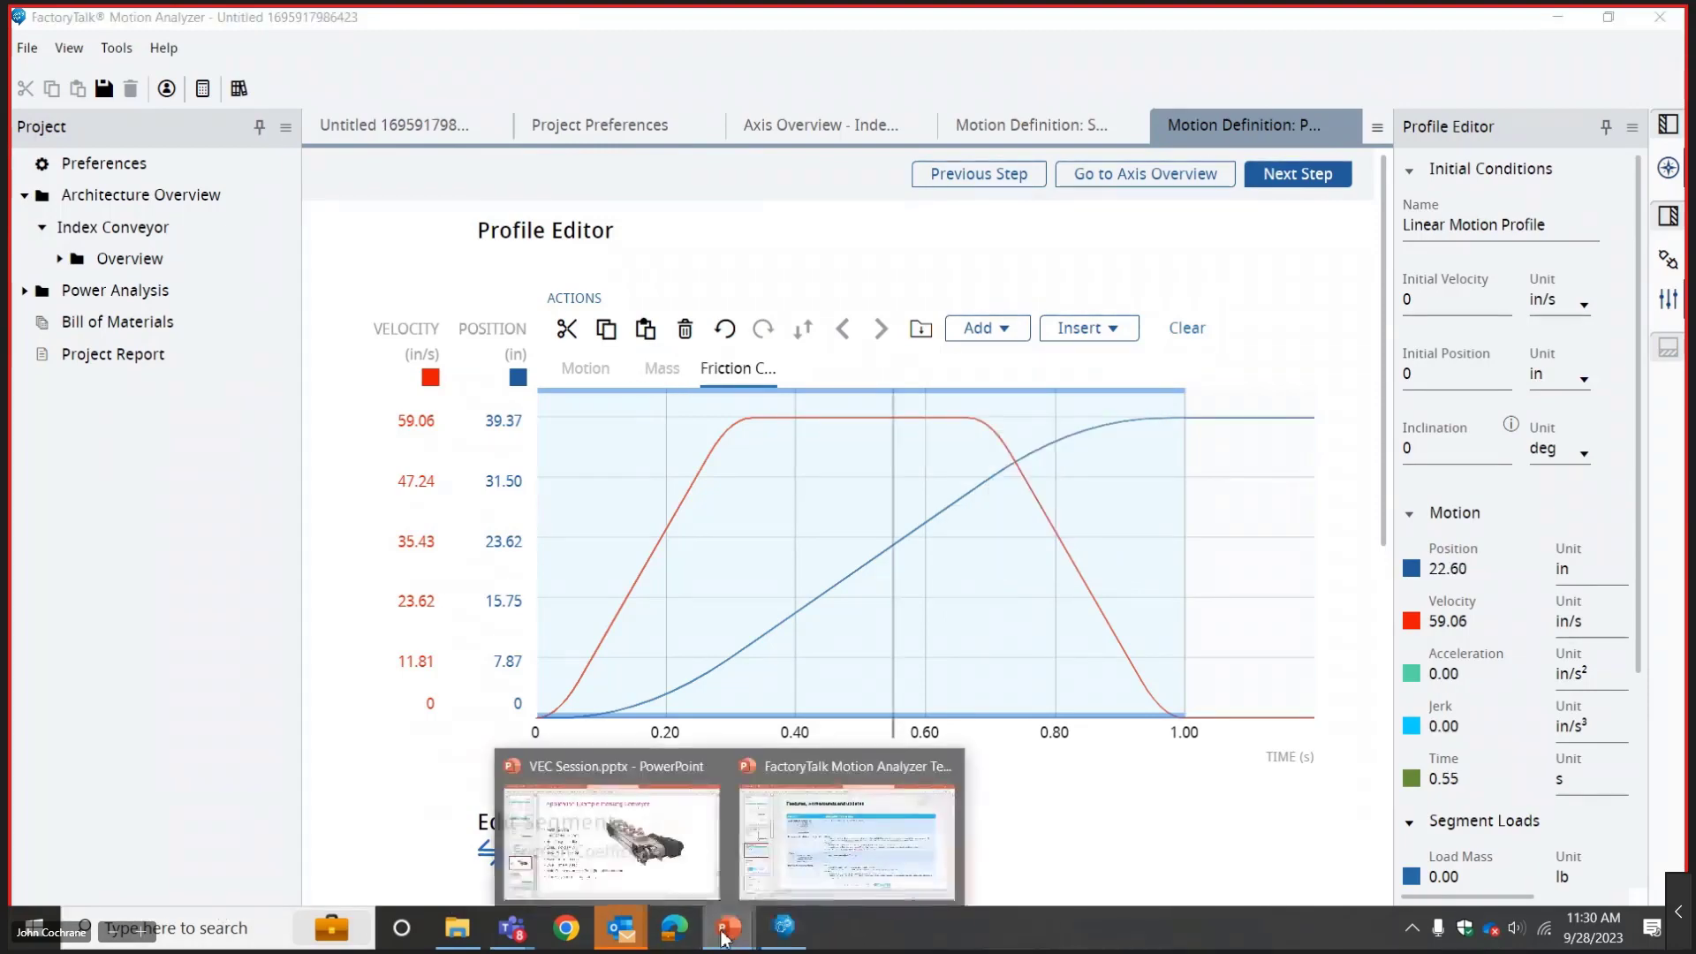
left_click(630, 854)
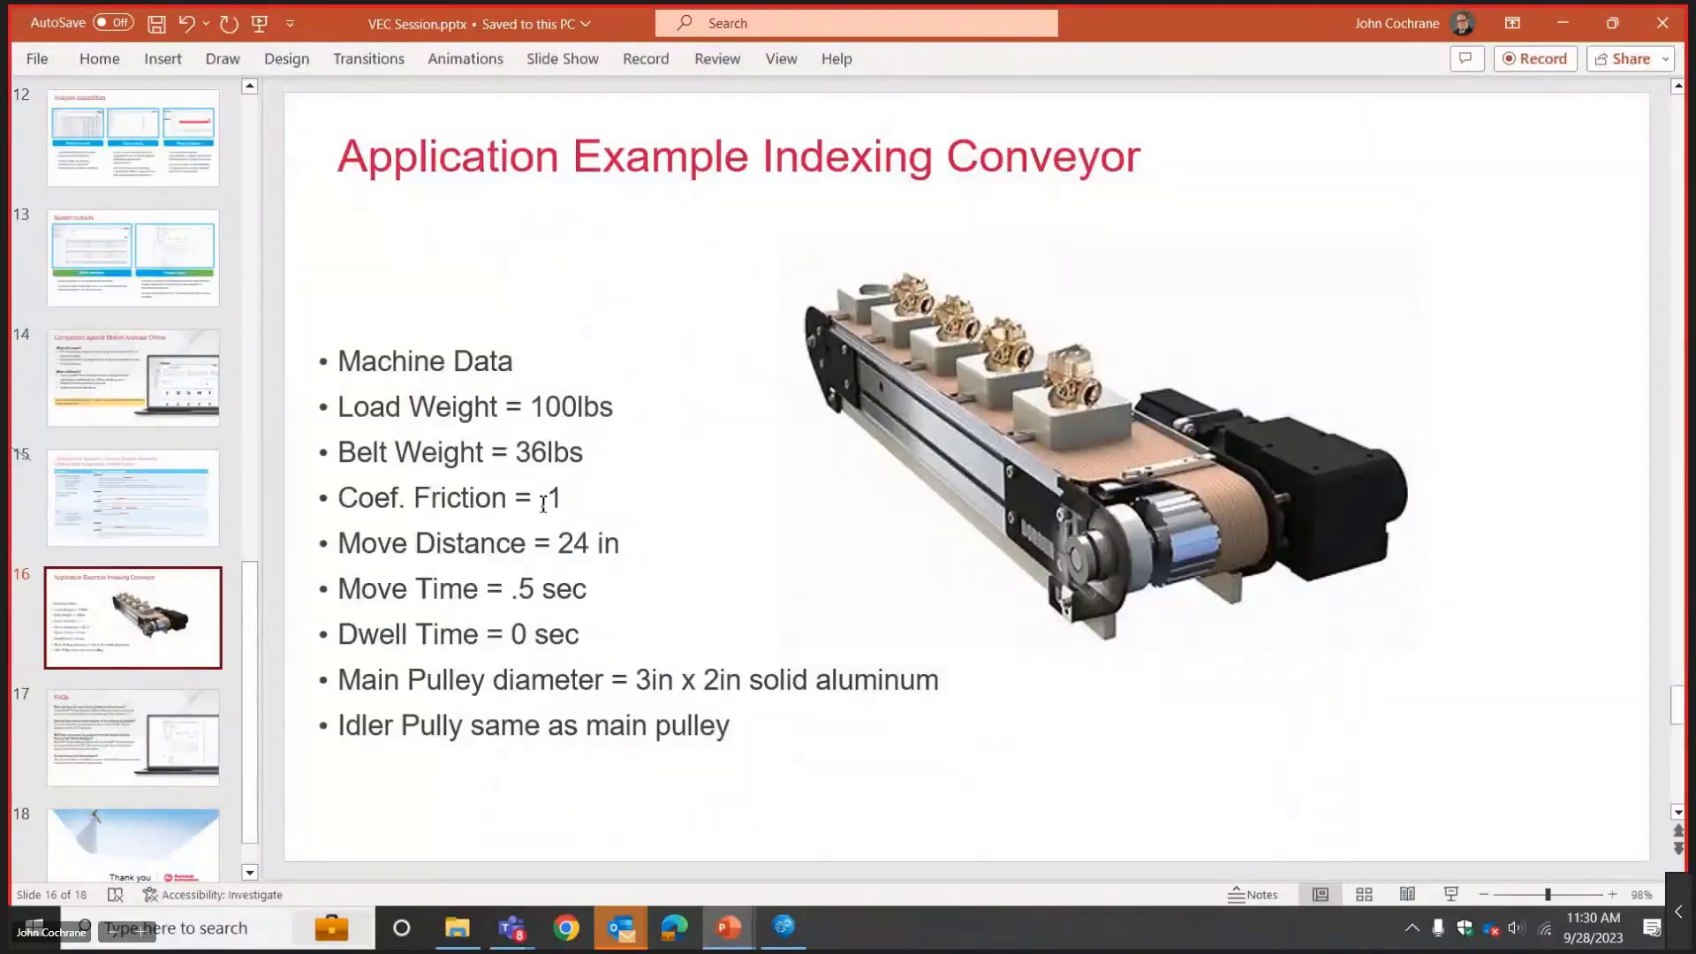
left_click(783, 928)
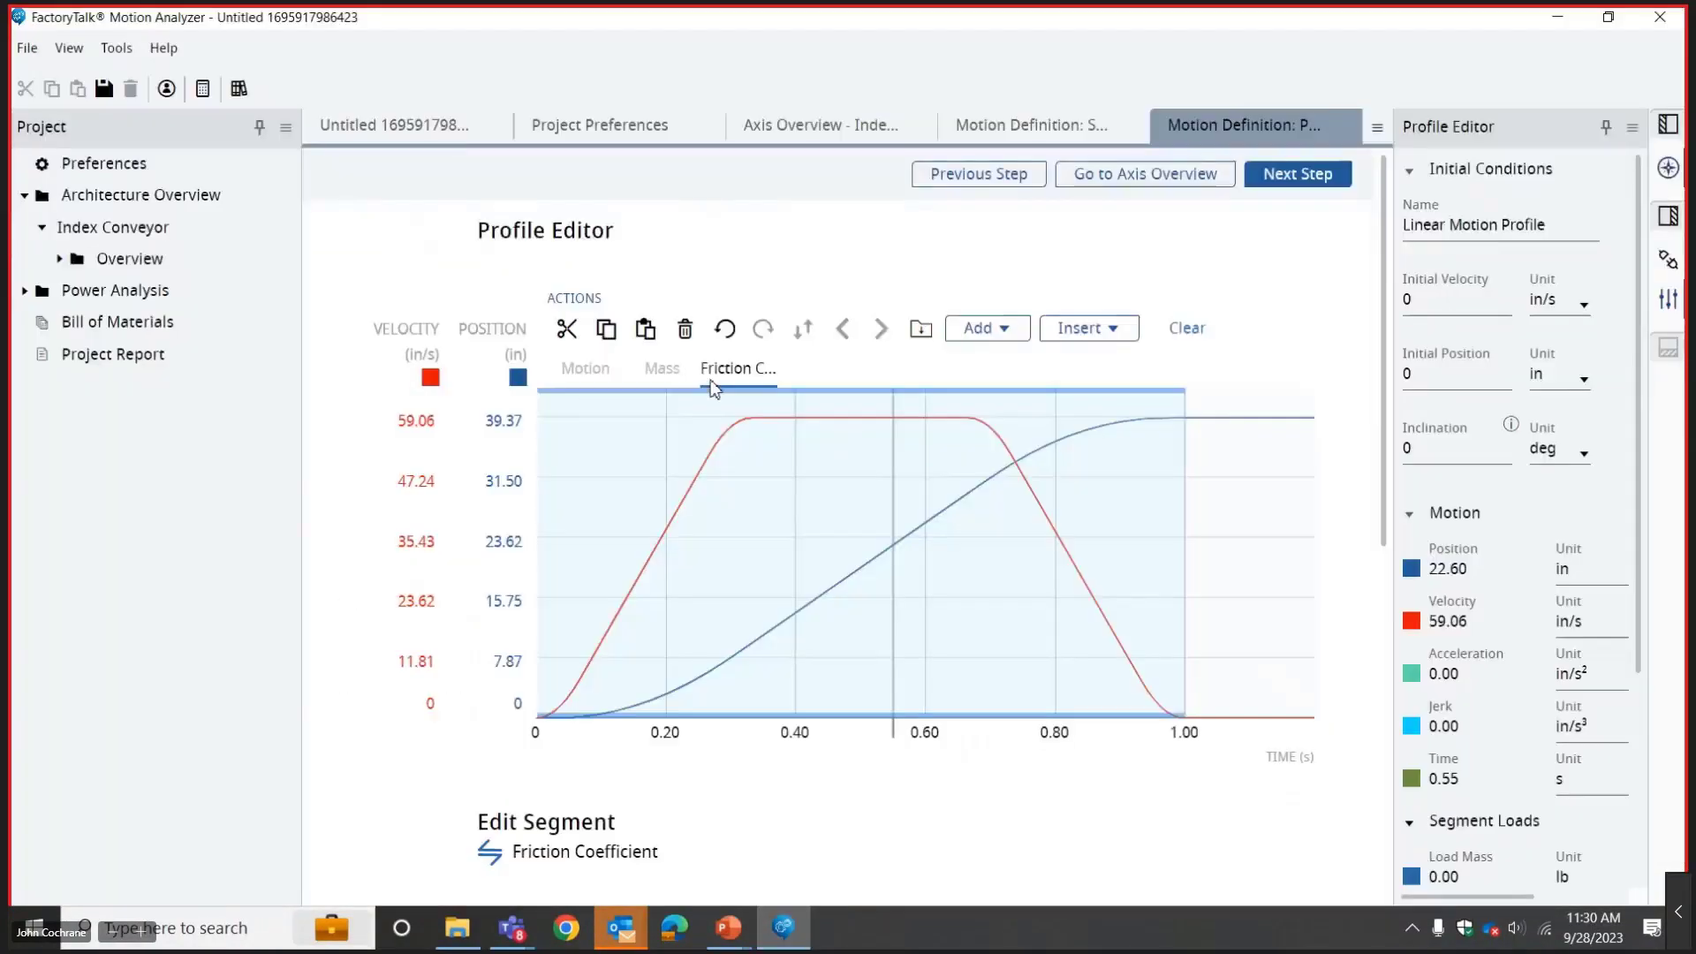
left_click(987, 328)
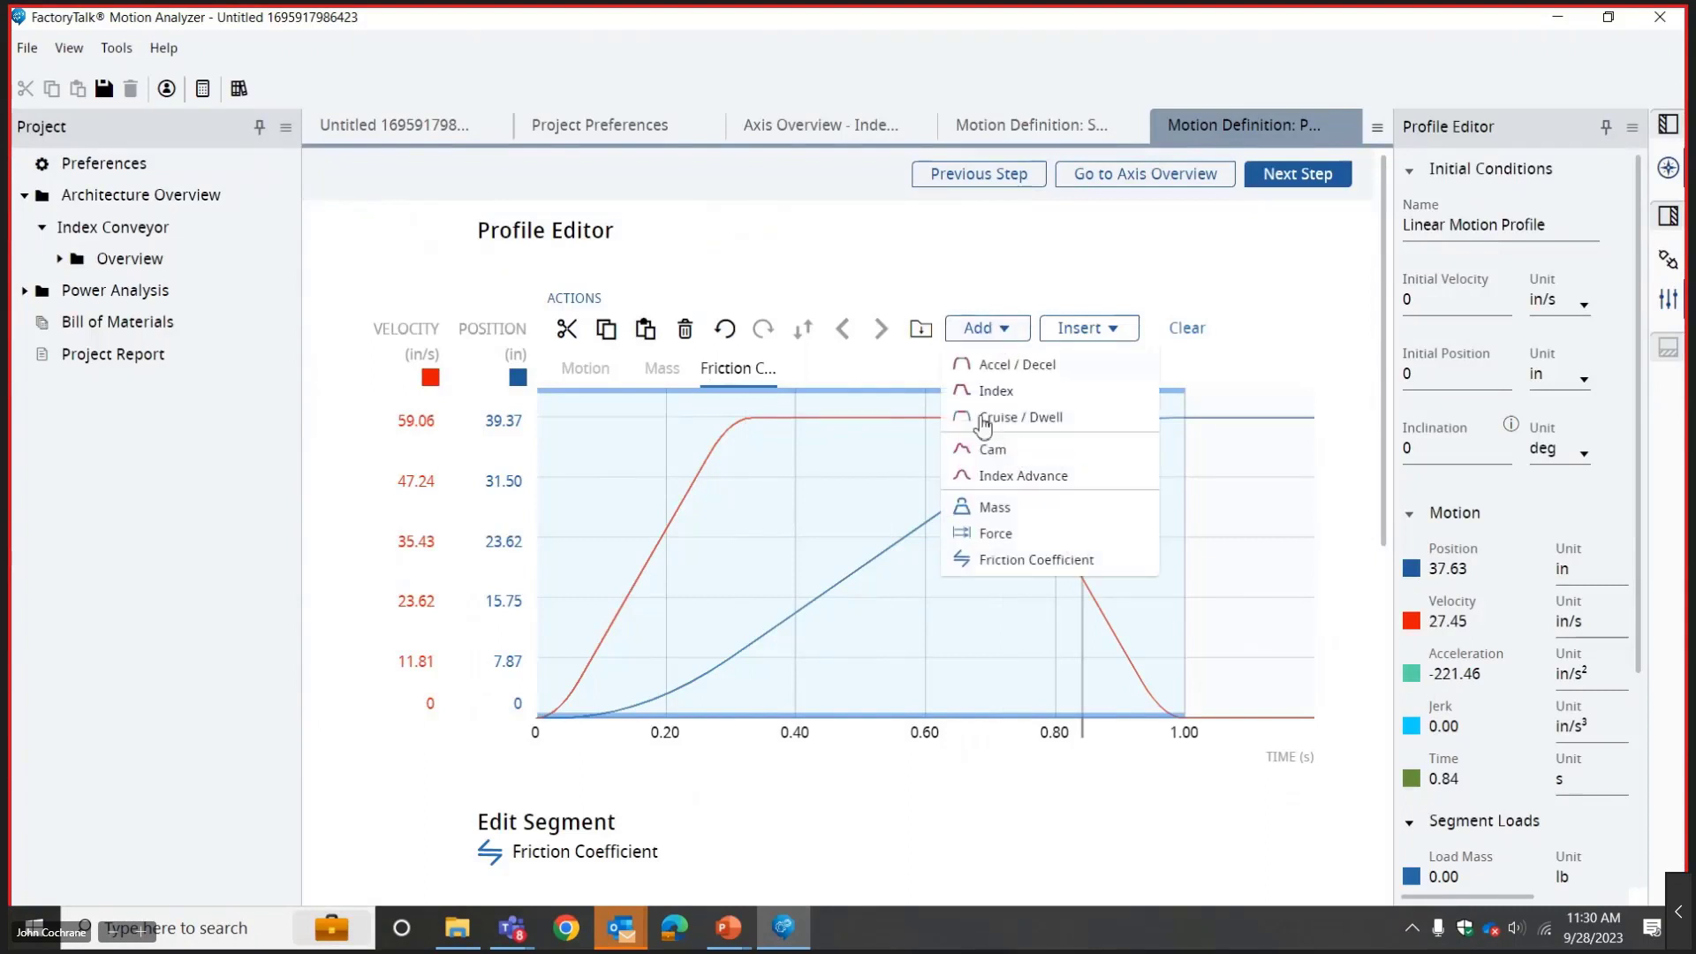
left_click(1000, 563)
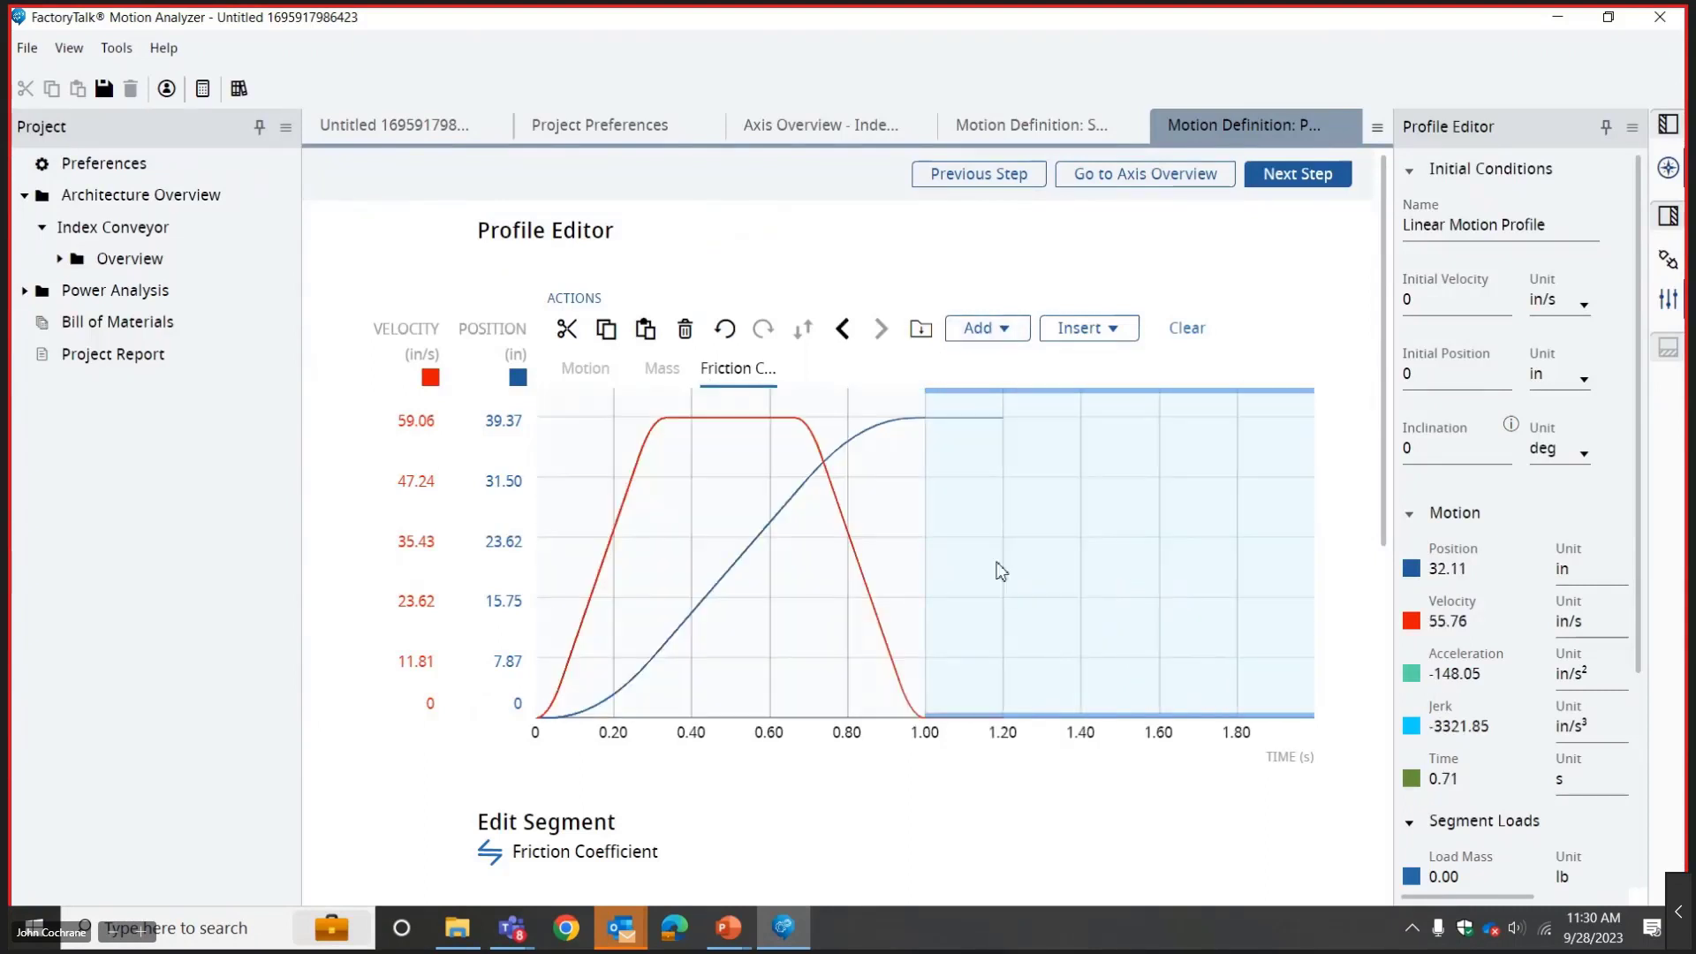
Set the Friction Coefficient segment's permutation to Constant.
left_click_drag(1383, 362, 1385, 592)
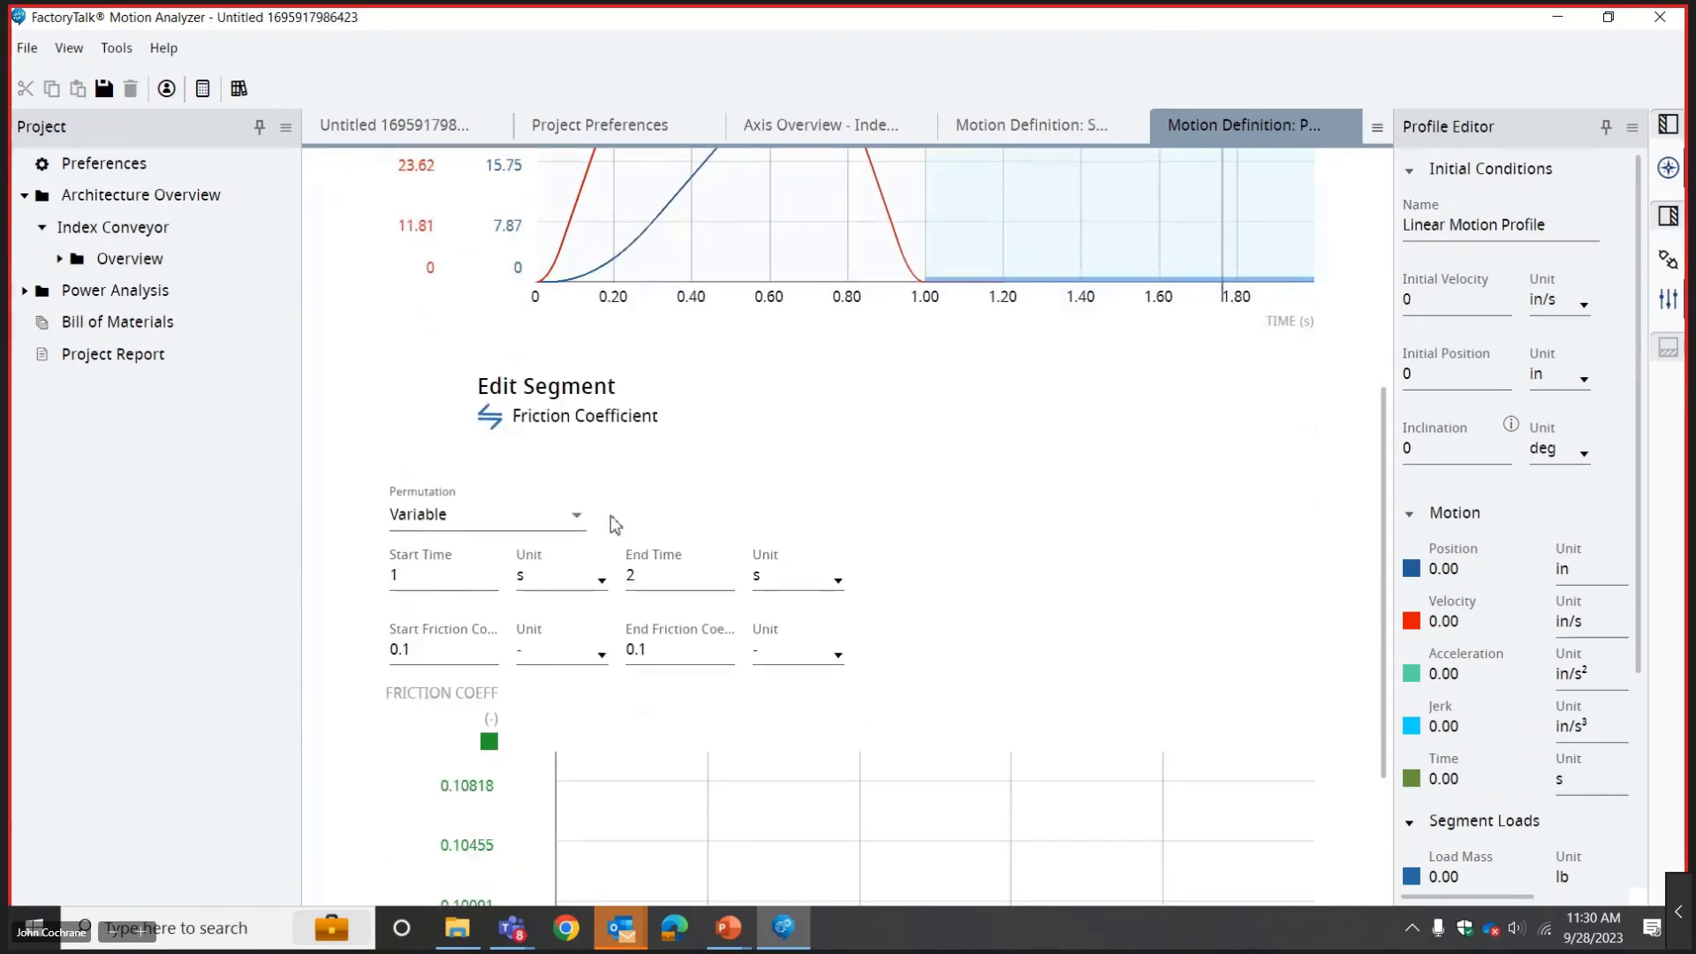
left_click(535, 523)
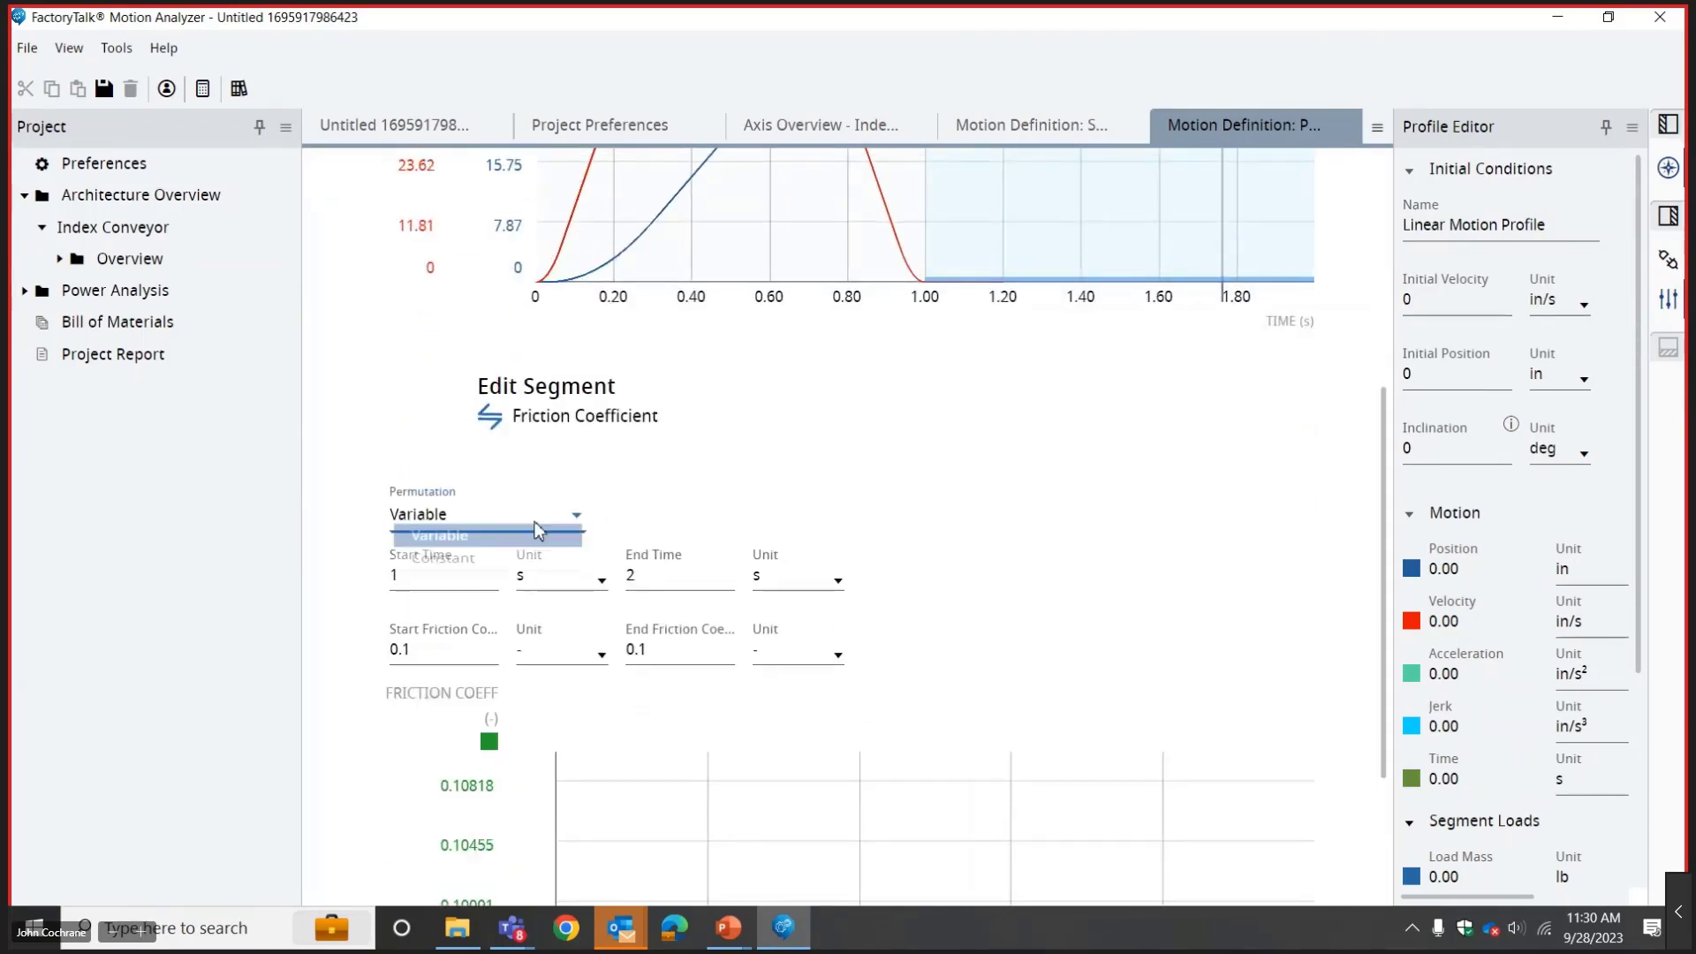
left_click(455, 560)
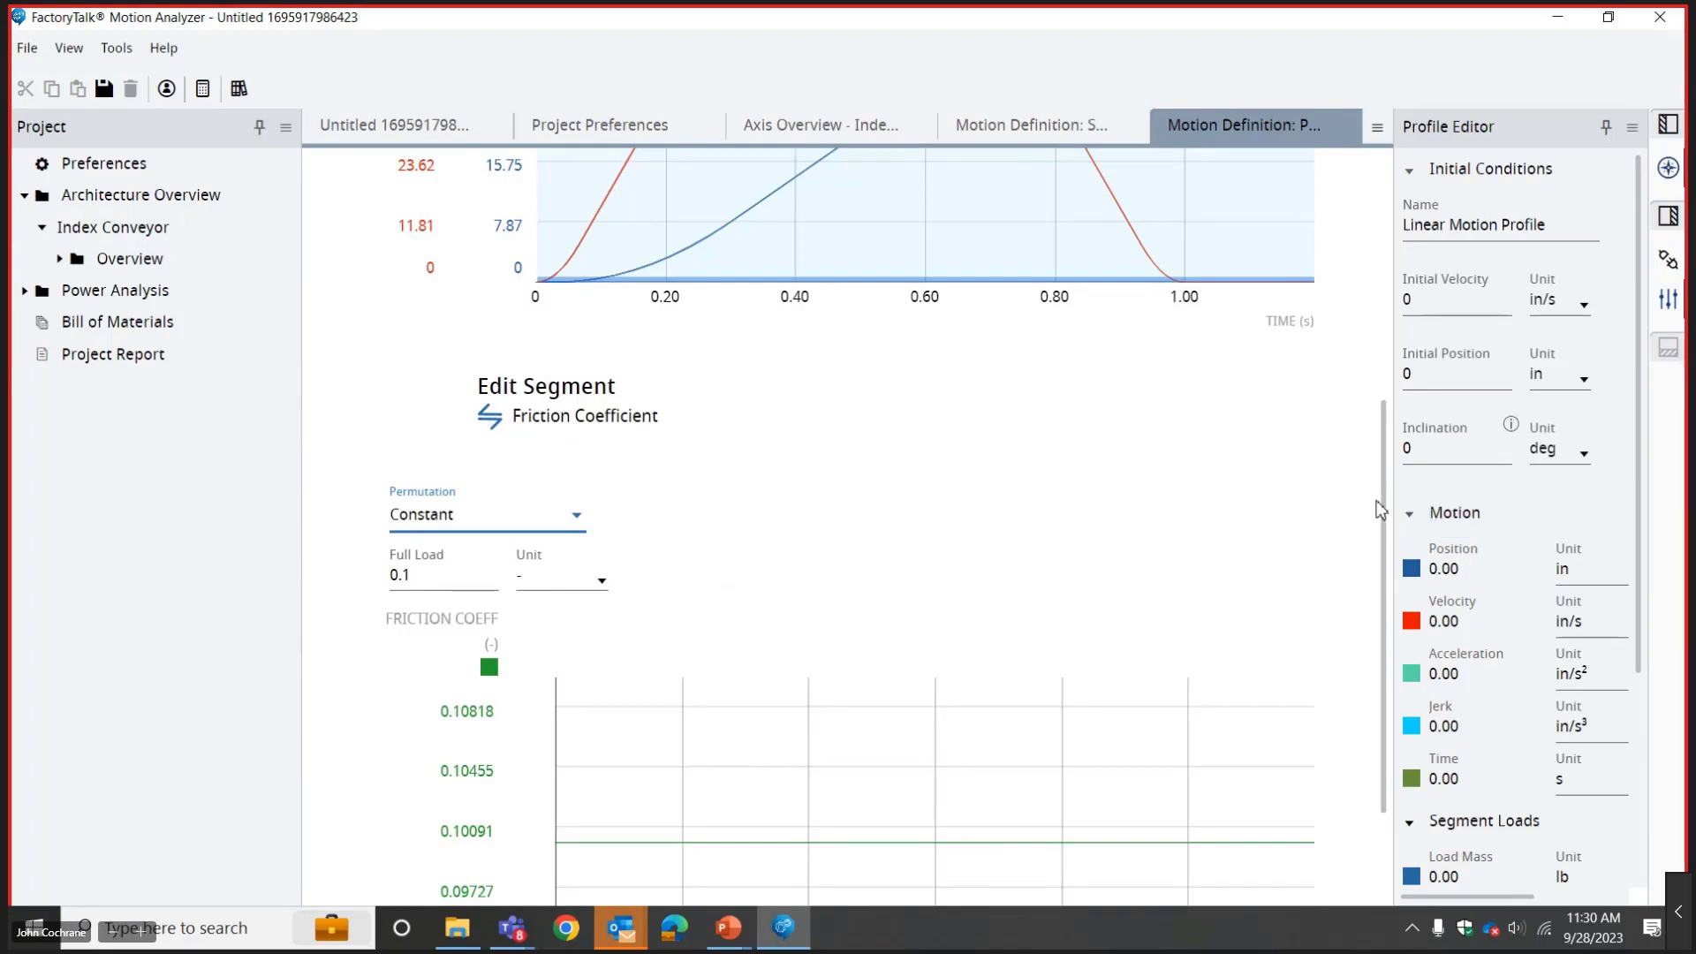
scroll(1381, 509, "up", 5)
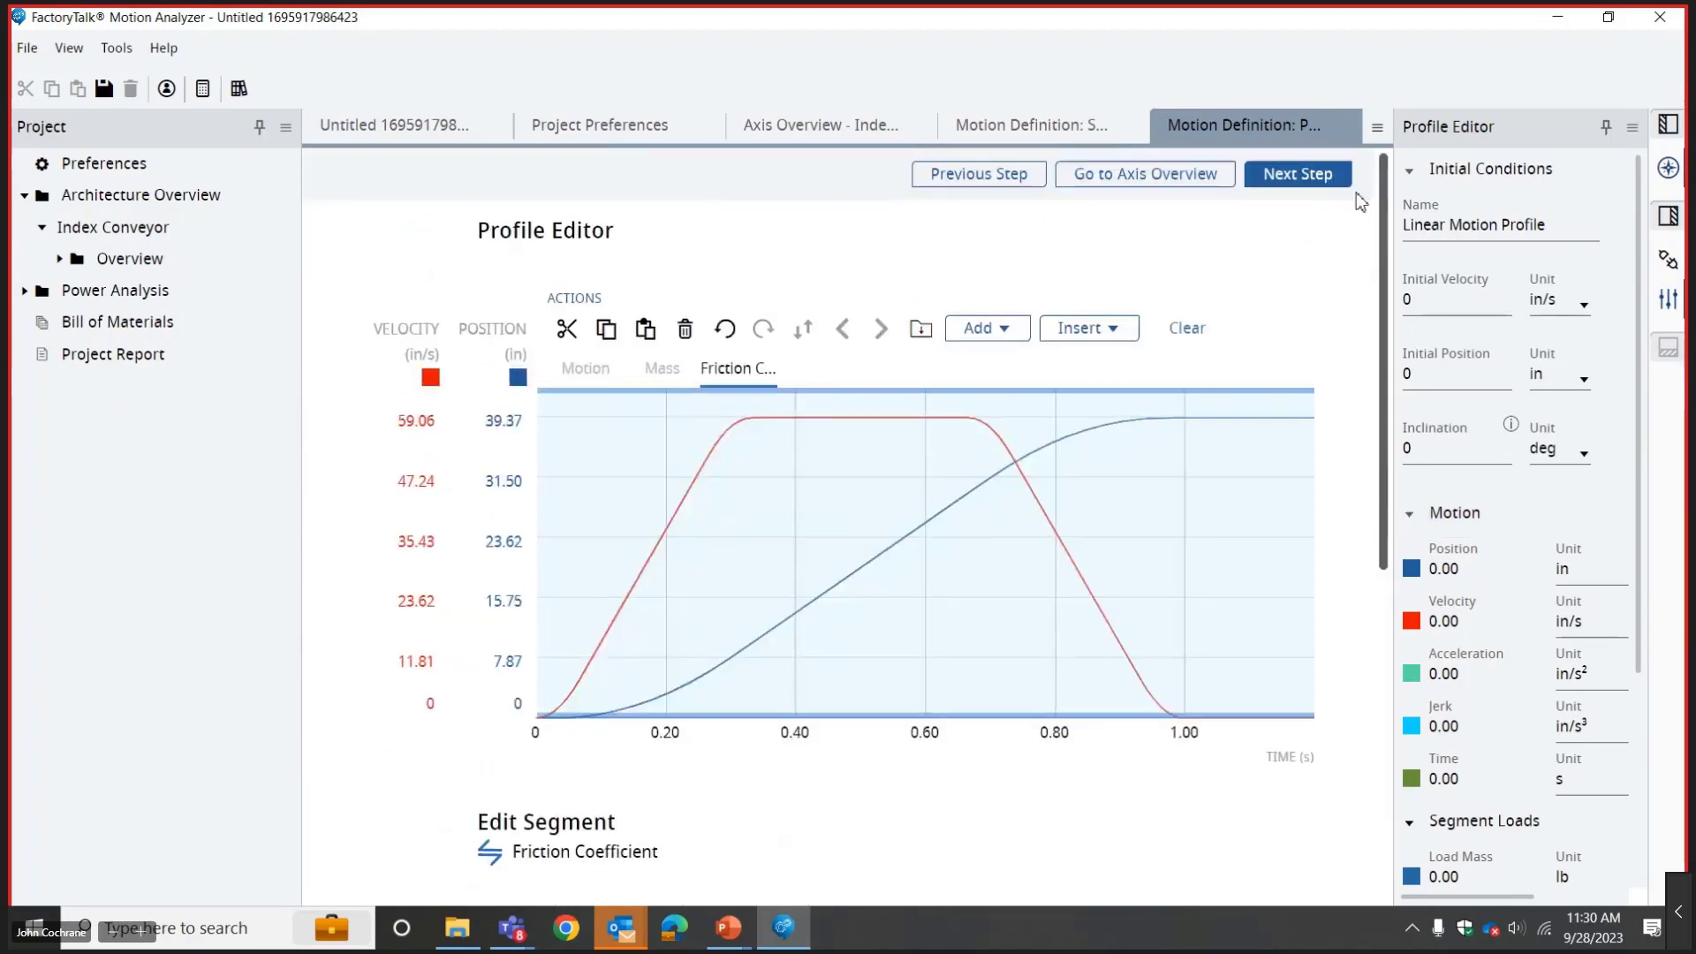
scroll(1361, 205, "down", 1)
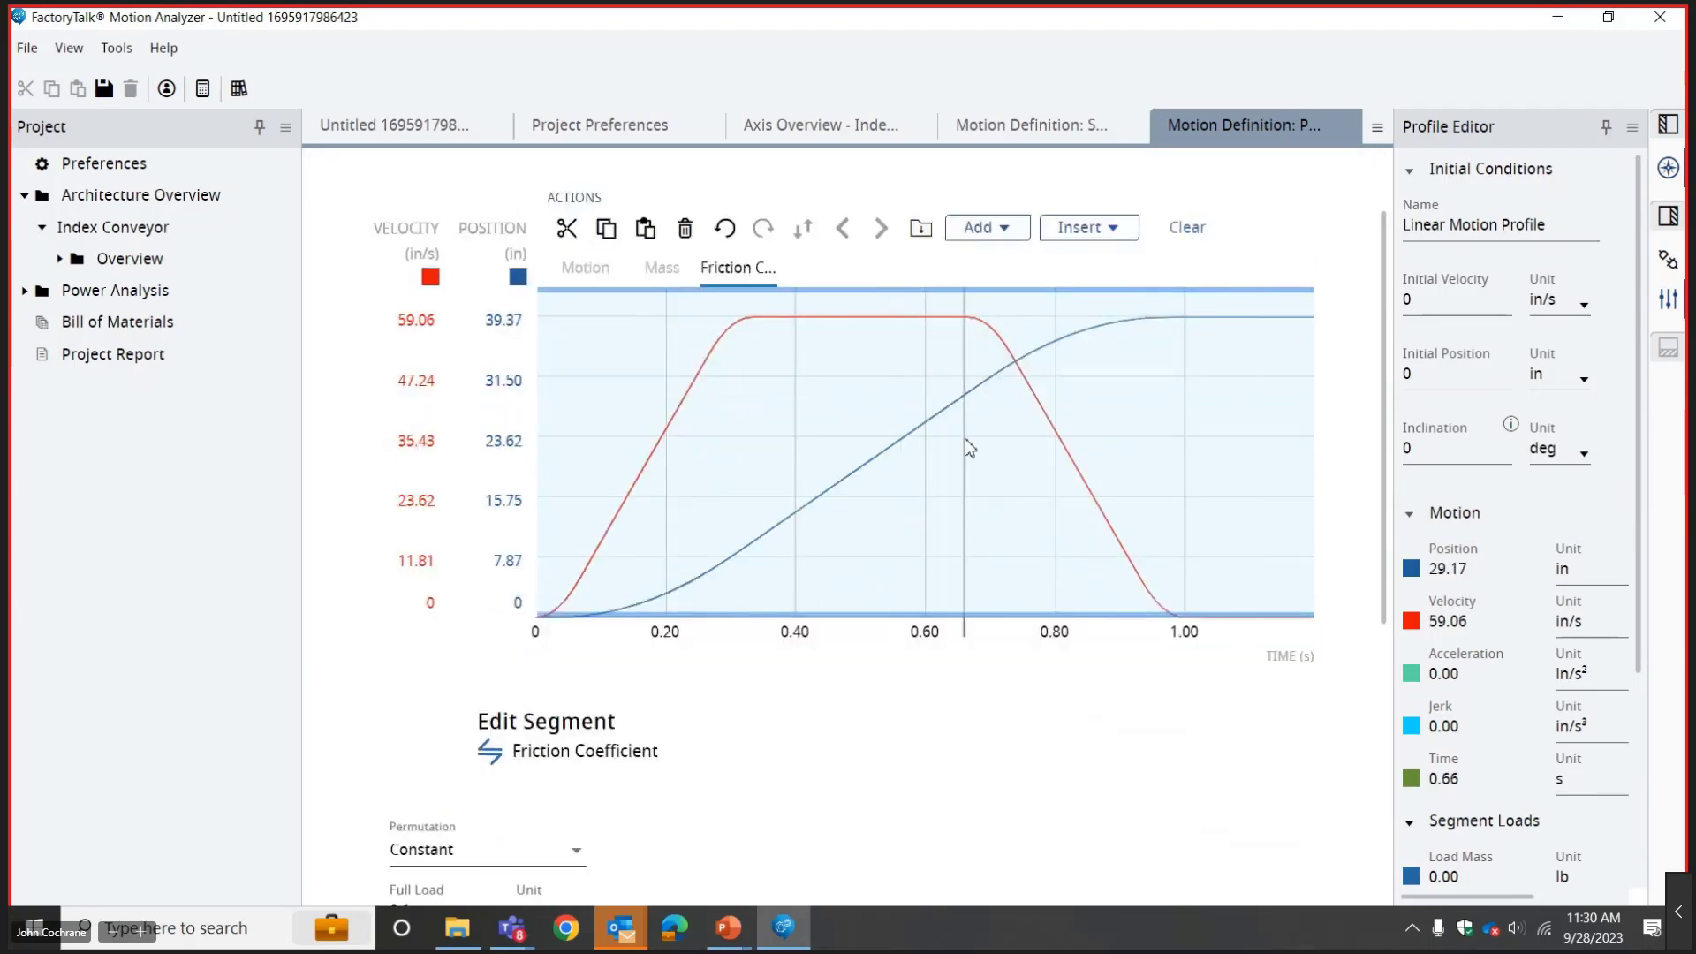
left_click(1020, 231)
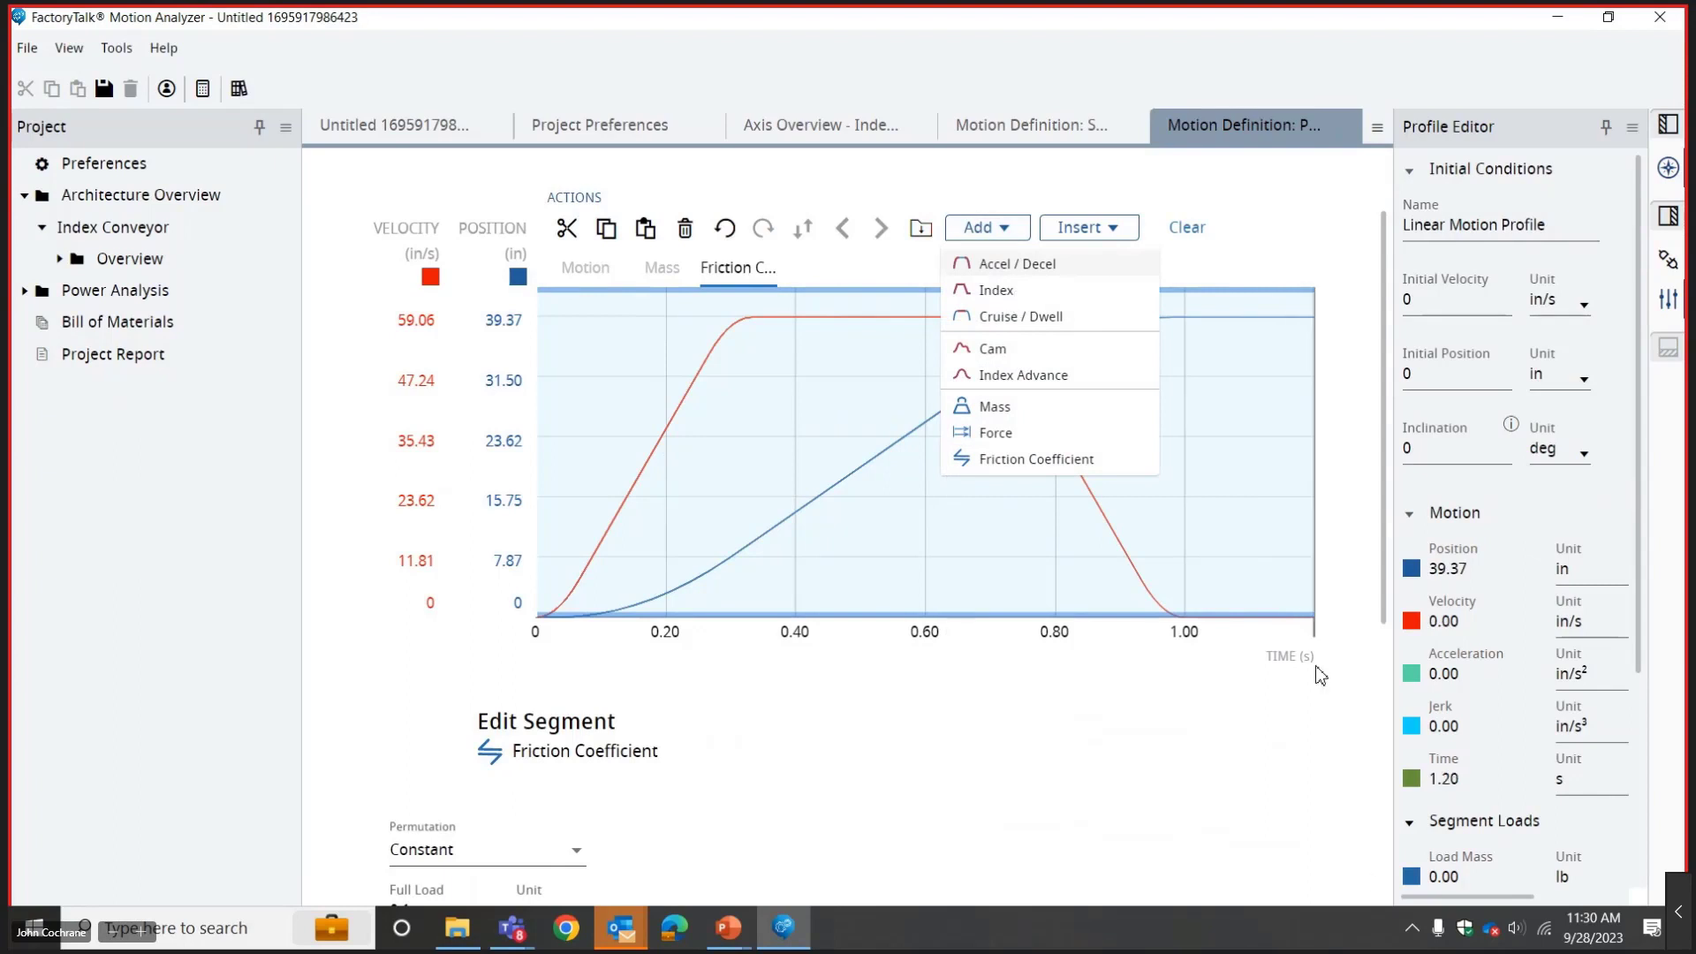
left_click(811, 521)
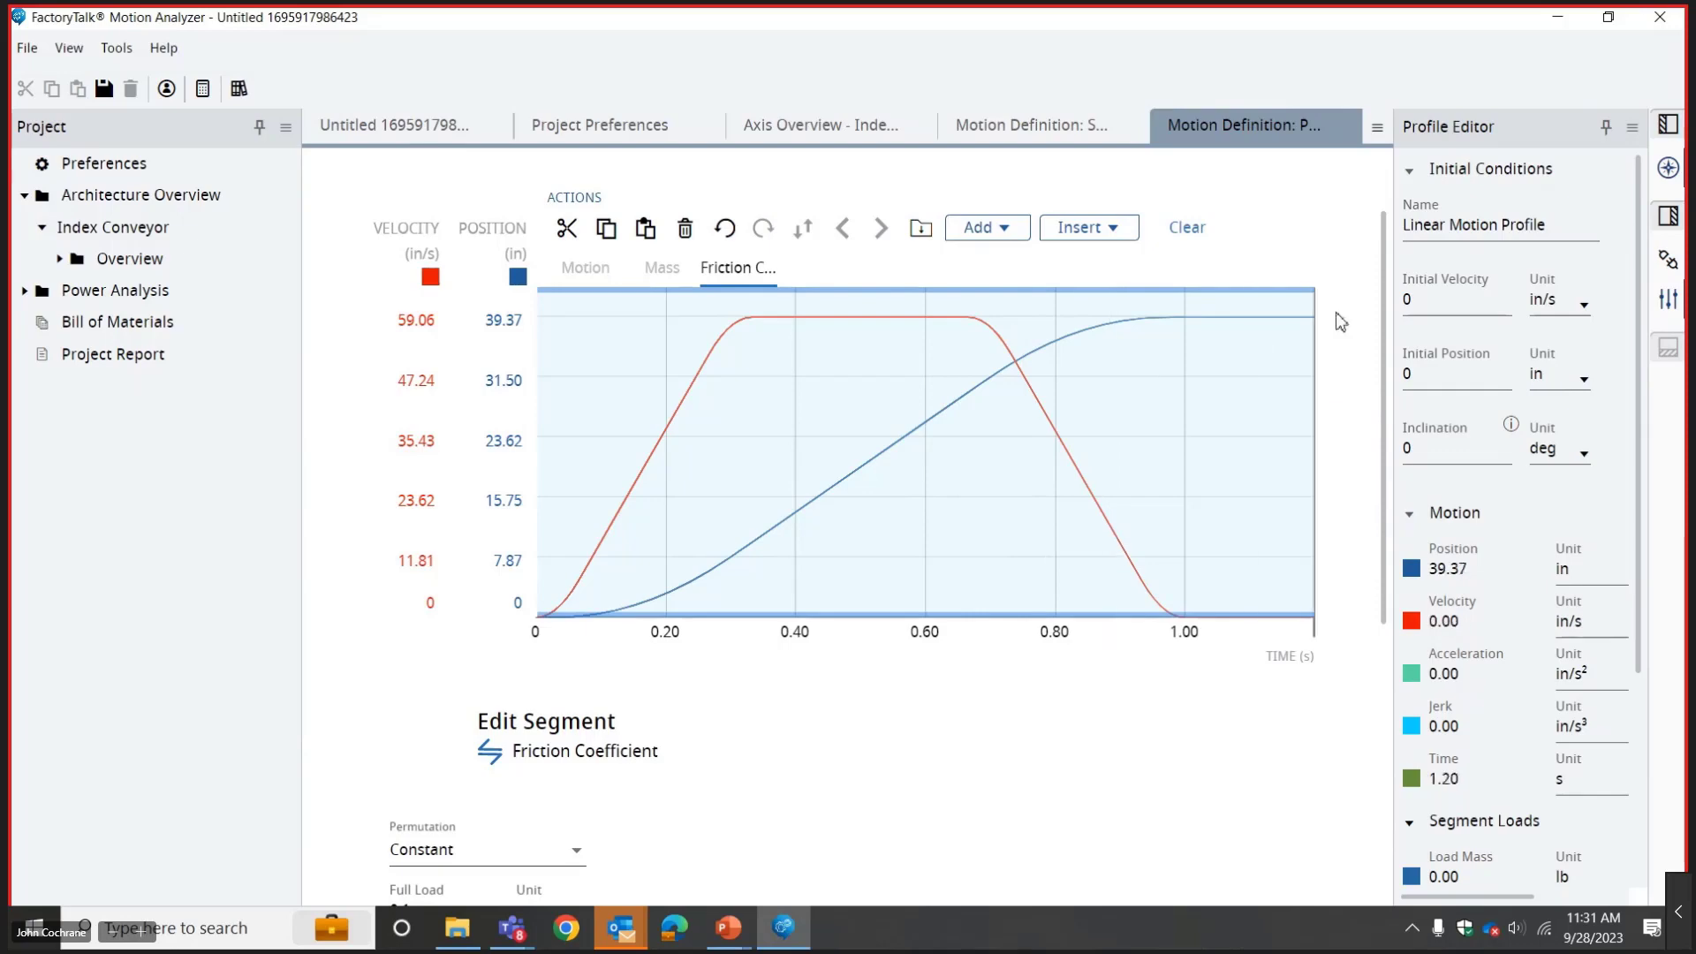
Advance from the profile editor to the components step and choose Custom Mechanism as the linear mechanism type.
left_click_drag(1392, 511, 1383, 296)
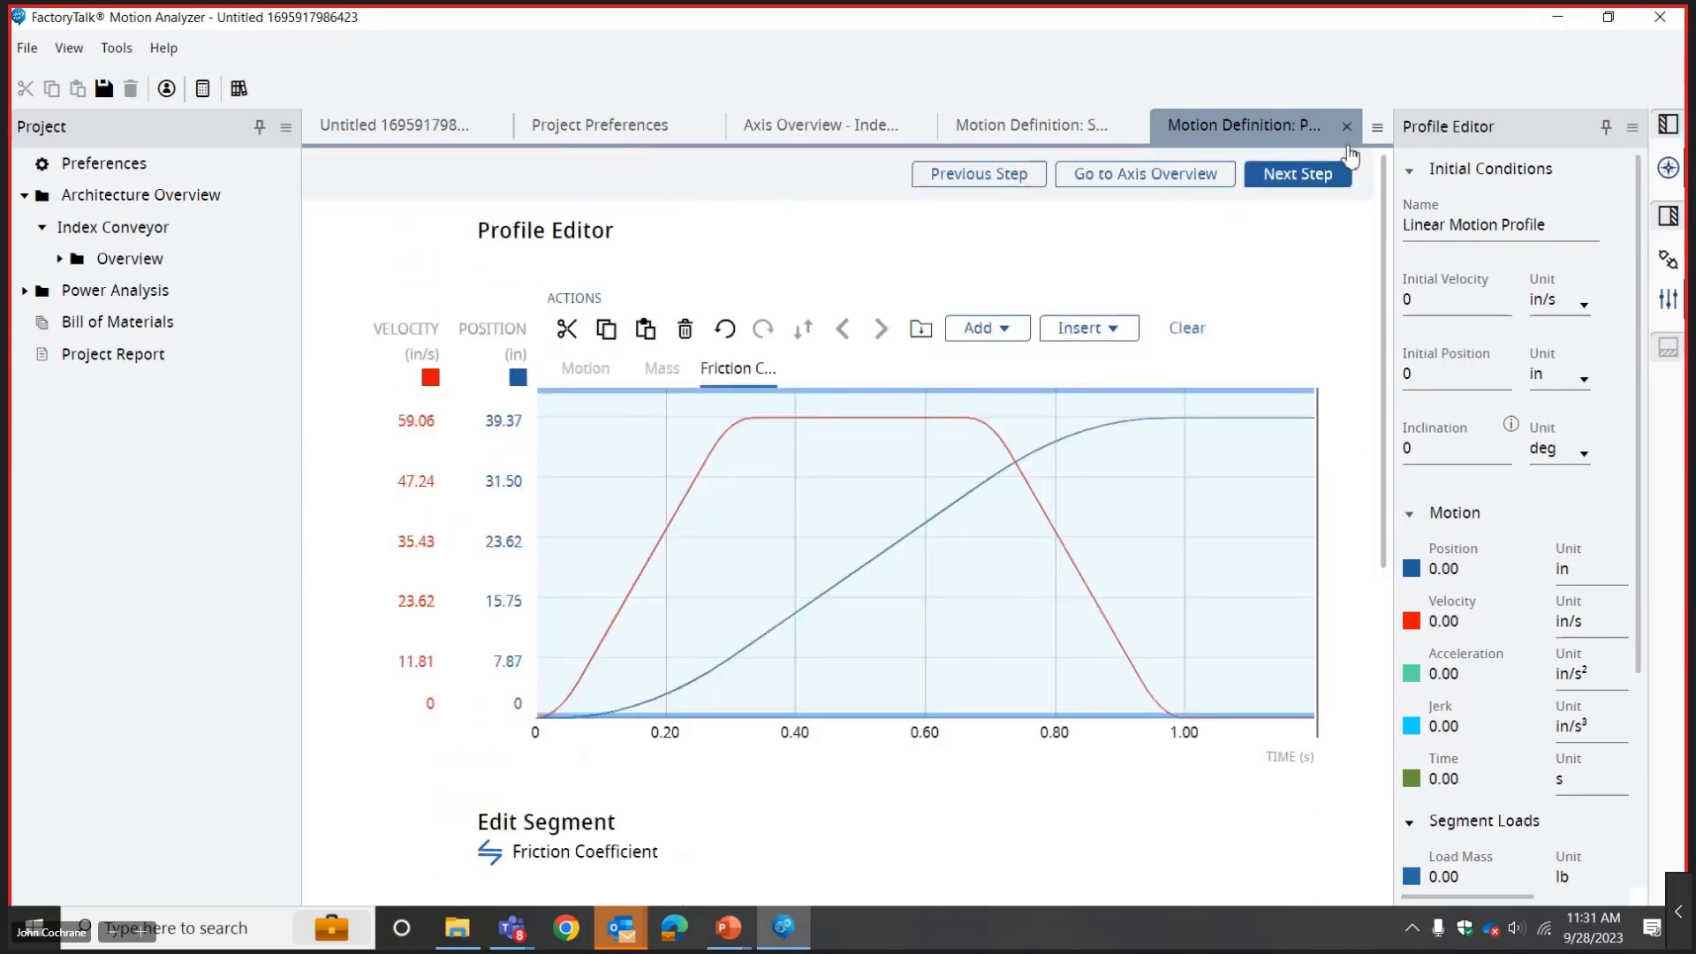
left_click(1283, 184)
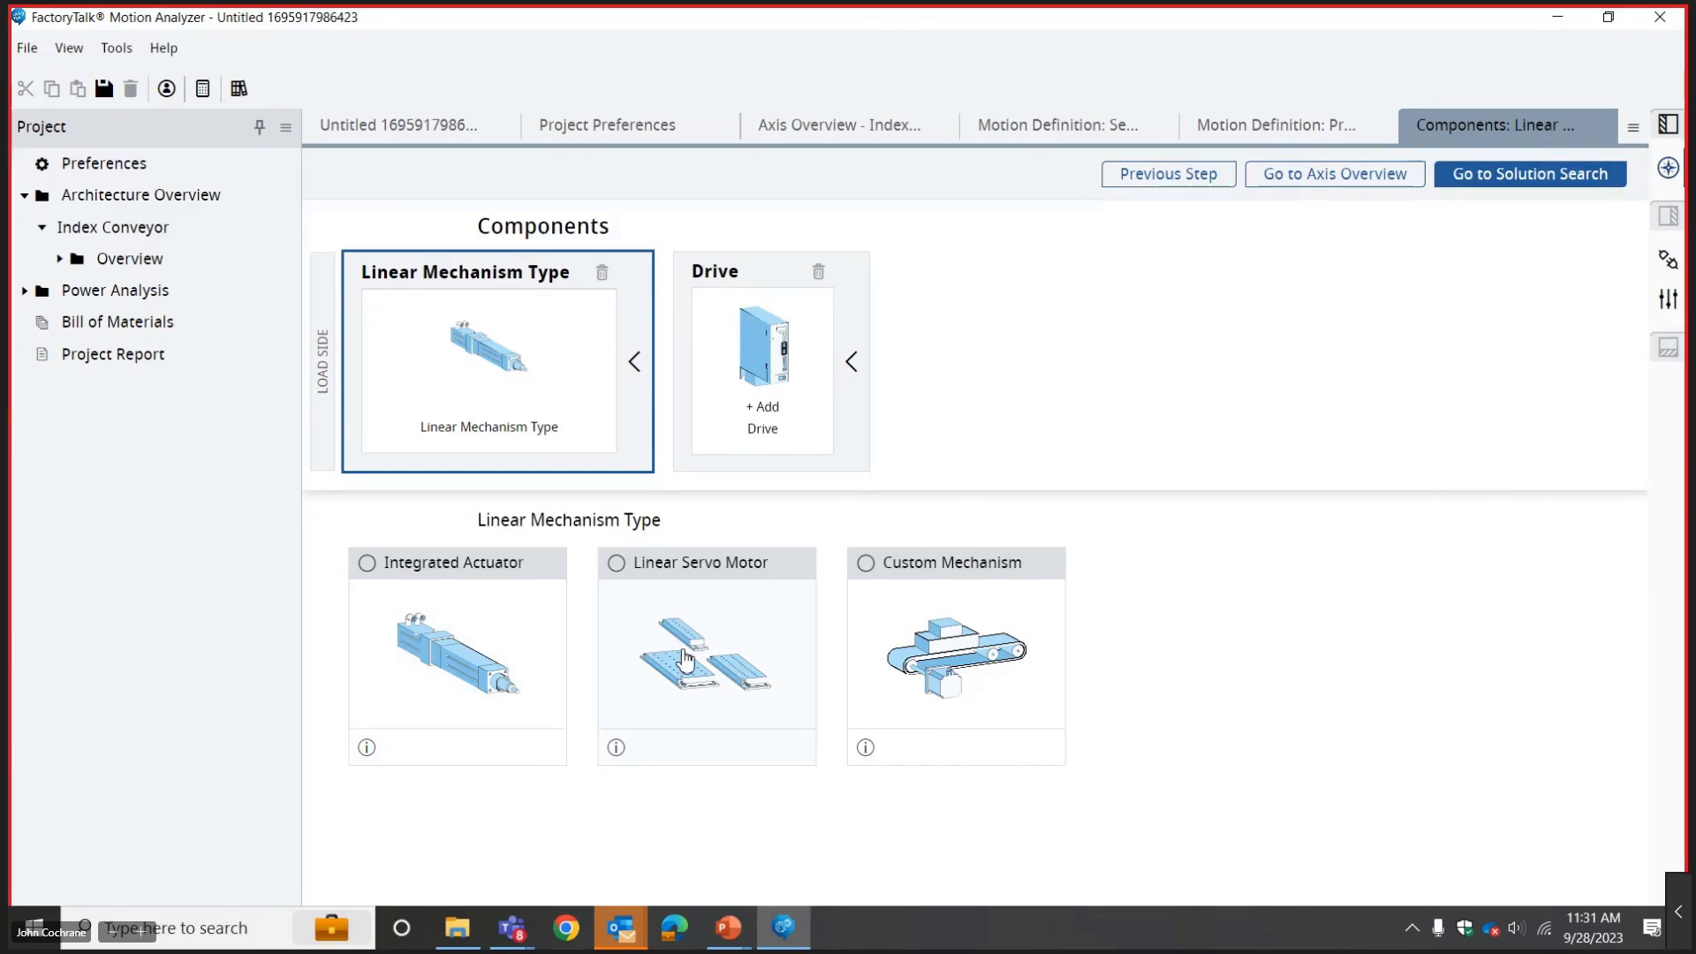
left_click(866, 570)
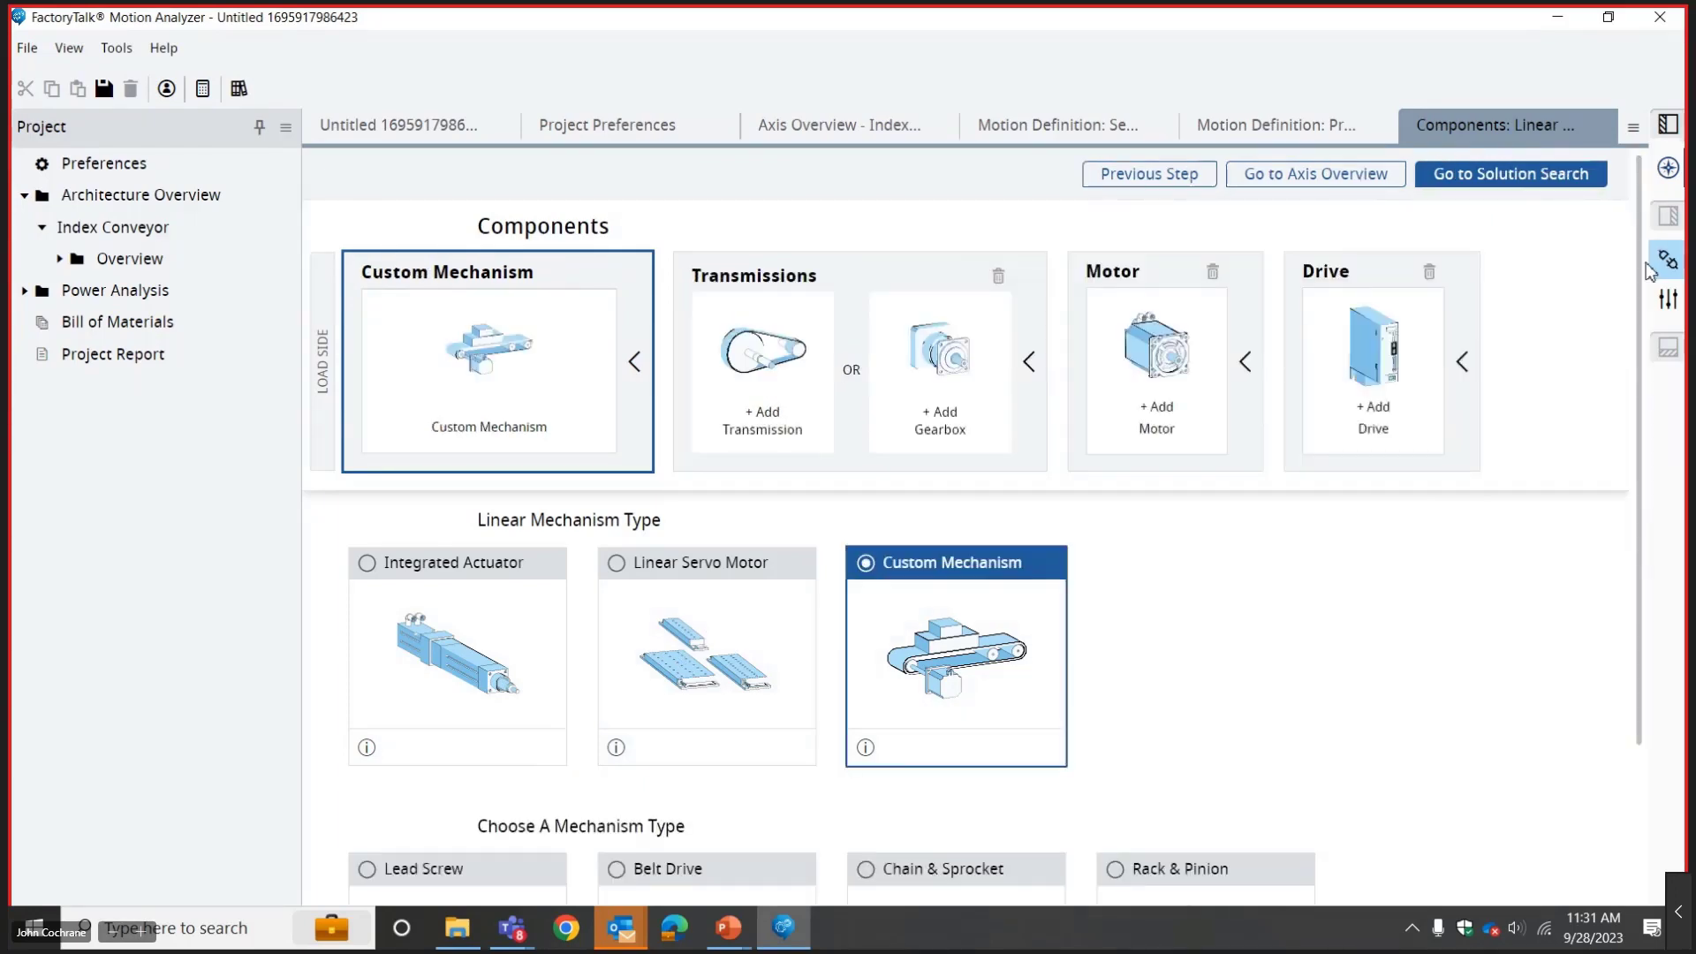
Select Rack & Pinion as the mechanism type for the custom mechanism.
scroll(1627, 499, "down", 3)
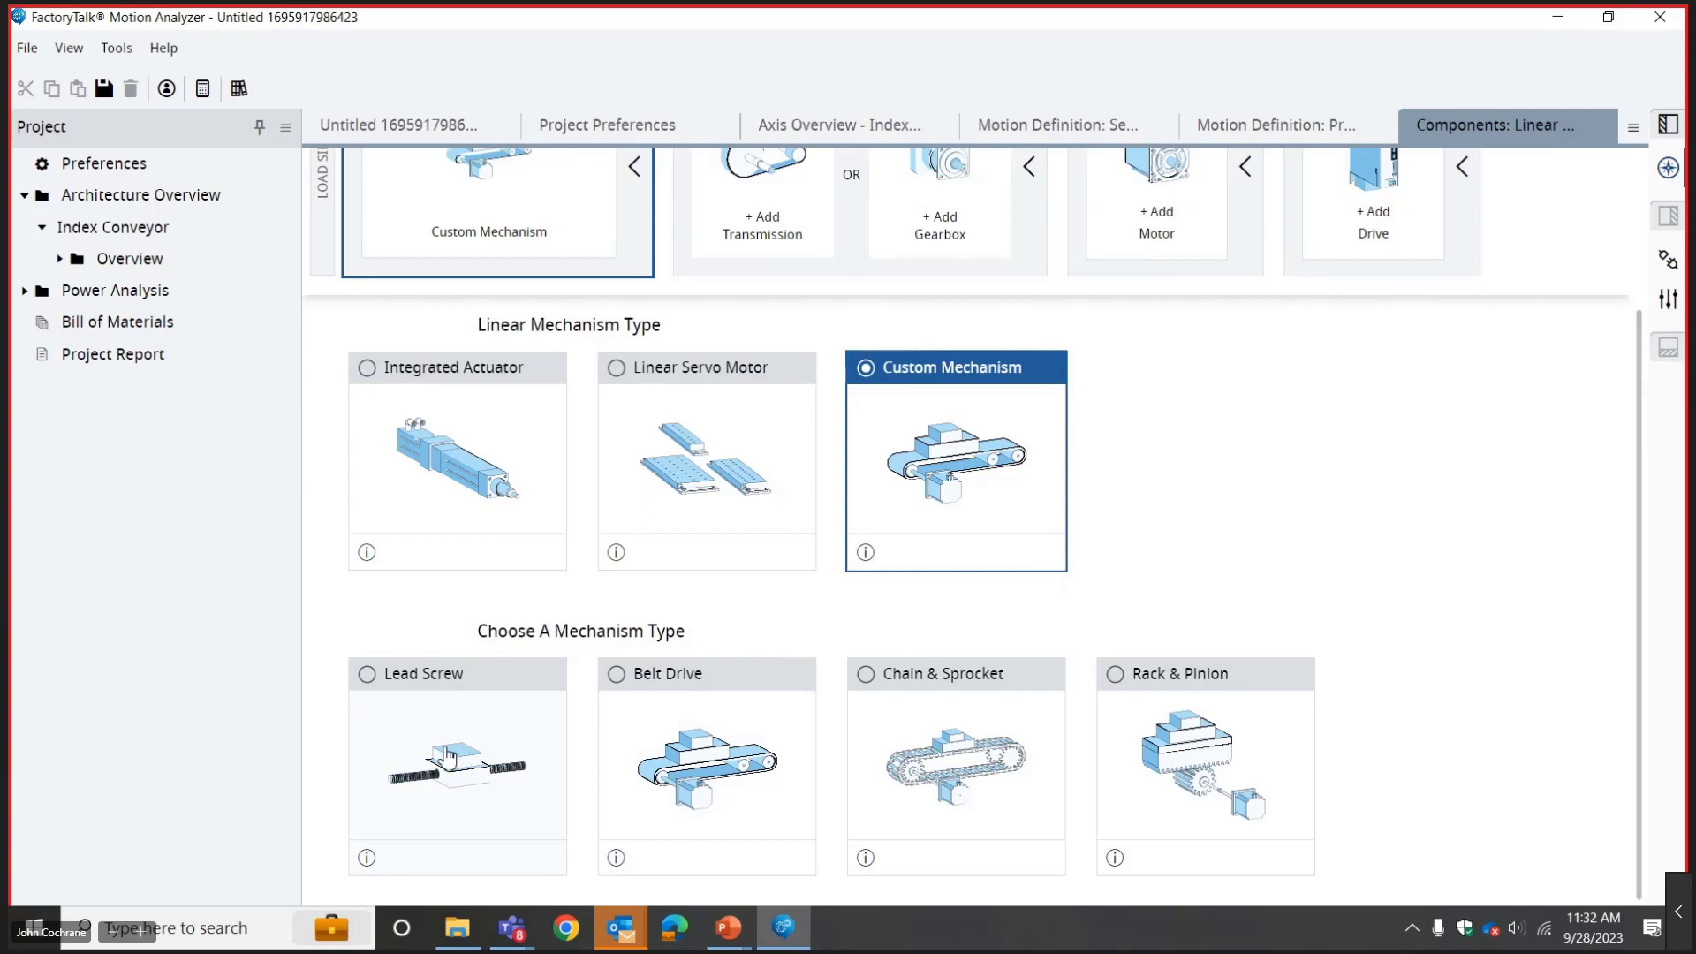
left_click(980, 726)
left_click(1151, 712)
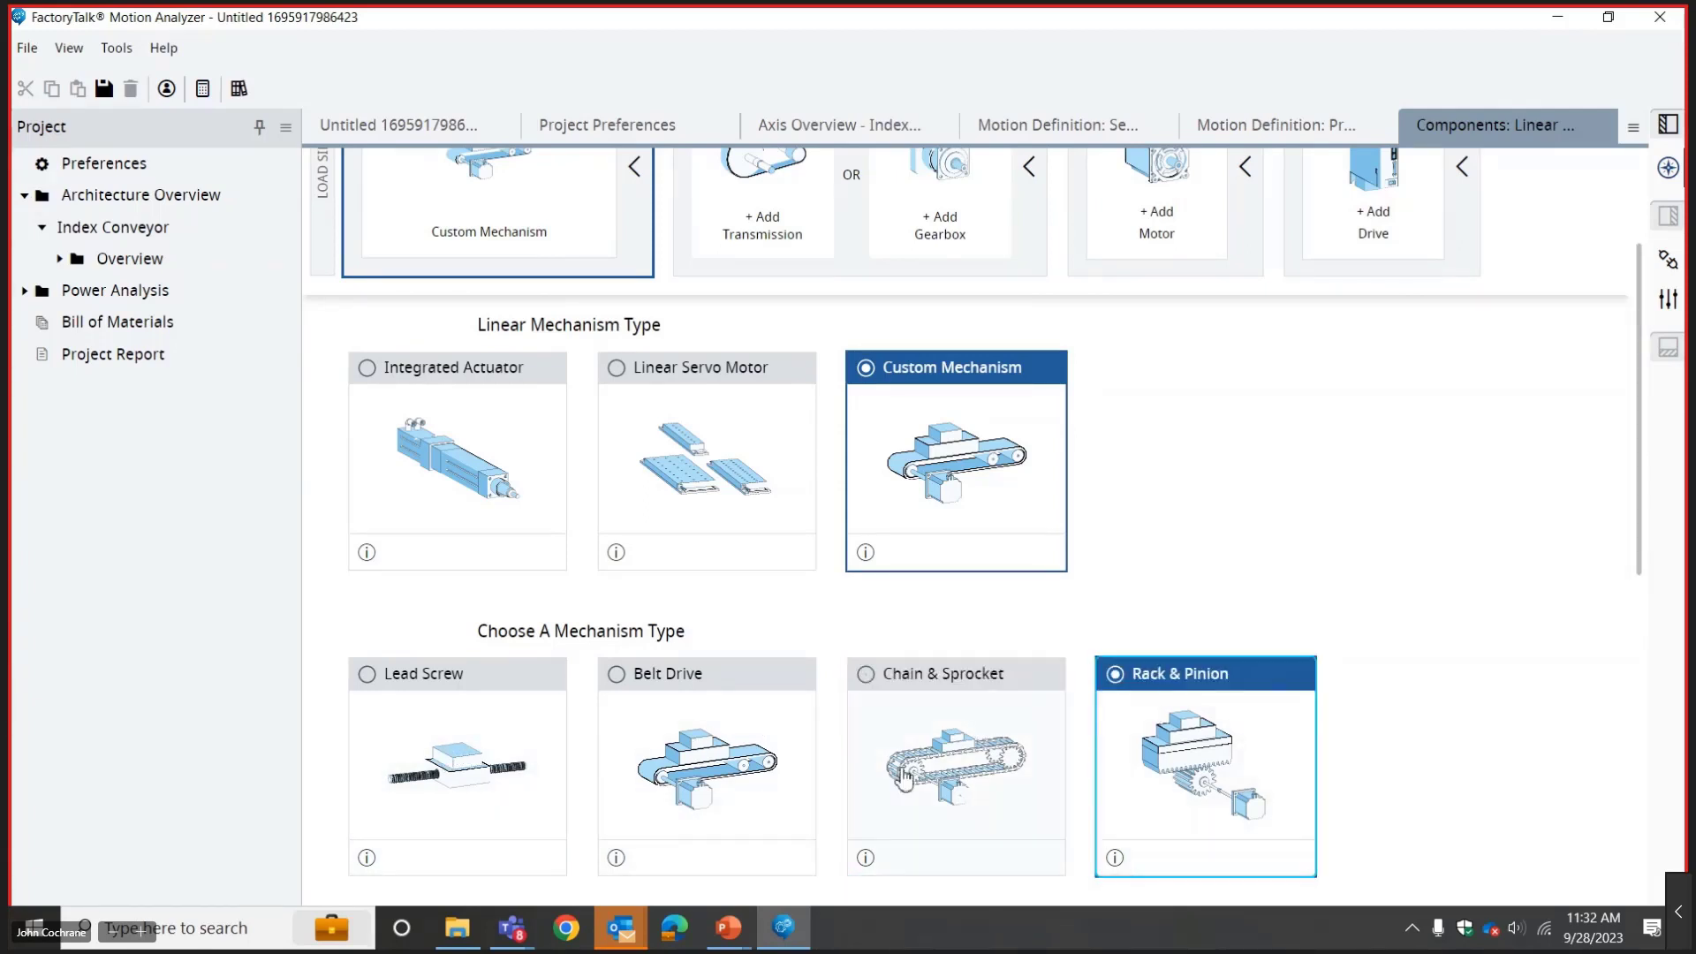
Switch the mechanism type to Belt Drive and name the mechanism Conveyor 1.
left_click(618, 676)
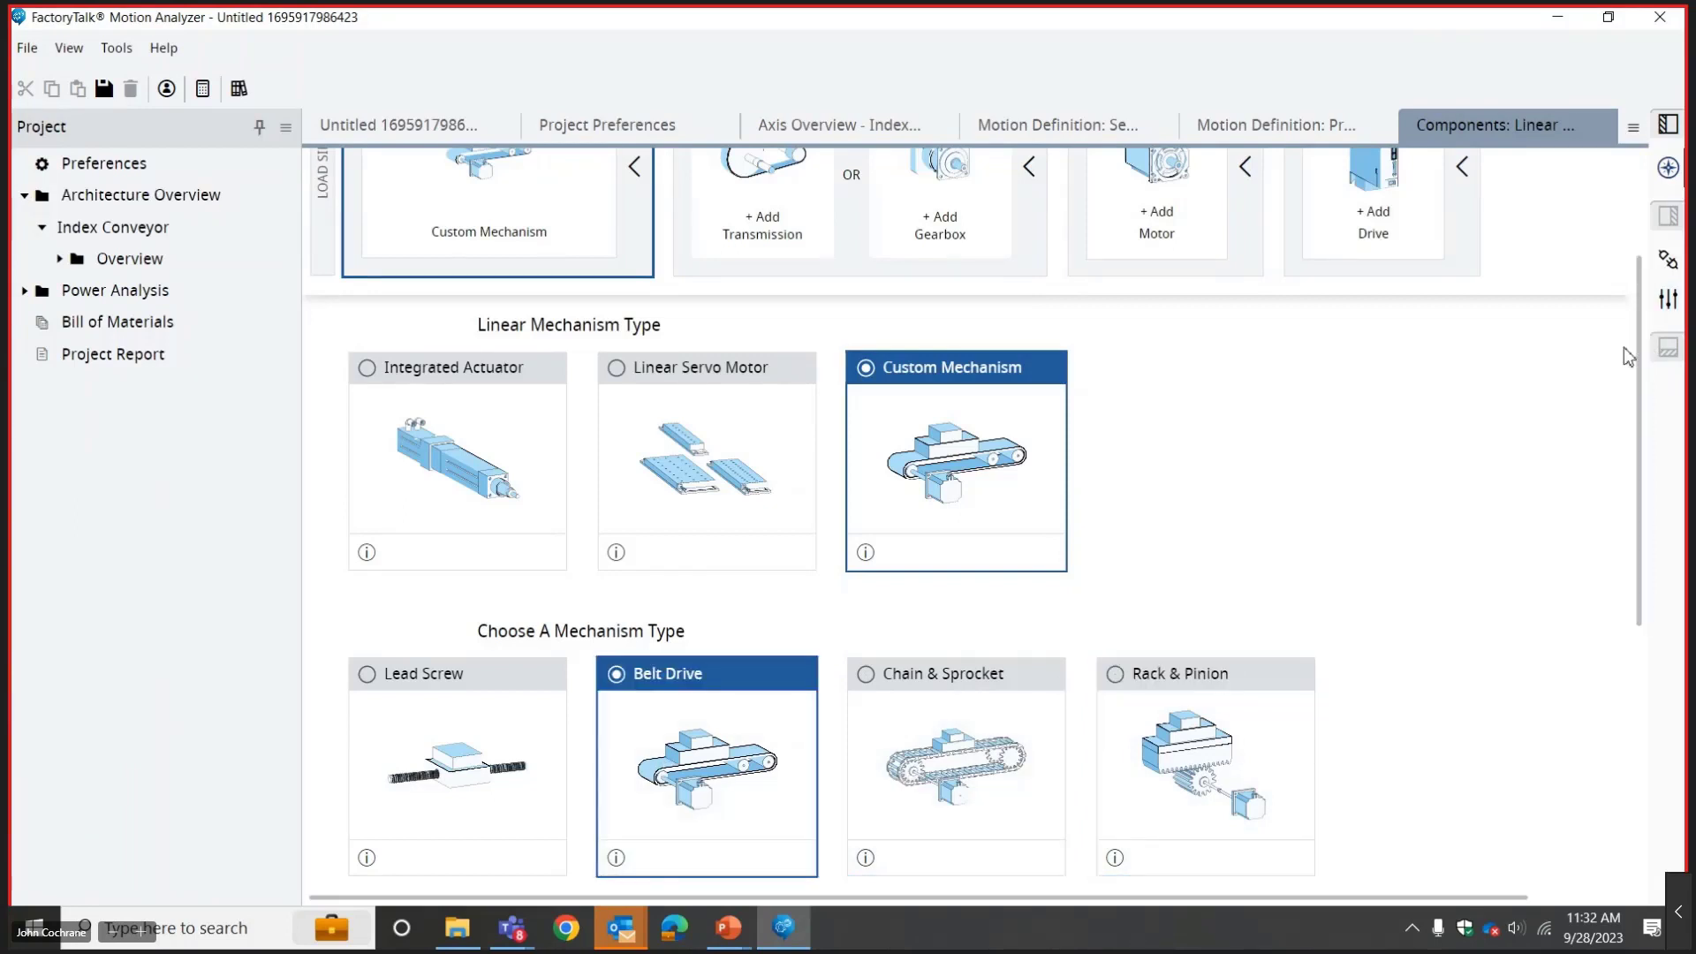
scroll(1604, 563, "down", 3)
scroll(1599, 583, "down", 1)
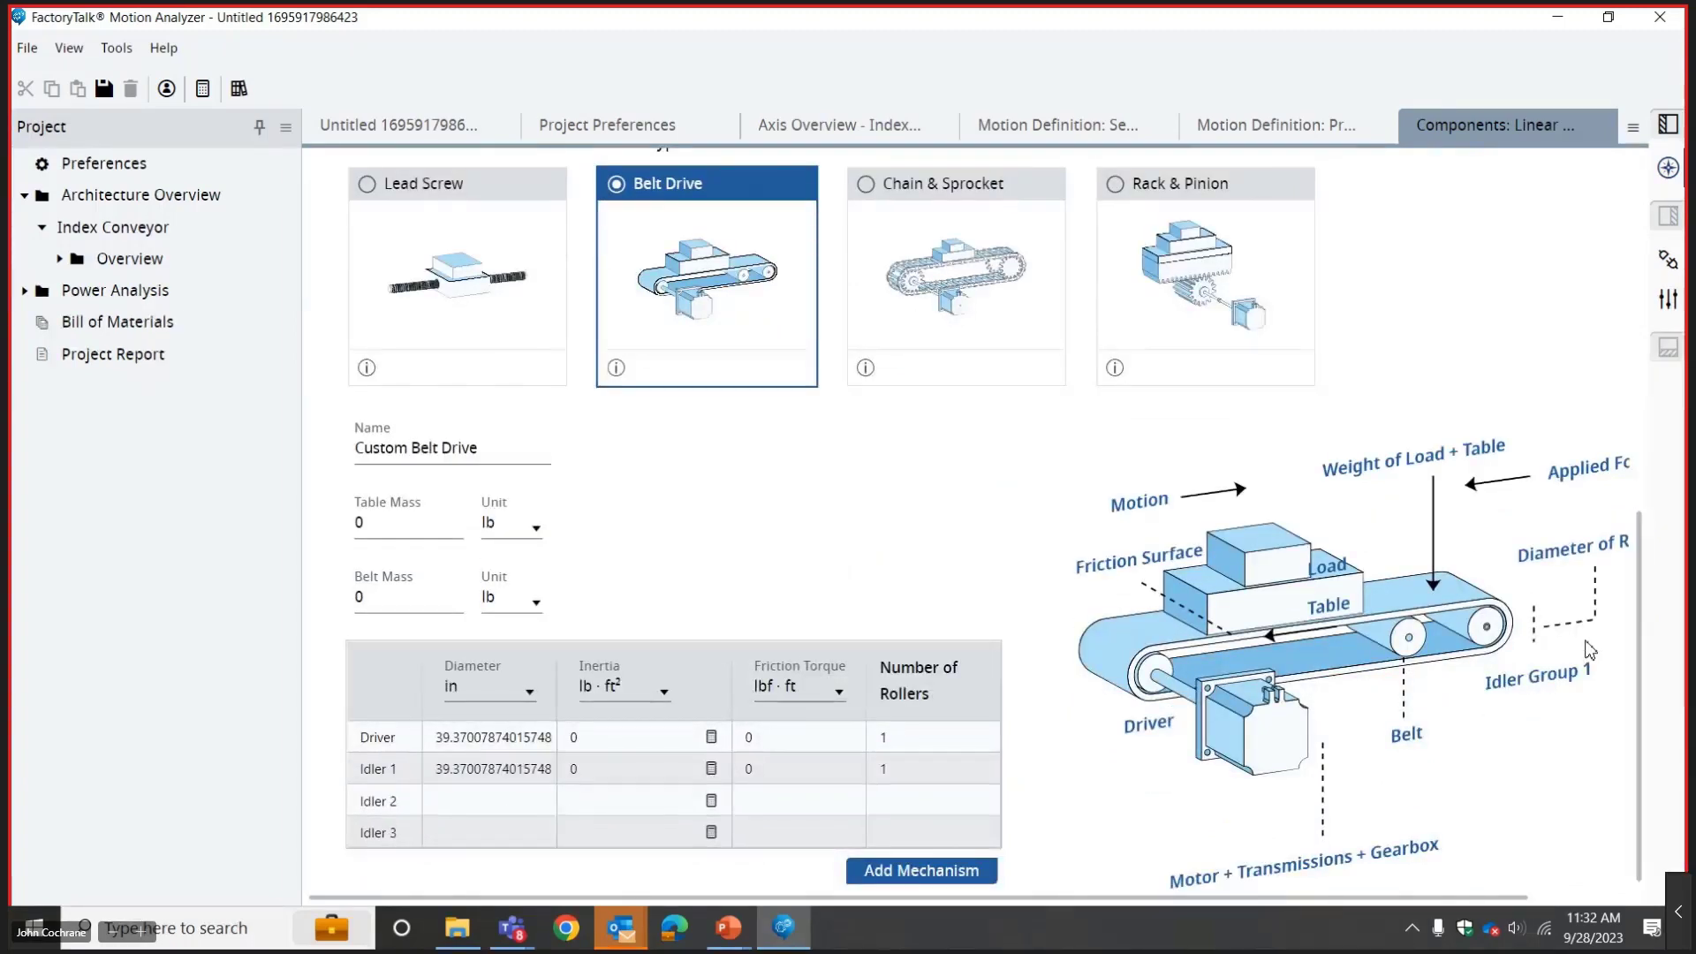
left_click_drag(478, 447, 364, 449)
left_click_drag(75, 469, 86, 475)
type("Conveoy")
key("BackSpace")
key("BackSpace")
type("yor 1")
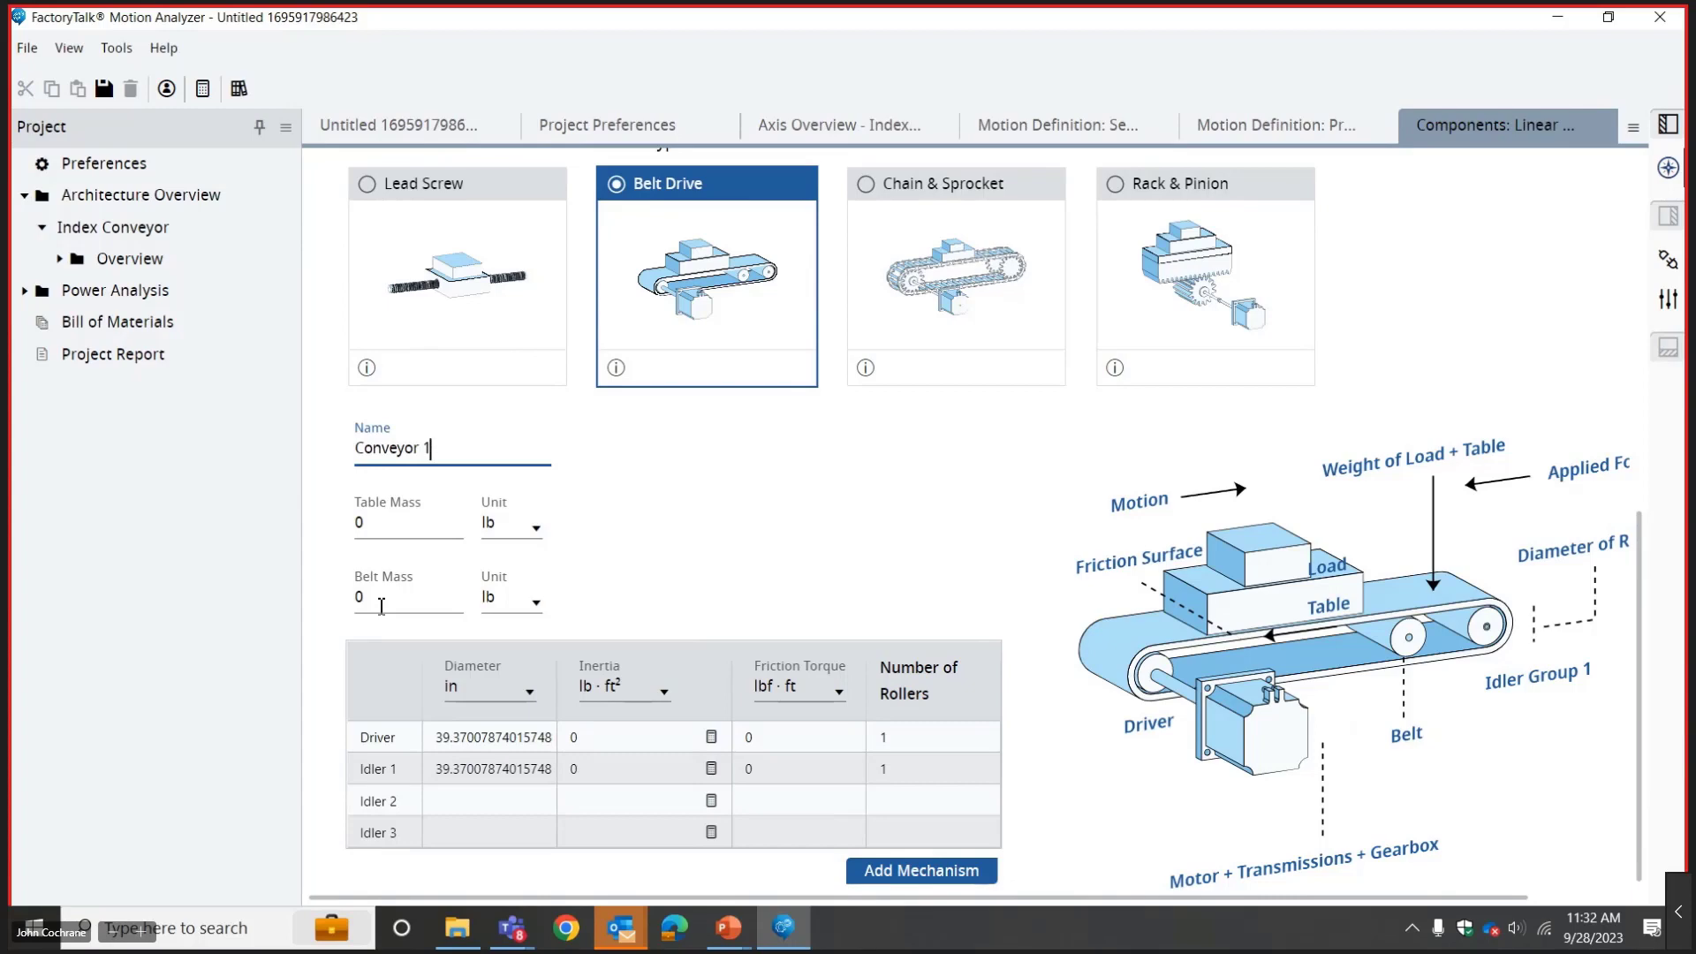
Check the belt weight on the conveyor slide in PowerPoint, then return to Motion Analyzer and set the belt mass to 36 lb.
left_click(712, 928)
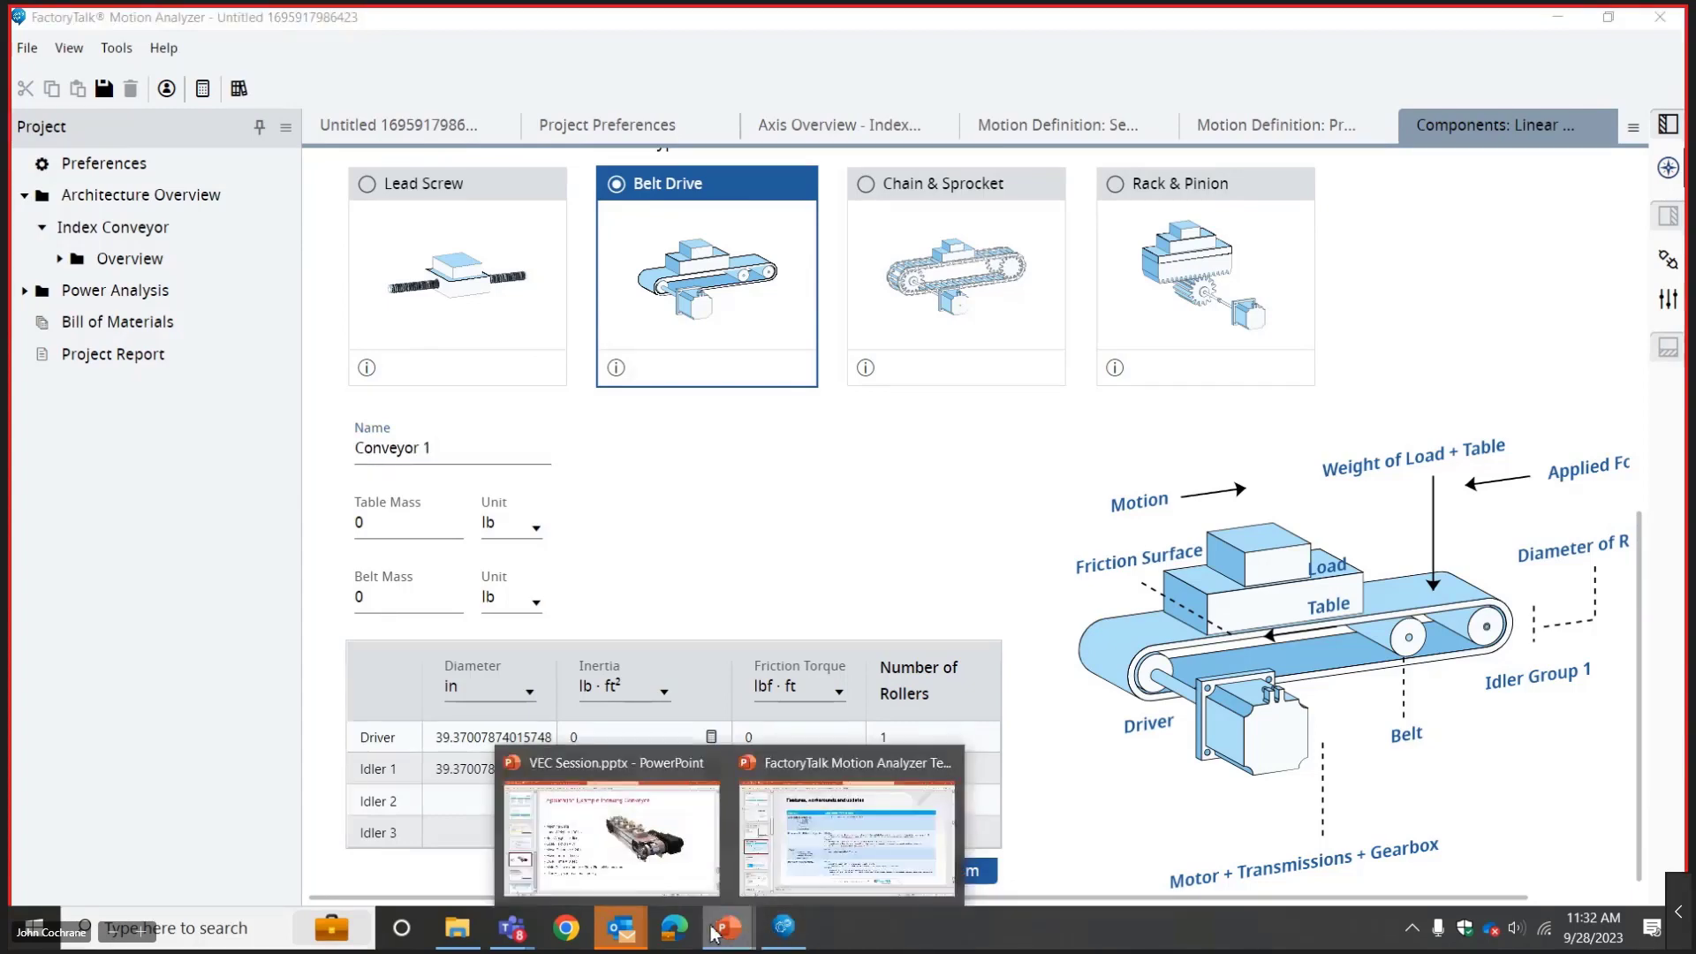
left_click(676, 853)
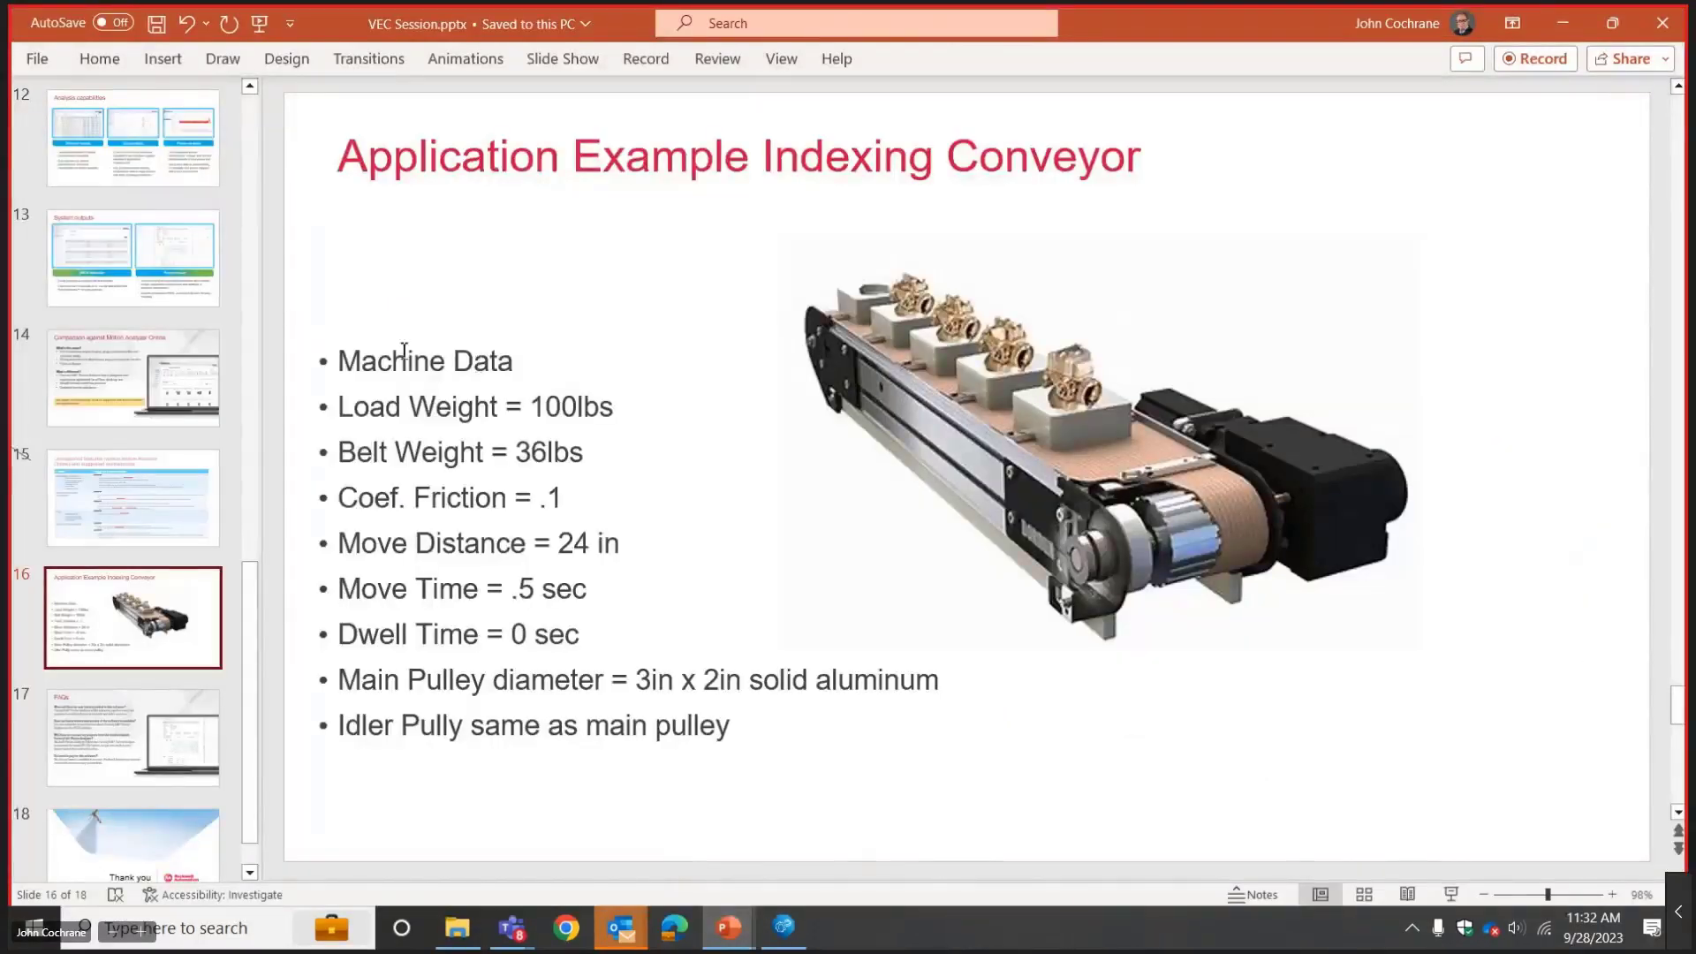
left_click(800, 942)
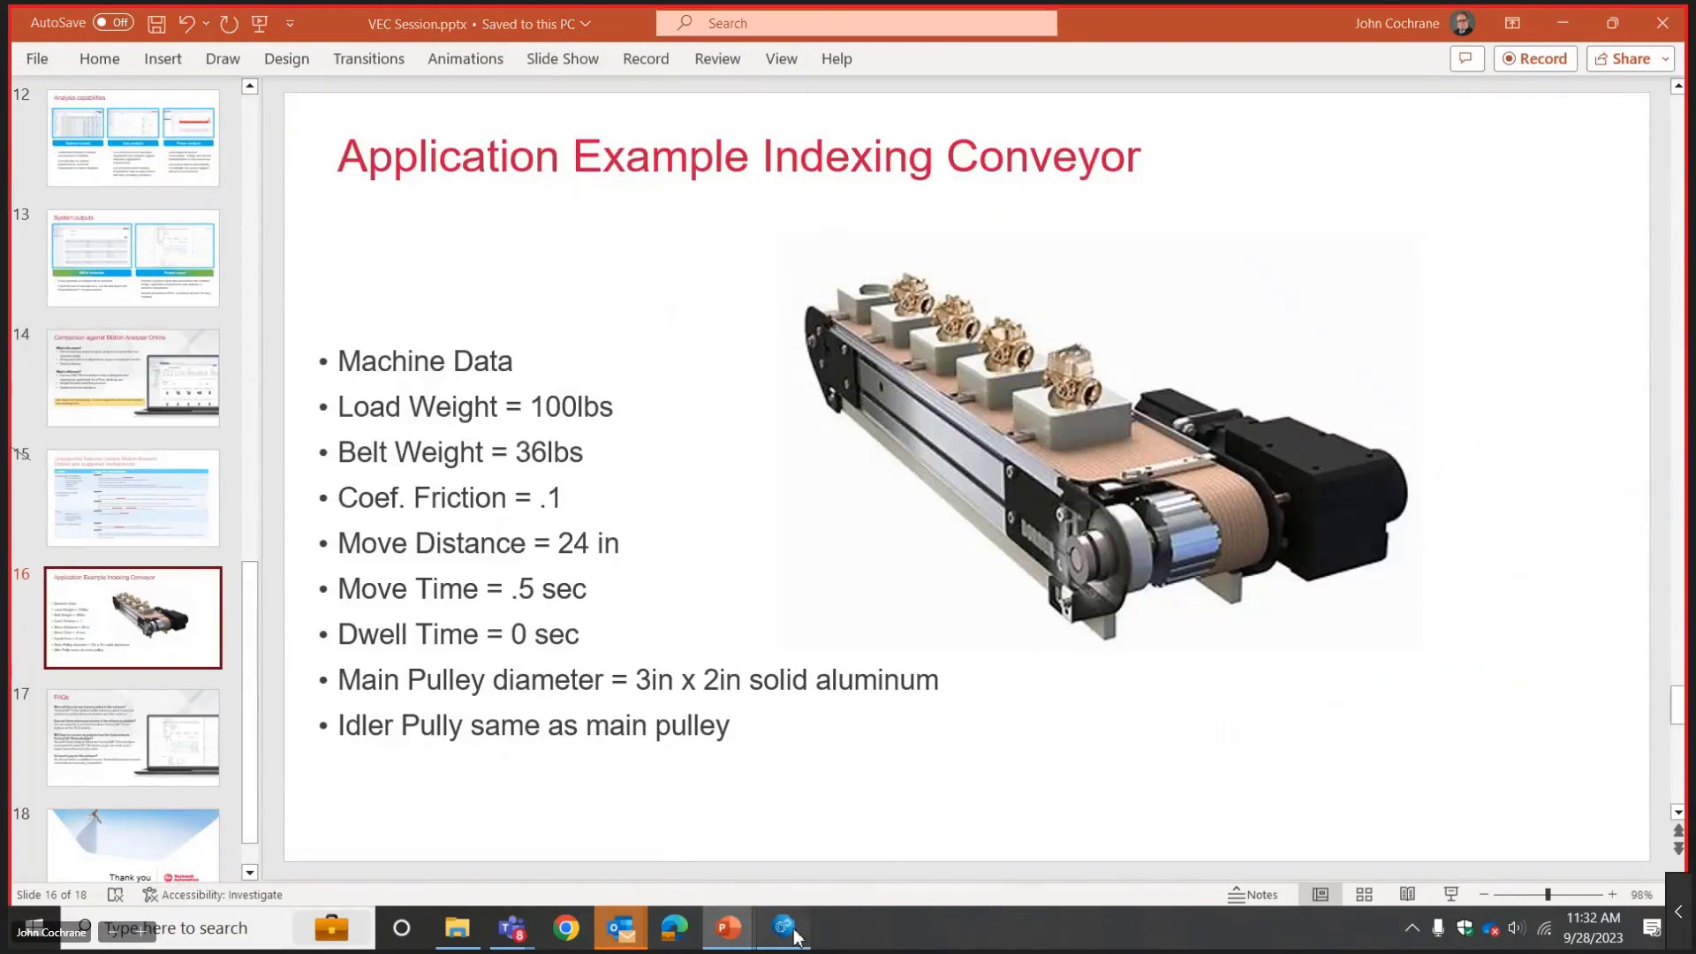
left_click(416, 601)
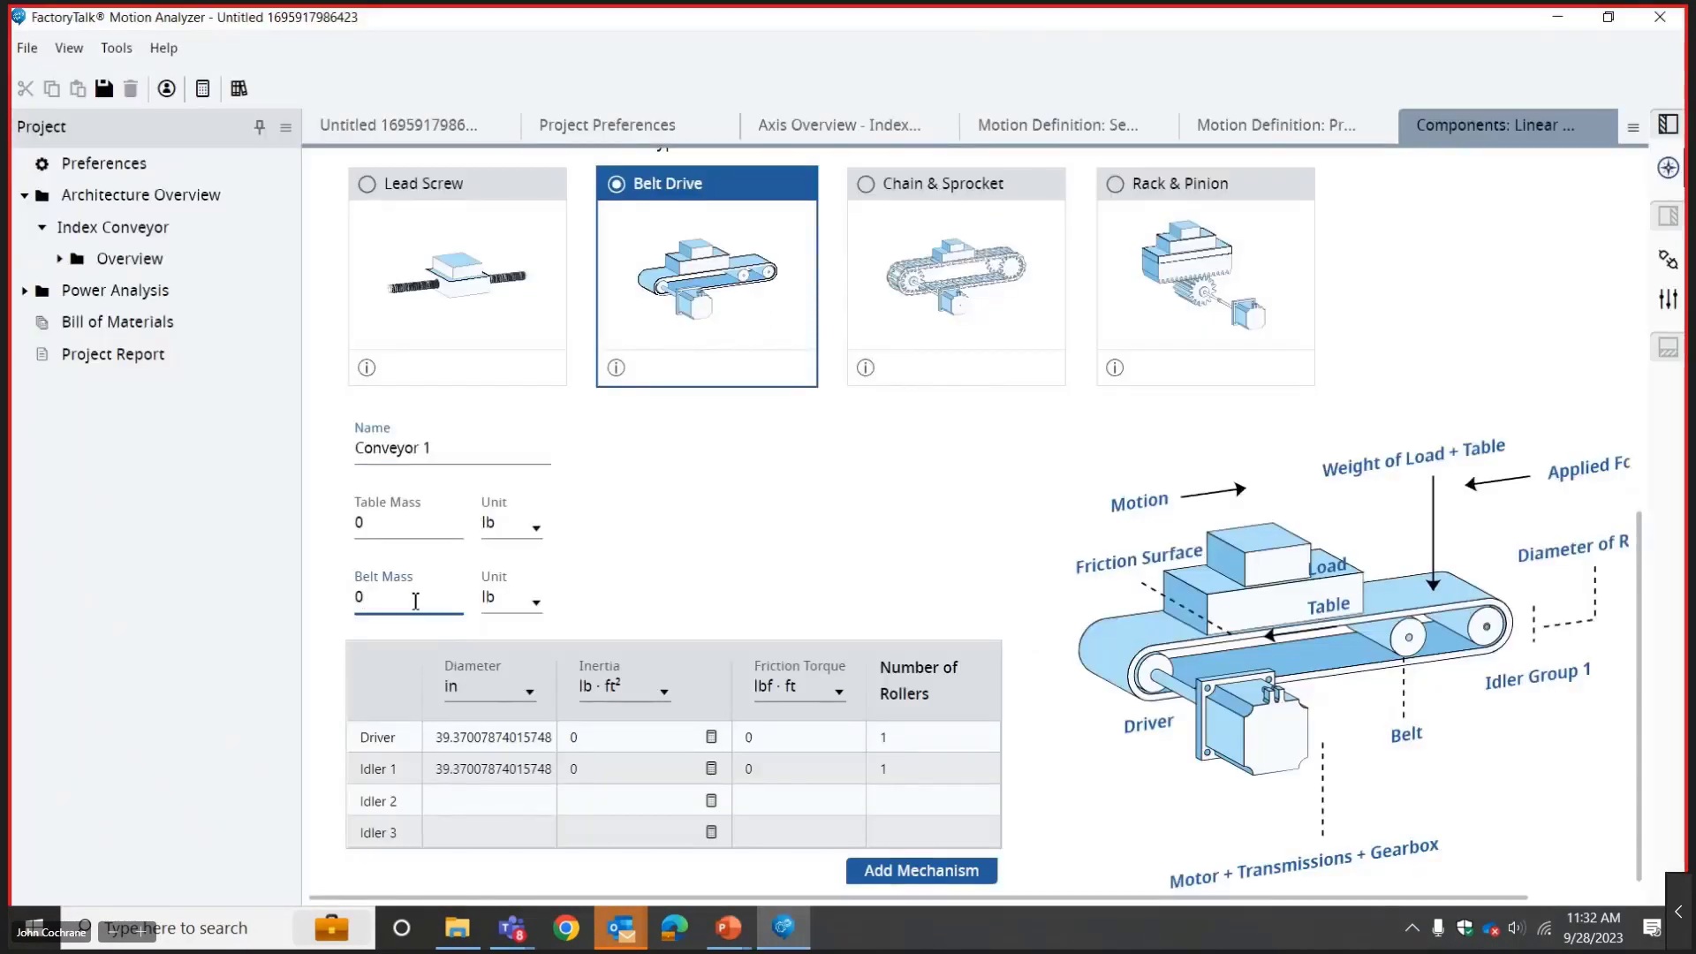
type("36")
key("Tab")
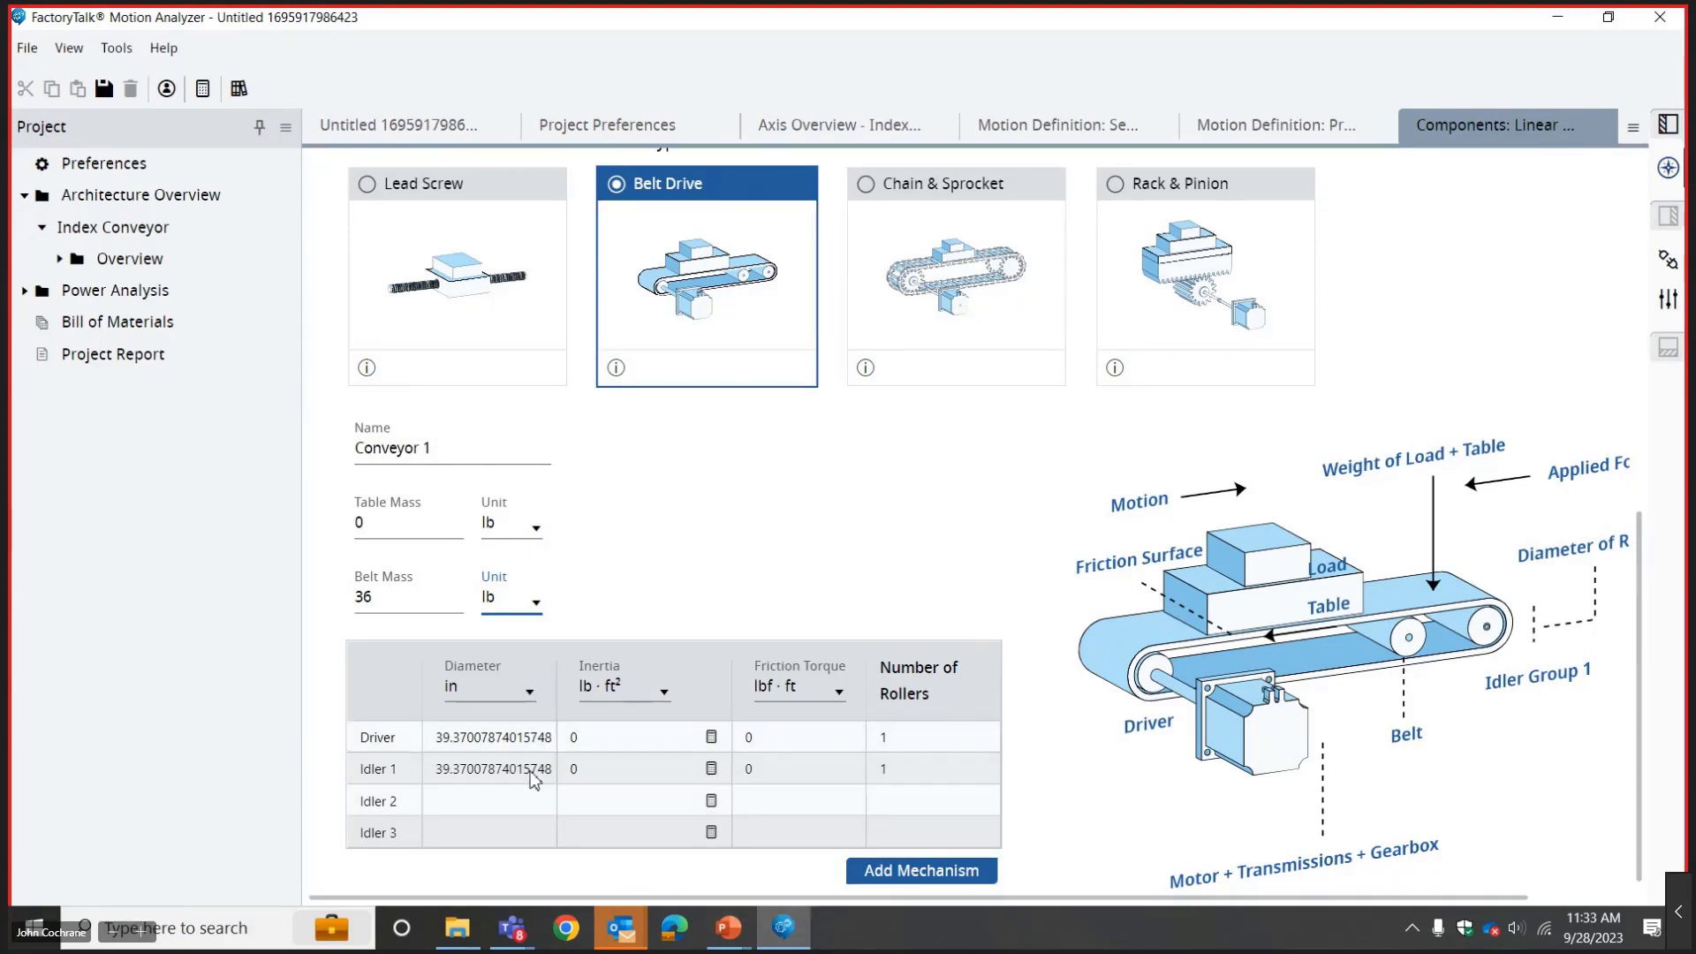
Check the pulley dimensions on the PowerPoint slide, then return to Motion Analyzer and set the driver roller's diameter to 3 in.
left_click(730, 929)
left_click(640, 841)
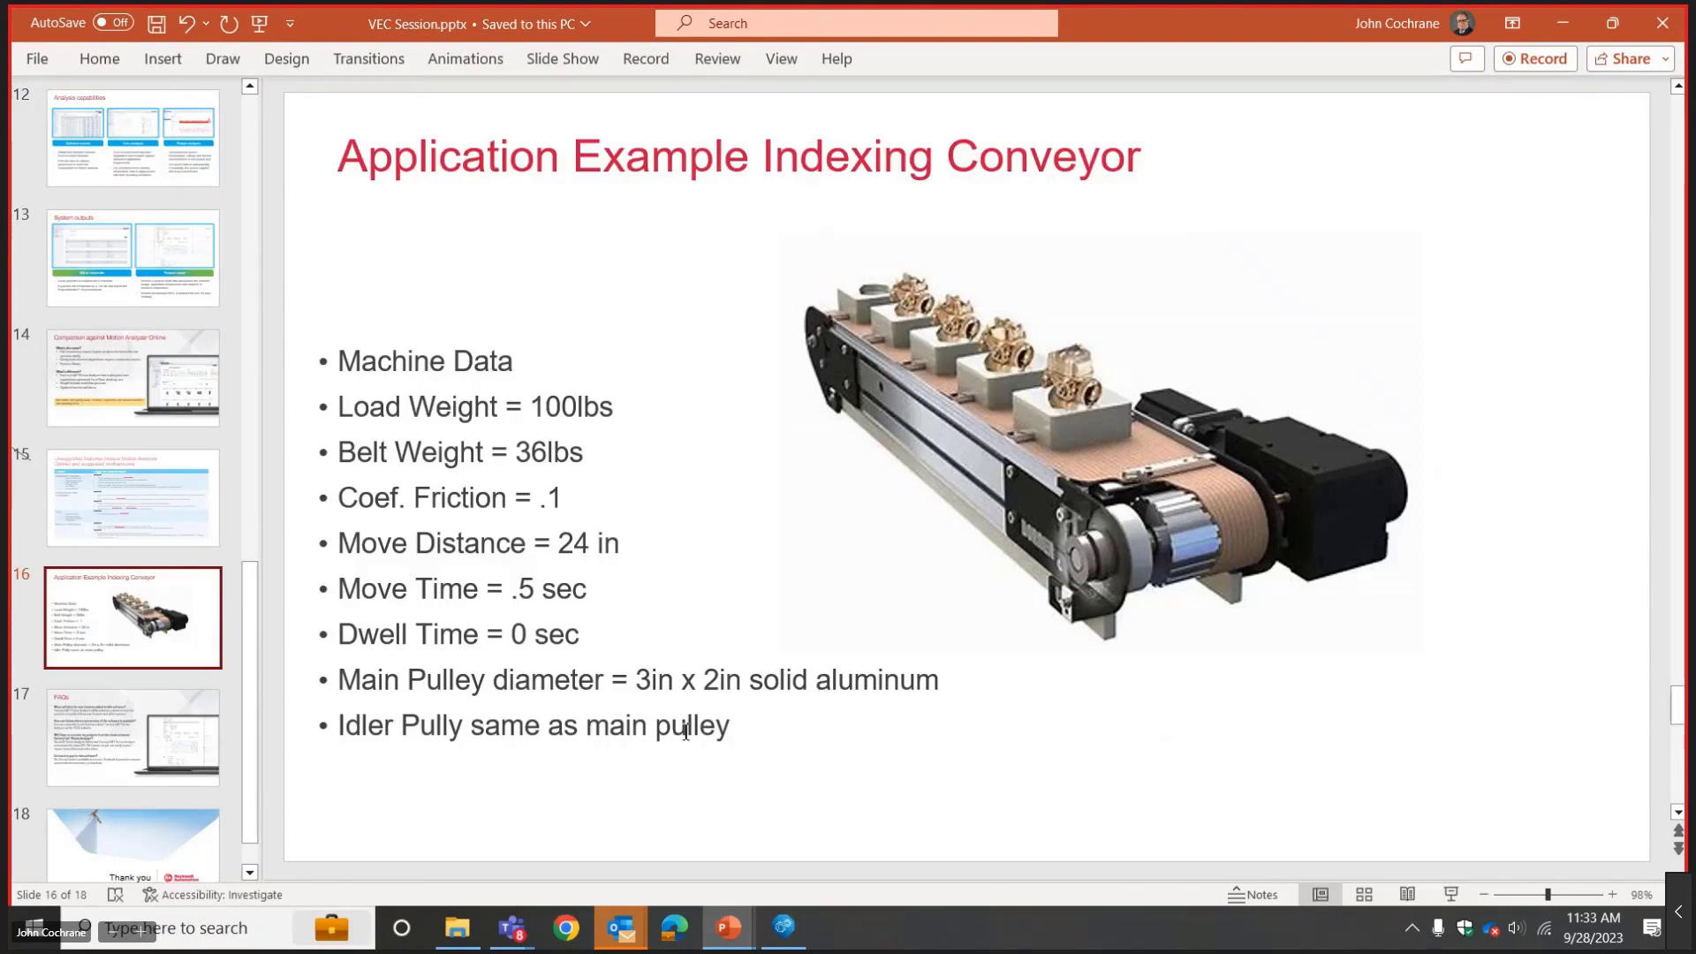
left_click(767, 933)
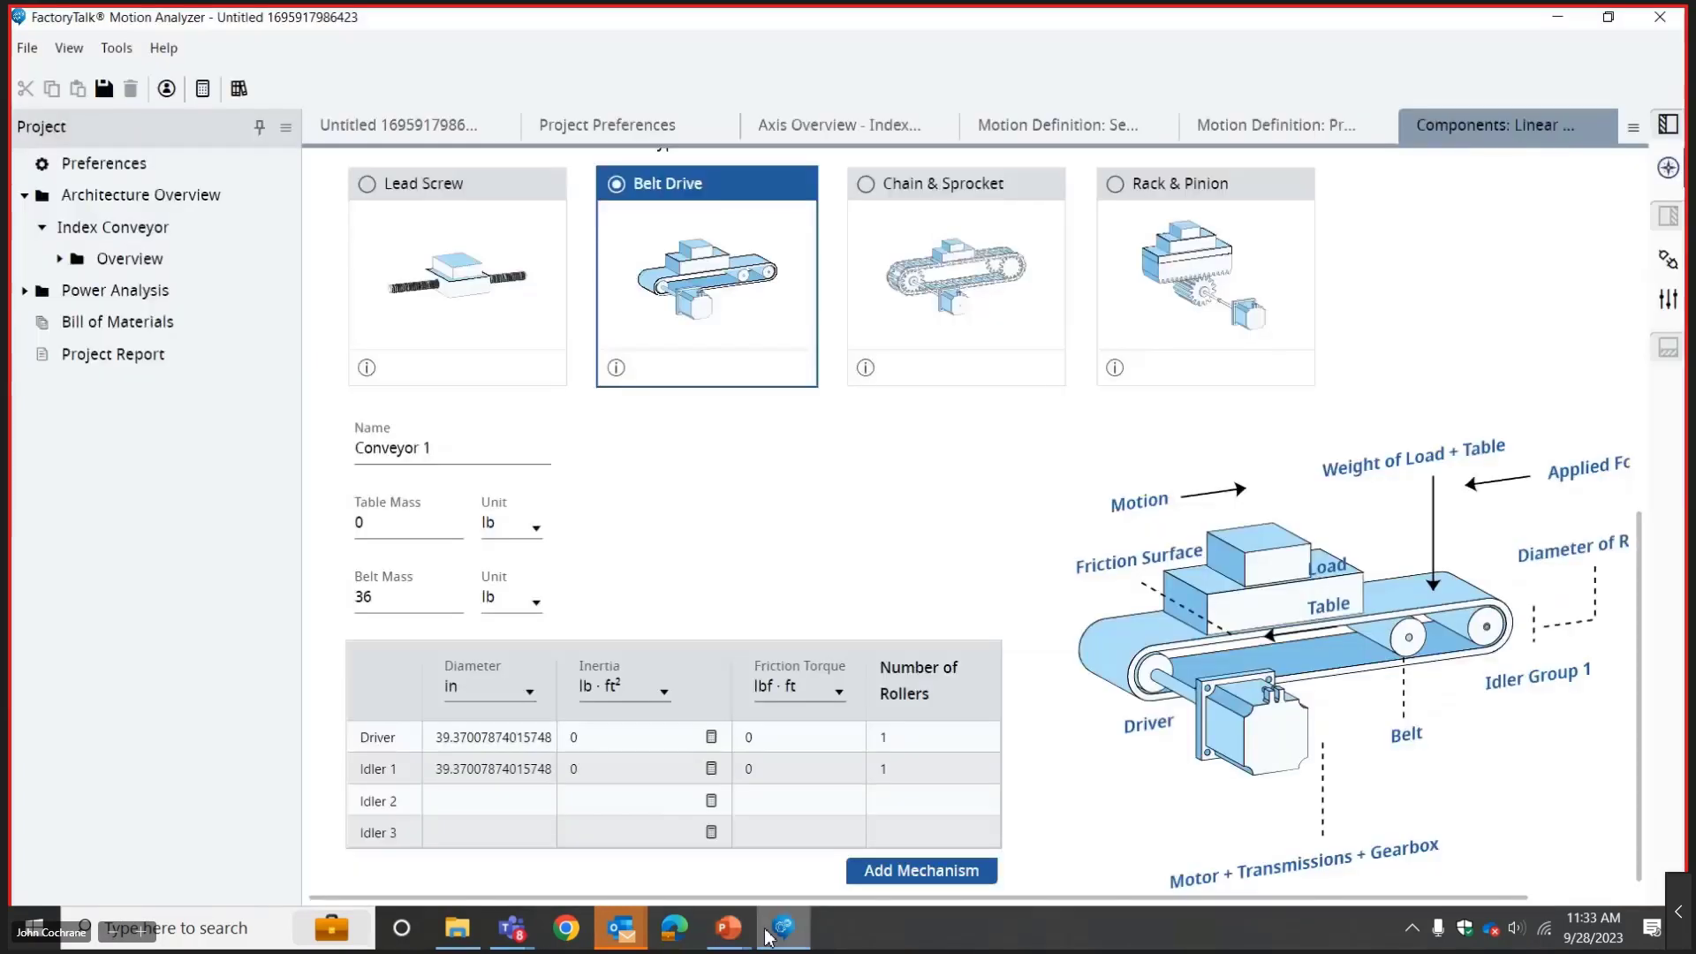
left_click(466, 735)
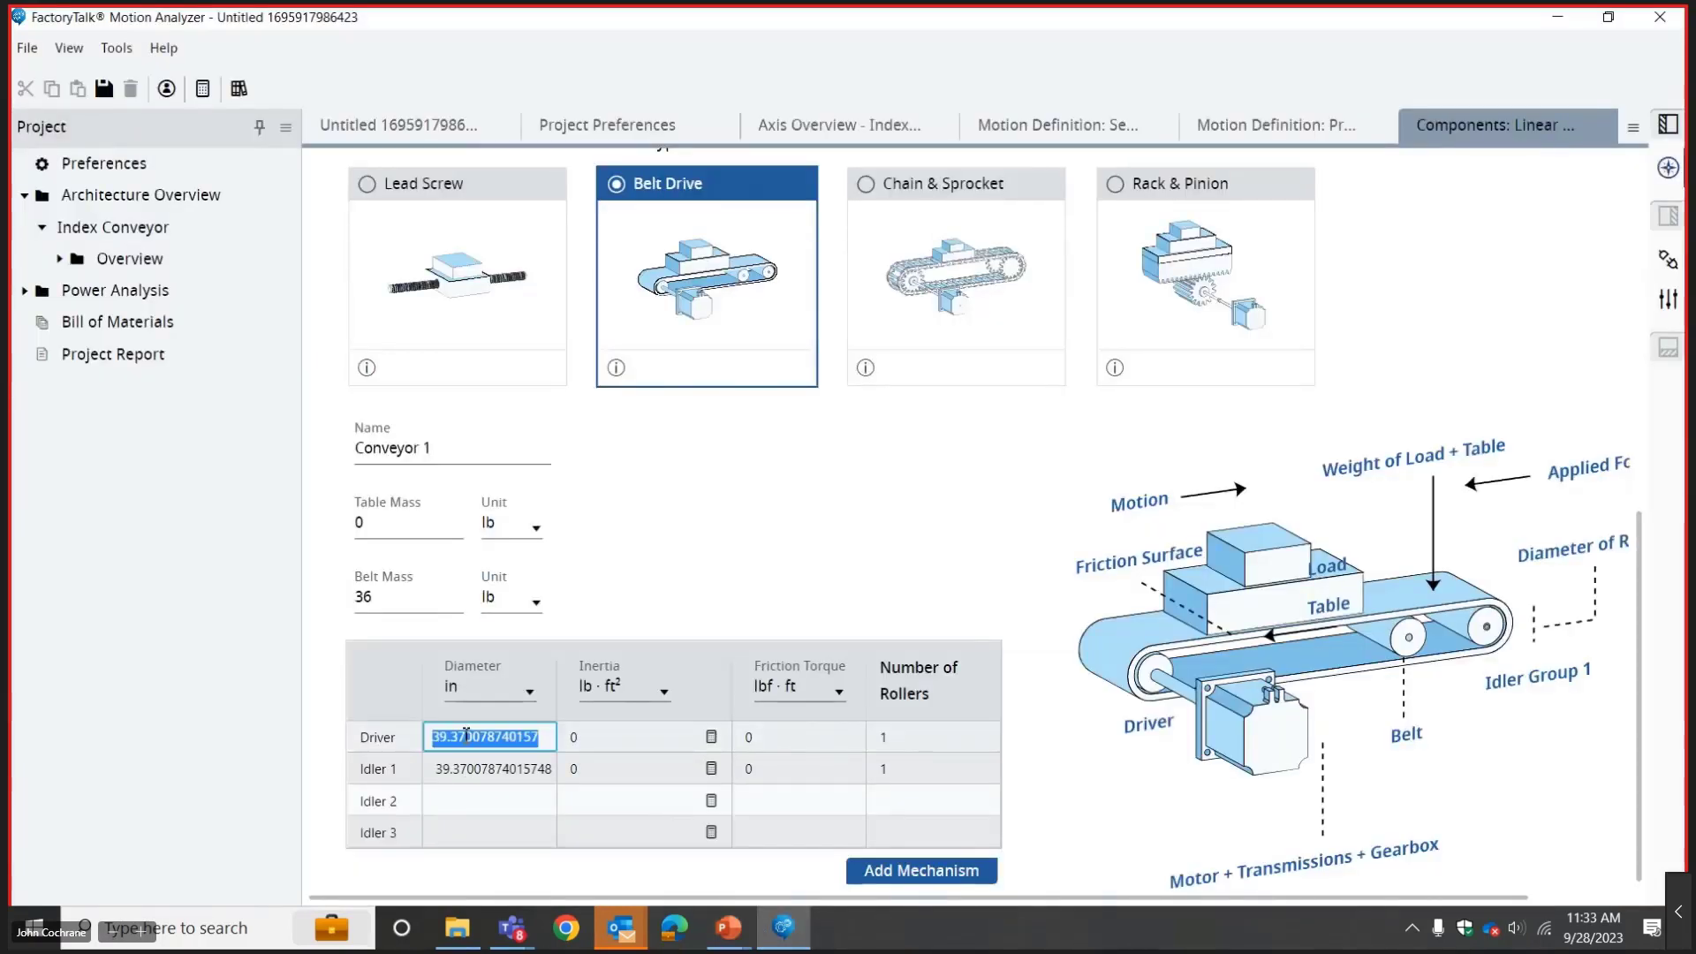
type("3")
key("Tab")
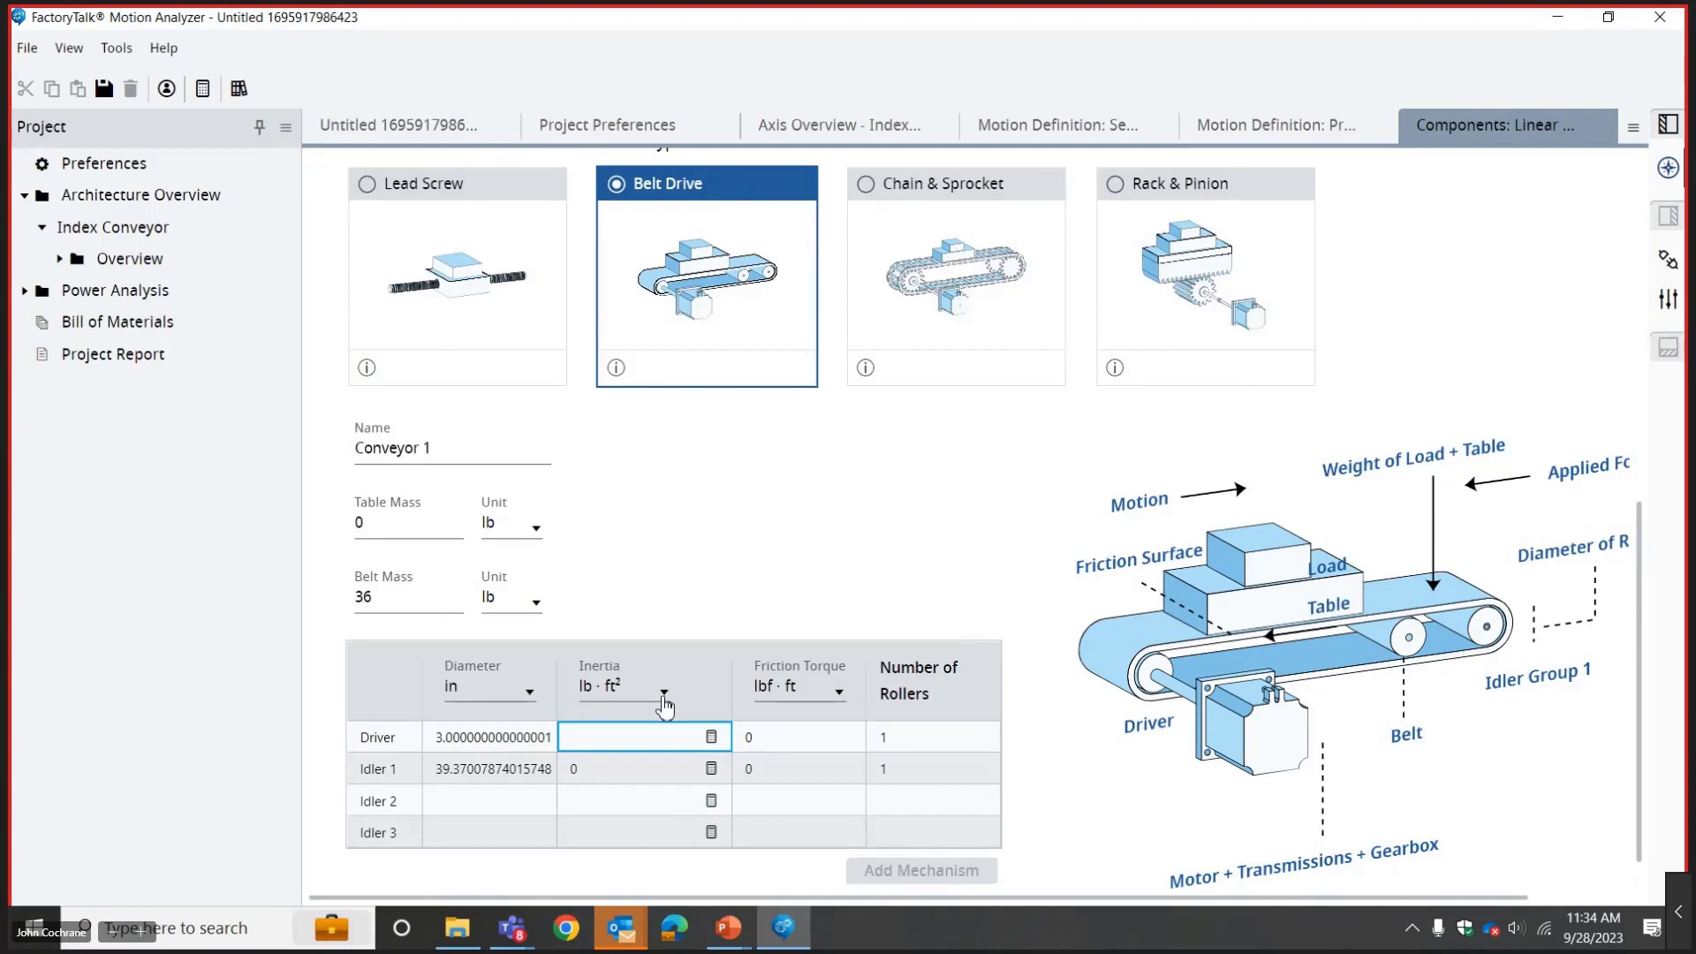
In the driver's Inertia Calculator, define a Solid Cylinder of Aluminium (1060) with a 3 in outer diameter and 2 in length.
left_click(712, 738)
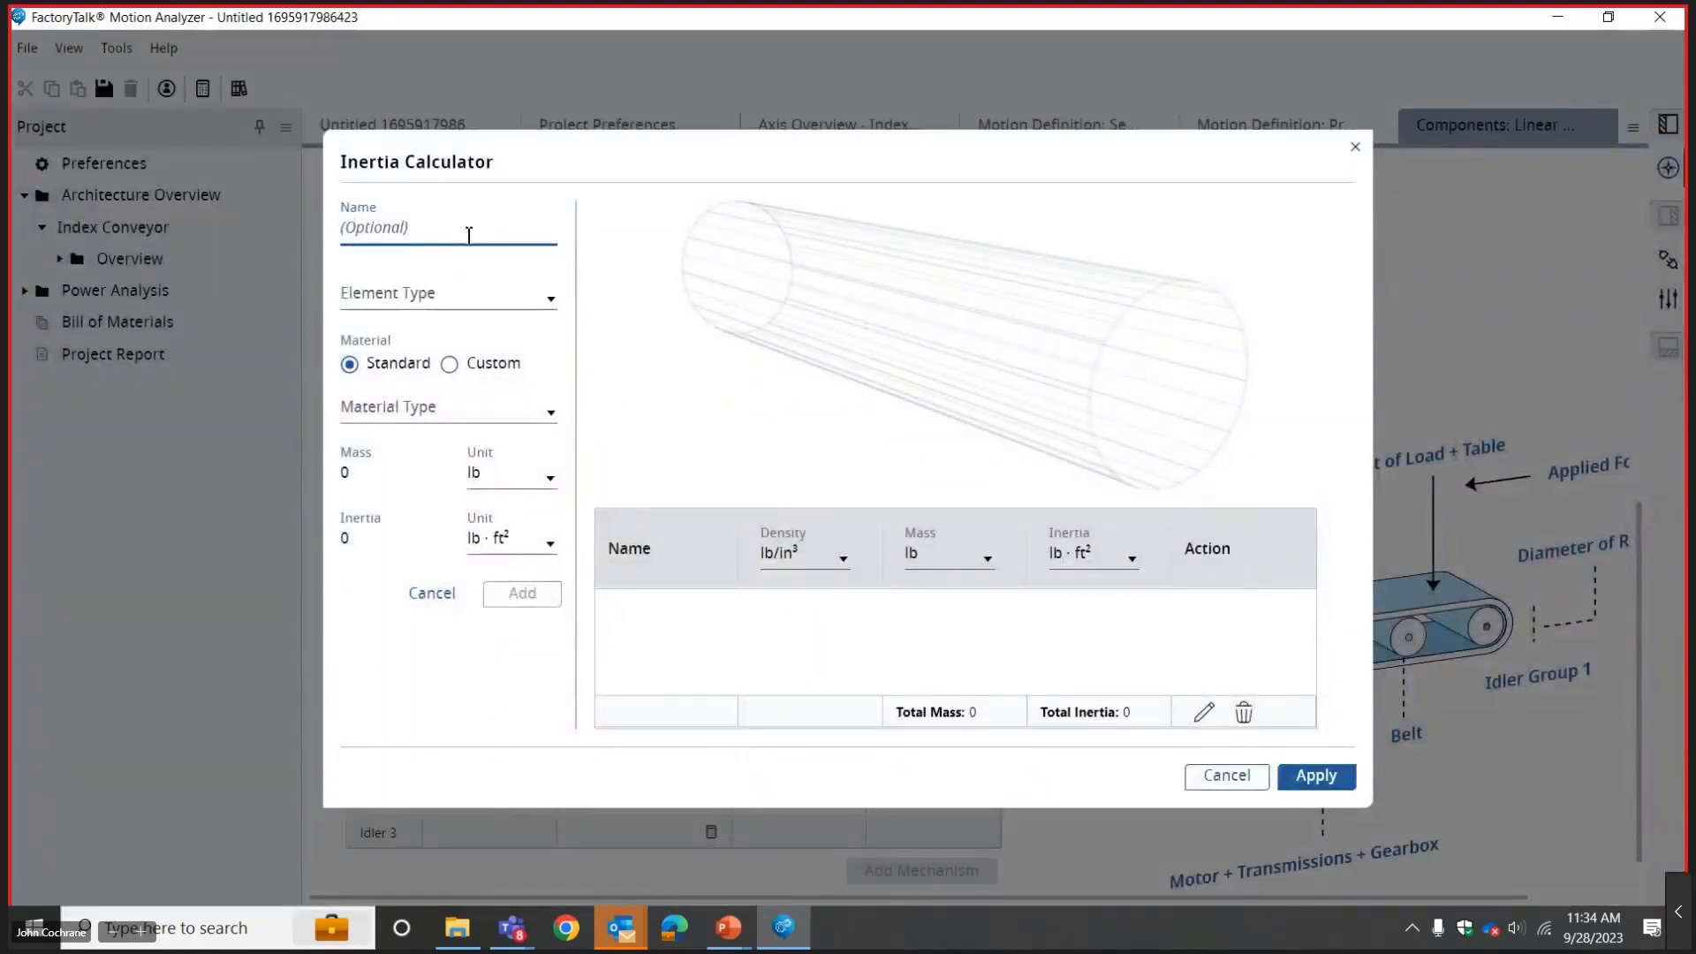
left_click(422, 301)
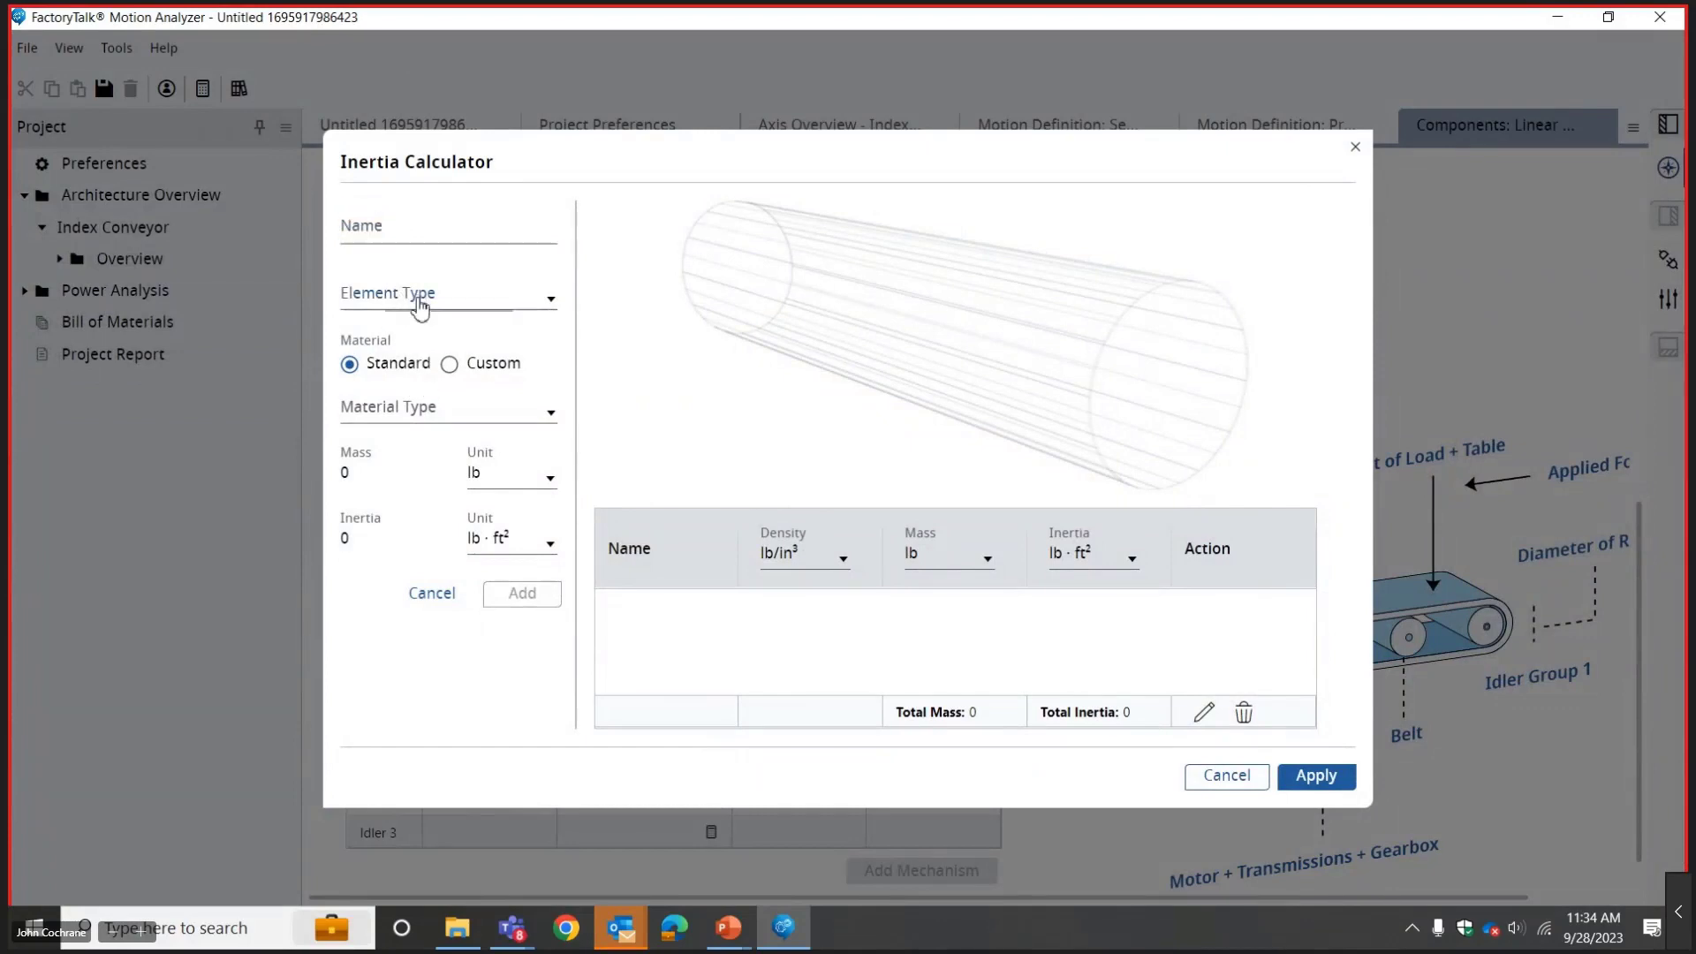
left_click(412, 325)
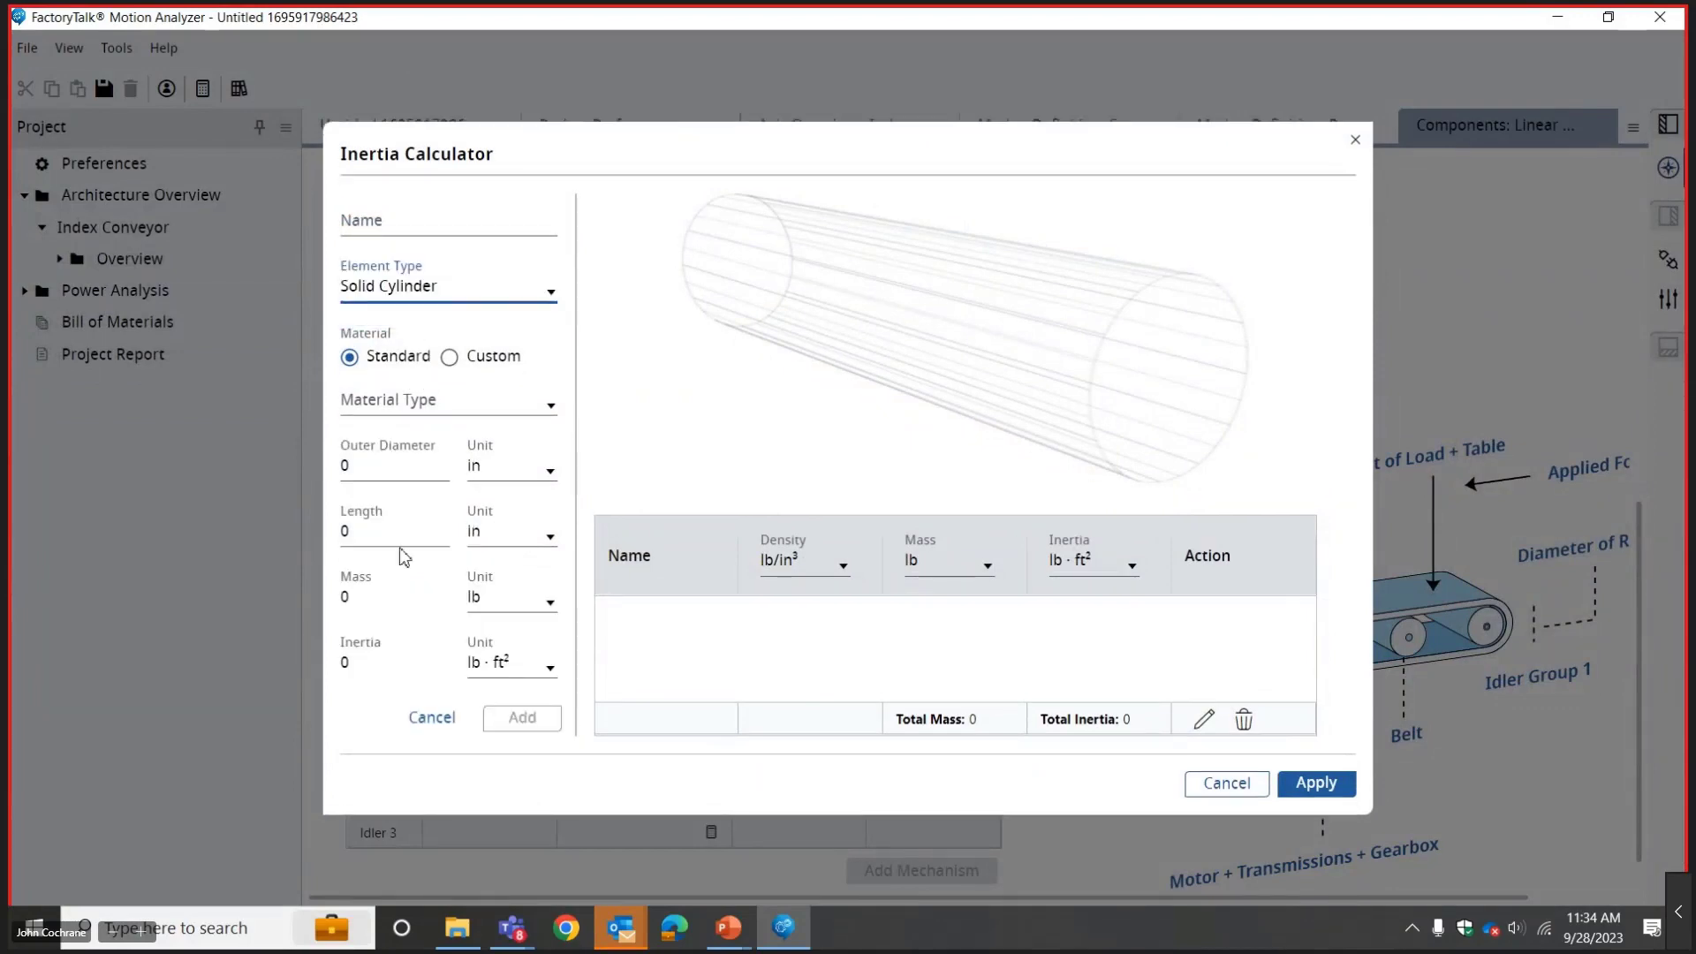
left_click(398, 474)
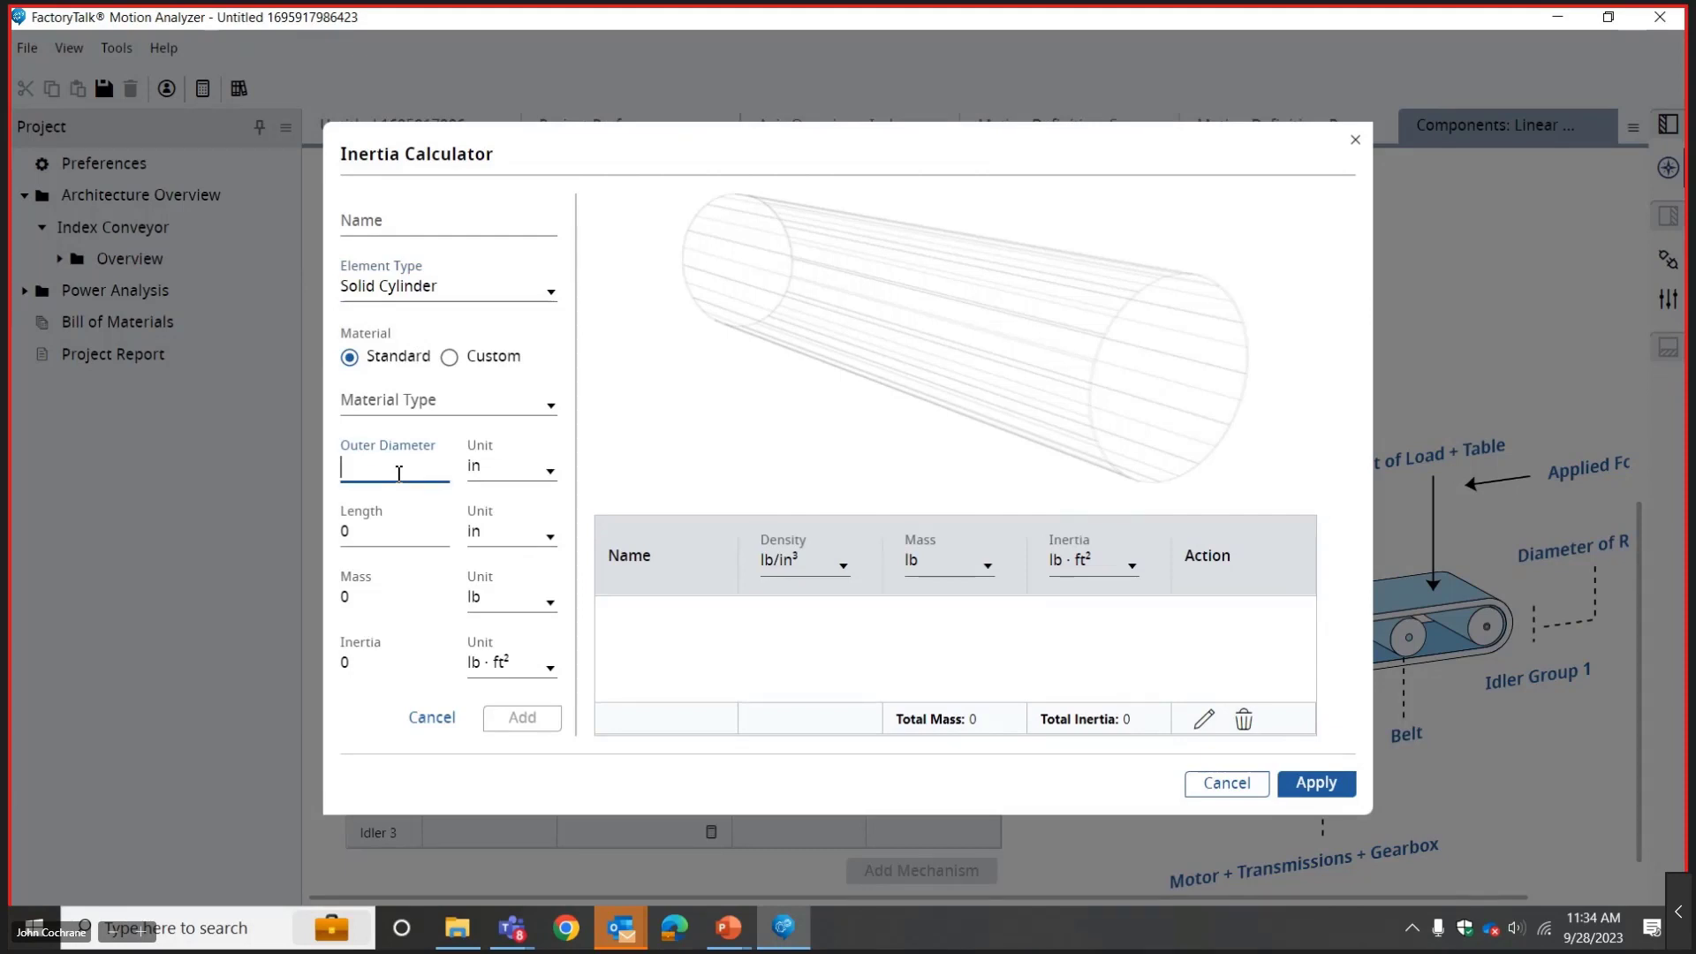
left_click(369, 544)
left_click(465, 420)
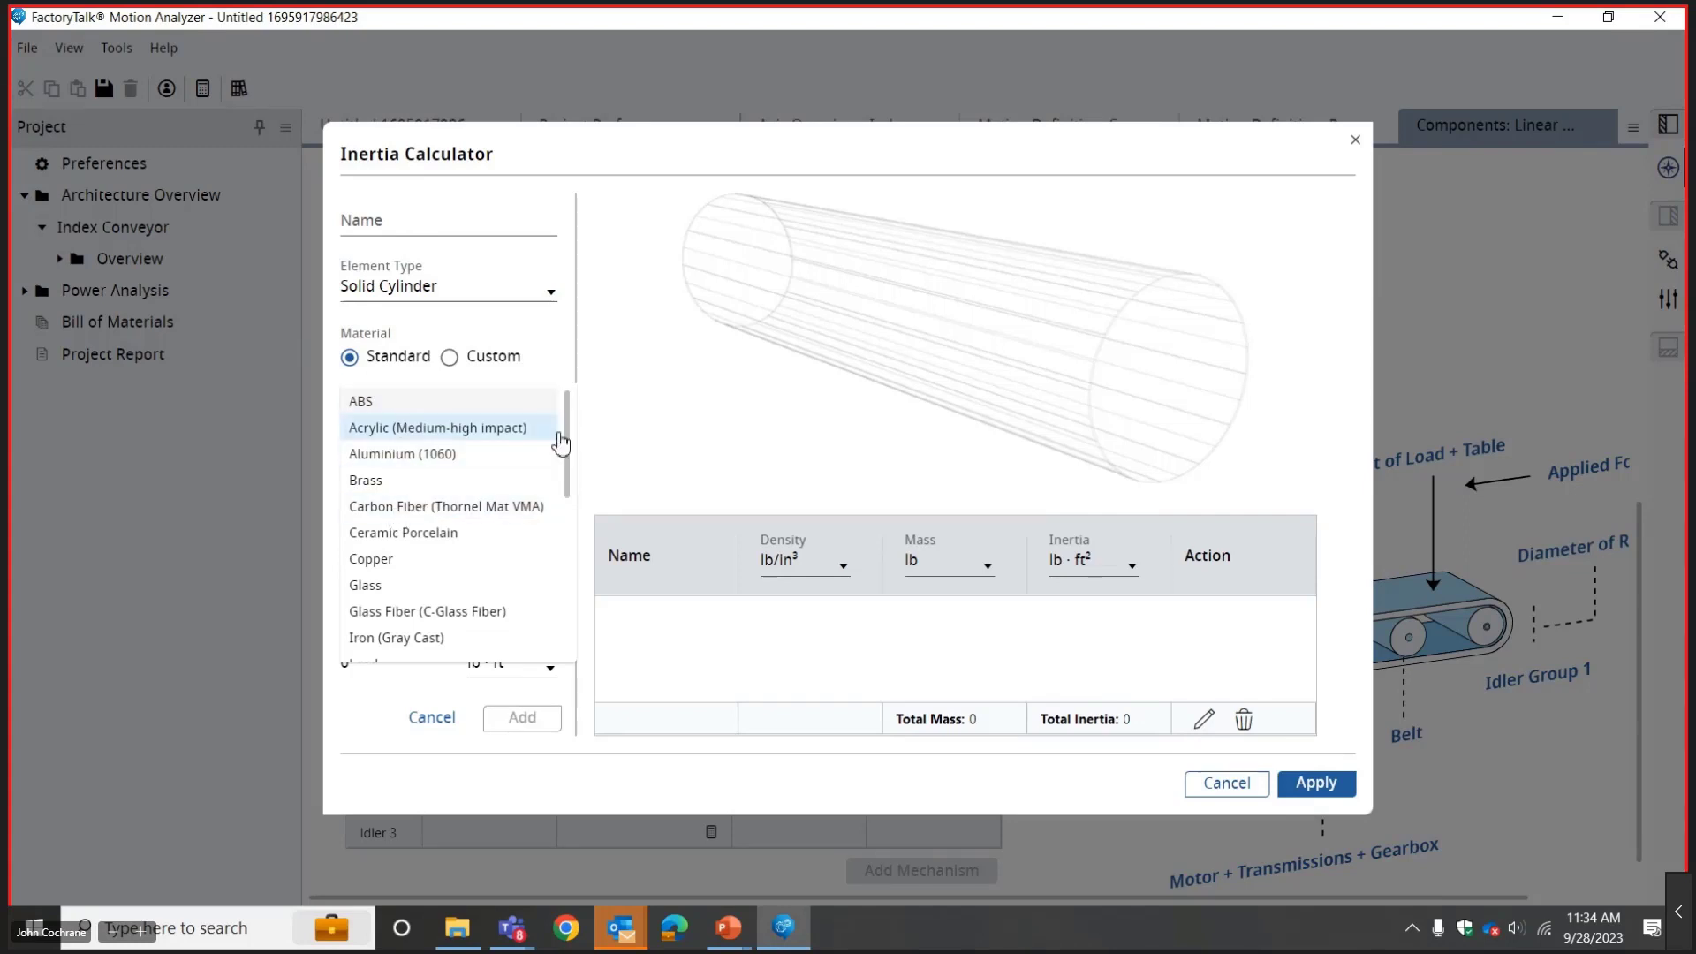
left_click_drag(566, 447, 553, 597)
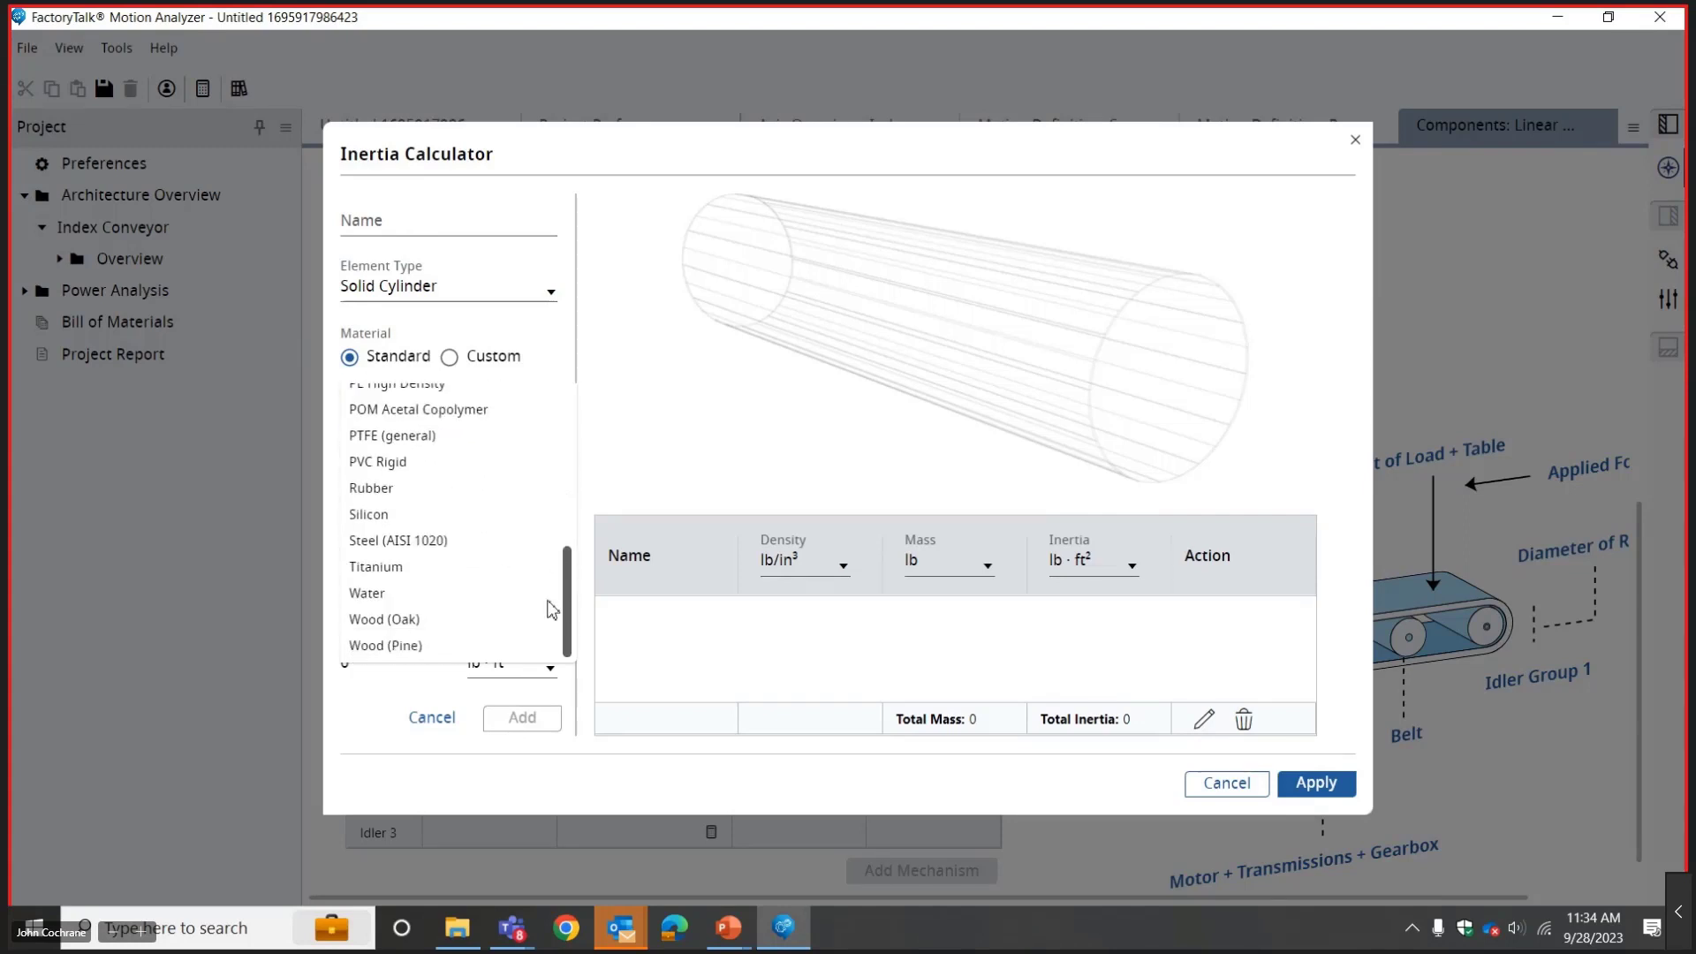
scroll(553, 597, "up", 6)
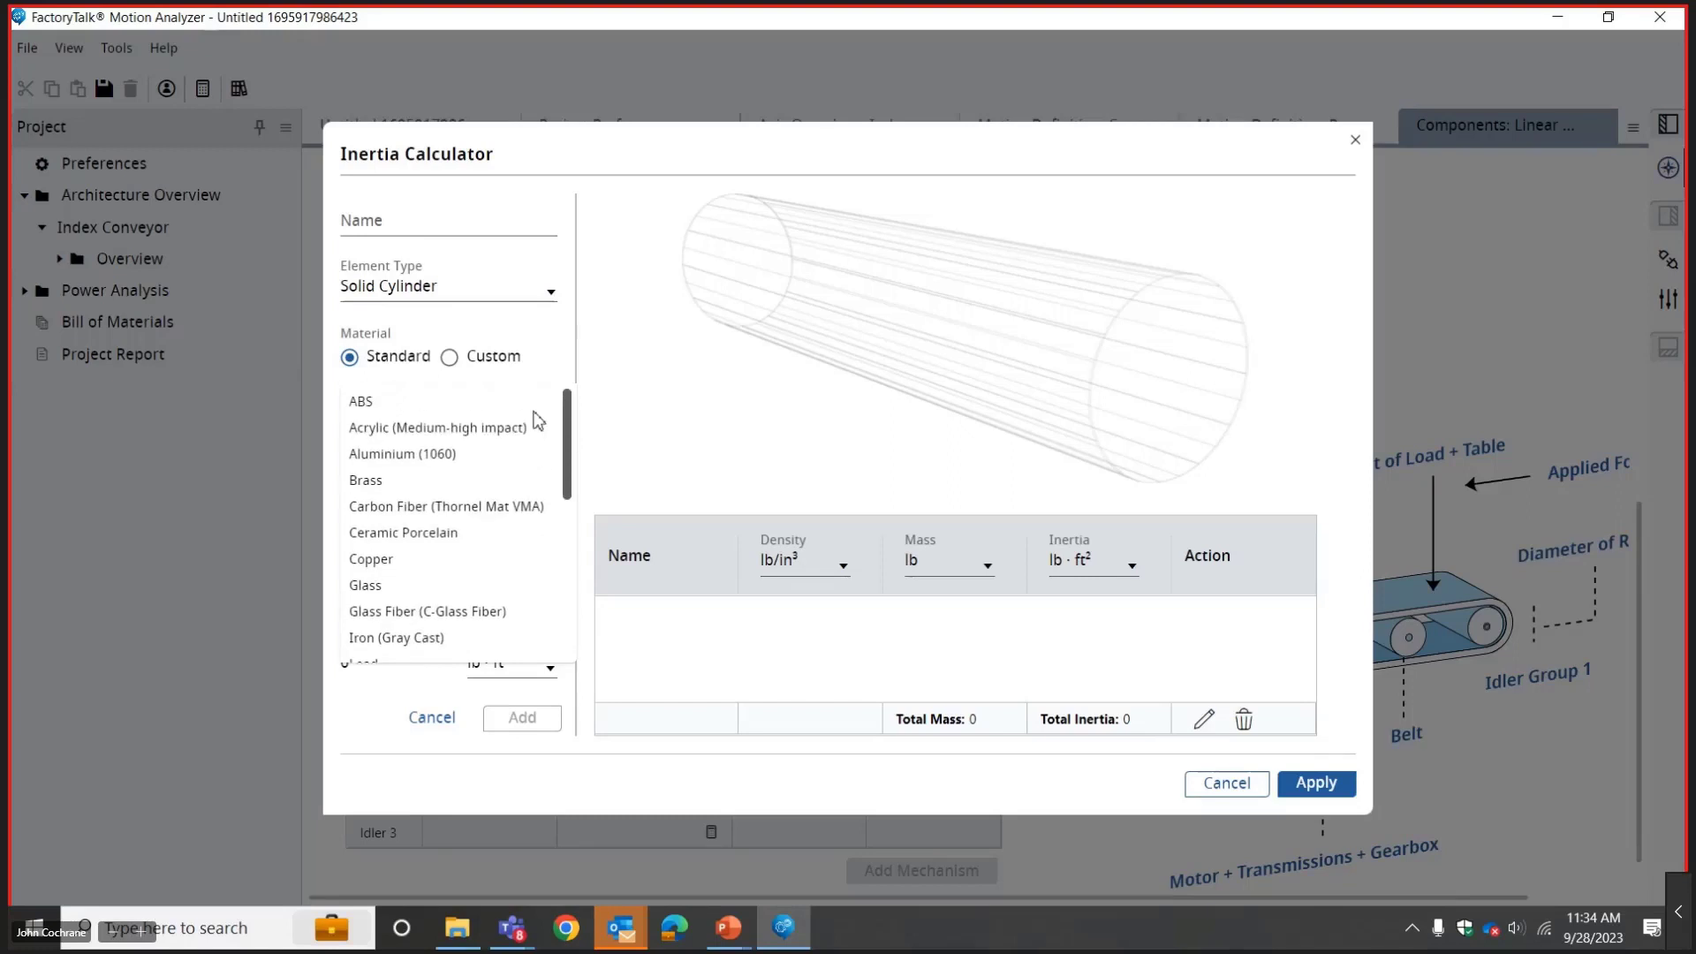
left_click(434, 455)
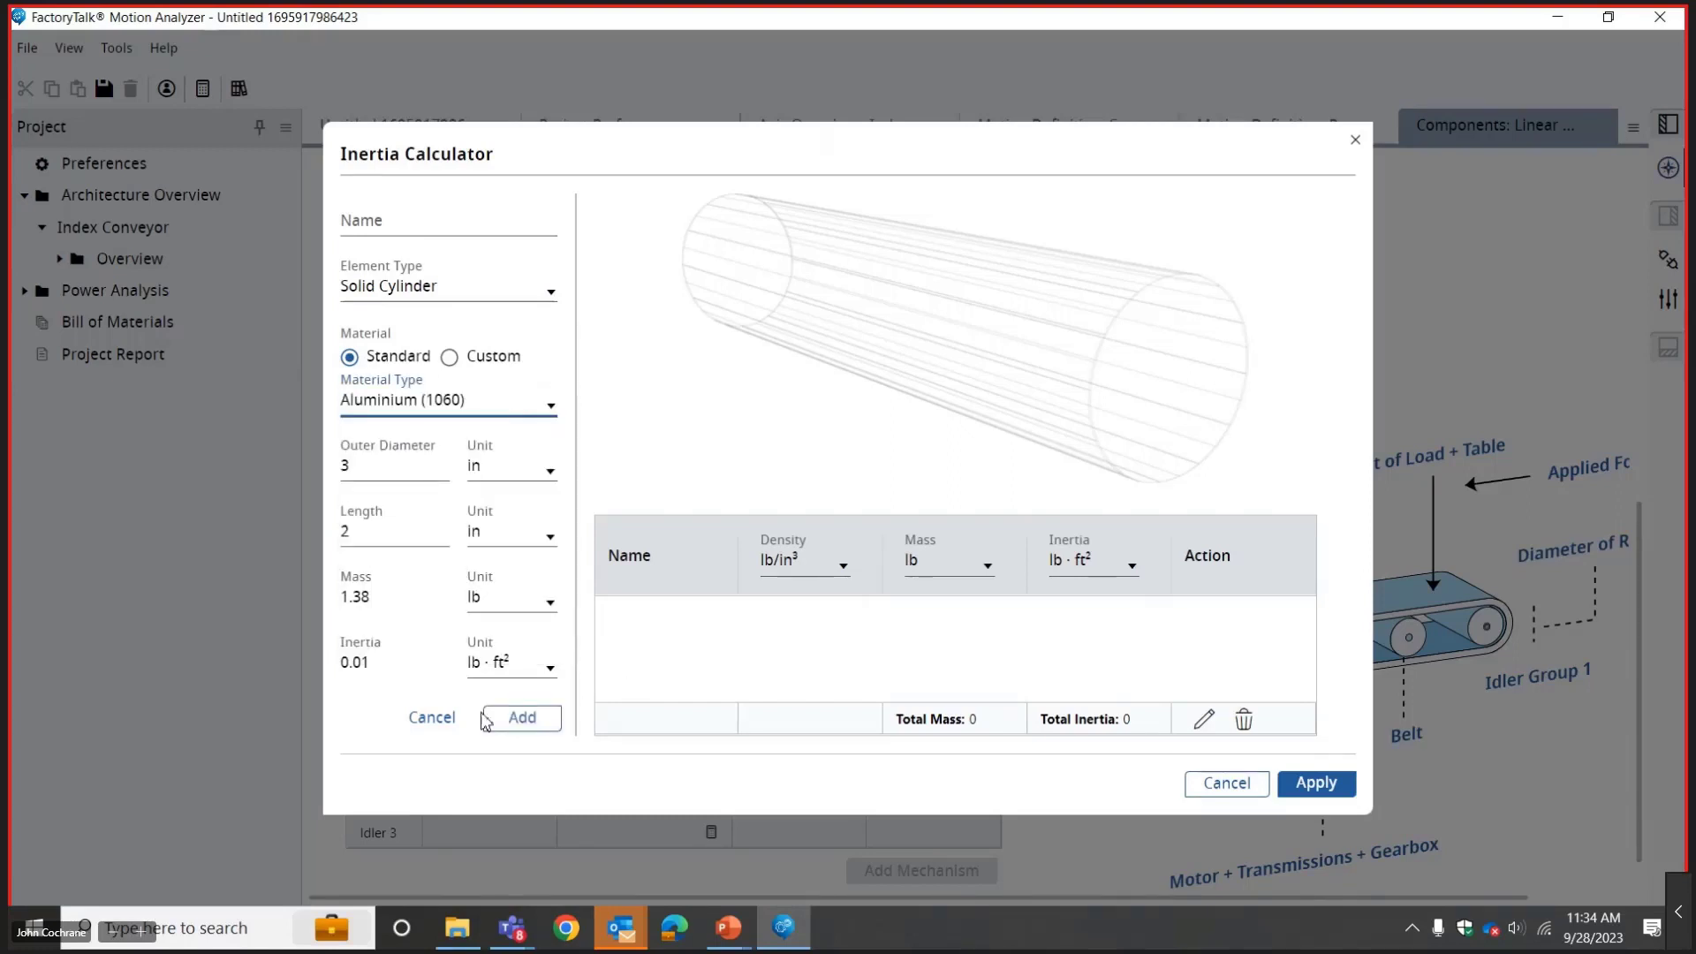
Name the cylinder element Main Pulley, add it to the calculation and apply the resulting inertia to the driver.
left_click(455, 228)
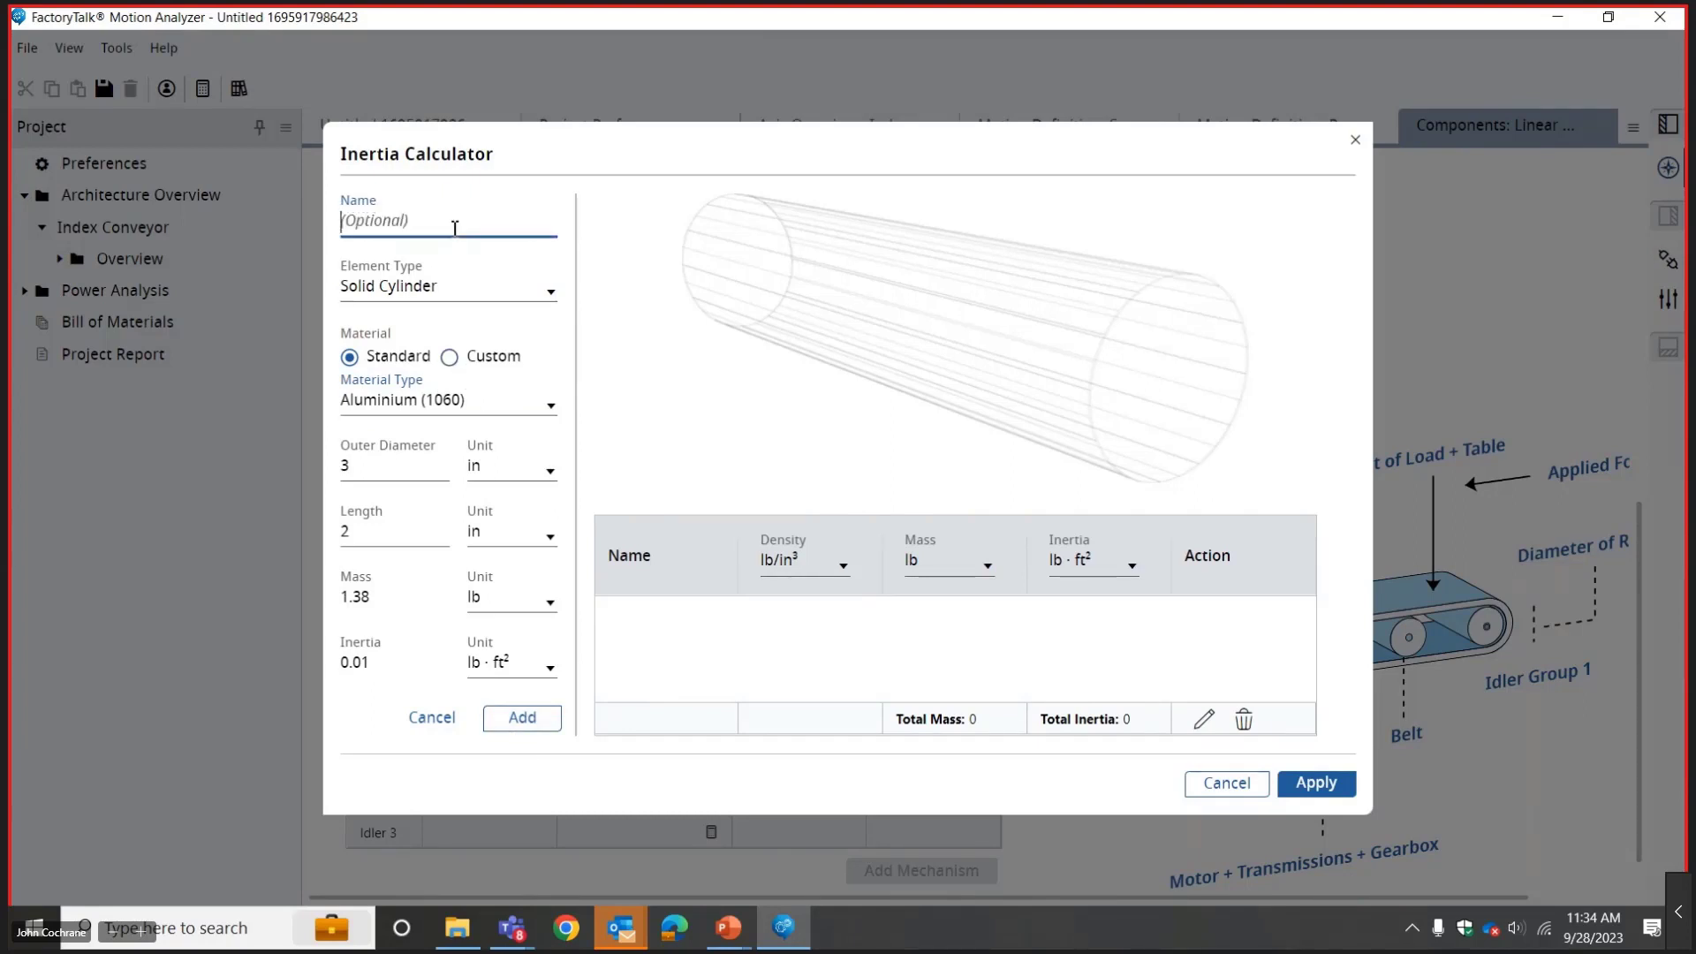
type("Main Pulley")
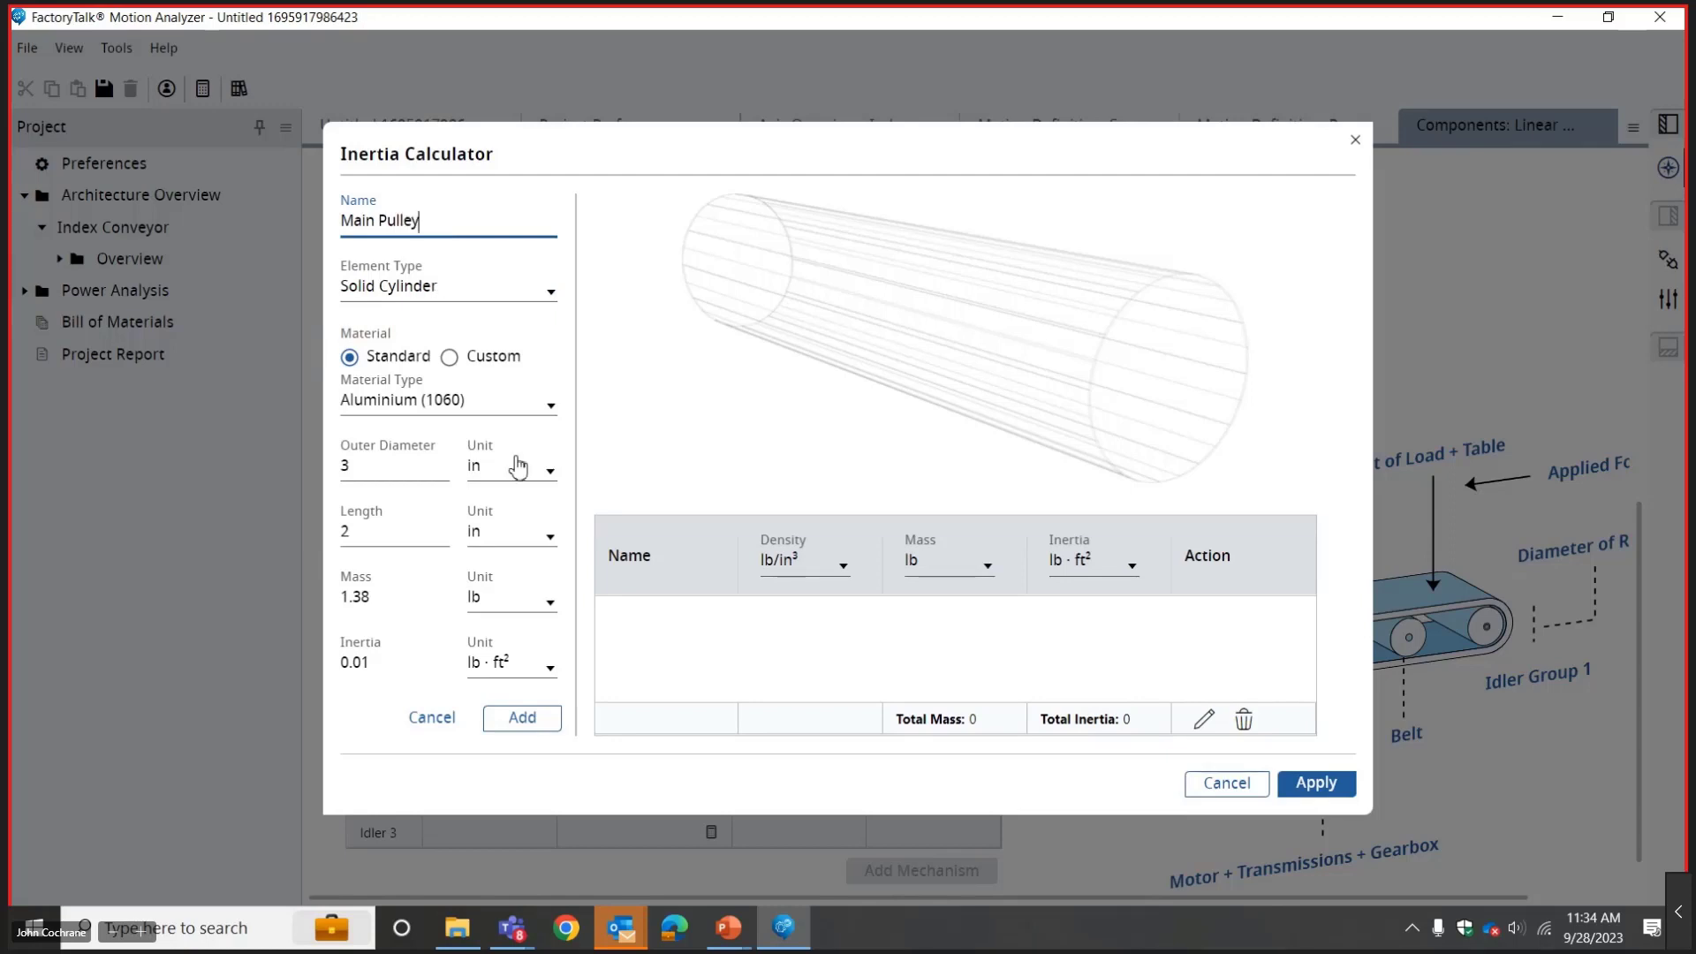
left_click(522, 717)
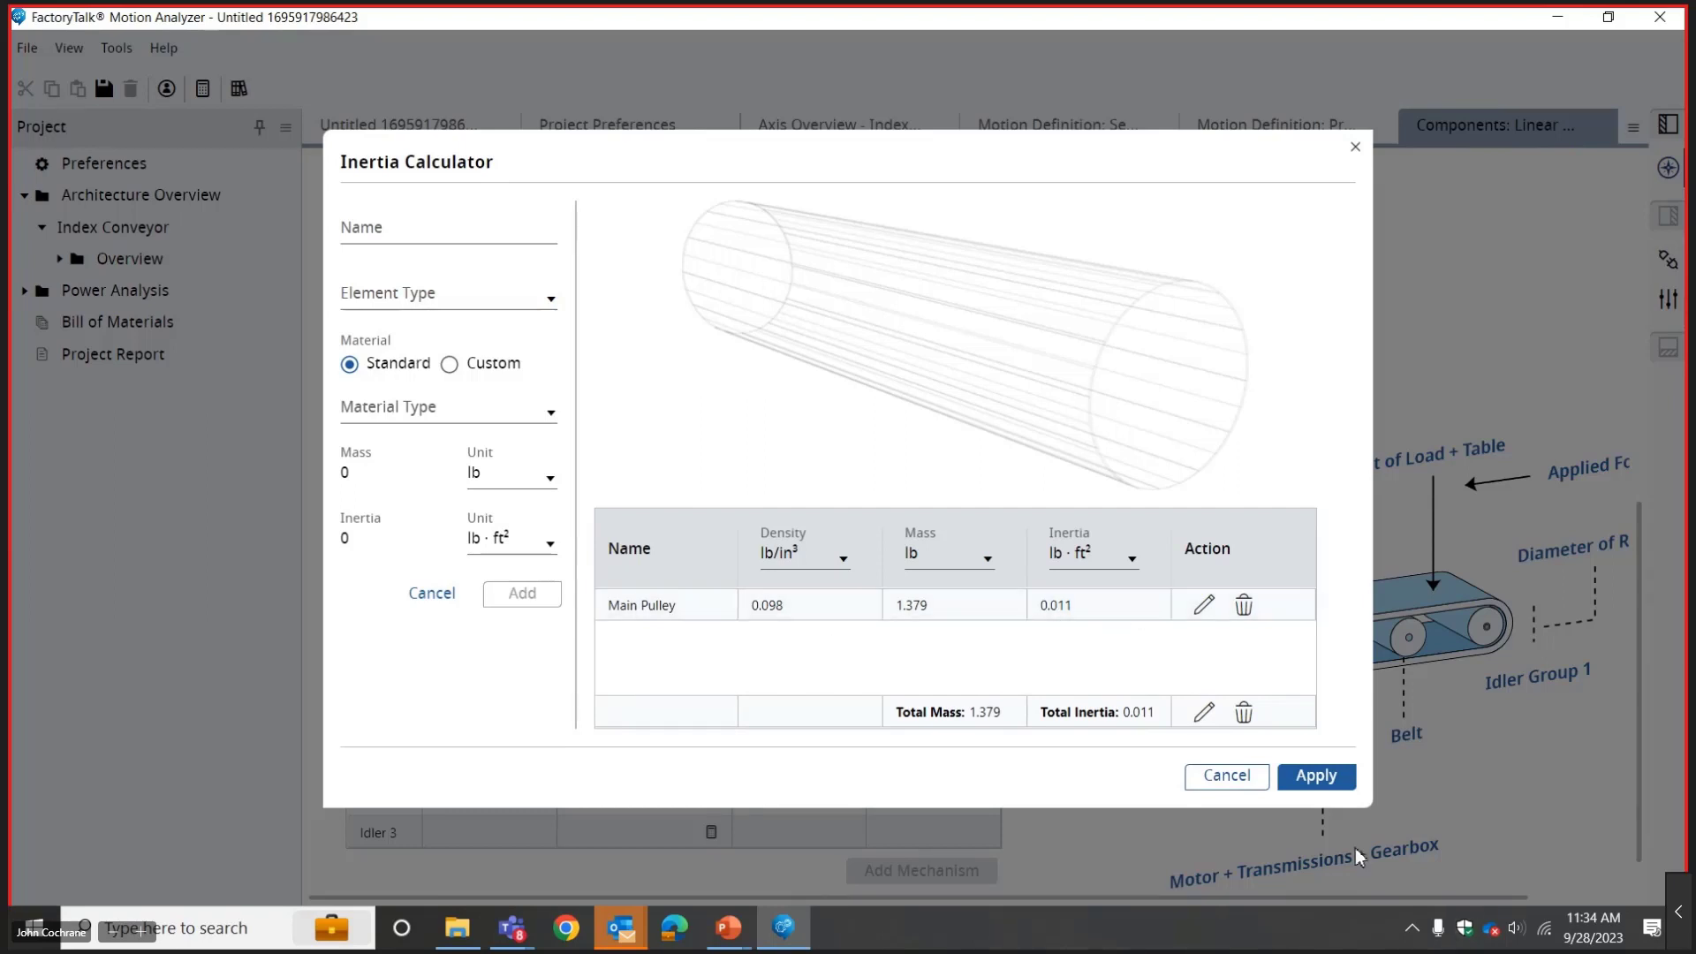
left_click(1316, 777)
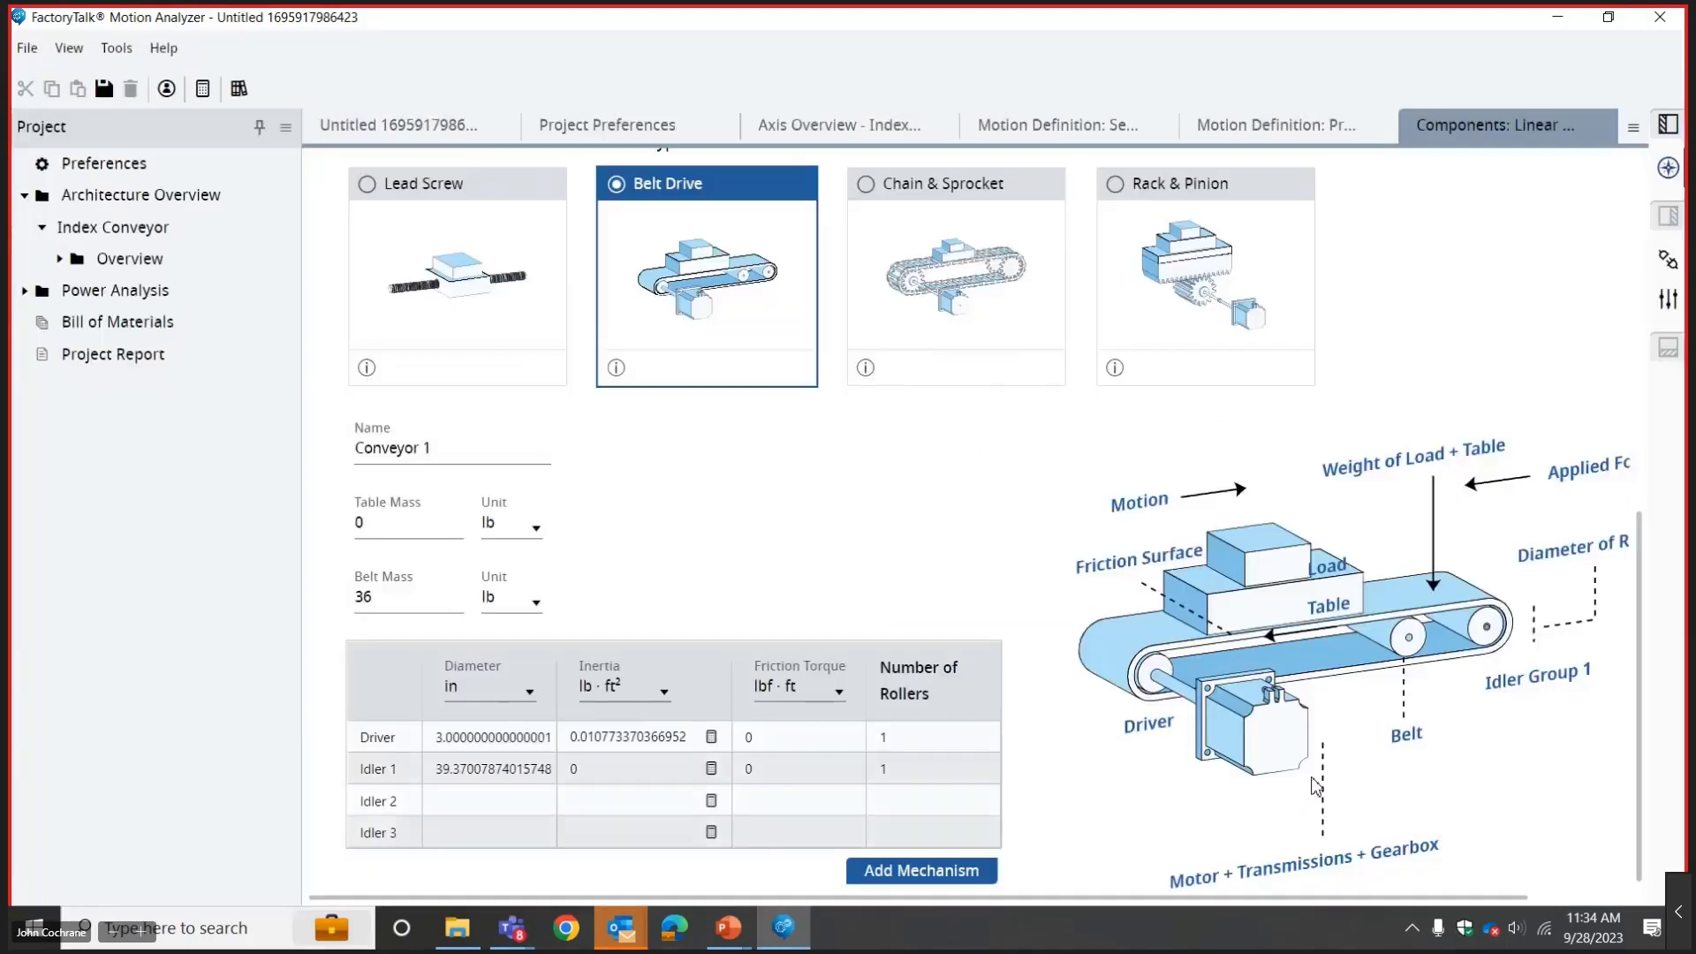
Set Idler 1's inertia to 0.0107 lb·ft², and the friction torque to 0.1 lbf·ft for the driver and 1 lbf·ft for Idler 1.
left_click(625, 776)
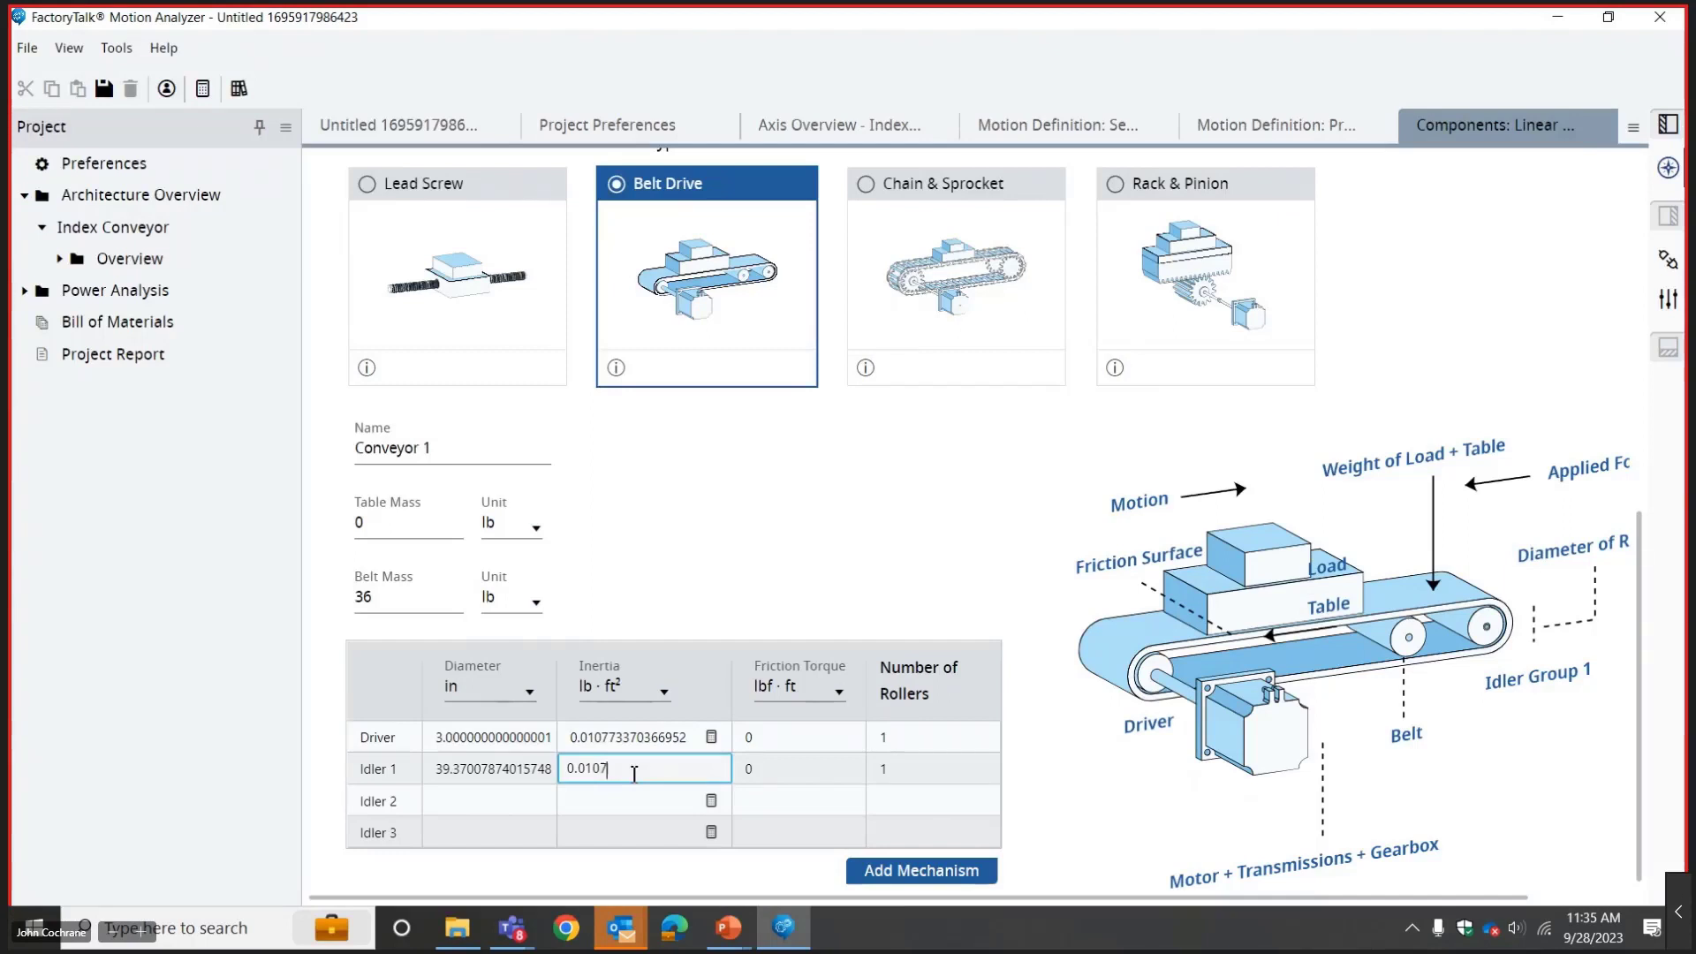
key("Tab")
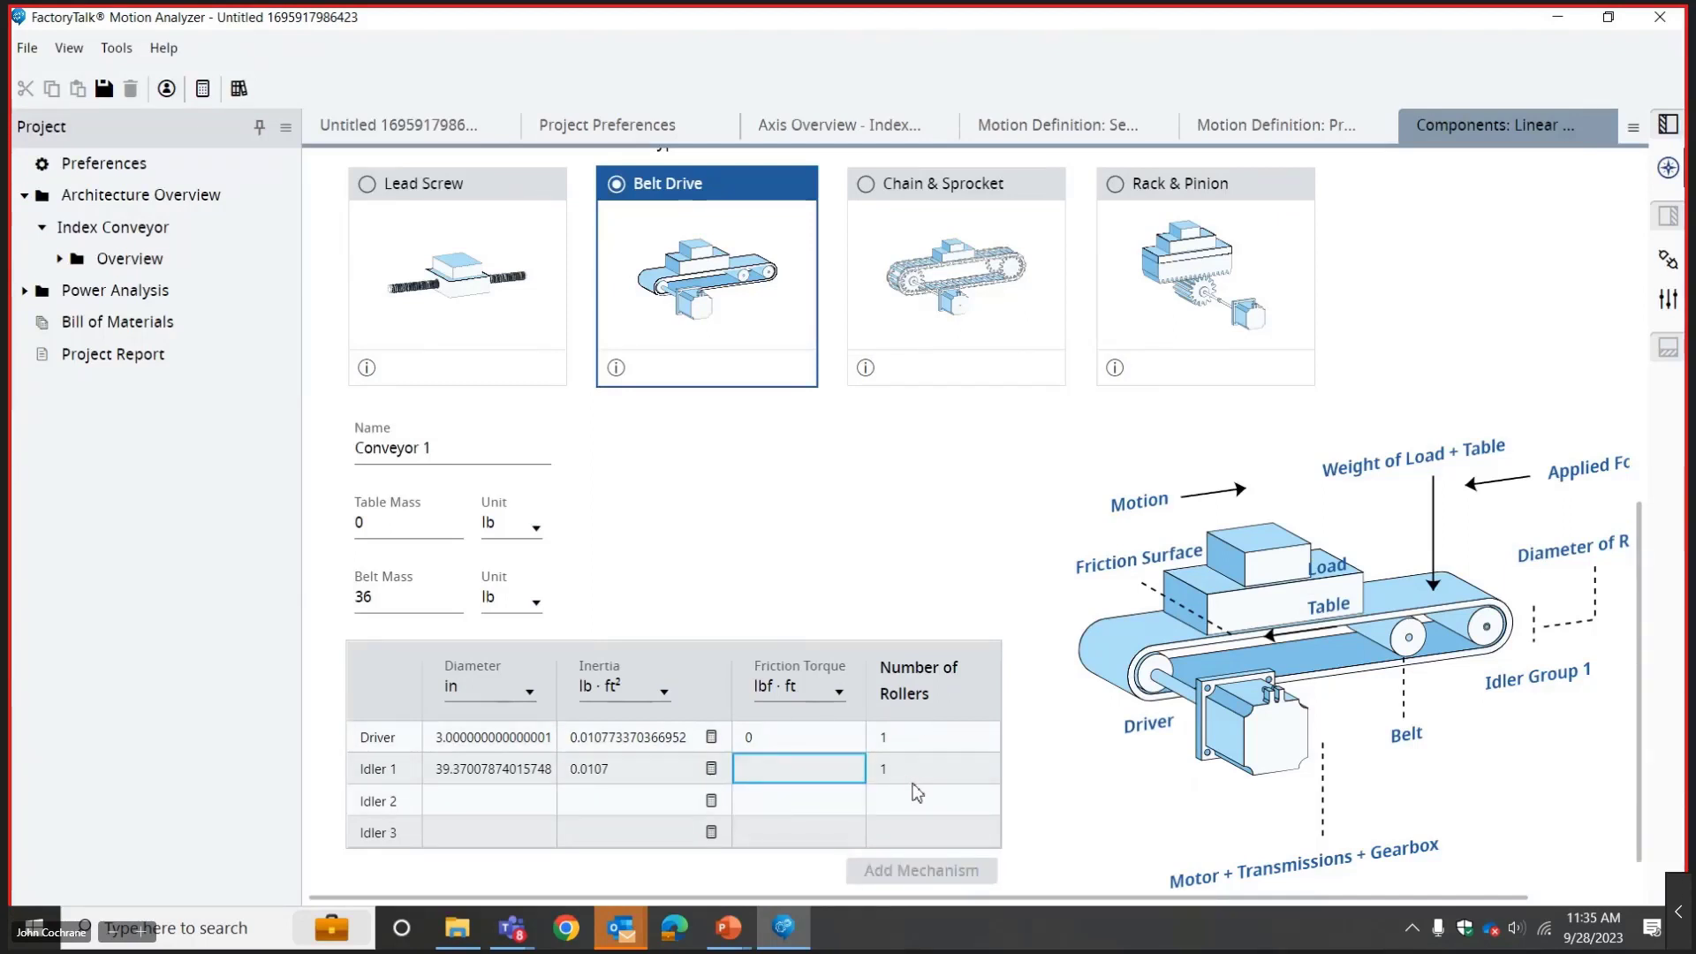
left_click(802, 745)
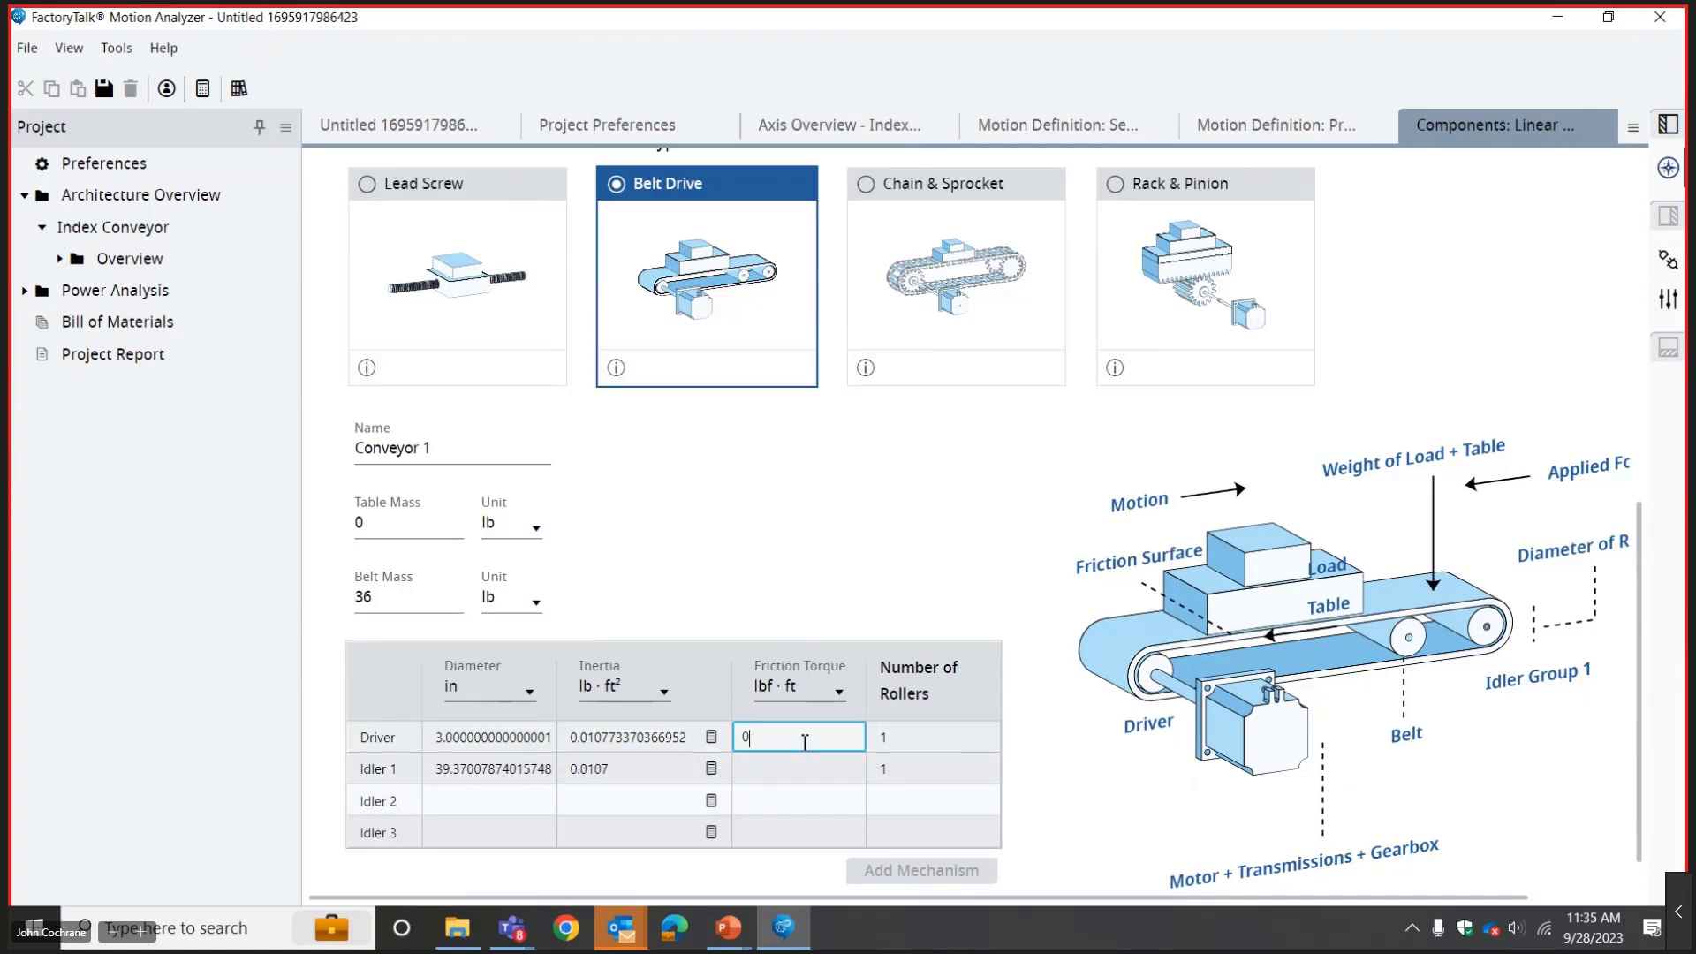
key("BackSpace")
left_click(799, 764)
type("1")
key("Tab")
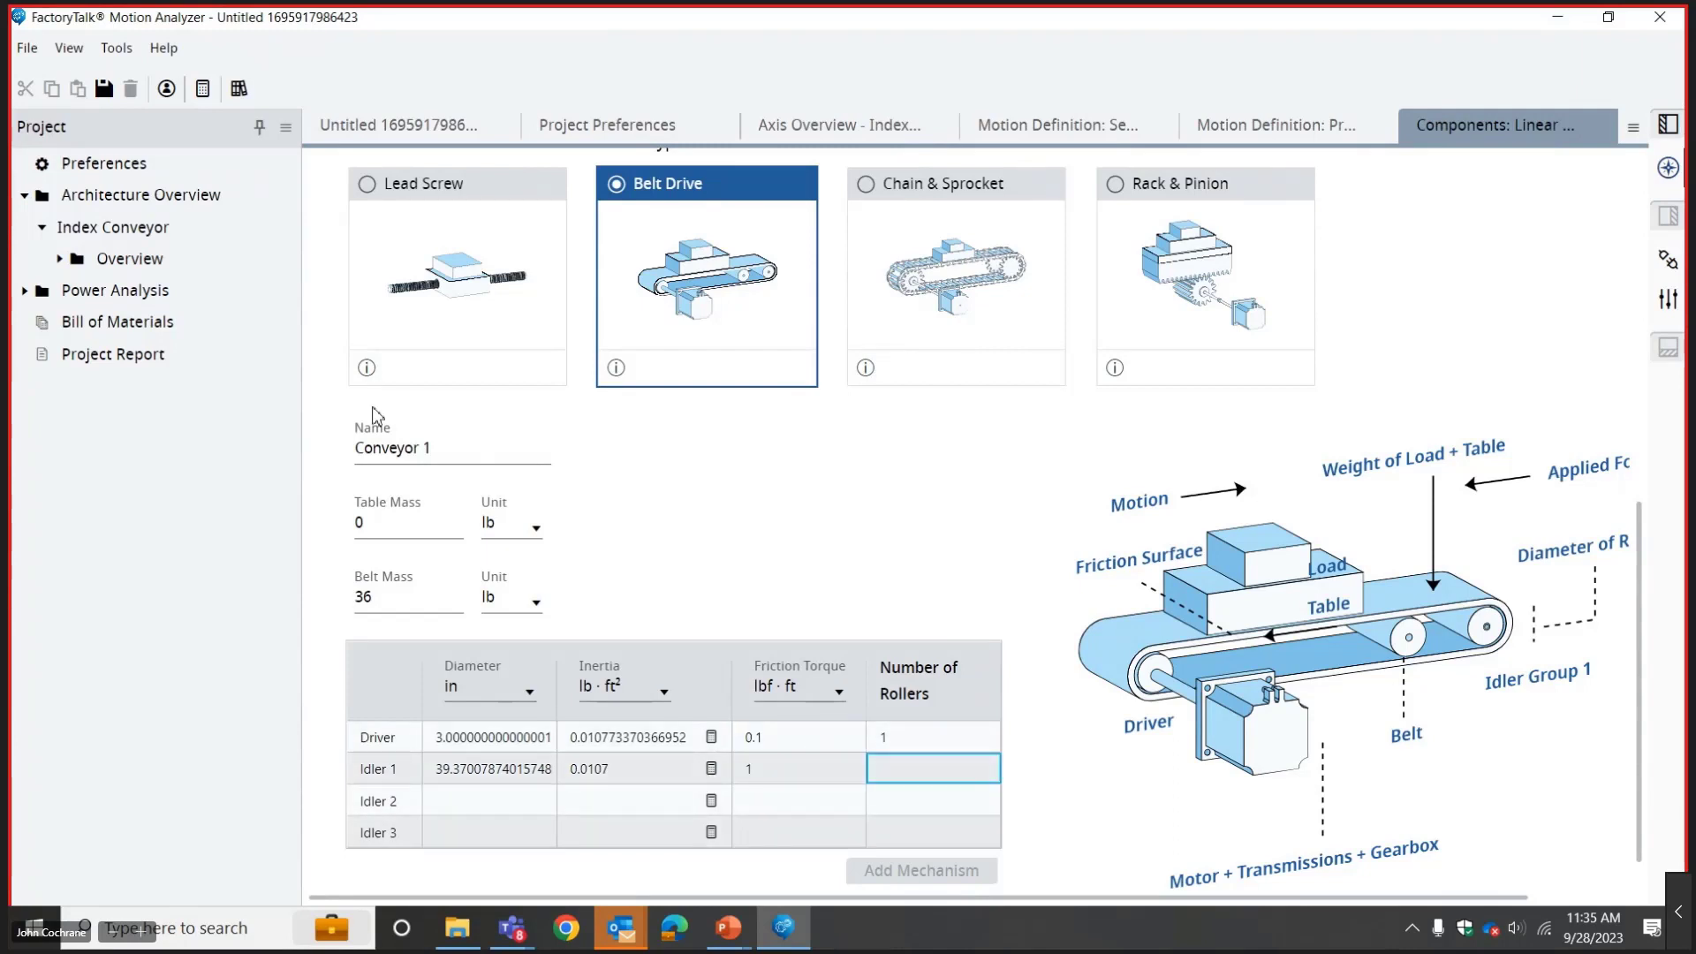
Set the number of rollers for Idler 1 to 1.
left_click_drag(1635, 565, 1639, 632)
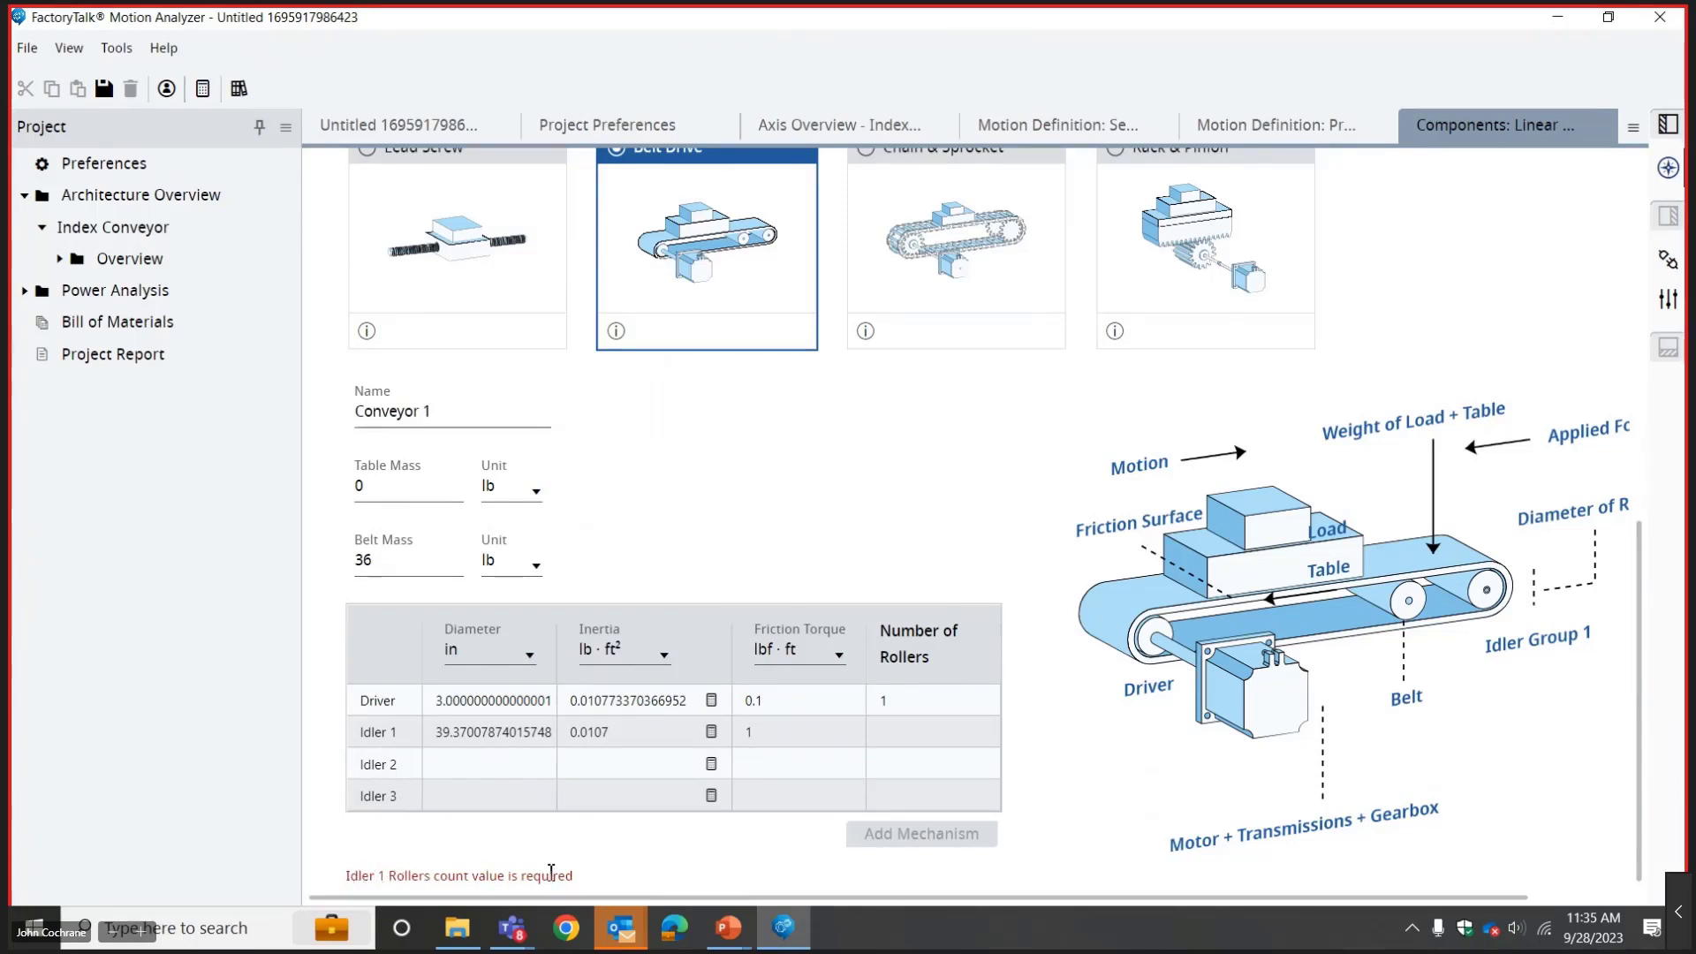
left_click(925, 733)
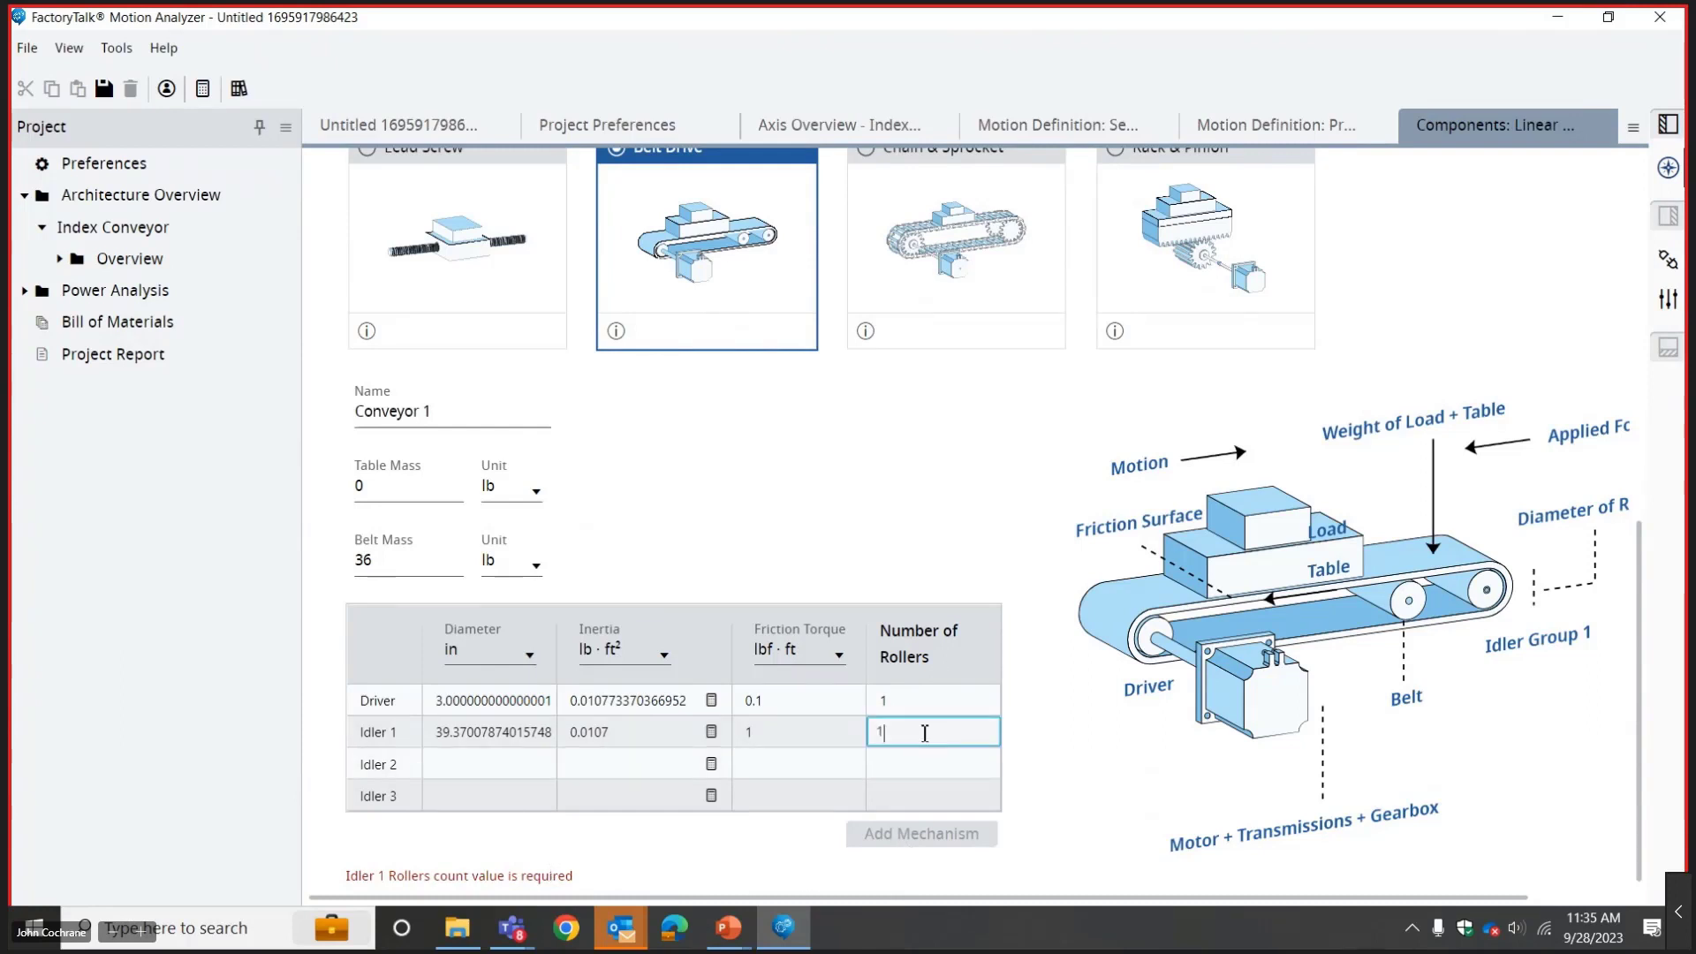
key("Tab")
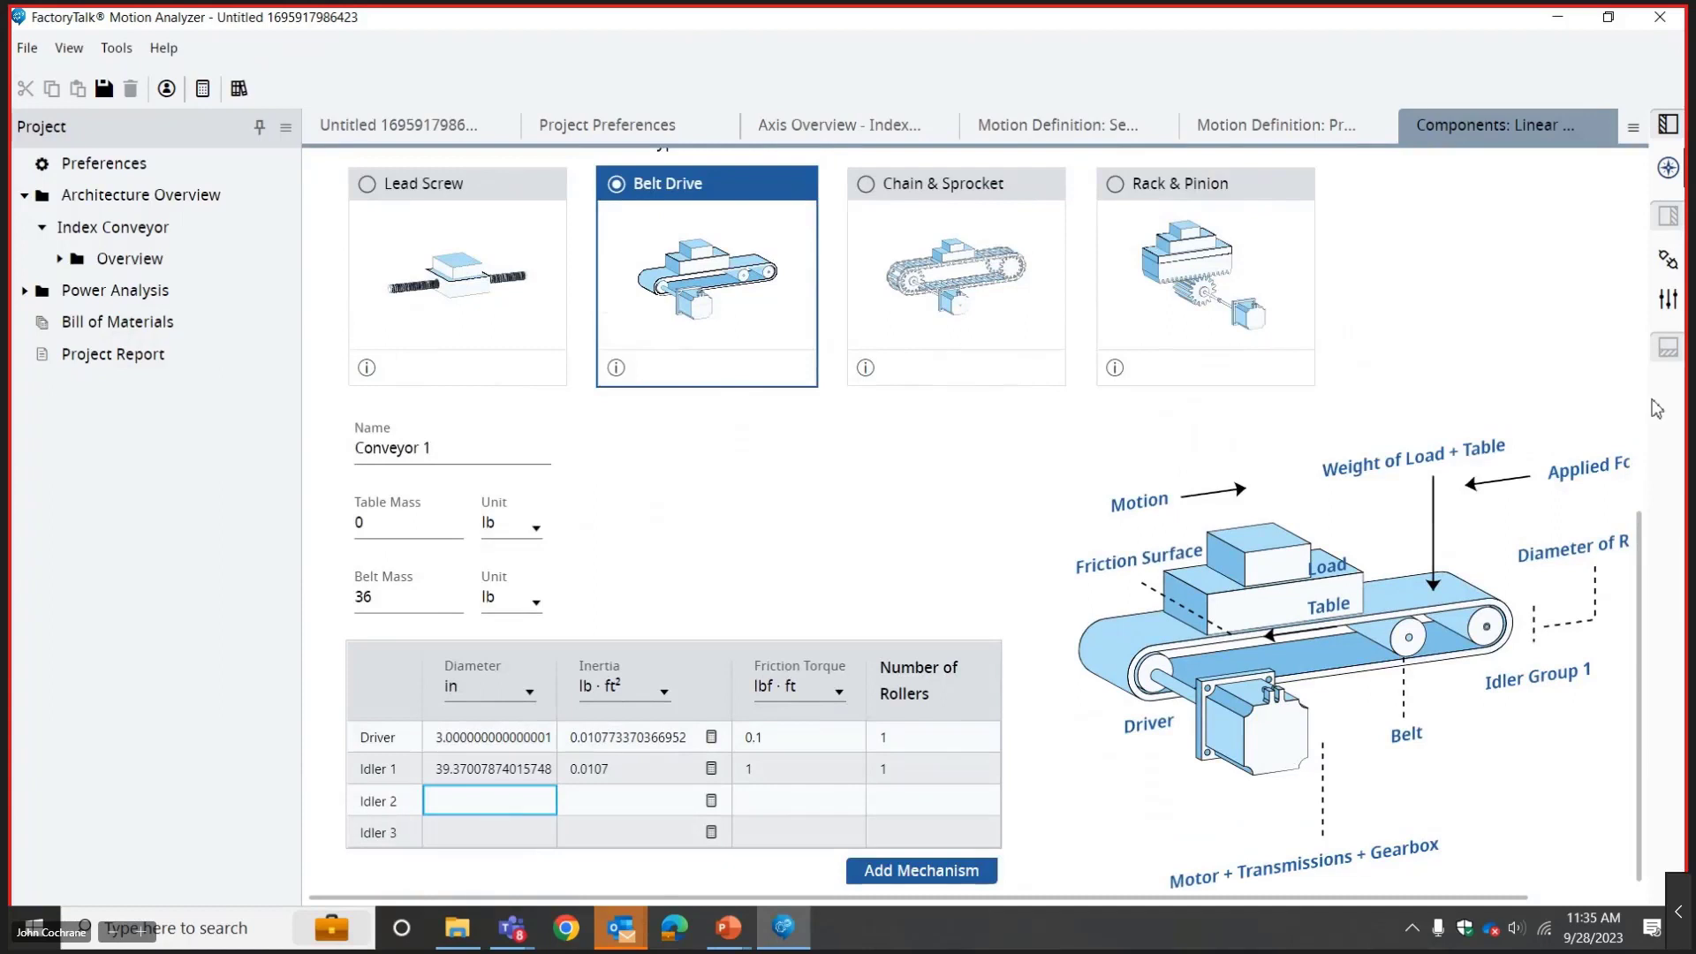
left_click(1642, 574)
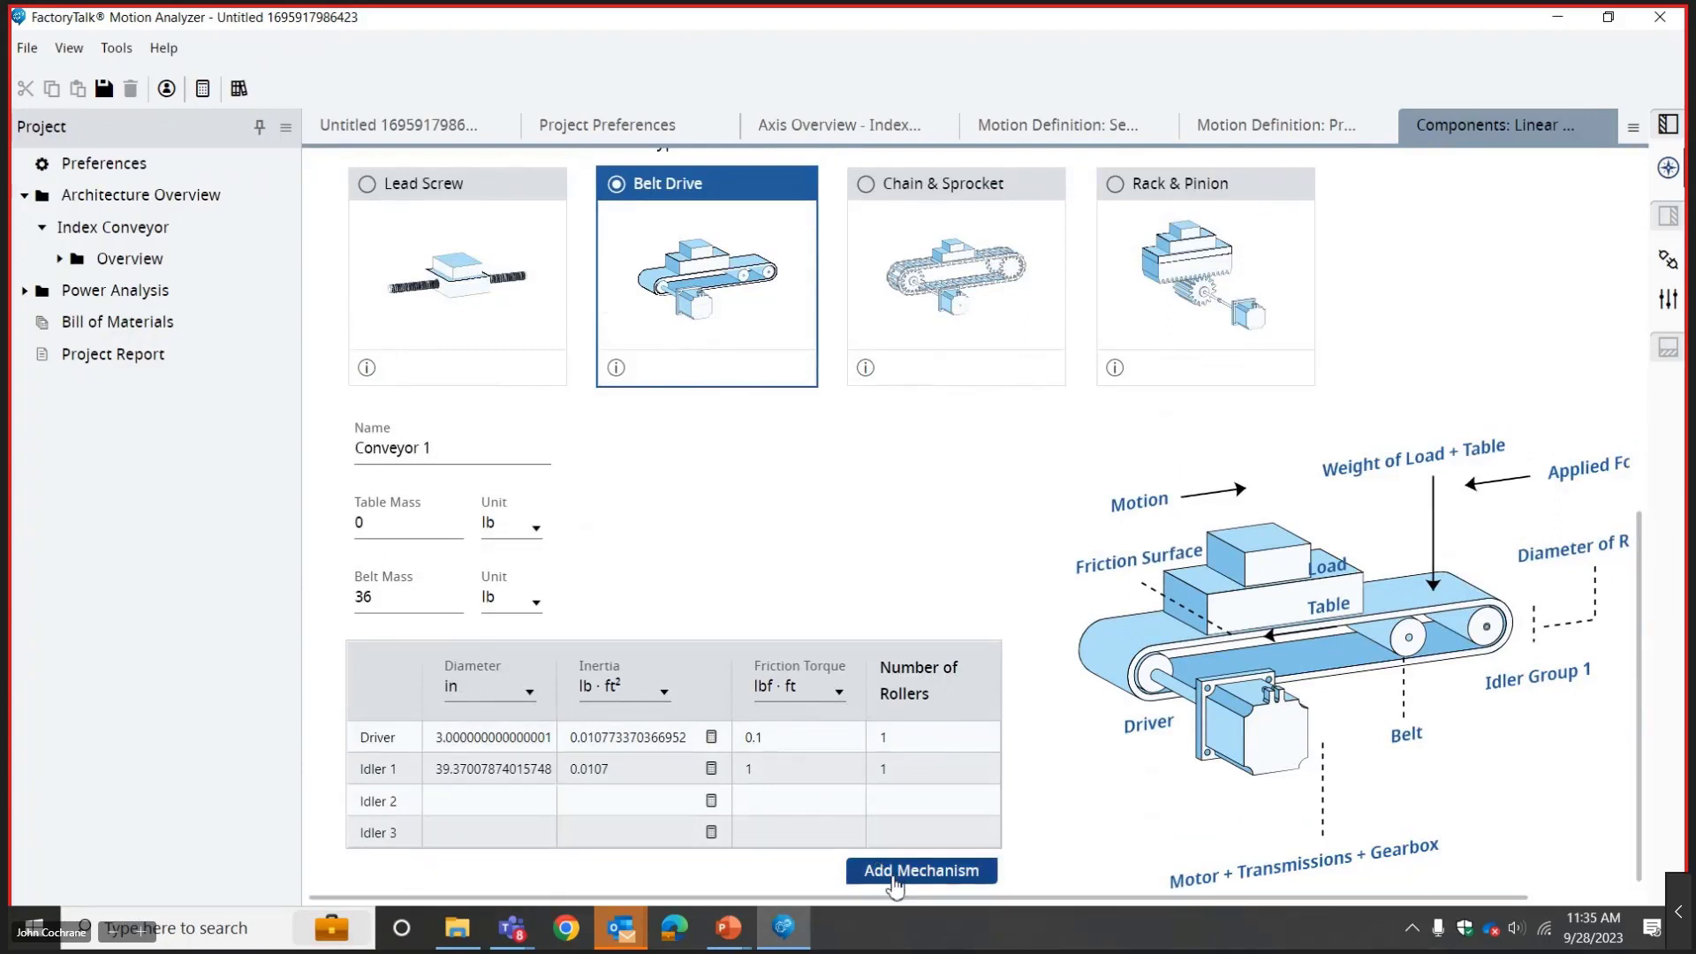
Set Idler 1's diameter to 3 in.
left_click(459, 770)
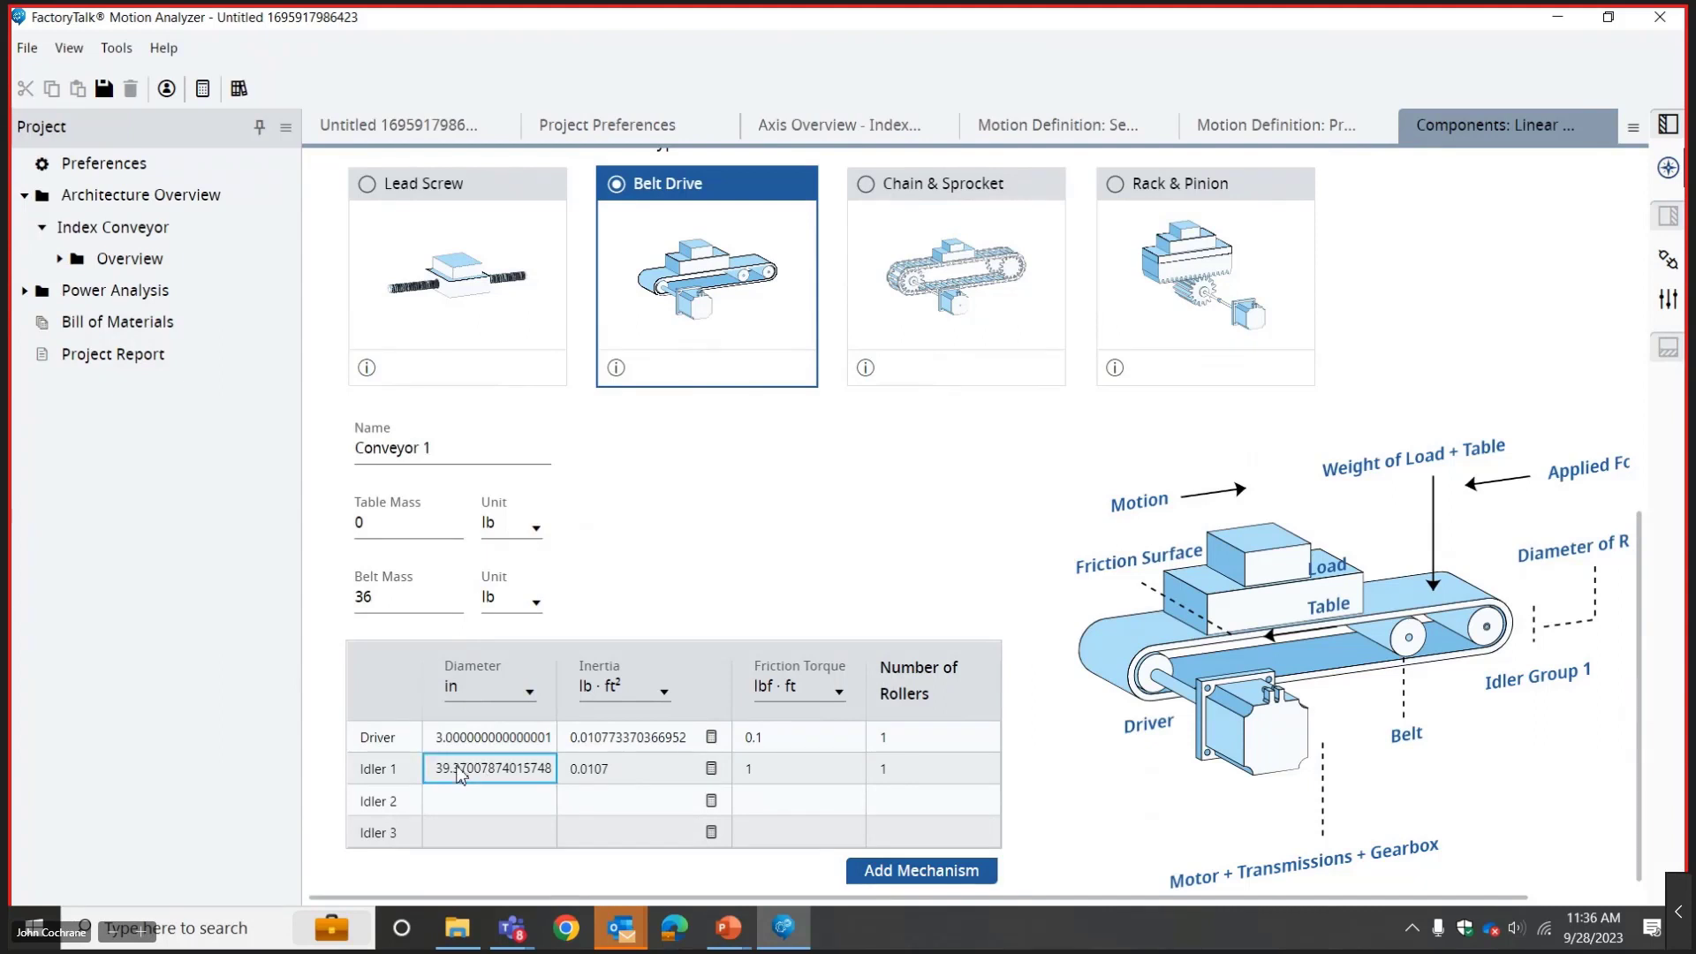
left_click(460, 768)
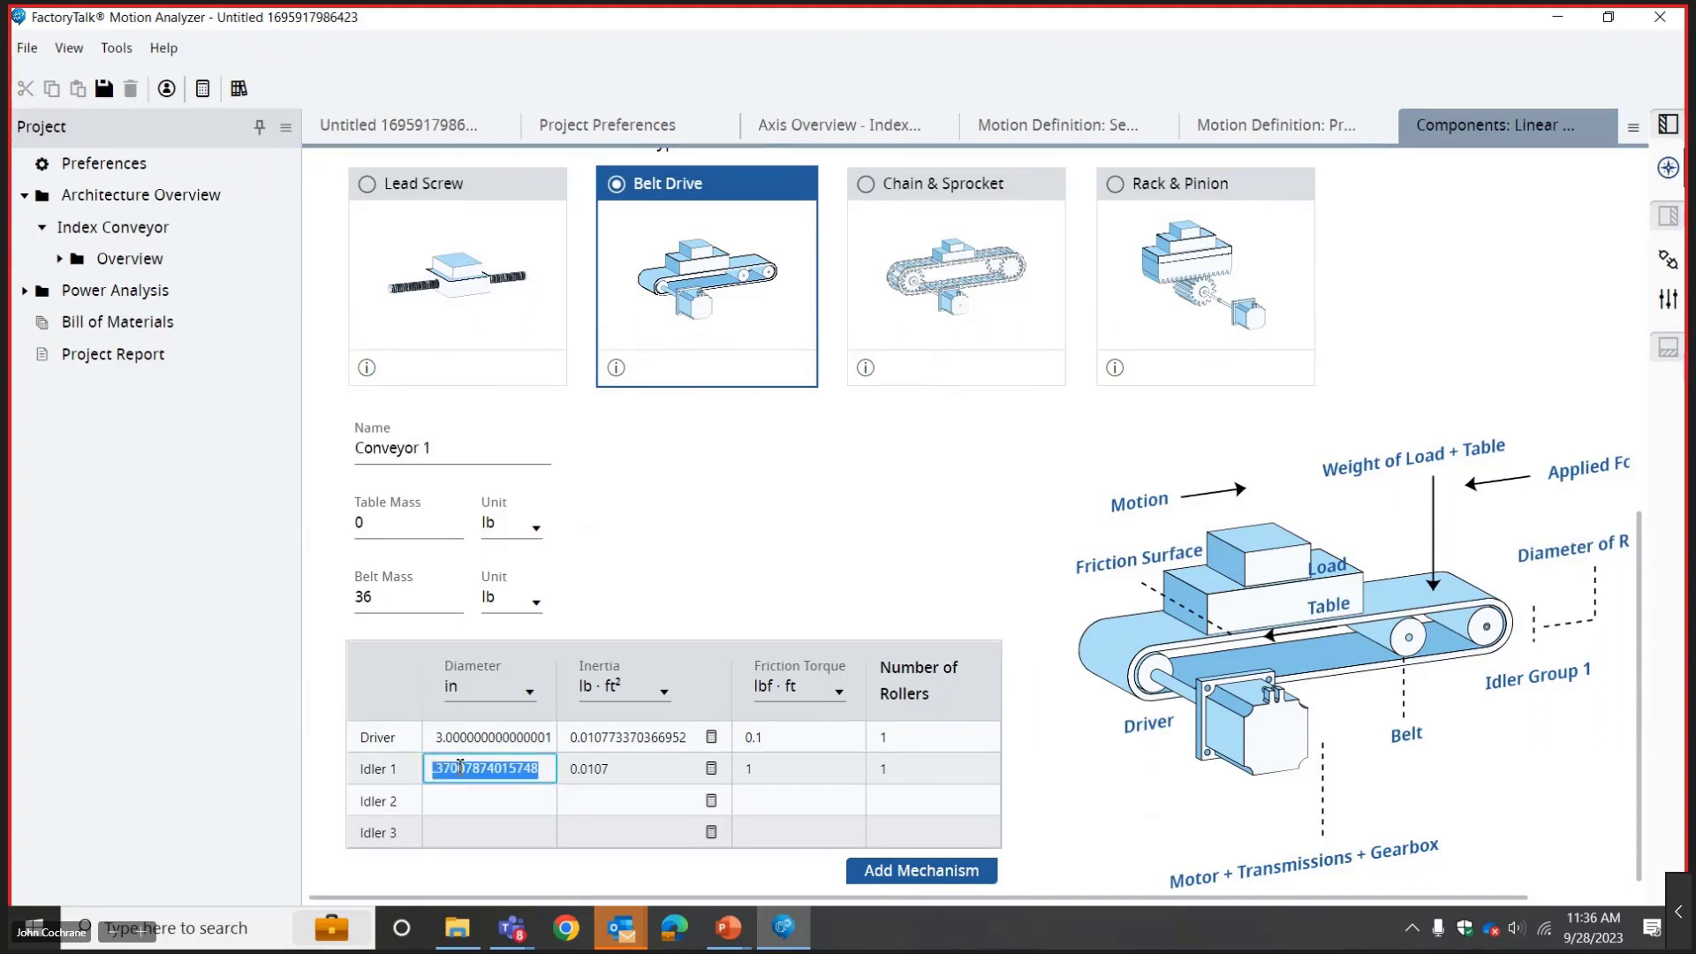
type("3")
key("Tab")
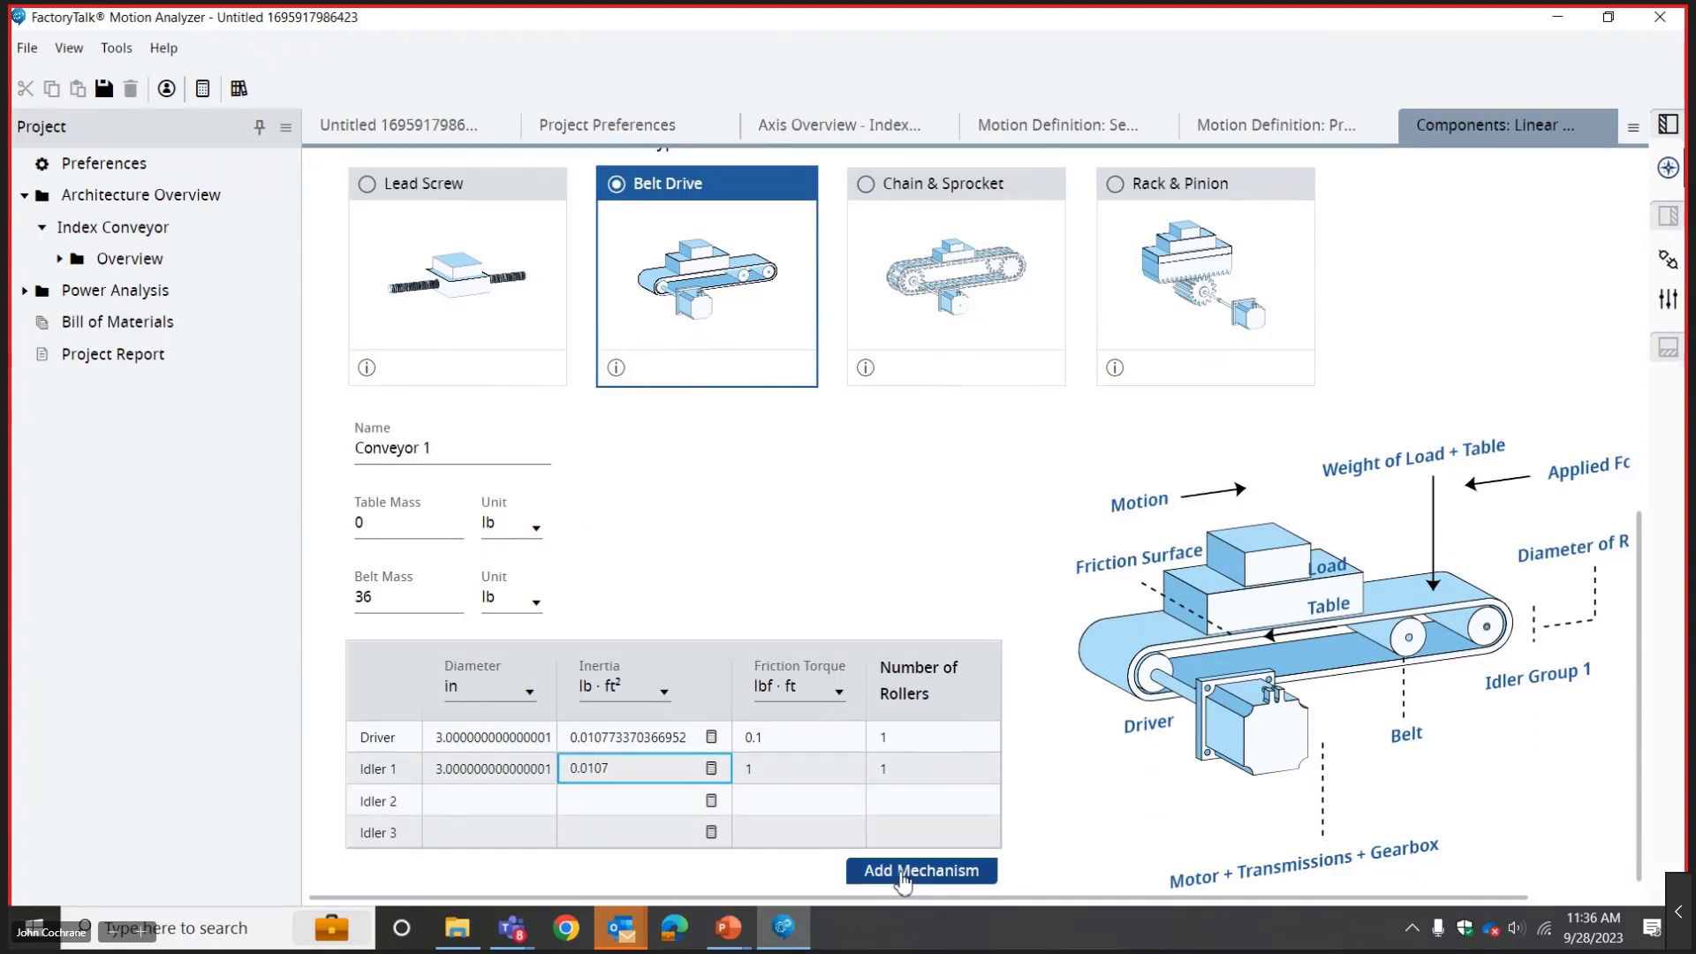
Add the Conveyor 1 belt drive mechanism to the axis and start adding a gearbox to its transmissions.
left_click(927, 878)
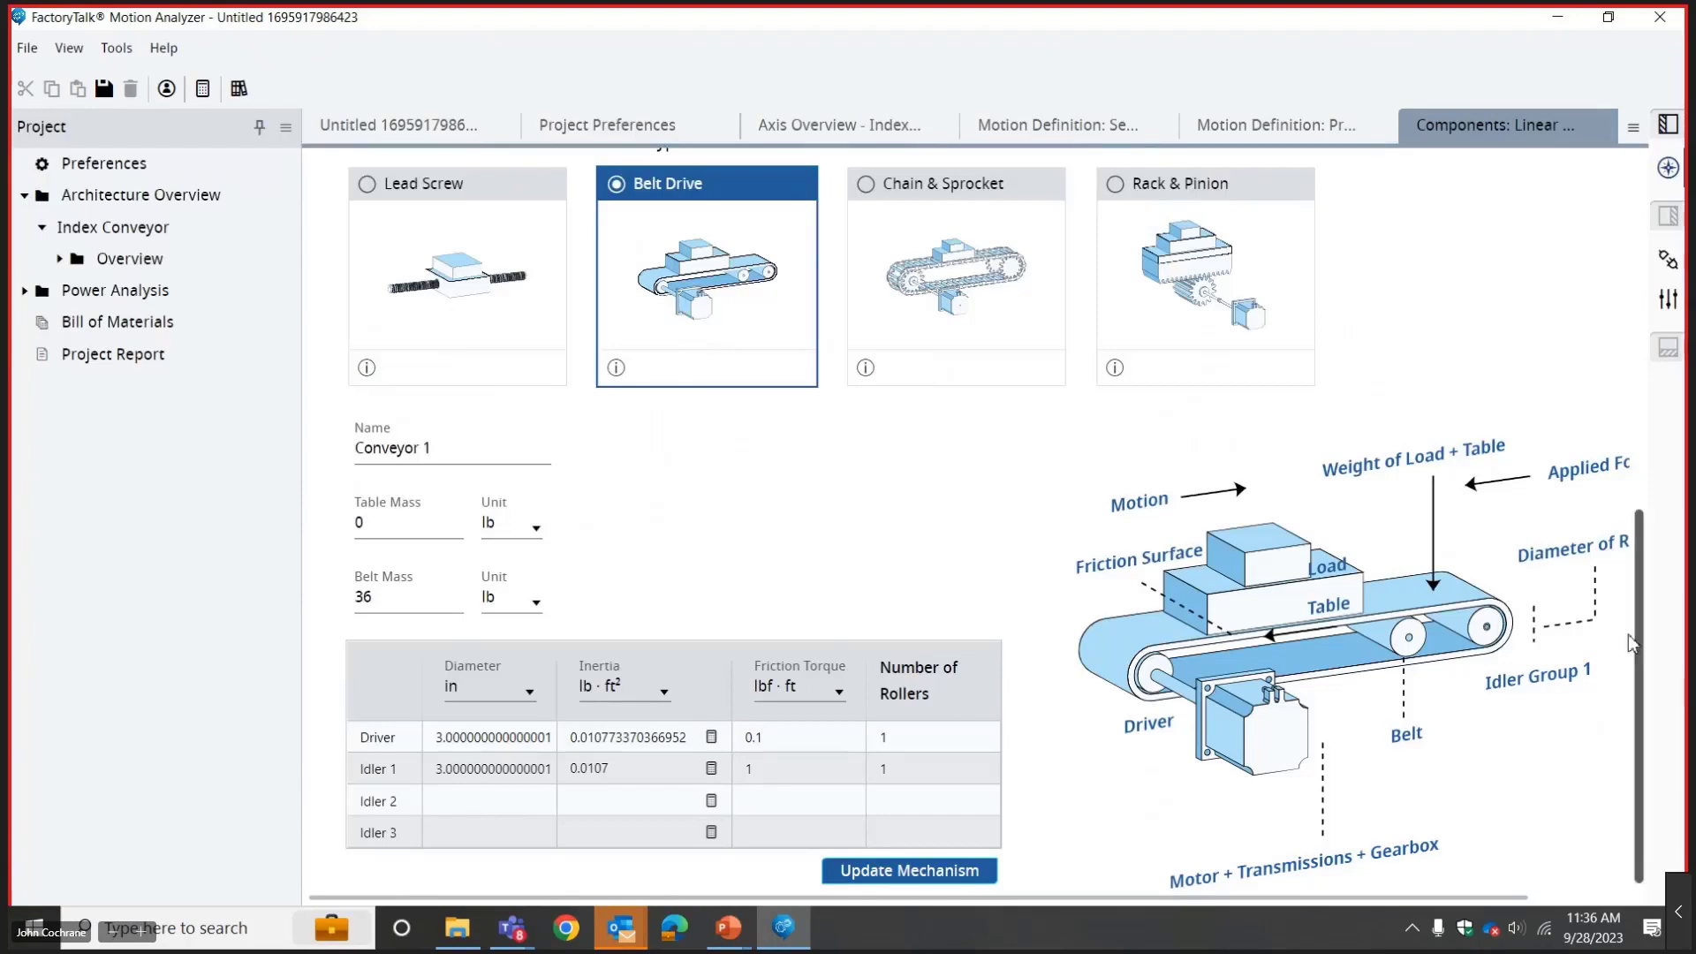
scroll(1630, 564, "up", 2)
scroll(1630, 564, "up", 6)
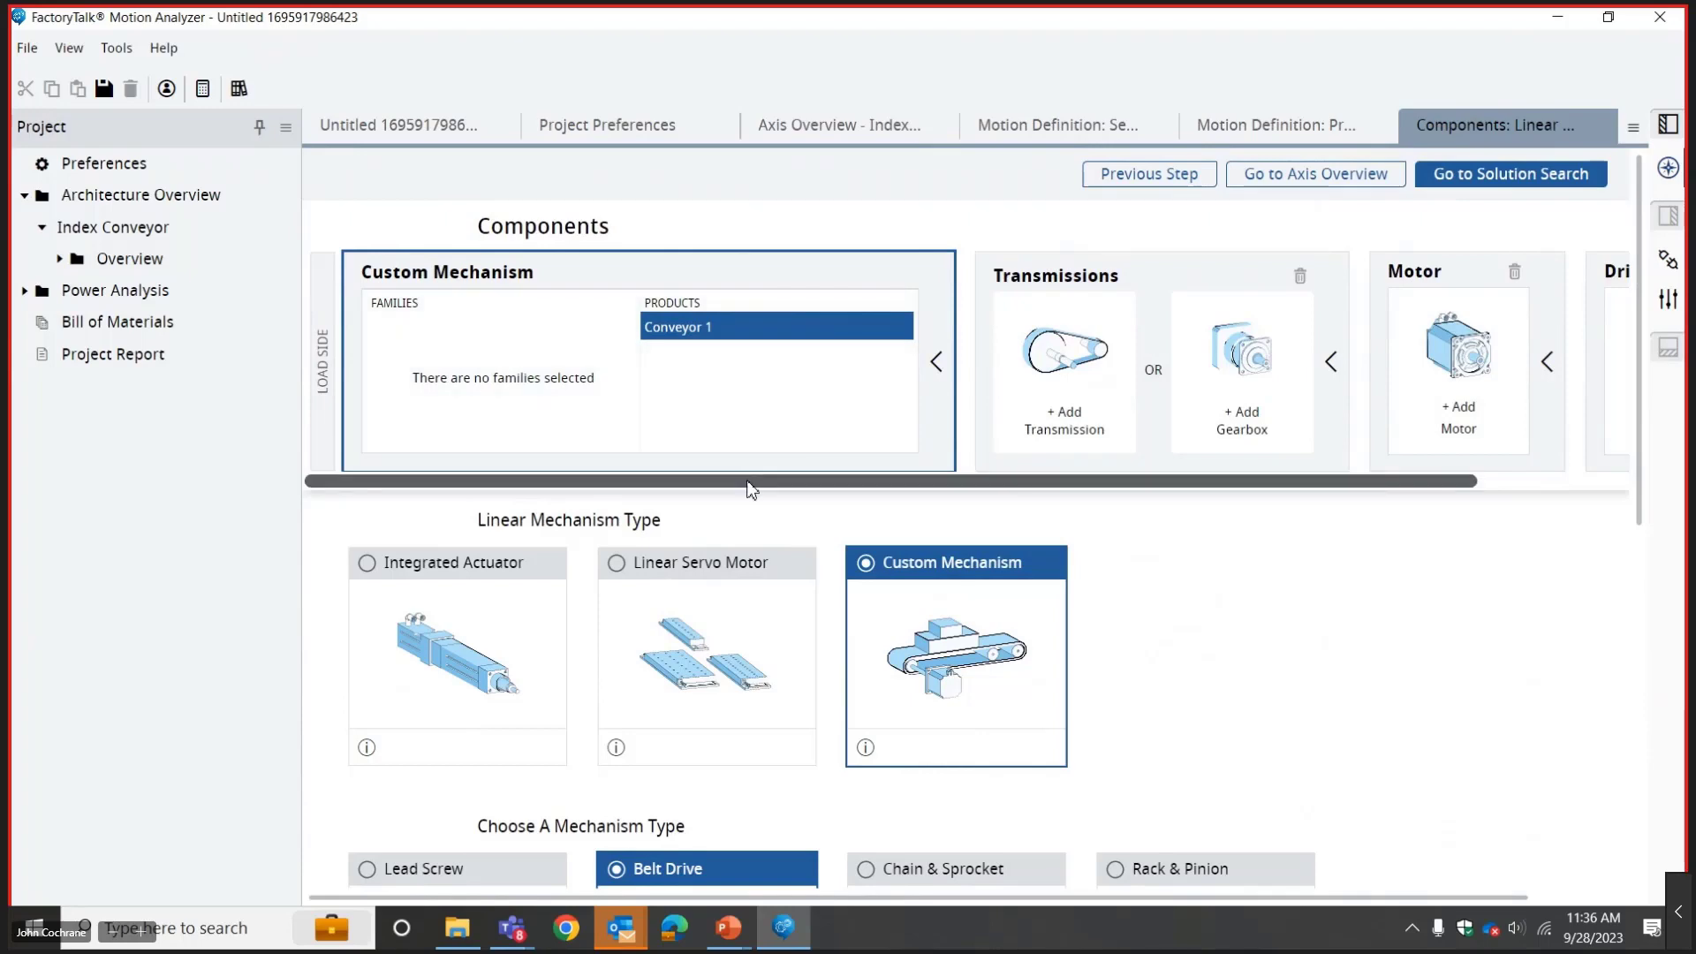
left_click_drag(750, 486, 994, 526)
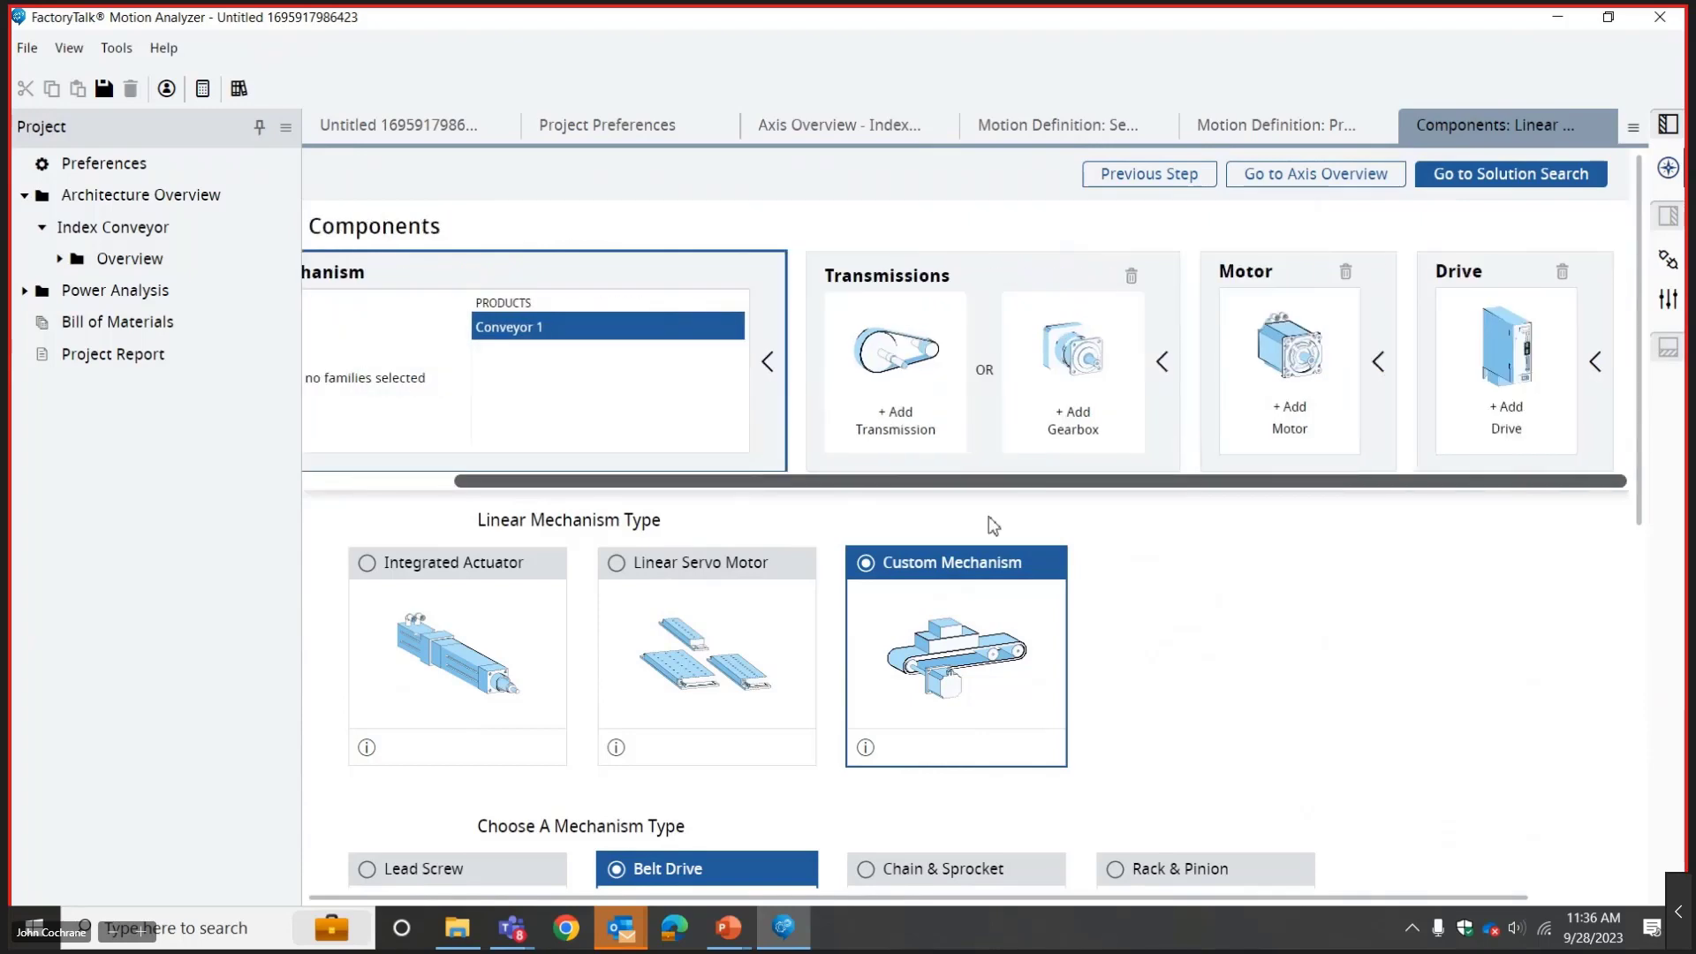
left_click(1056, 426)
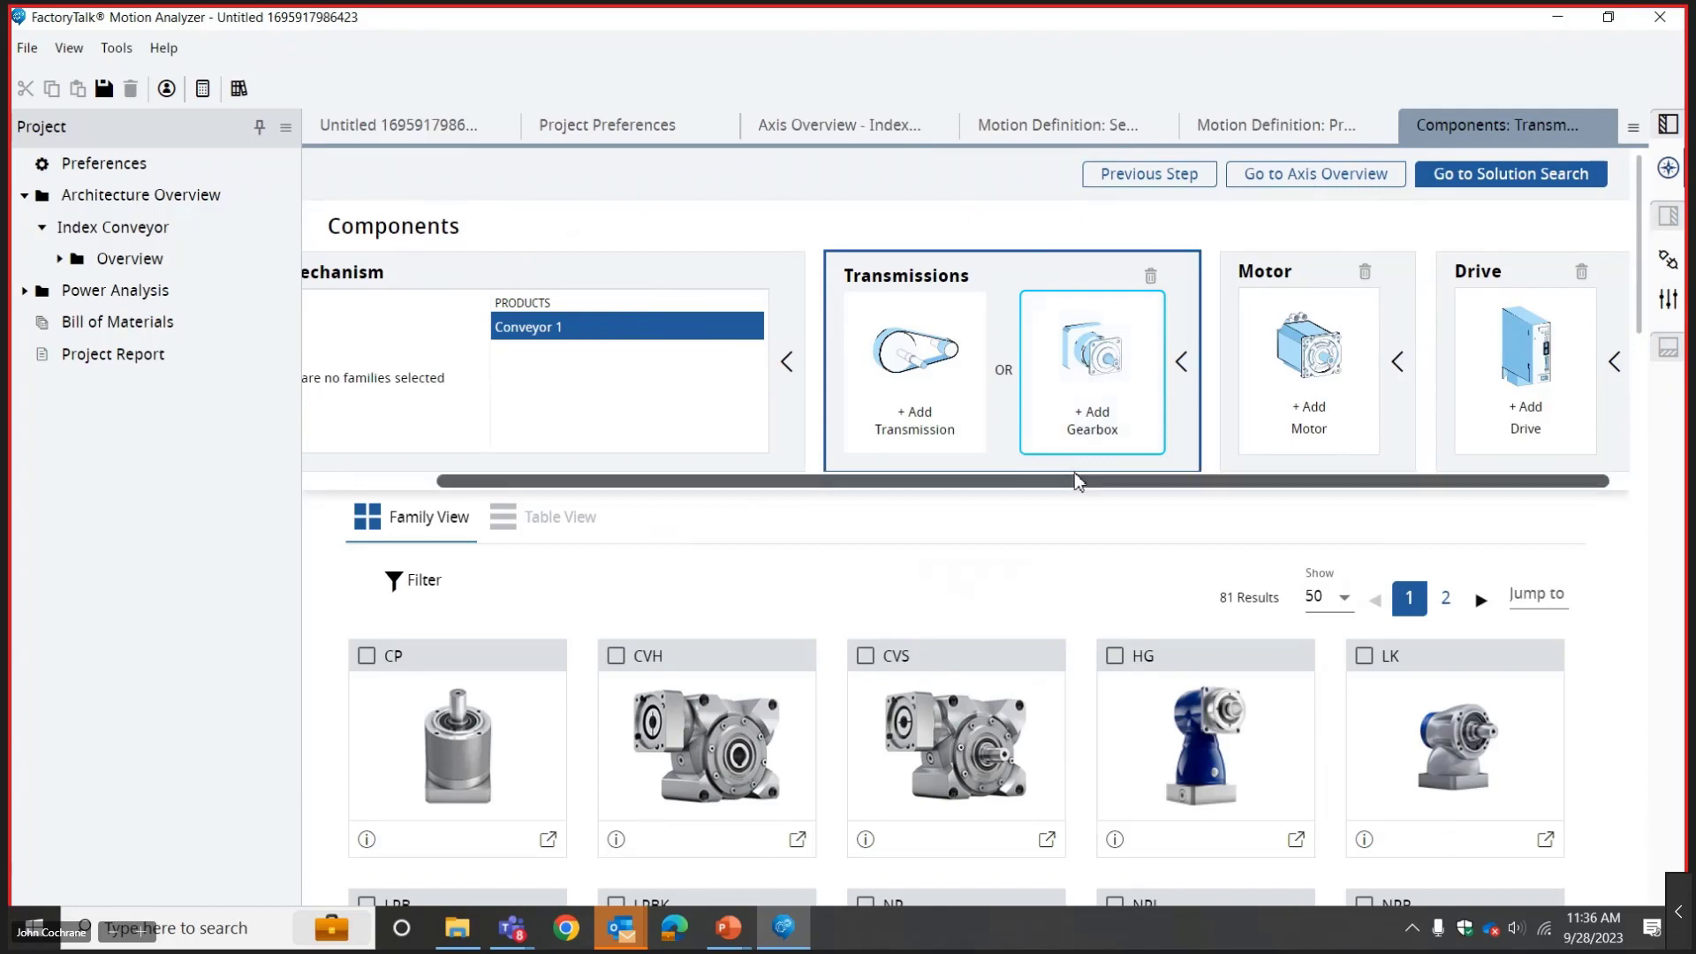
scroll(1631, 294, "down", 5)
scroll(1617, 265, "up", 4)
scroll(1609, 256, "up", 1)
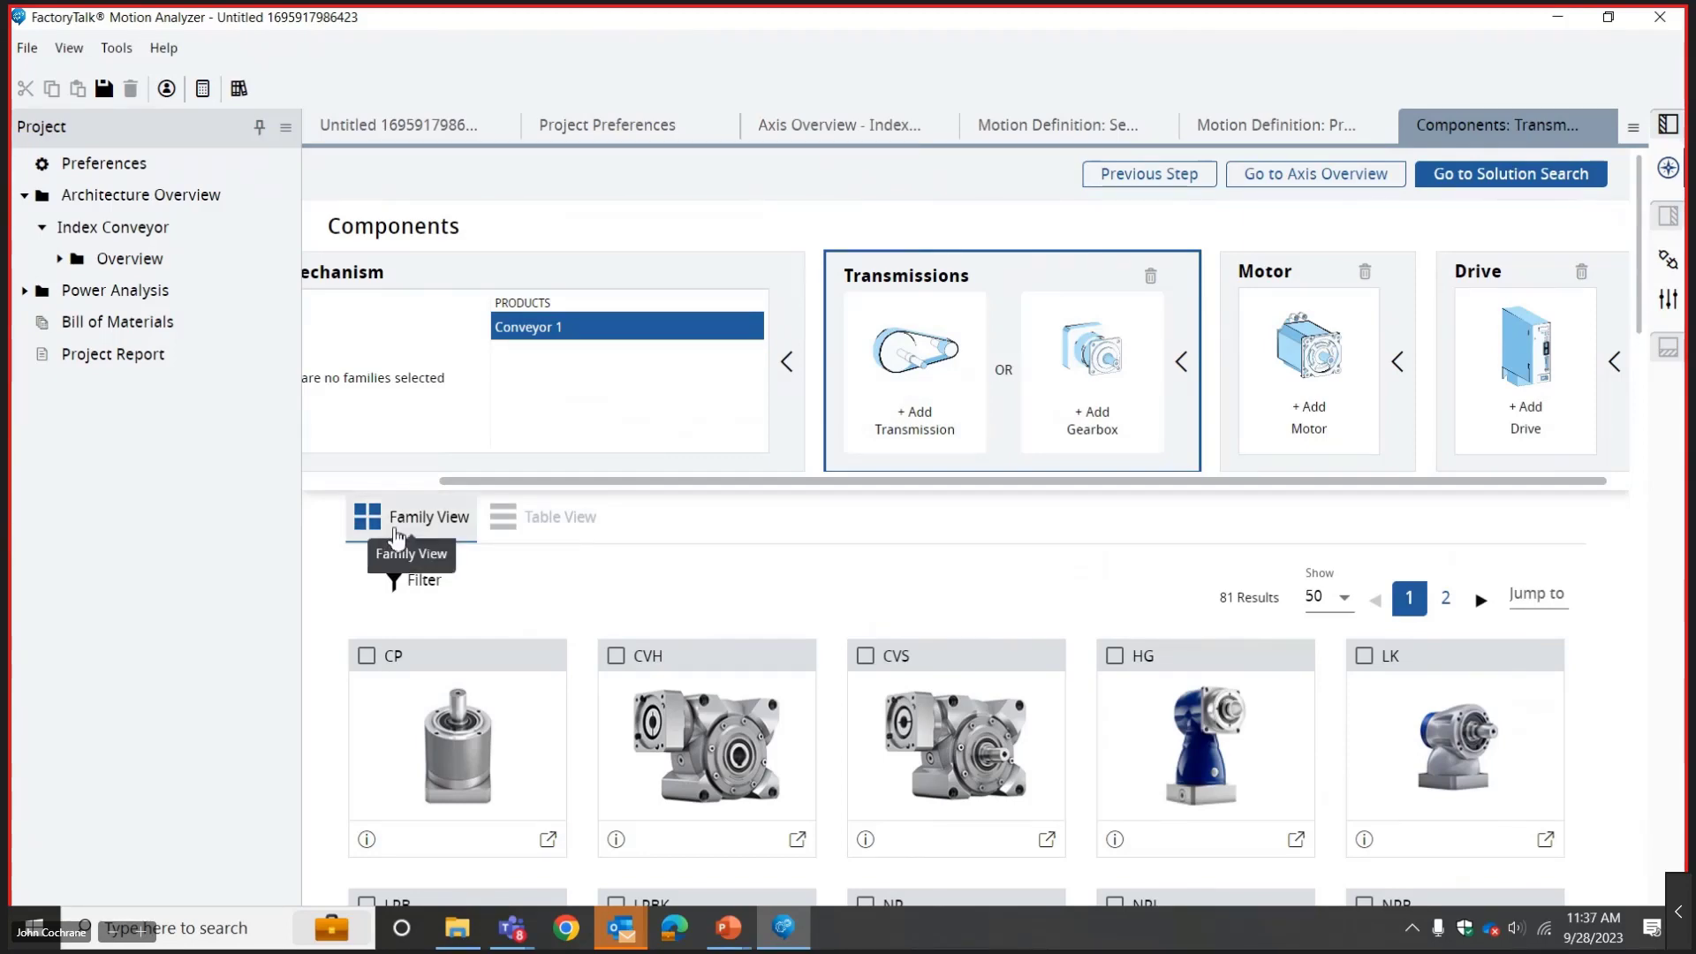
Search the gearbox table for vrl, clear the search and return to the family view.
left_click(545, 527)
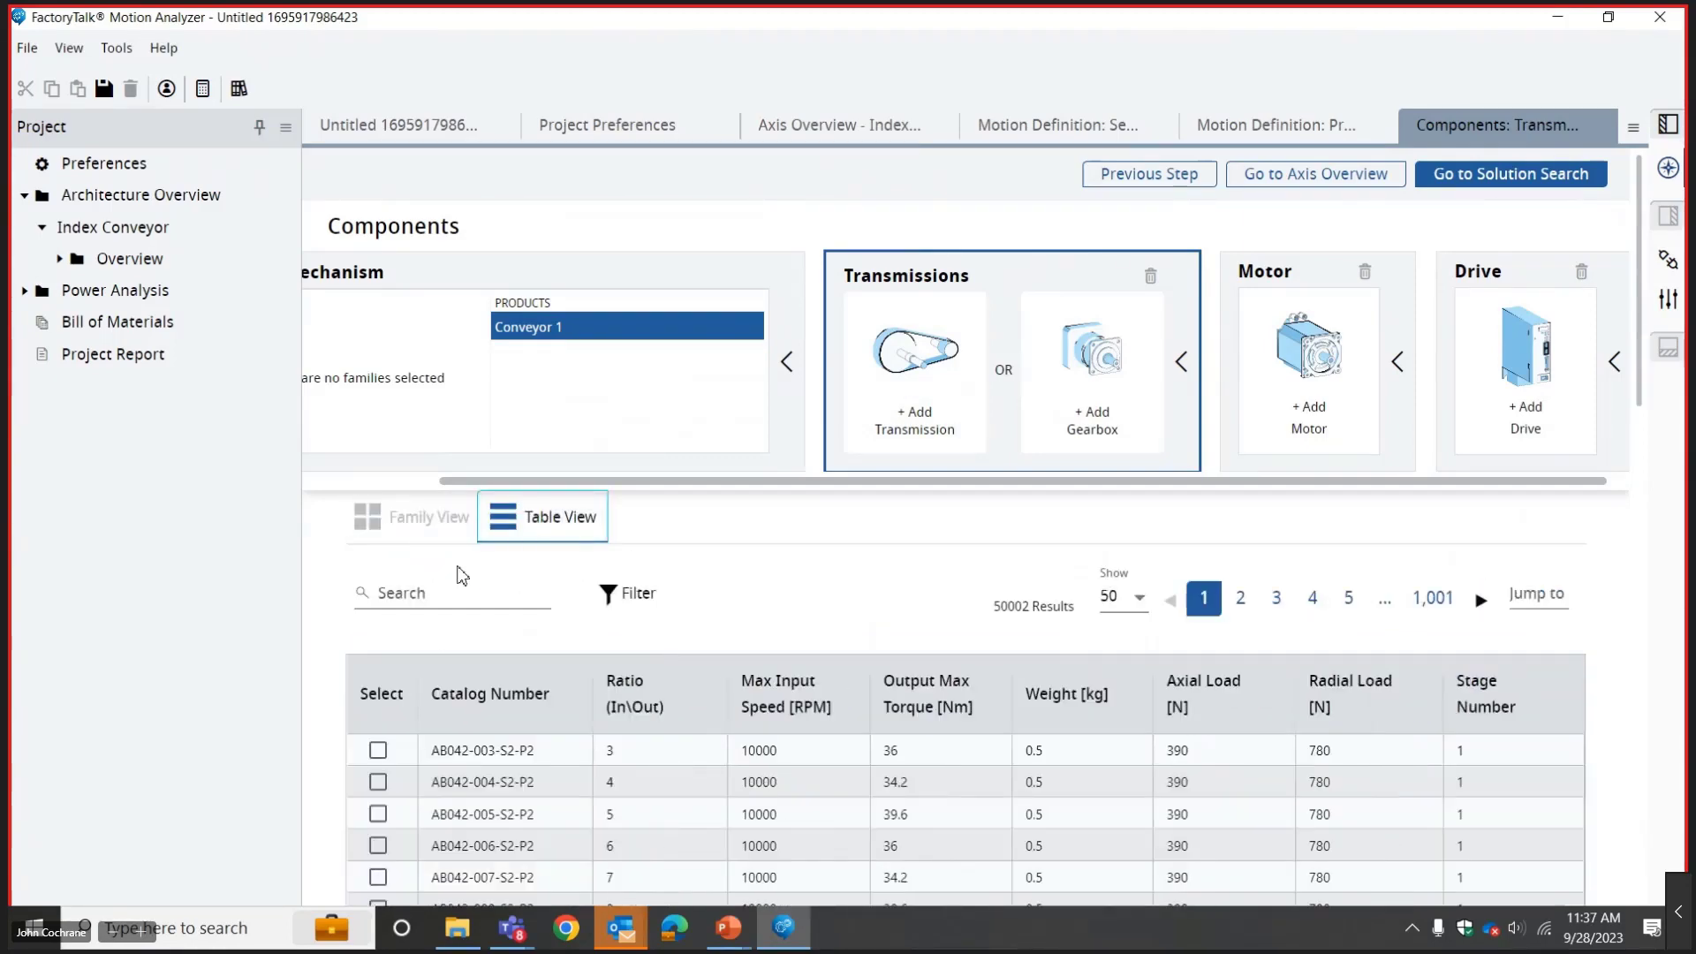
left_click(446, 597)
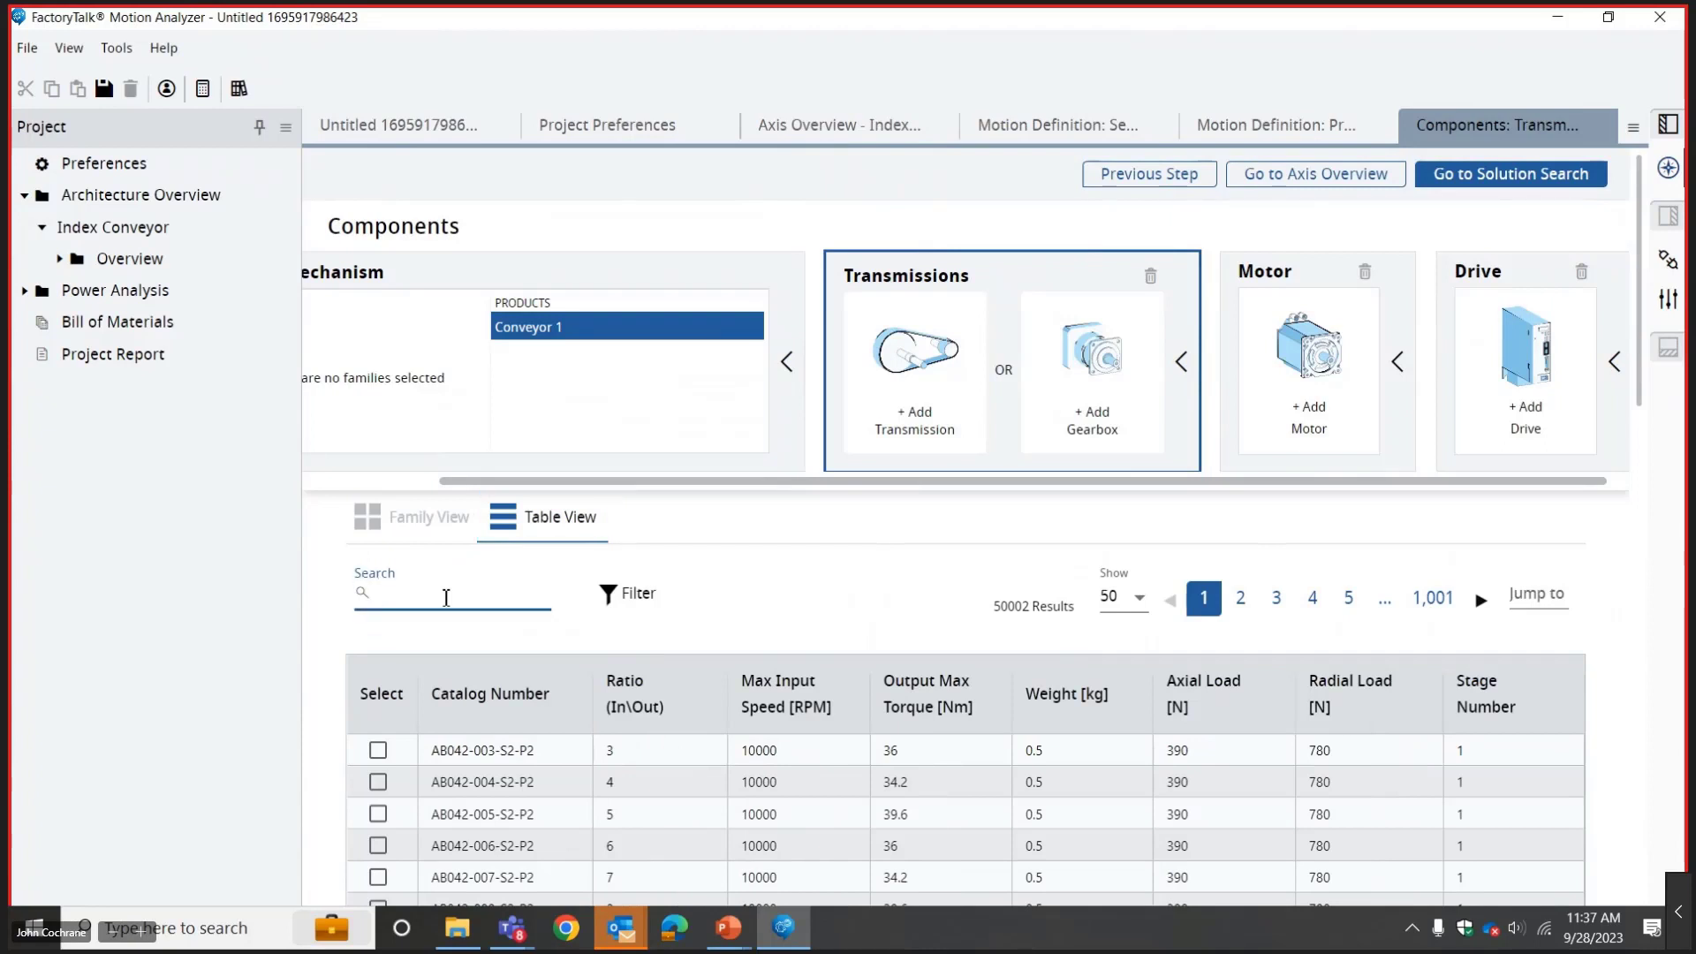
type("vrl")
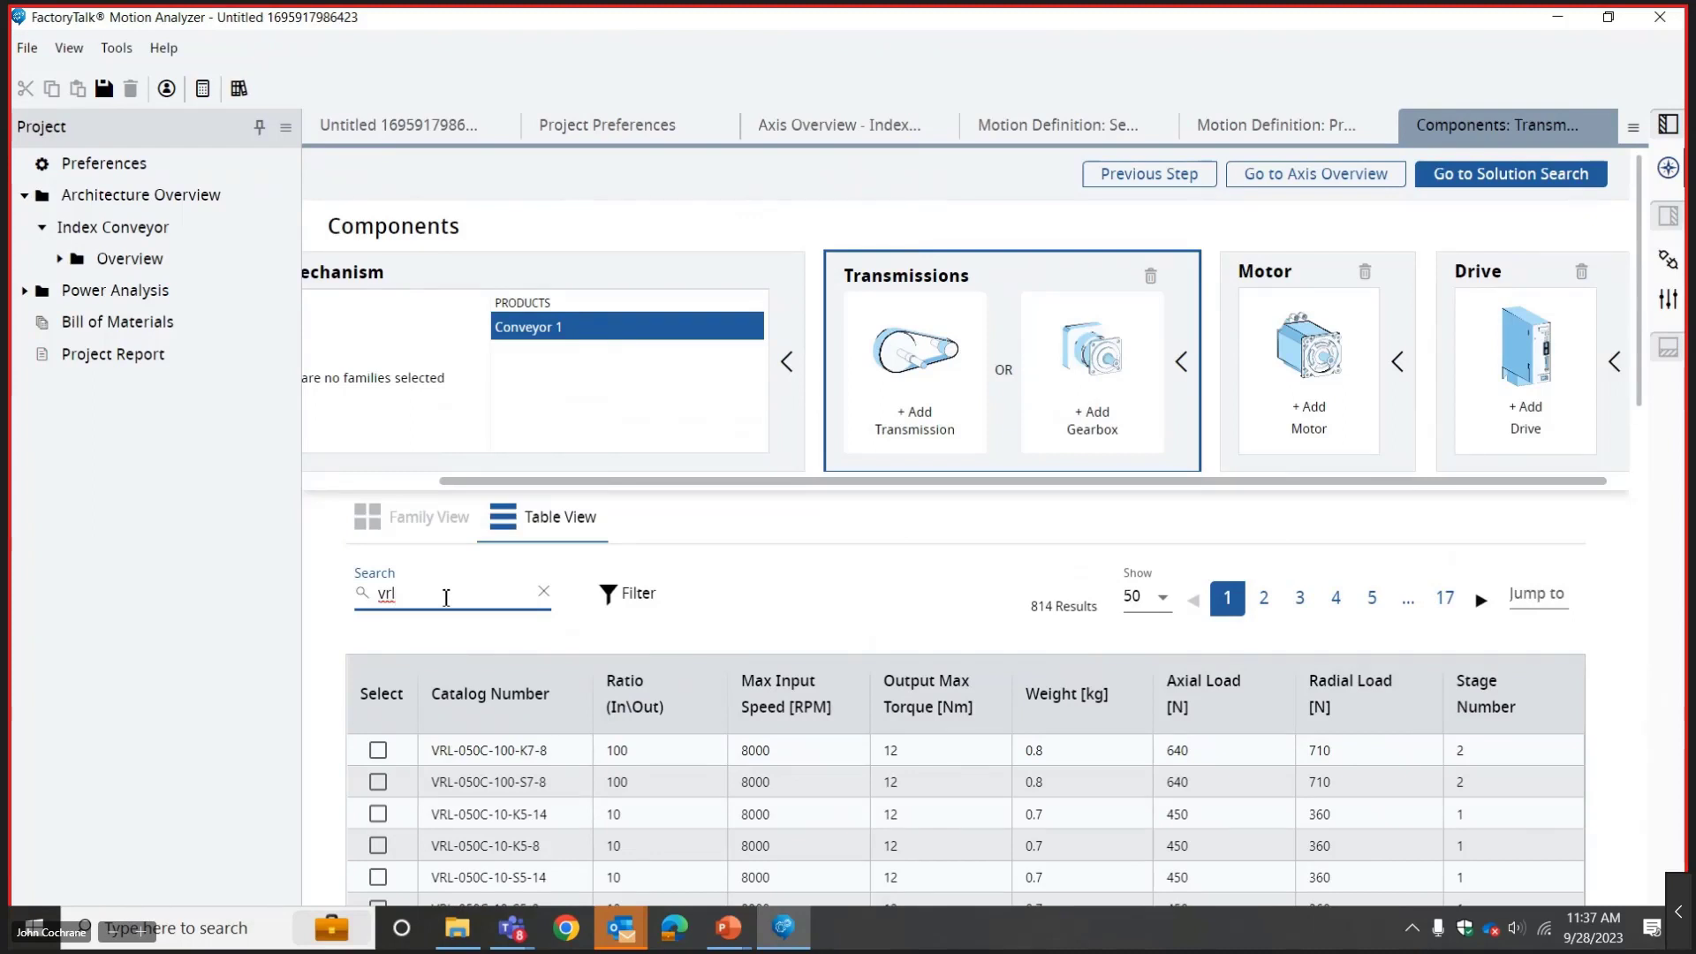
key("BackSpace")
key("BackSpace")
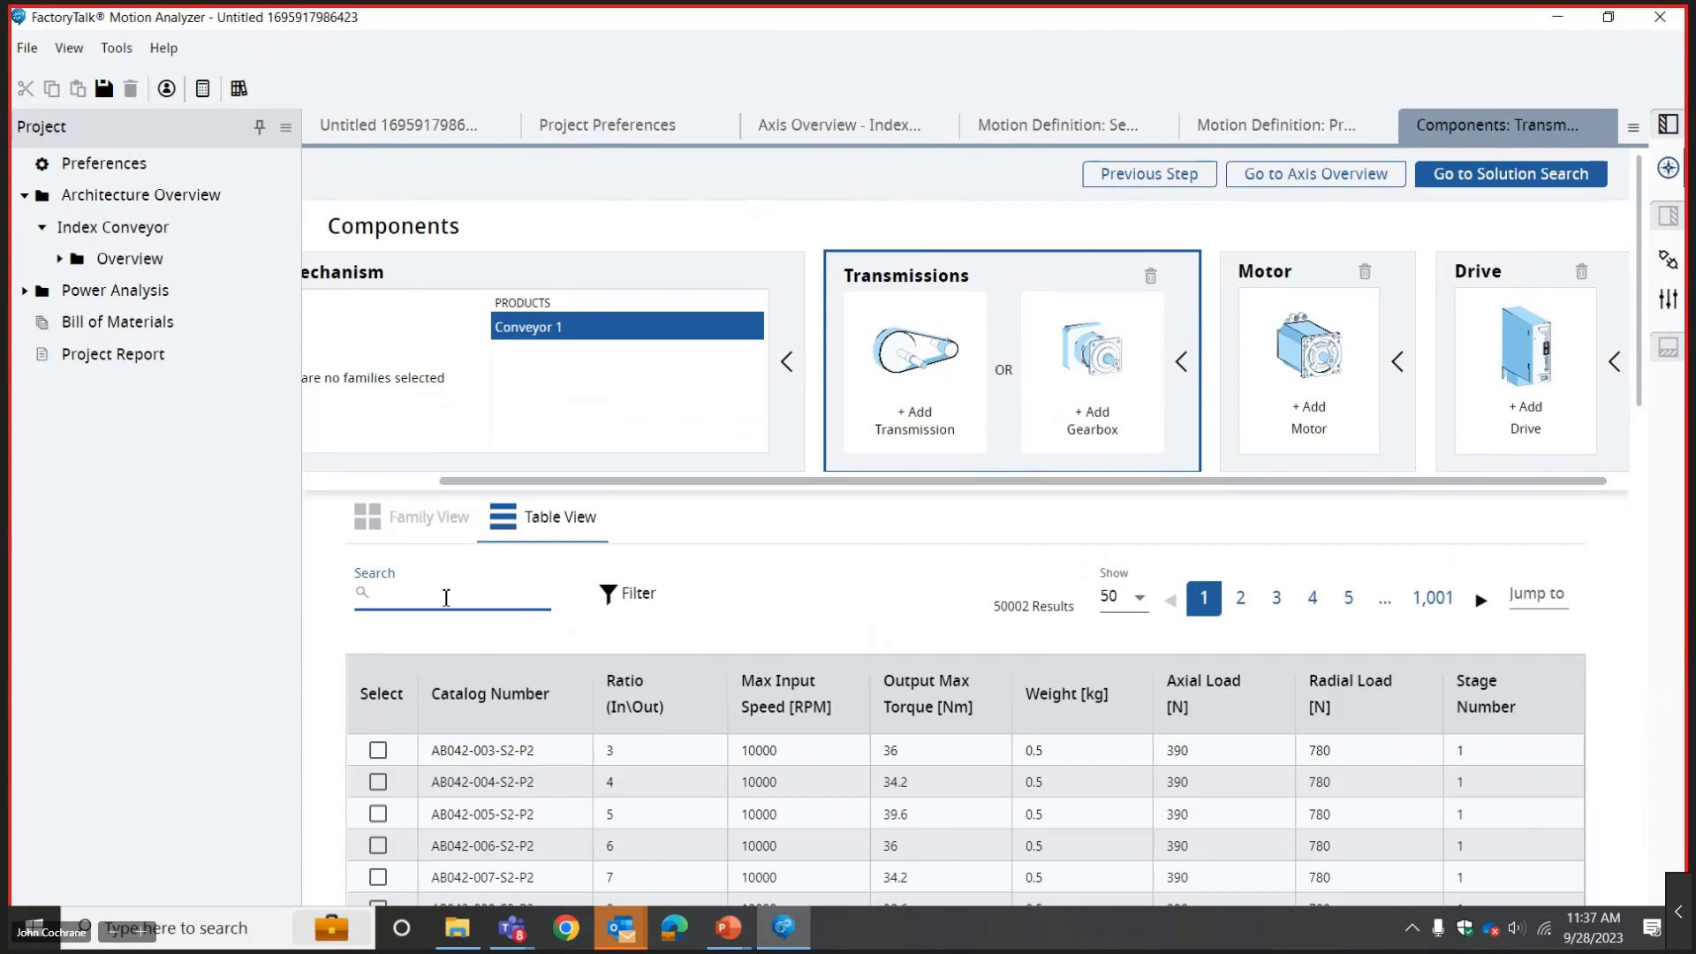
left_click(413, 517)
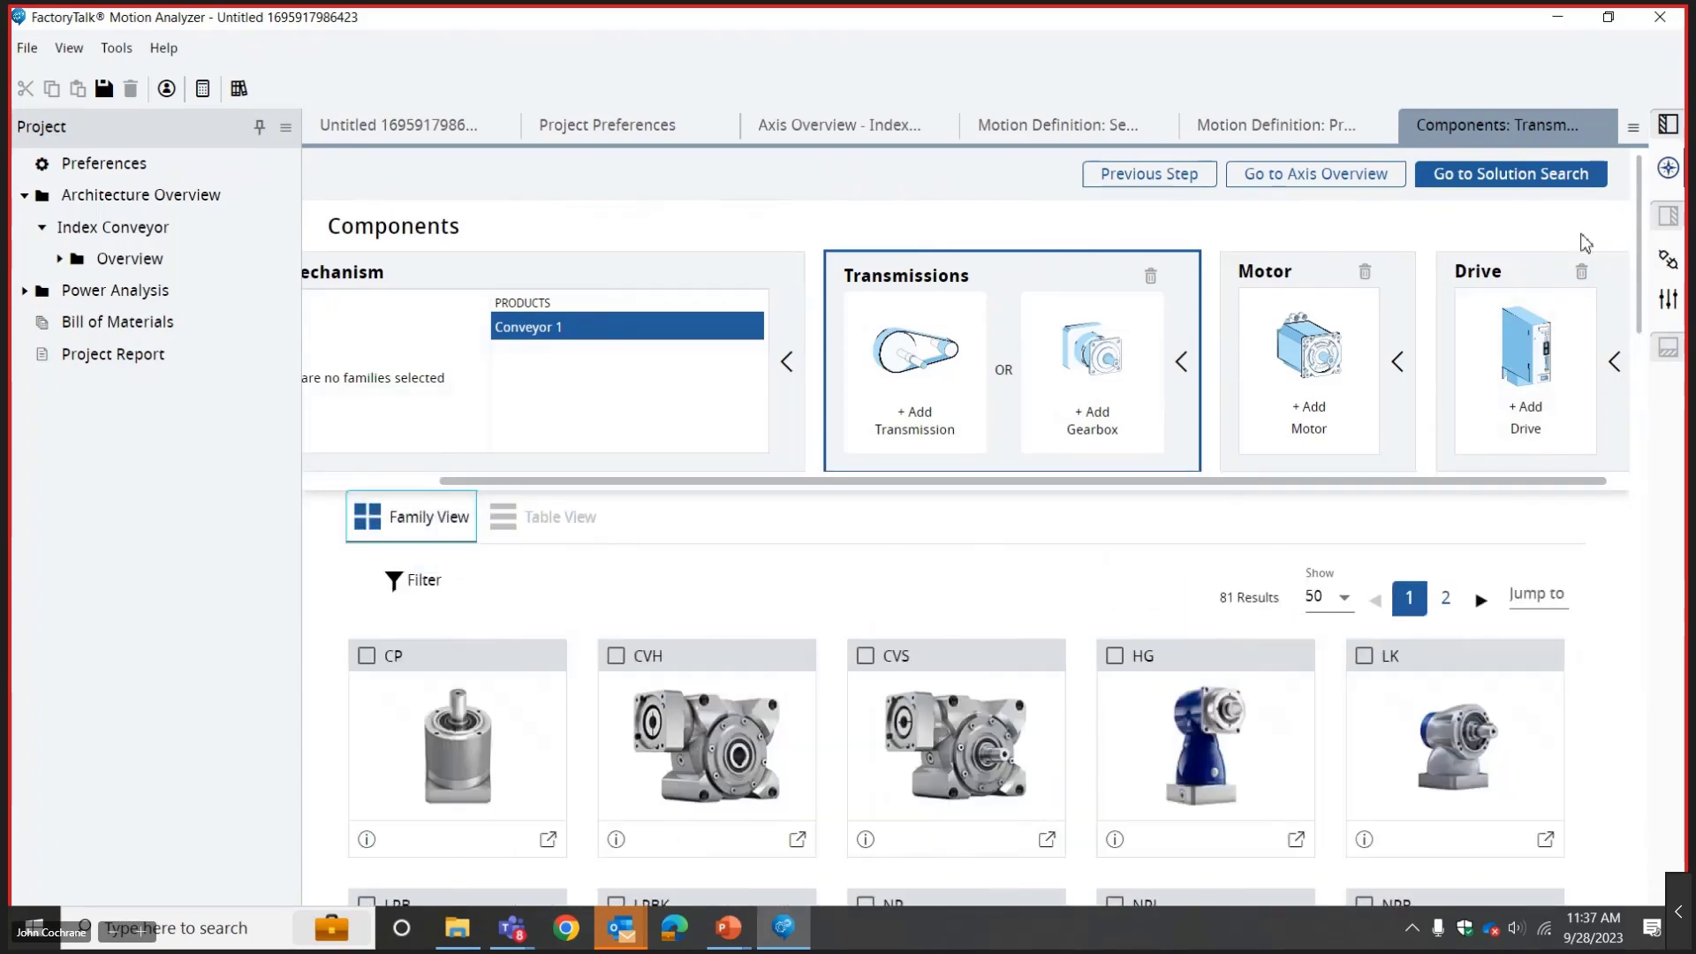
Select the NP gearbox family as the conveyor's transmission.
mouse_move(1637, 265)
left_mouse_down()
mouse_move(1648, 514)
mouse_move(1637, 295)
left_mouse_up()
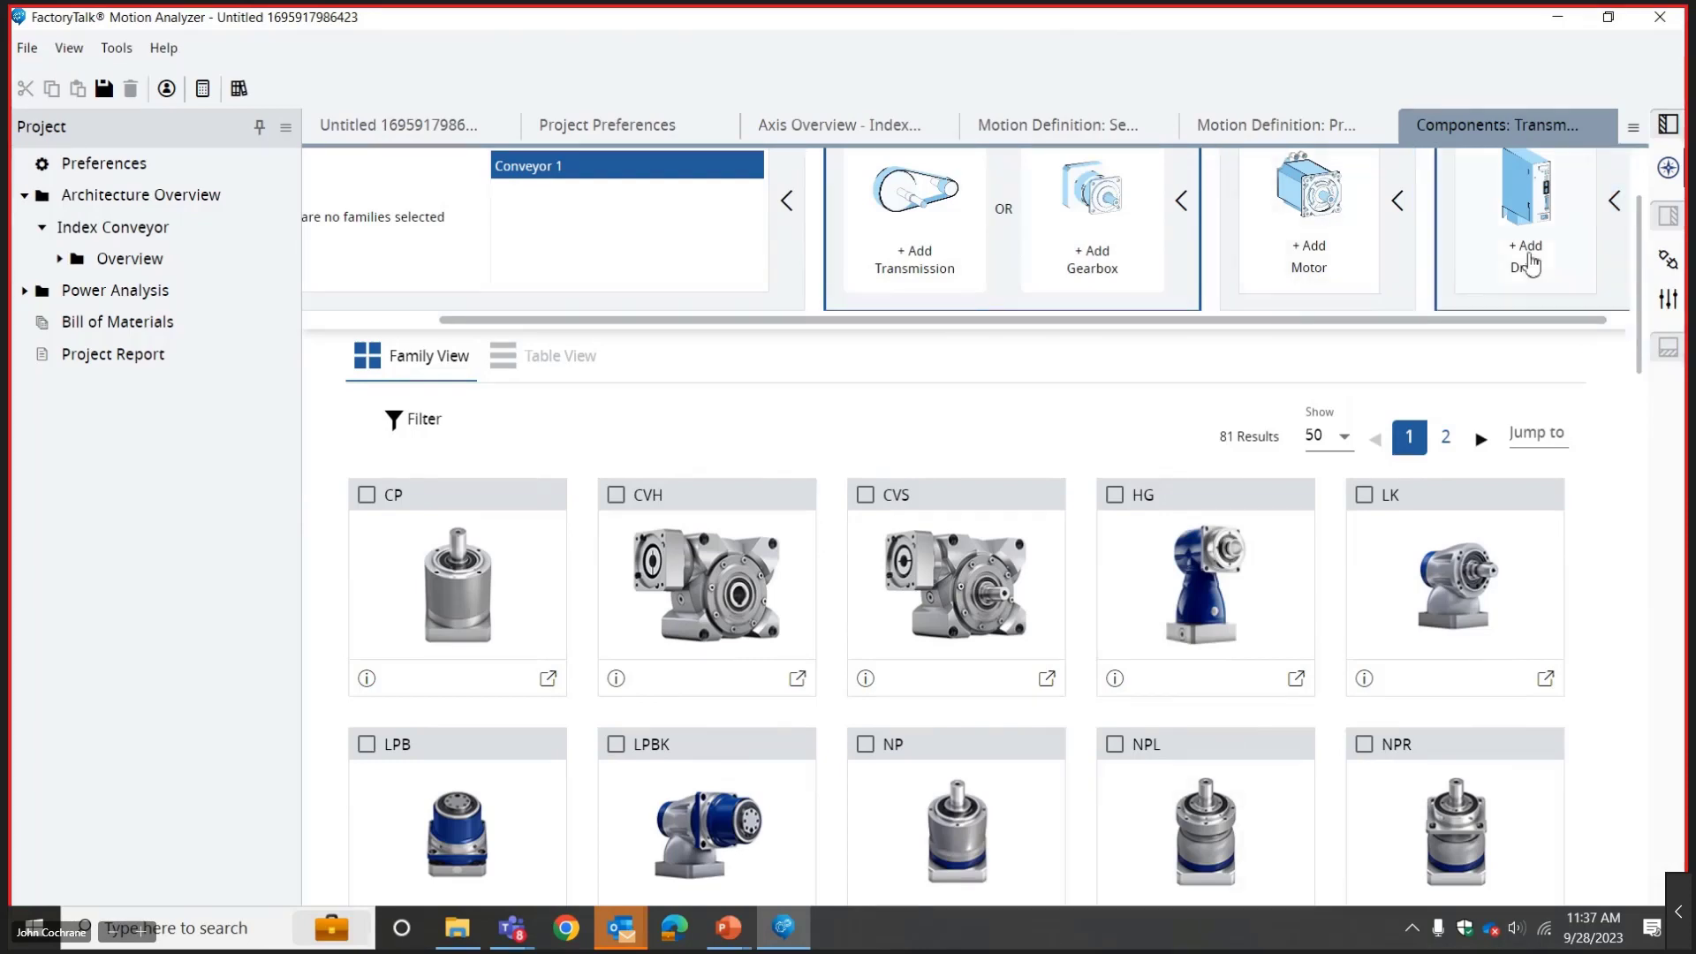
scroll(1642, 296, "down", 1)
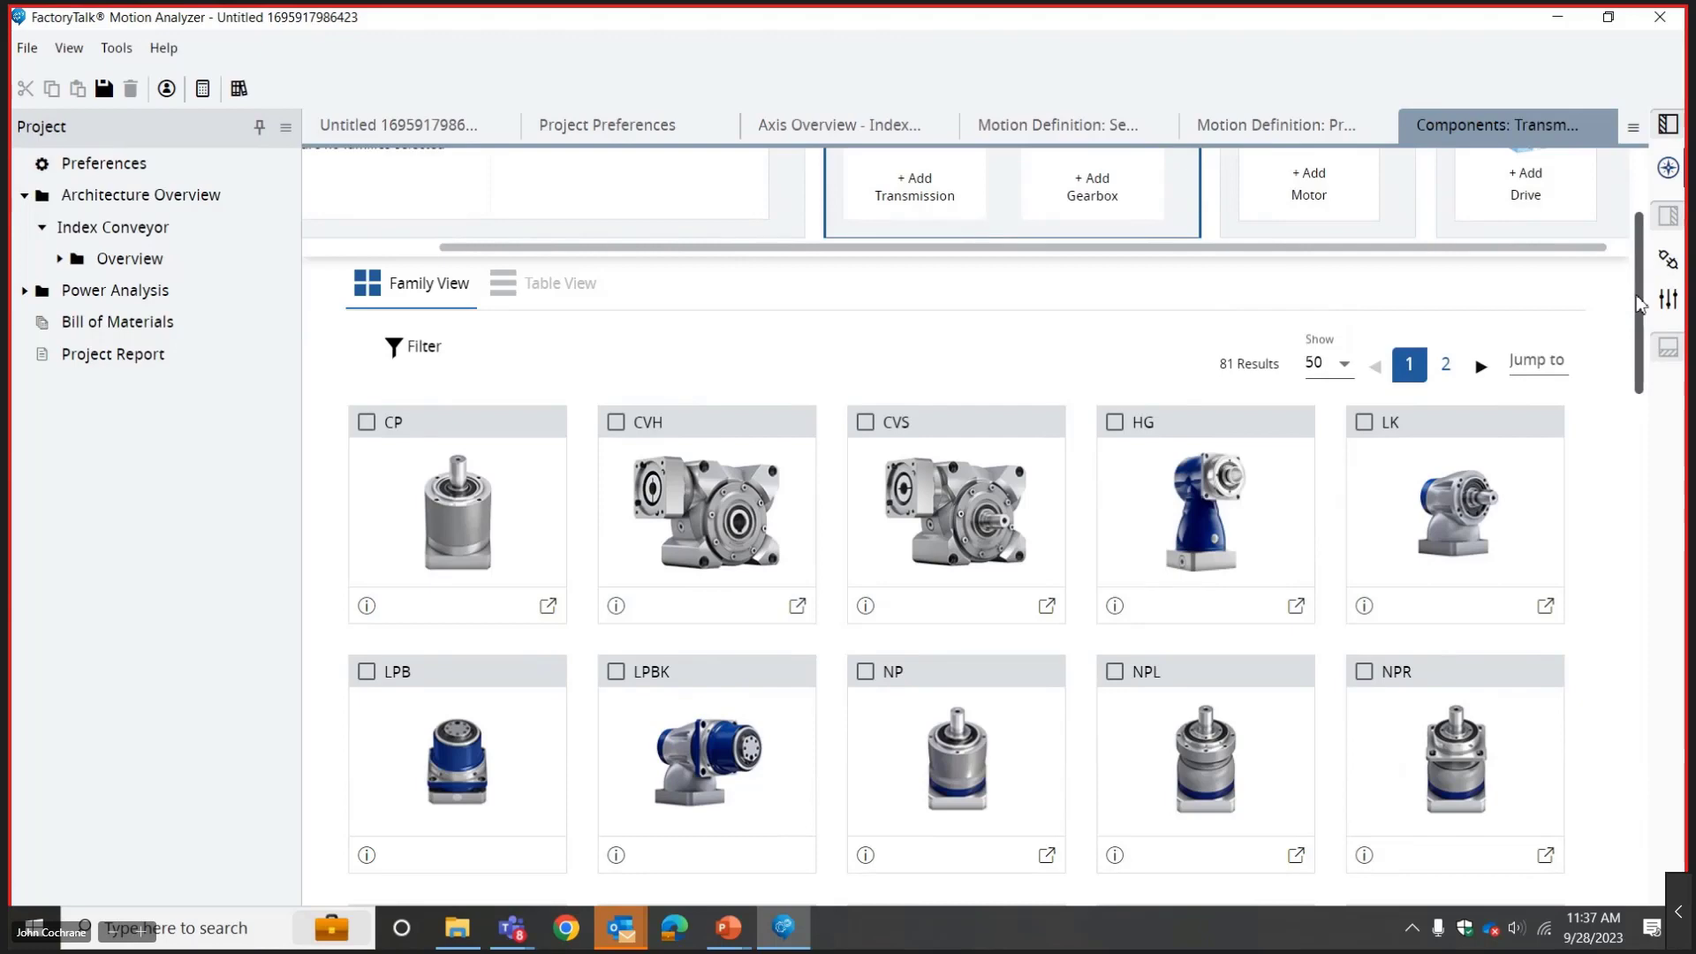
left_click_drag(1639, 303, 1639, 311)
scroll(1635, 311, "down", 3)
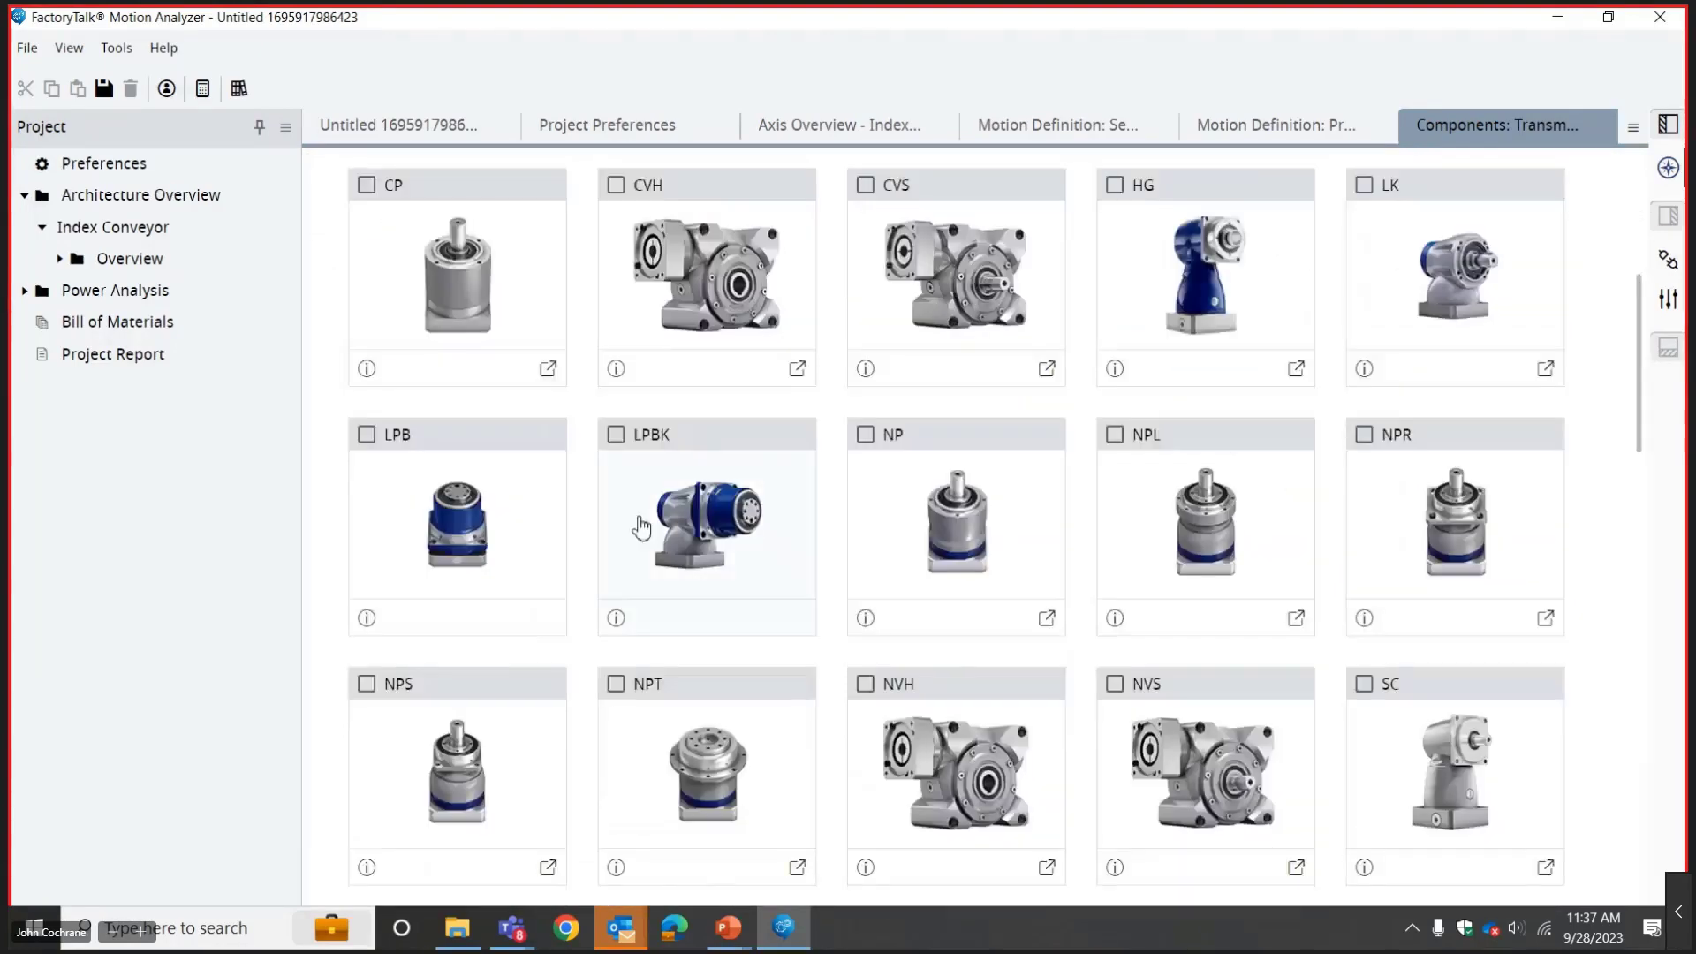
left_click(866, 436)
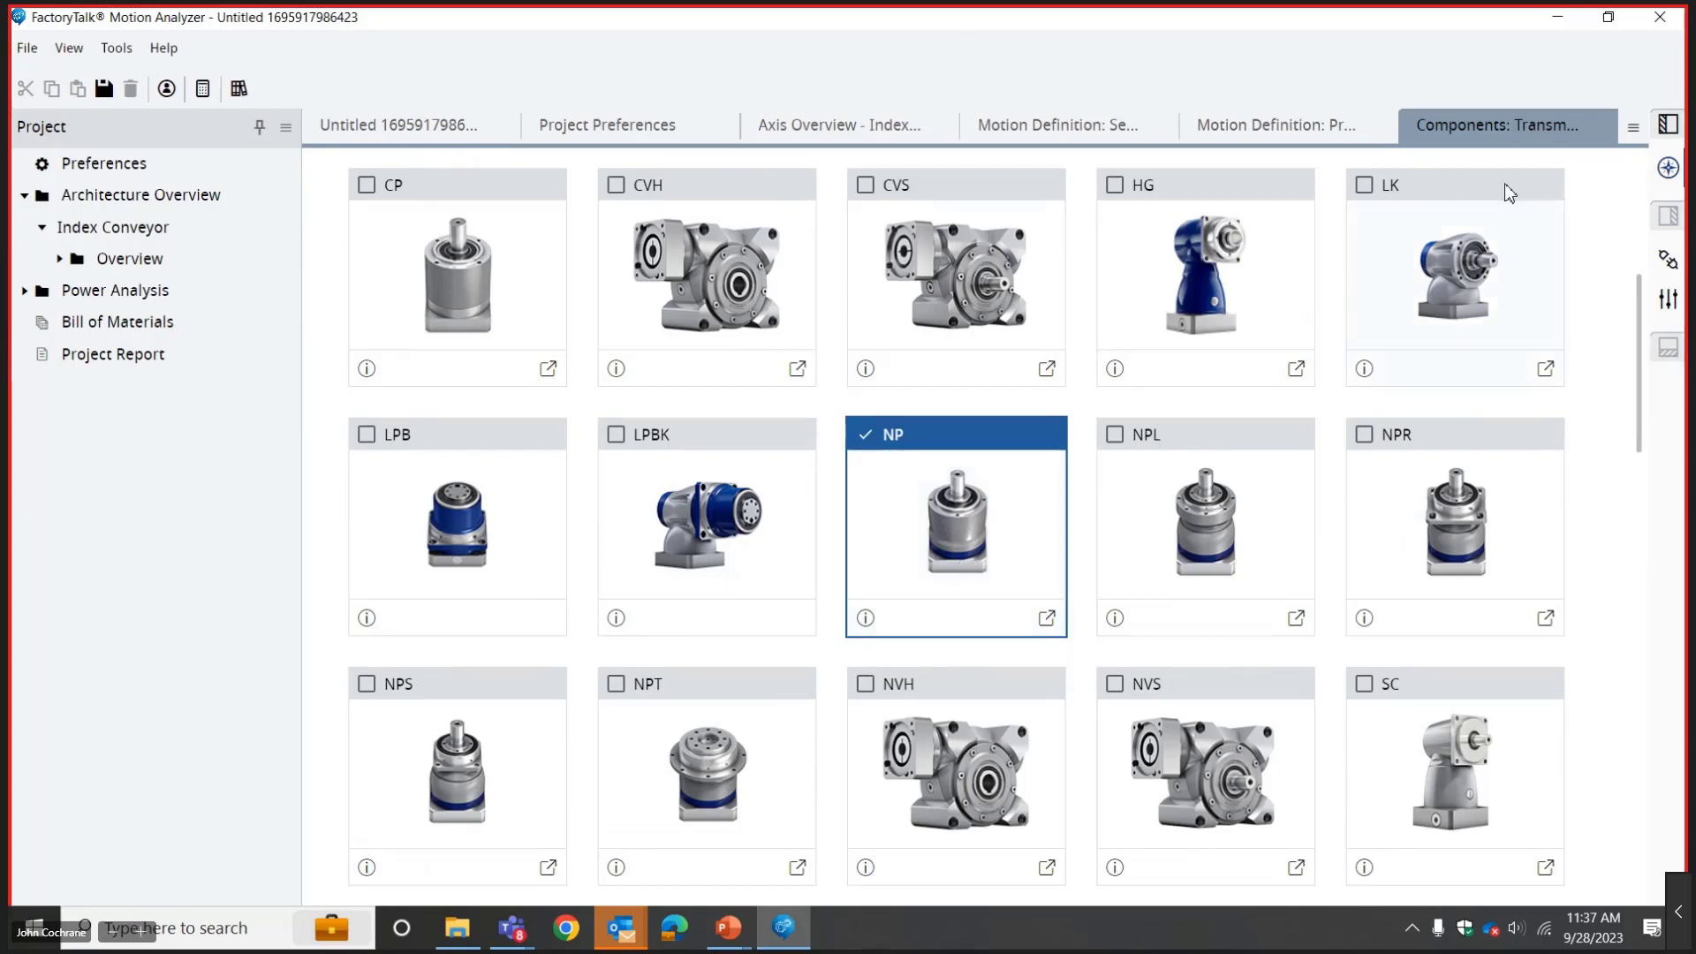
Look through the remaining gearbox families on both catalog pages and return to the first page.
left_click_drag(1640, 364, 1615, 400)
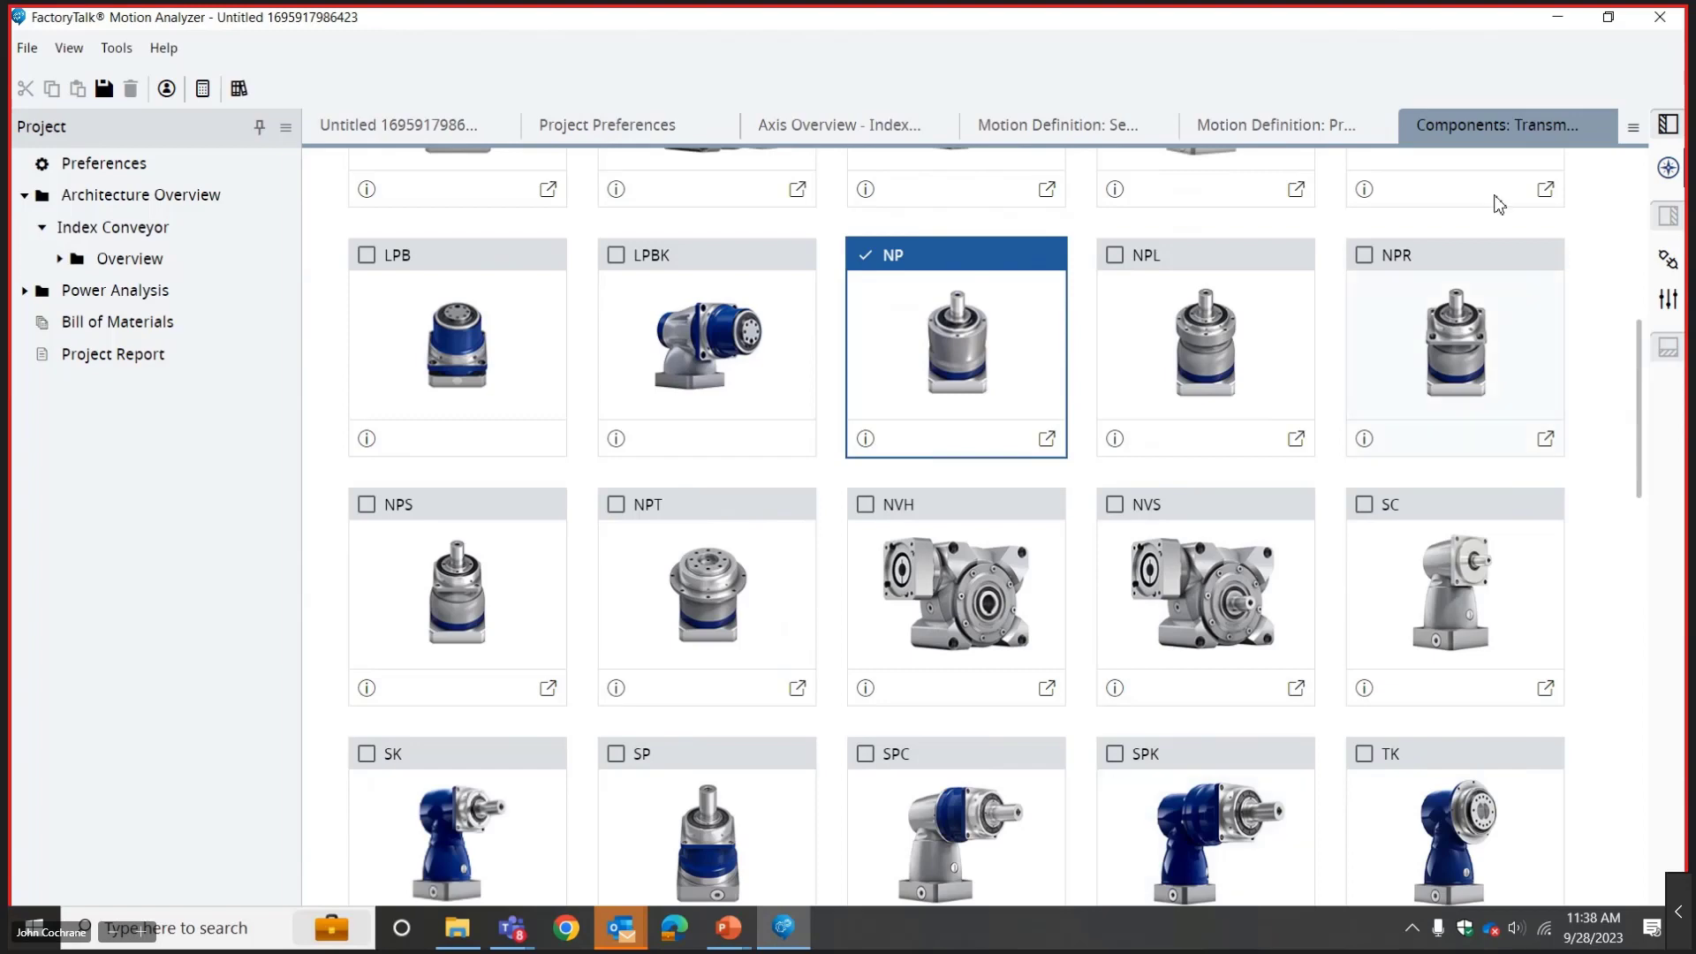
left_click_drag(1642, 376, 1620, 209)
scroll(1608, 273, "down", 2)
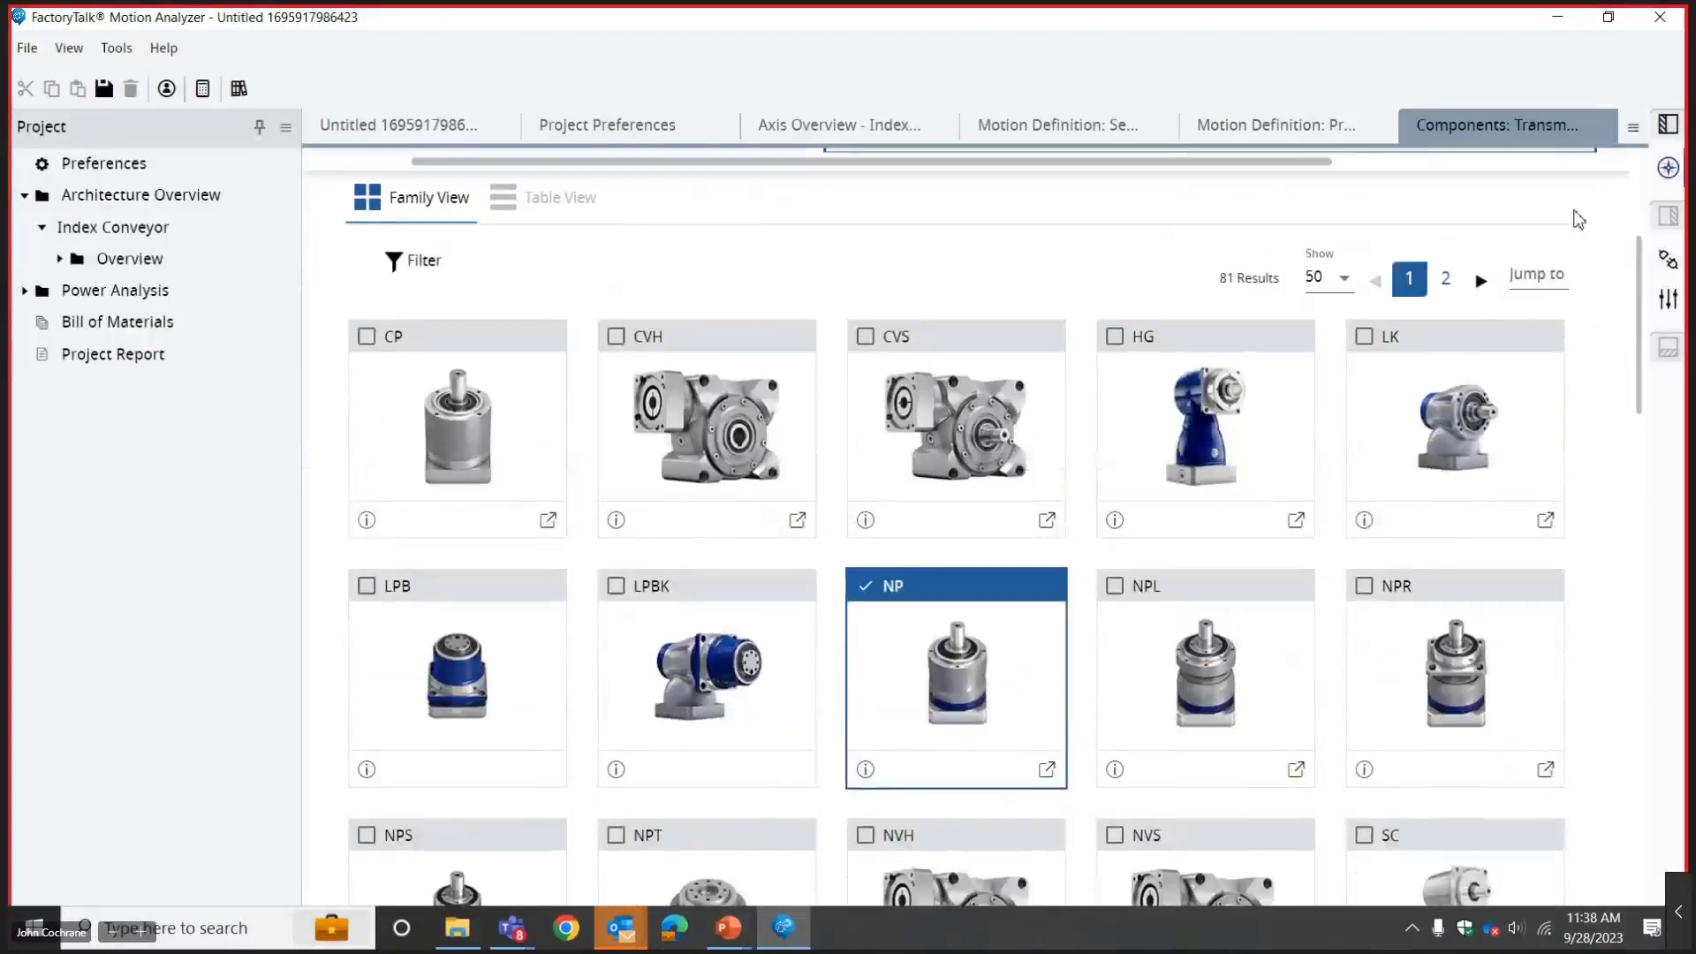
left_click_drag(1636, 301, 1601, 193)
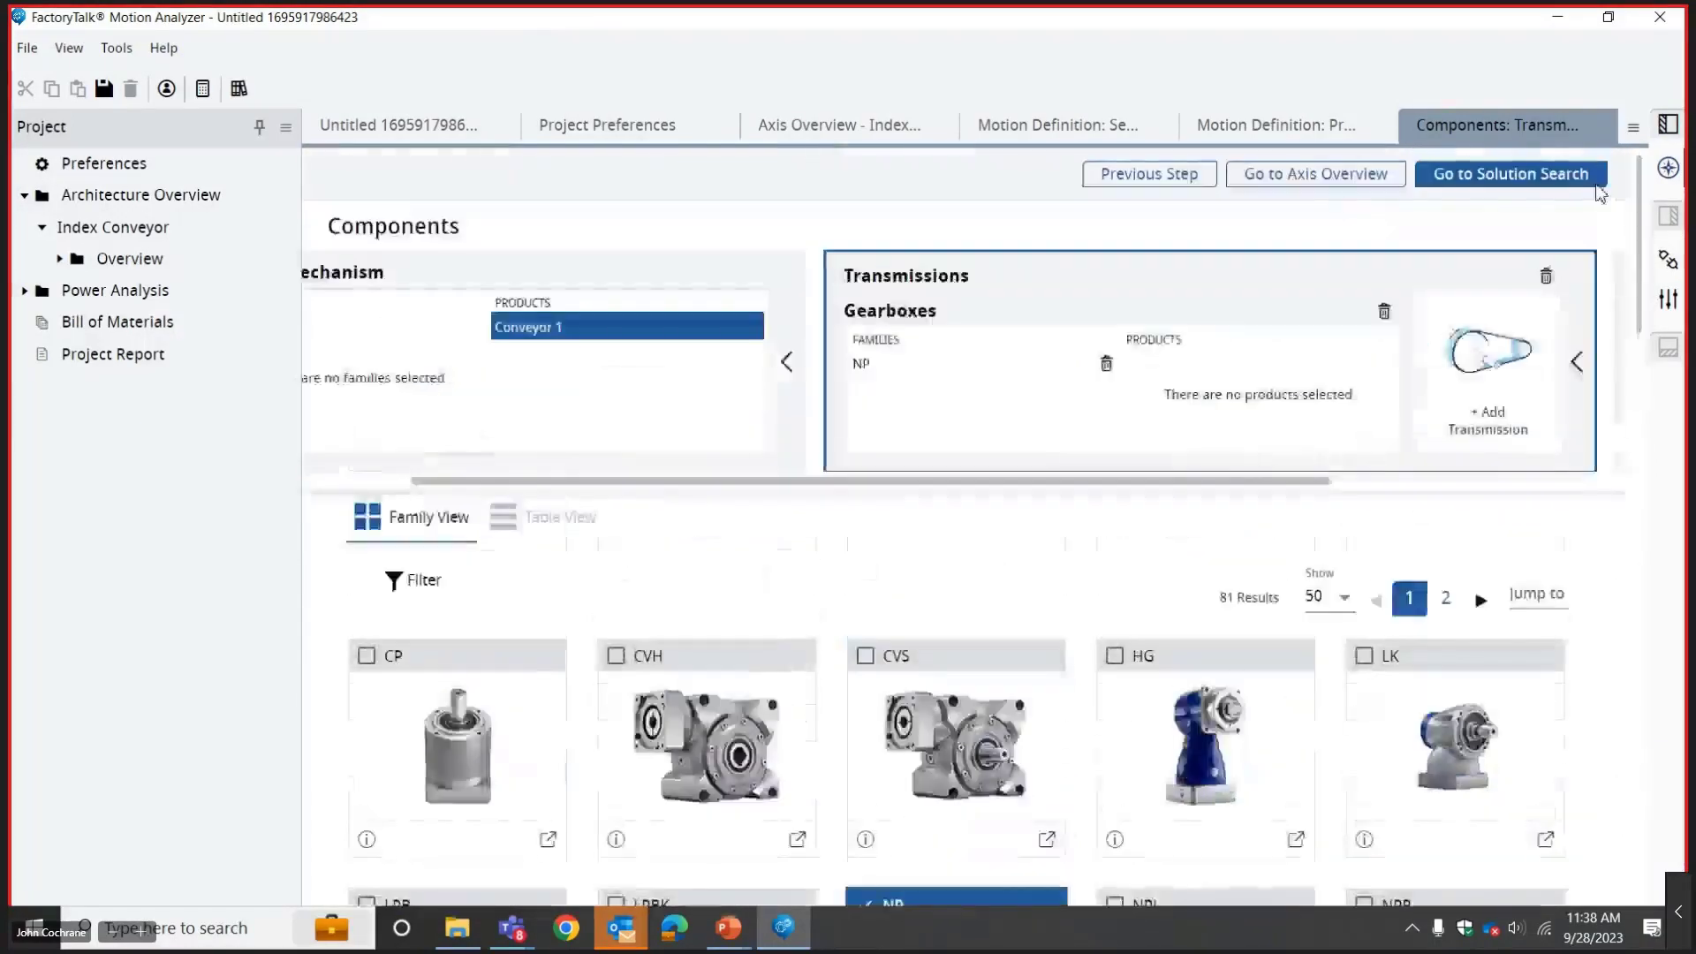
left_click(1446, 598)
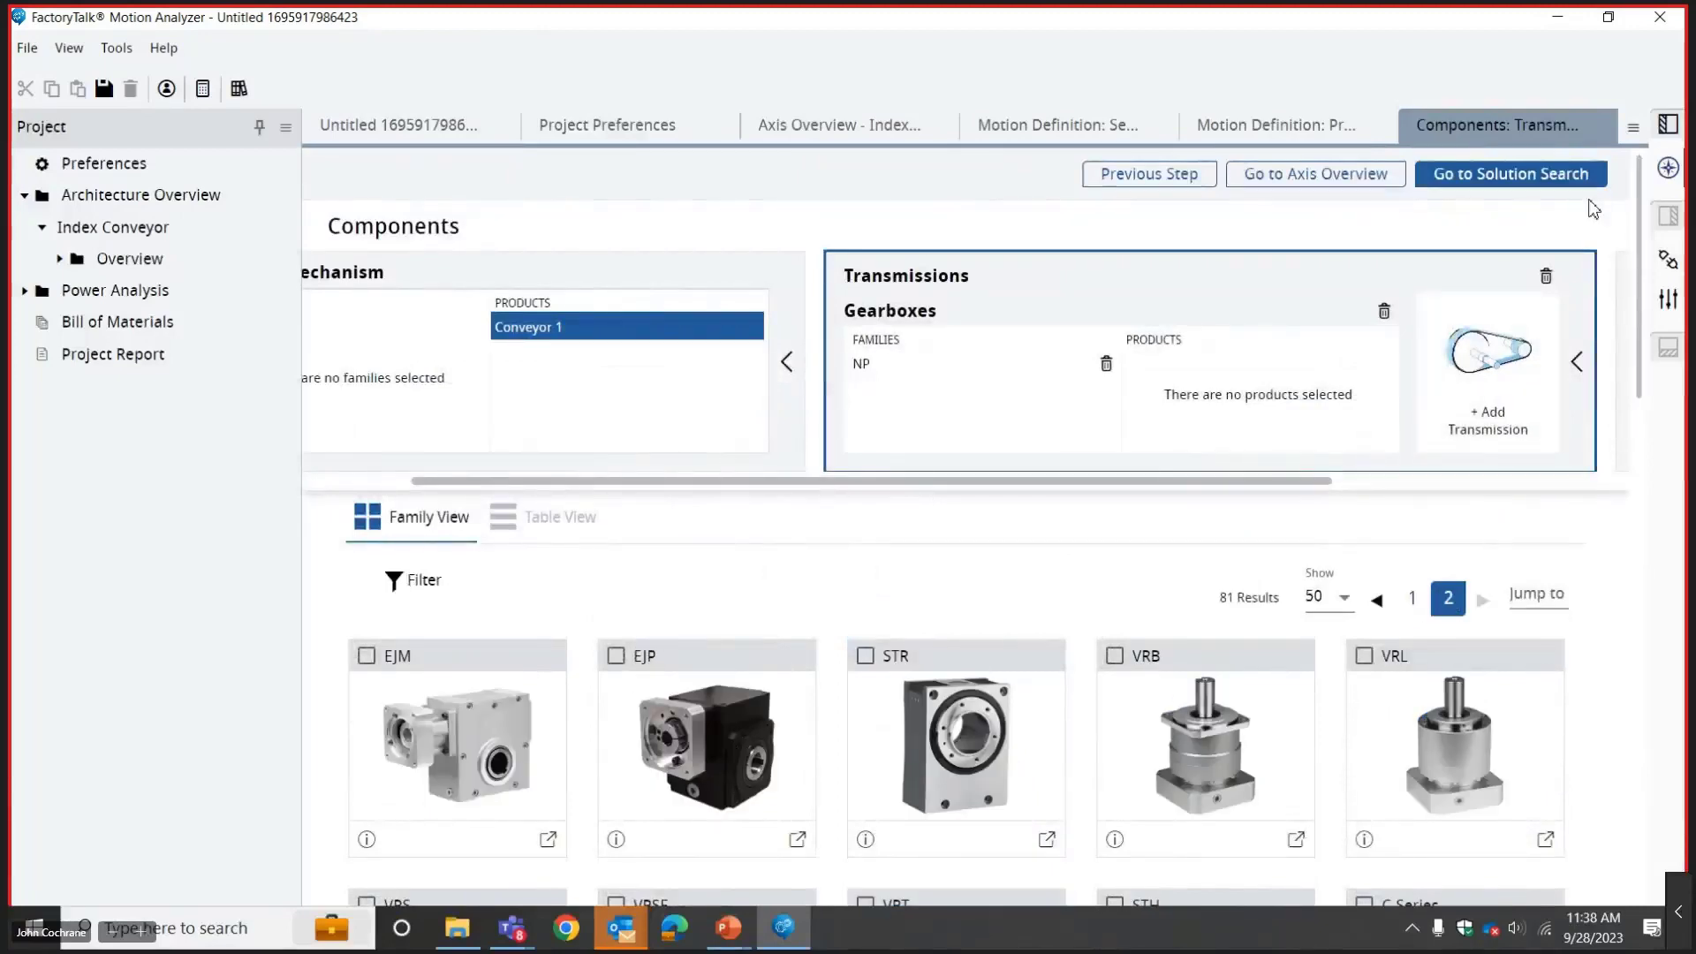
left_click_drag(1637, 225, 1612, 597)
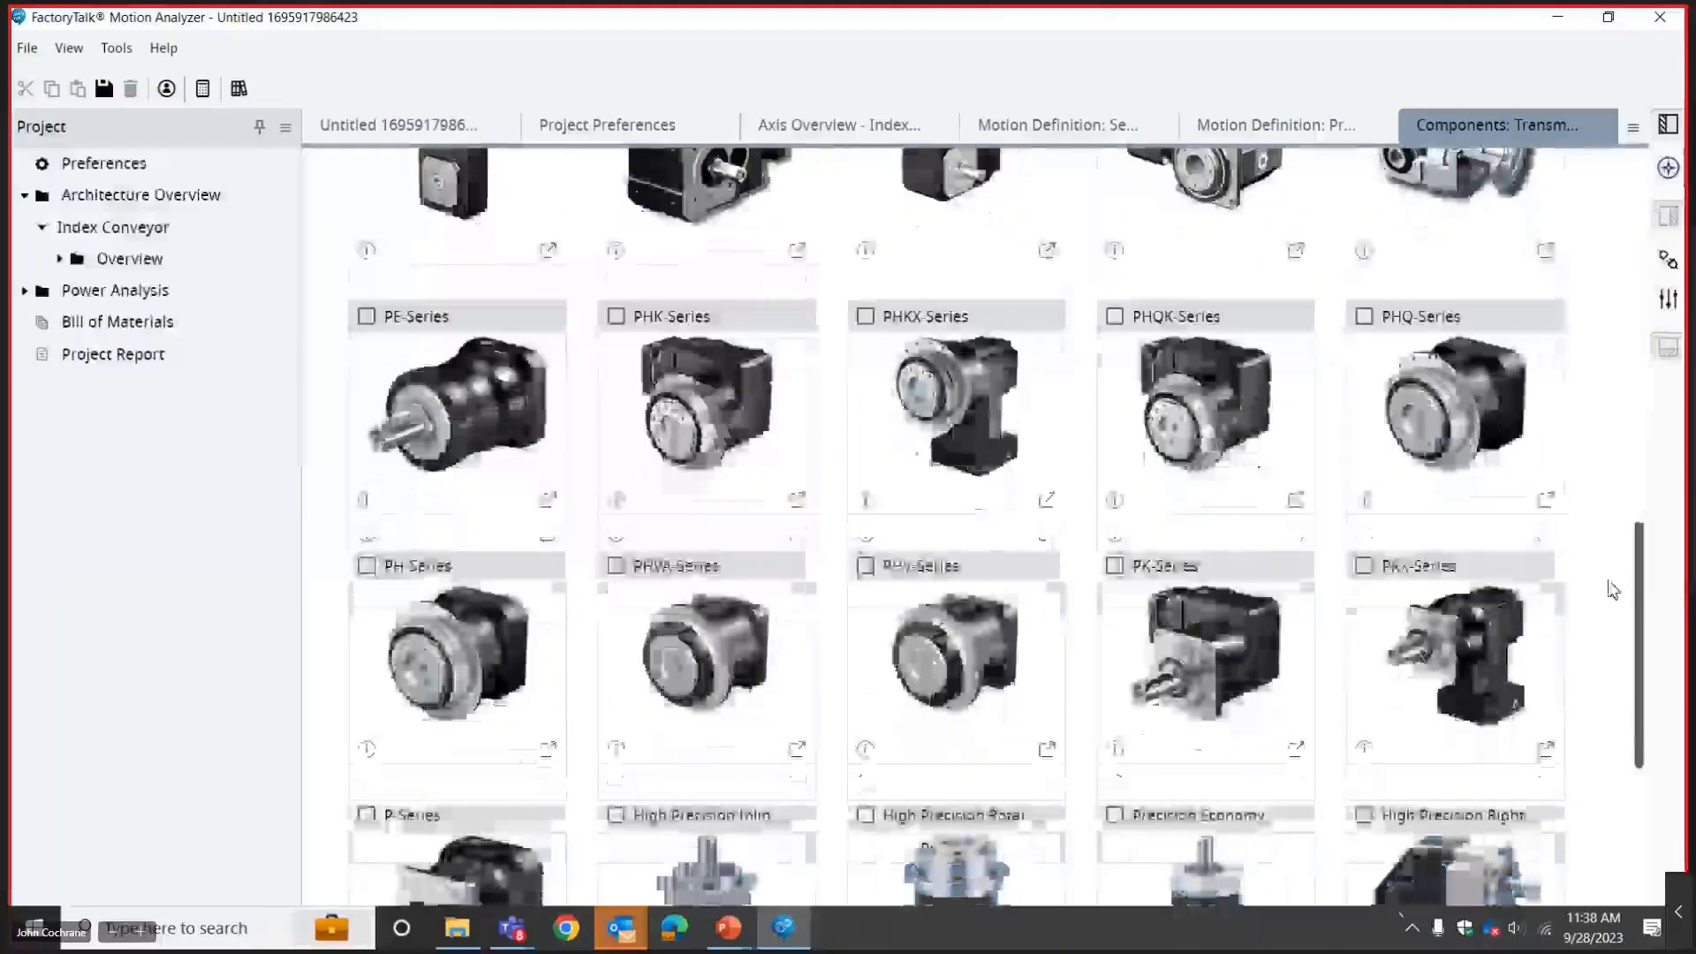
scroll(828, 322, "up", 3)
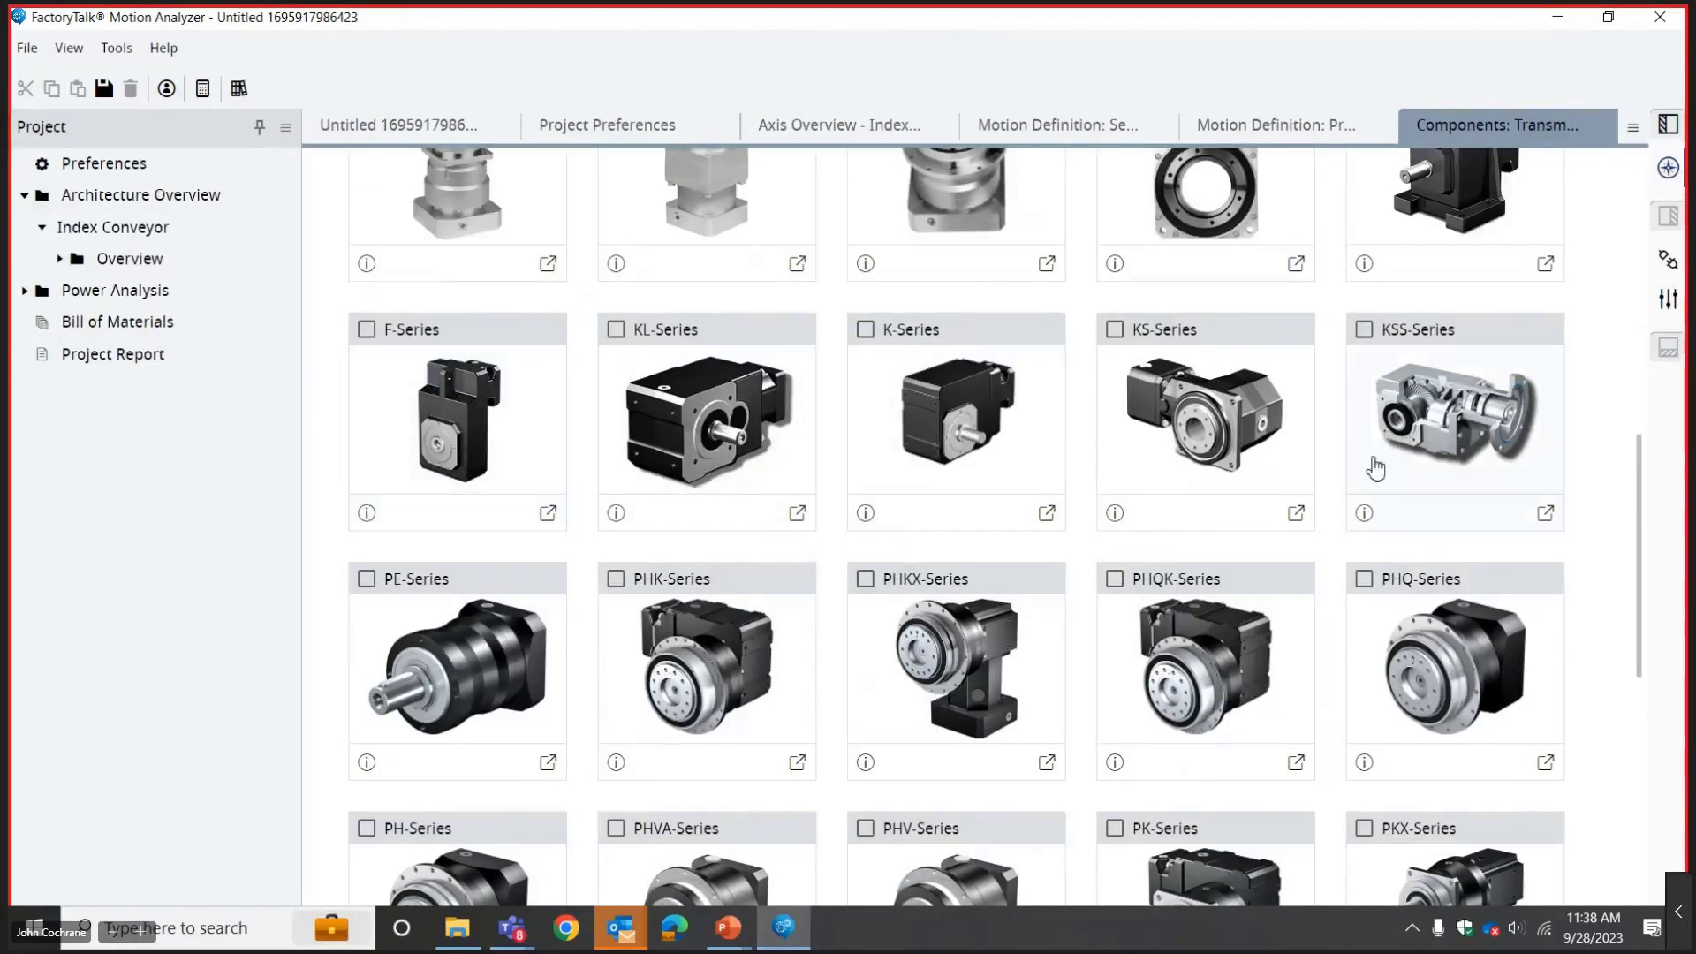
left_click_drag(1645, 501, 1626, 274)
left_click(1412, 454)
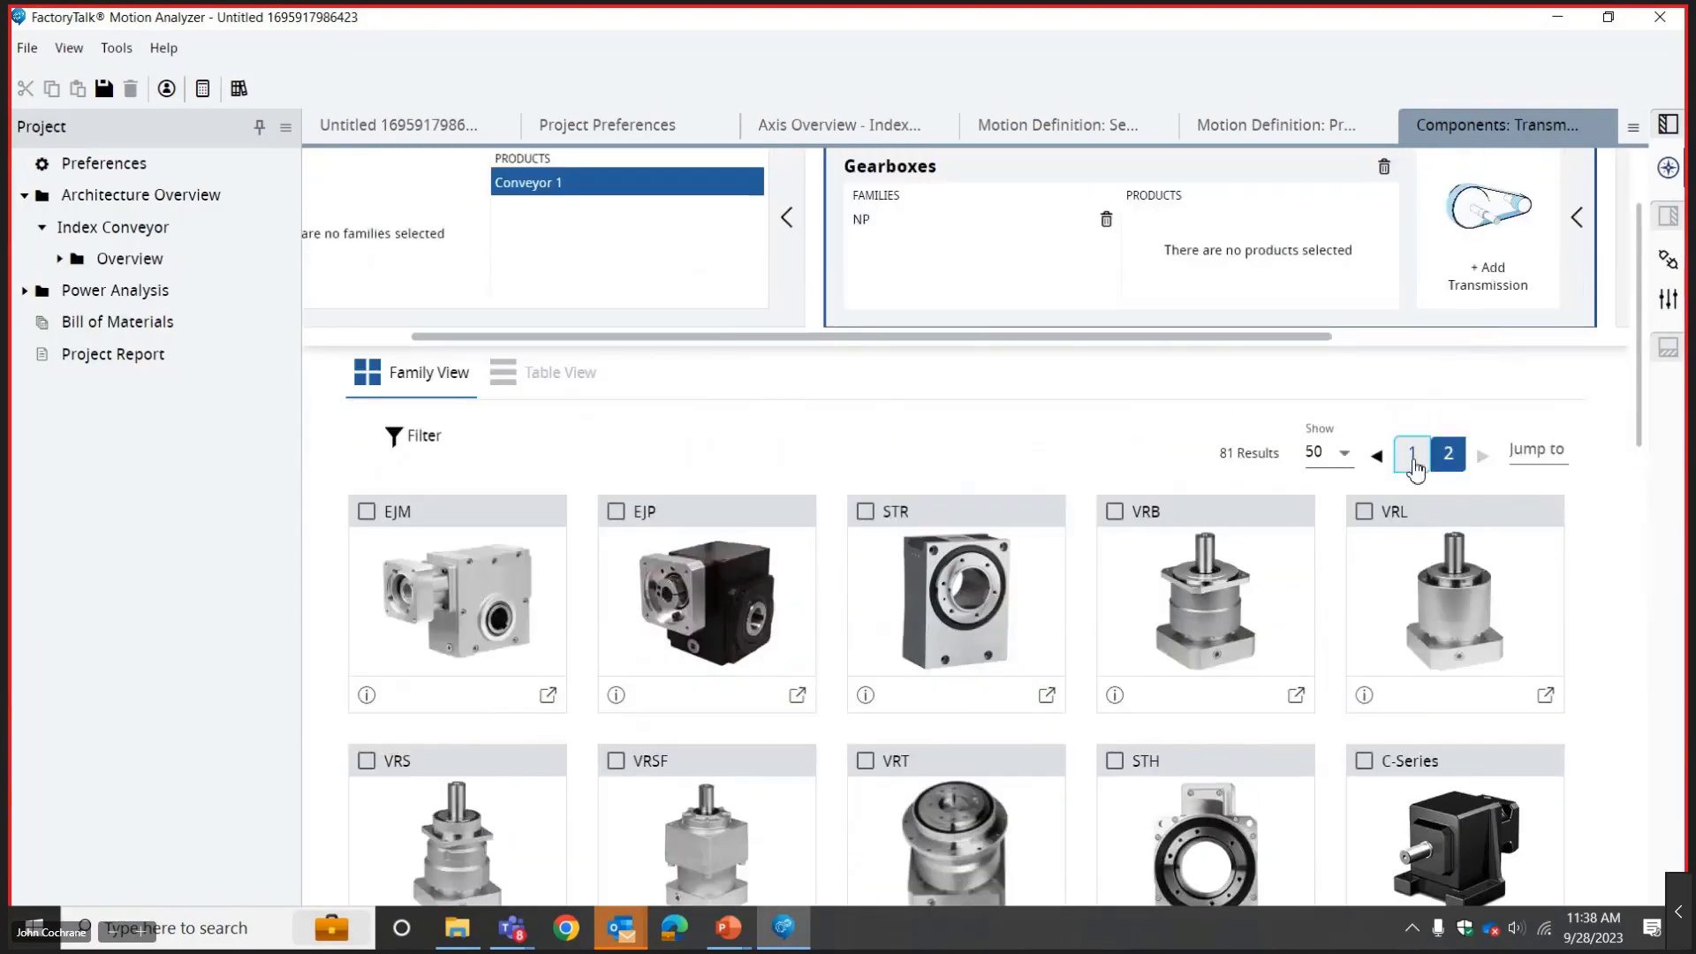
Read the NP gearbox family's description, and view its manufacturer's product page before closing it.
scroll(1645, 291, "down", 2)
scroll(1645, 292, "down", 1)
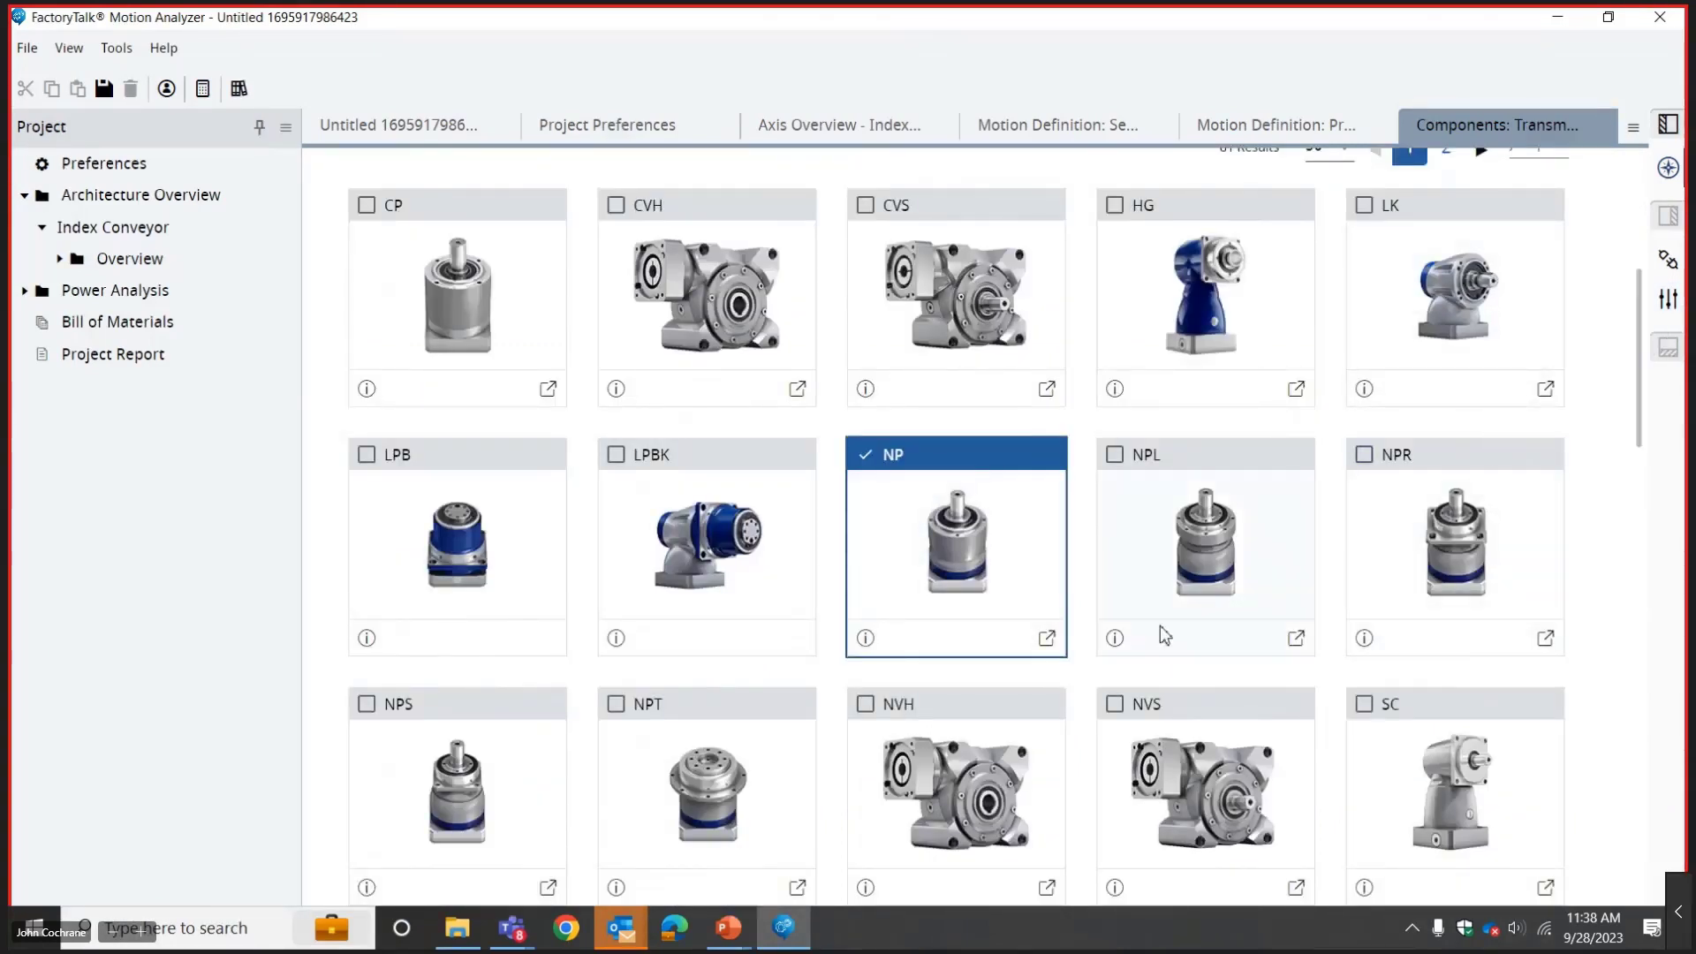
mouse_move(863, 645)
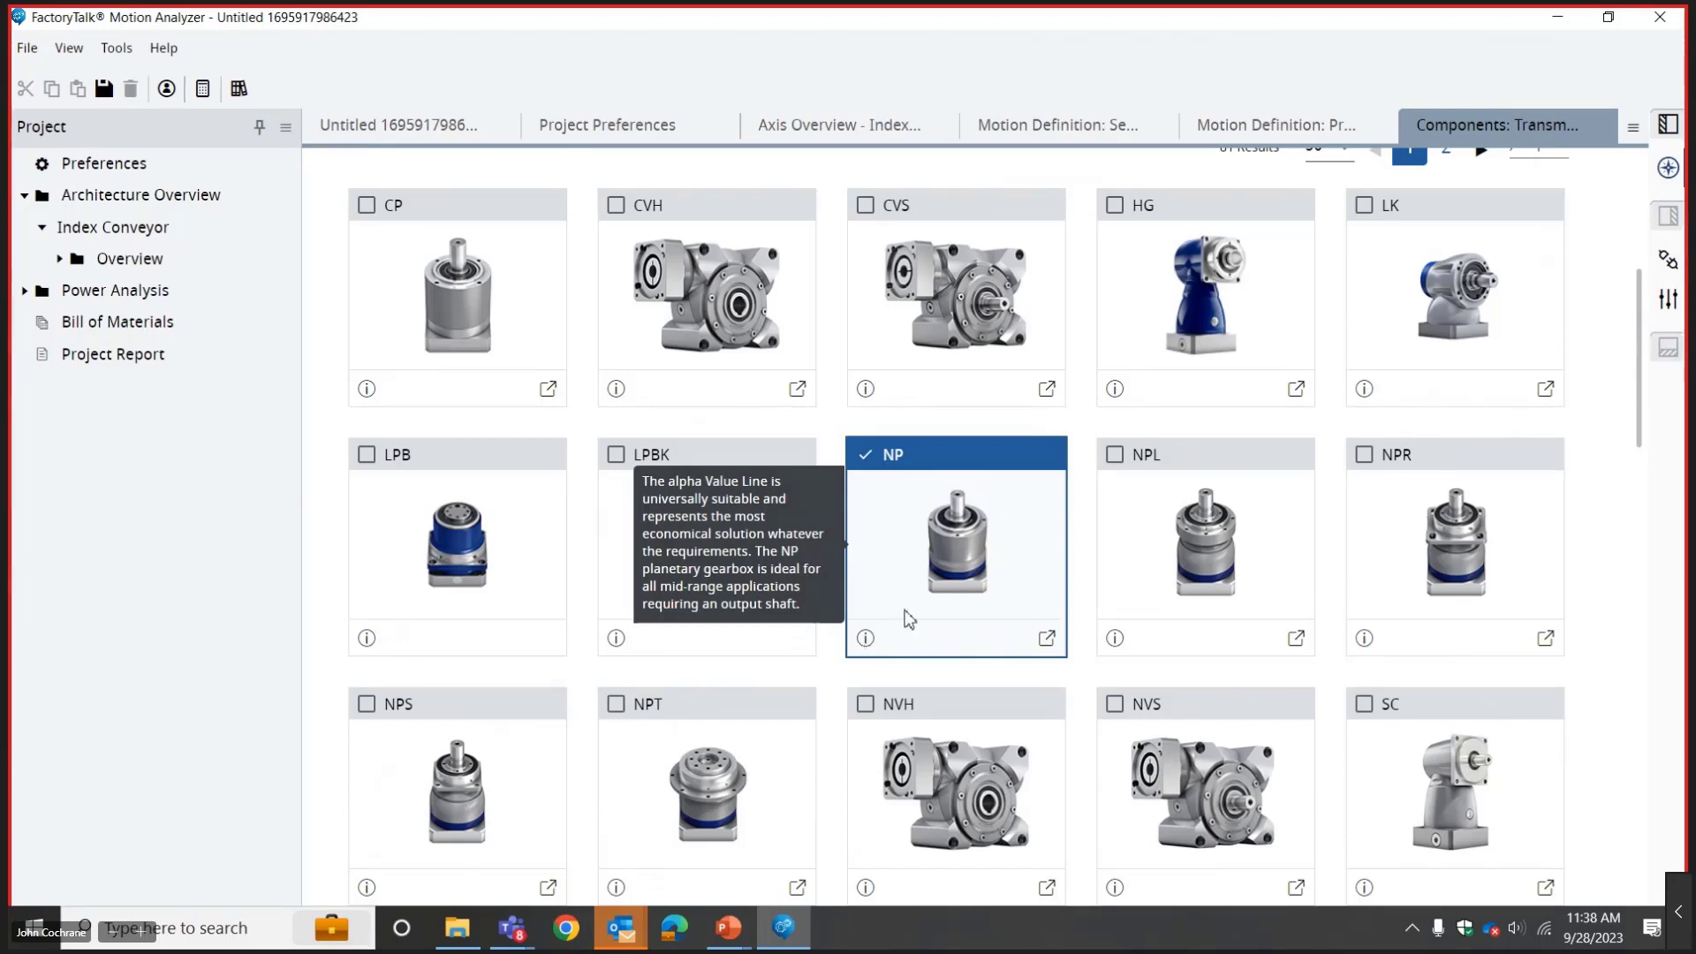
left_click(1048, 639)
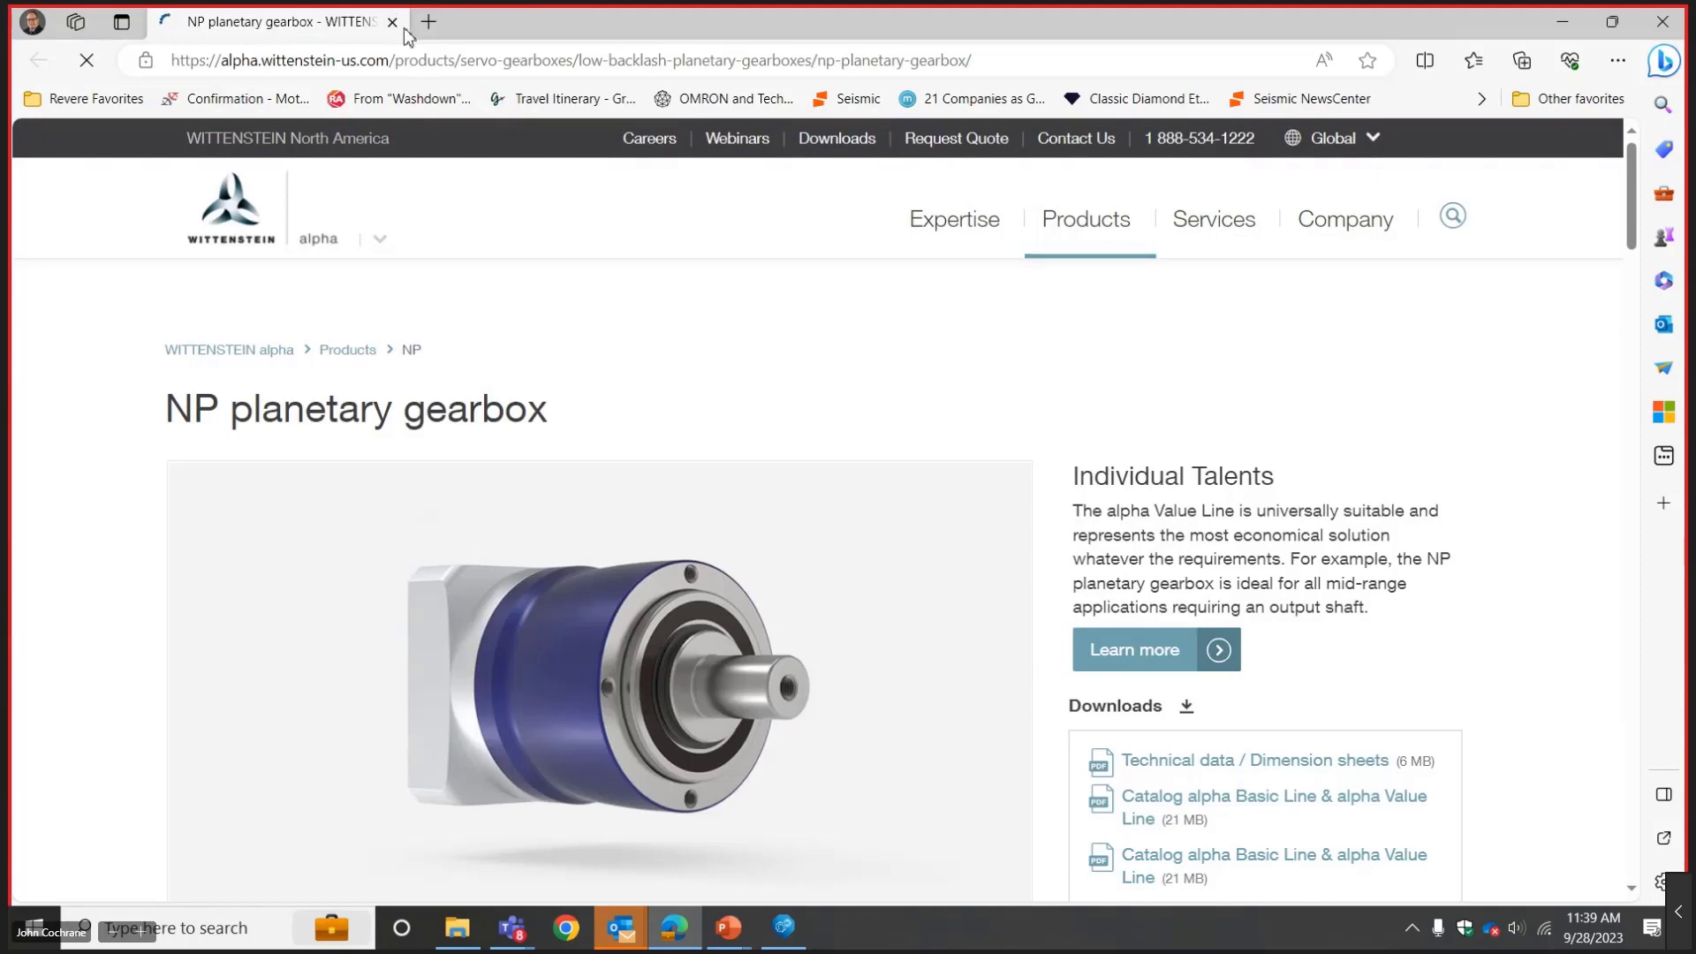
left_click(392, 22)
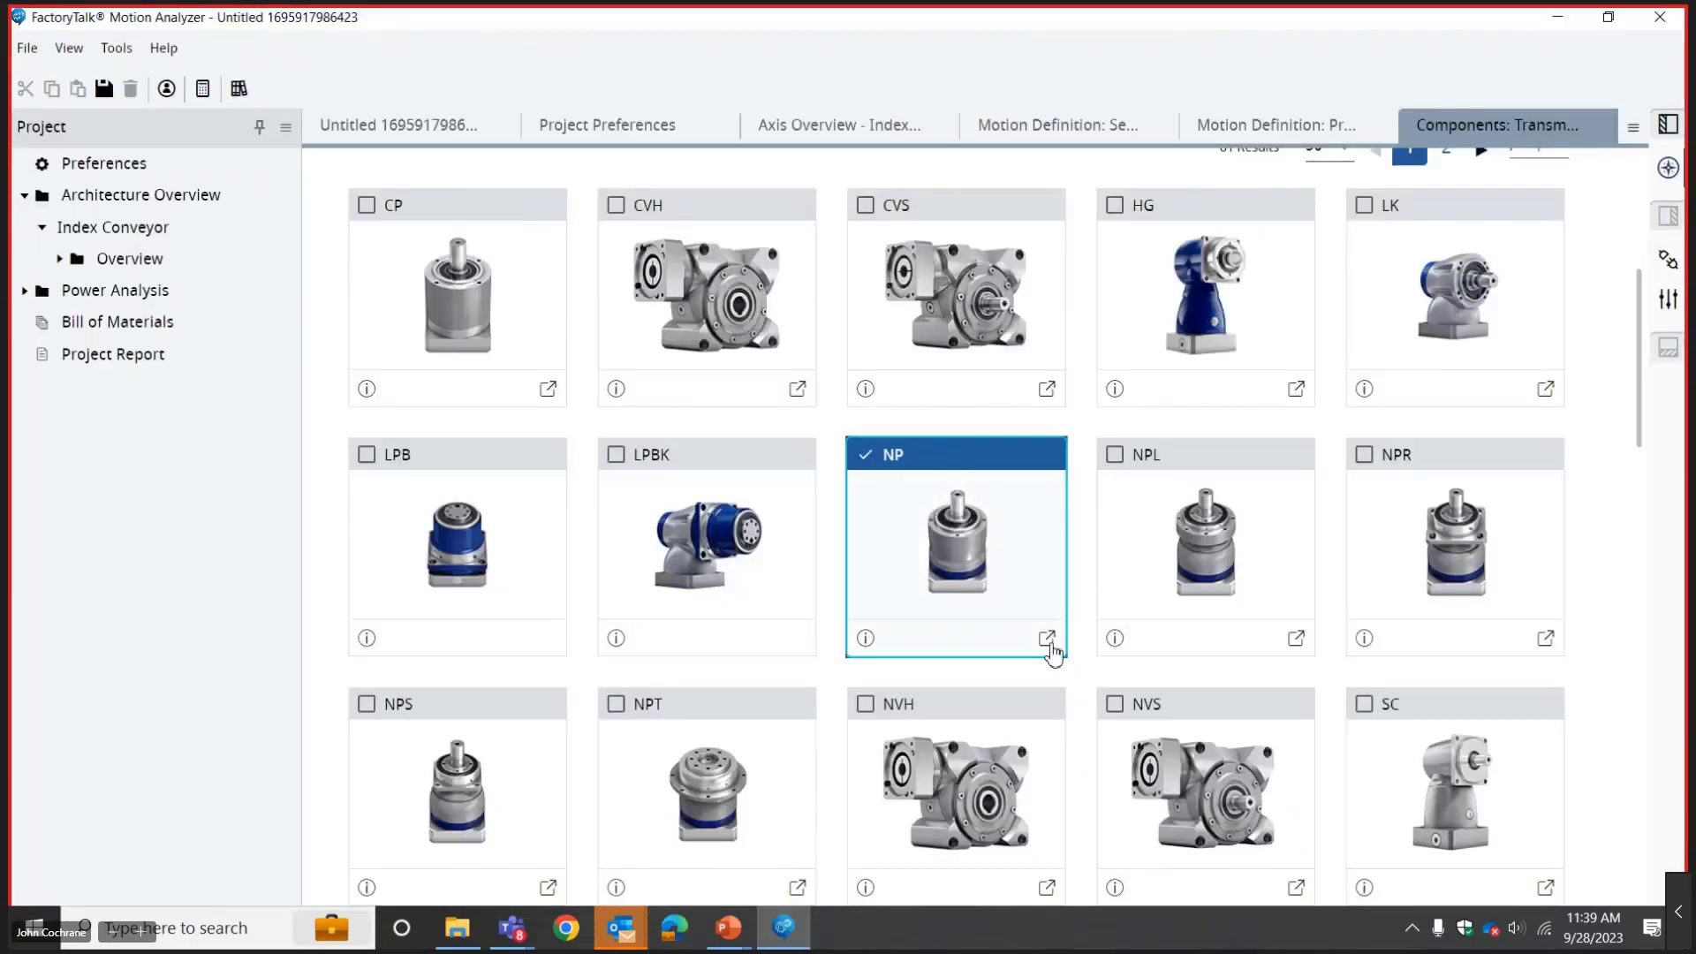
Start adding a motor to the axis and choose Catalog as the motor source.
scroll(1633, 305, "up", 2)
scroll(1633, 300, "up", 2)
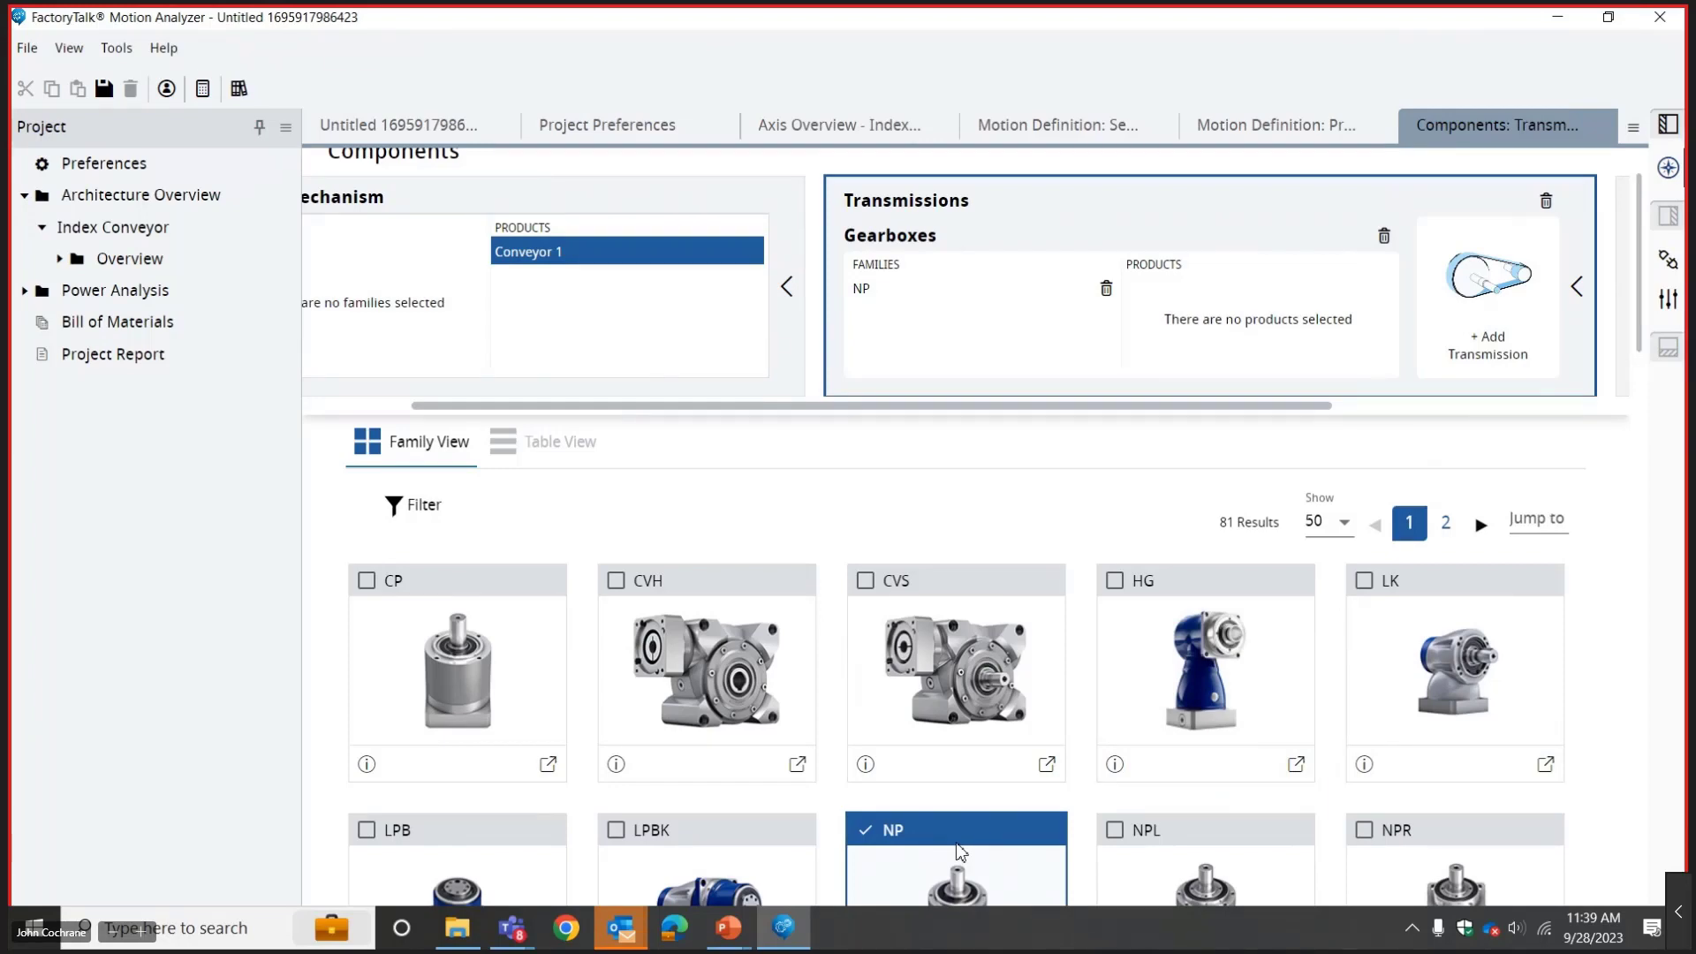
left_click_drag(919, 404, 1311, 427)
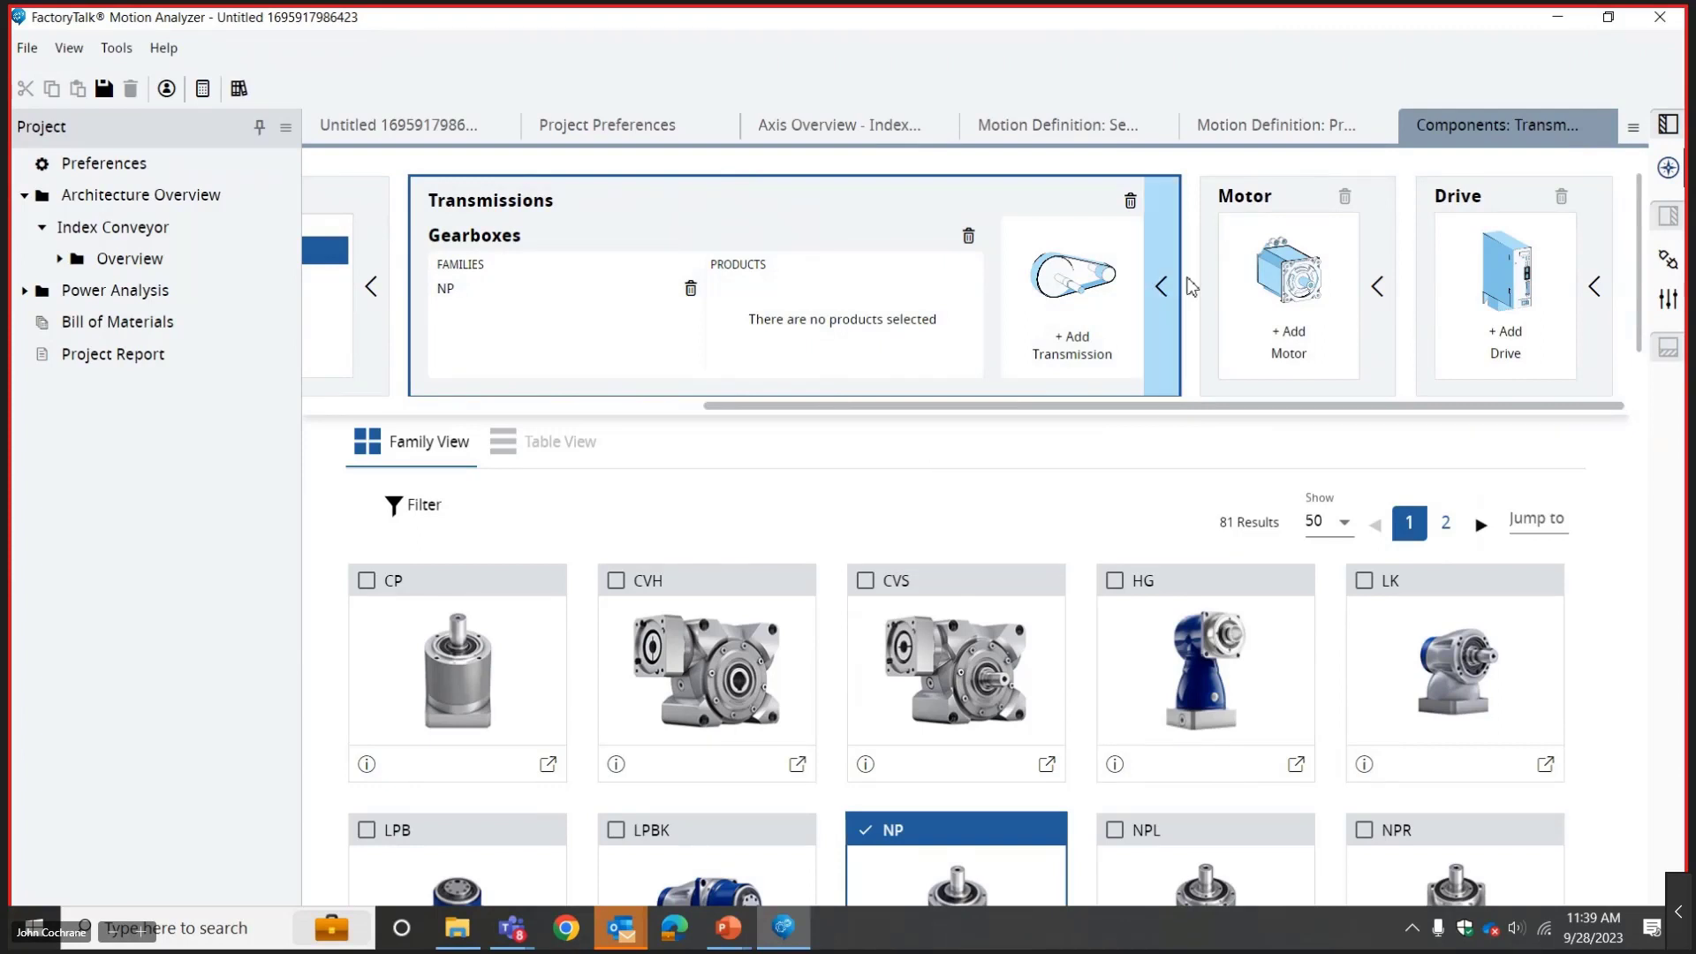
left_click(1269, 357)
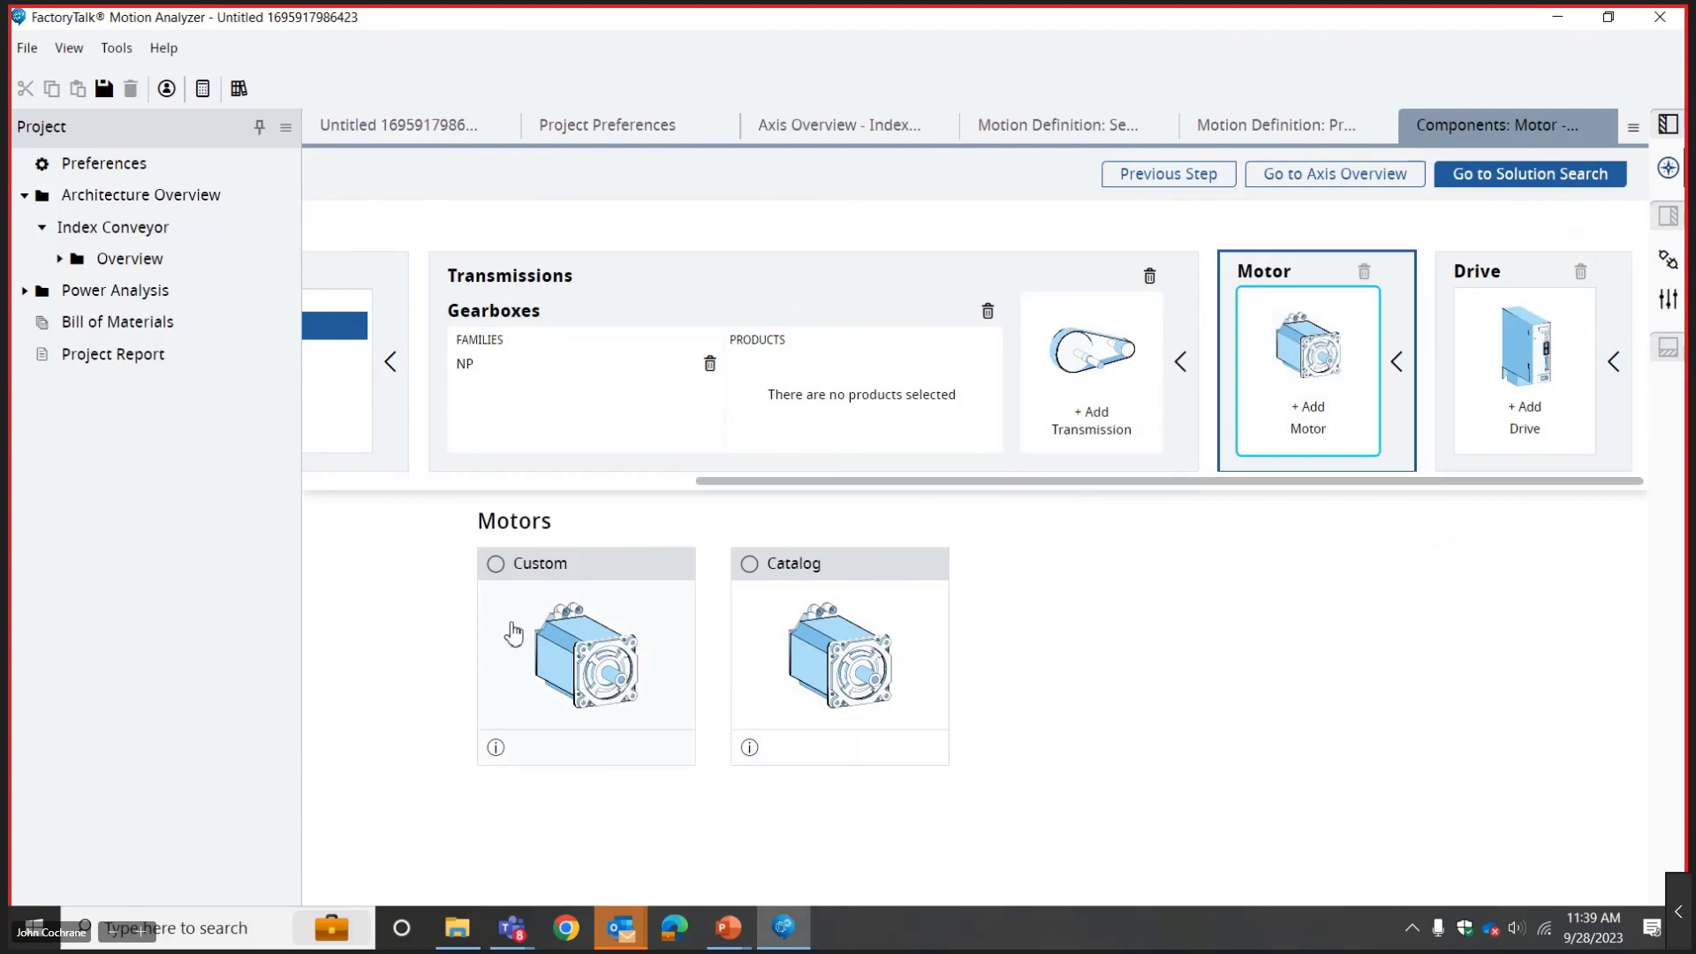
left_click(752, 593)
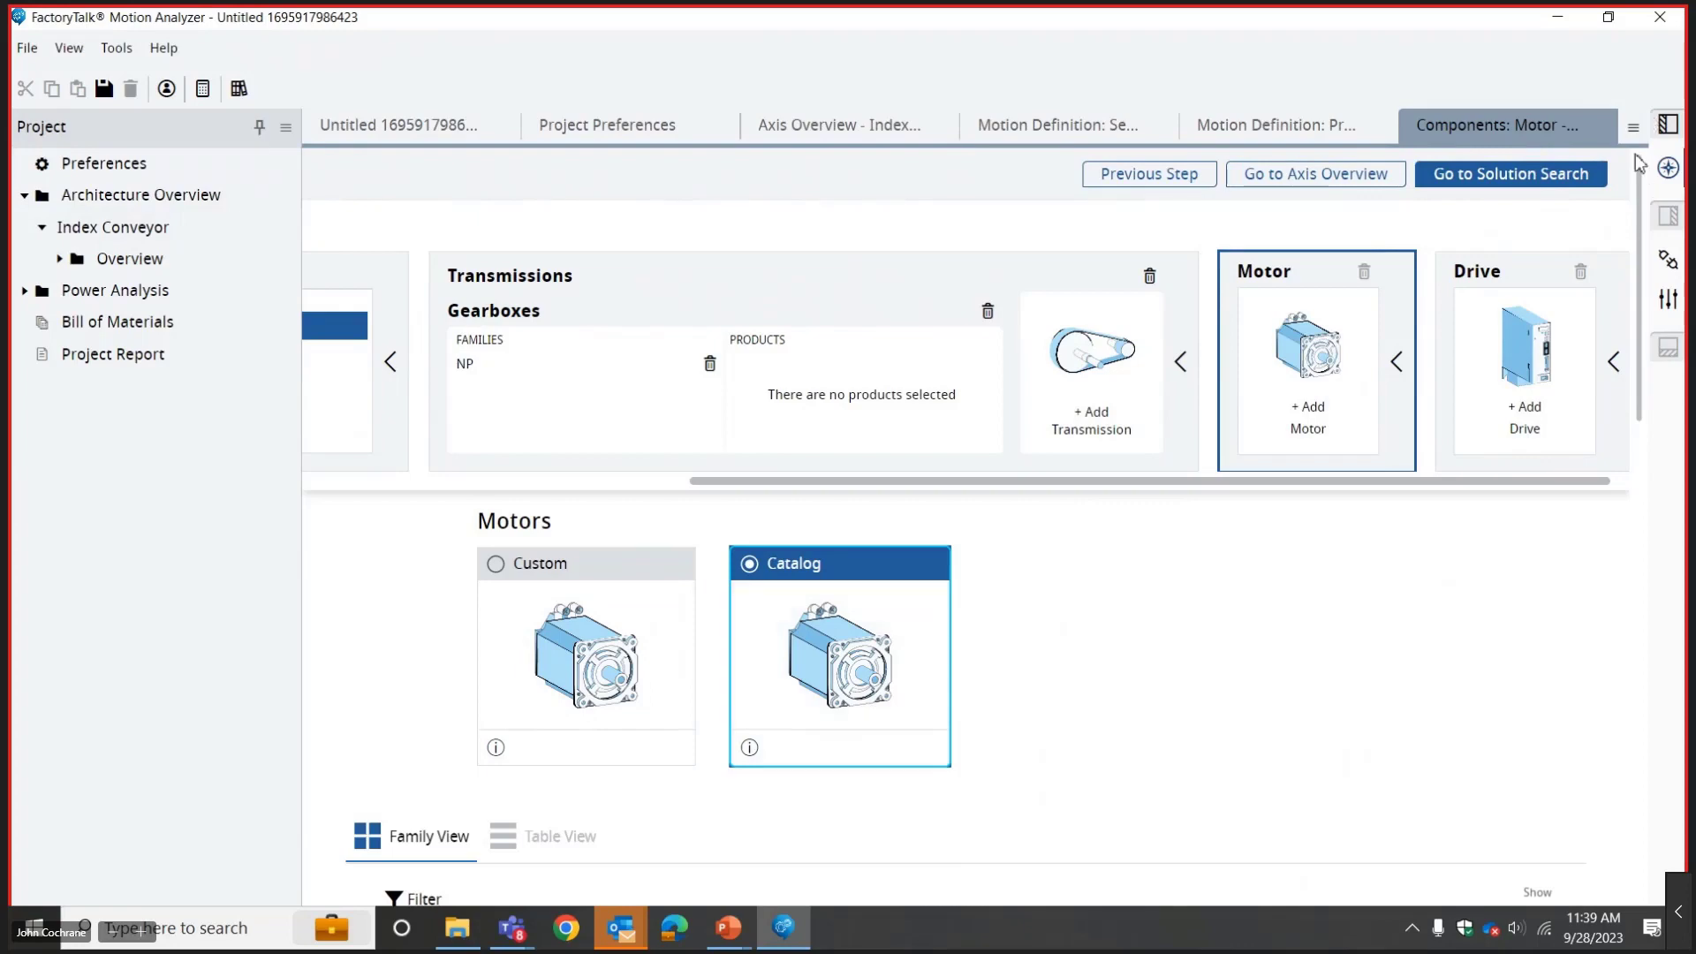
Select the VPL Low Inertia servo motor family and clear that selection again.
left_click_drag(1639, 162, 1631, 411)
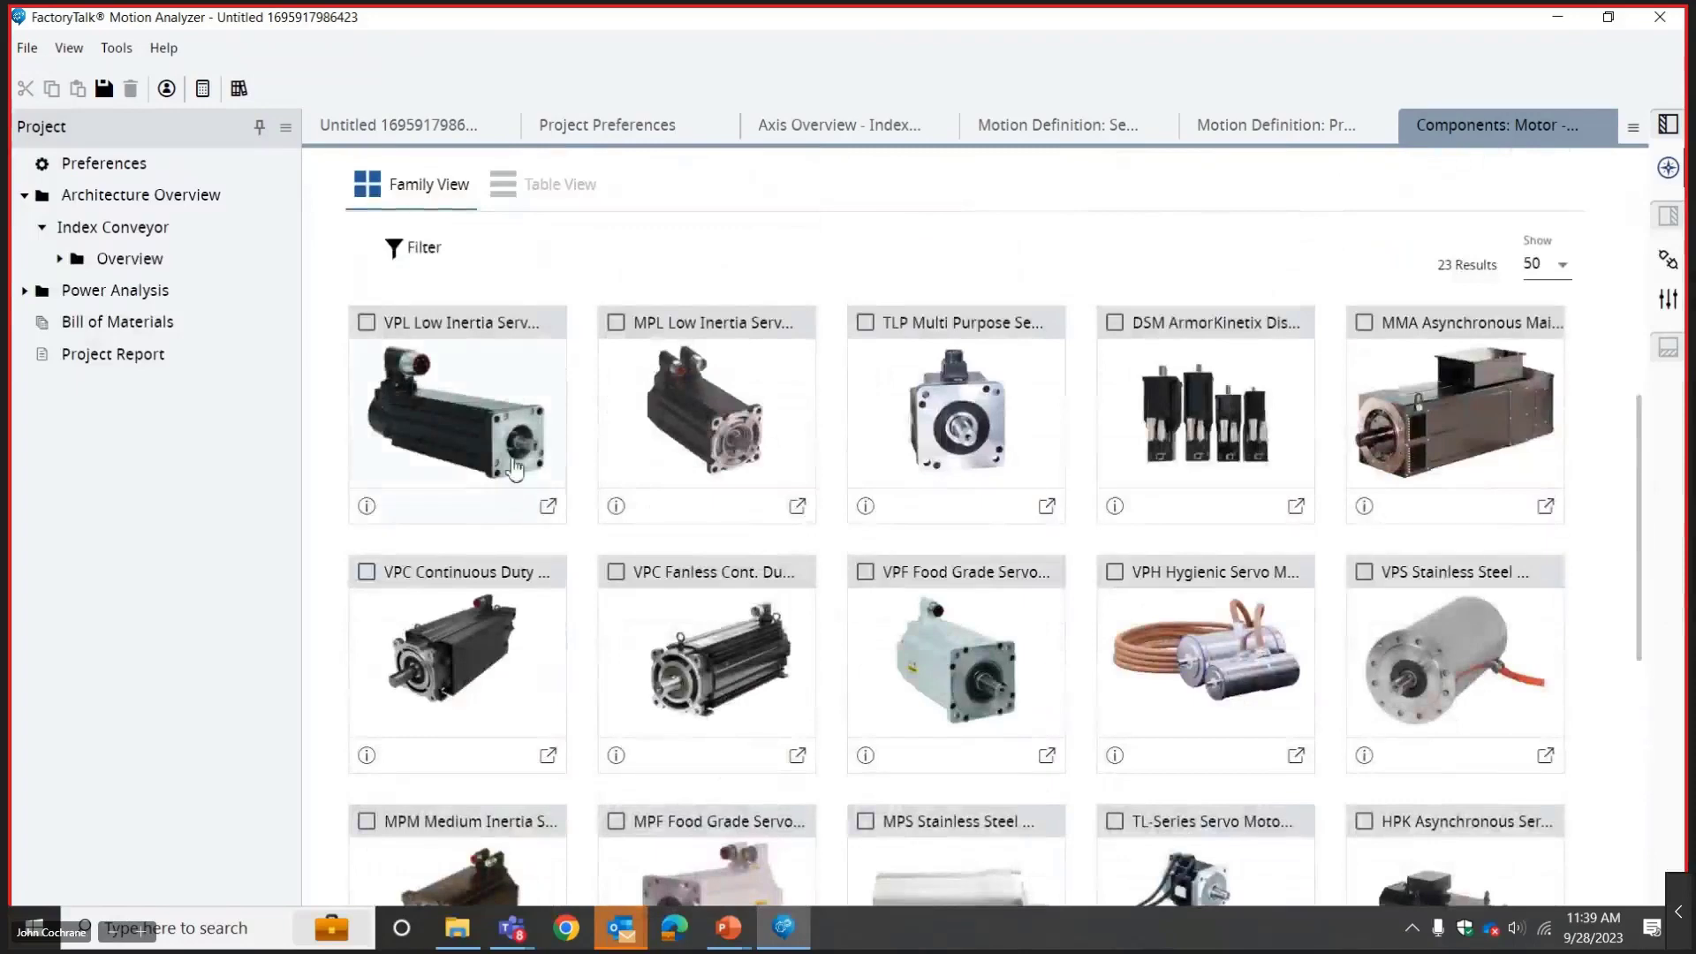
left_click(365, 322)
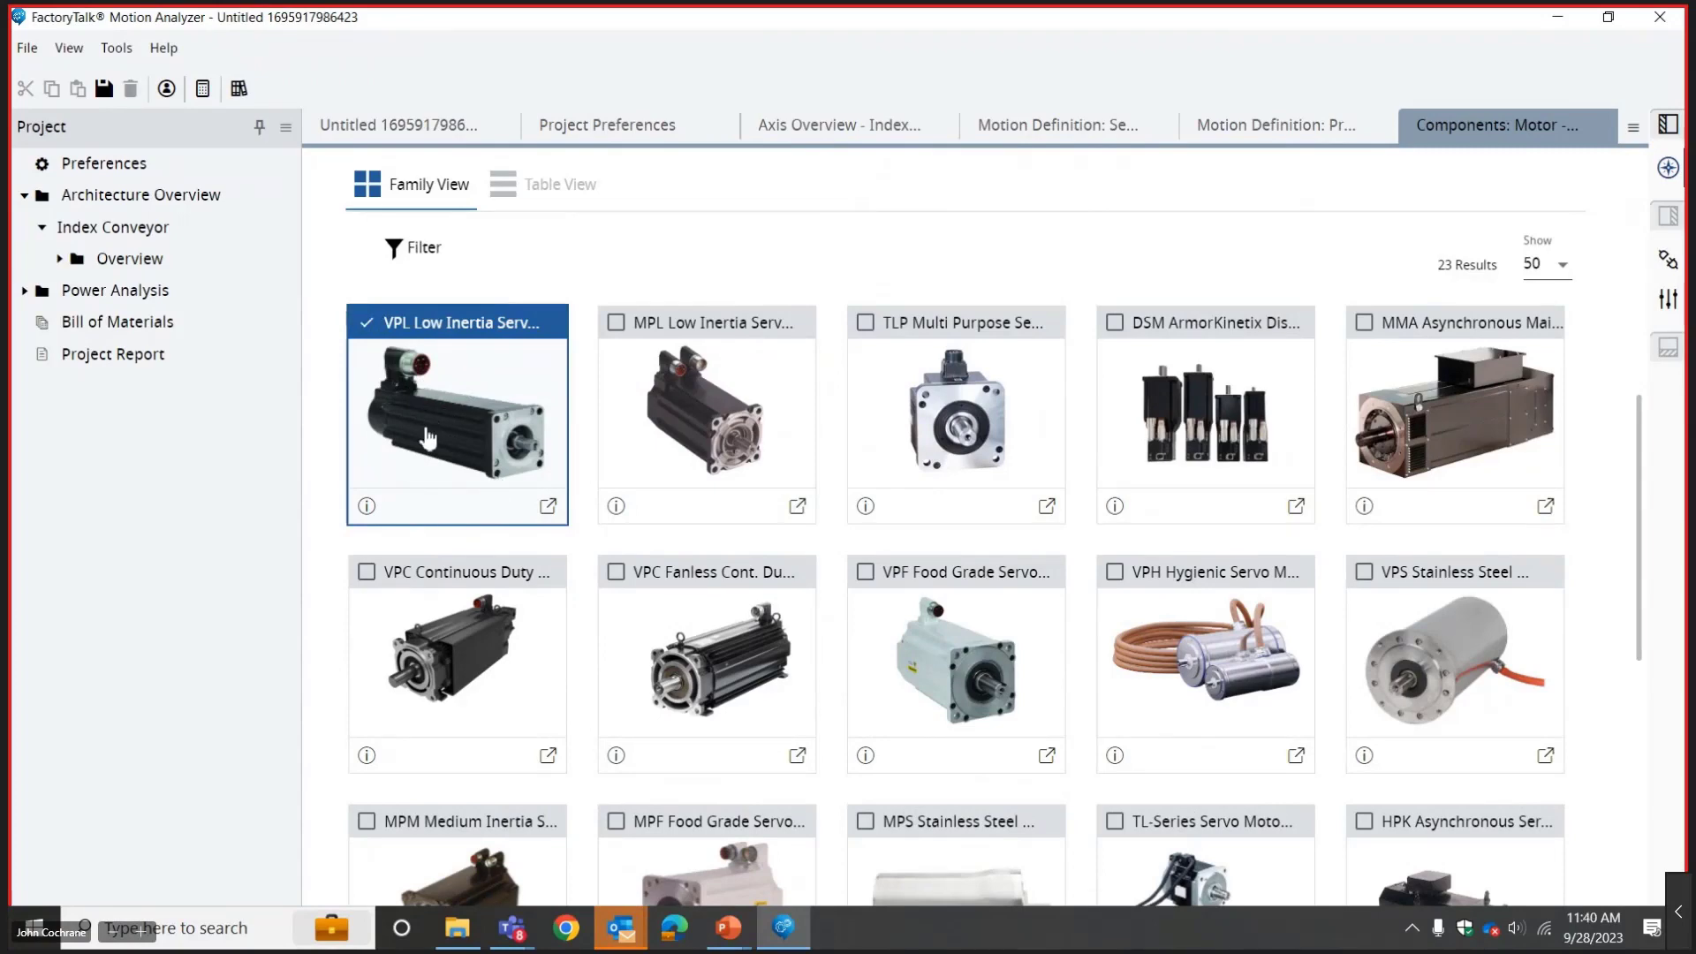
left_click(365, 327)
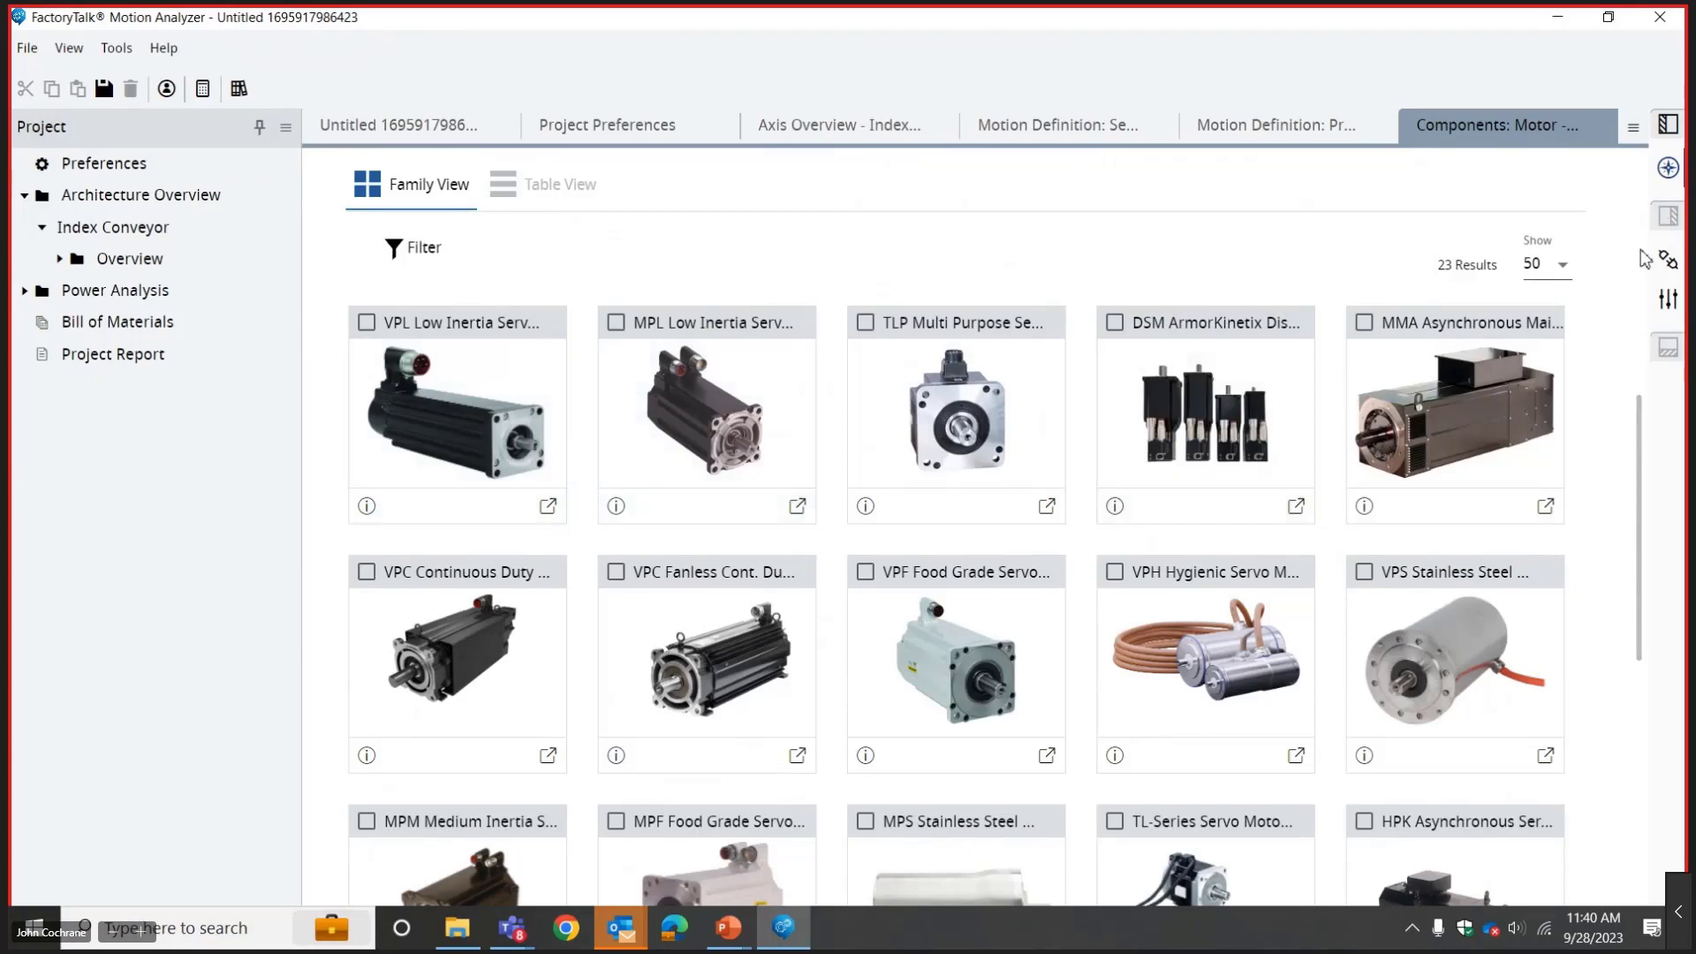
Look through all the motor families in the catalog and return to the component chain overview.
scroll(1646, 426, "down", 3)
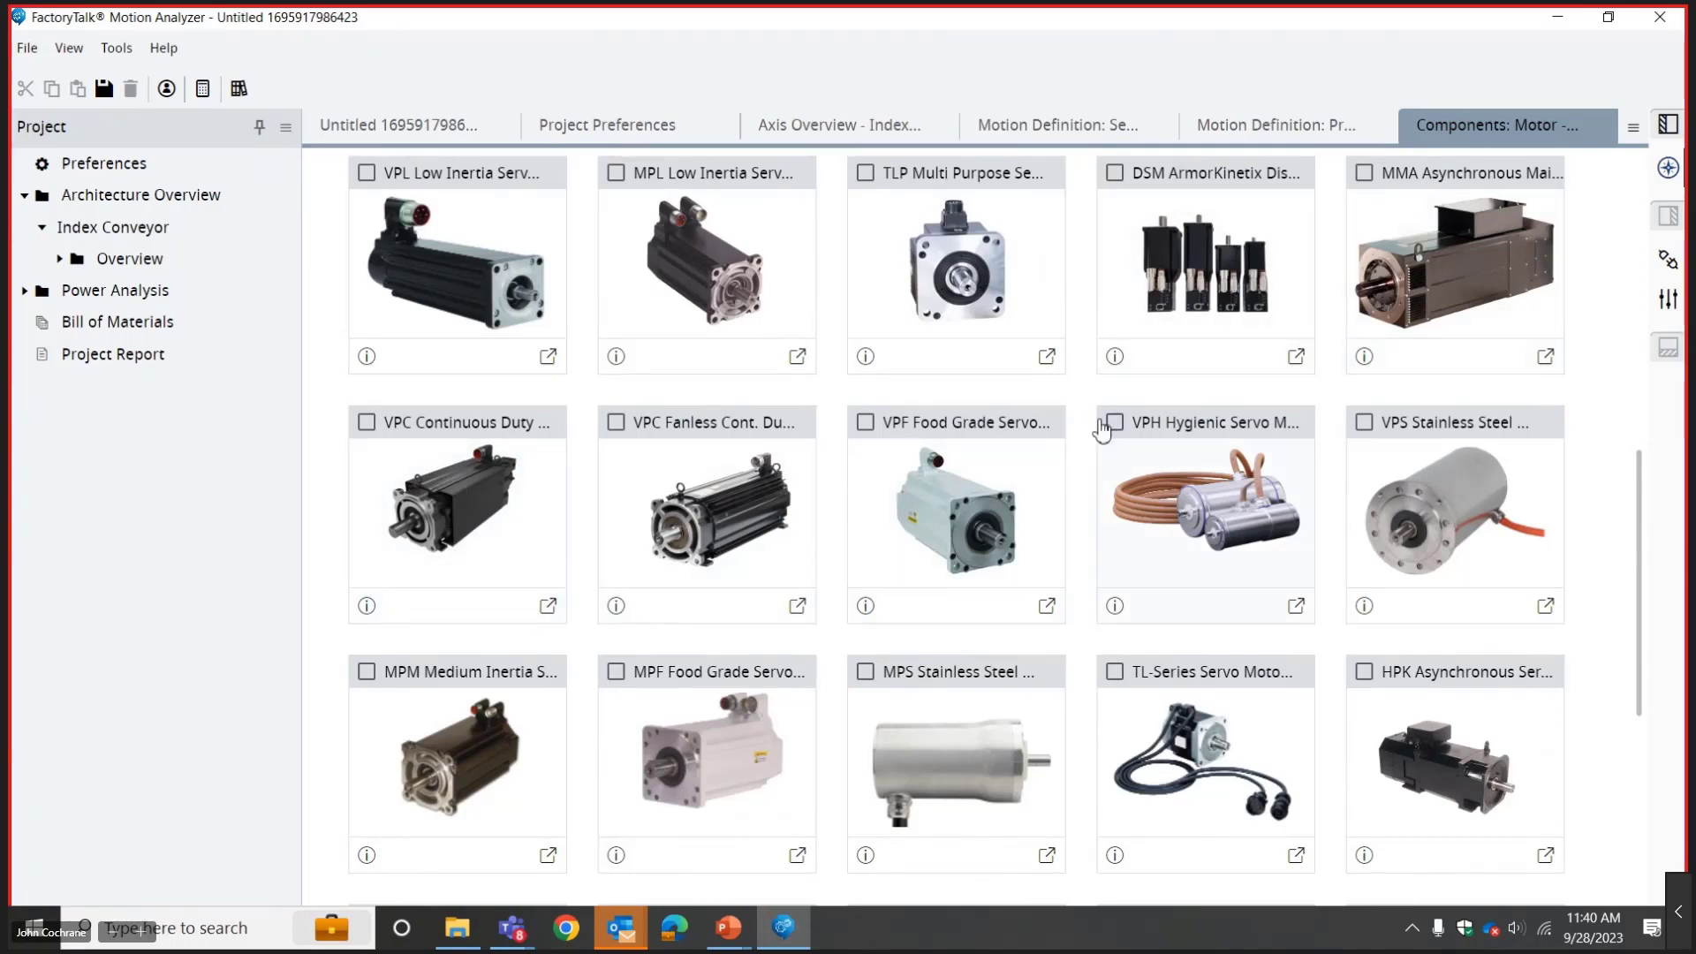
left_click_drag(1638, 527, 1578, 604)
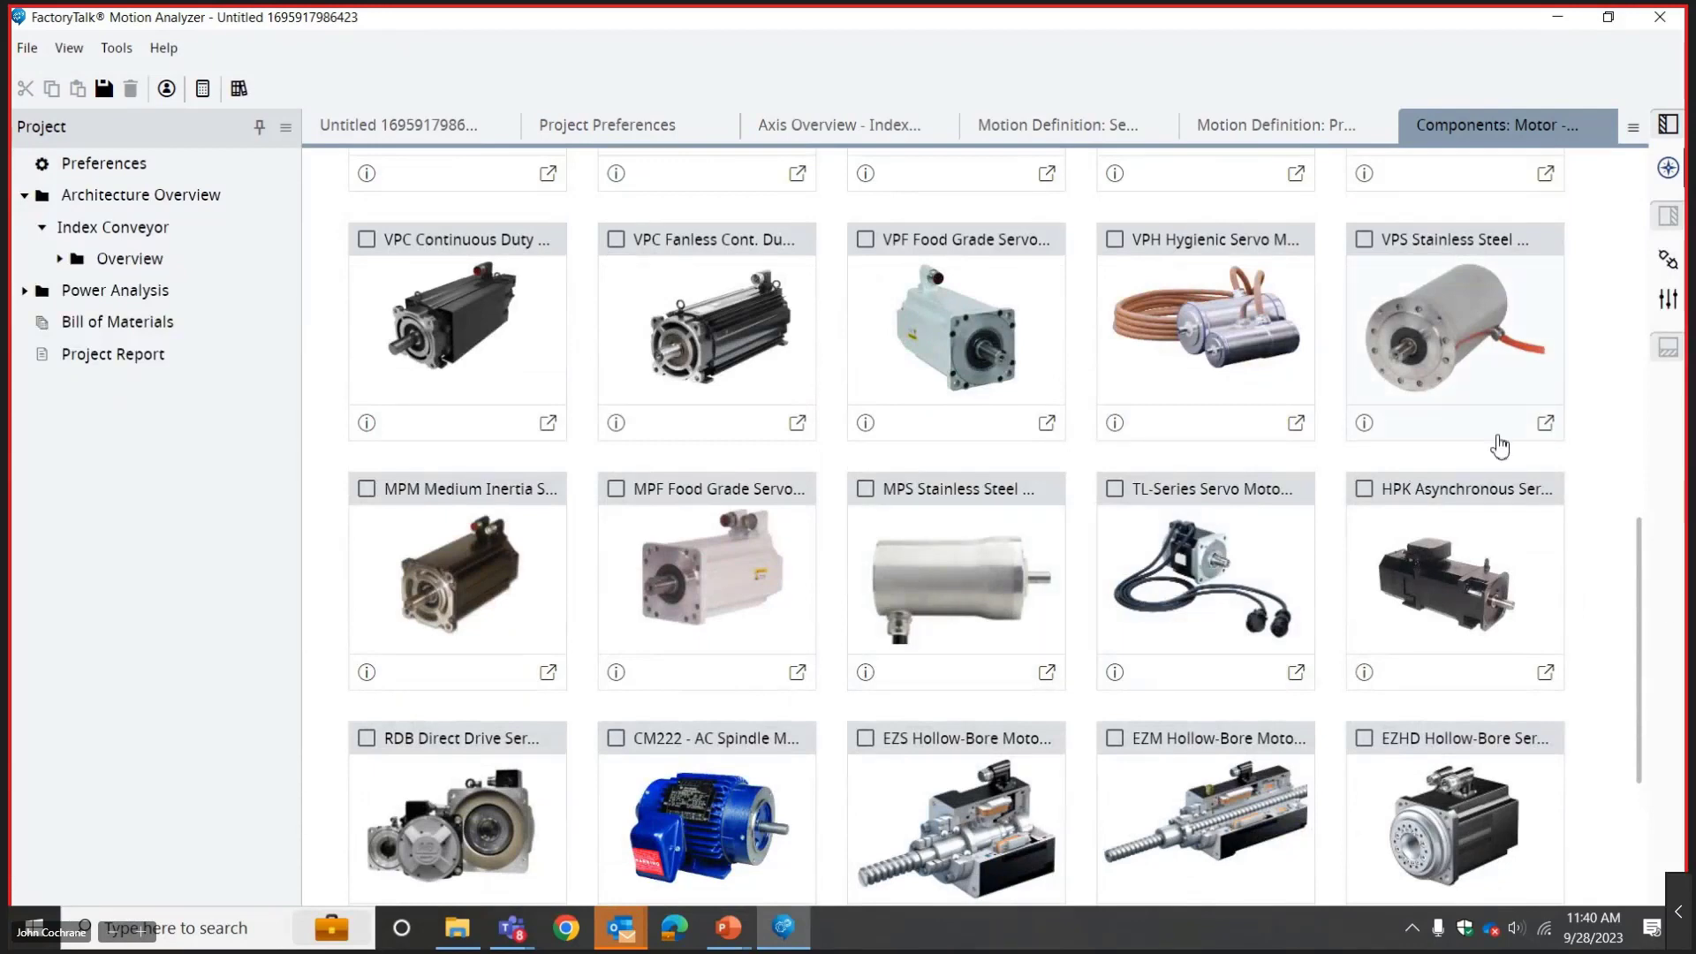
left_click_drag(1631, 590, 1650, 504)
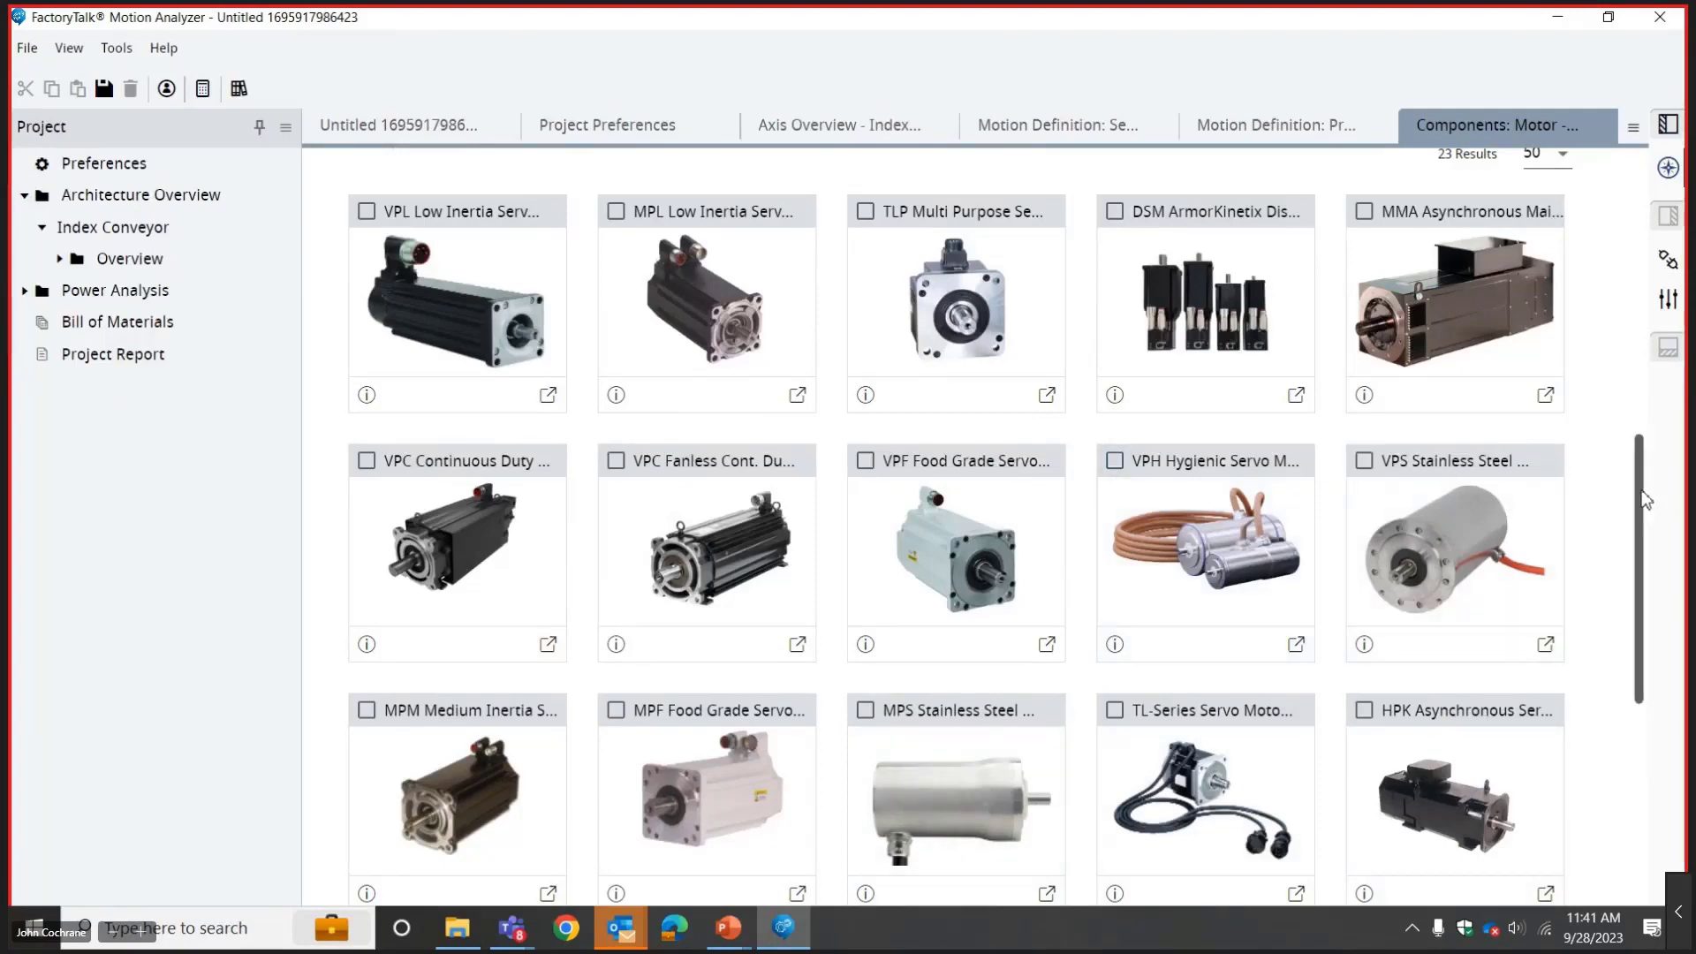
scroll(1649, 488, "down", 3)
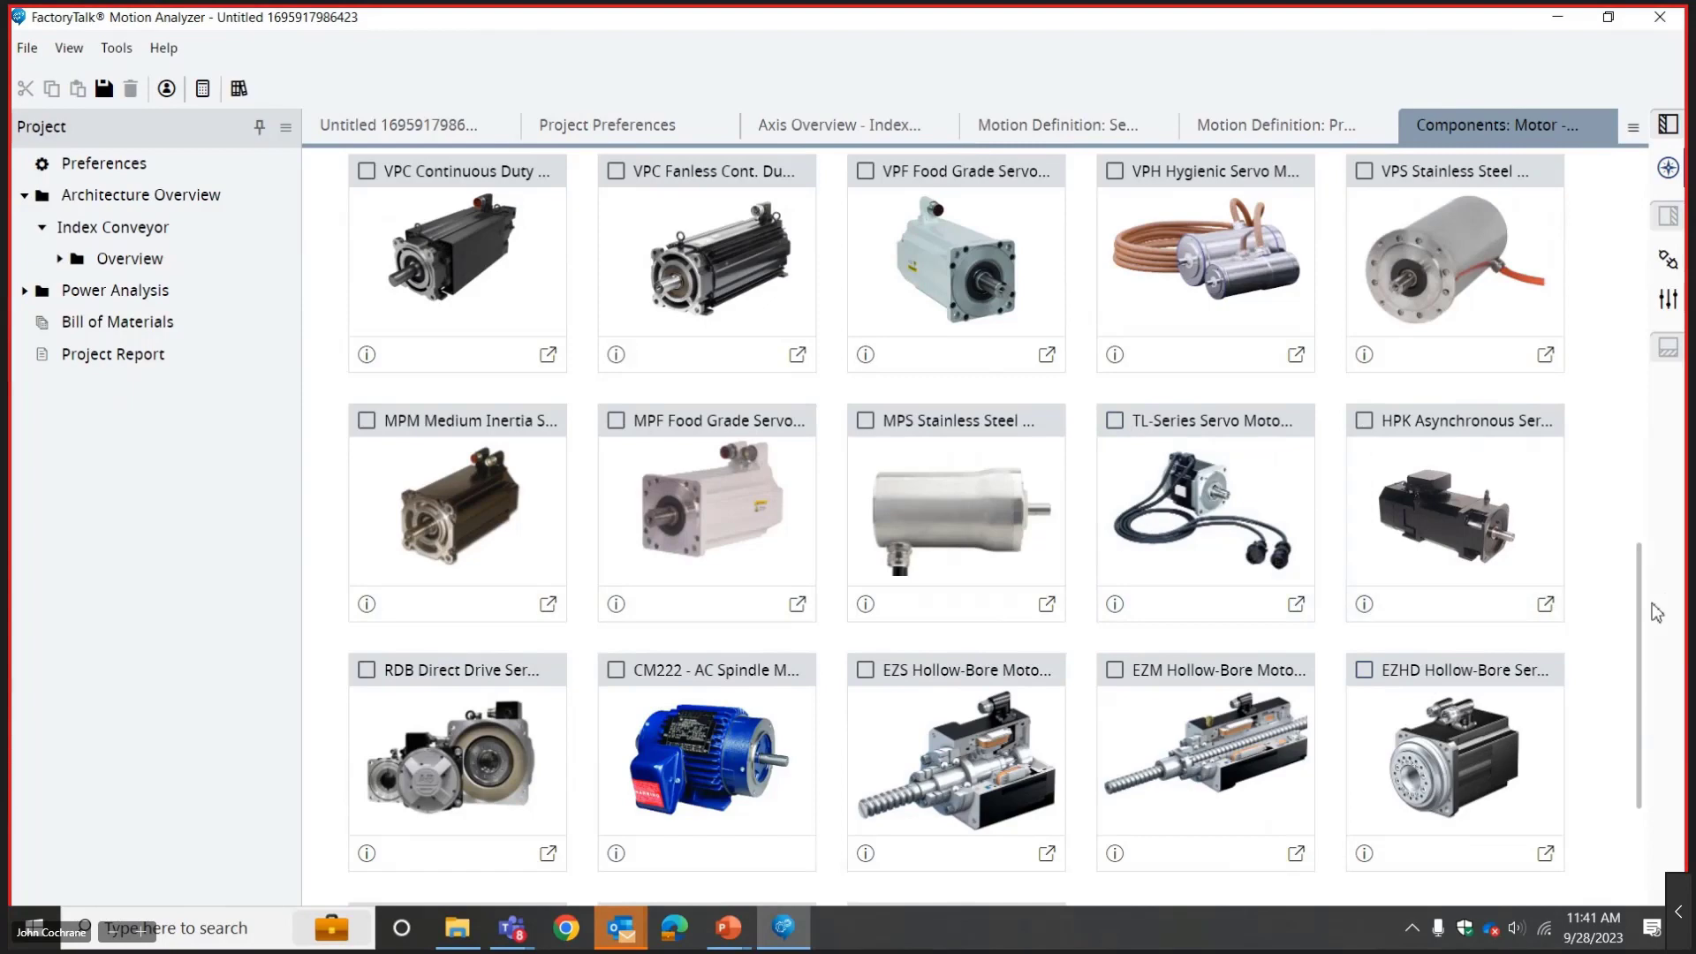
scroll(1630, 662, "down", 3)
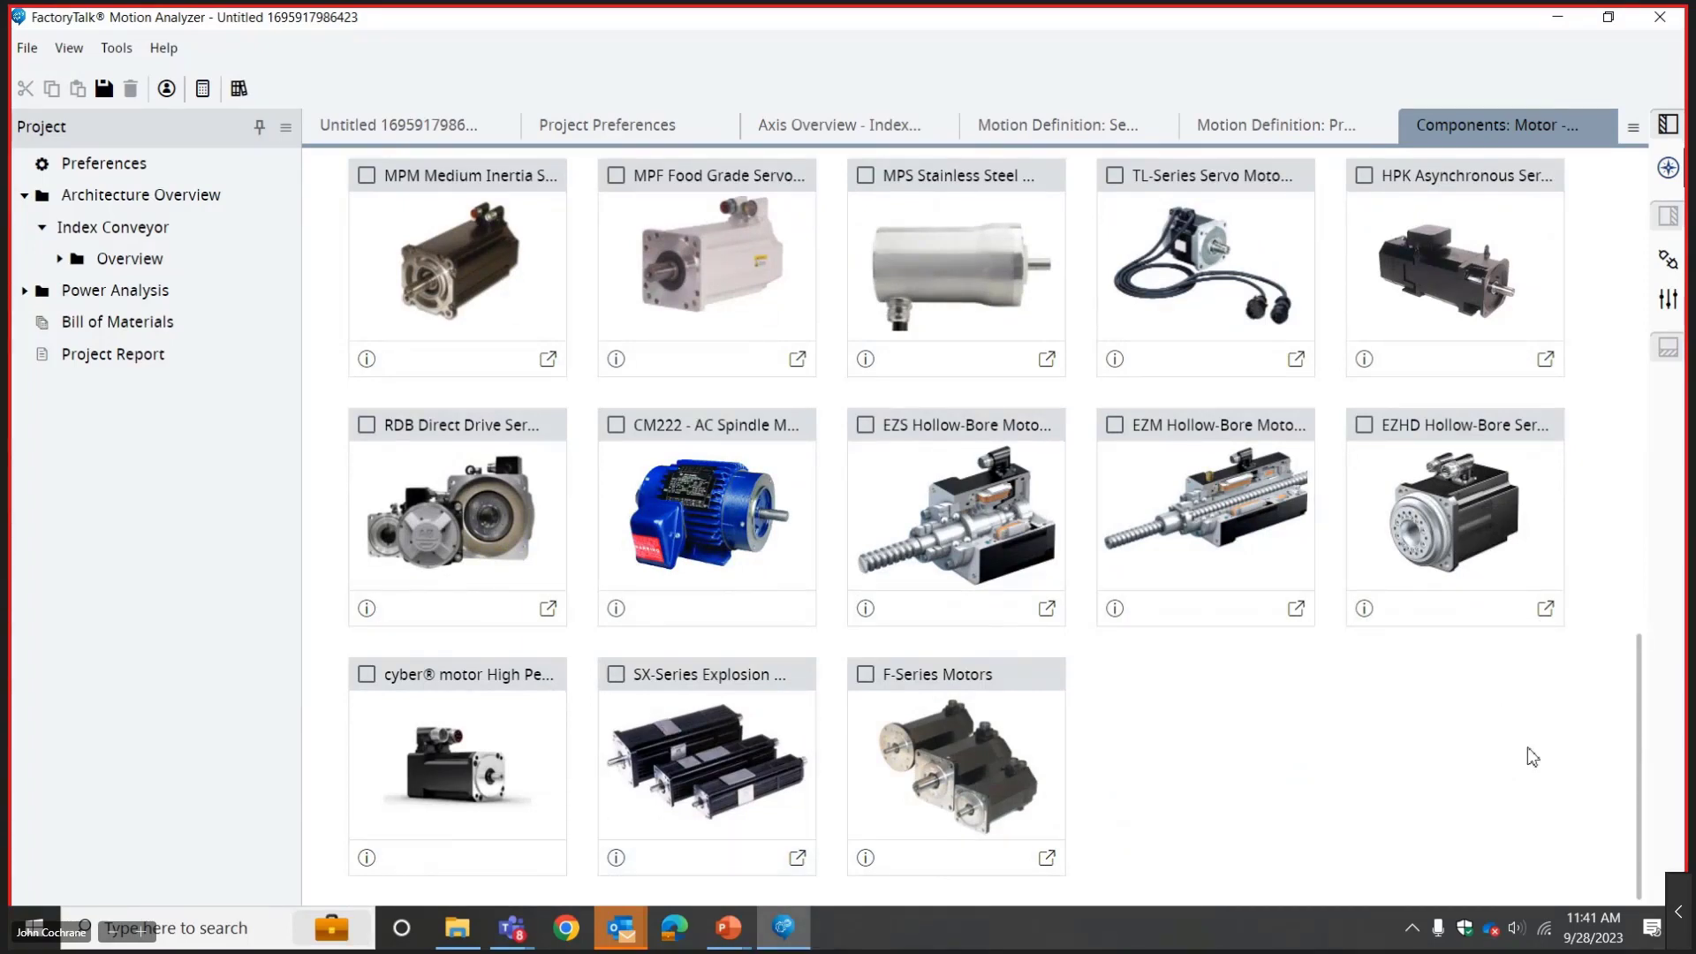
left_click_drag(1639, 705, 1673, 292)
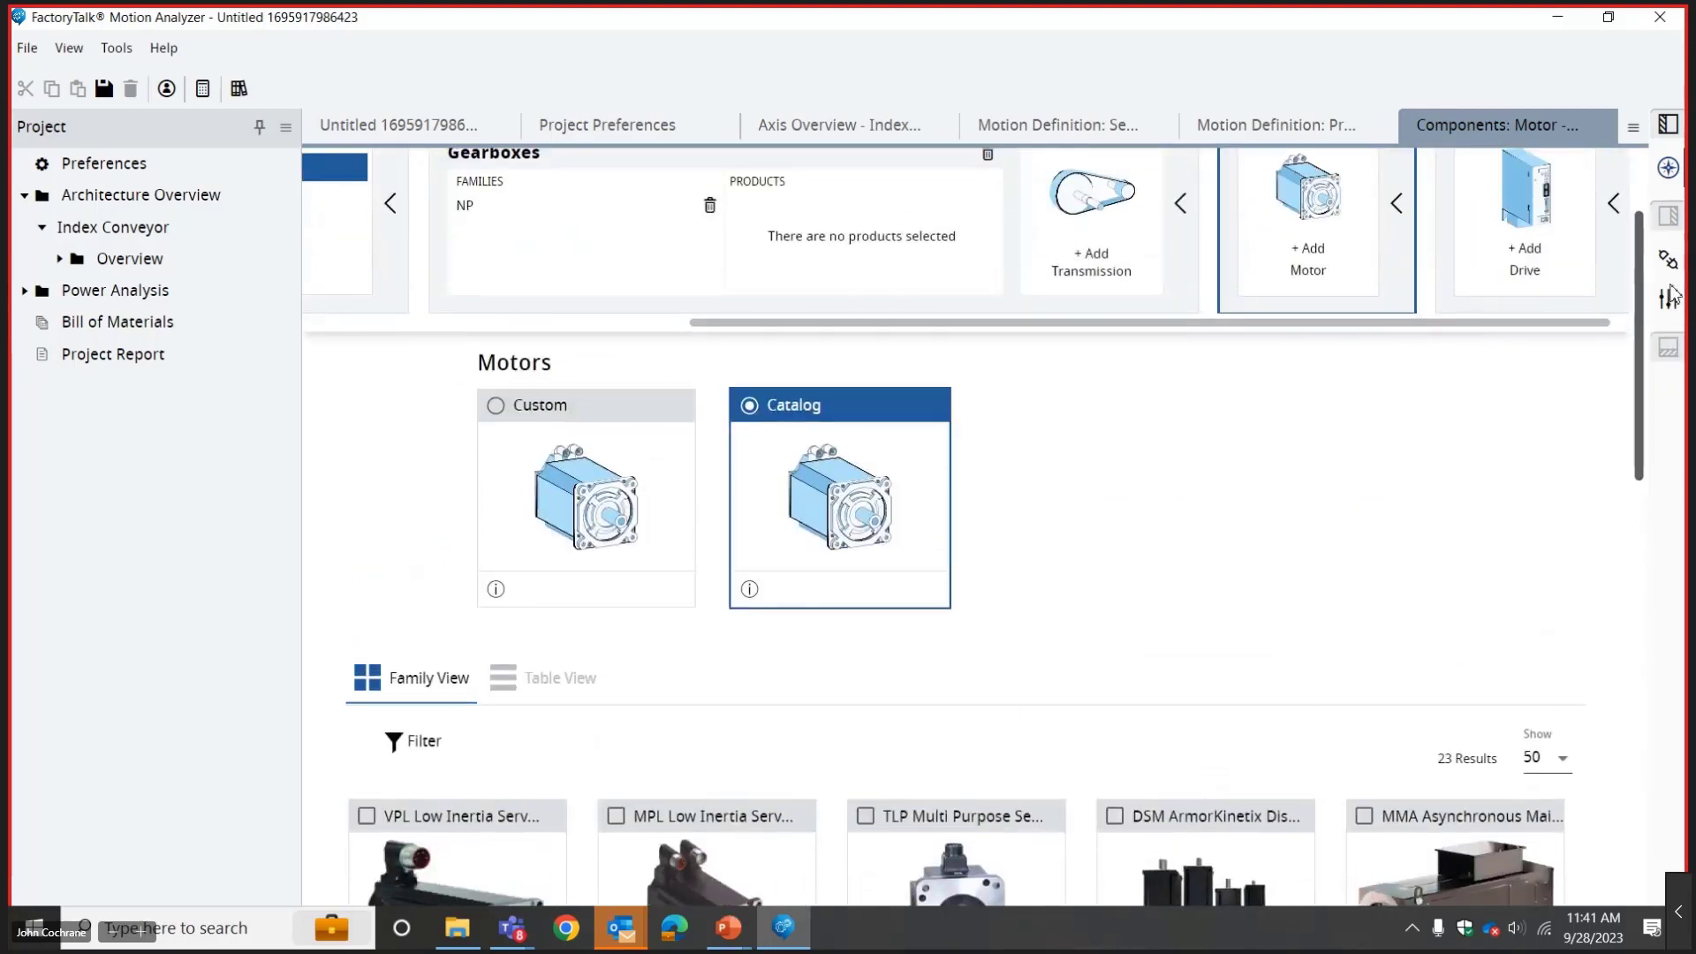
left_click_drag(1671, 287, 1658, 208)
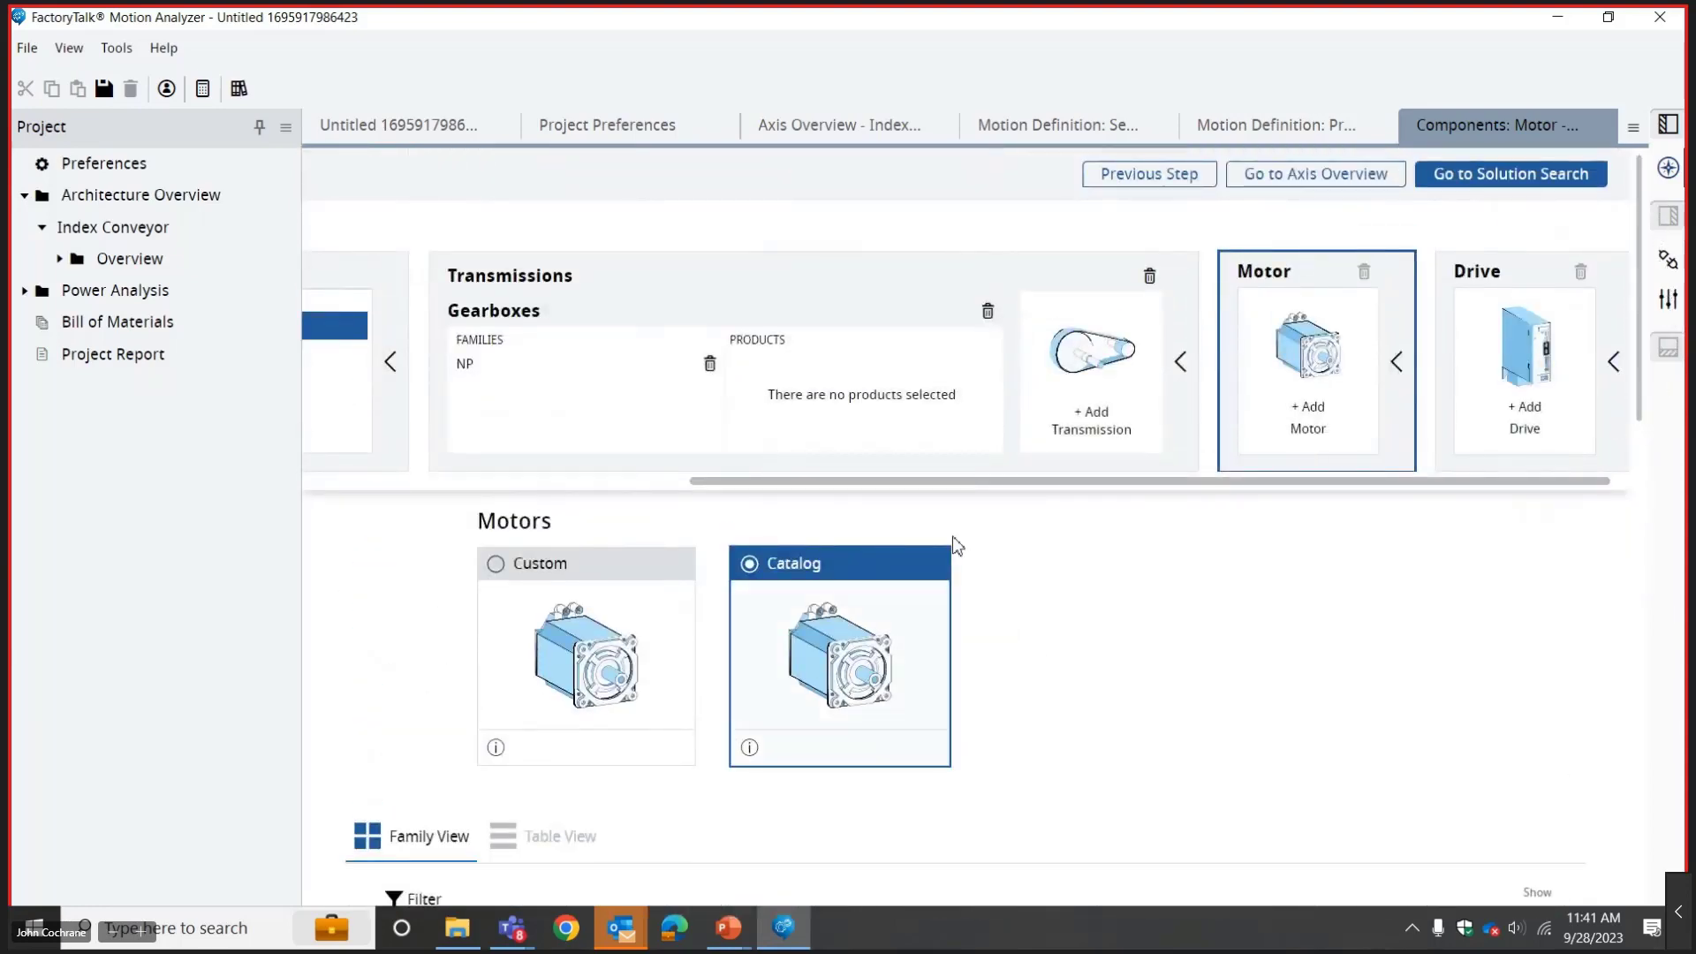
Select the VPL Low Inertia Servo Motor family as the axis motor.
left_click_drag(1644, 310, 1600, 504)
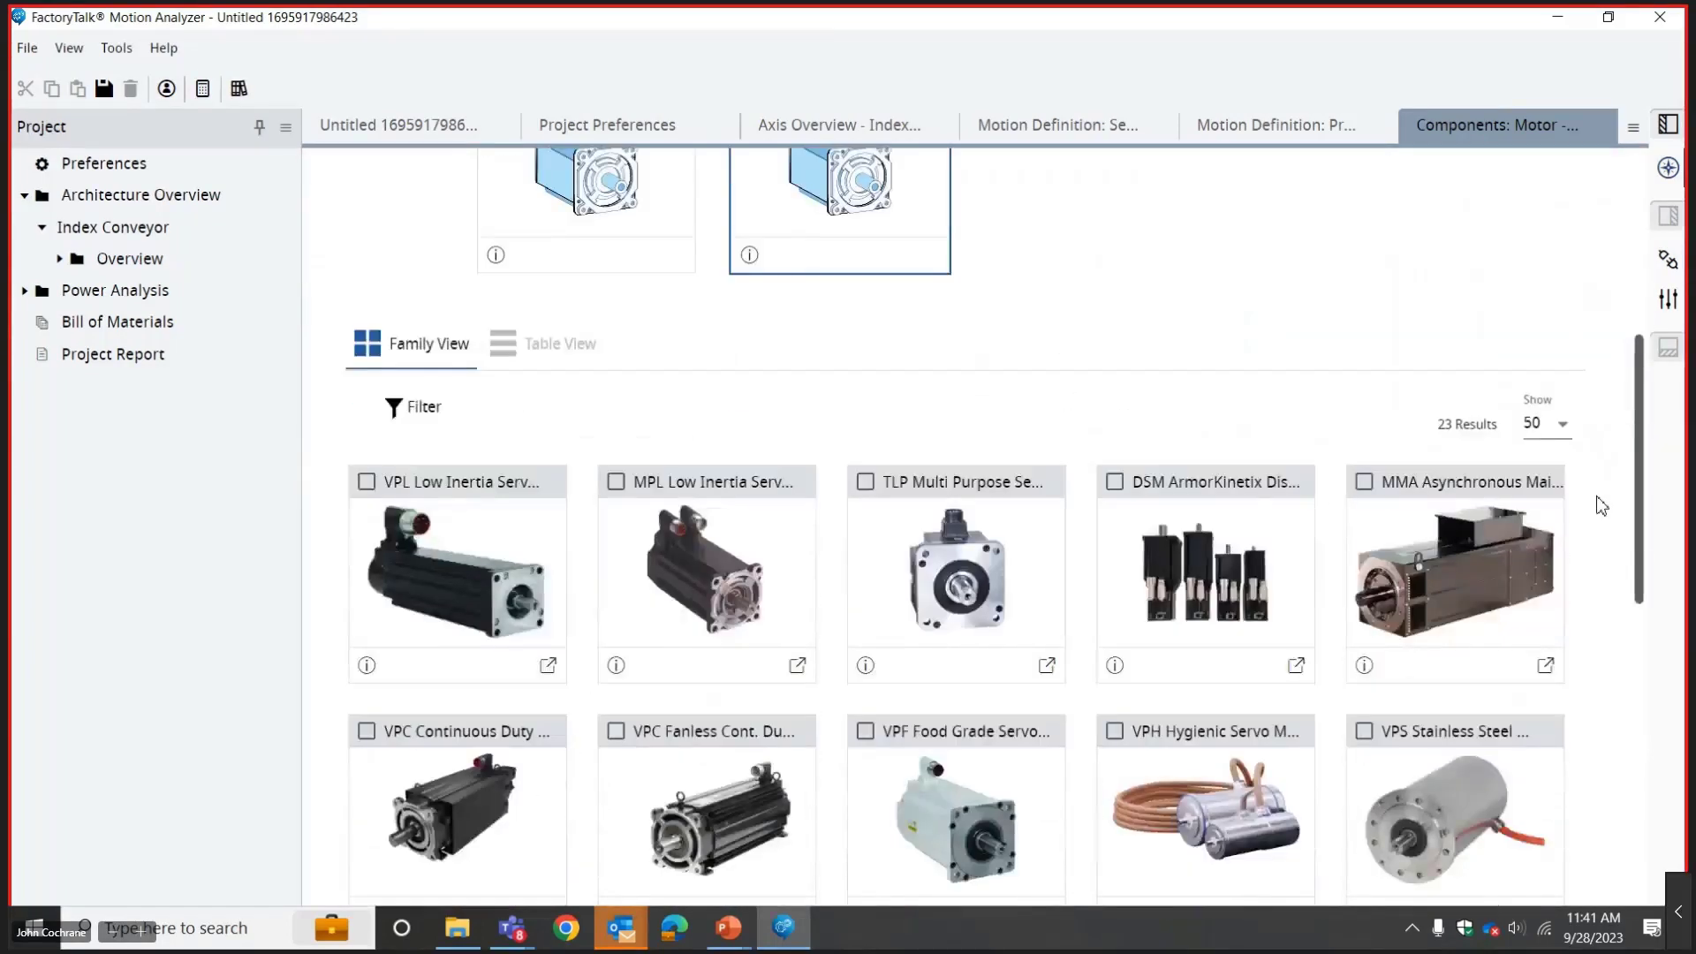
left_click(362, 483)
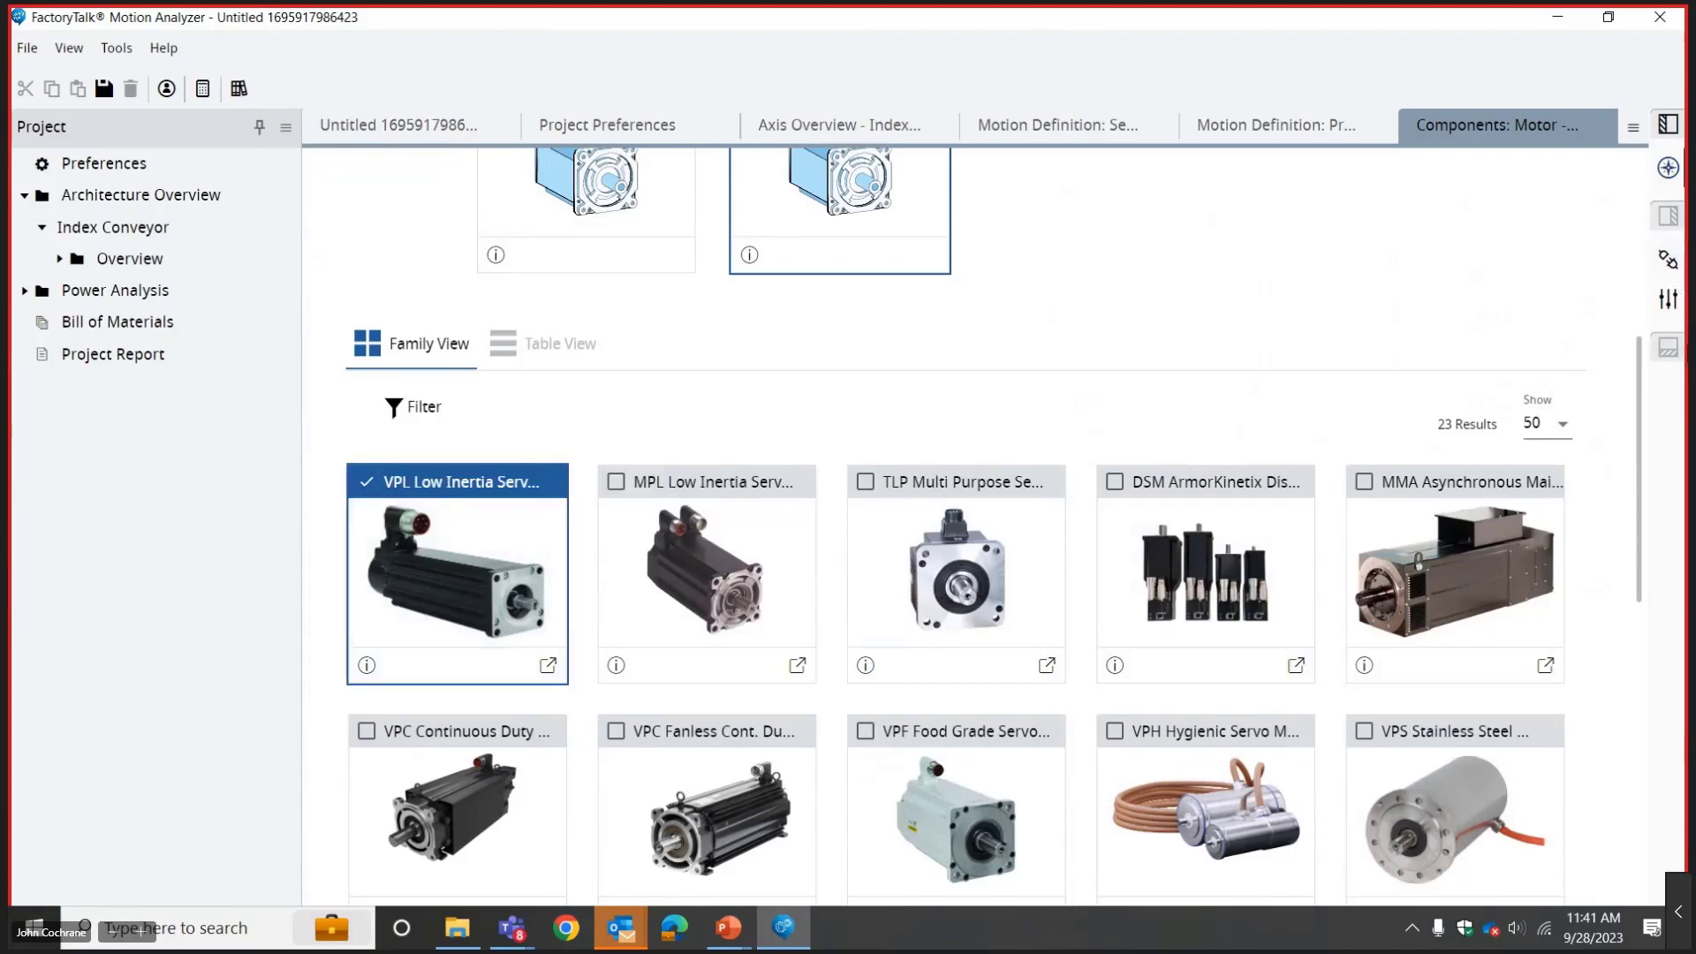
left_click_drag(1639, 437, 1631, 281)
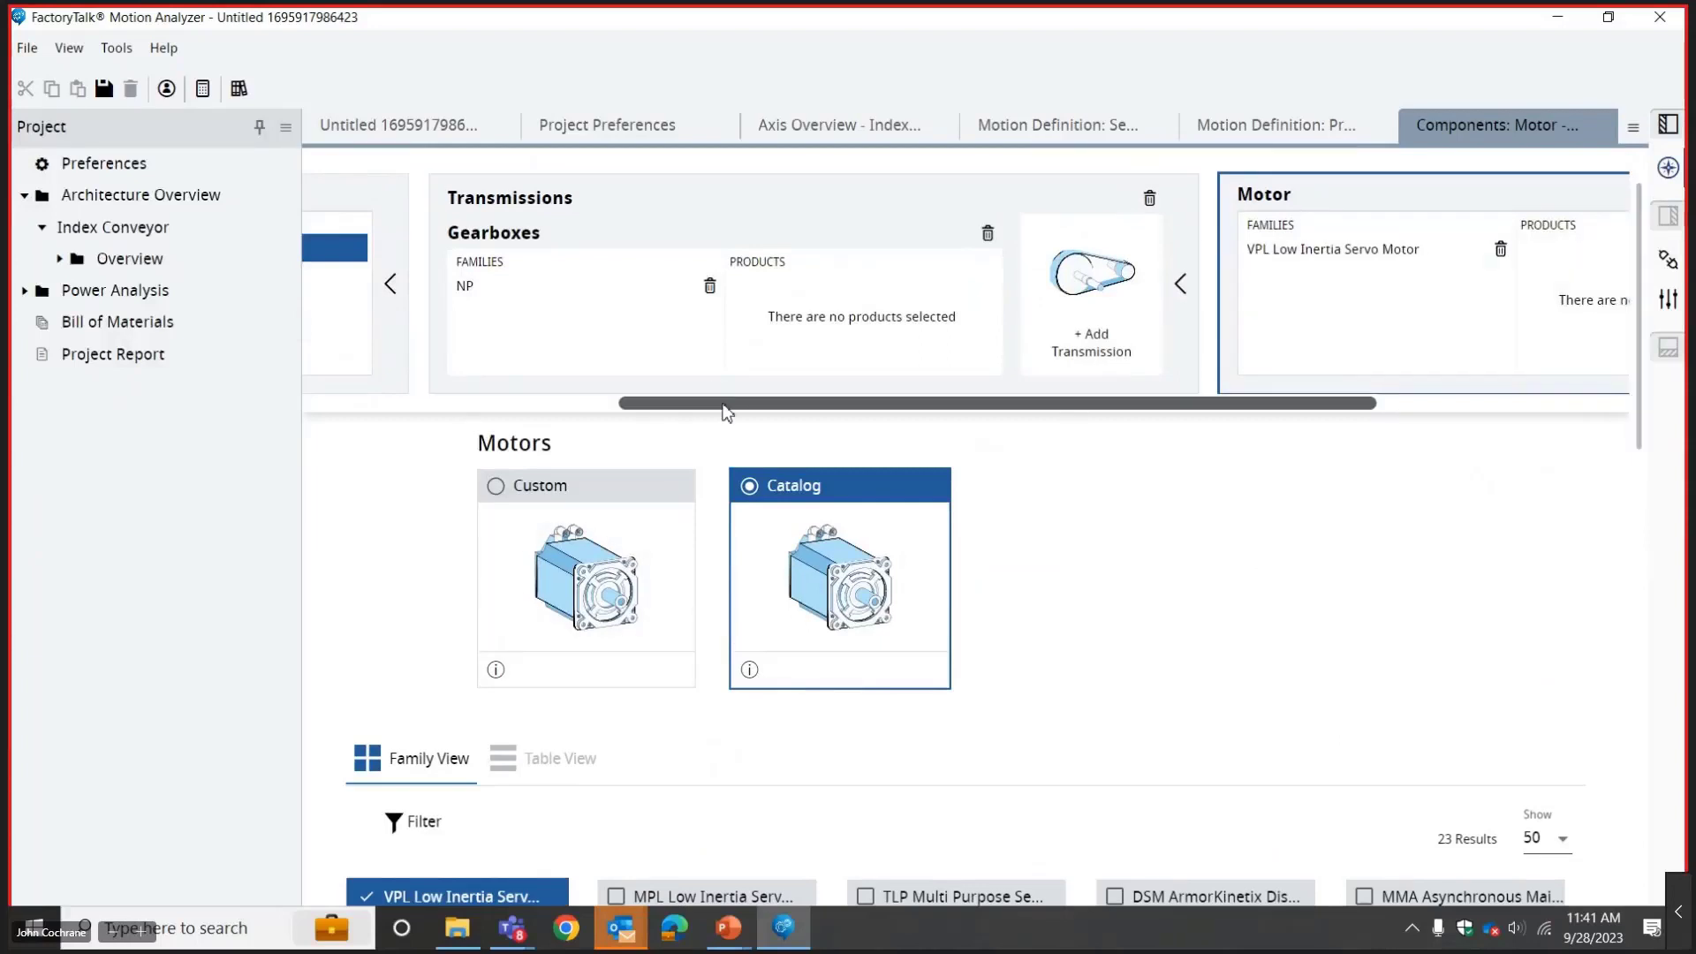
Start adding a drive to the axis and set its power requirements to 460 V and 3 phase.
left_click_drag(729, 412, 1085, 454)
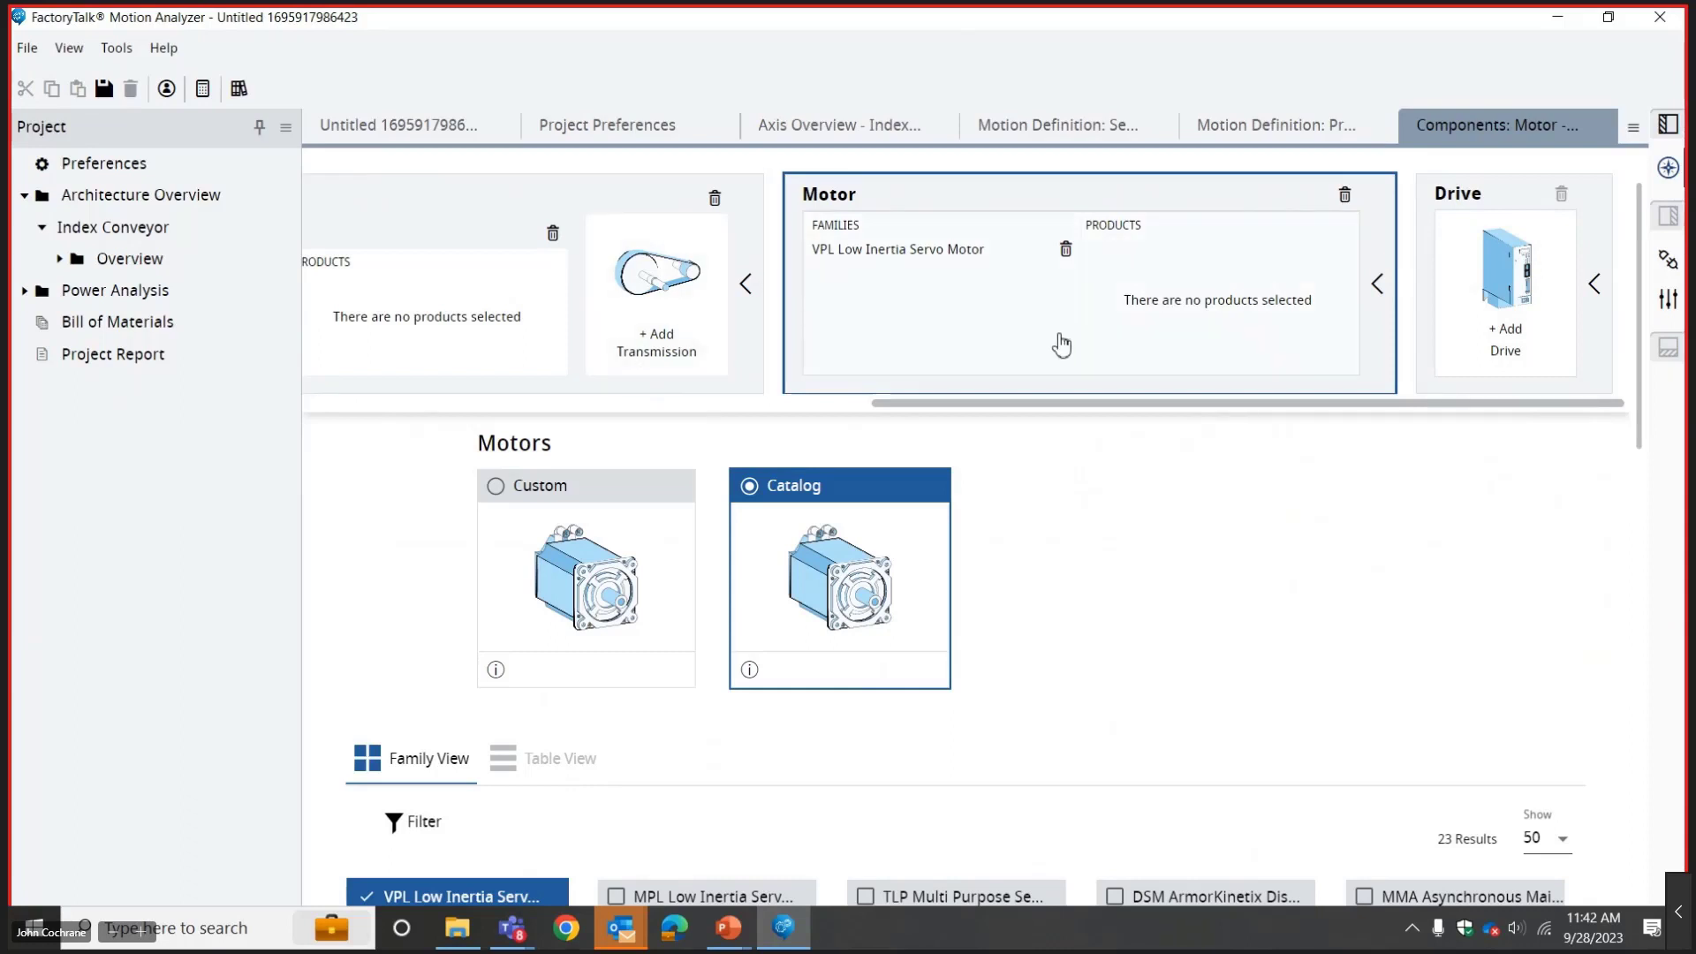
left_click(1524, 347)
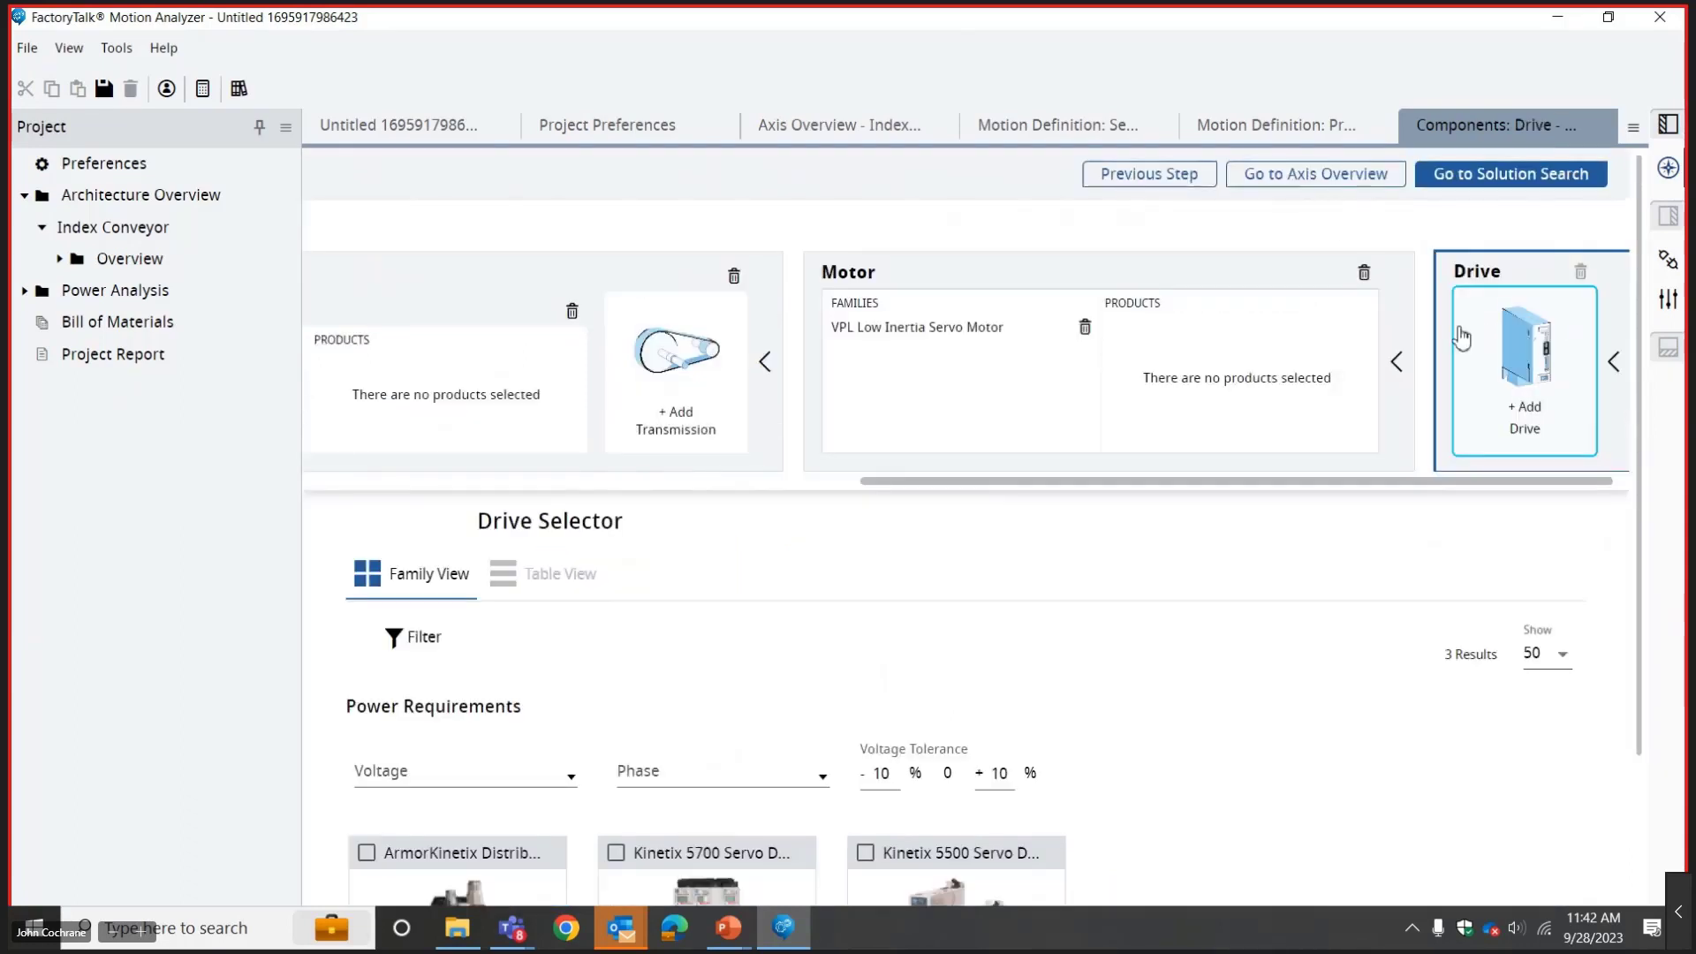
scroll(1616, 501, "down", 2)
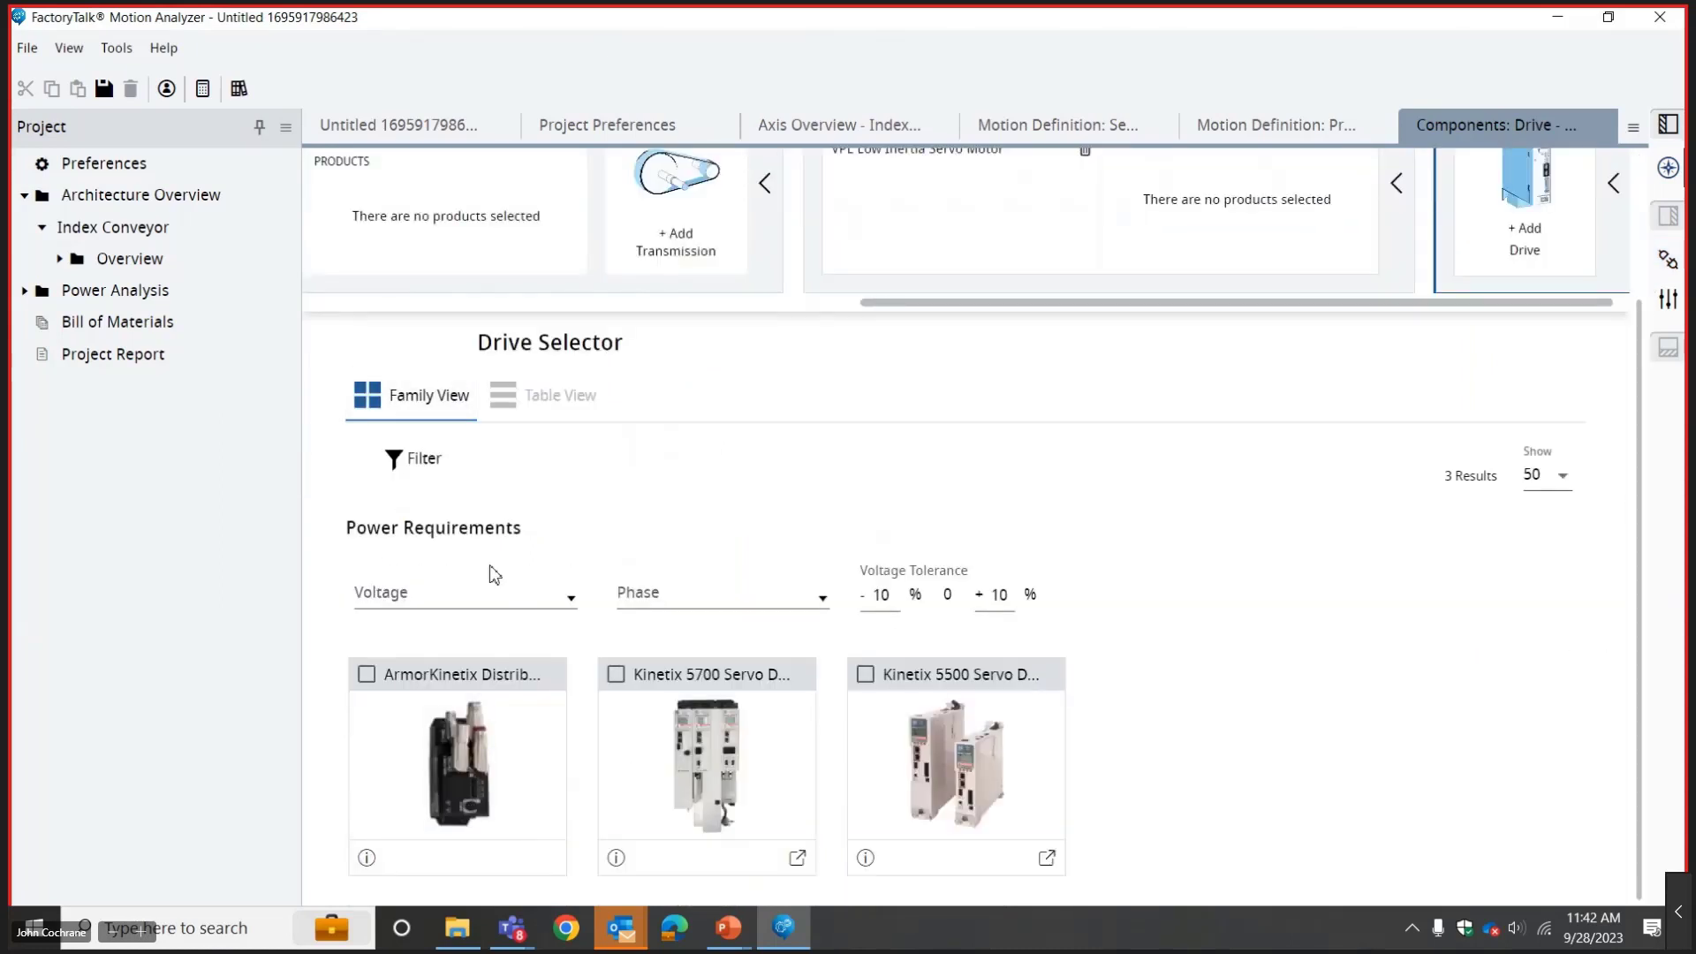
left_click(463, 608)
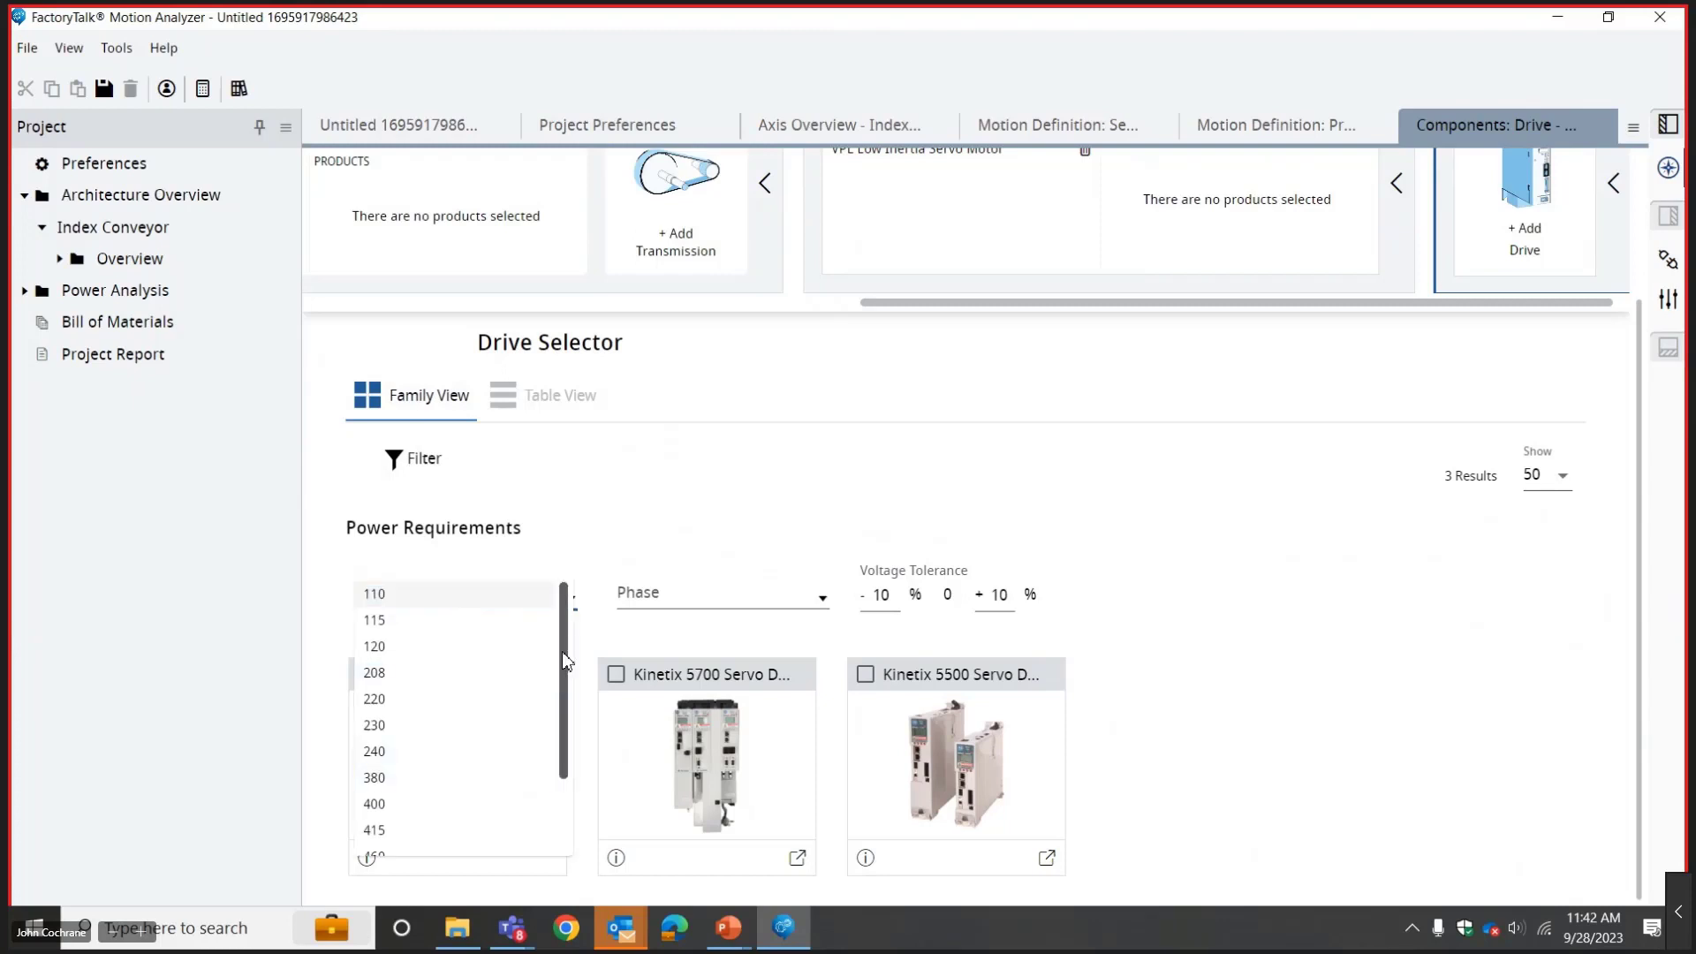
left_click_drag(560, 674, 512, 857)
left_click(416, 761)
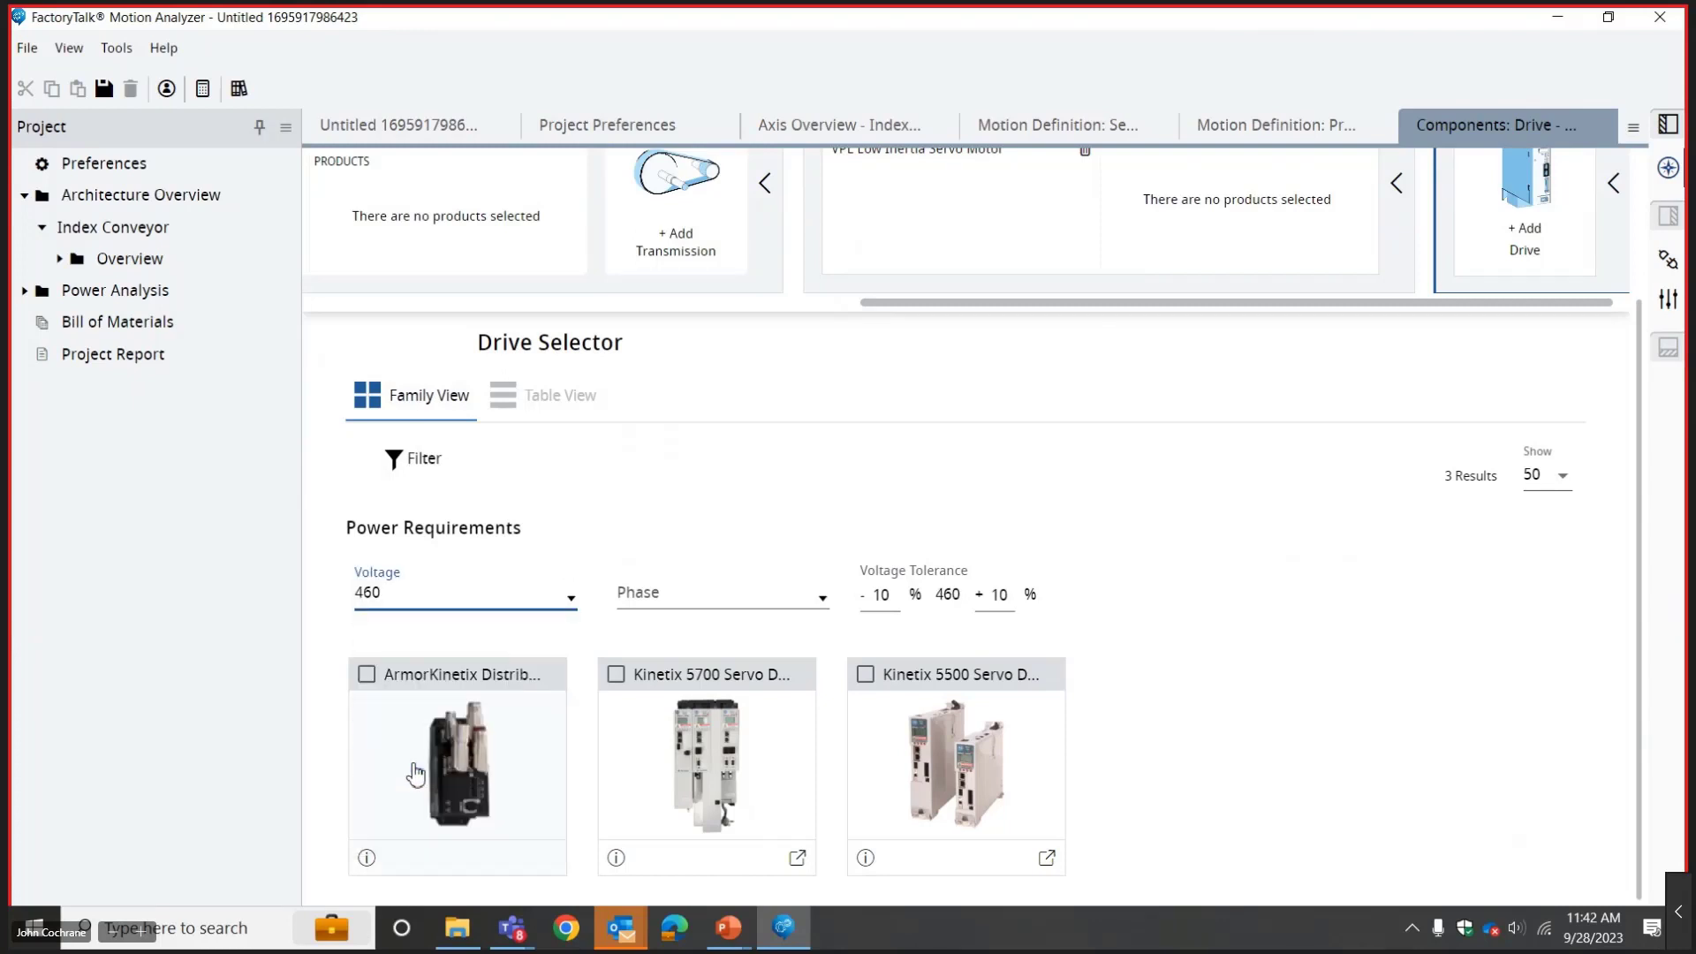
left_click(664, 610)
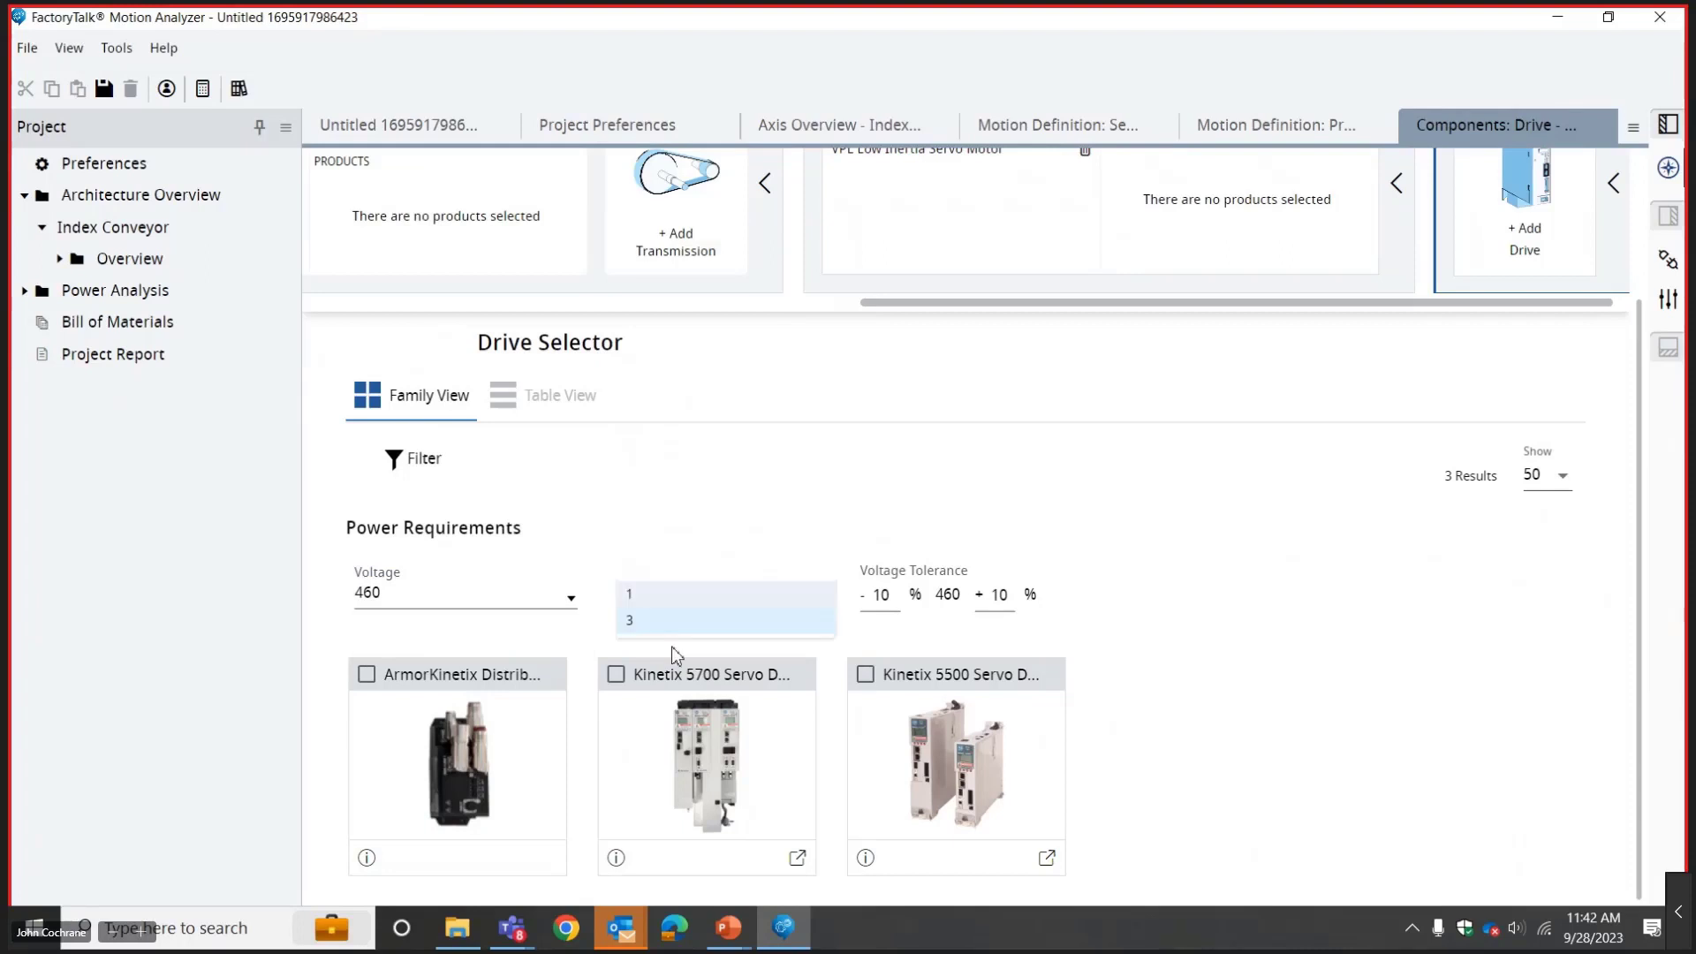
left_click(660, 629)
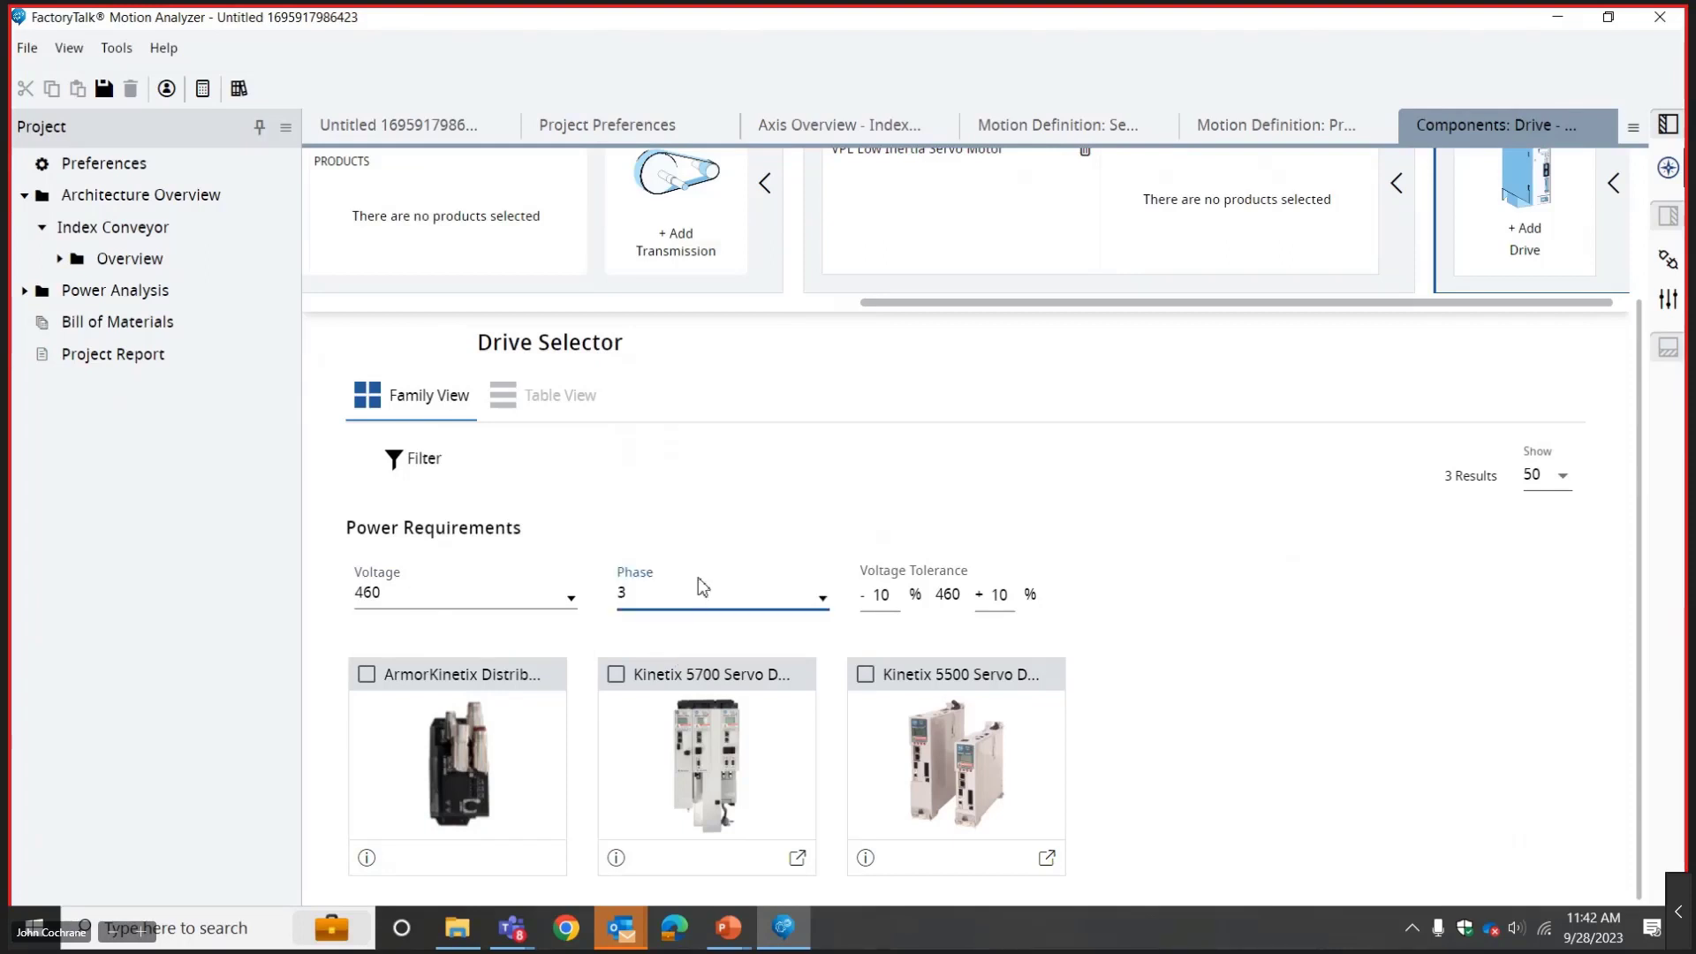
Select the Kinetix 5500 Servo Drive family and check it in the component chain.
left_click_drag(1639, 402, 1639, 485)
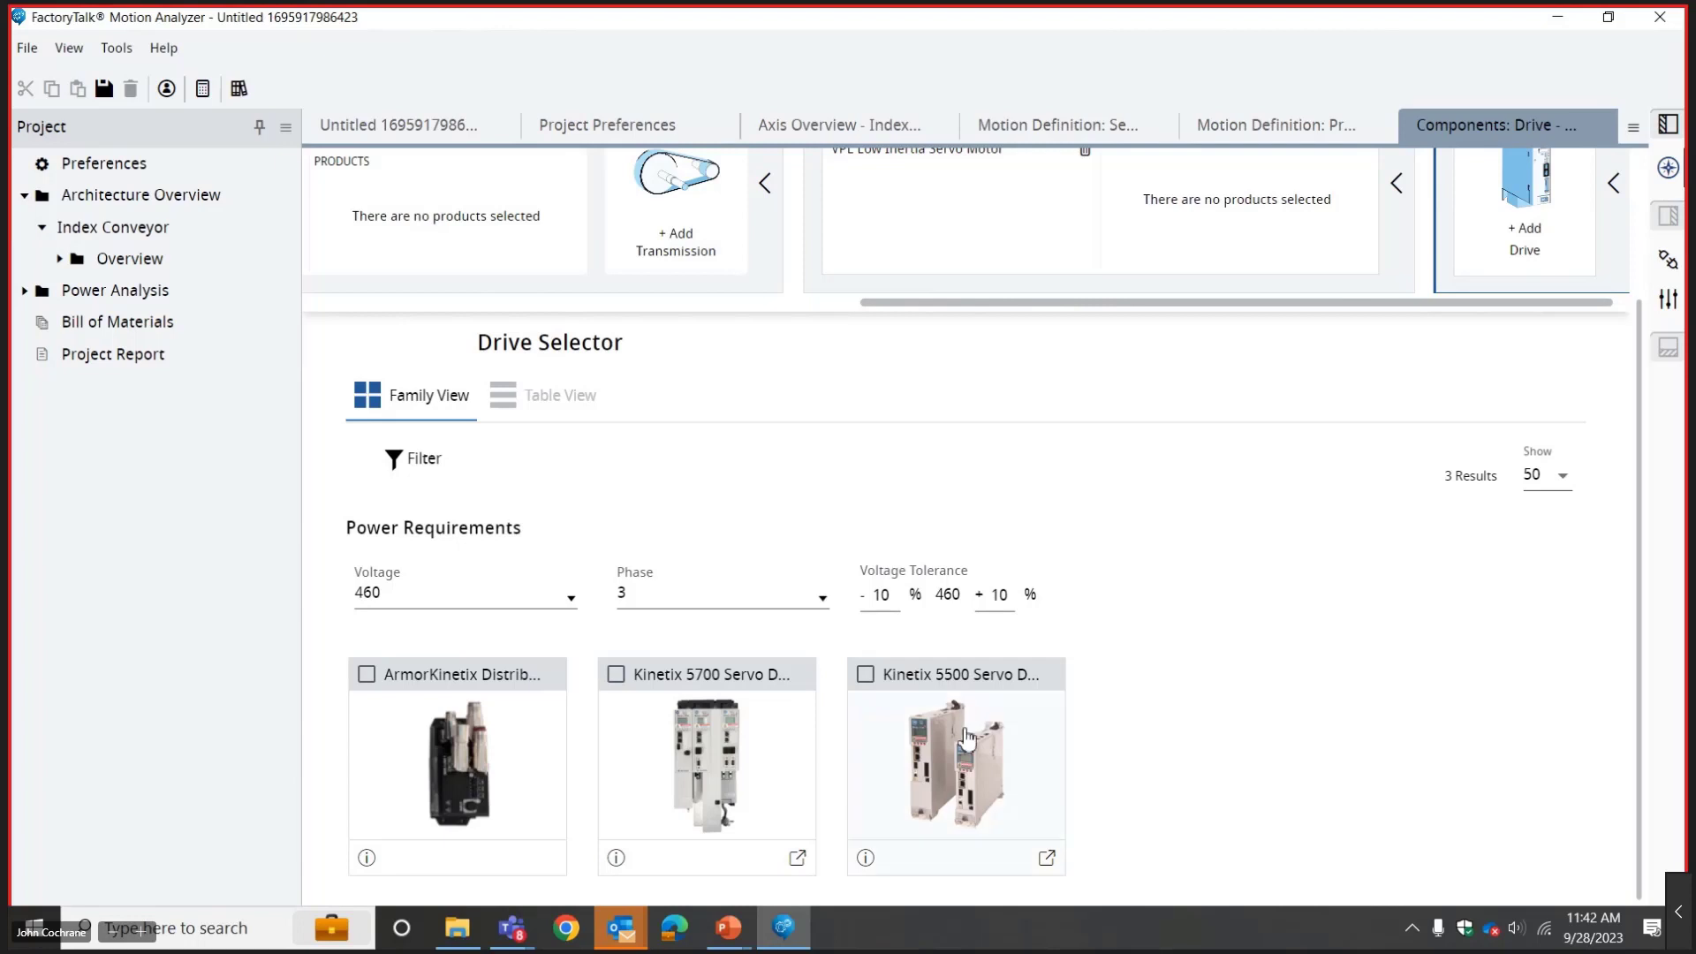
left_click(865, 676)
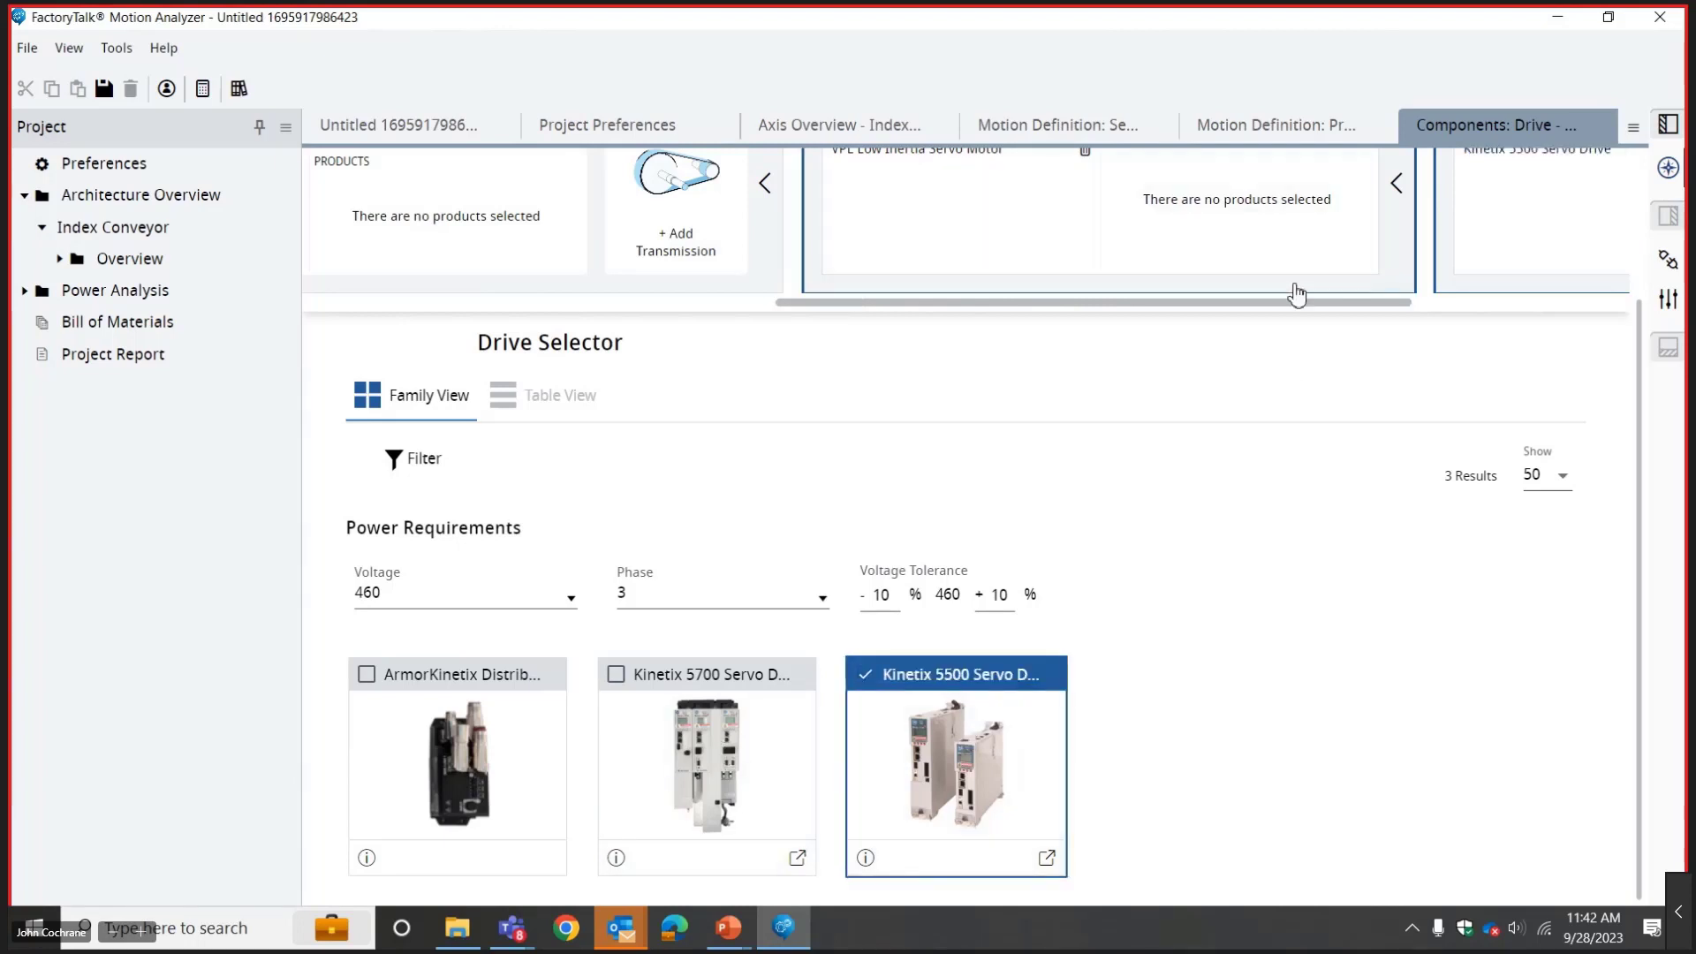
left_click_drag(1298, 313, 1522, 333)
left_click_drag(1635, 426, 1608, 299)
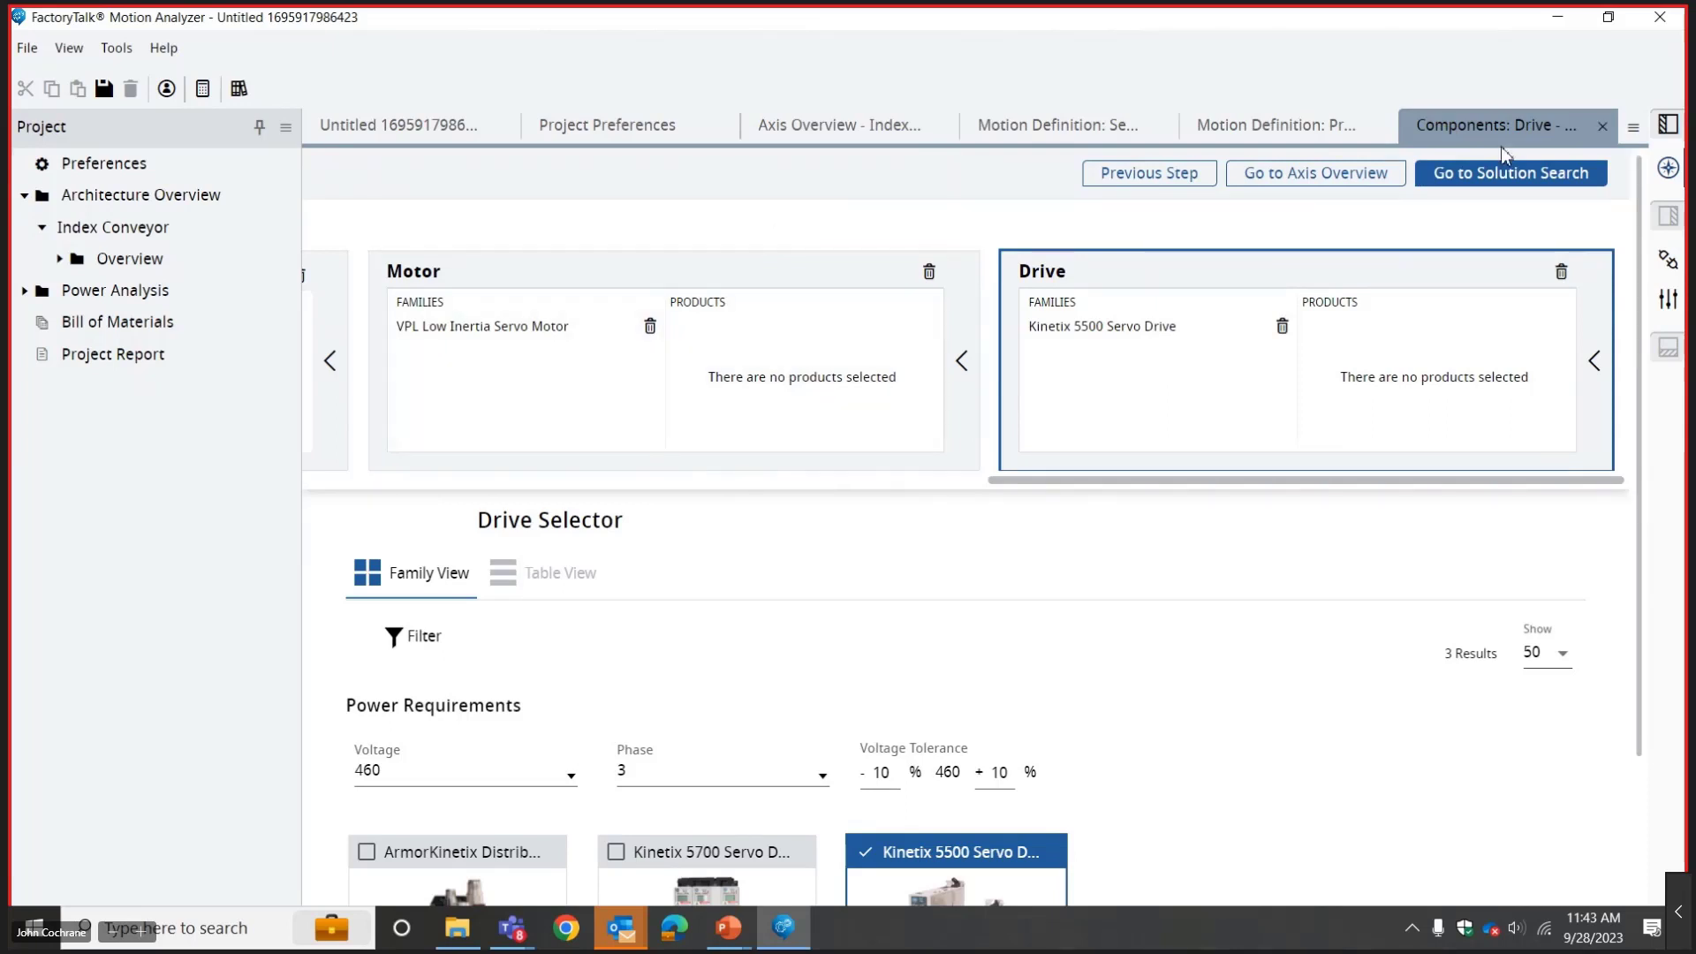
Proceed to the solution search and save the project under the name "Conveyor application".
left_click(1486, 174)
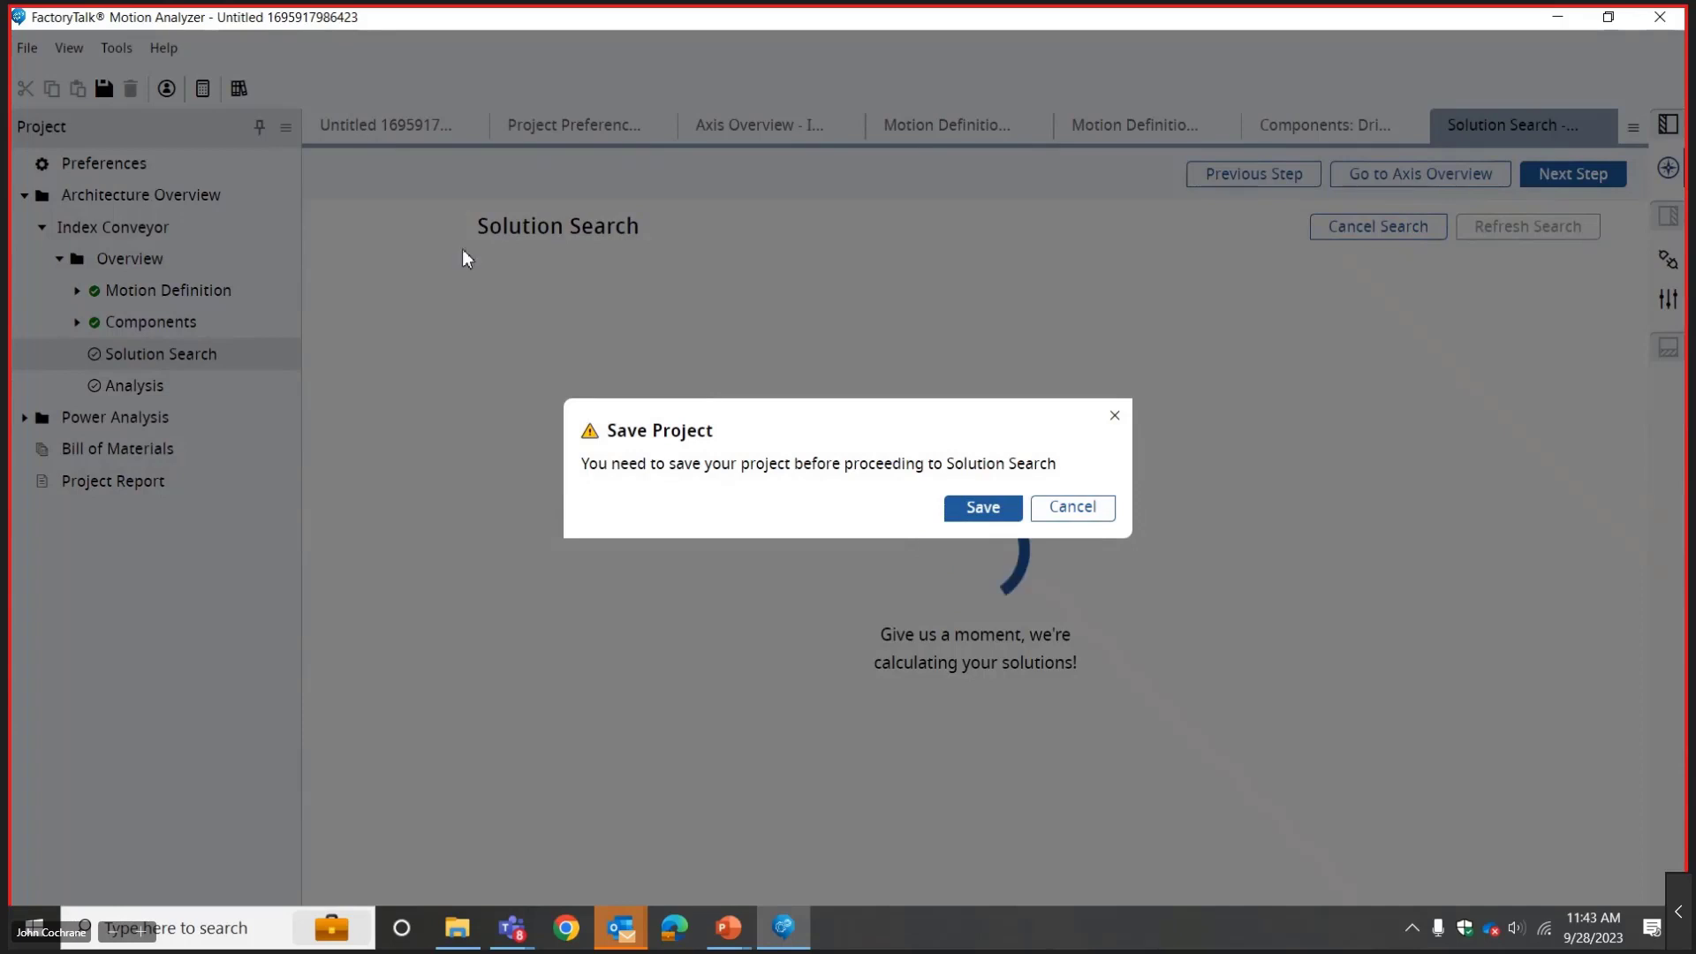
left_click(988, 510)
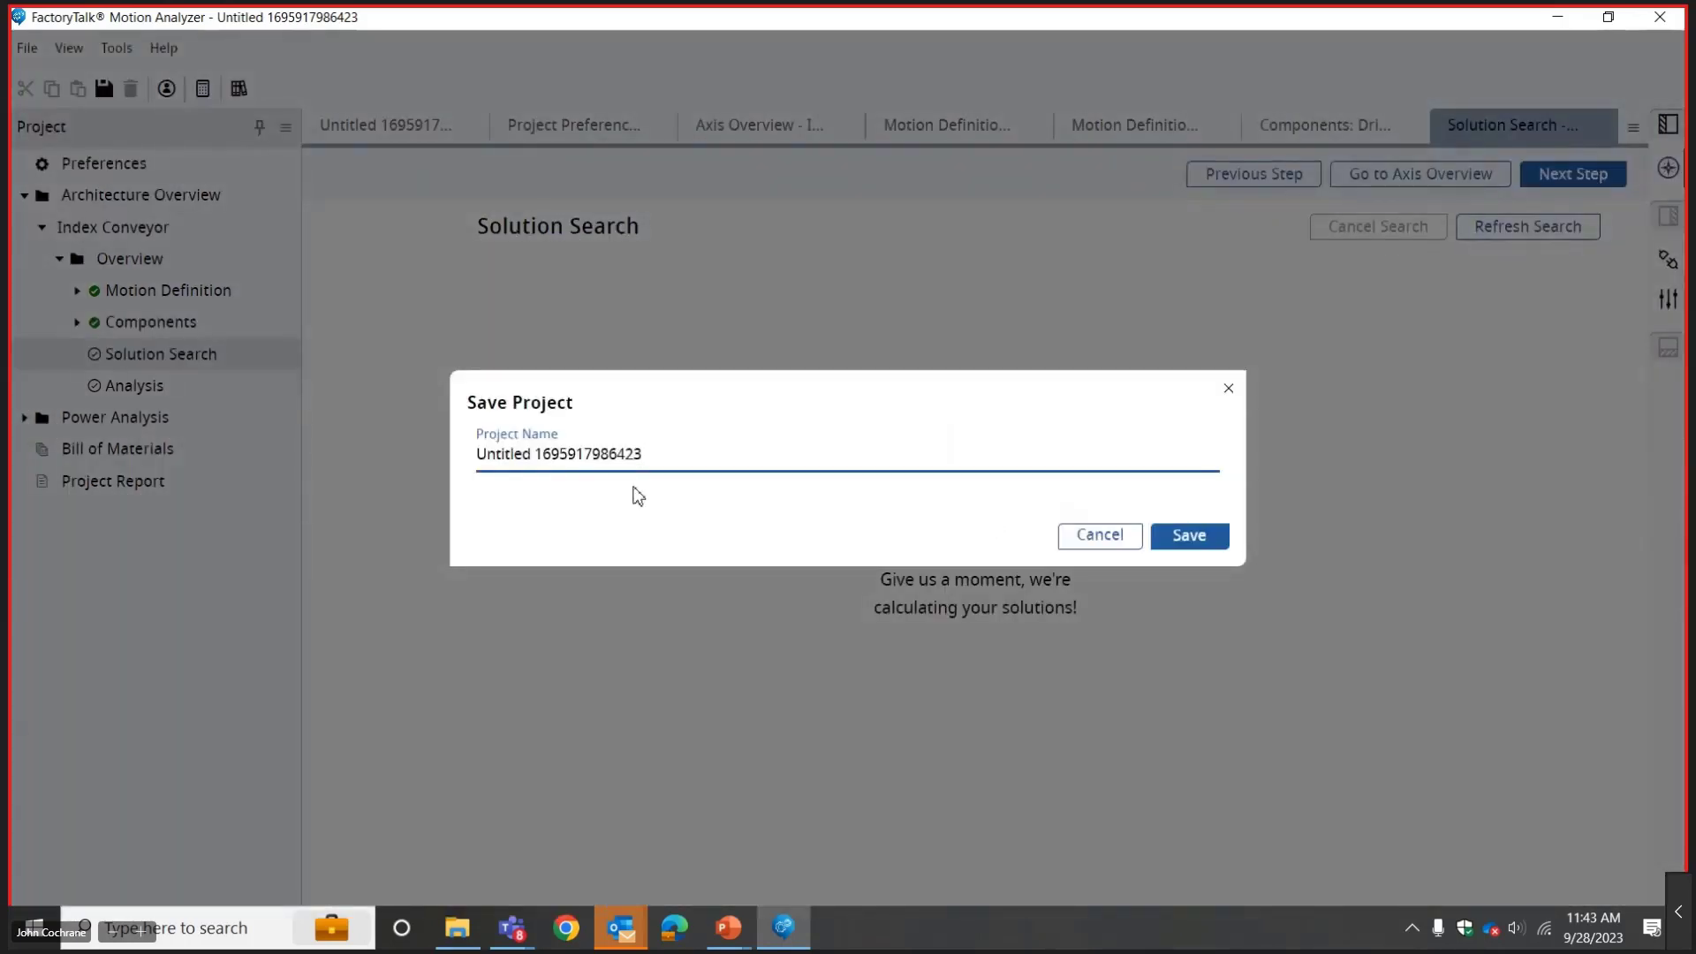
key("BackSpace")
key("BackSpace")
key("BackSpace")
key("BackSpace")
key("BackSpace")
key("BackSpace")
key("BackSpace")
key("BackSpace")
key("BackSpace")
key("BackSpace")
key("BackSpace")
key("BackSpace")
key("BackSpace")
key("BackSpace")
key("BackSpace")
key("BackSpace")
key("BackSpace")
key("BackSpace")
key("BackSpace")
key("BackSpace")
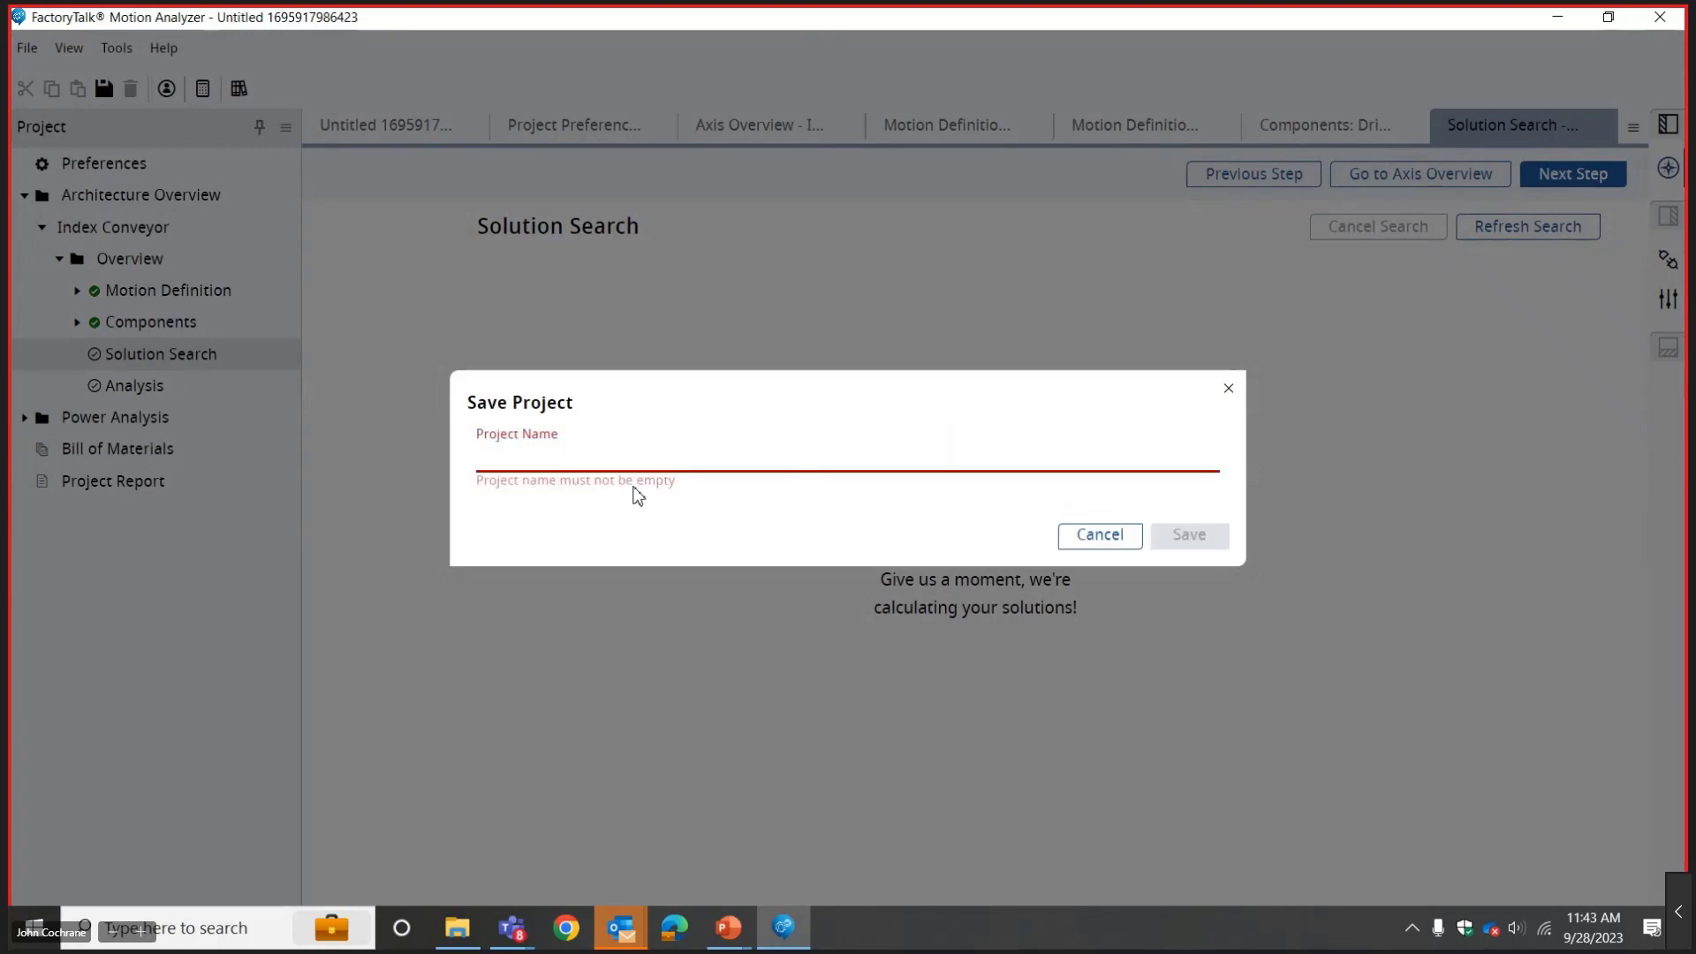
type("Conveyor application")
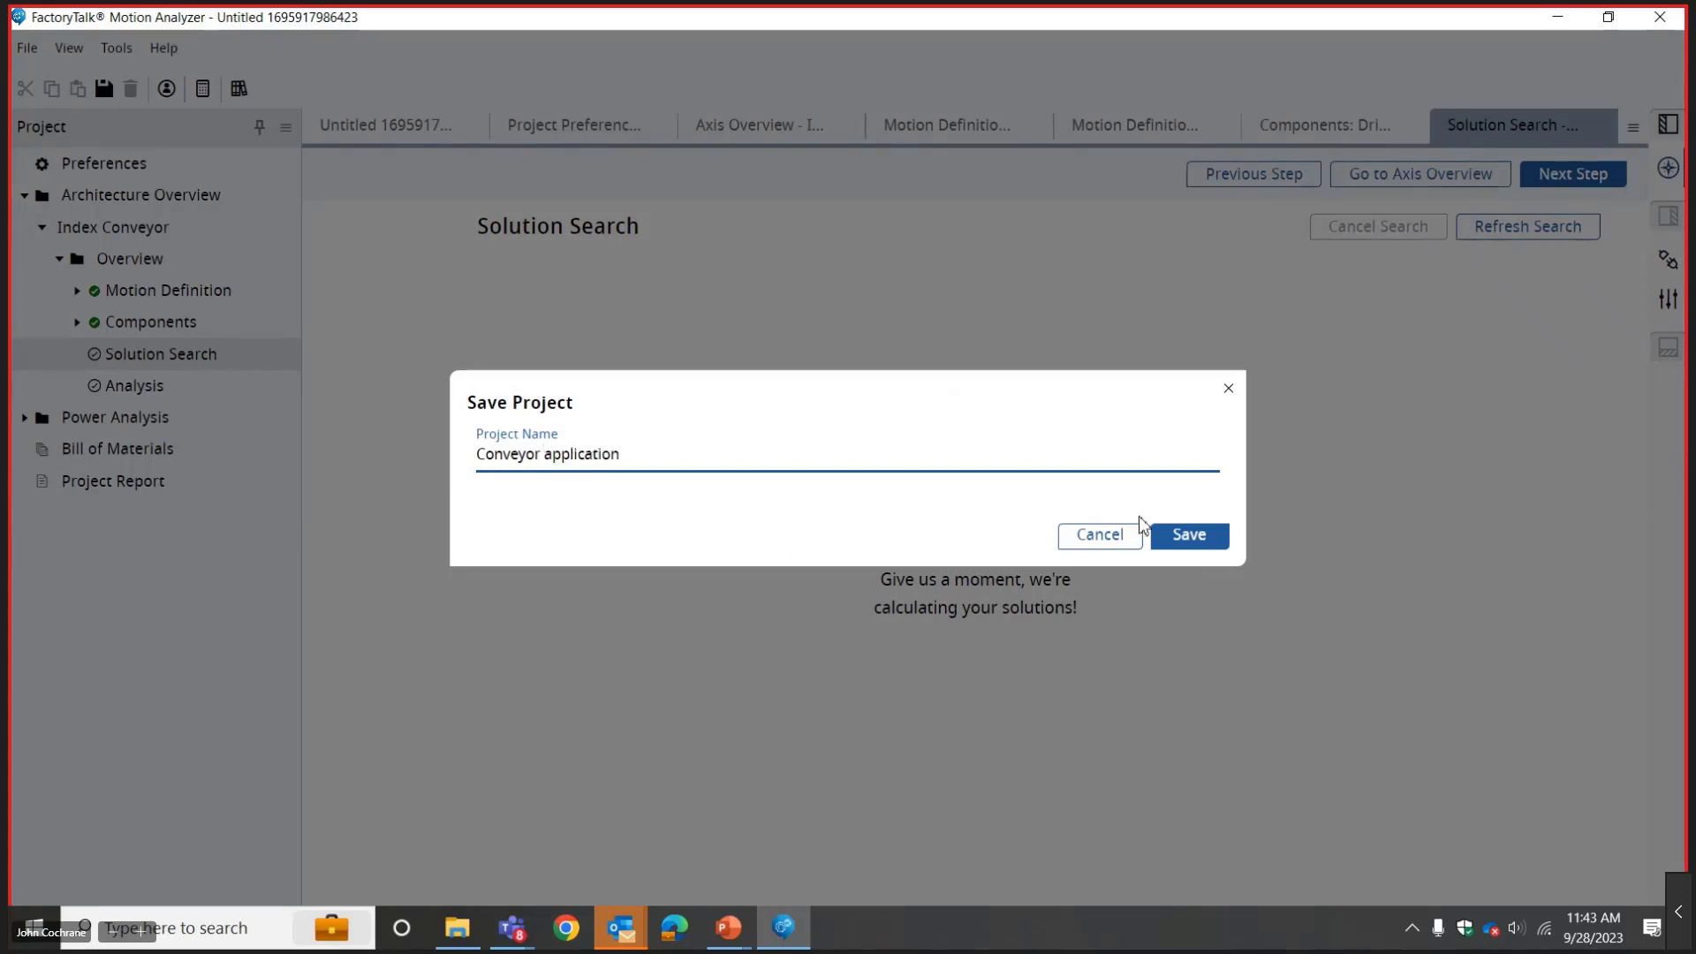
left_click(1191, 536)
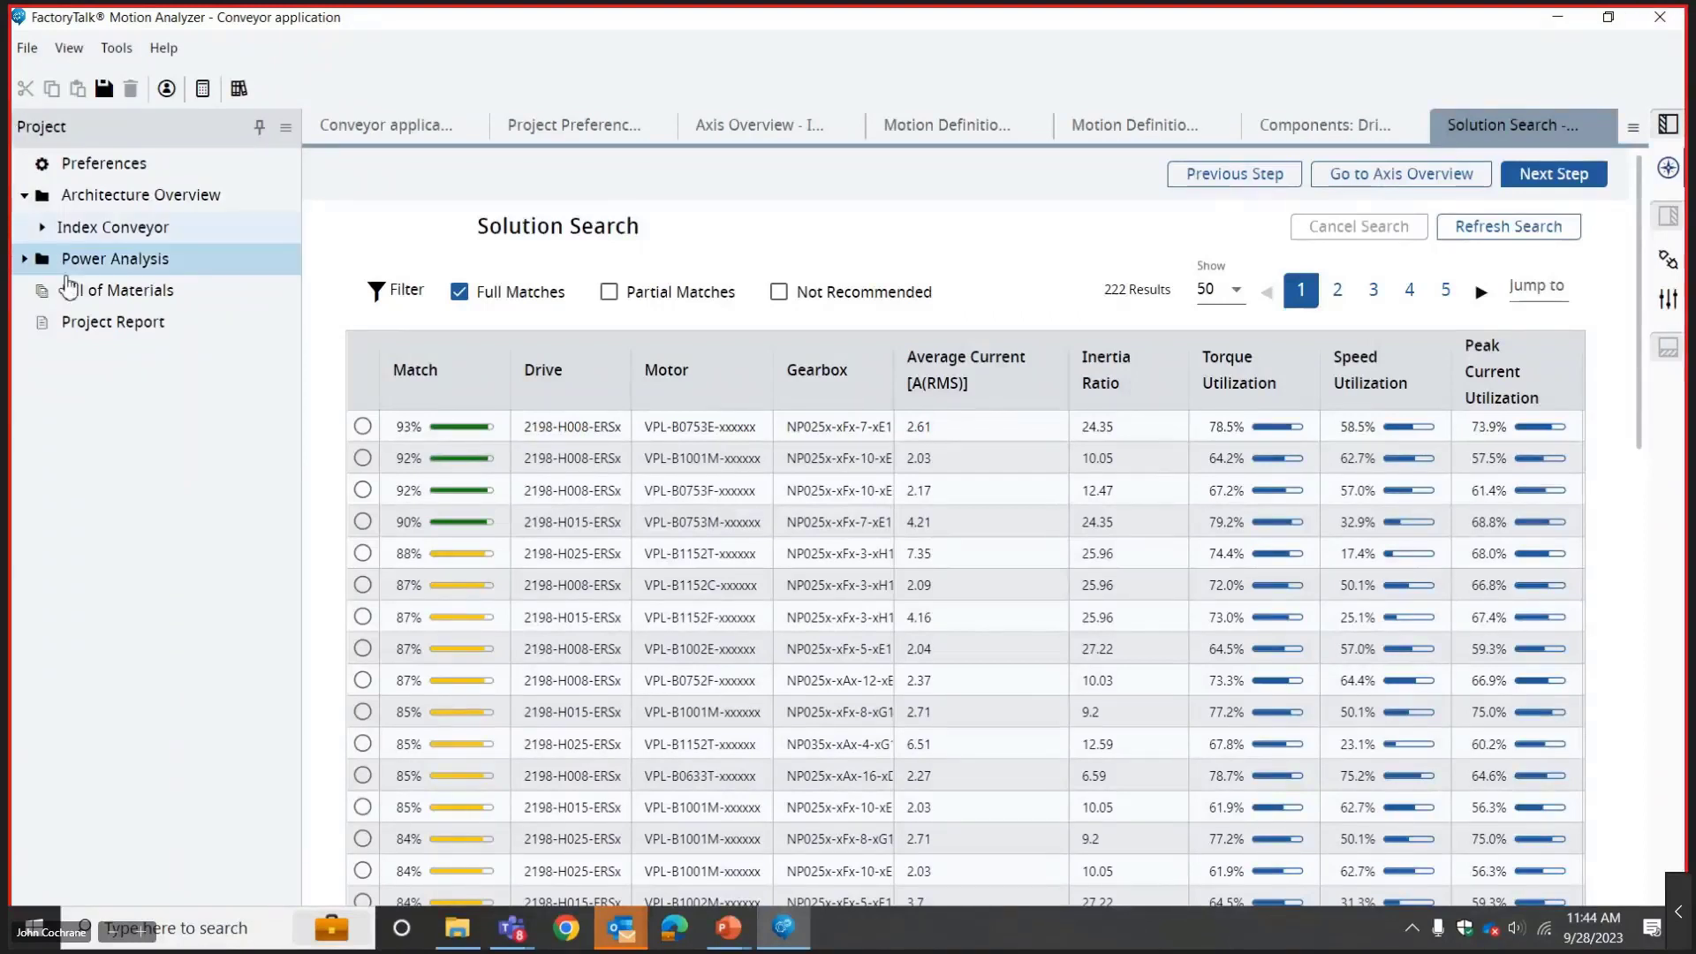
Select the 93% match solution with motor VPL-B0753E and look through the list of full matches.
left_click(363, 427)
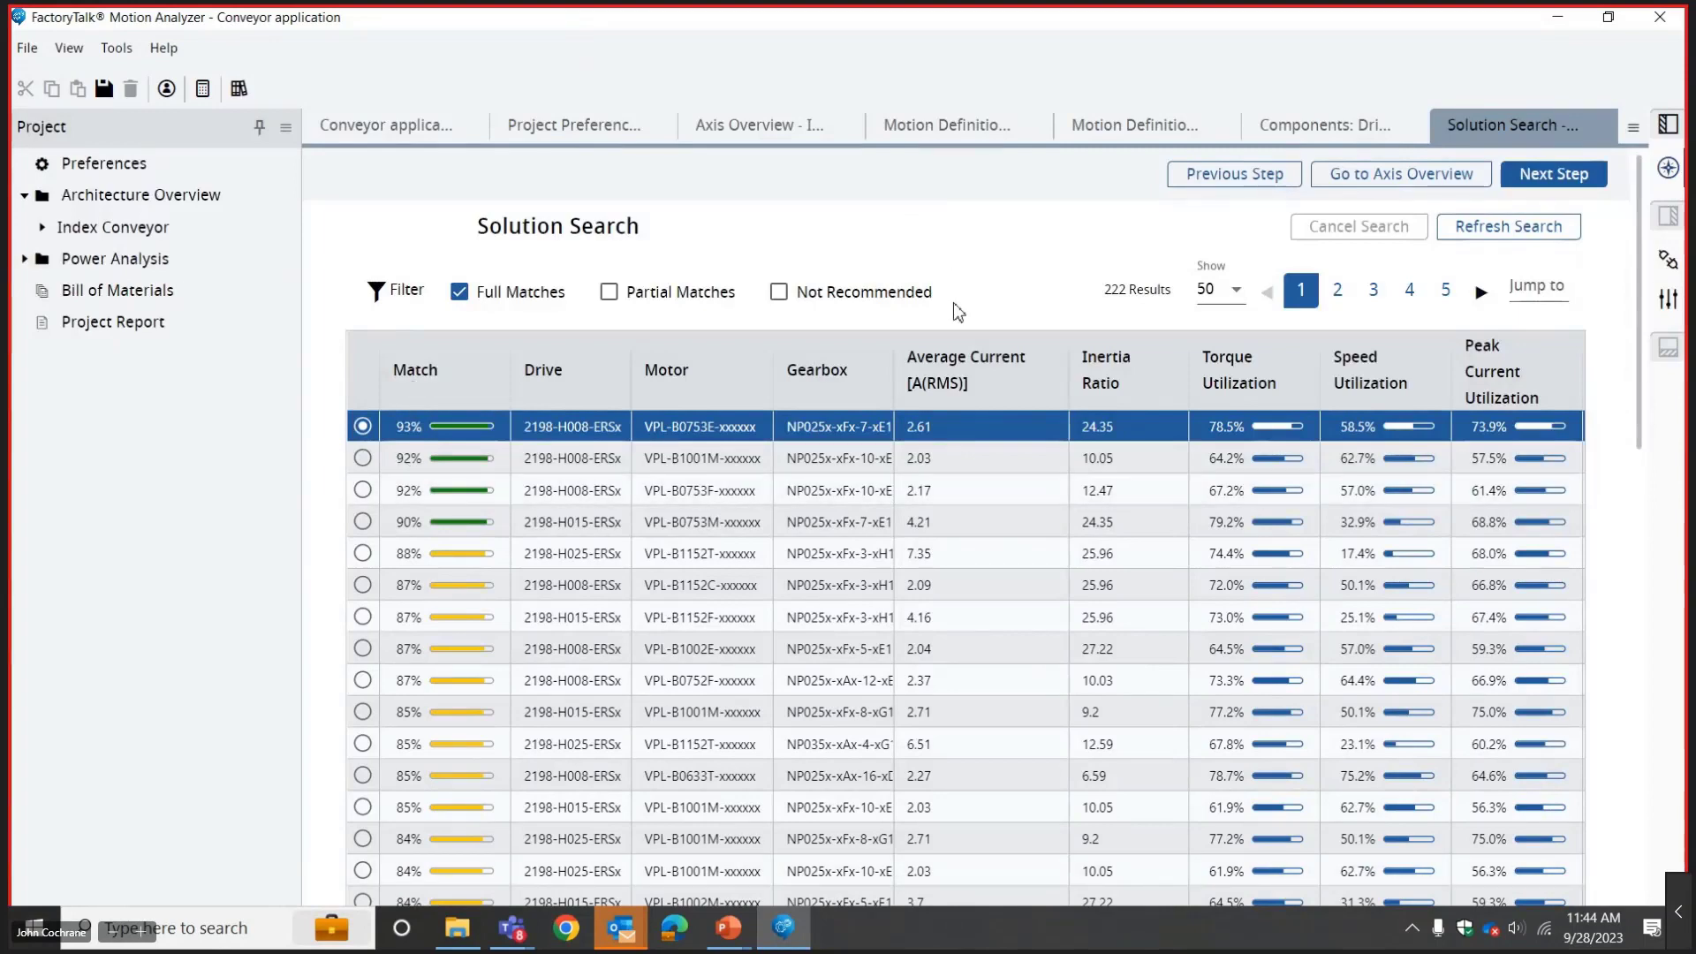
left_click_drag(1640, 245, 1608, 557)
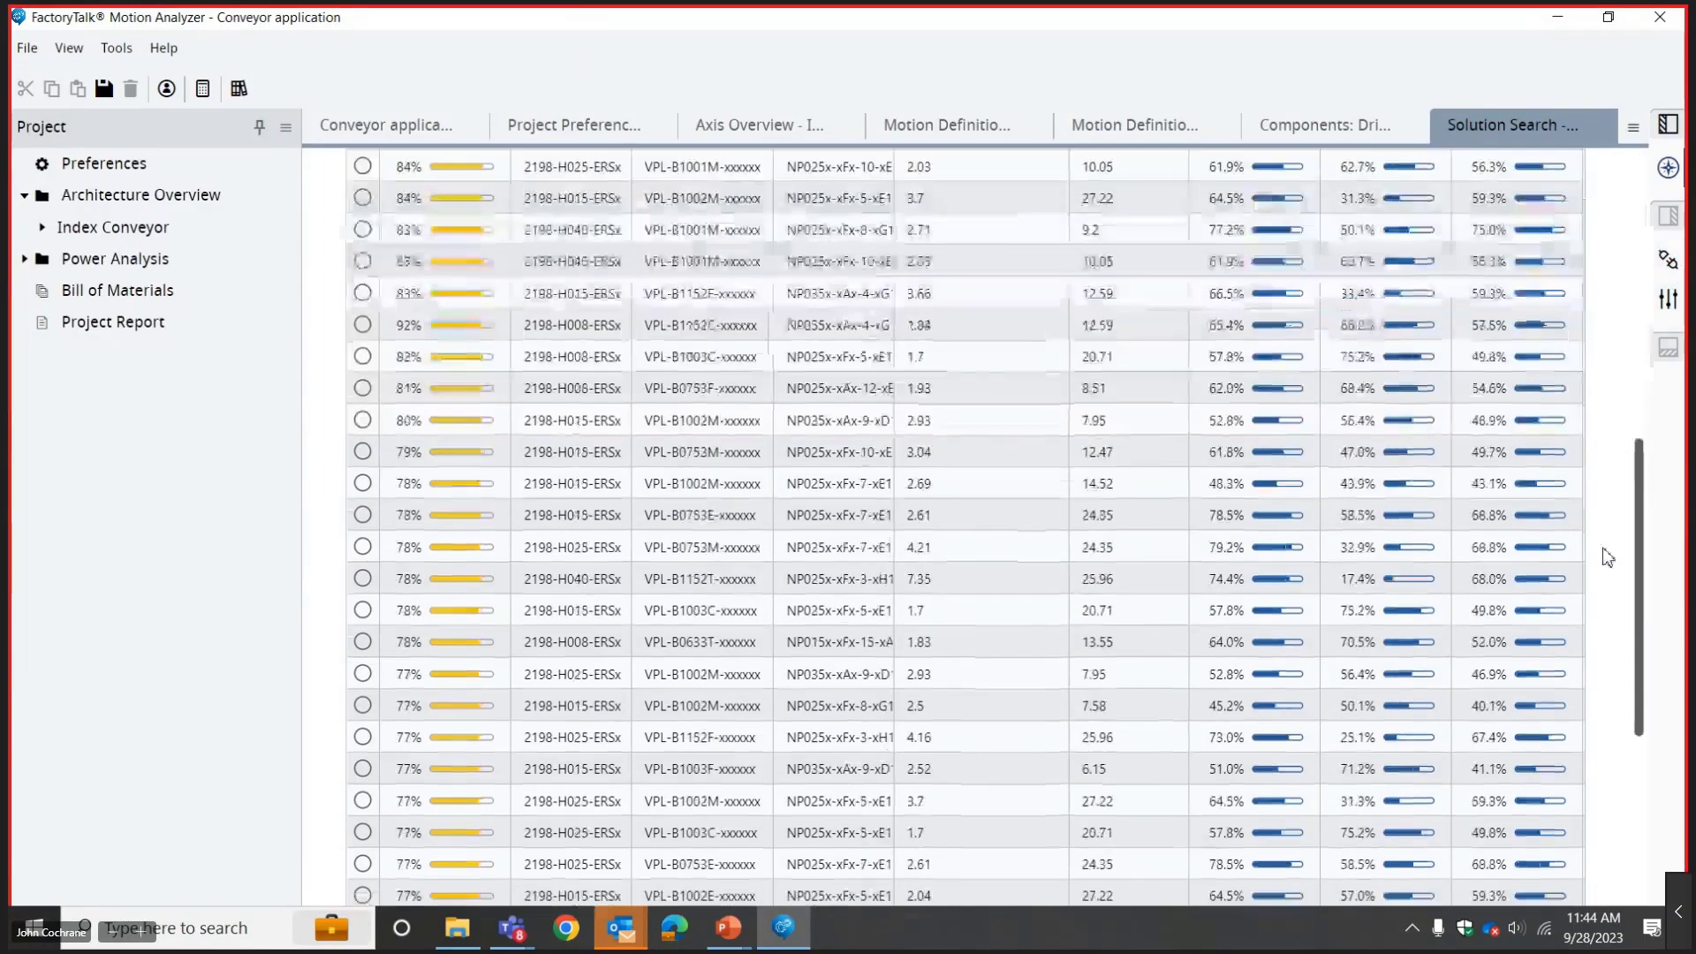
scroll(1608, 557, "down", 3)
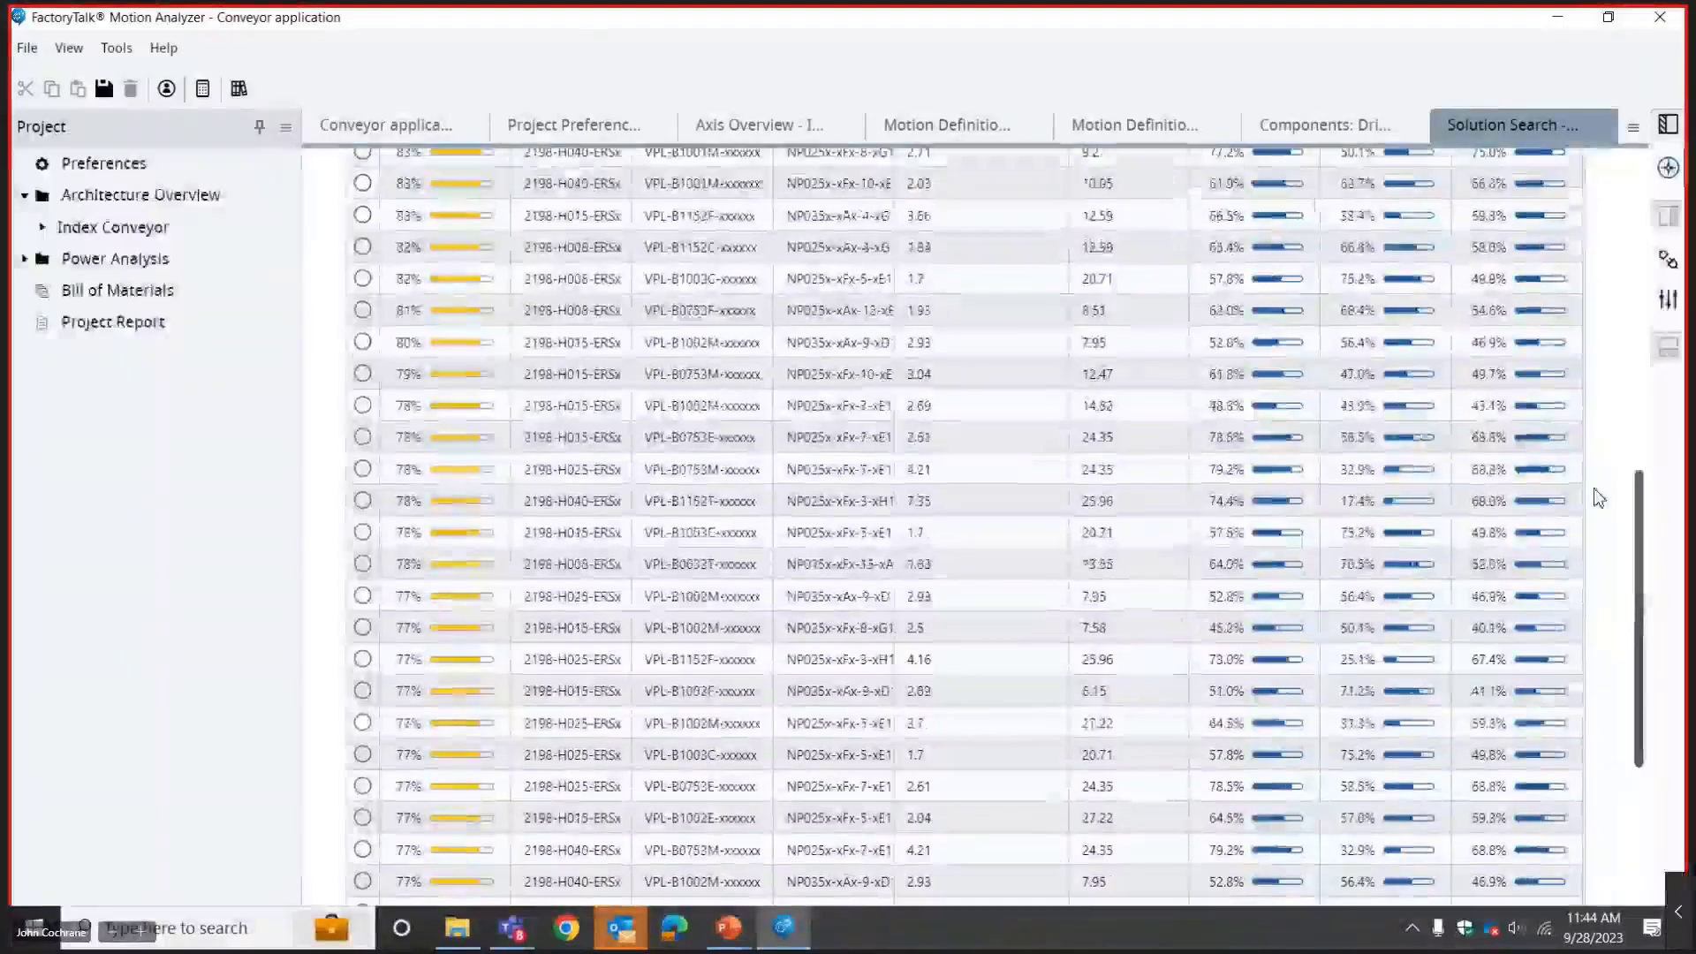
left_click_drag(1595, 489, 1575, 274)
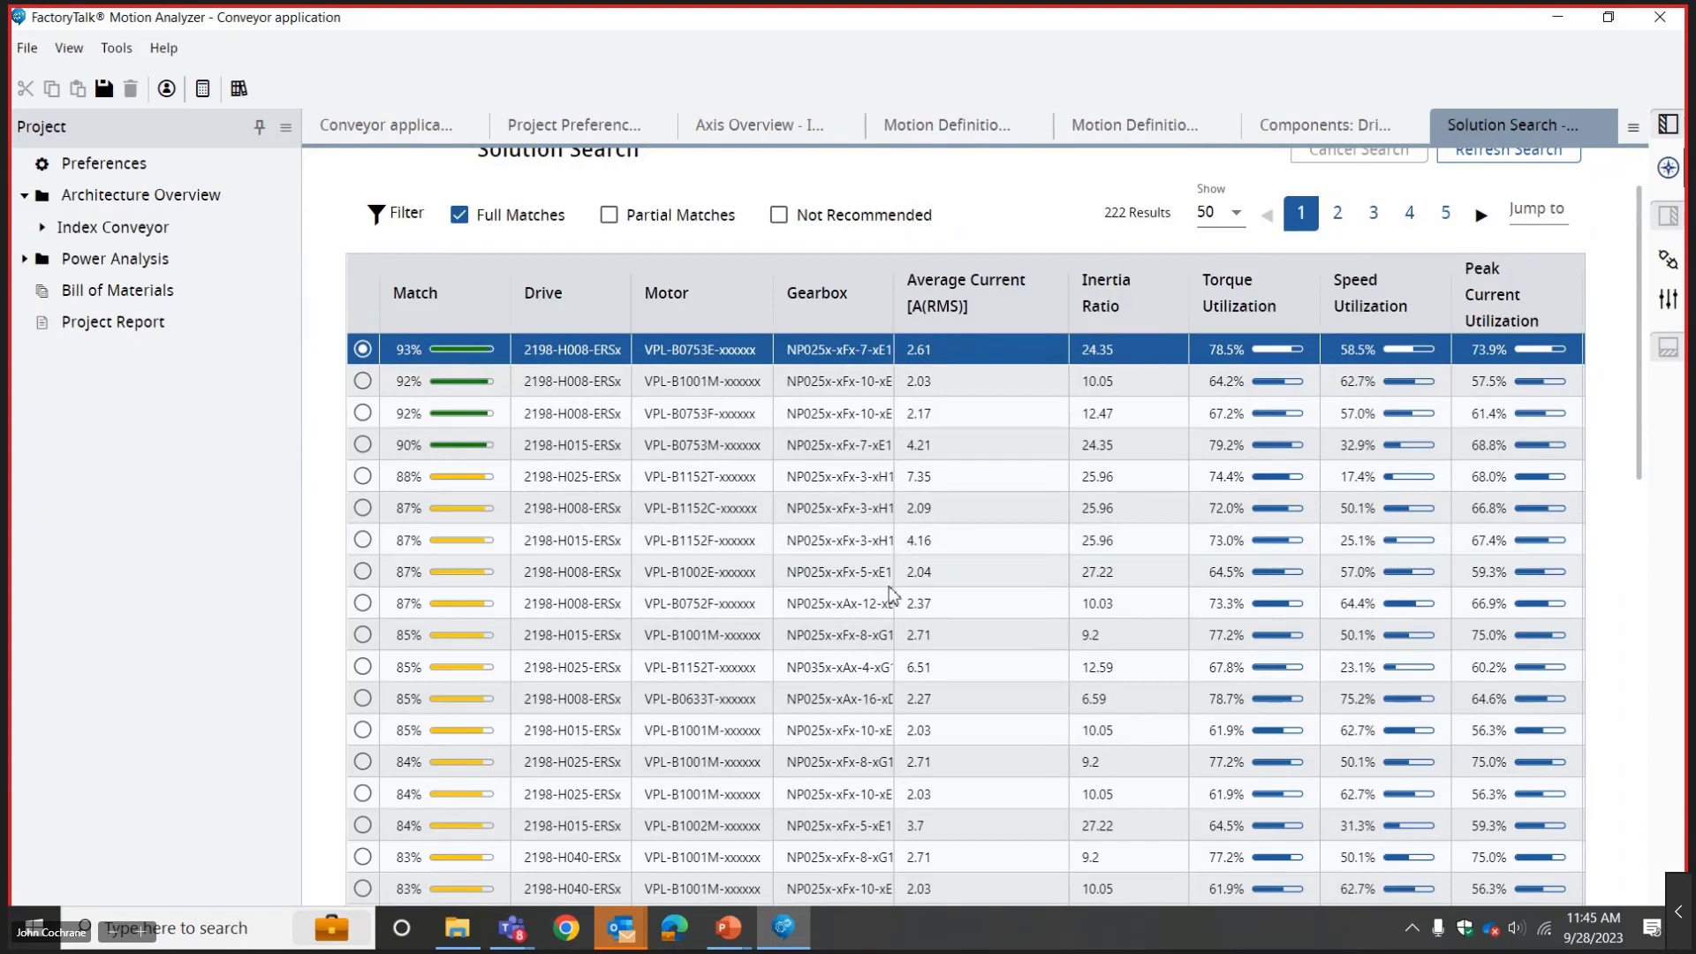
left_click_drag(1642, 283, 1598, 334)
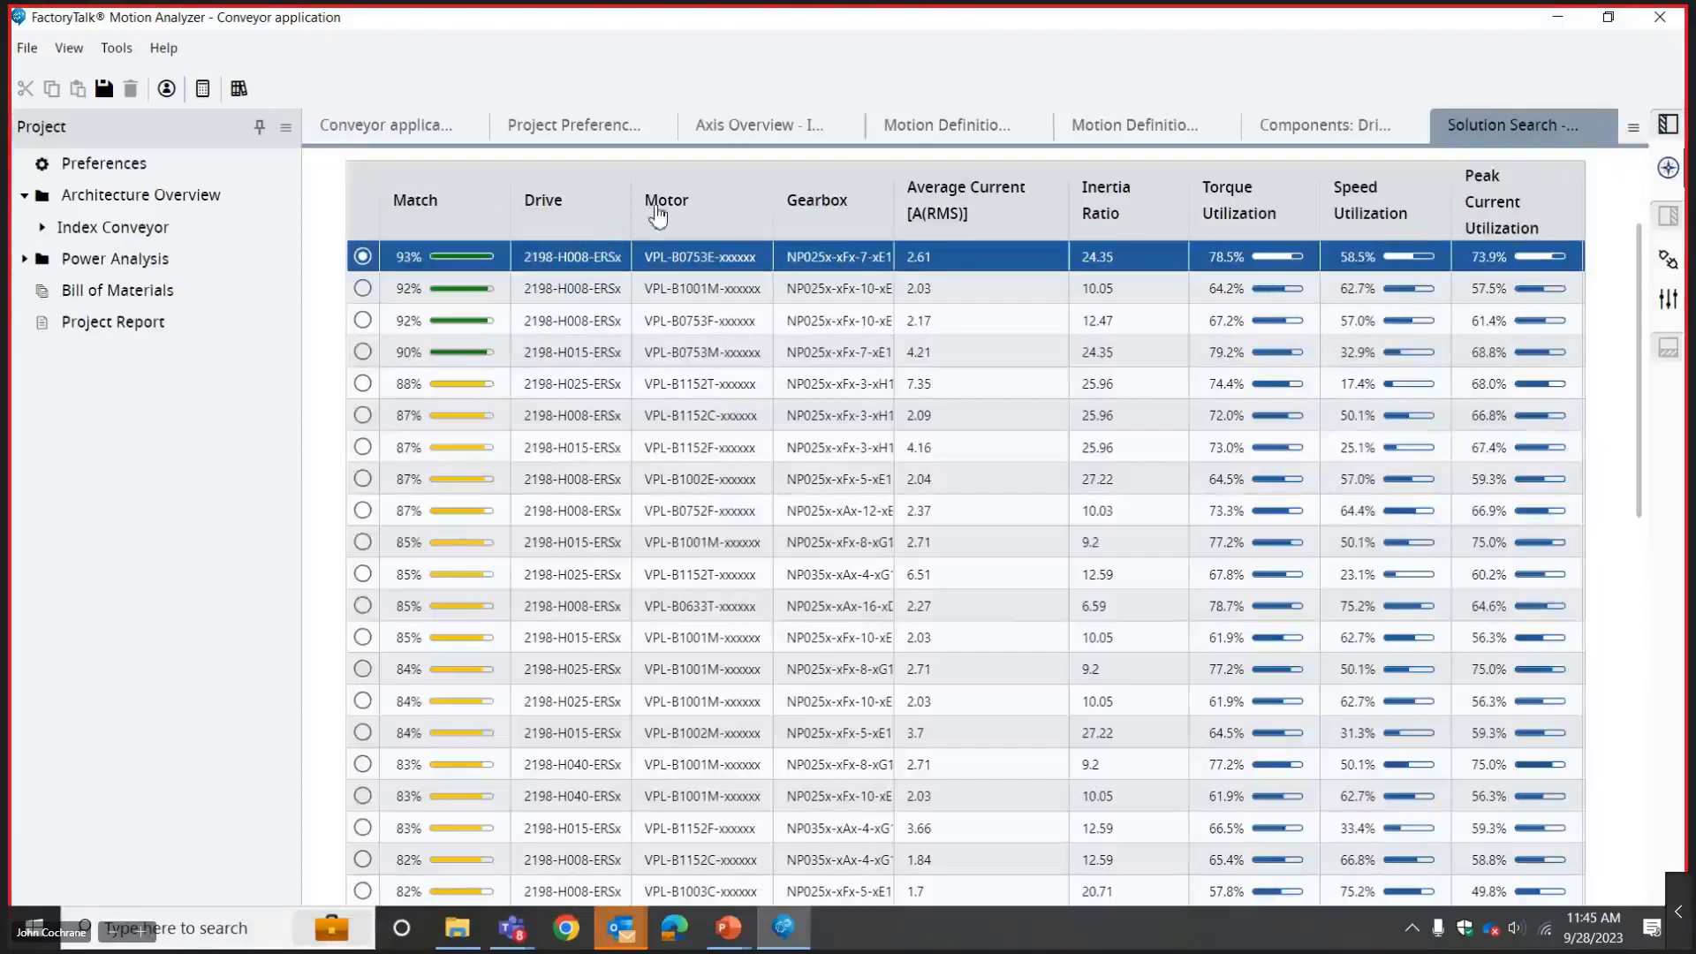
Sort the solutions by drive in ascending order and select the 92% match with drive 2198-H008-ERSx and motor VPL-B1001M.
left_click(562, 220)
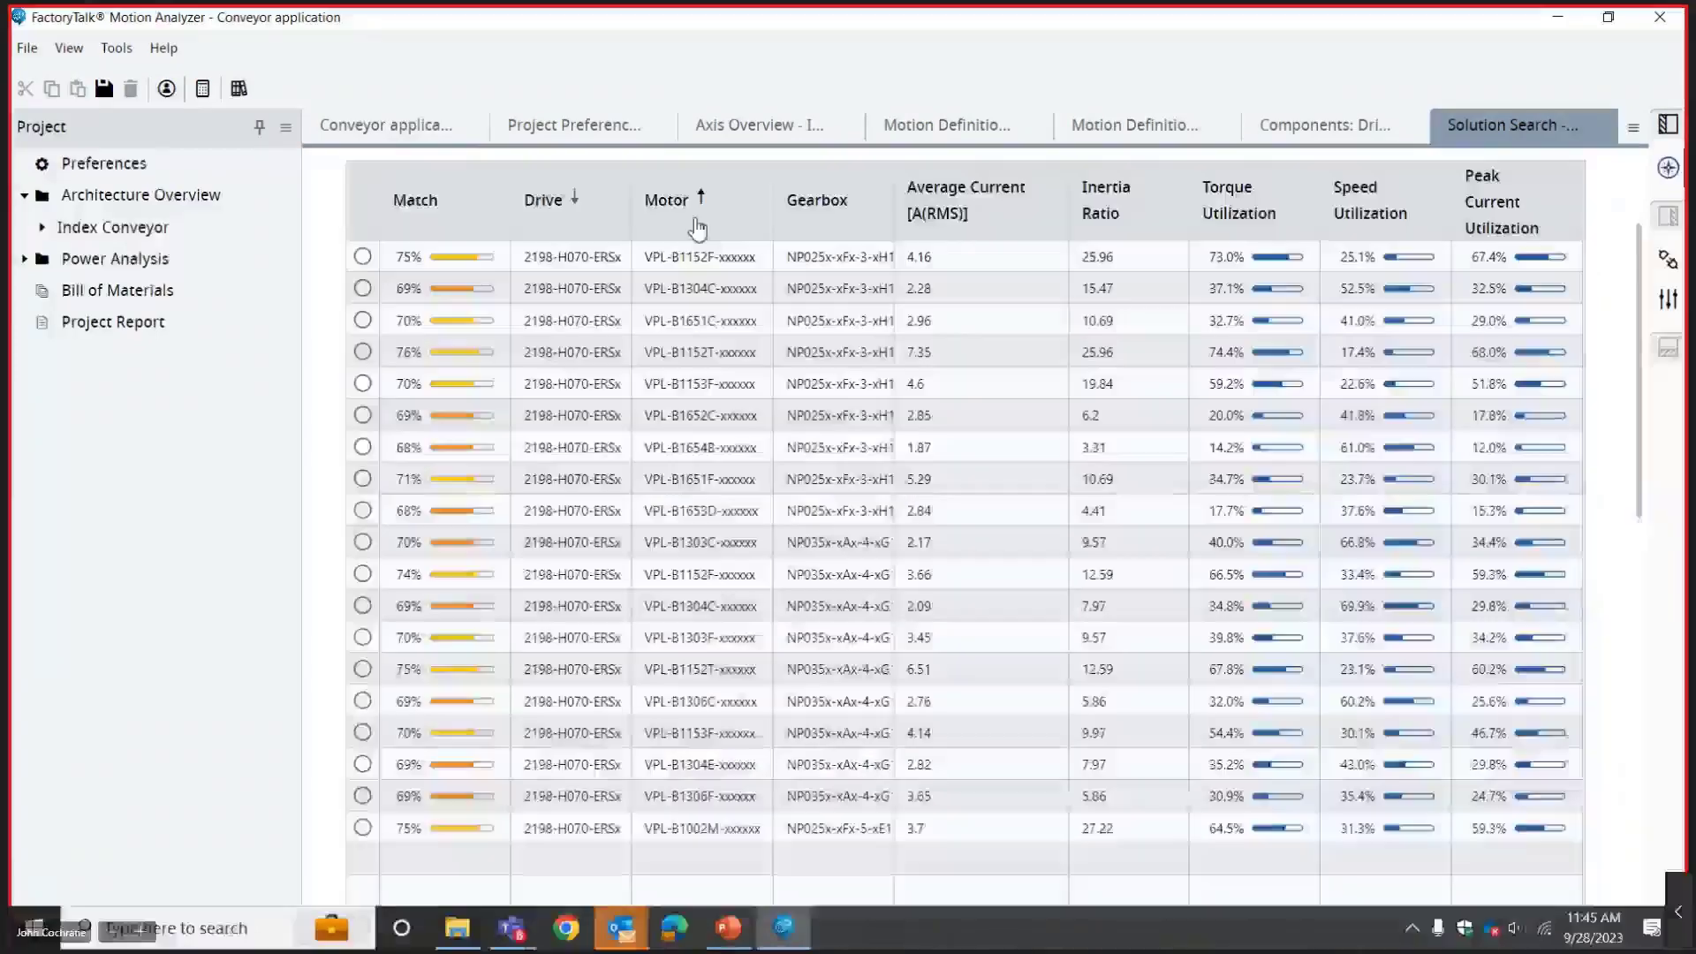
left_click(565, 210)
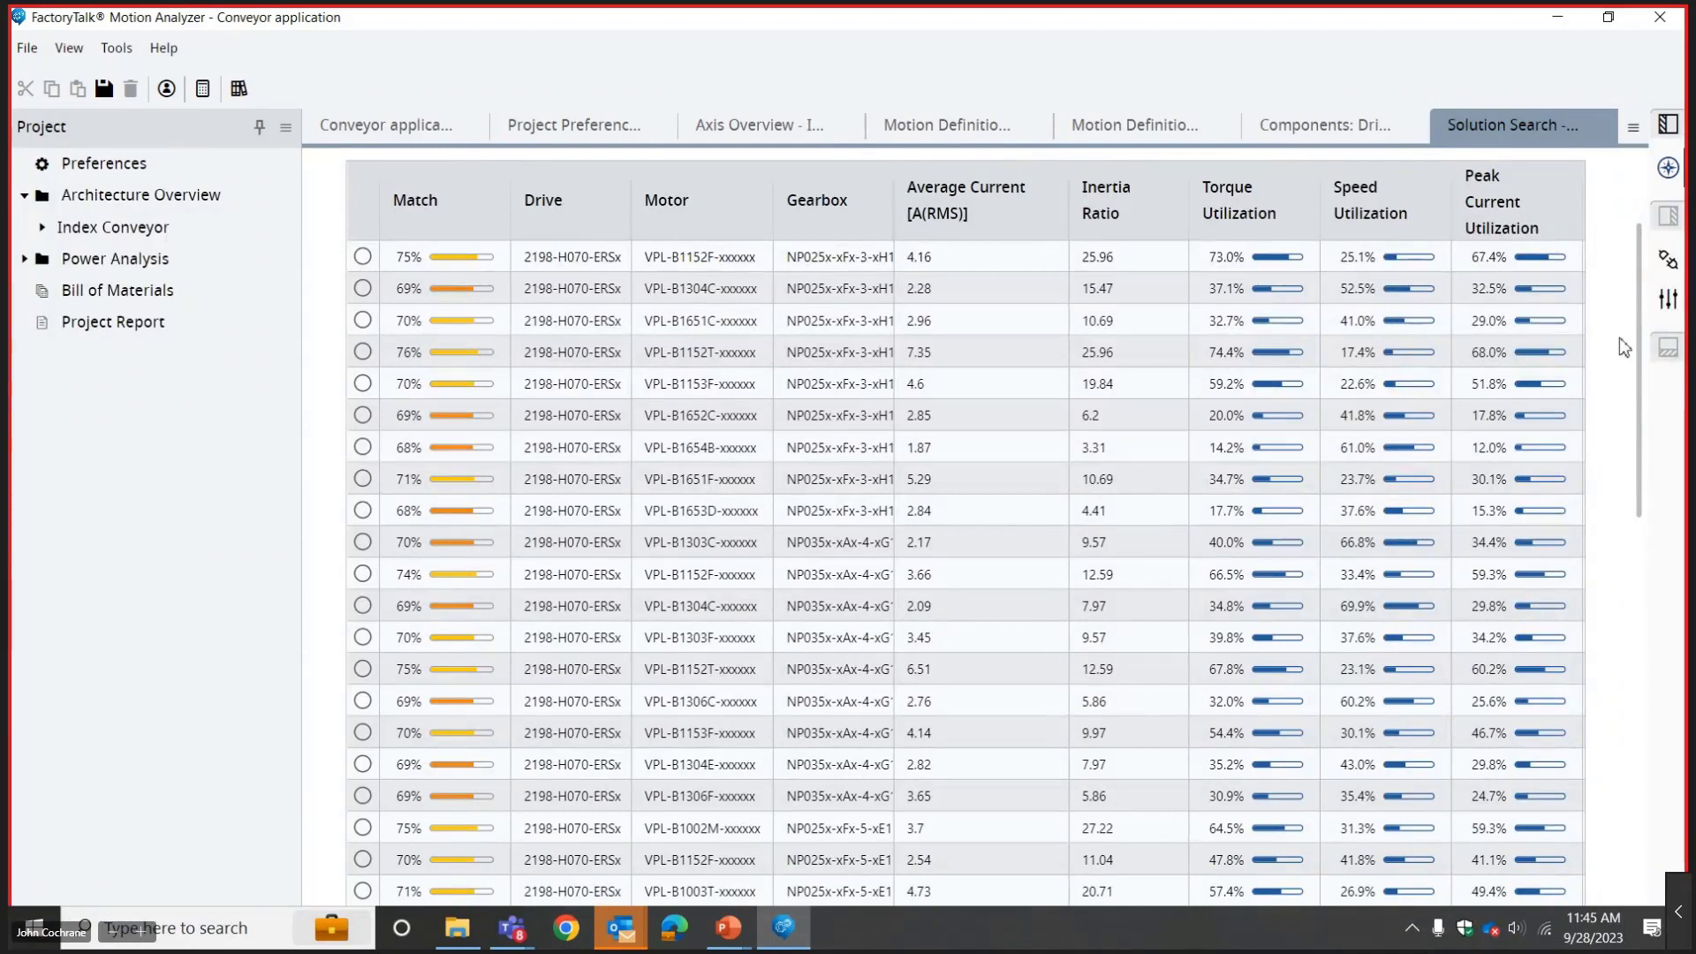
scroll(1645, 305, "up", 1)
scroll(1645, 305, "up", 1)
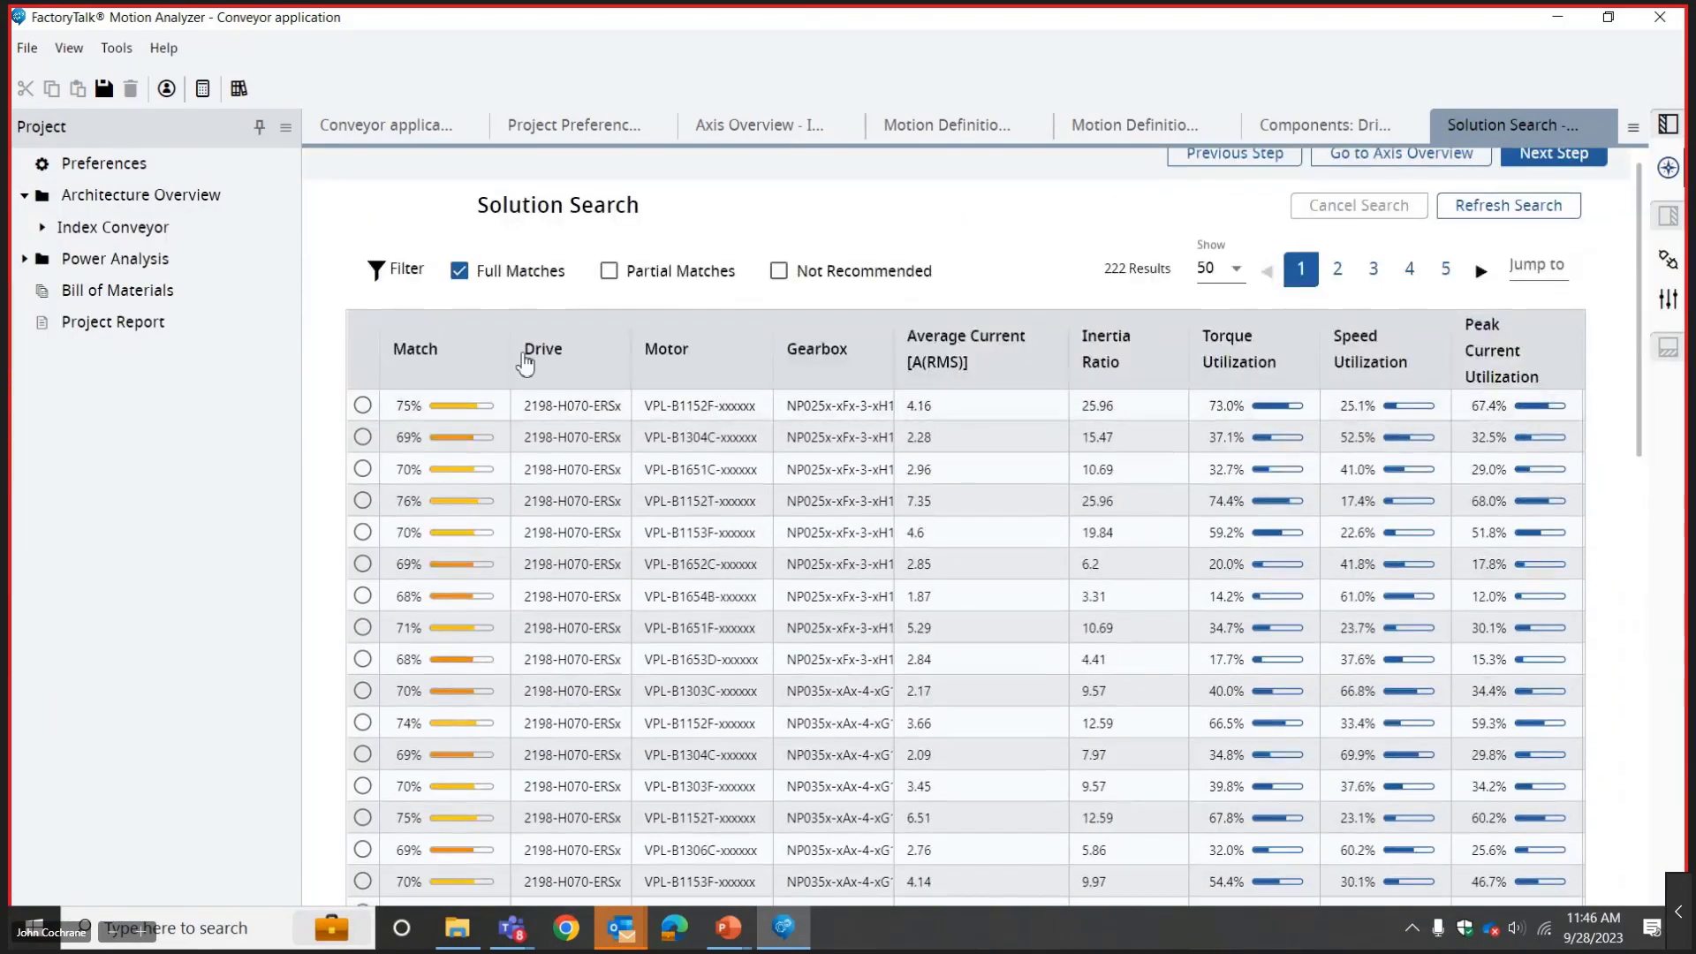
left_click(573, 350)
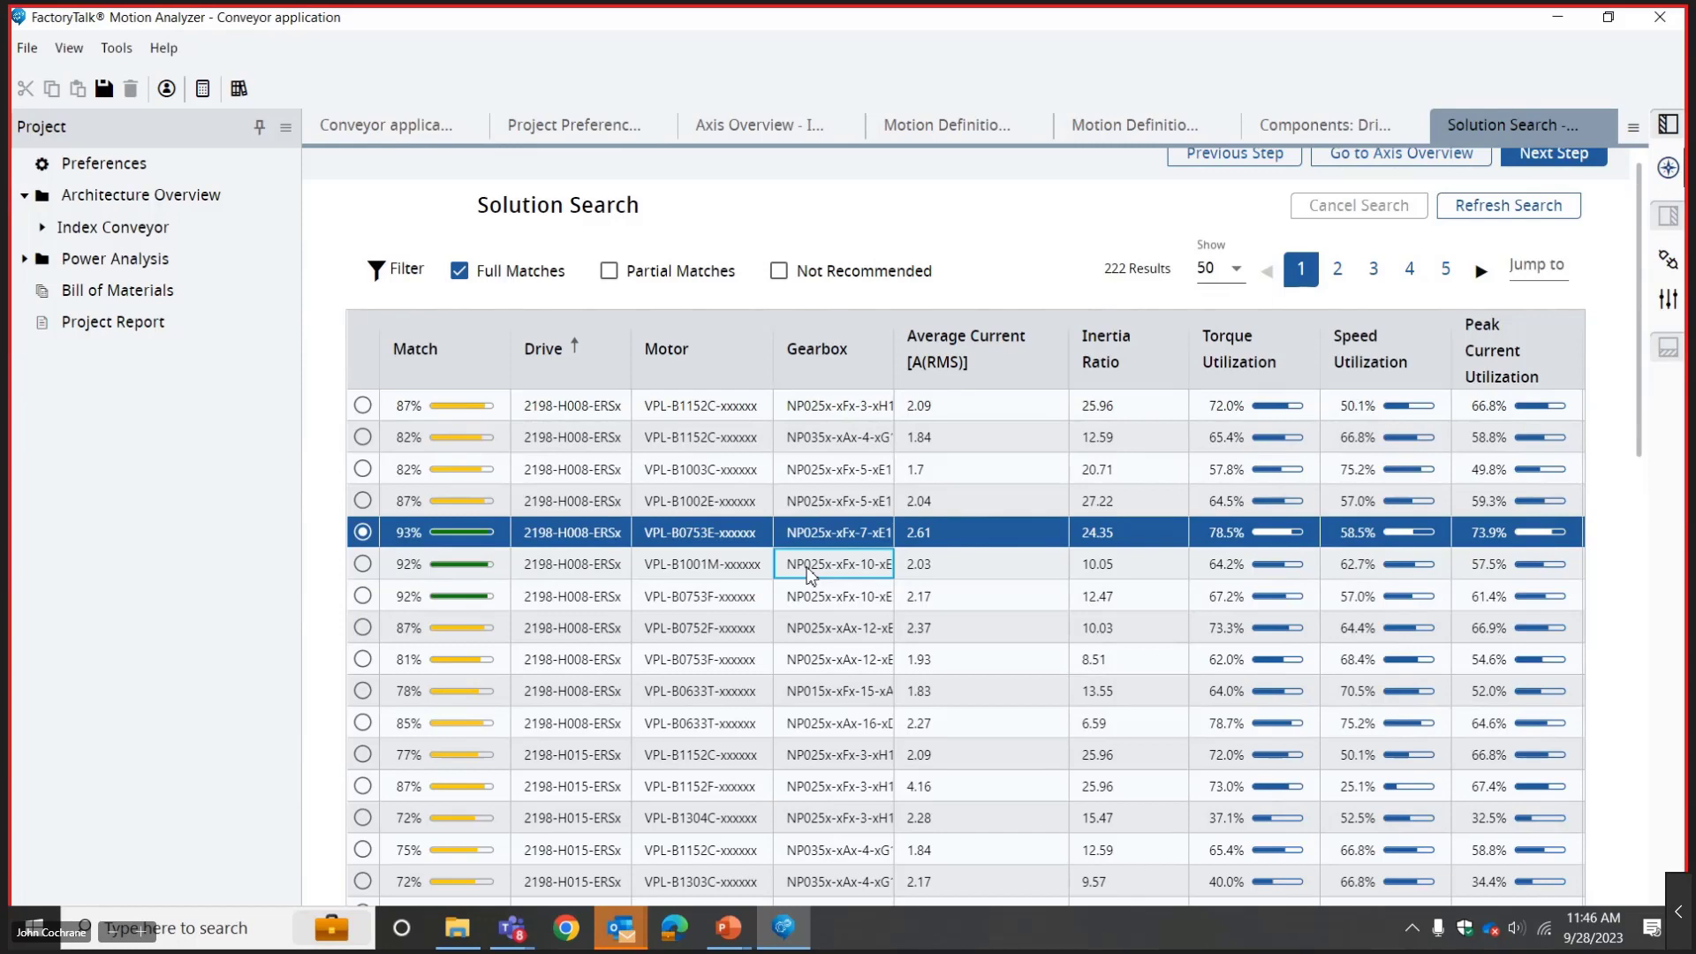
left_click(362, 570)
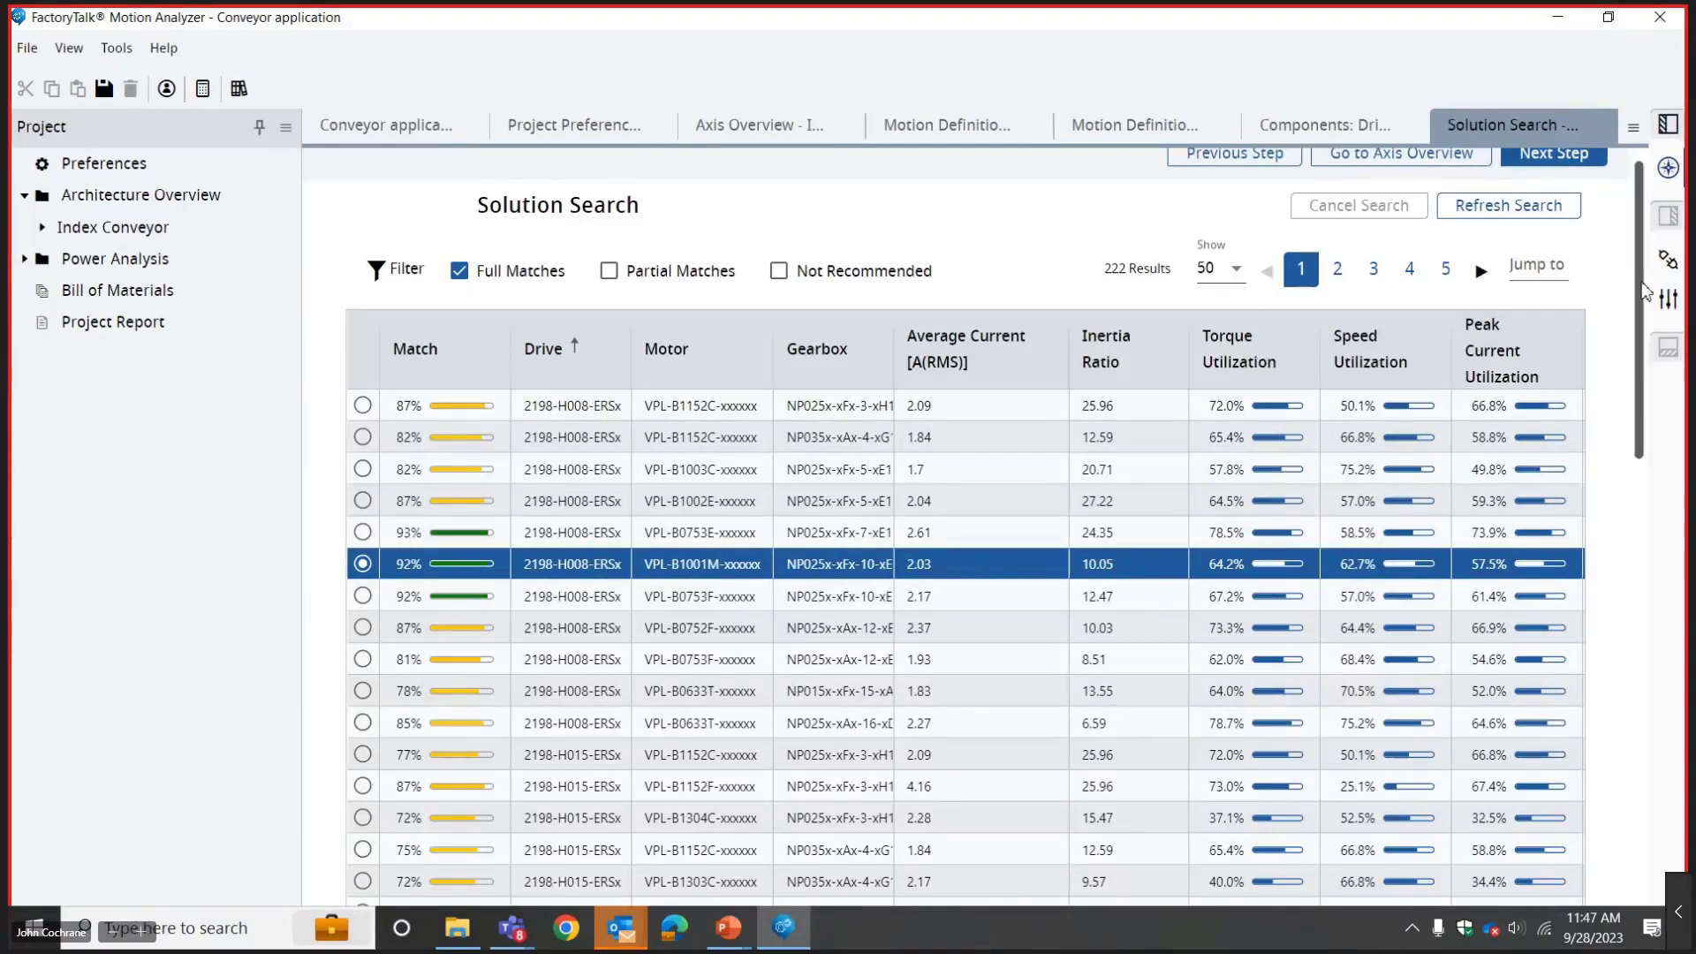
Proceed to the axis analysis of the selected solution and go over the completed Index Conveyor stages in the project tree.
scroll(1635, 279, "up", 1)
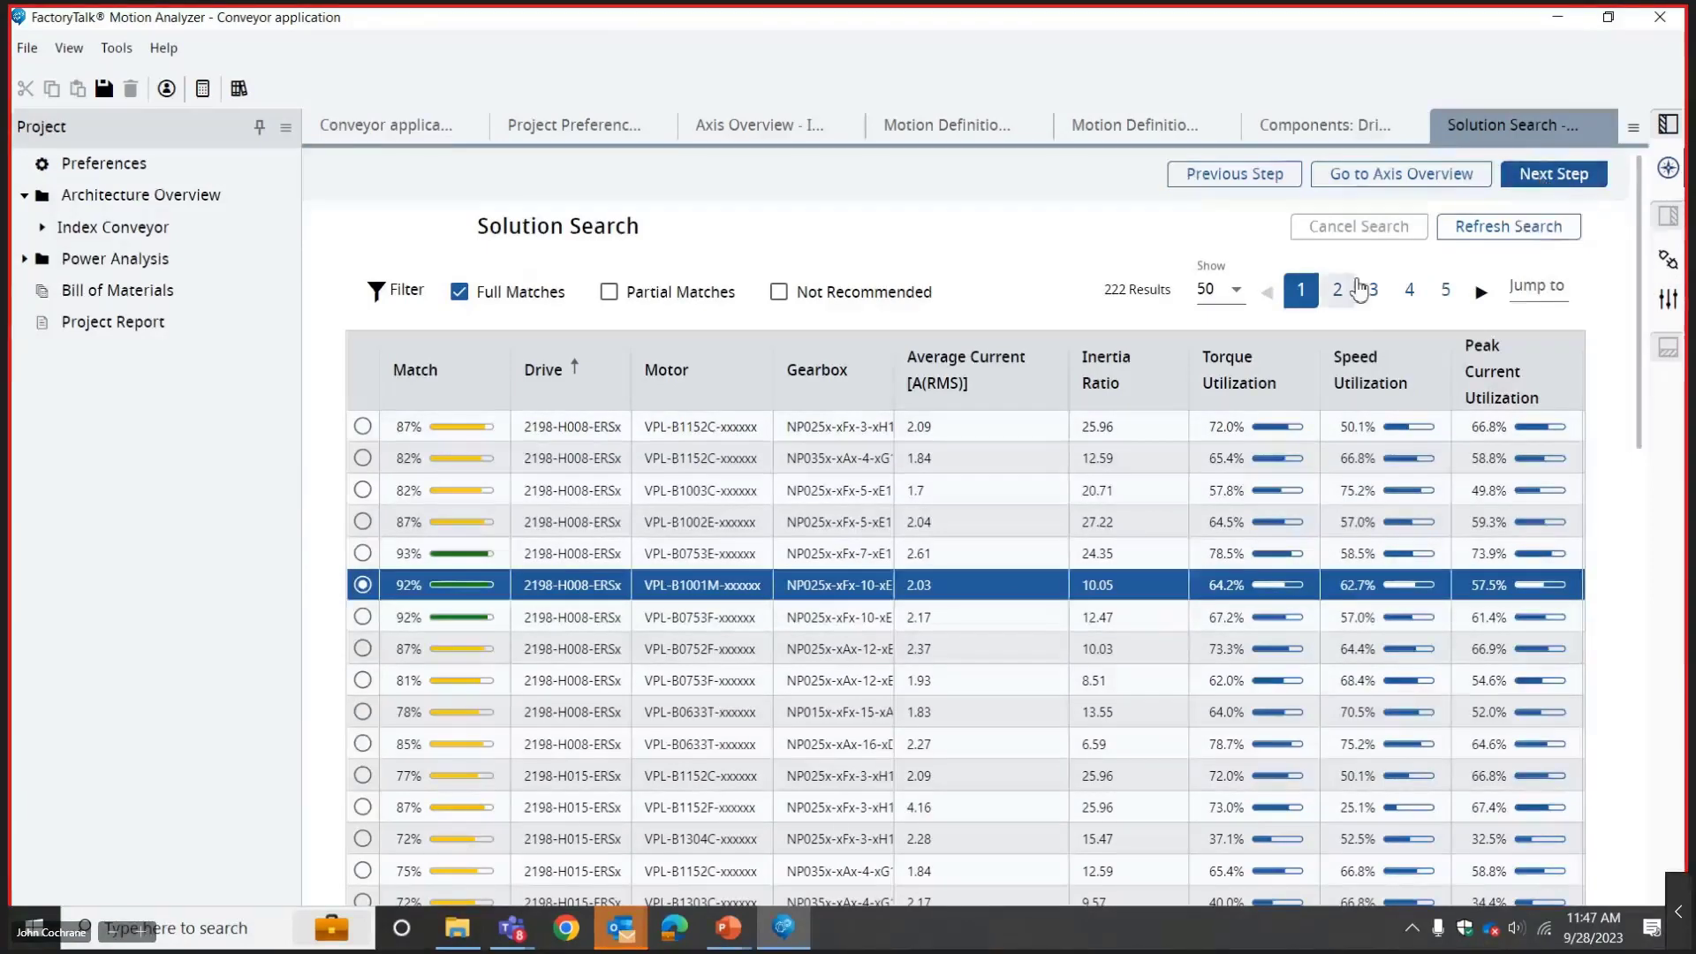
left_click(1548, 177)
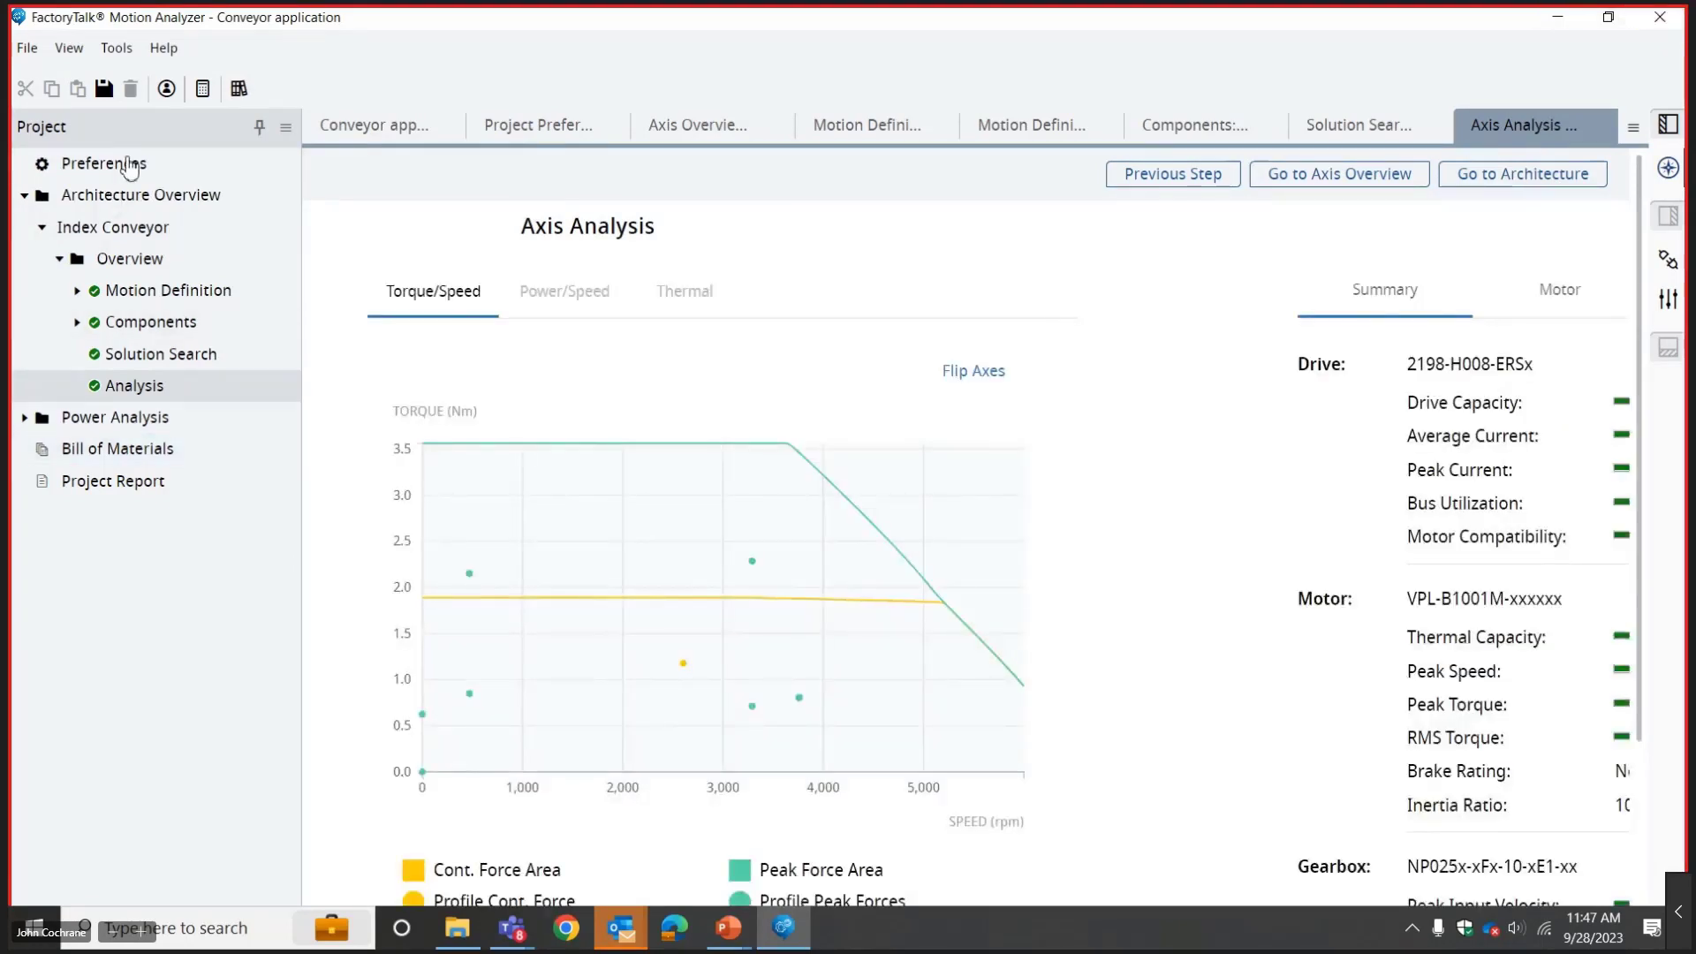
left_click(137, 292)
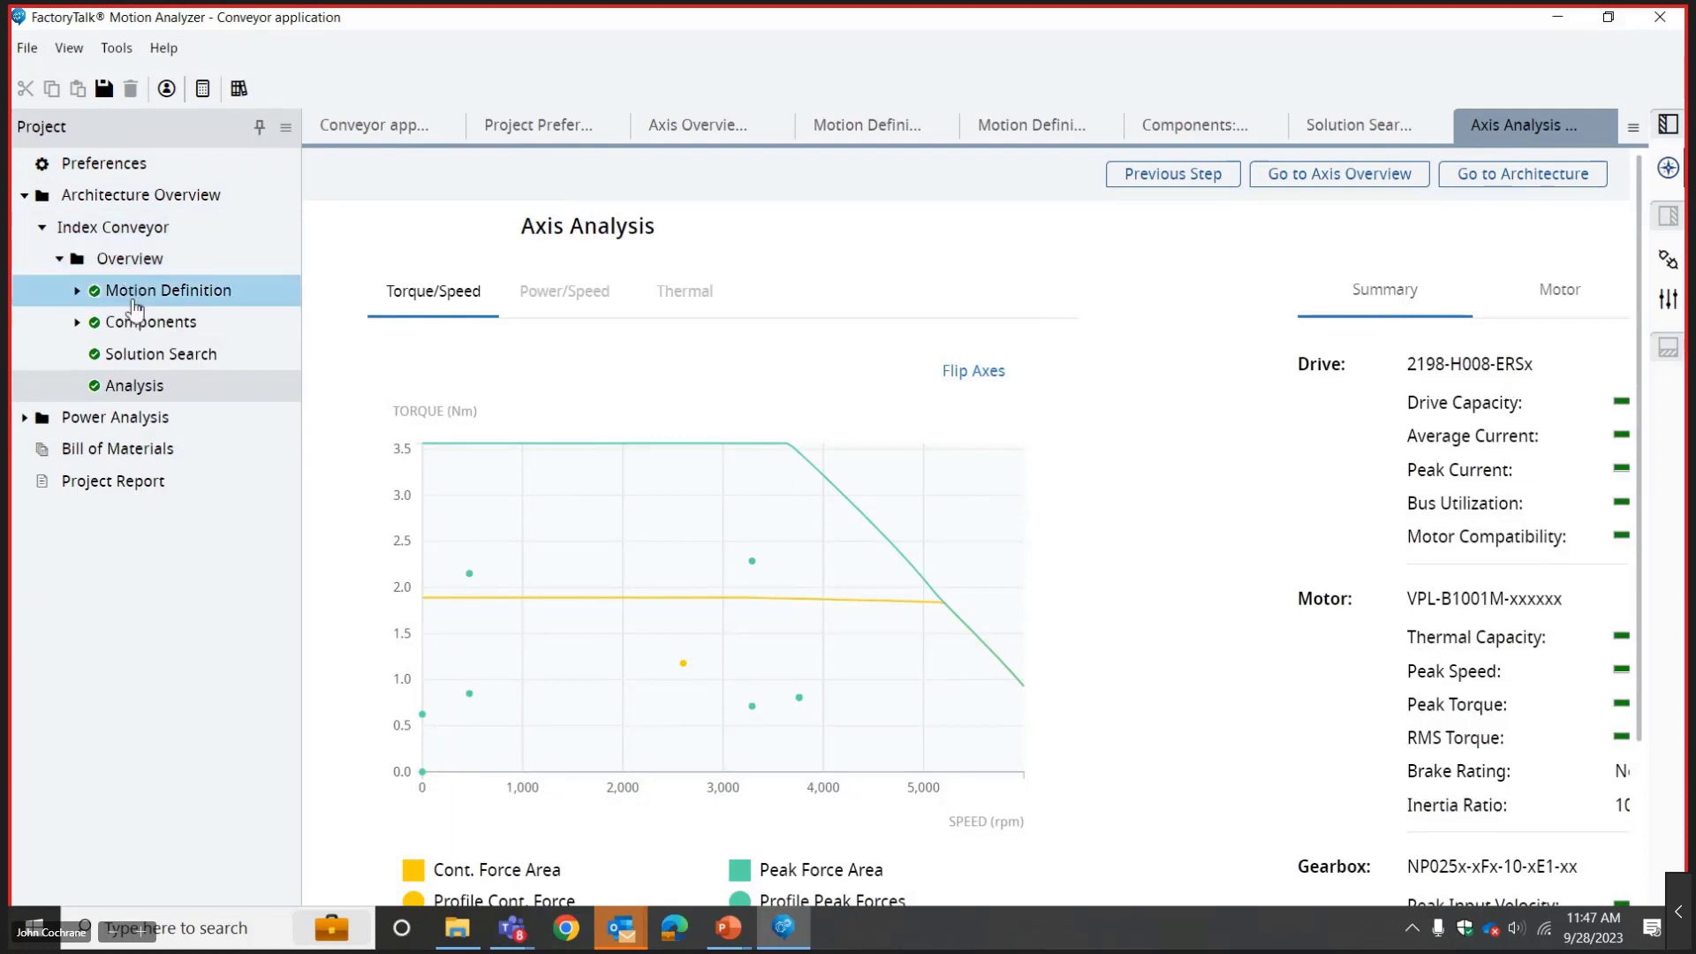
left_click(183, 325)
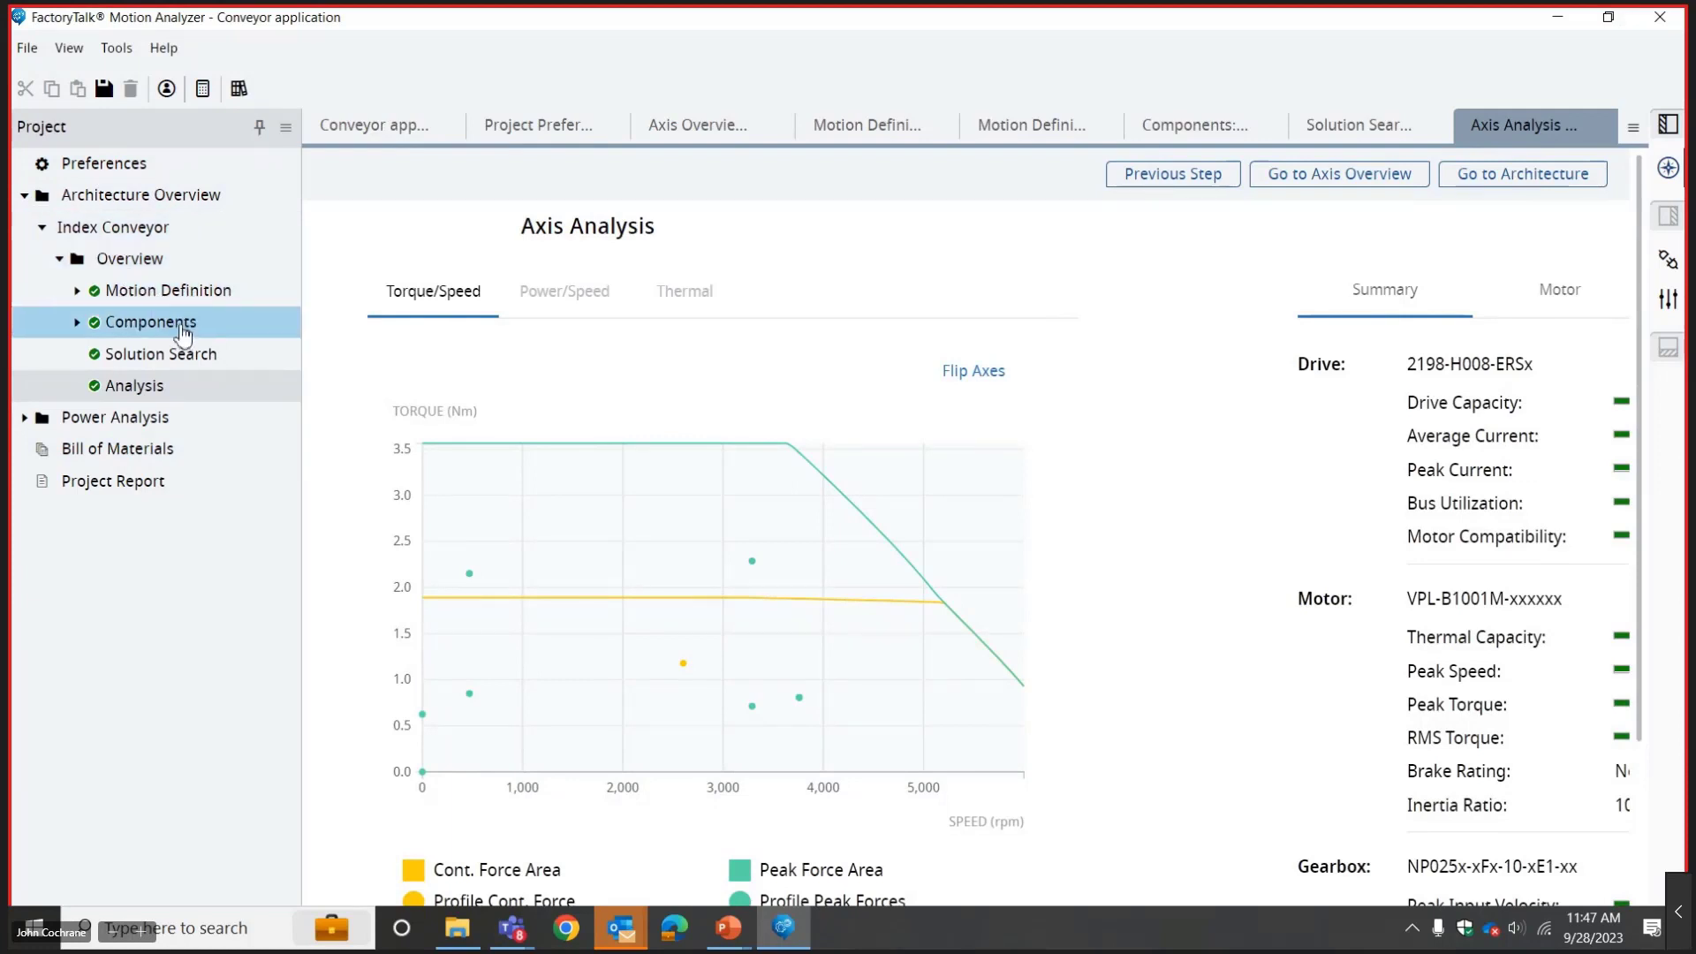
left_click(161, 360)
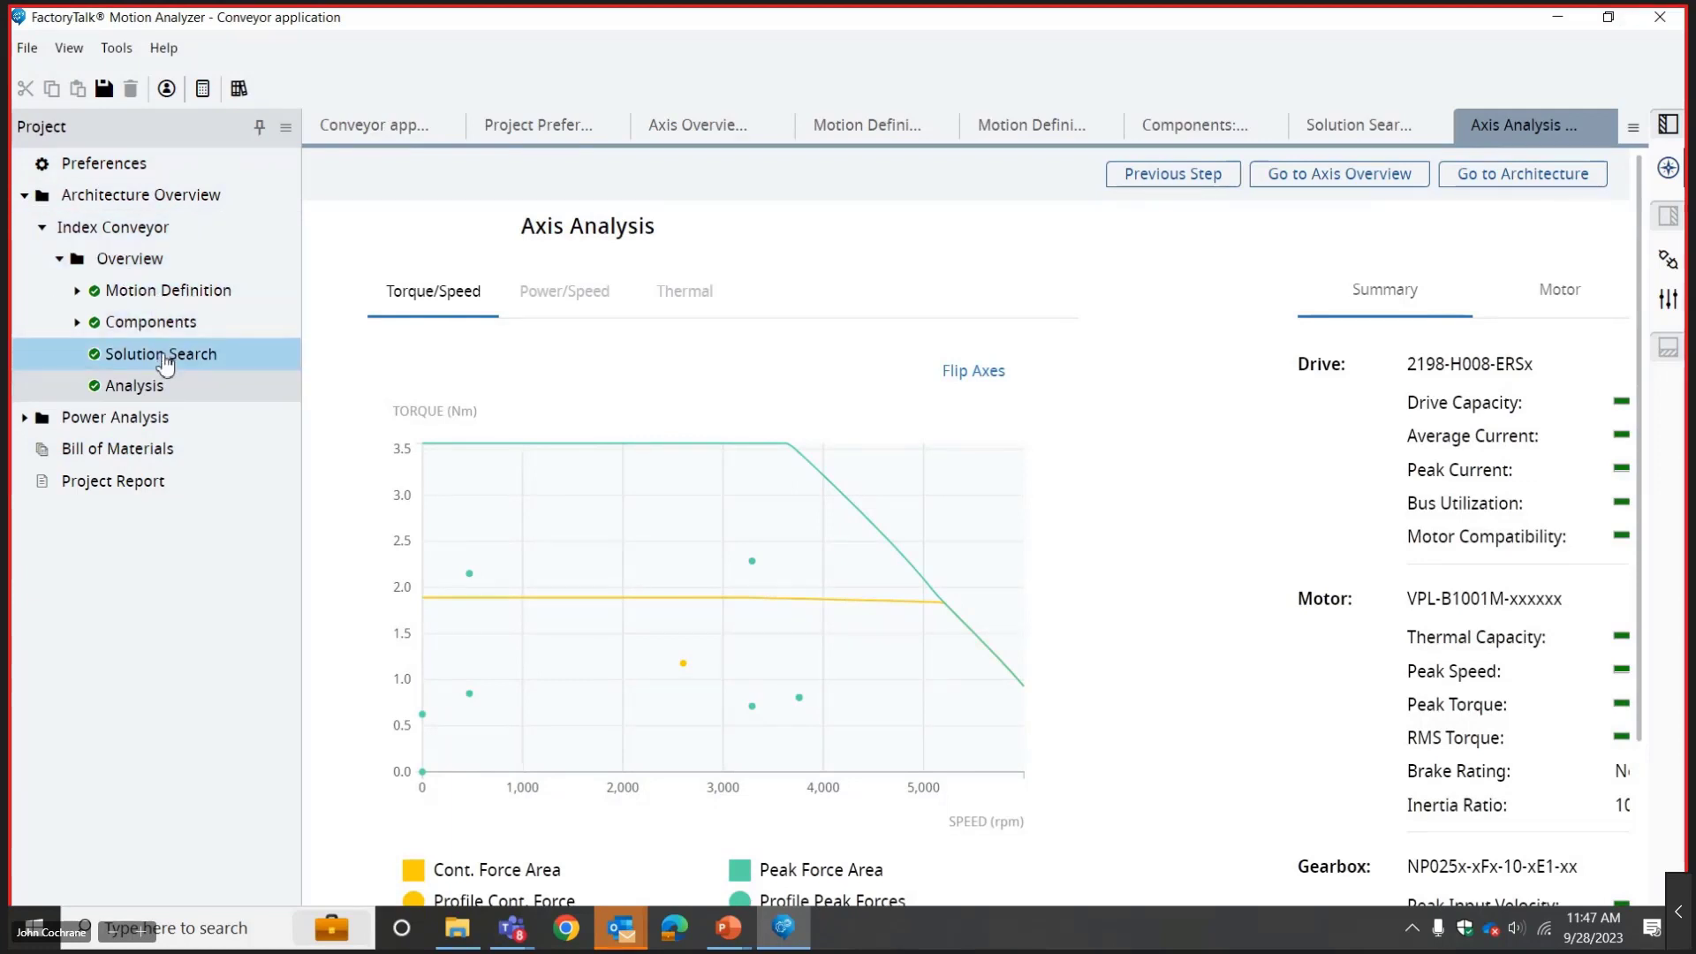
left_click(142, 393)
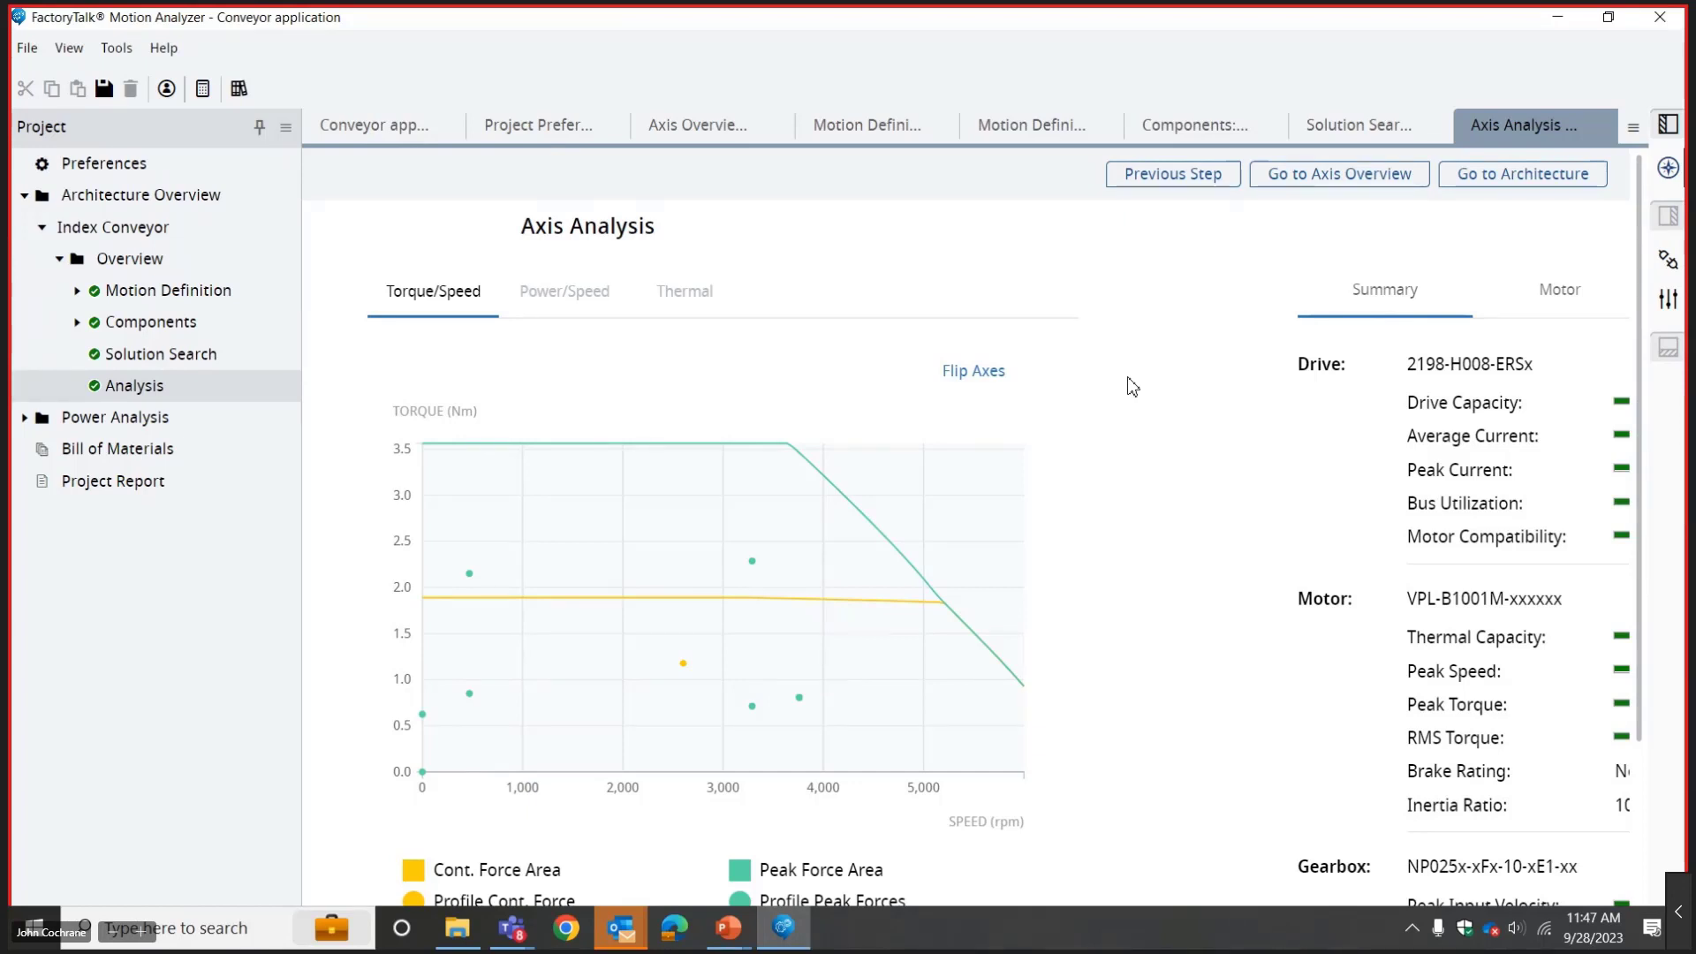
Examine the torque/speed graph and the drive, motor and gearbox utilization figures in the axis analysis summary.
scroll(1634, 509, "down", 1)
left_click_drag(1634, 501, 1631, 618)
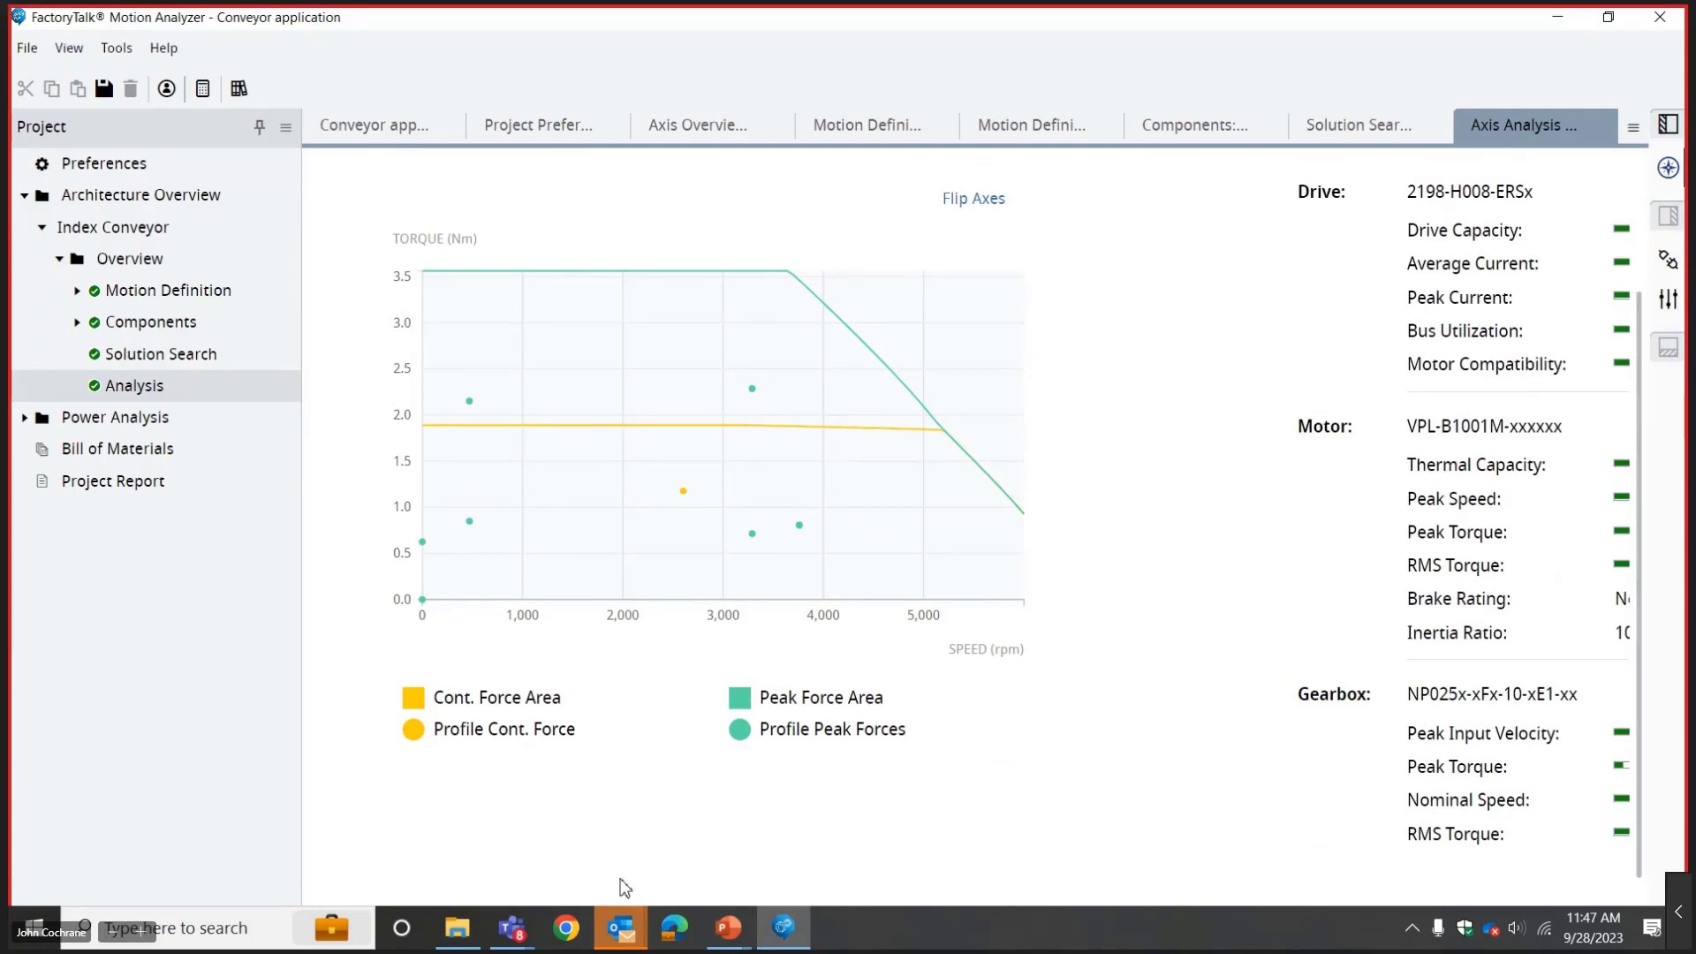
scroll(1638, 663, "down", 2)
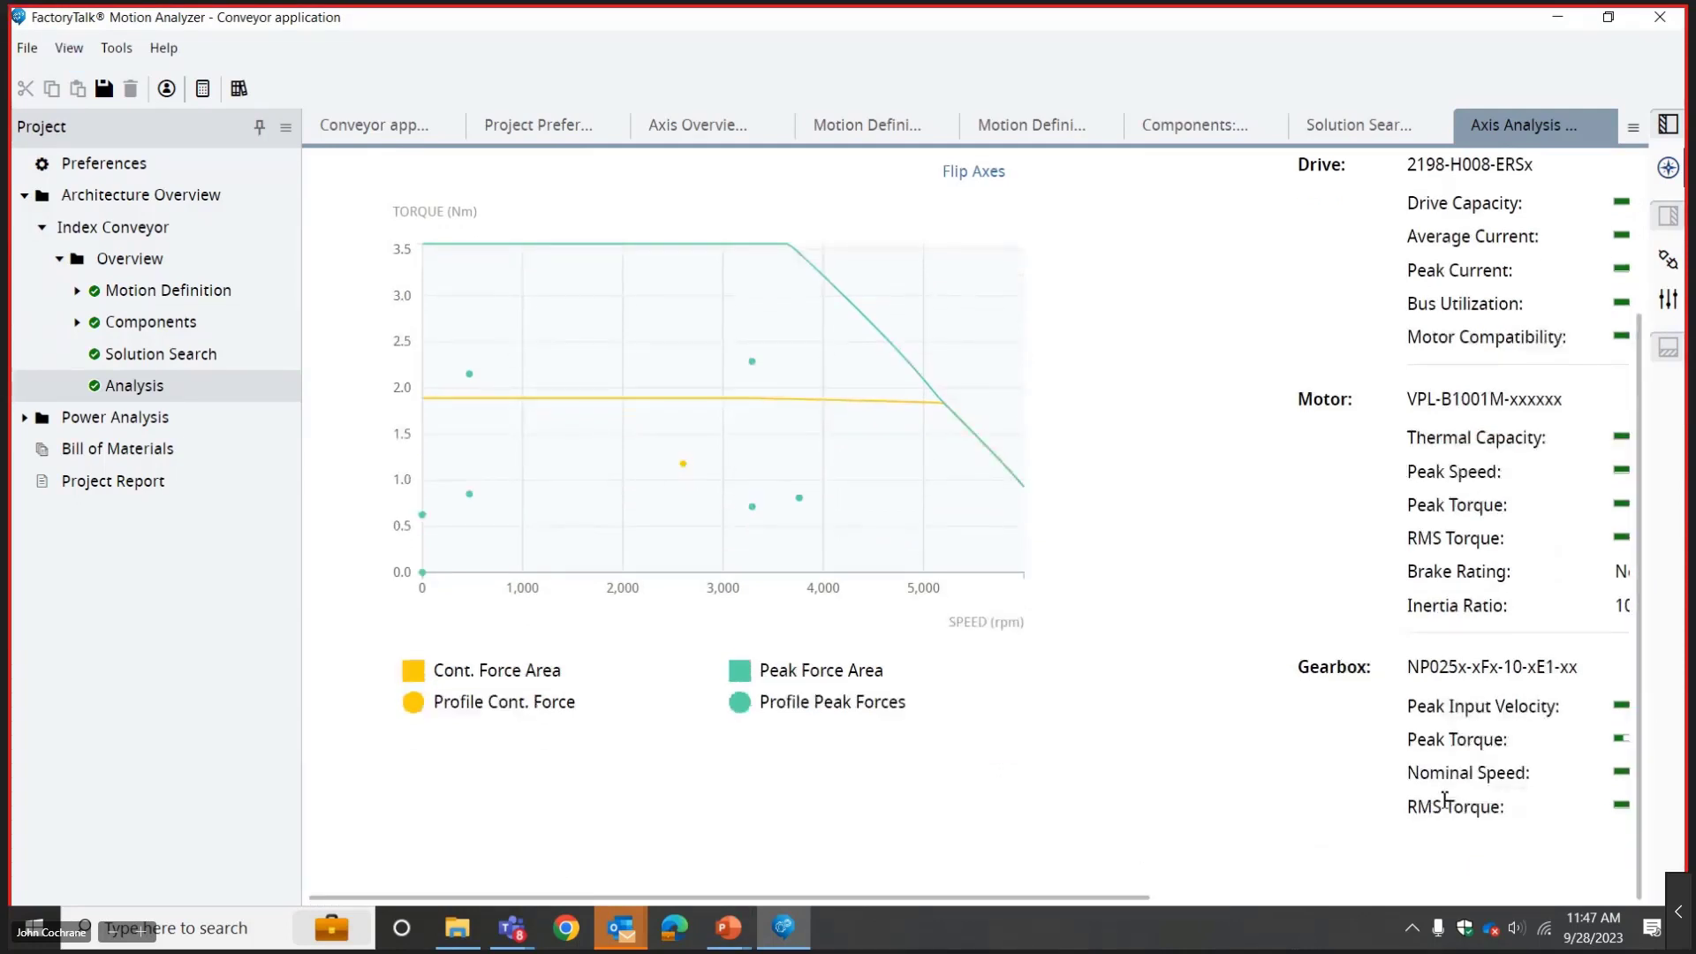
left_click_drag(885, 897, 1100, 894)
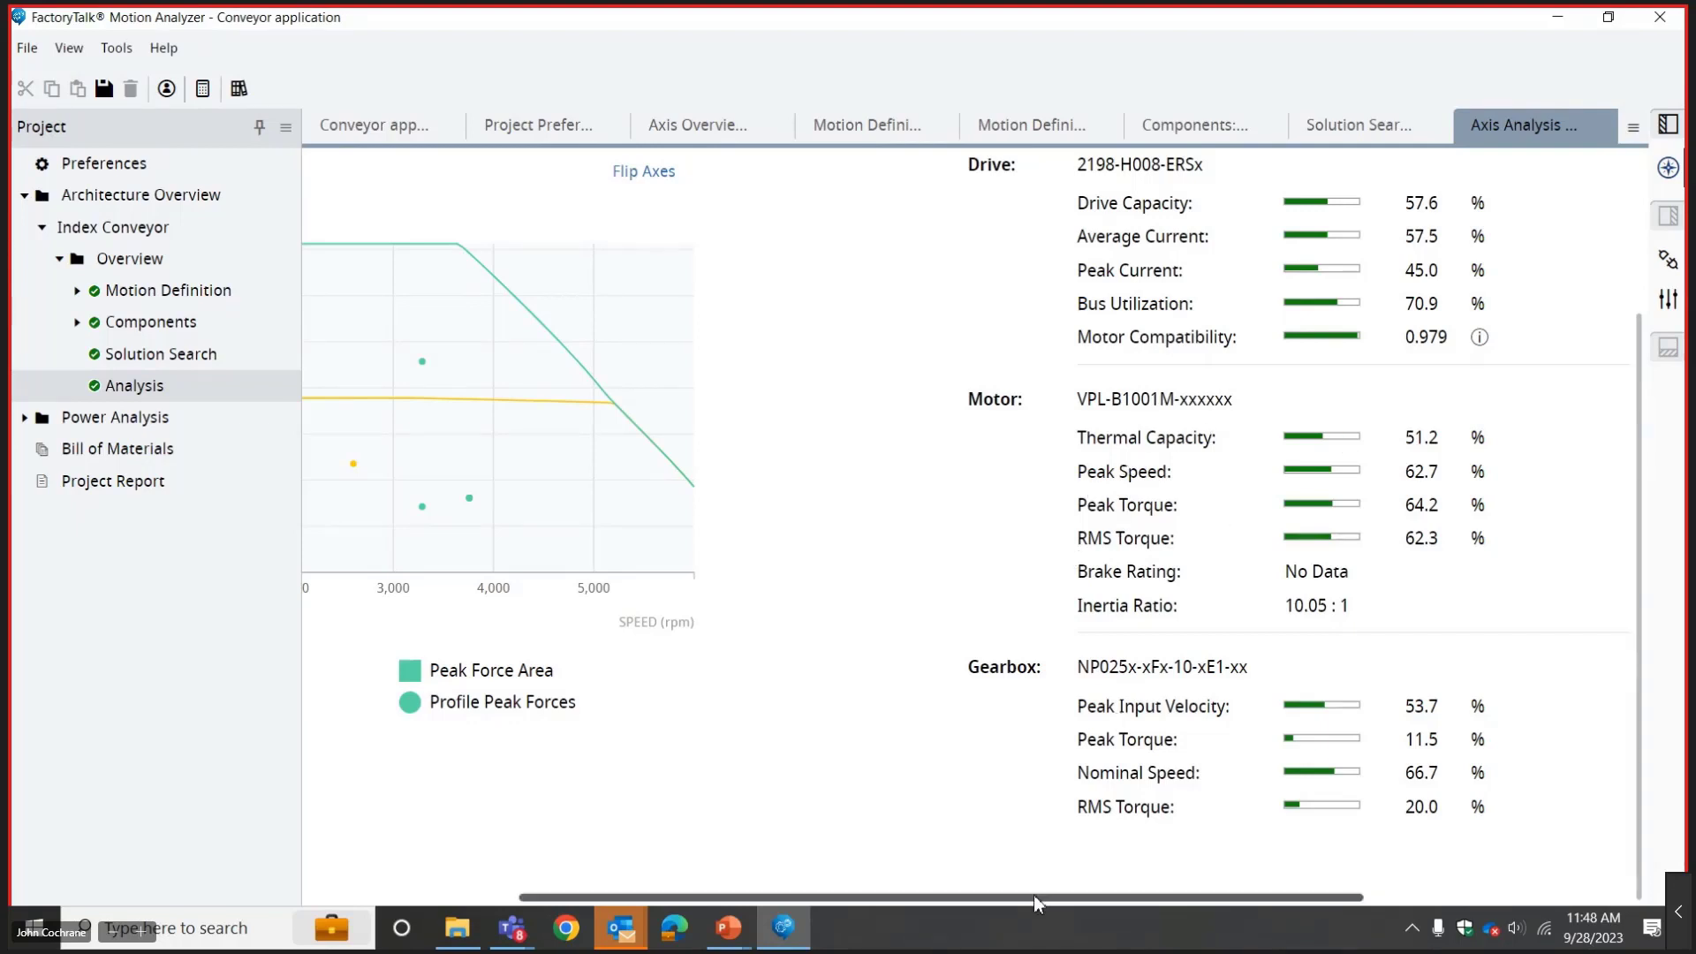
left_click_drag(1202, 899, 957, 899)
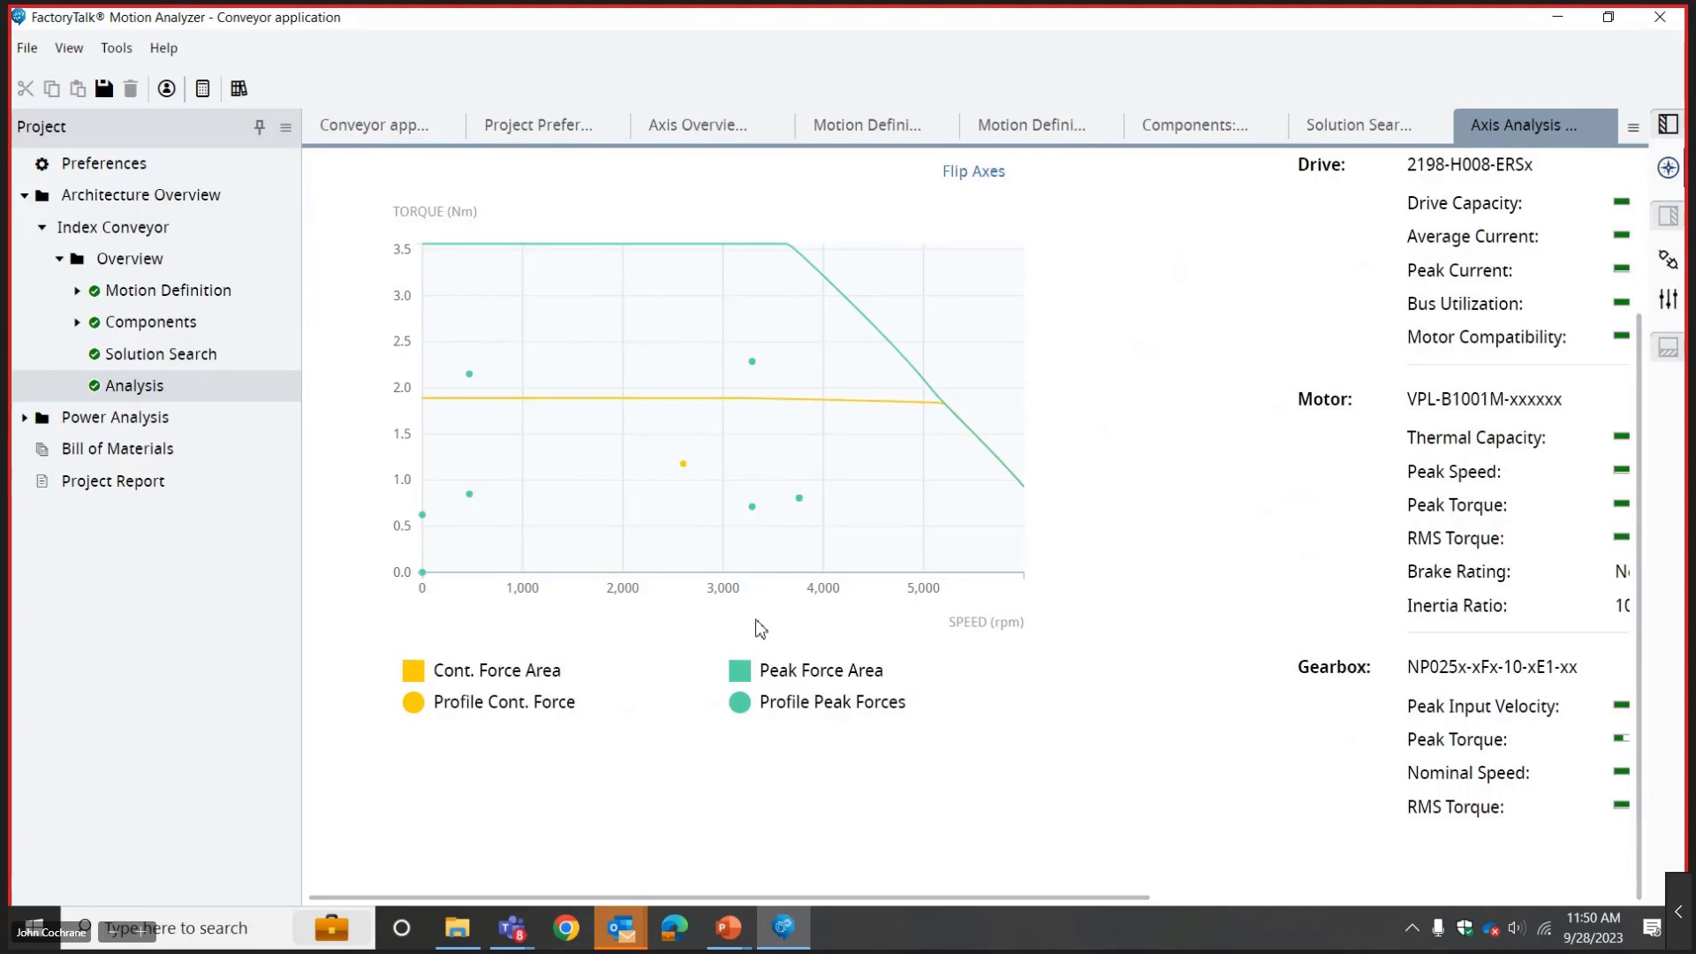
left_click_drag(977, 899, 1215, 880)
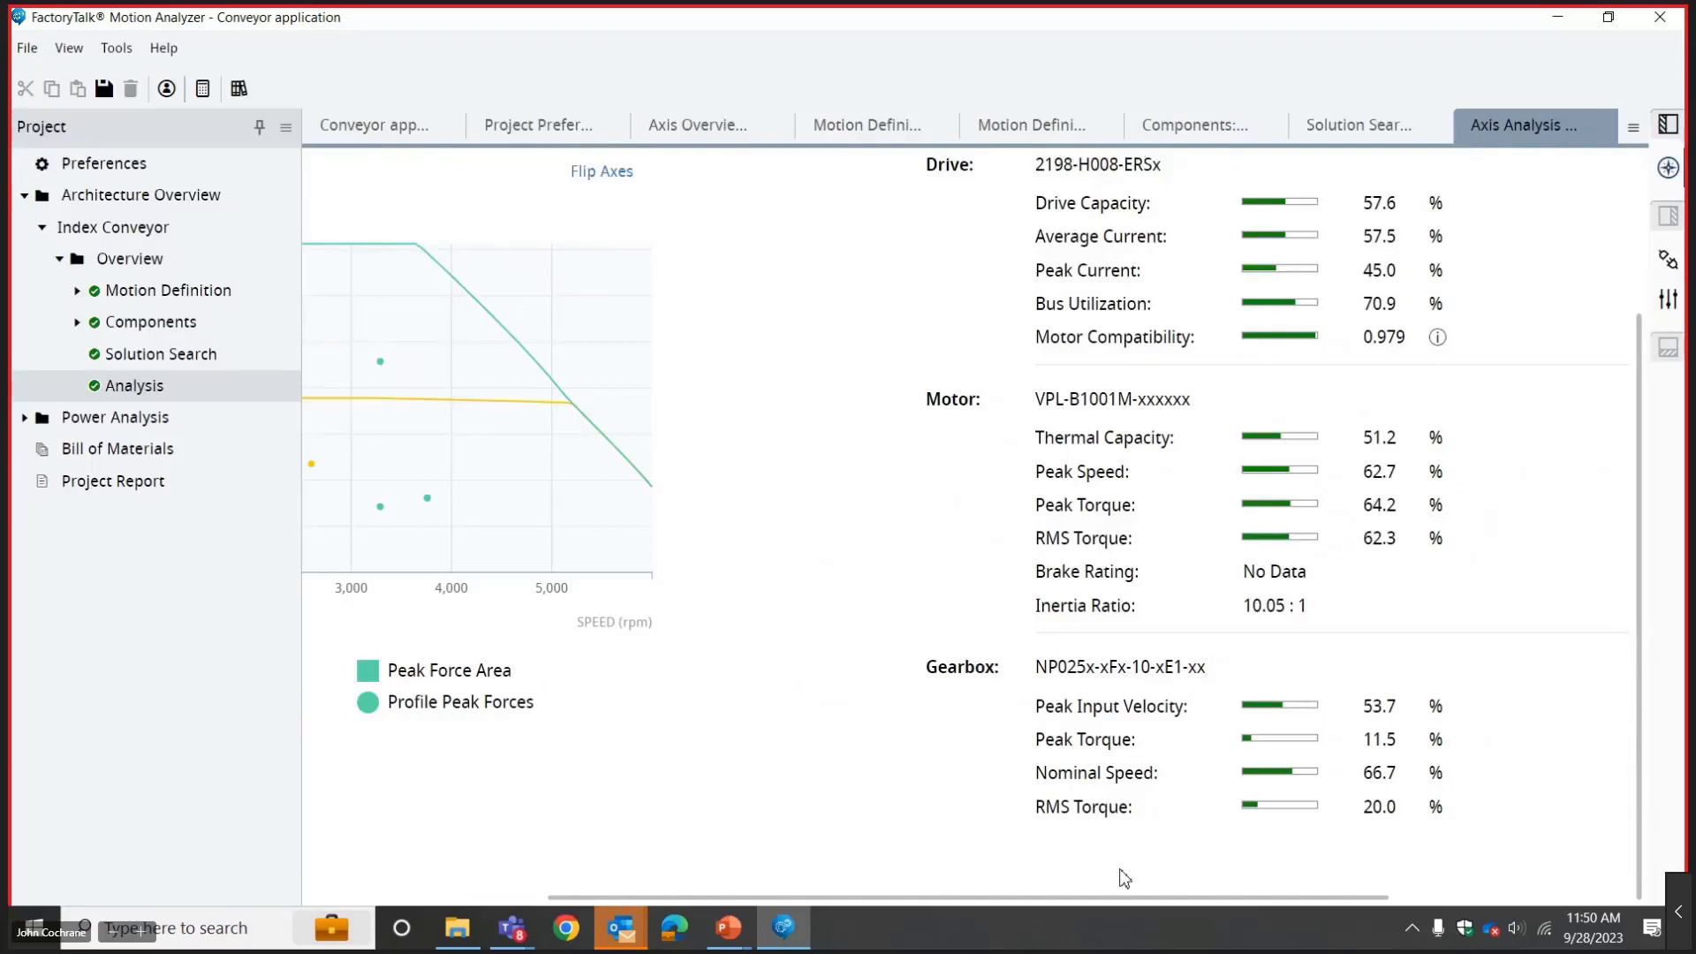
left_click_drag(1115, 895, 799, 897)
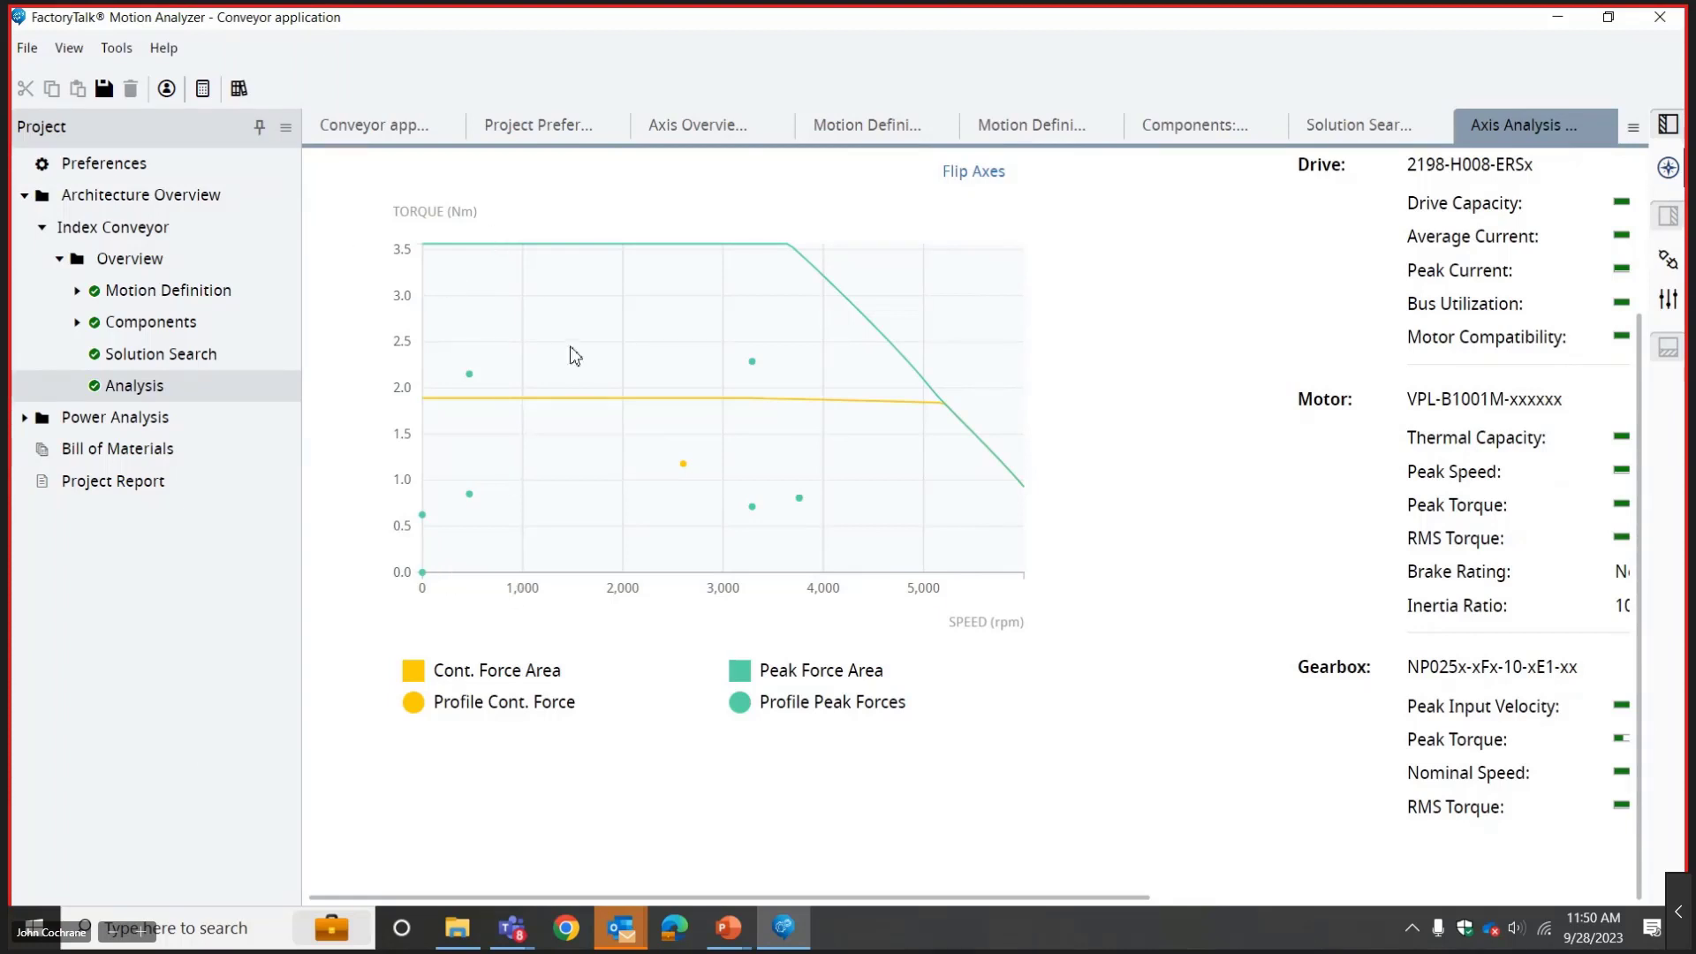
Add a power bus in the Architecture Overview with an AC line voltage of 460 and phase 3.
left_click(95, 421)
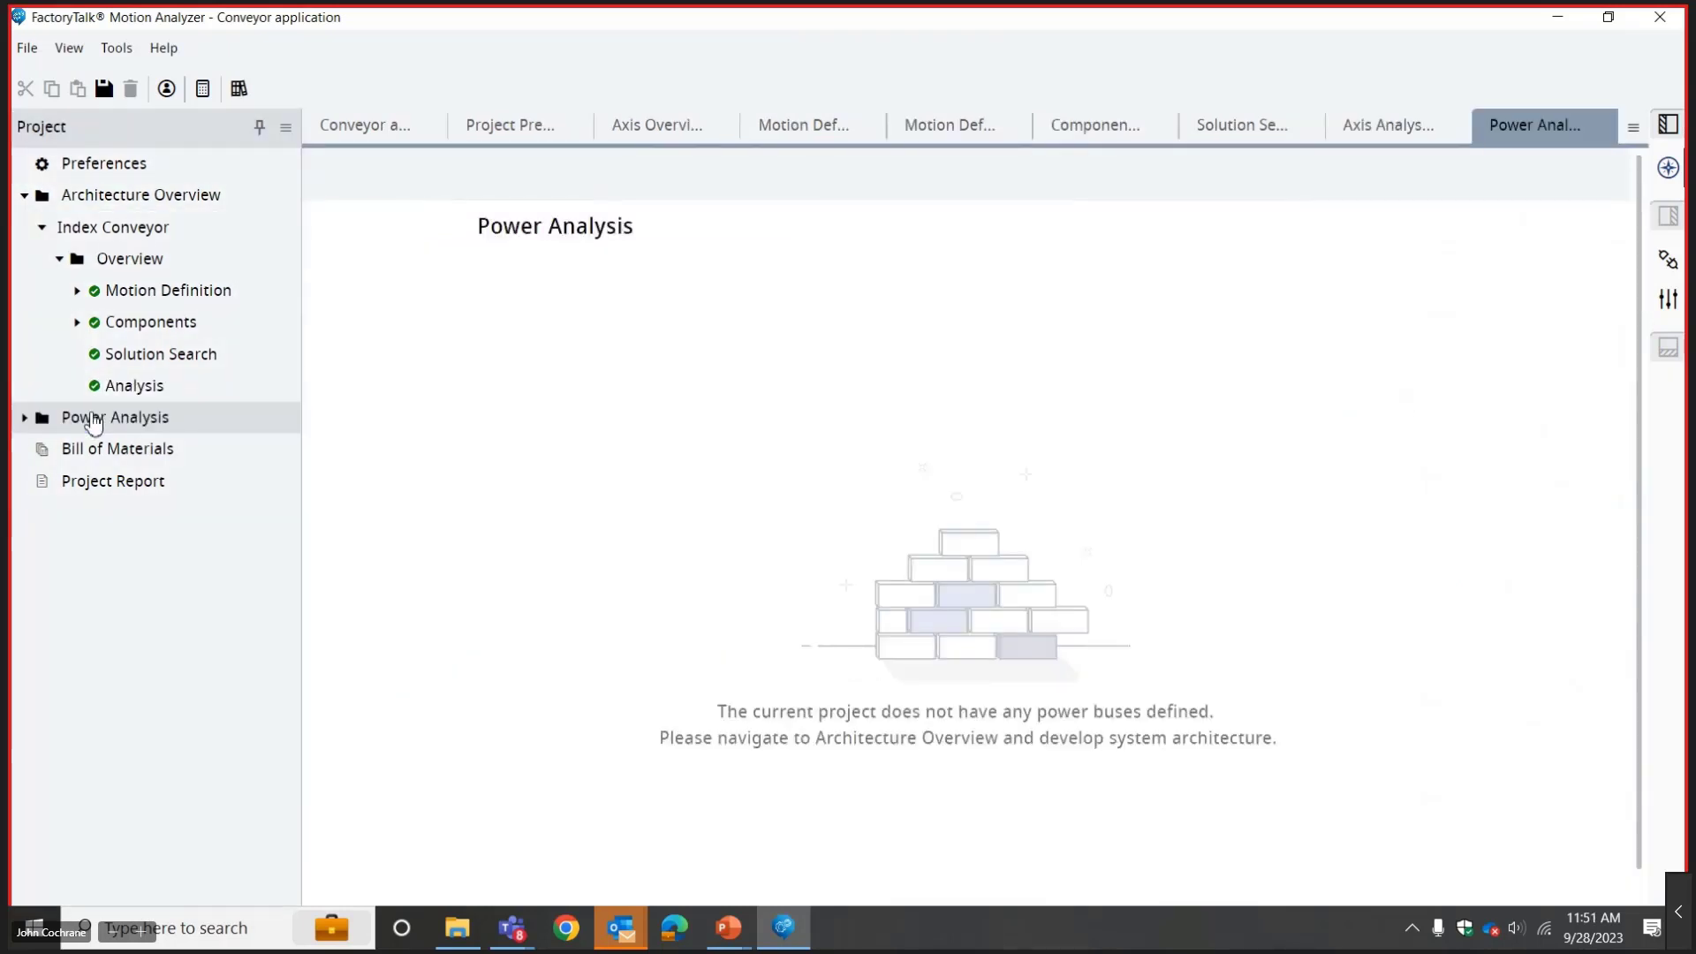
left_click(122, 199)
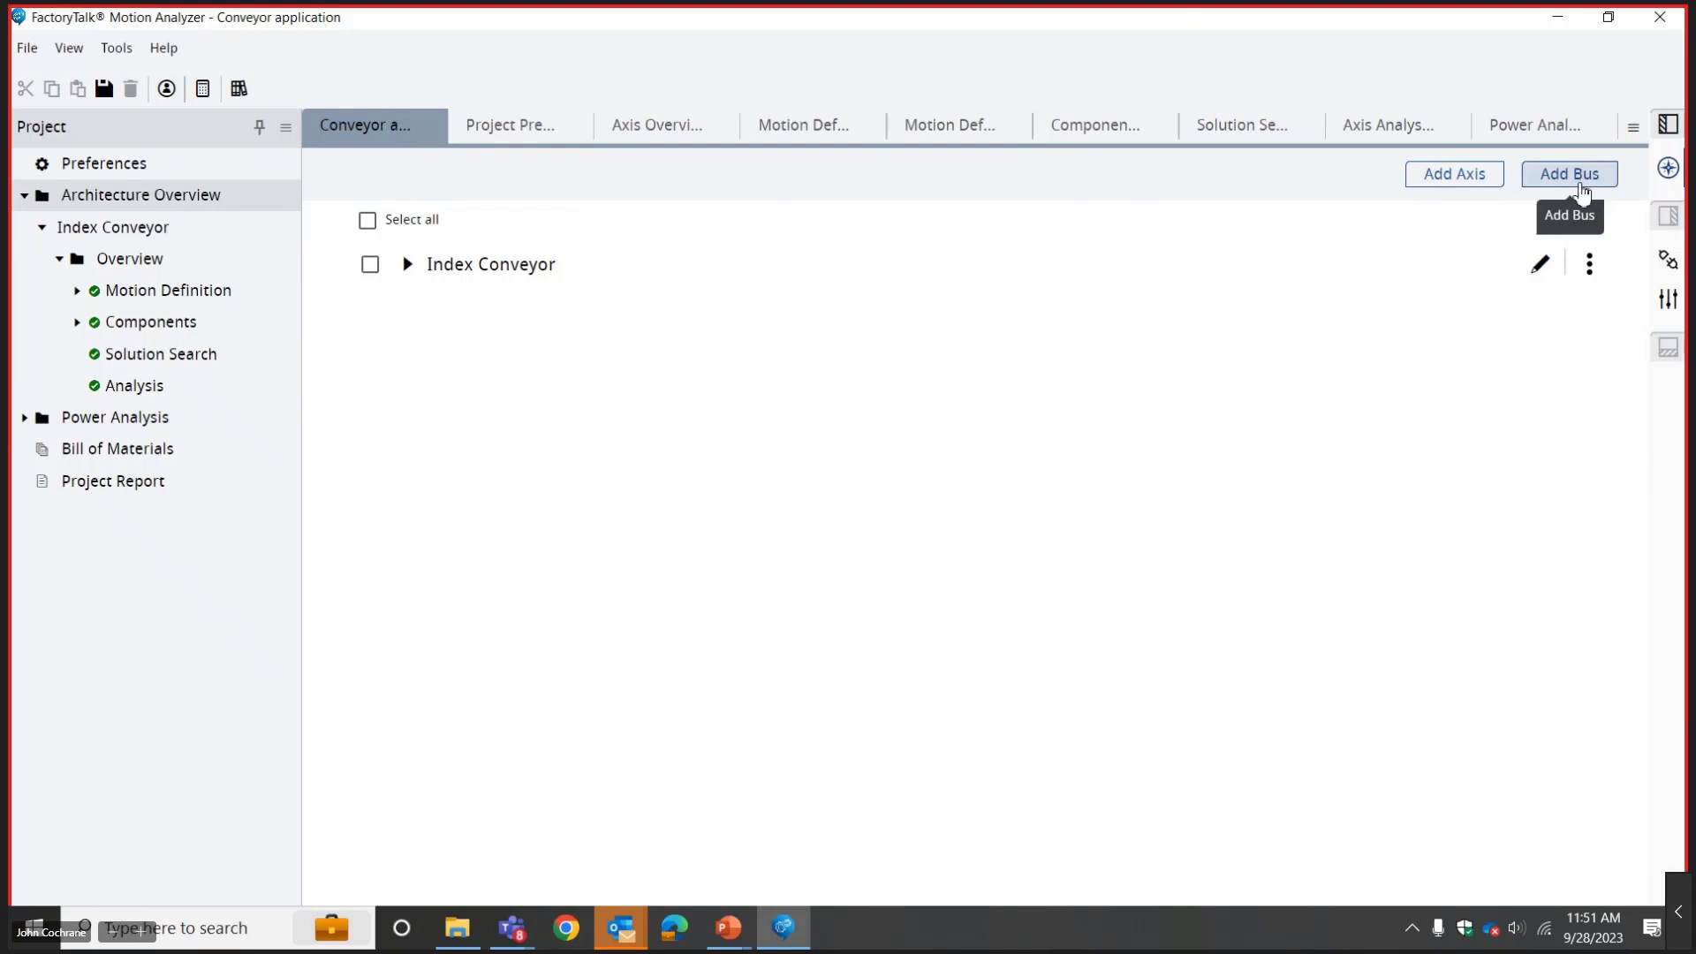
left_click(1581, 192)
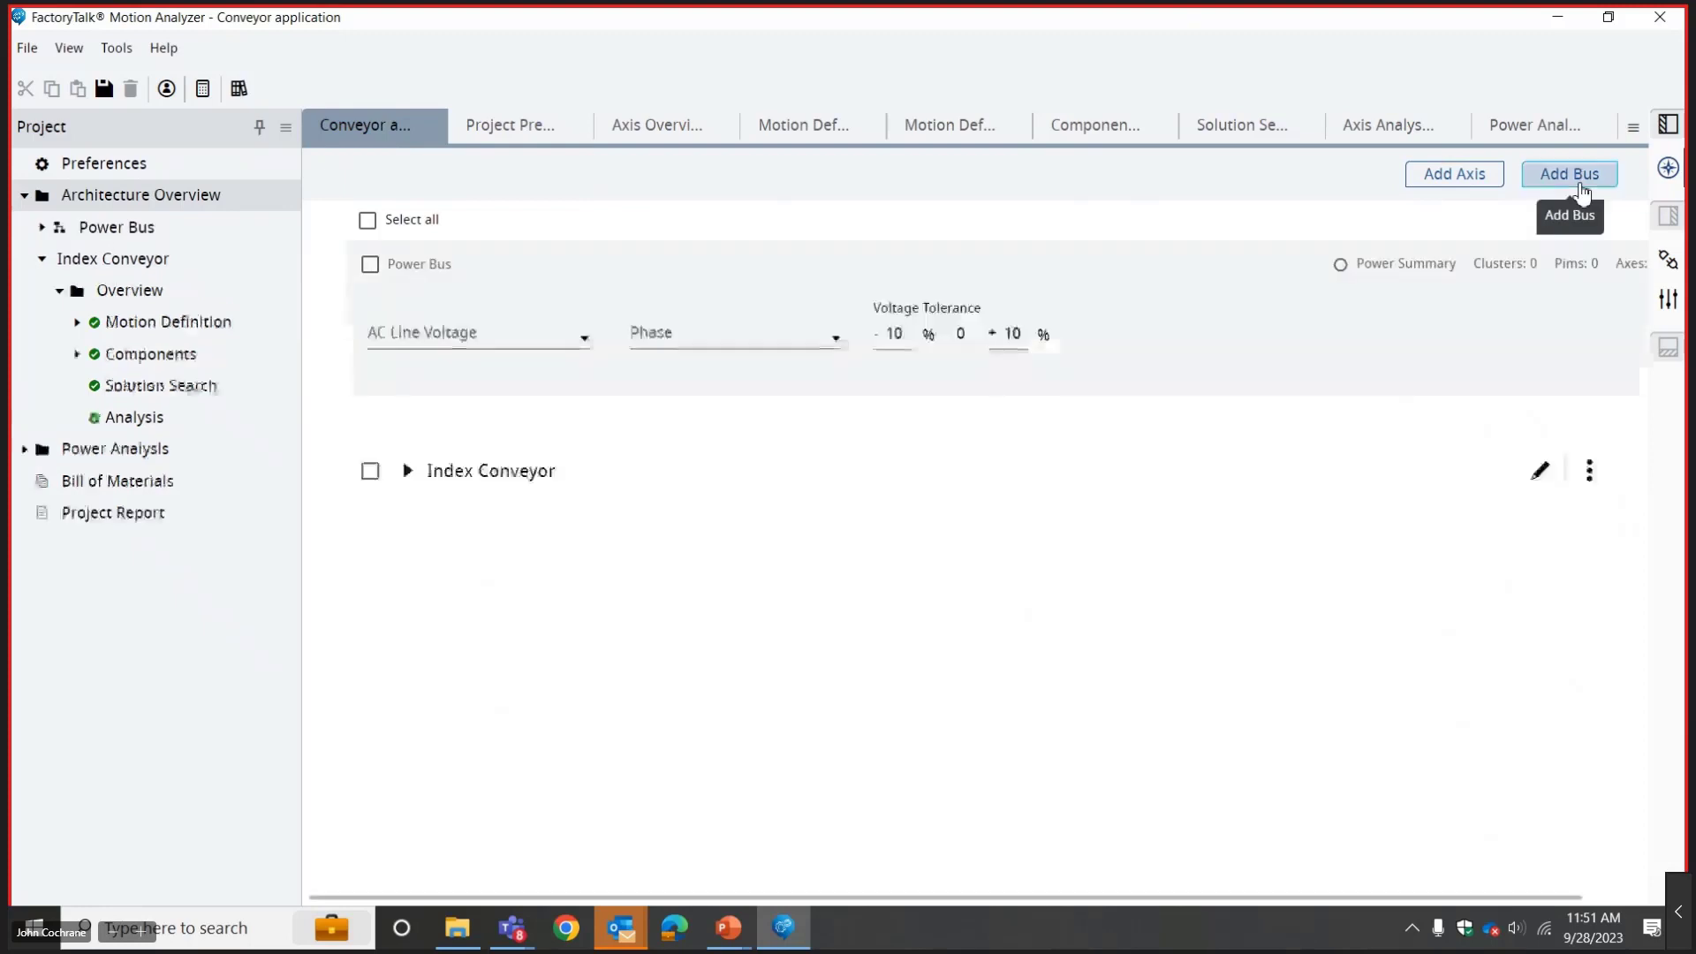
left_click(460, 343)
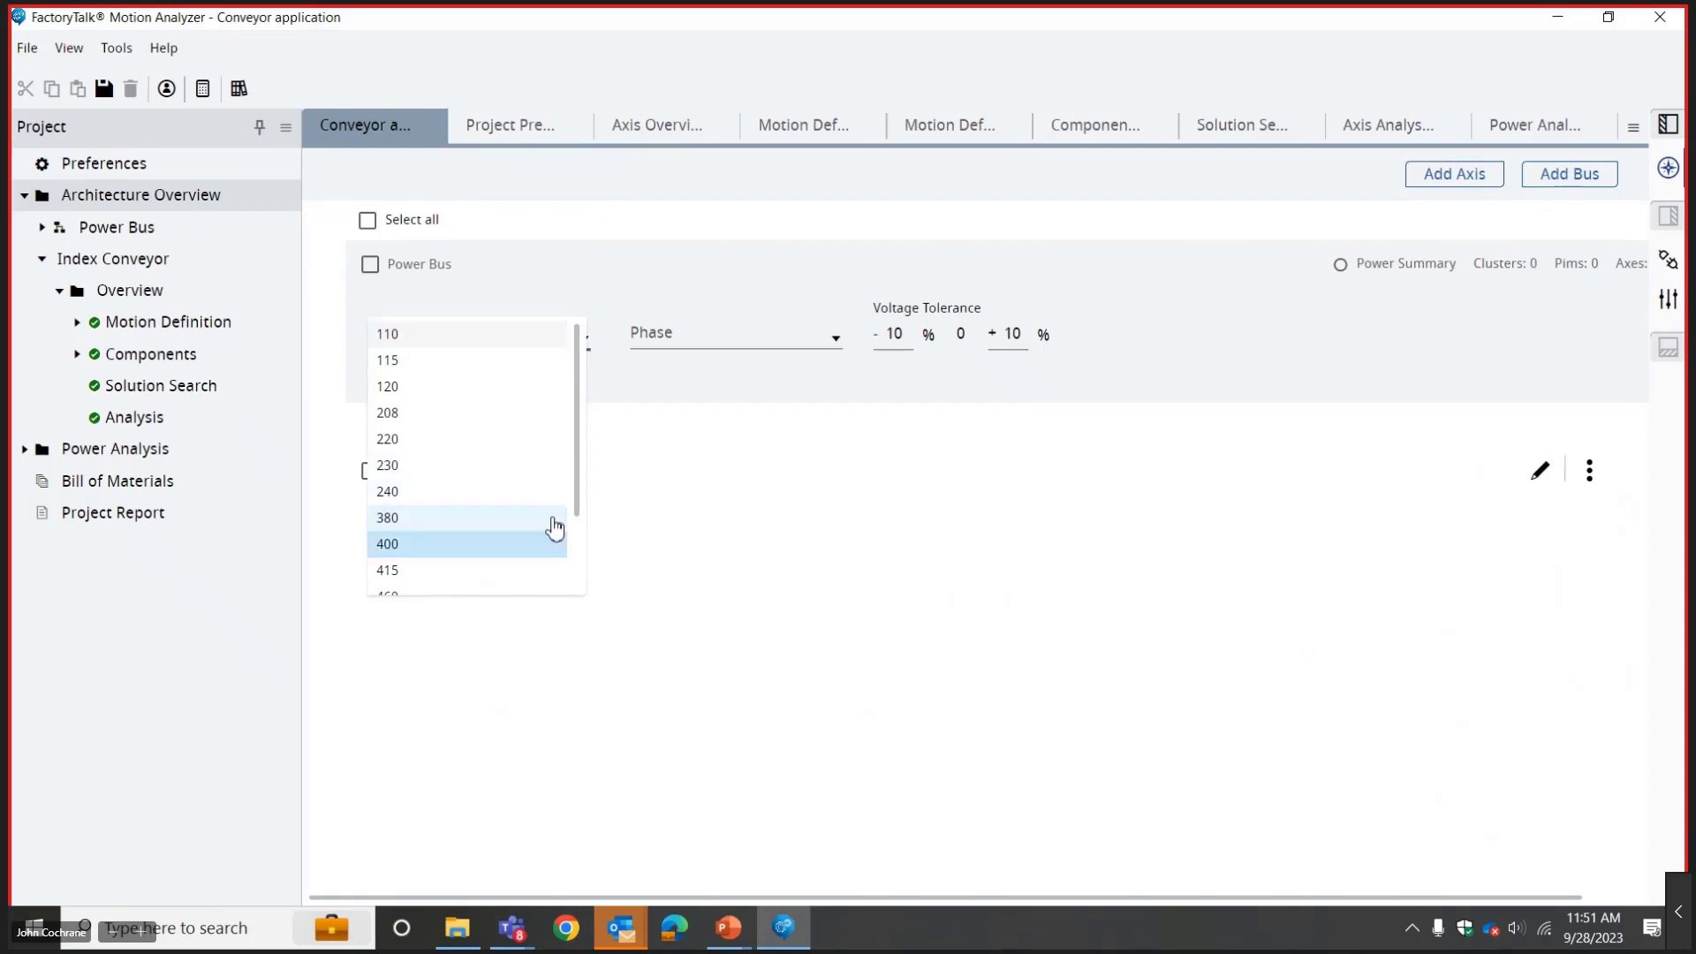
scroll(575, 512, "down", 1)
left_click(436, 550)
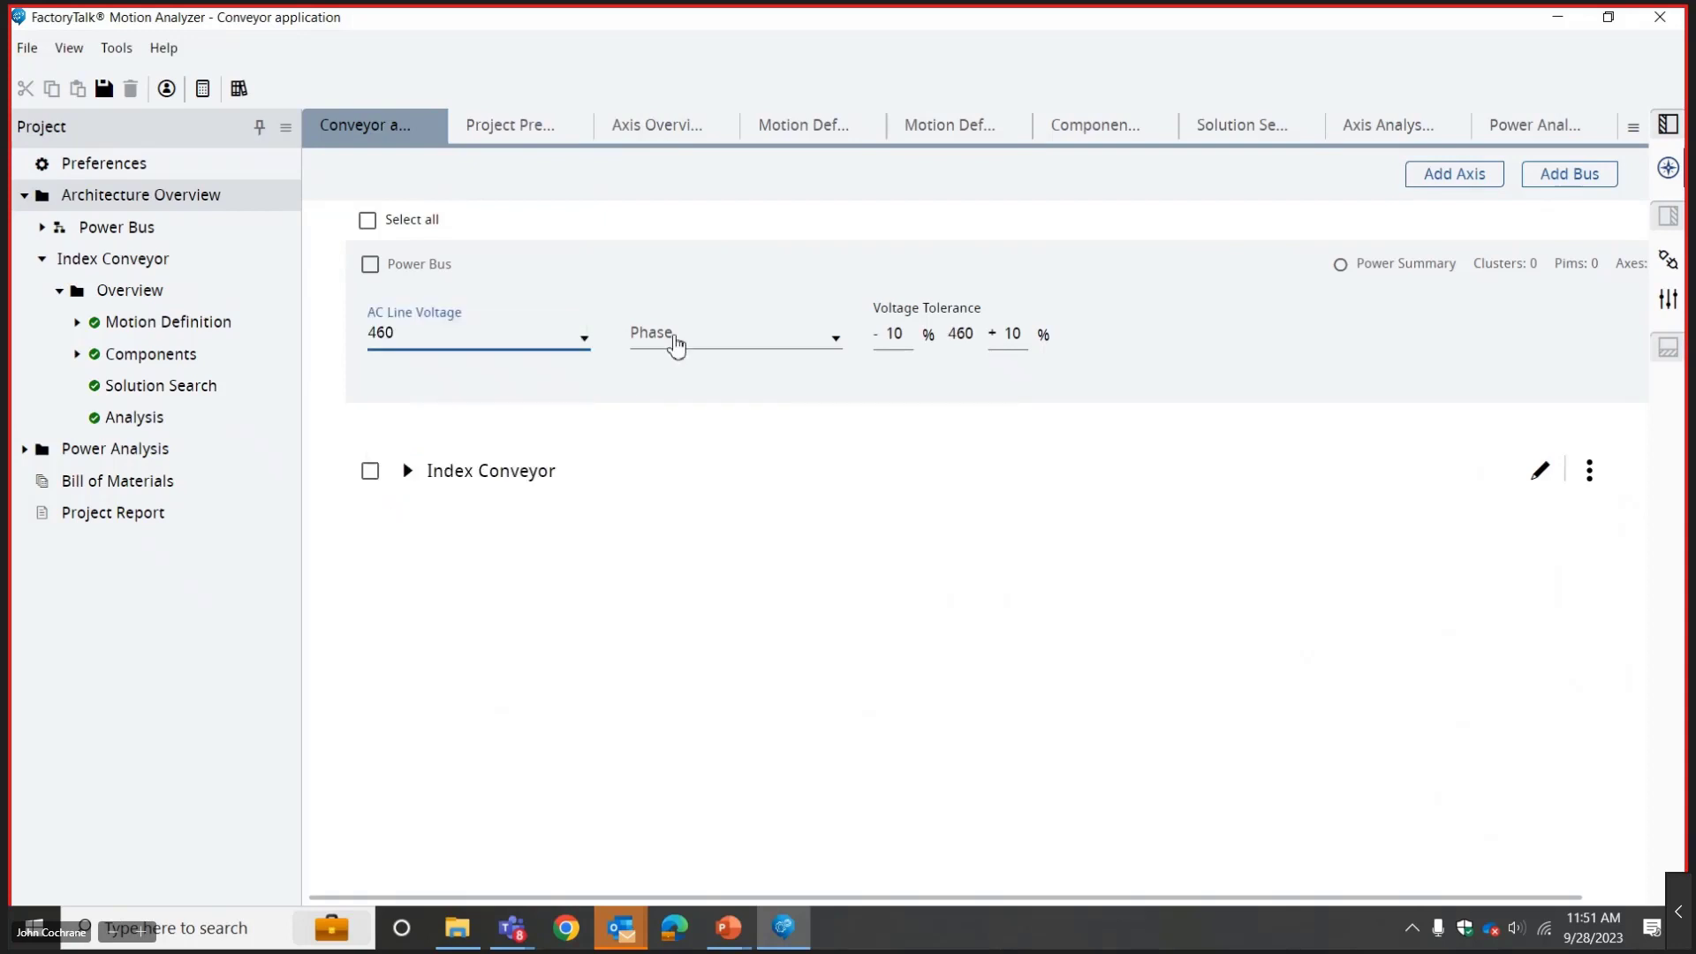
left_click(676, 345)
left_click(681, 370)
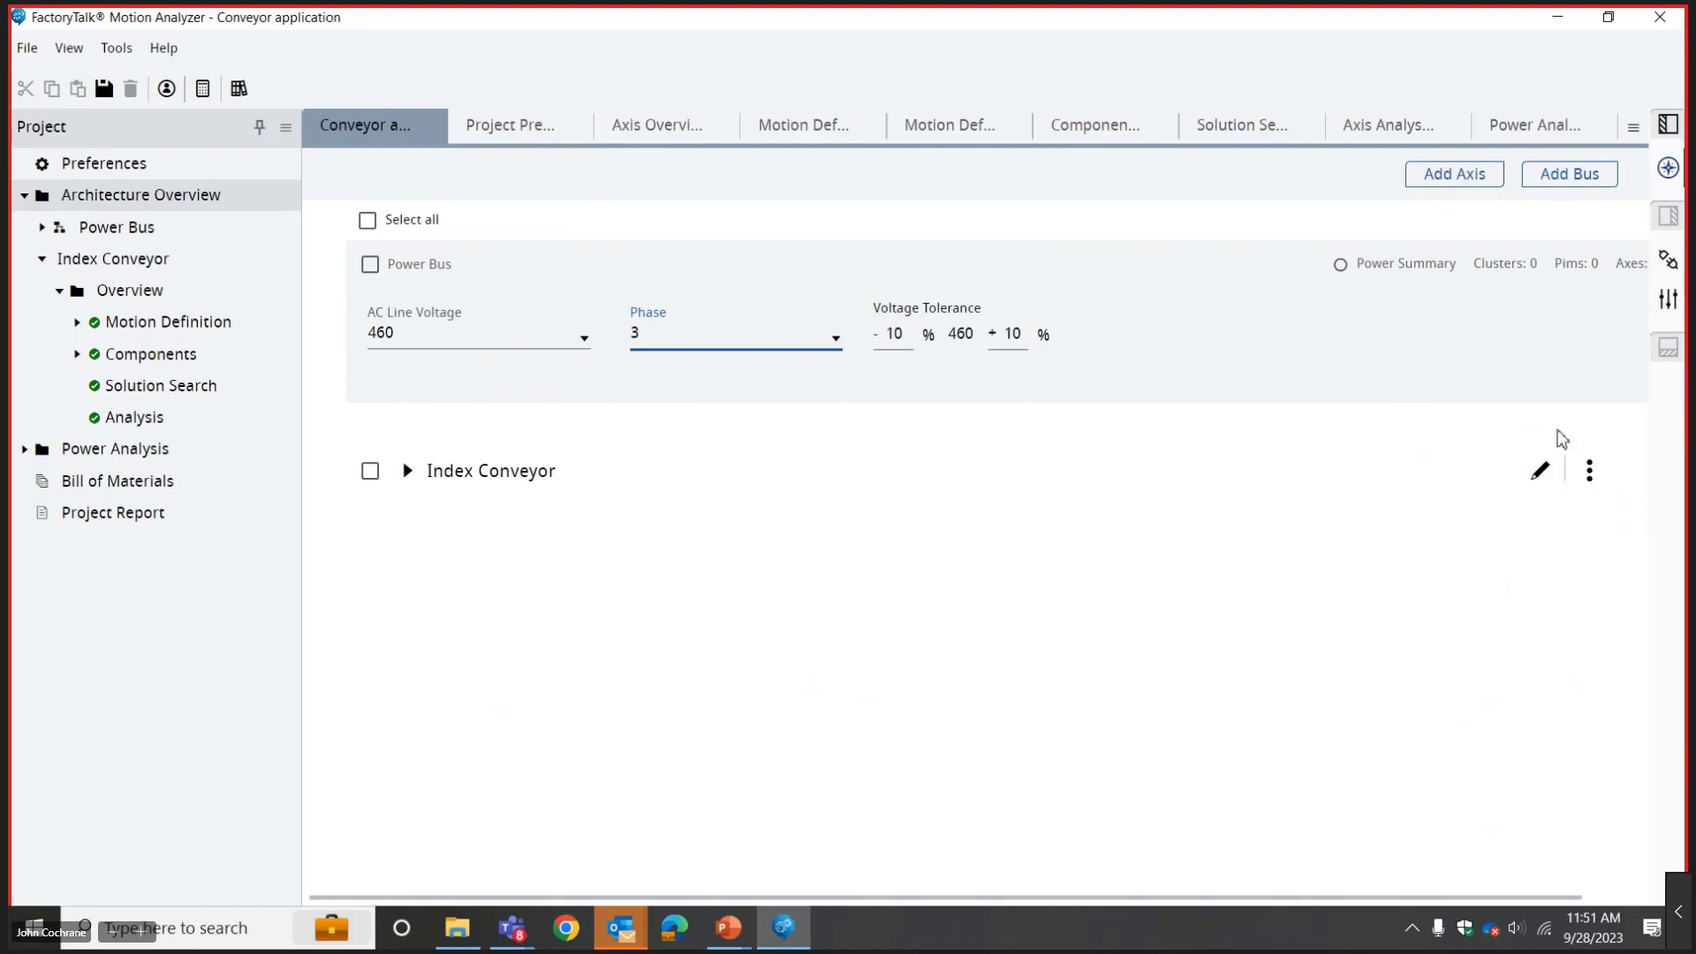
Add the Index Conveyor axis to the Power Bus and expand the bus in the project tree.
left_click(1593, 473)
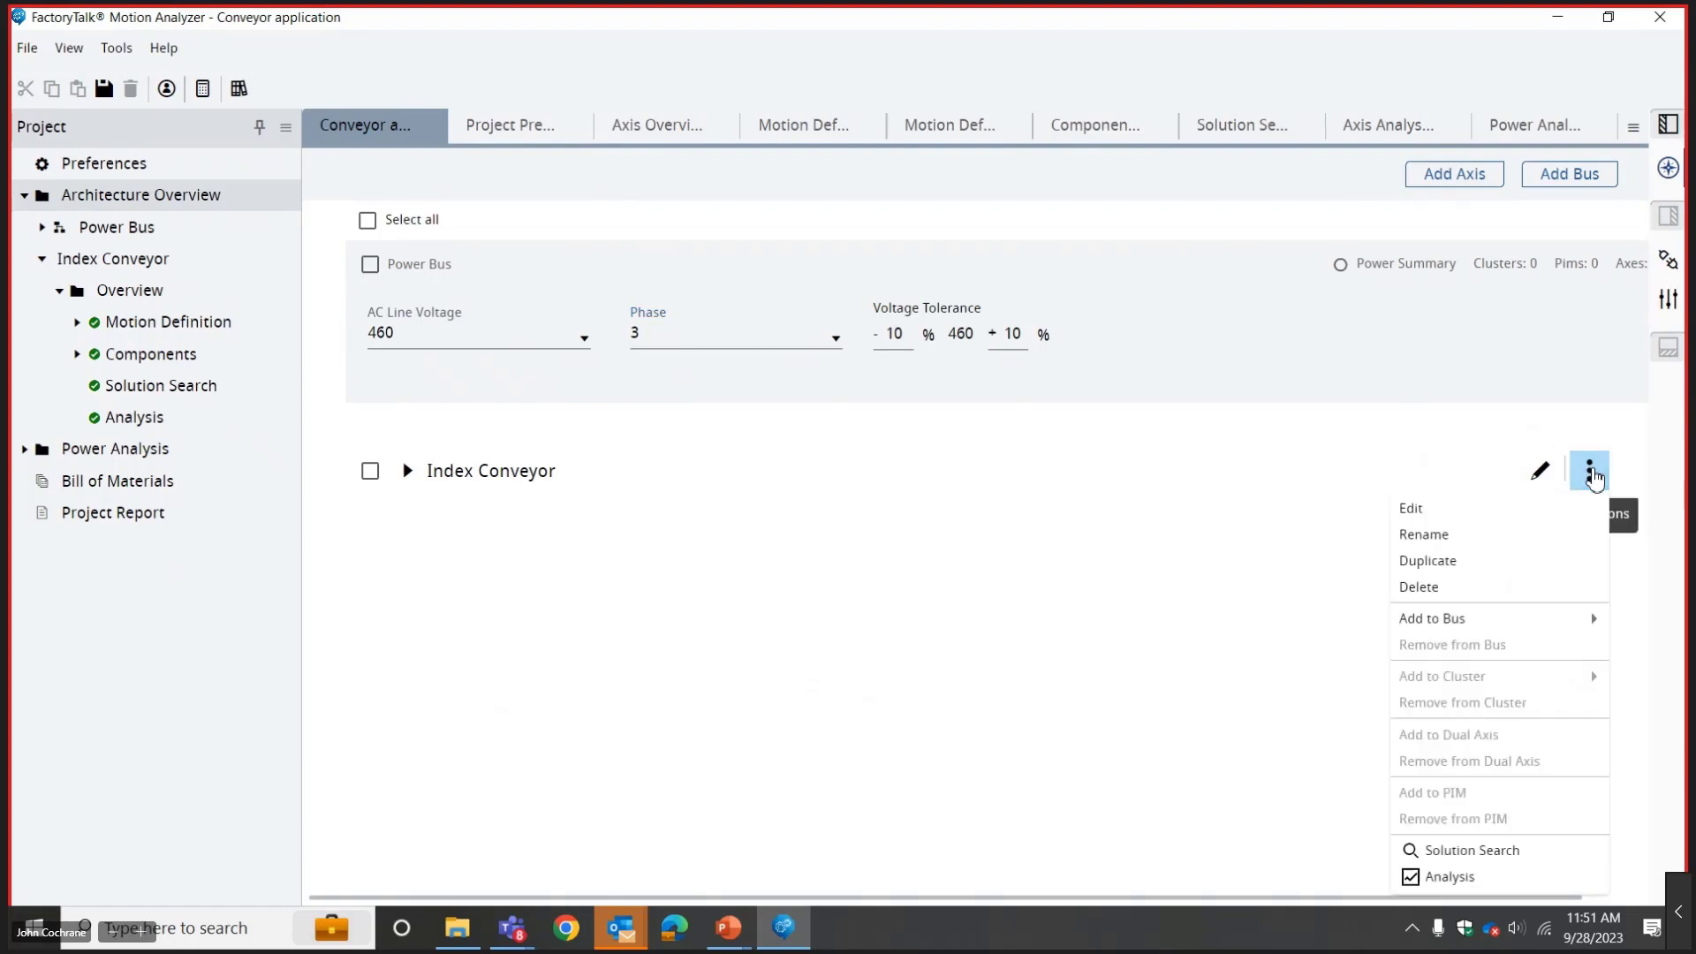
mouse_move(1440, 617)
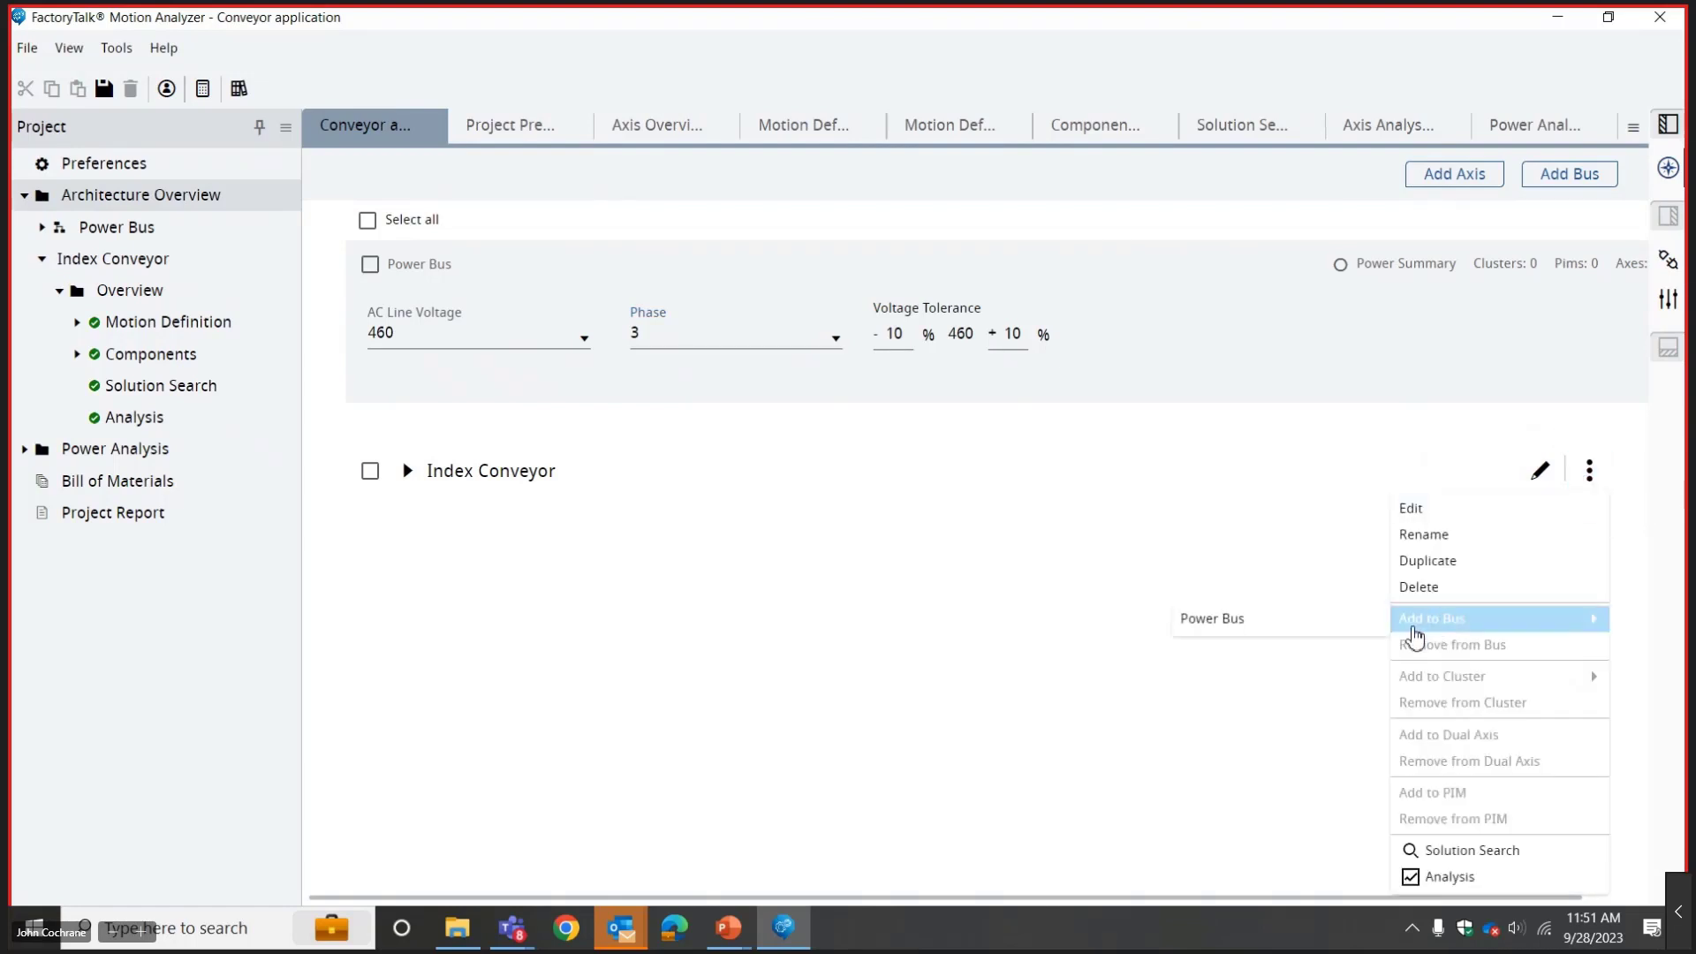
left_click(1259, 627)
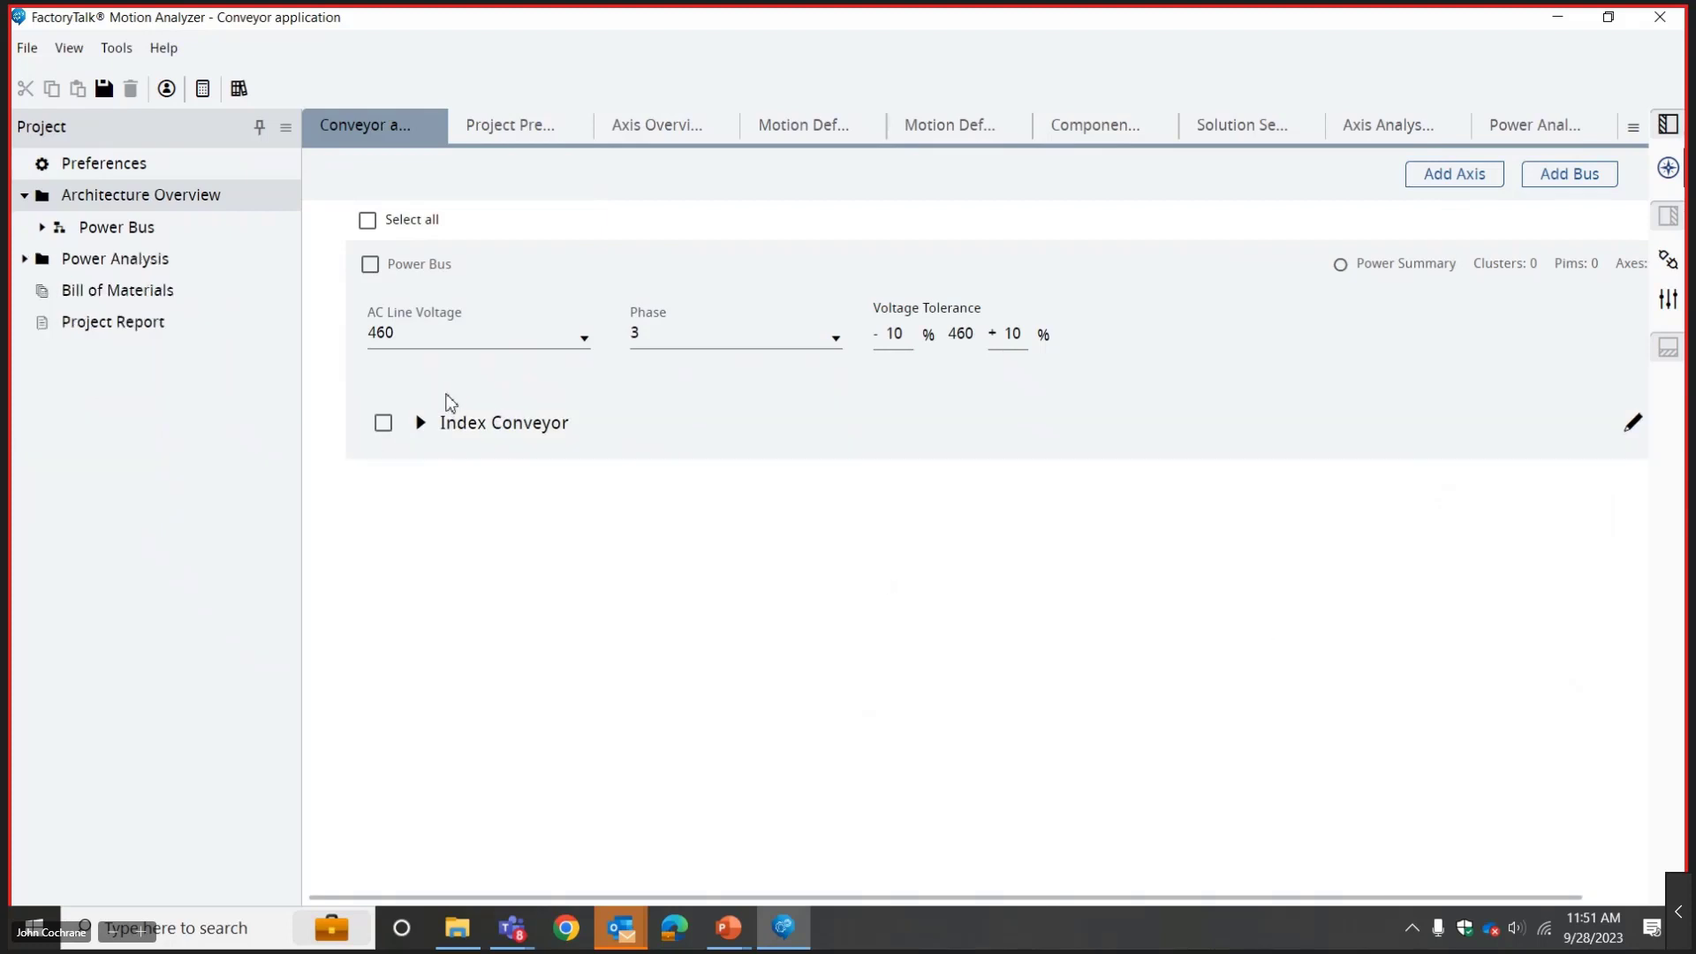
left_click(48, 231)
left_click(44, 229)
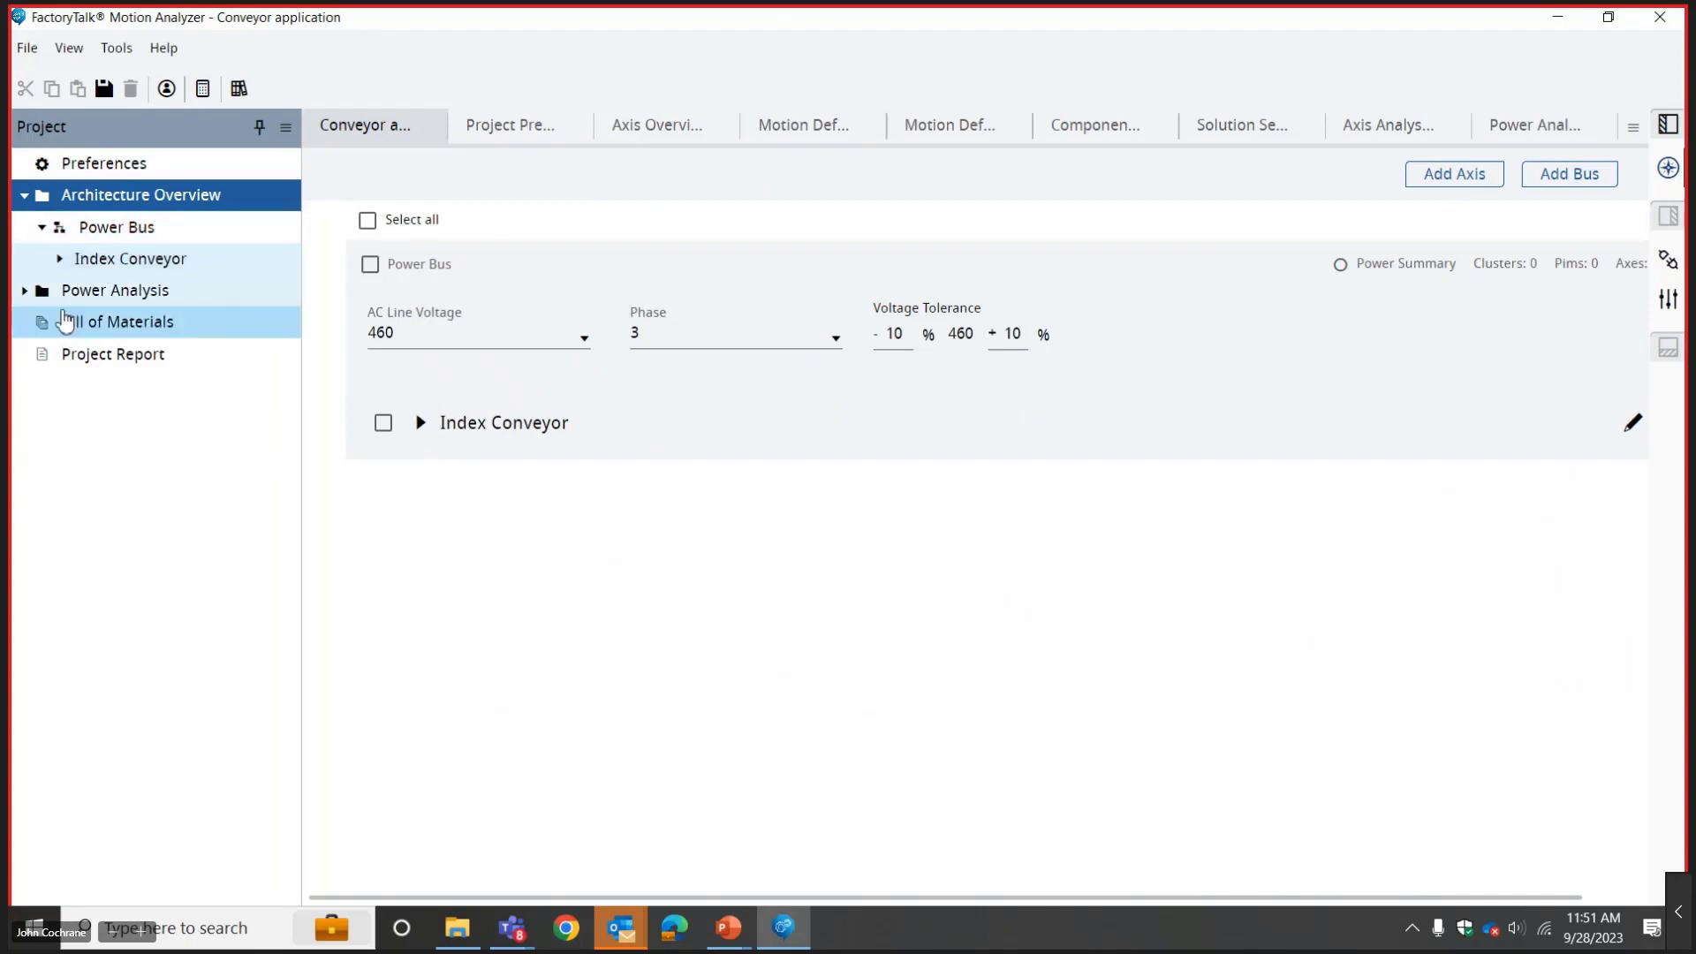
Open the Power Analysis and save the project when required.
left_click(26, 290)
left_click(53, 323)
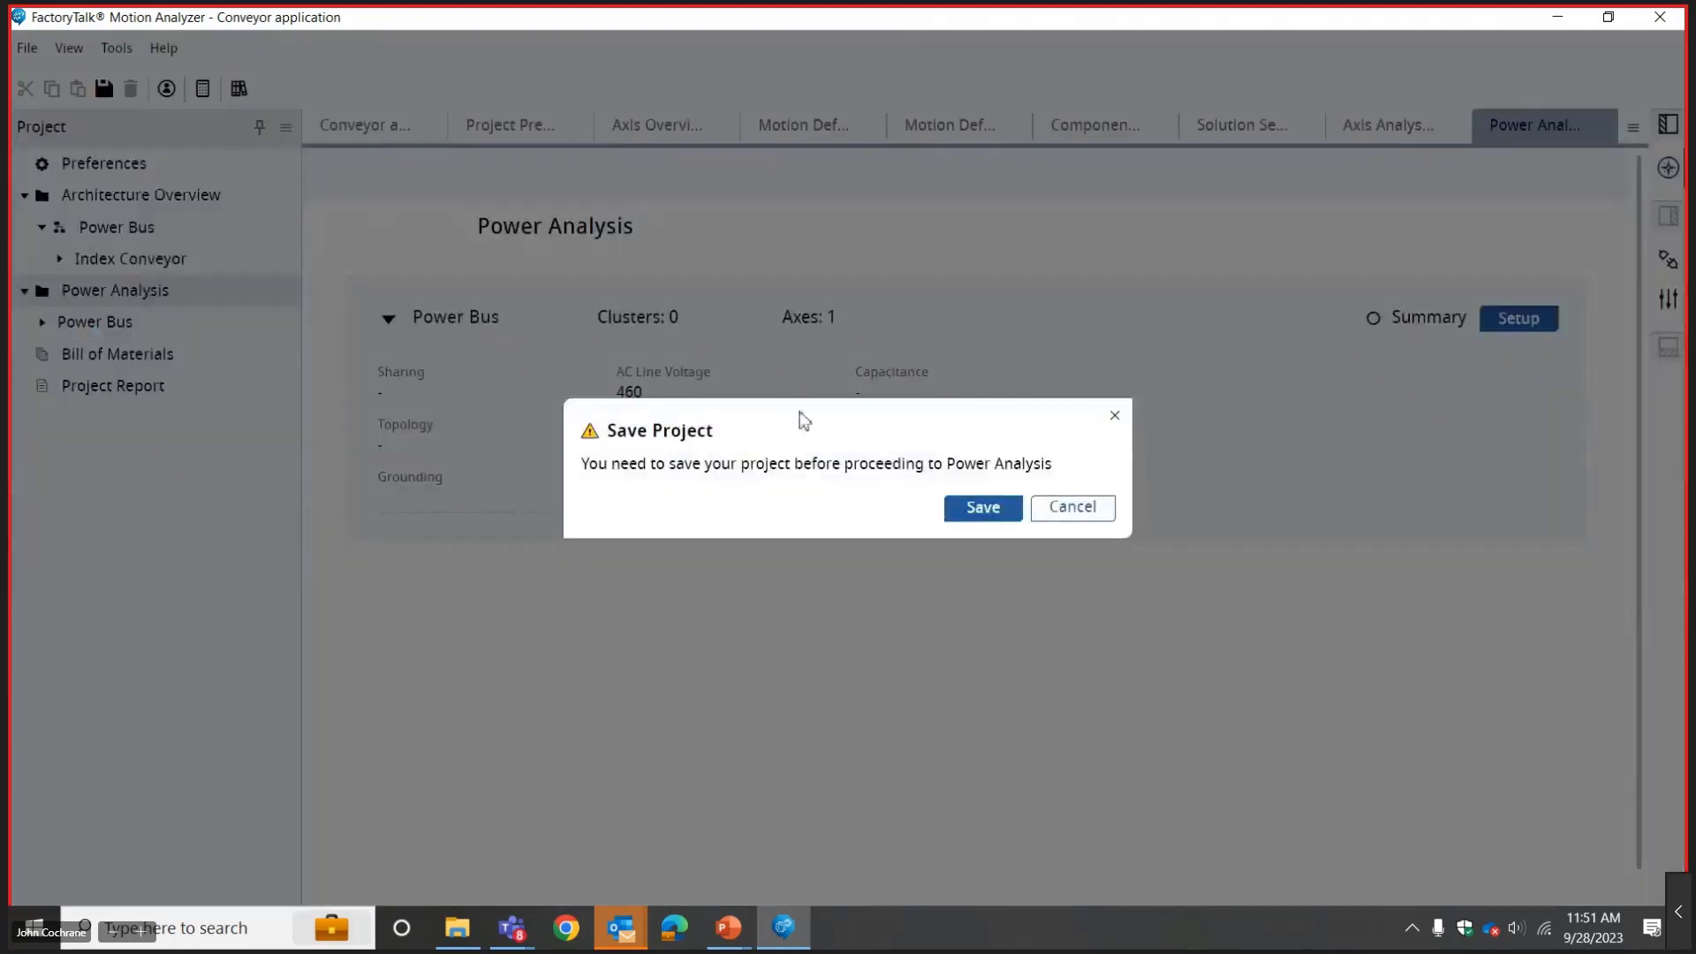
left_click(989, 508)
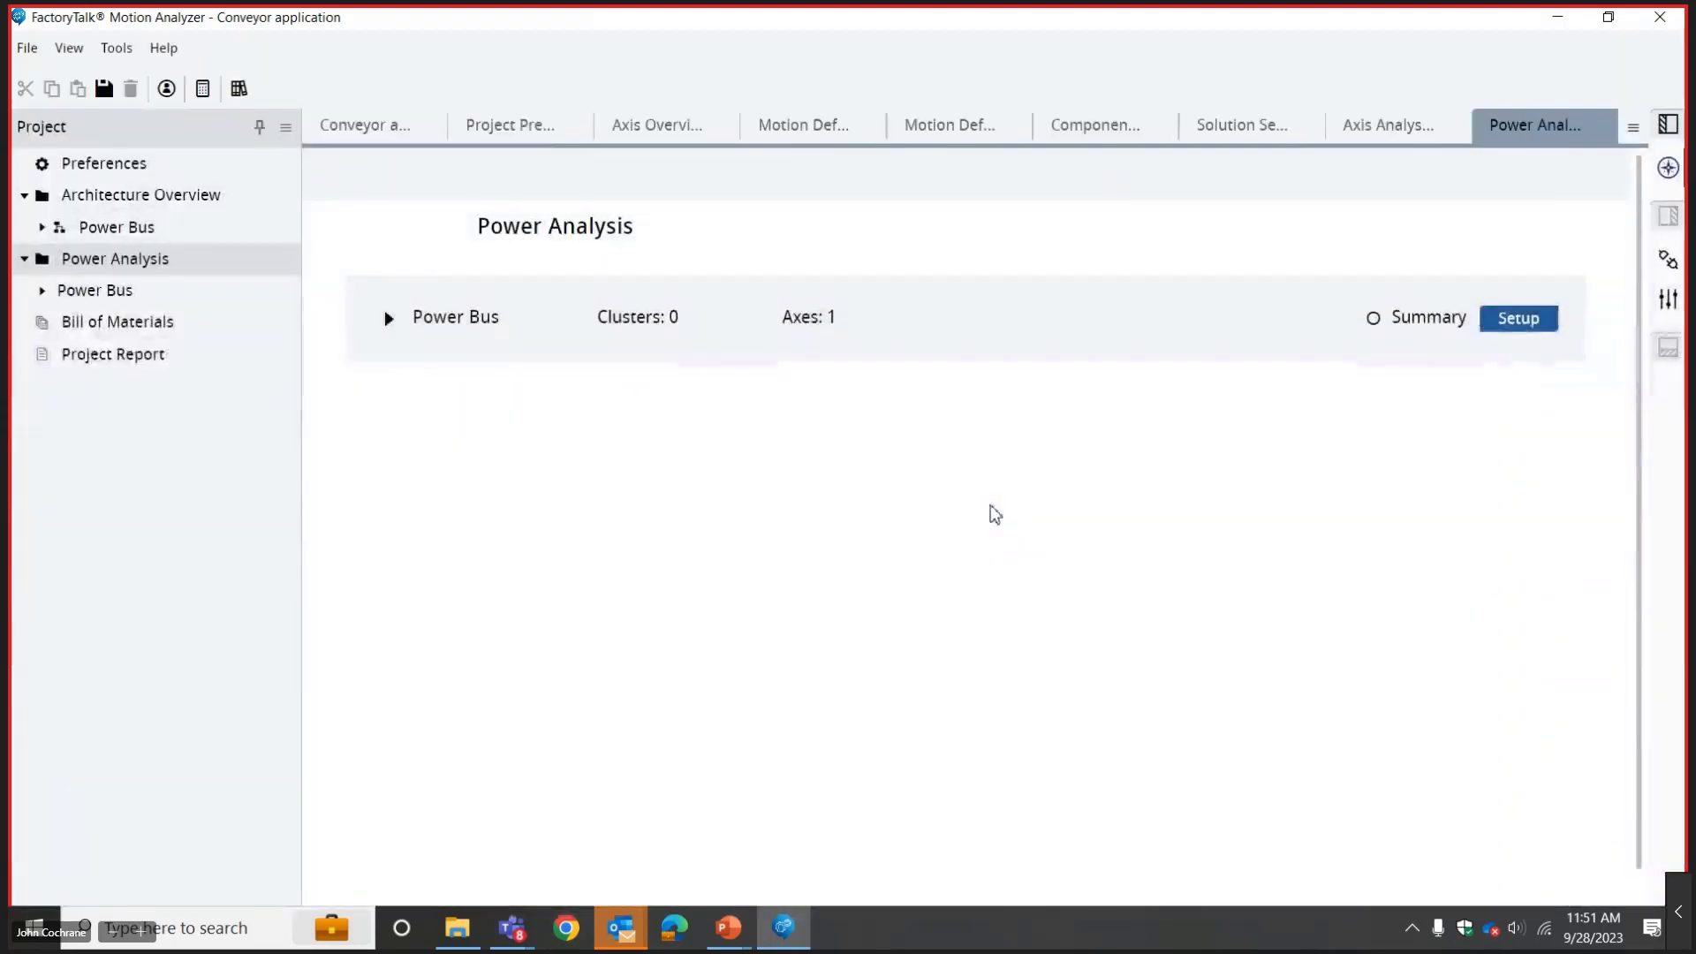
Open the Power Bus setup and examine the aggregate power graph and the Index Conveyor velocity and power profile.
left_click(1513, 327)
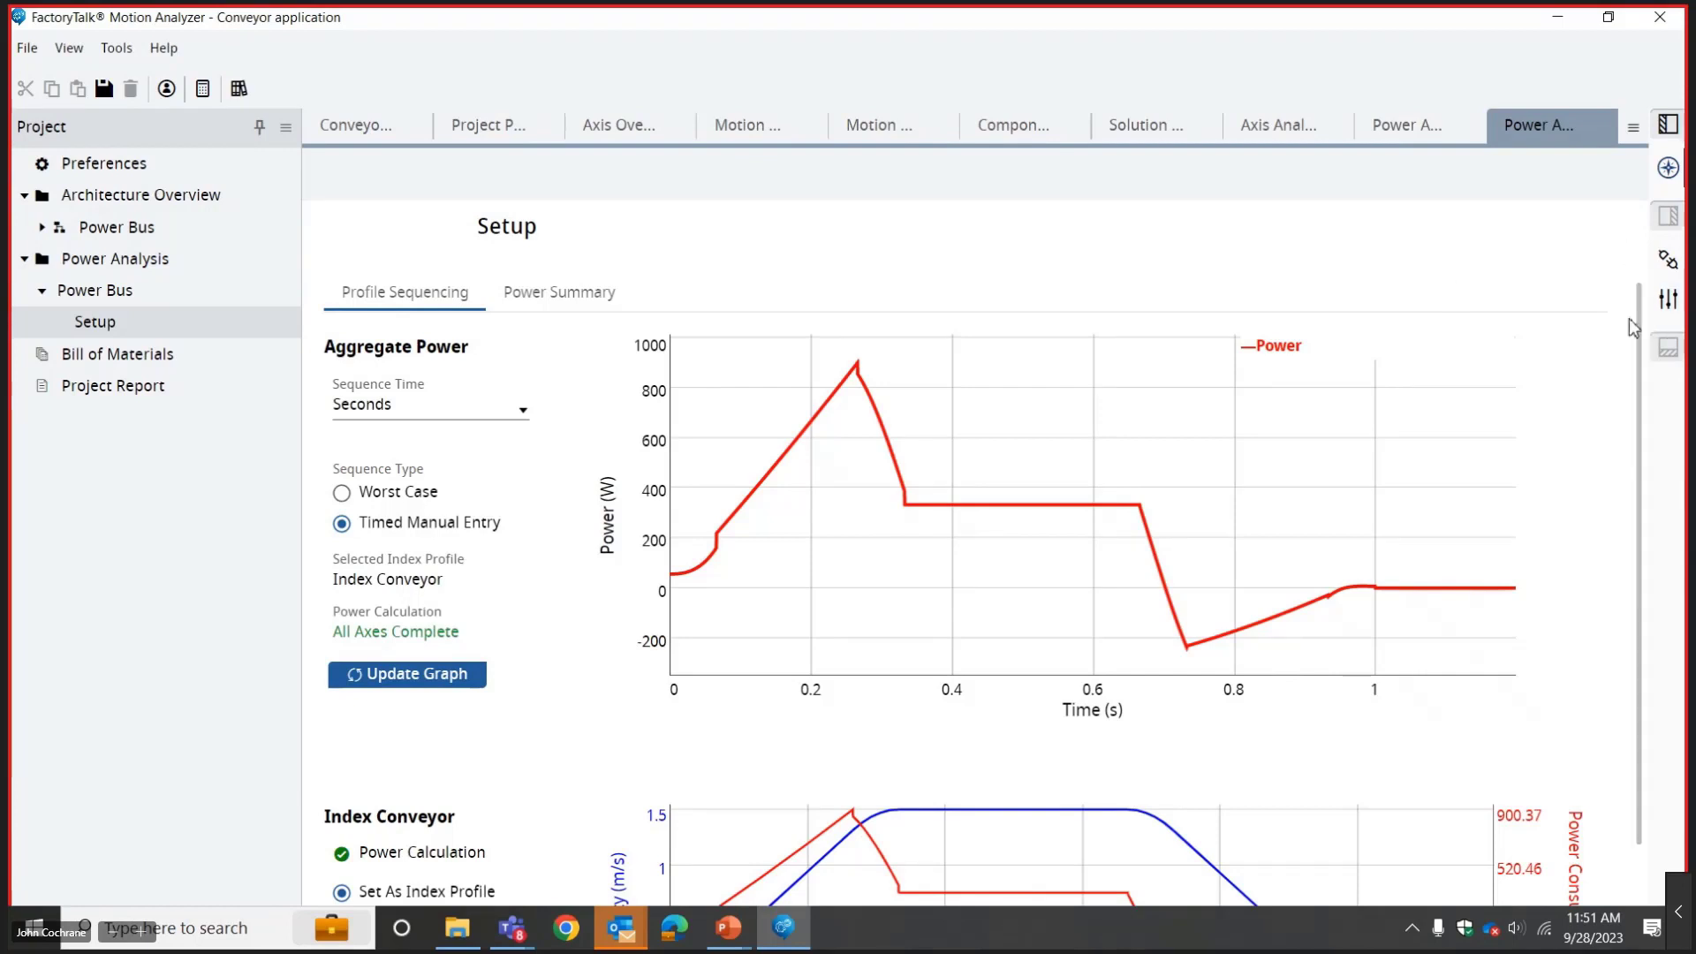
scroll(1631, 386, "down", 1)
scroll(1620, 403, "up", 1)
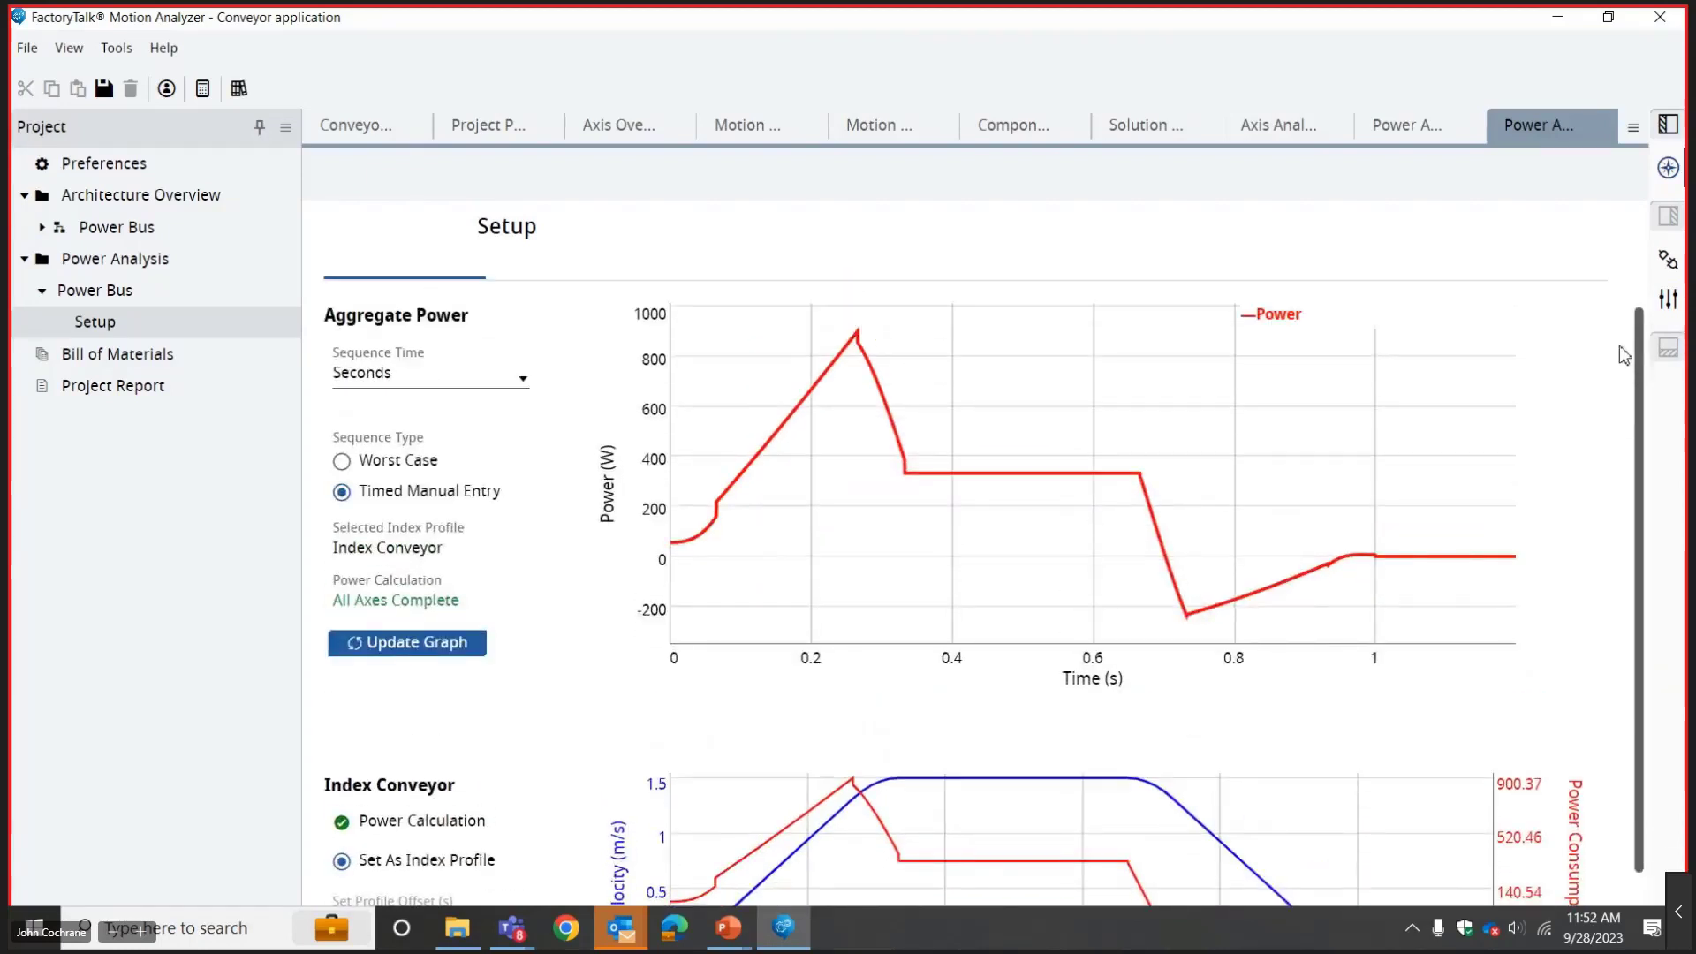
mouse_move(857, 334)
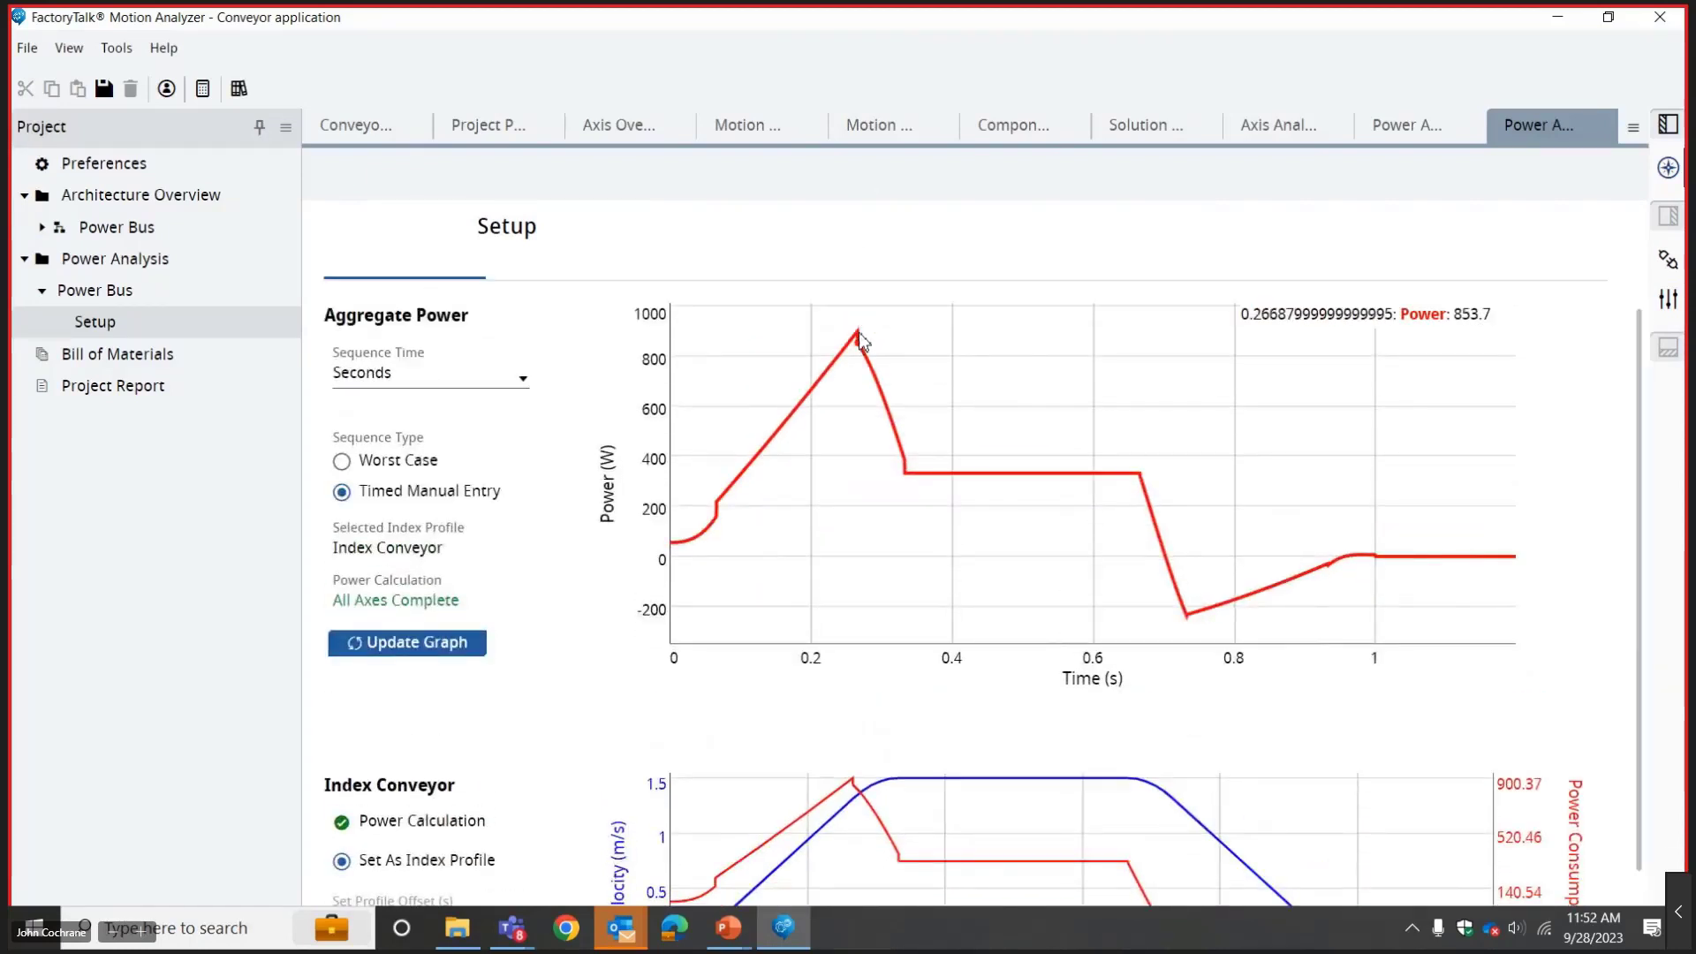
scroll(1642, 377, "down", 3)
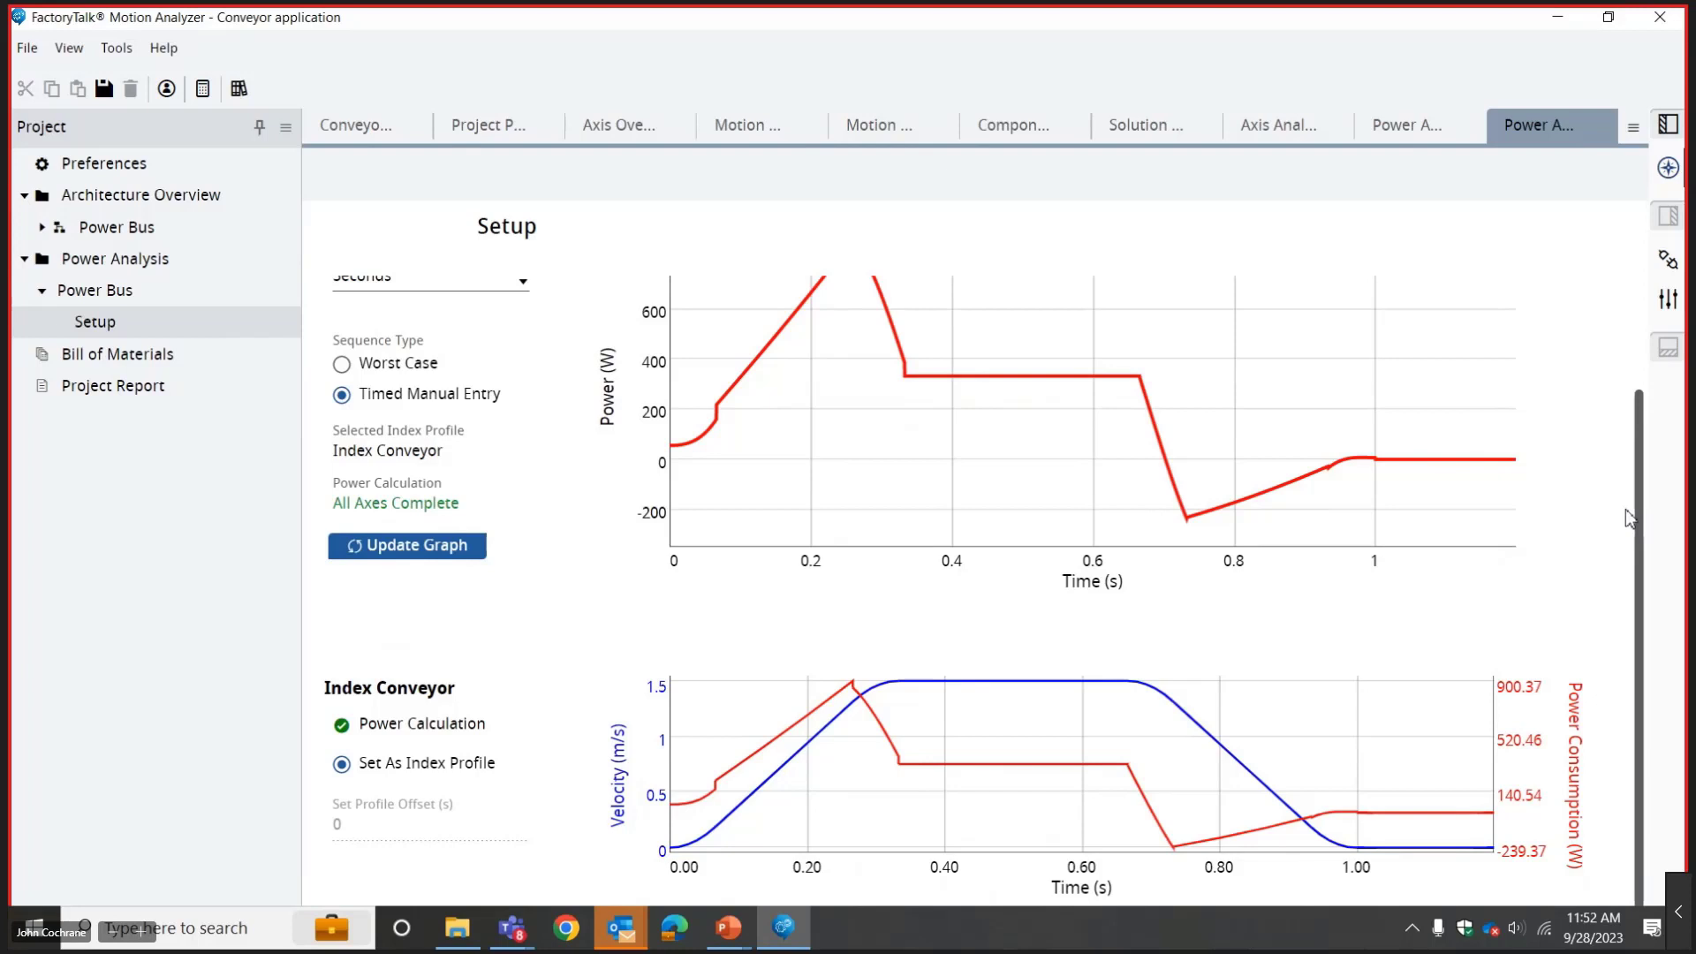
scroll(1633, 444, "up", 4)
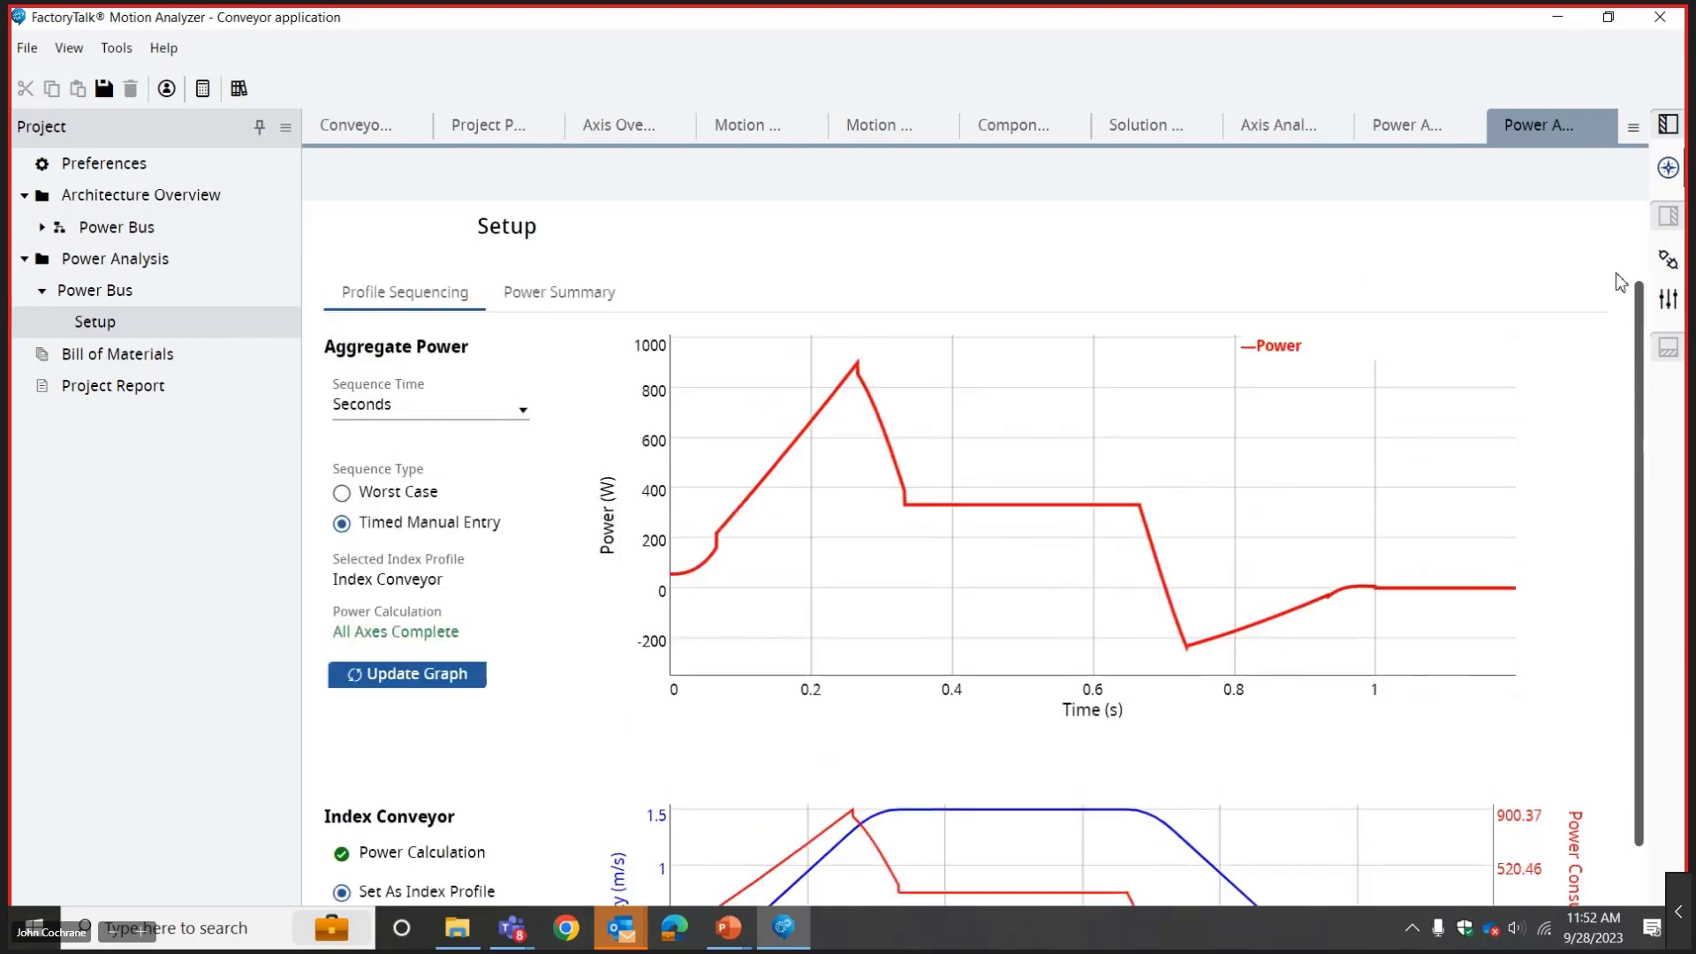
Calculate the power summary with shunt and capacitor setup on Auto, and review the power analysis result and DC bus graph.
left_click(591, 302)
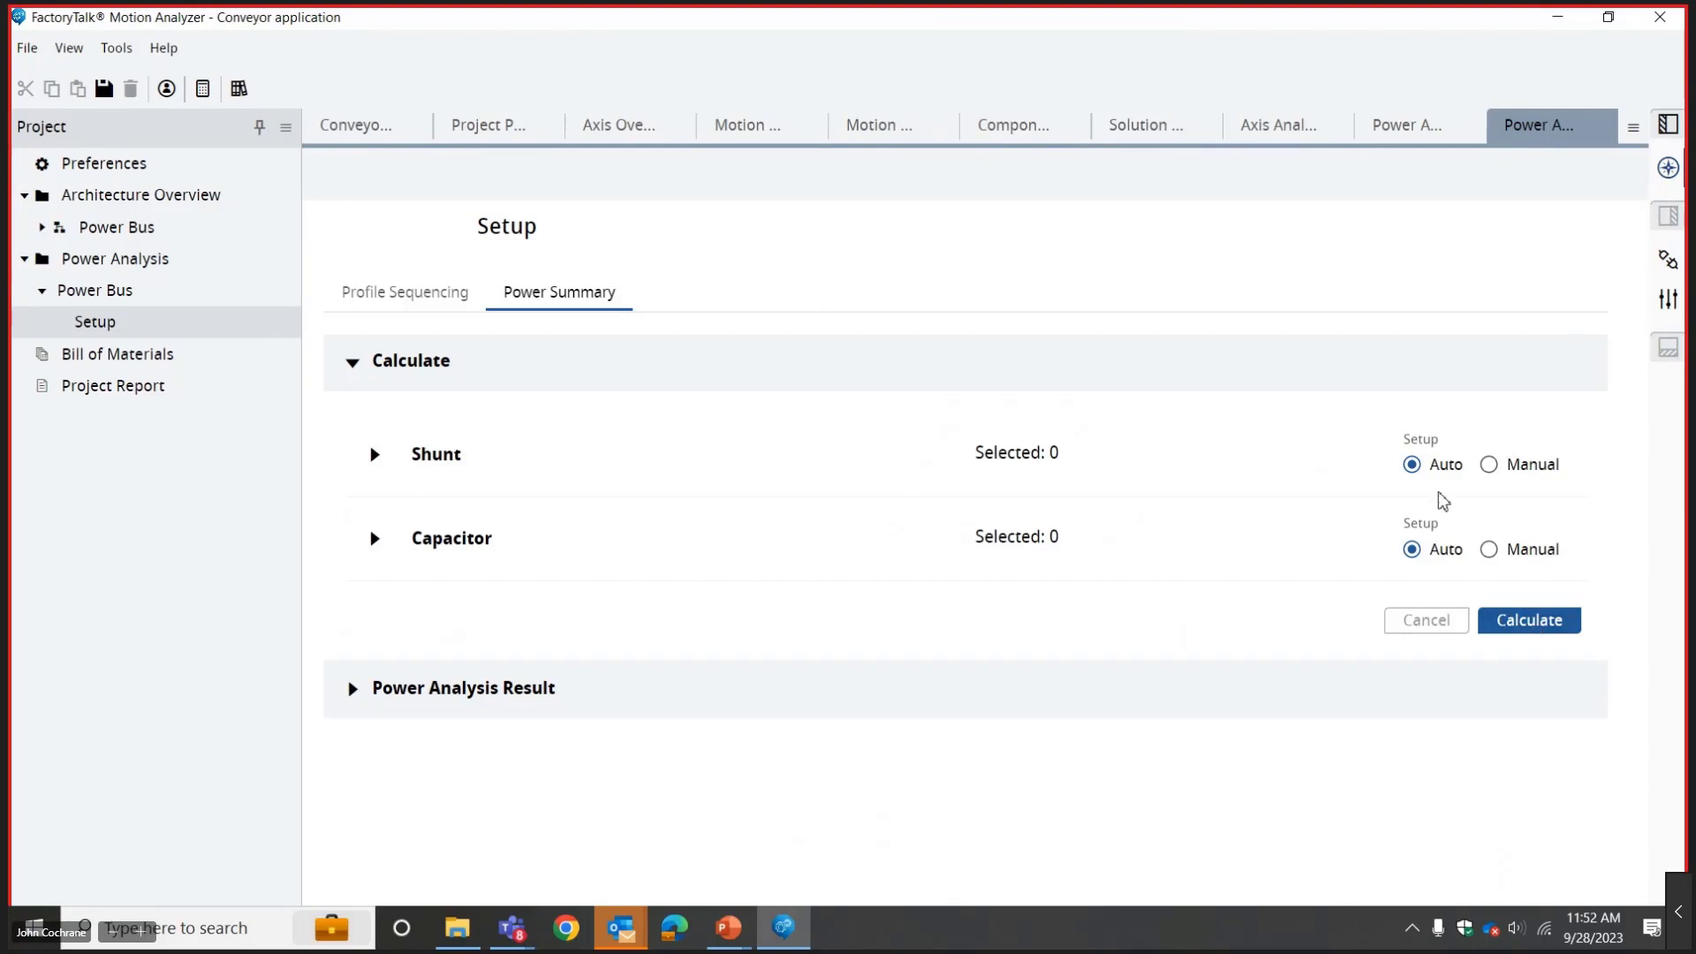
left_click(1525, 626)
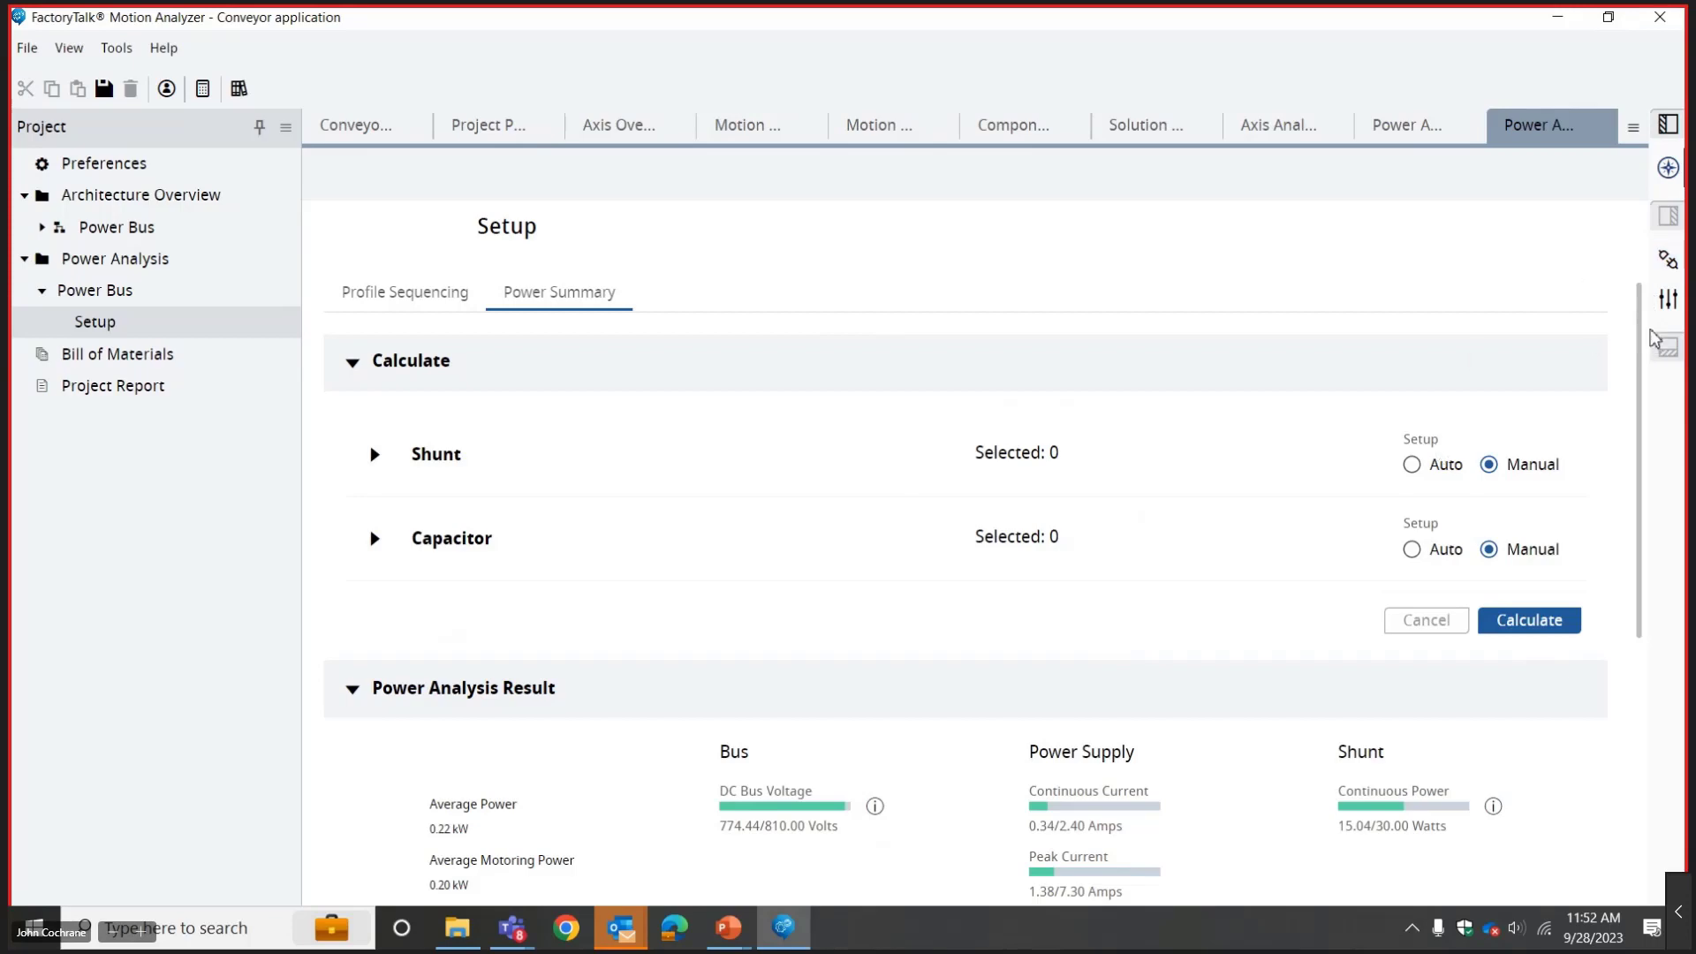
left_click_drag(1639, 321, 1630, 608)
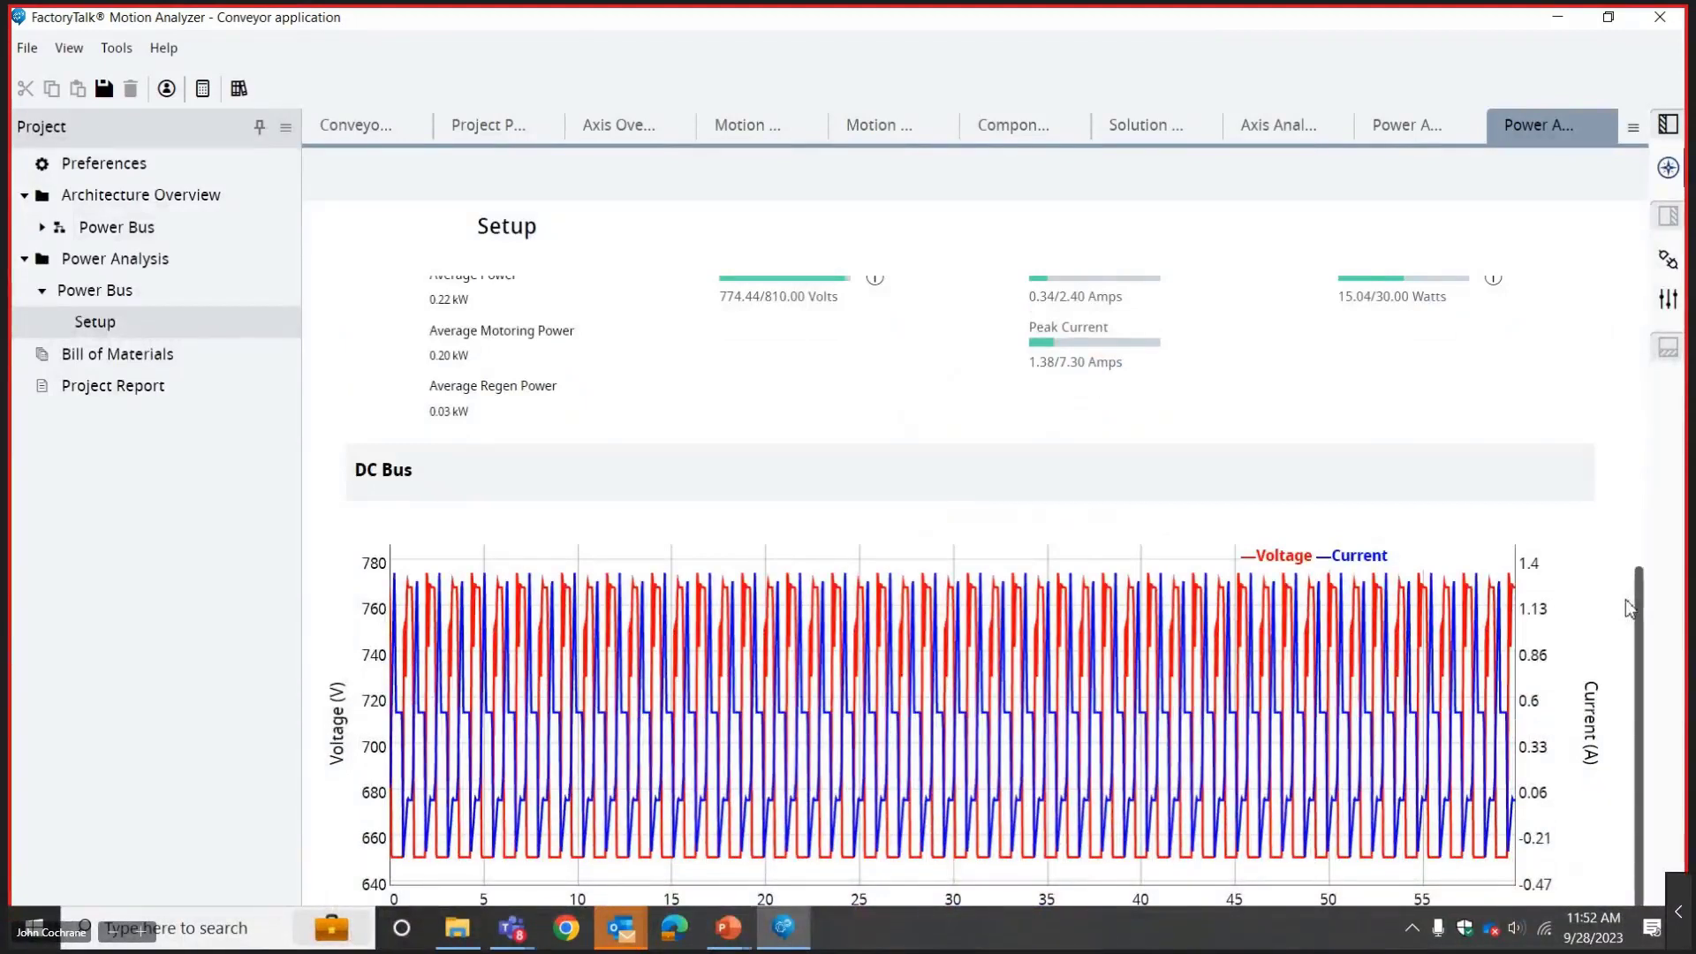
left_click_drag(1629, 608, 1626, 480)
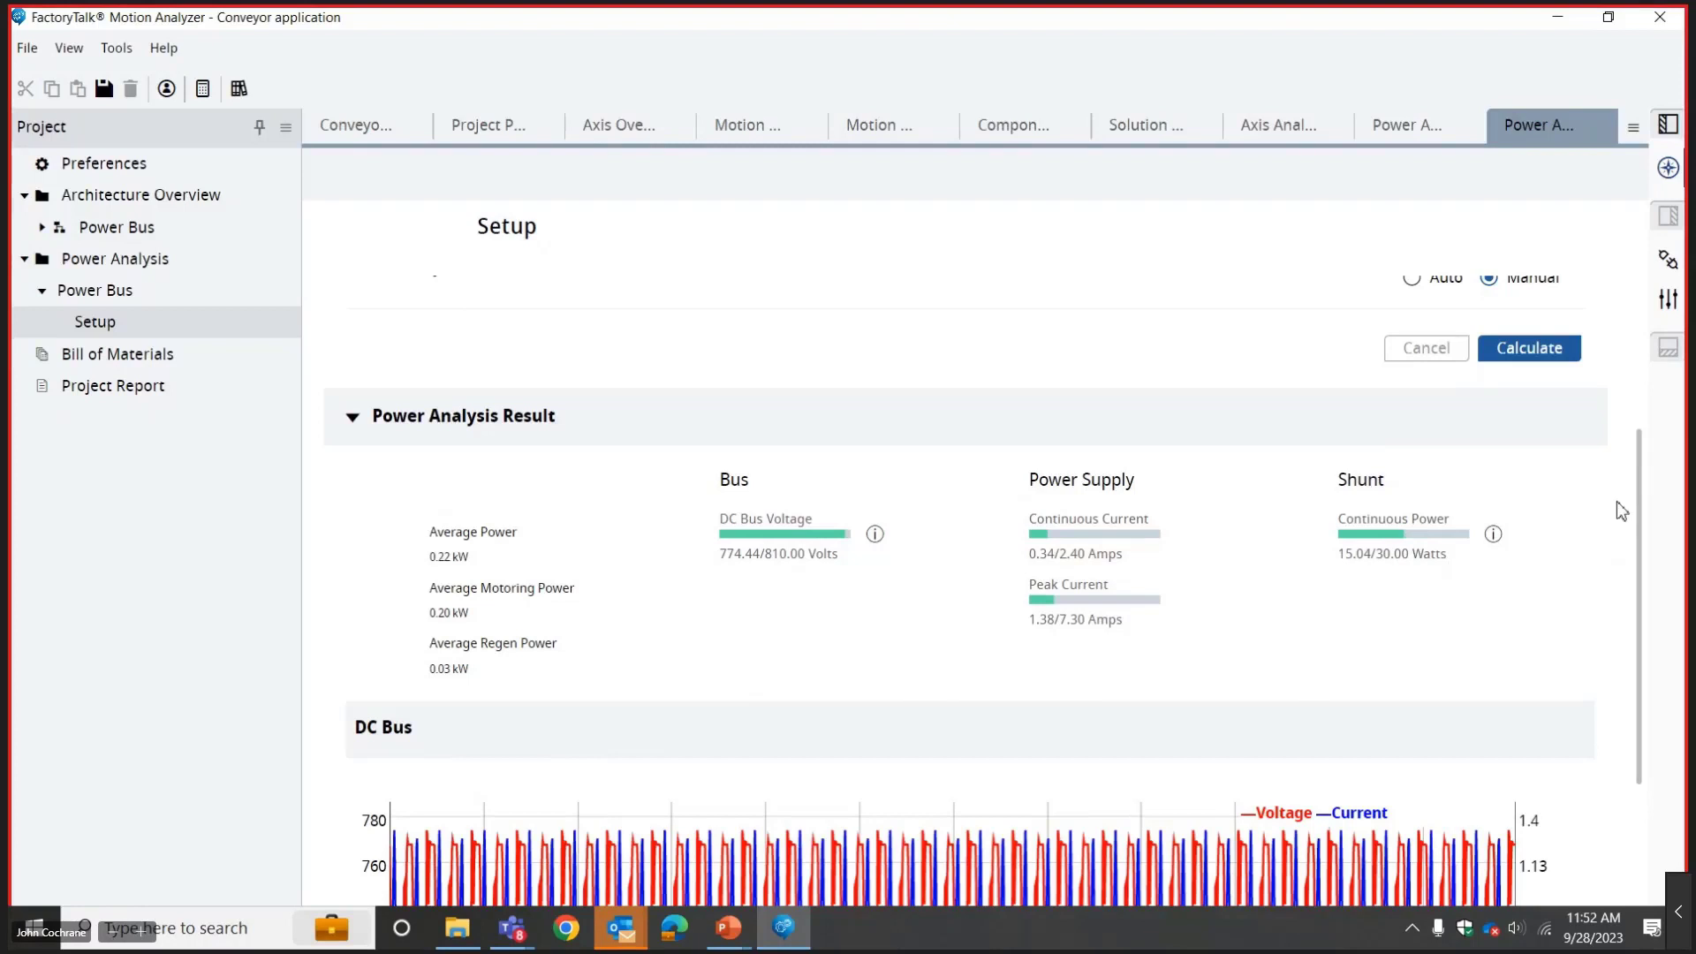
scroll(1643, 550, "up", 3)
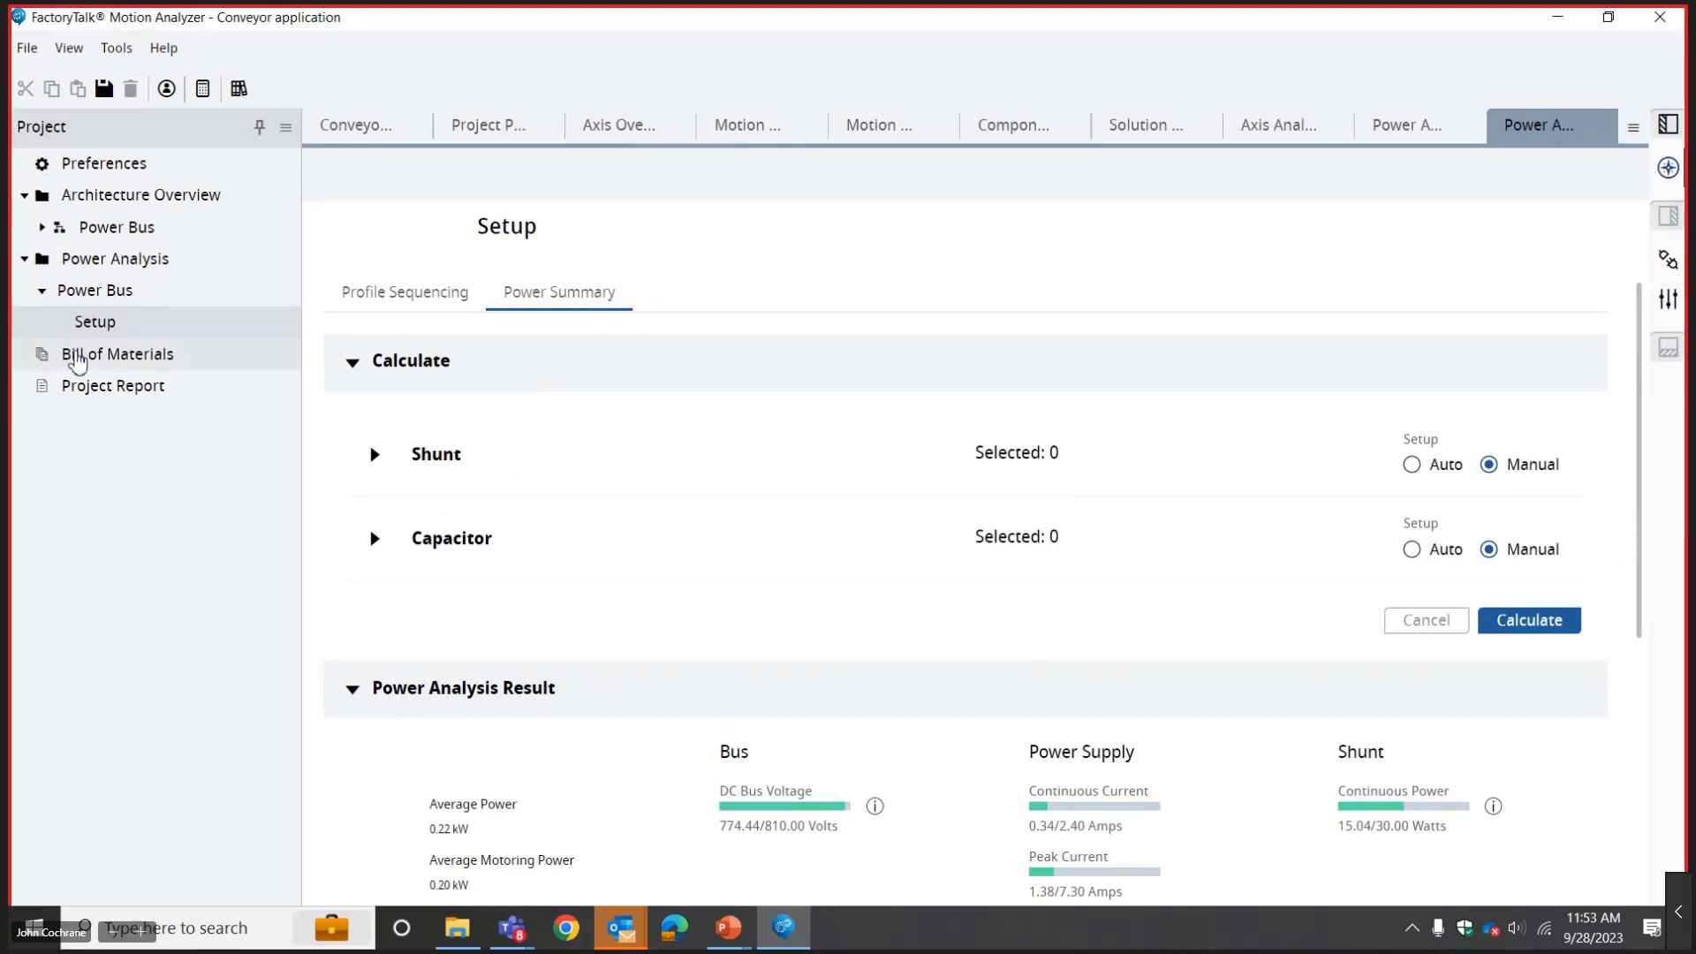
Open the Bill of Materials and review the Index Conveyor components and the power components and accessories.
left_click(129, 360)
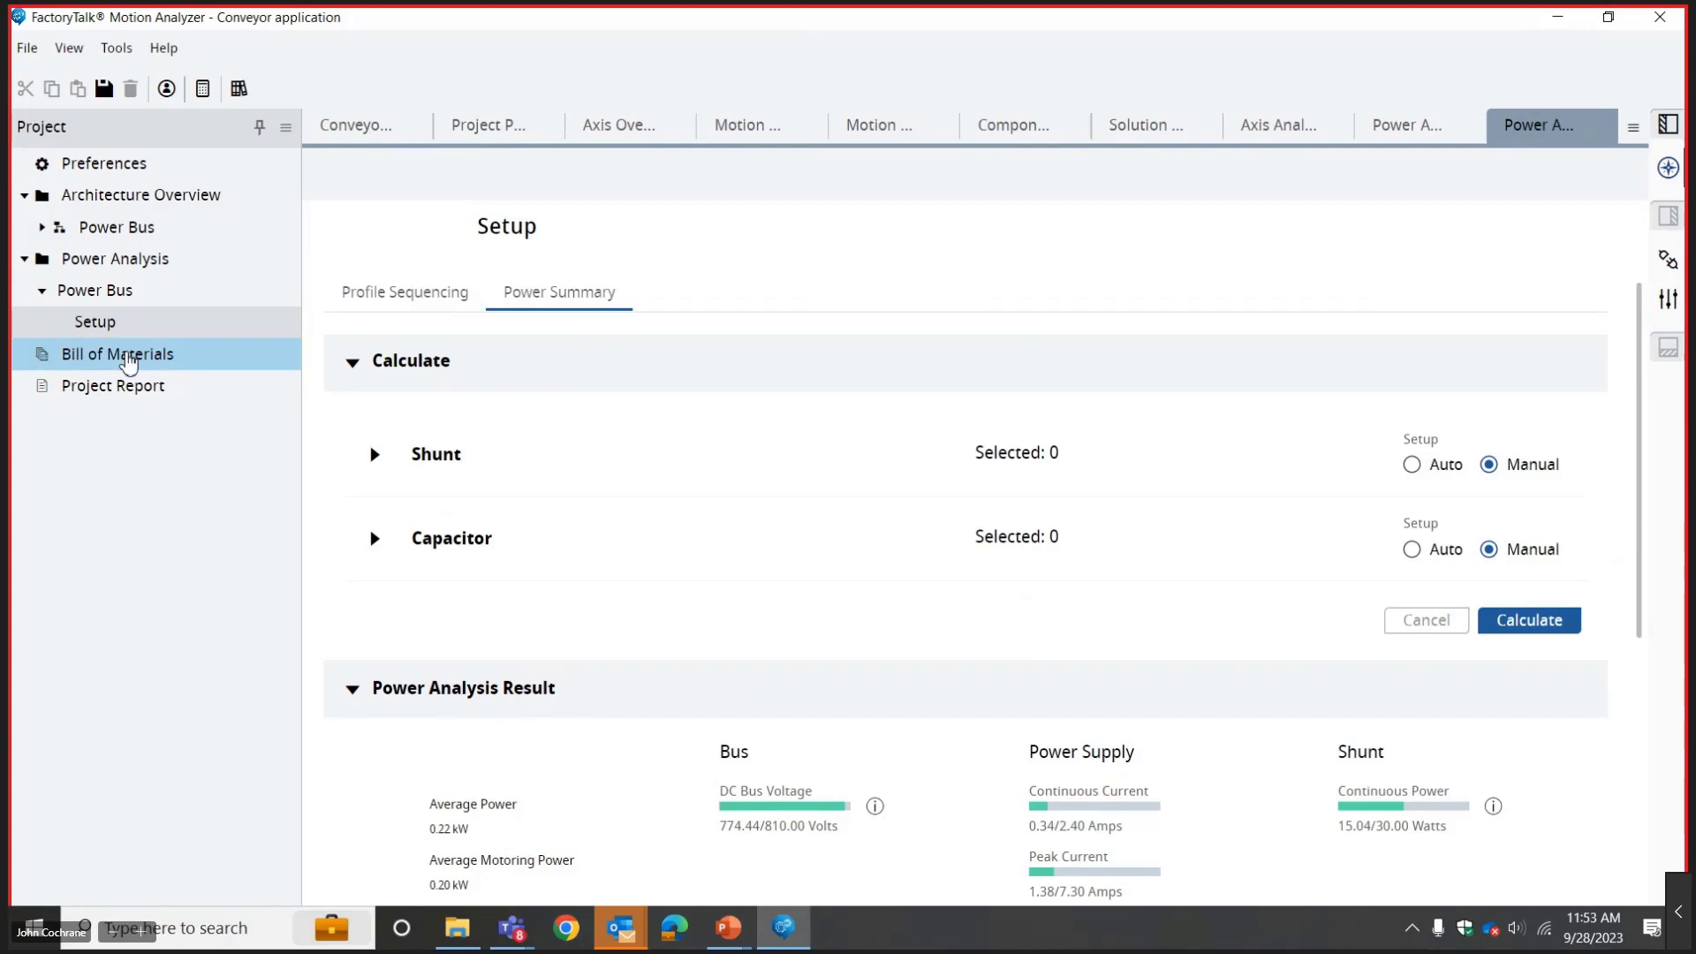
double_click(129, 360)
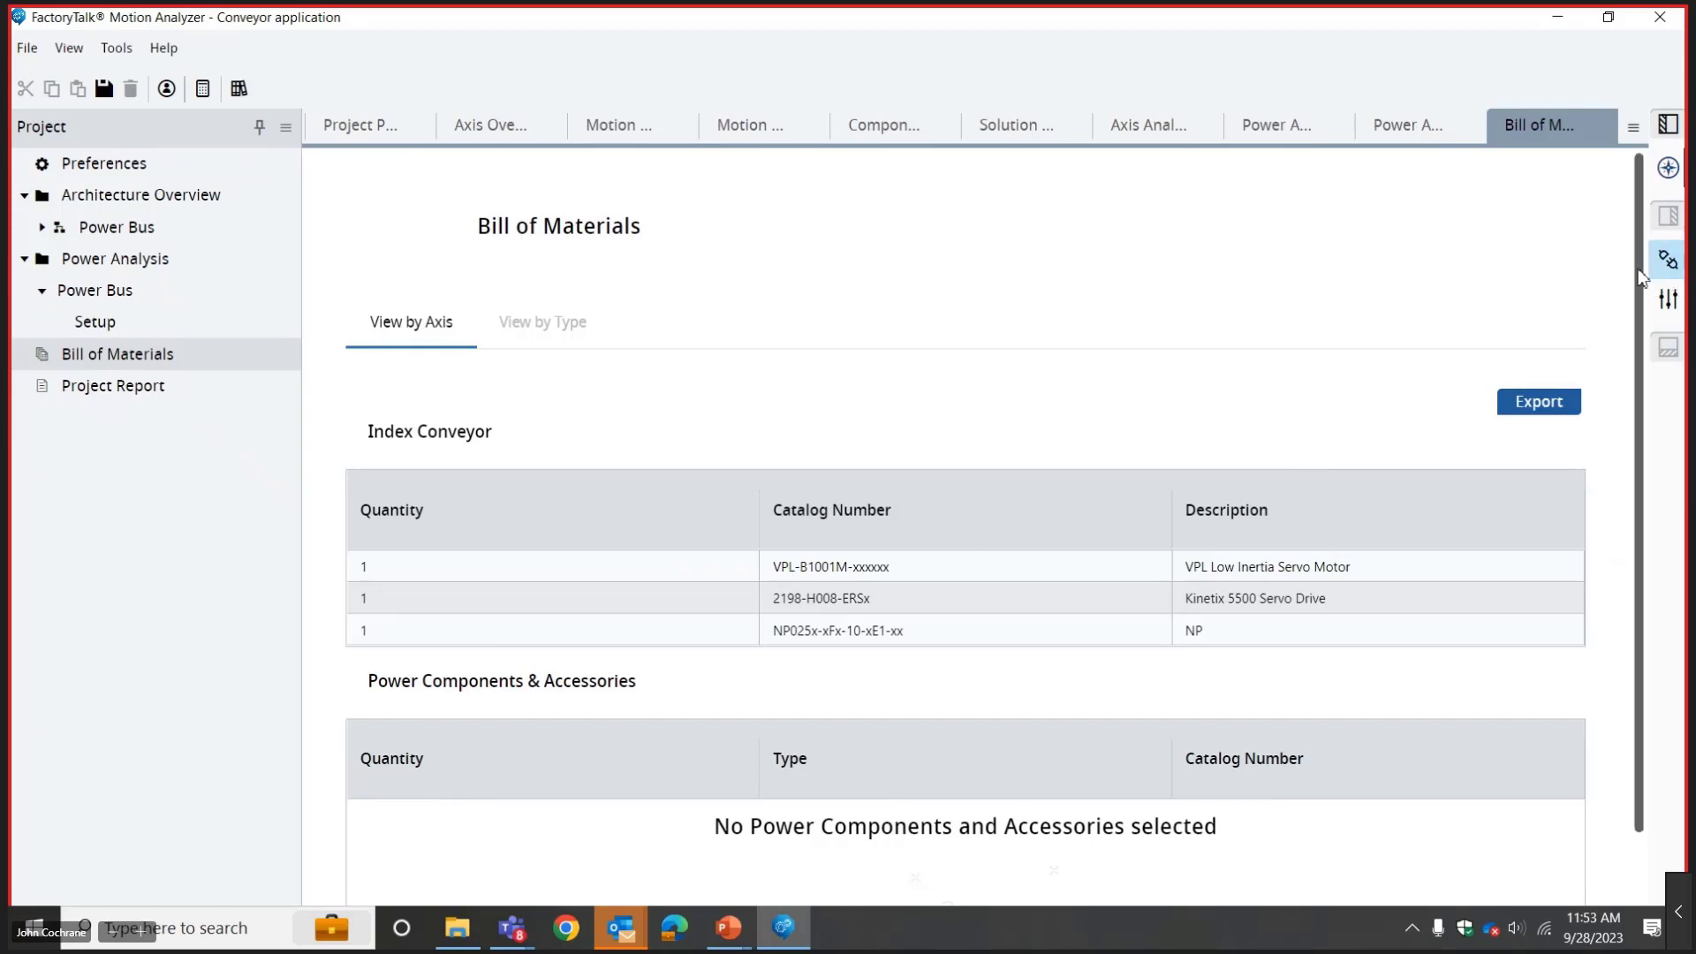
scroll(1637, 283, "down", 2)
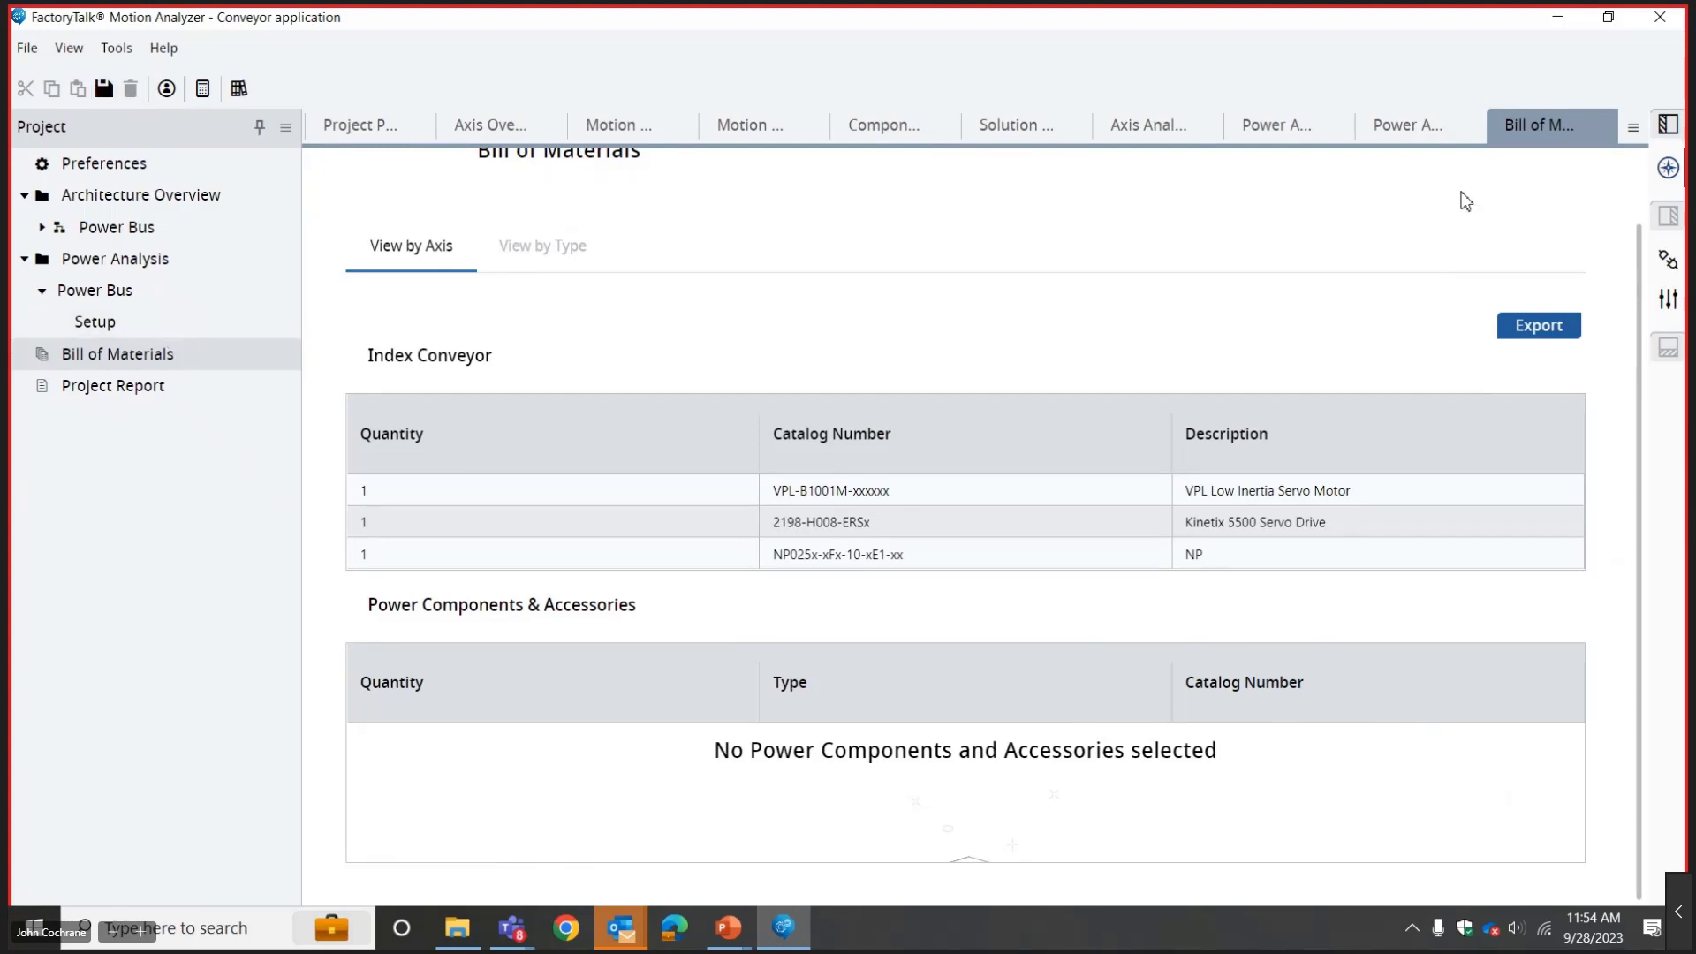
scroll(1639, 265, "up", 2)
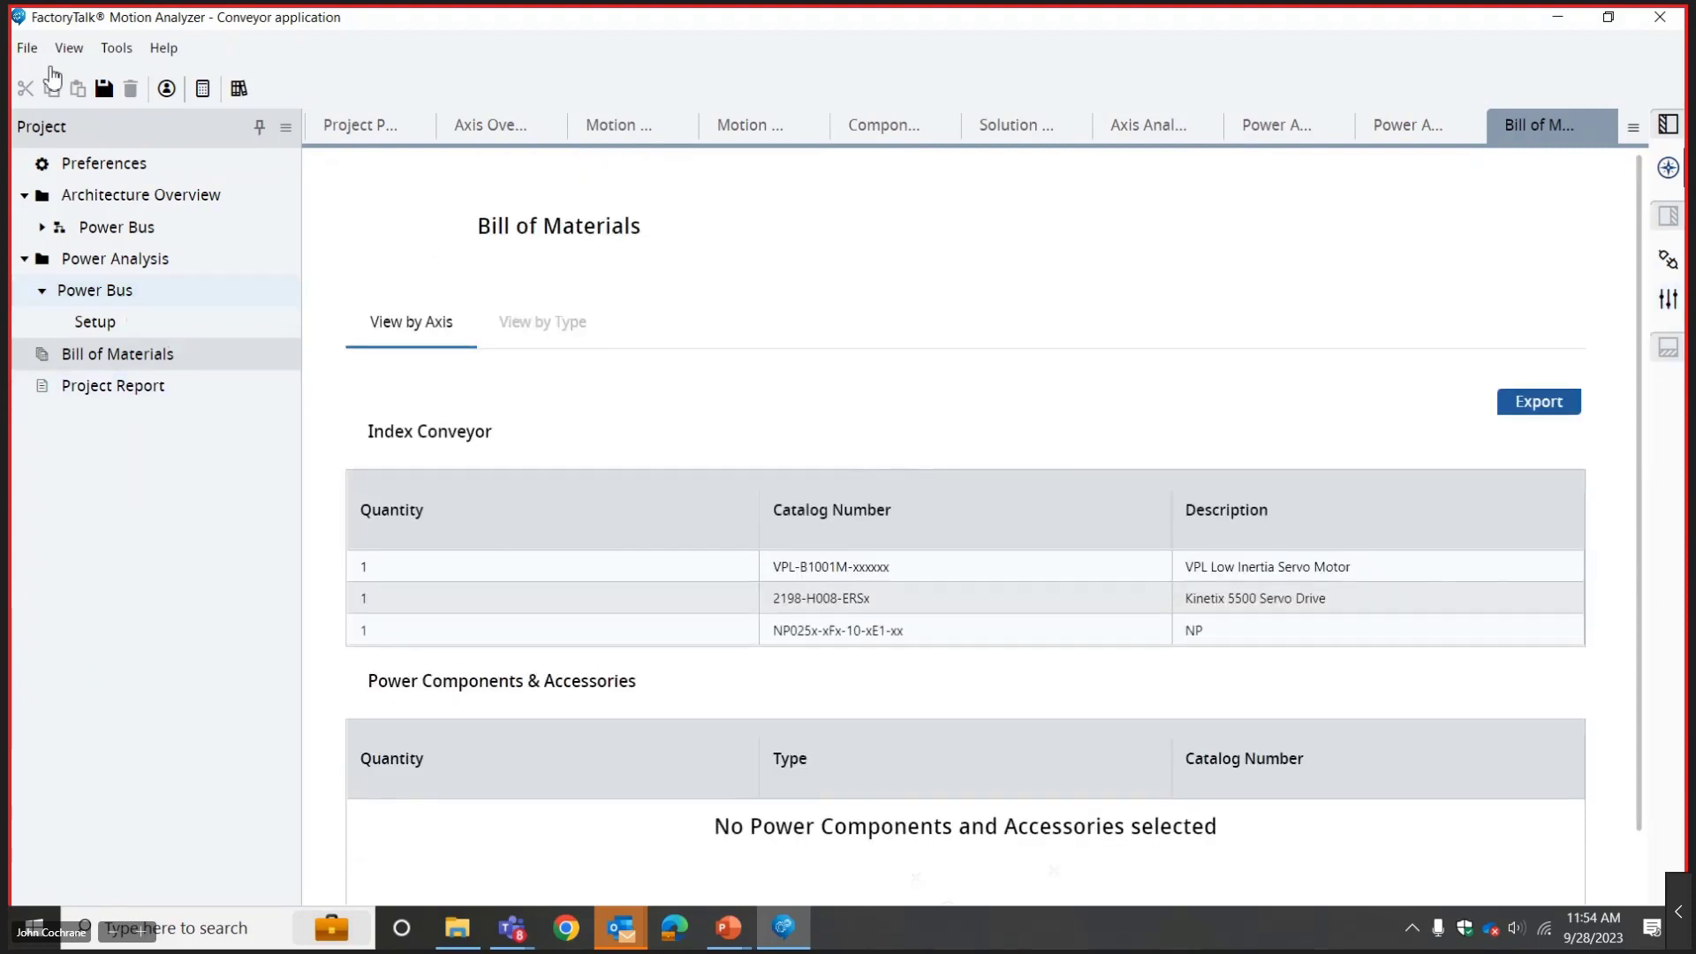
Return to the Architecture Overview and export the project to the Desktop as an XML file named Conveyor_1.
left_click(146, 200)
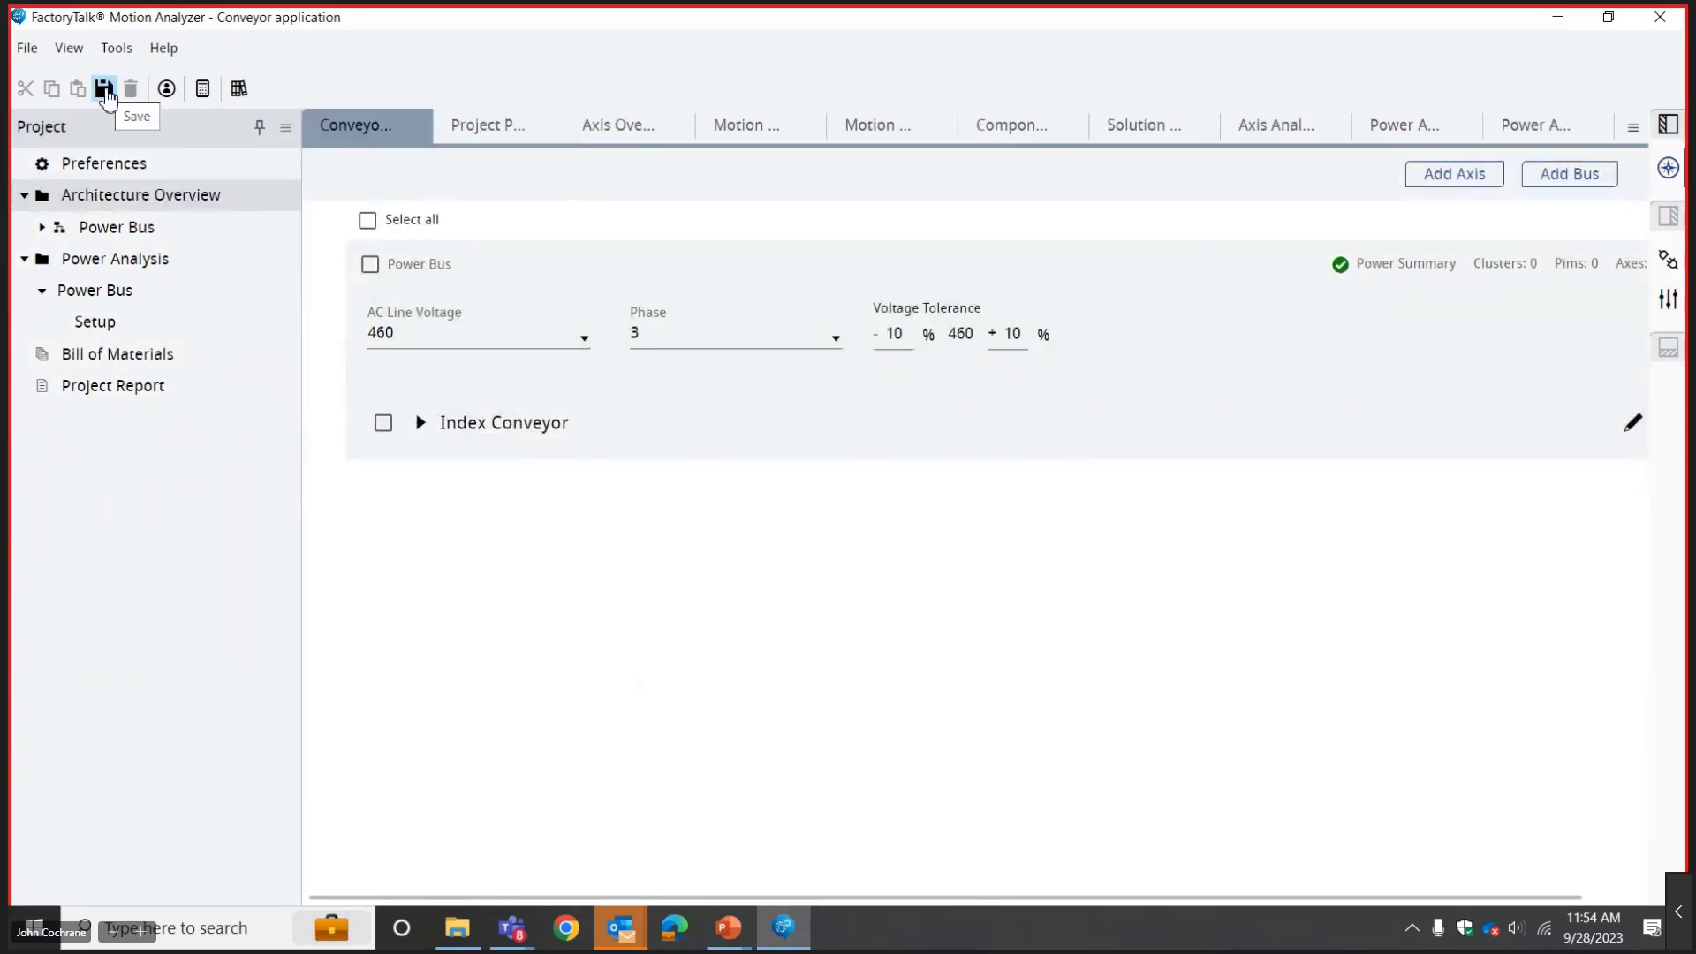
left_click(31, 51)
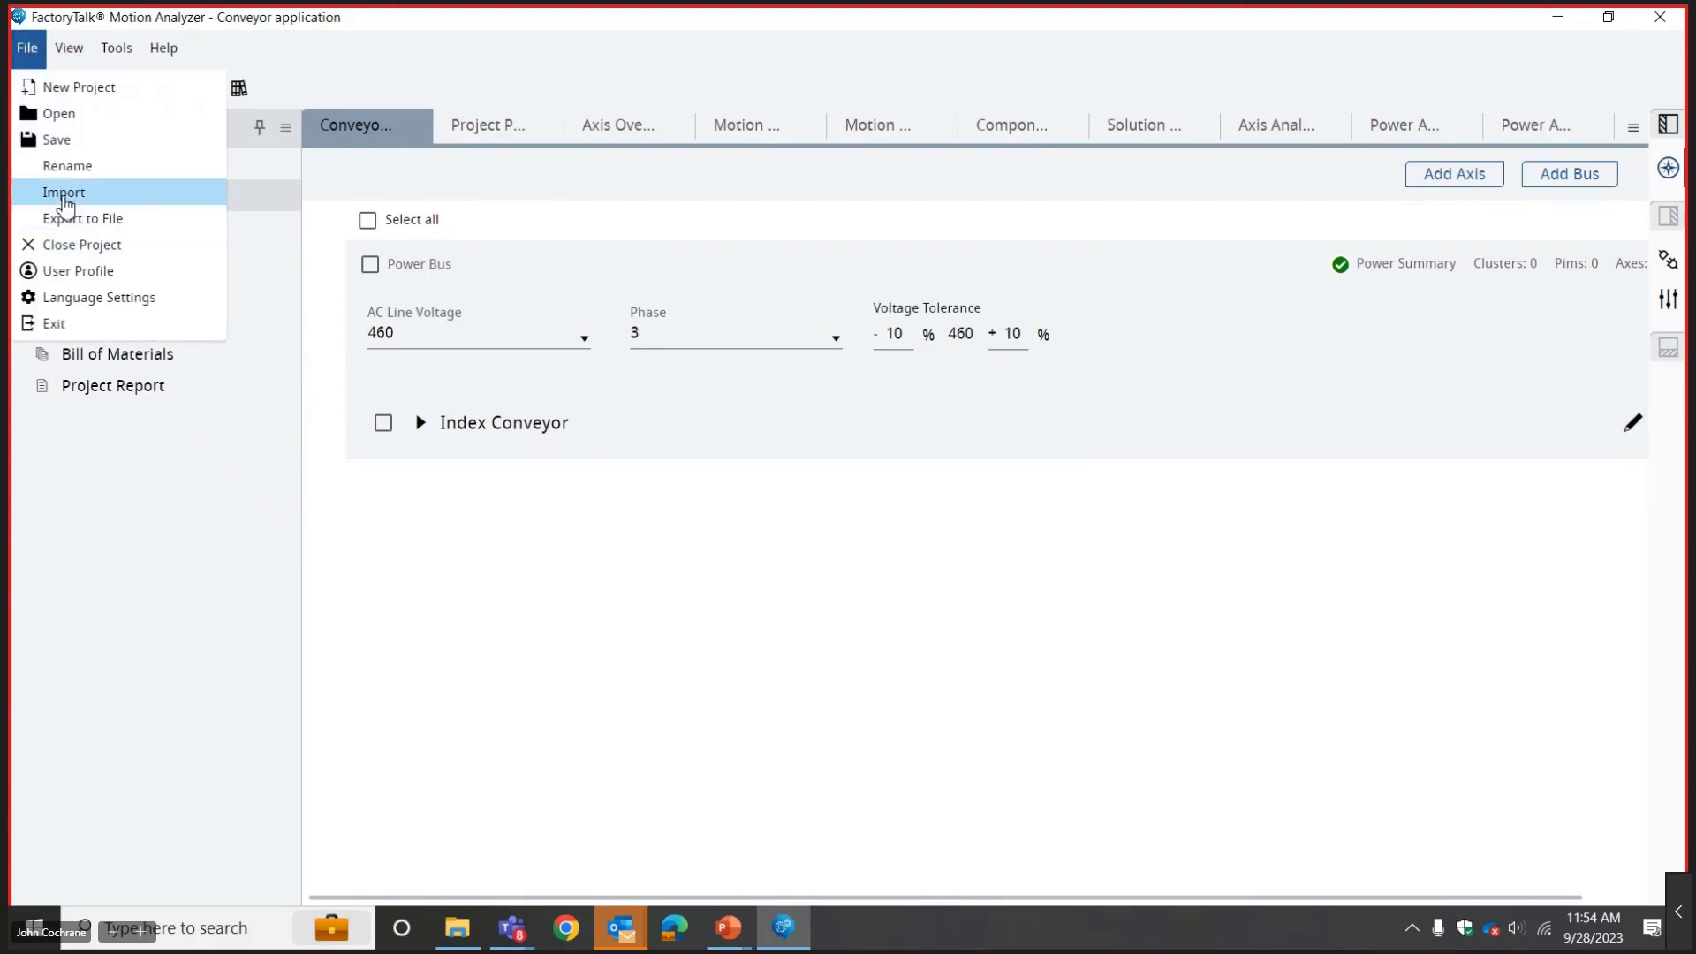
left_click(79, 227)
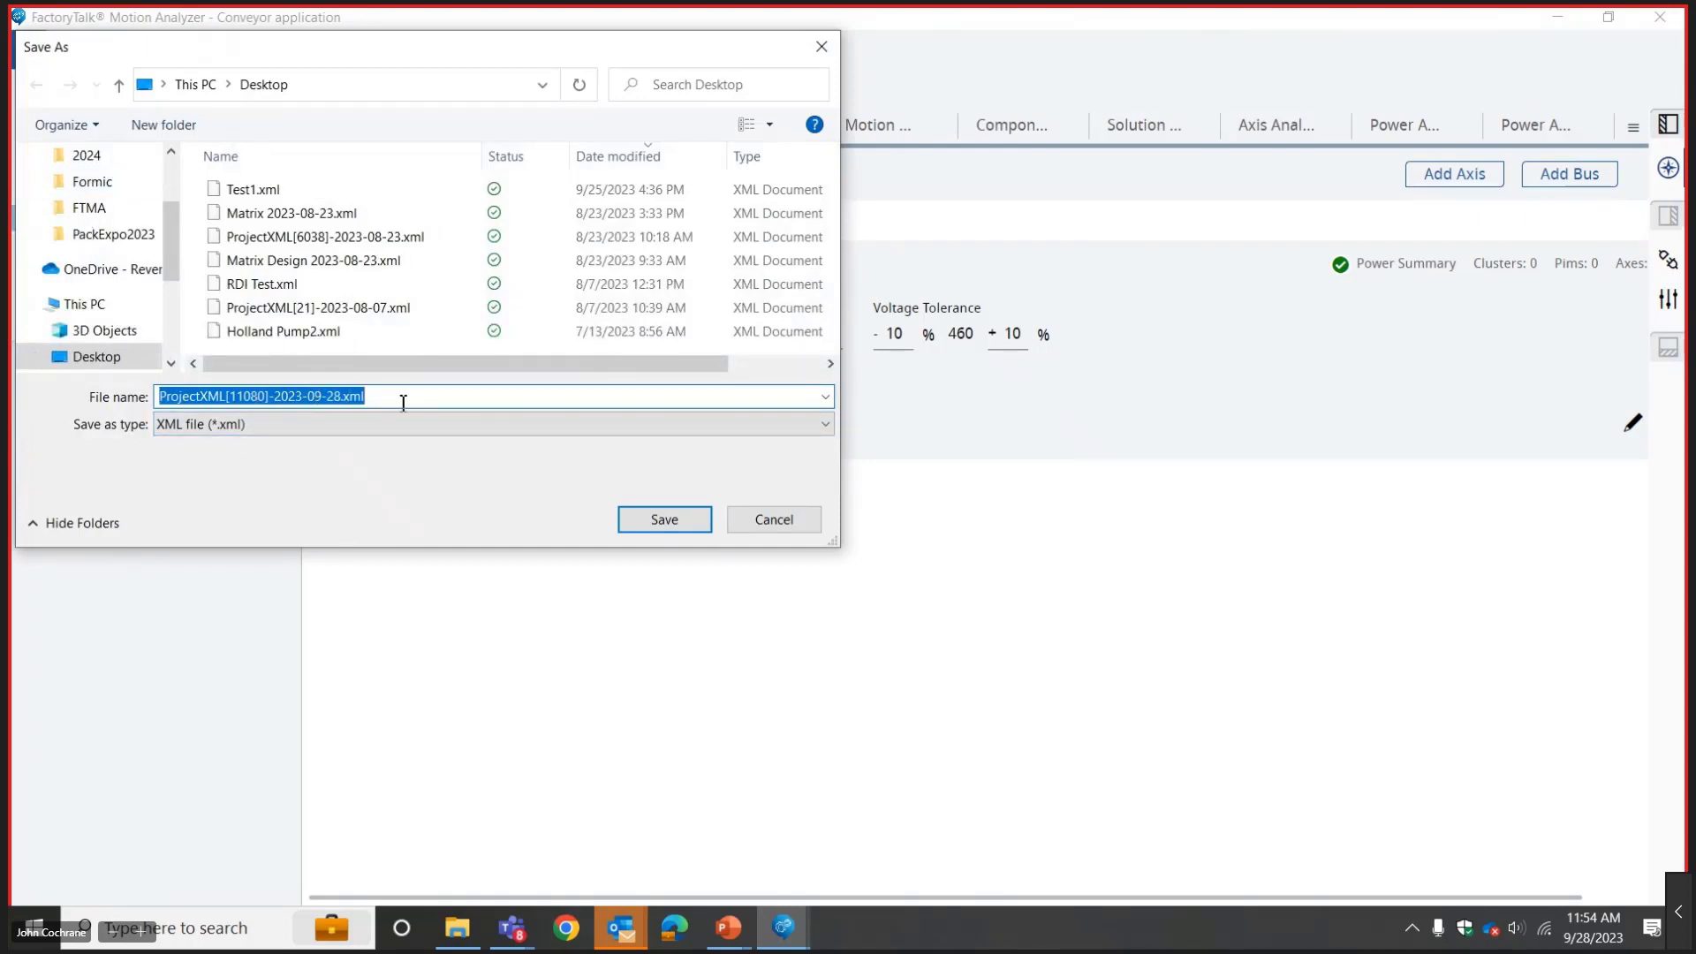
type("Conveyoe")
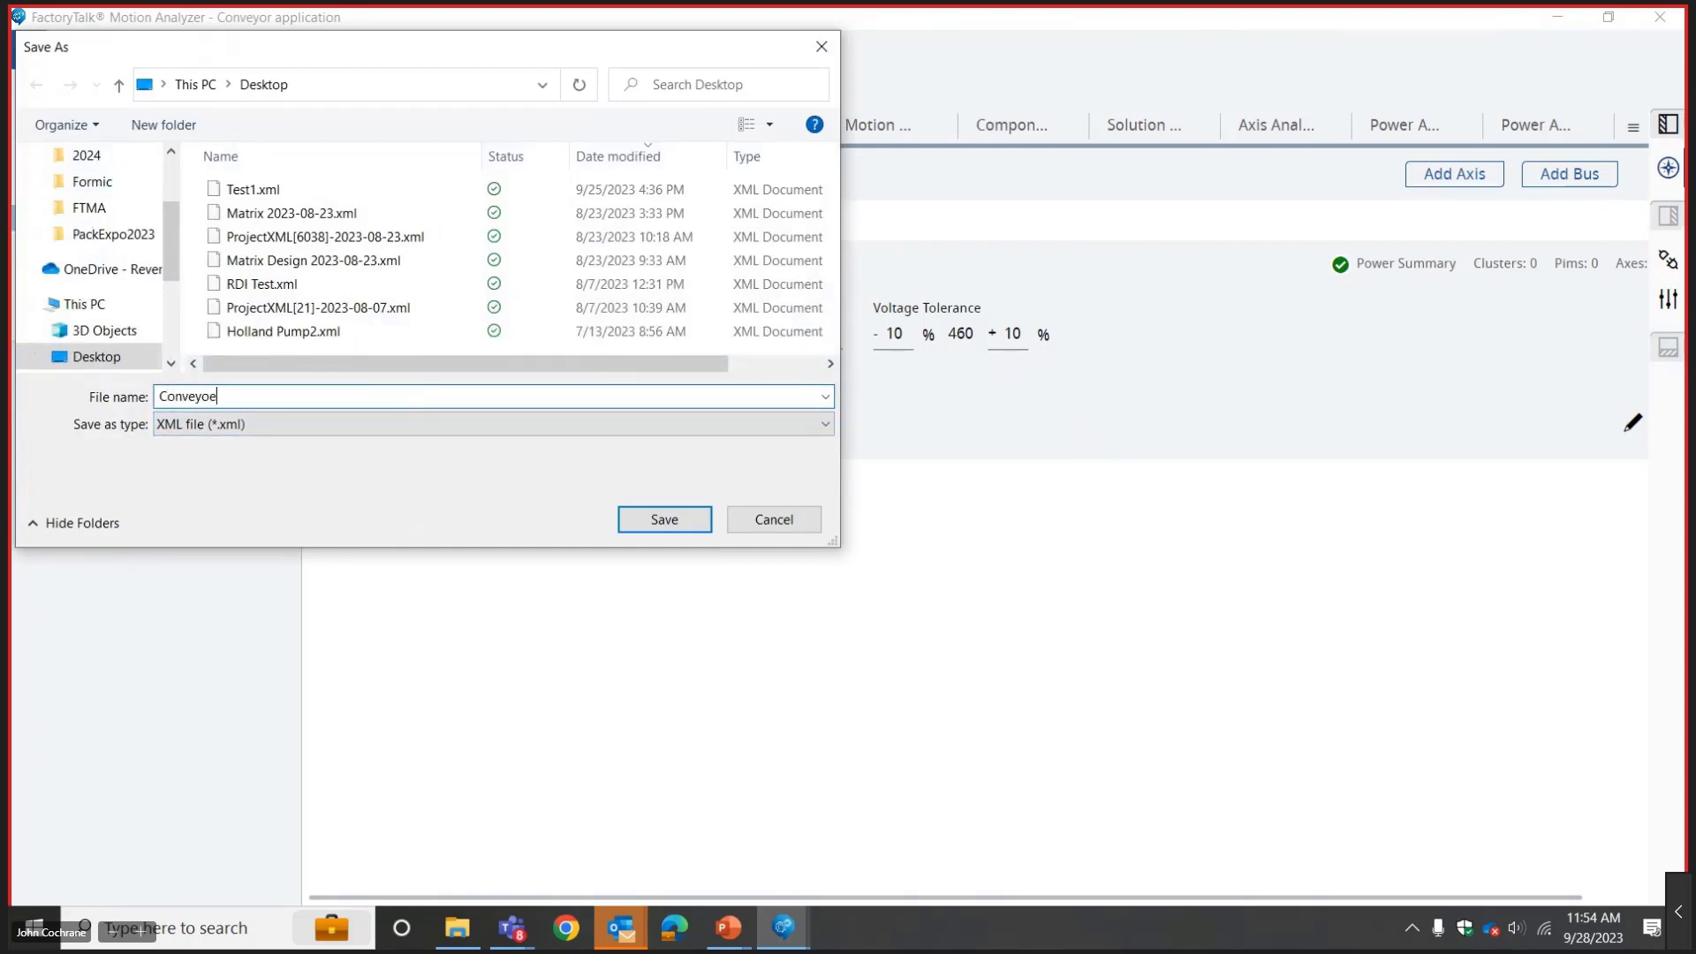
key("BackSpace")
type("r 1")
key("BackSpace")
key("BackSpace")
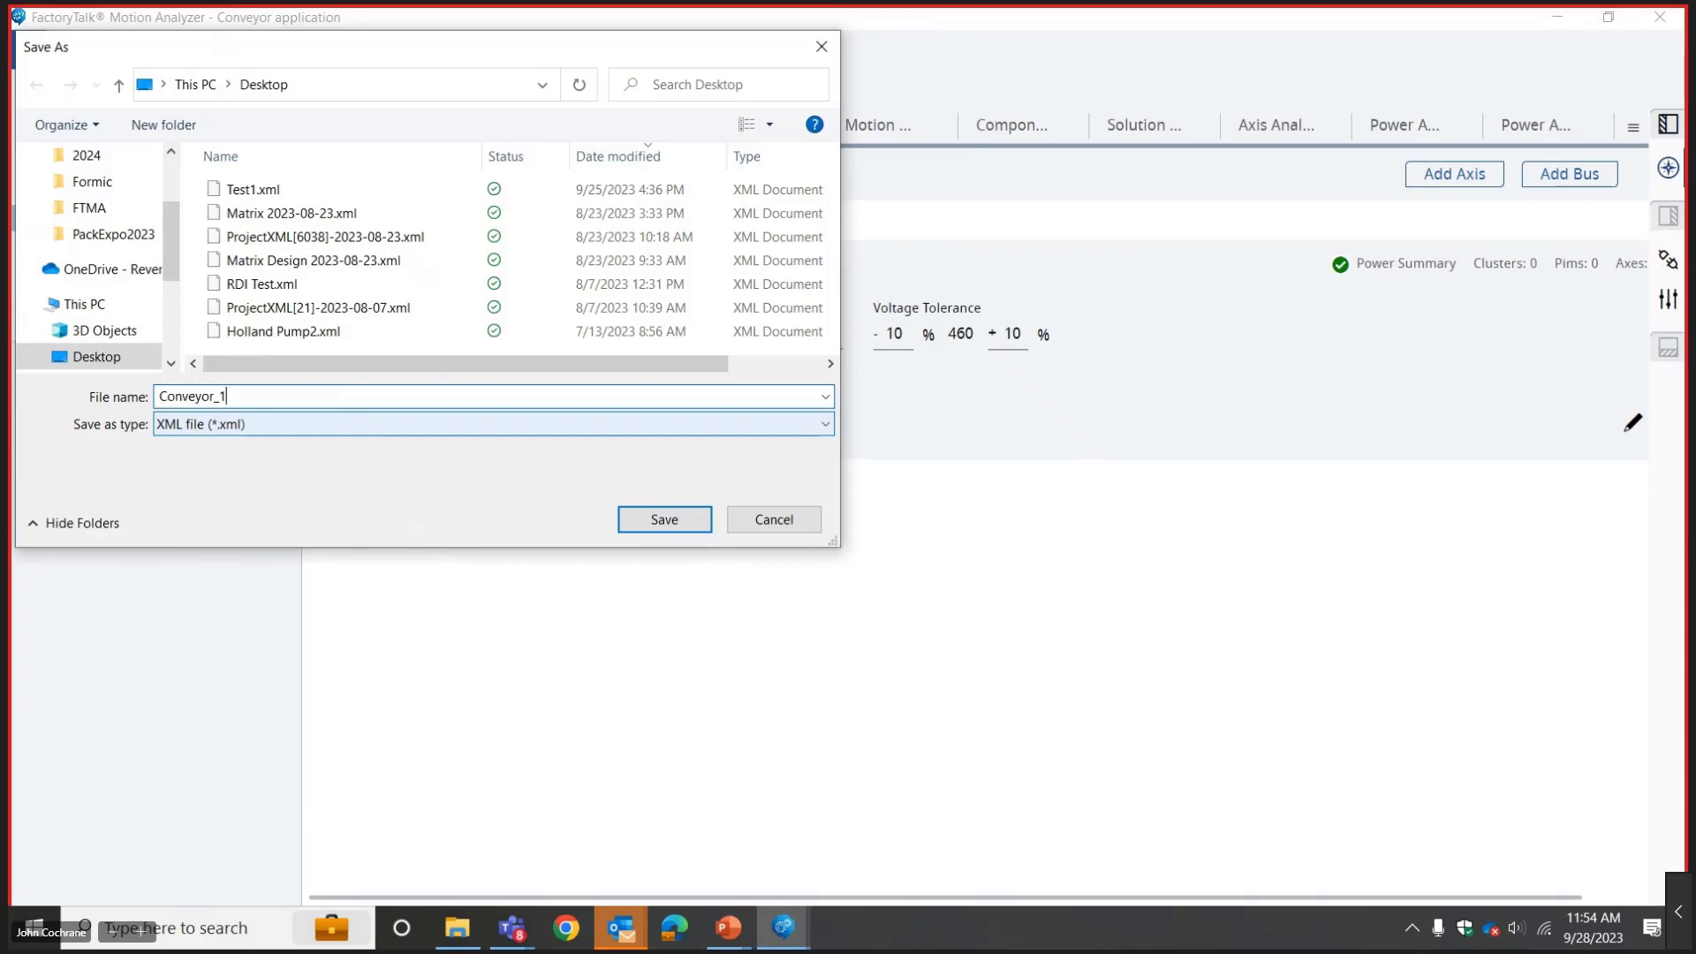
left_click(629, 524)
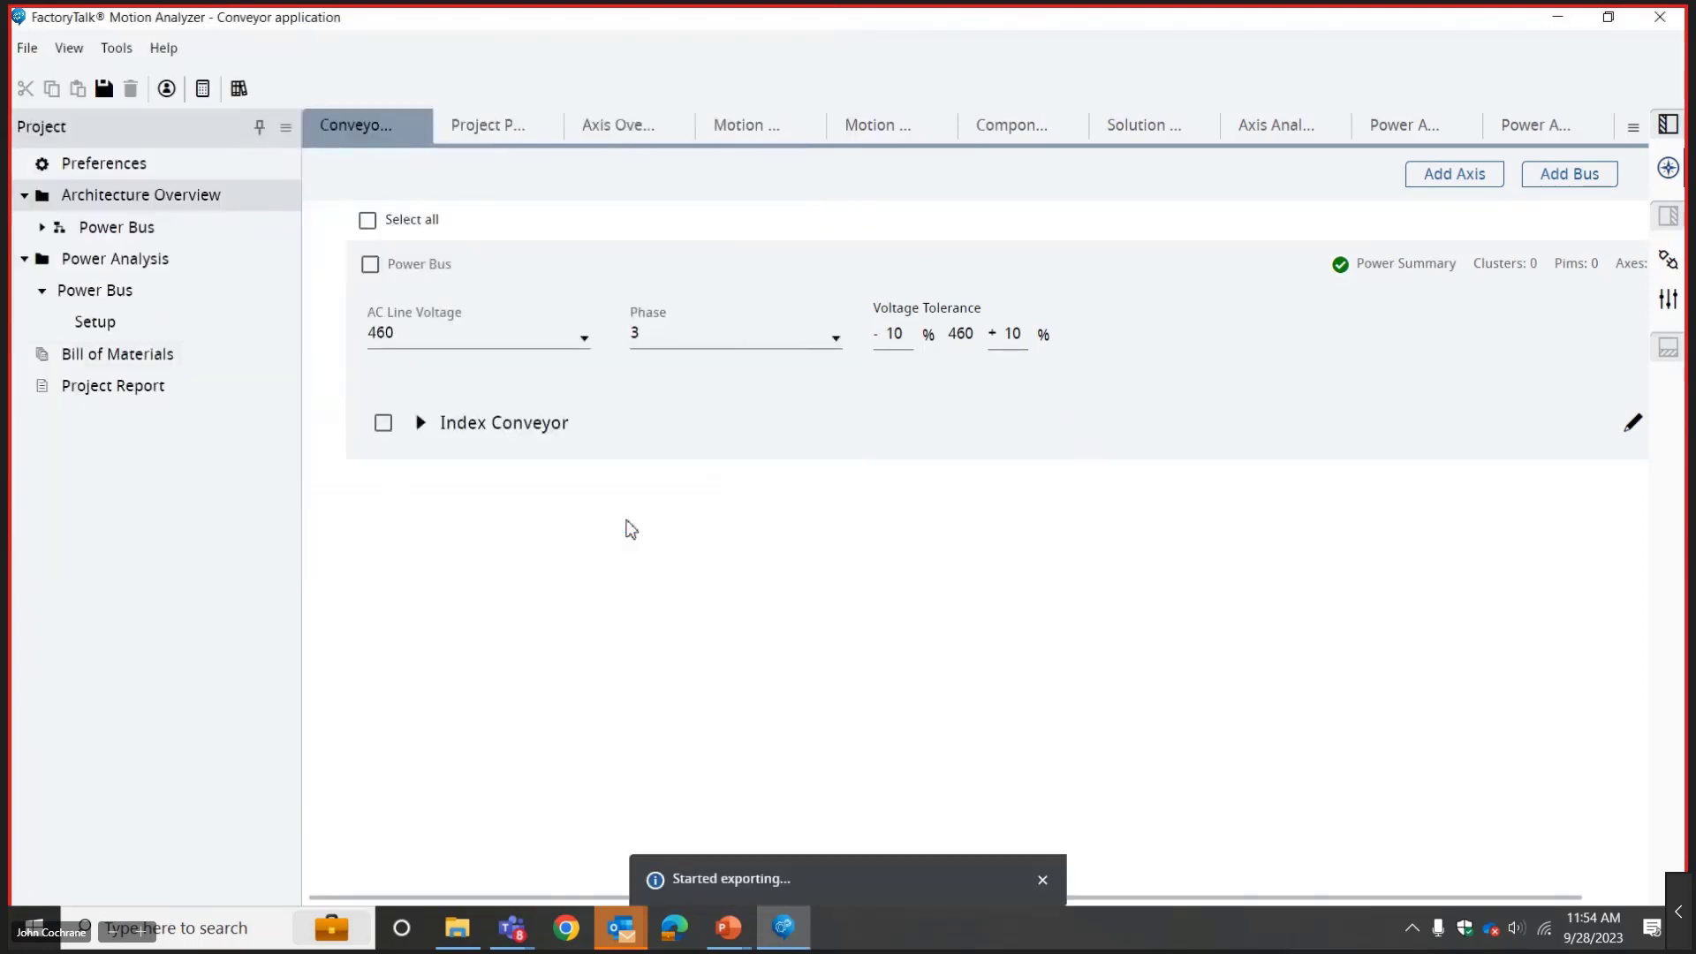